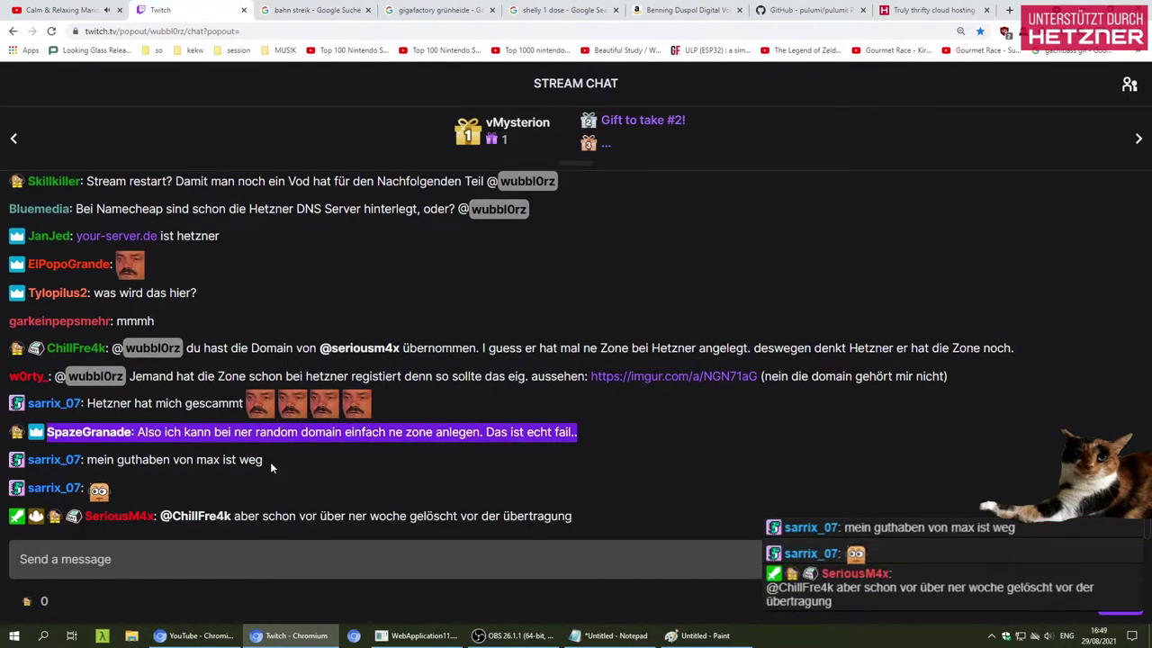
right_click(260, 430)
left_click(318, 444)
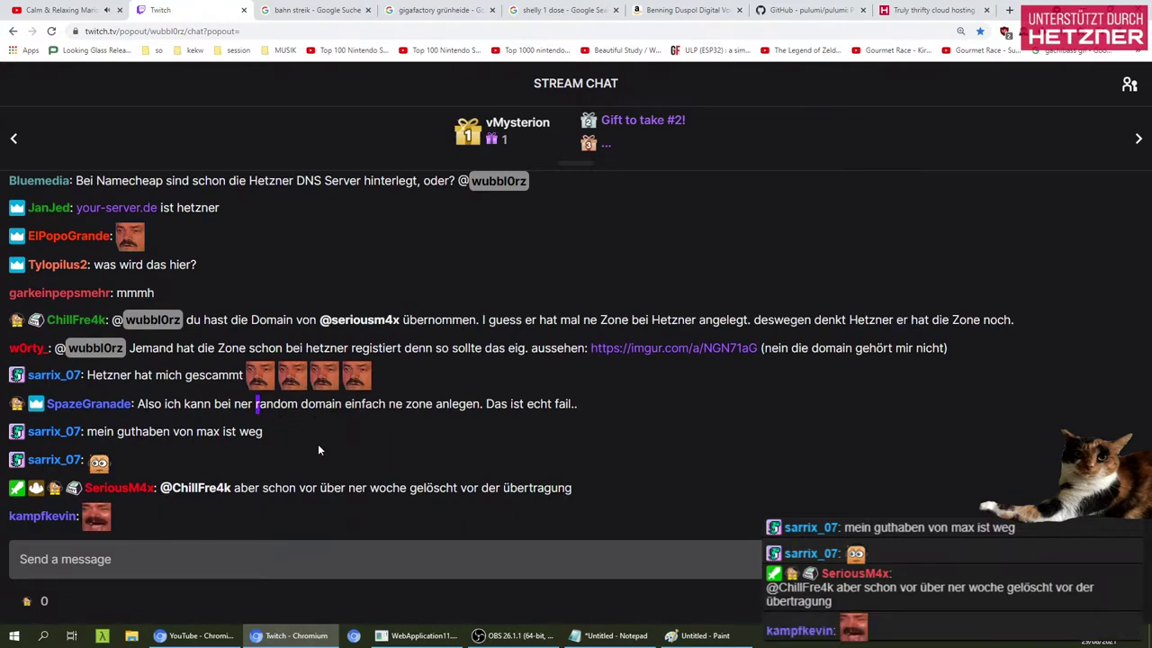
left_click(261, 405)
left_click_drag(259, 405, 266, 404)
right_click(261, 398)
left_click(281, 413)
triple_click(264, 404)
left_click(312, 430)
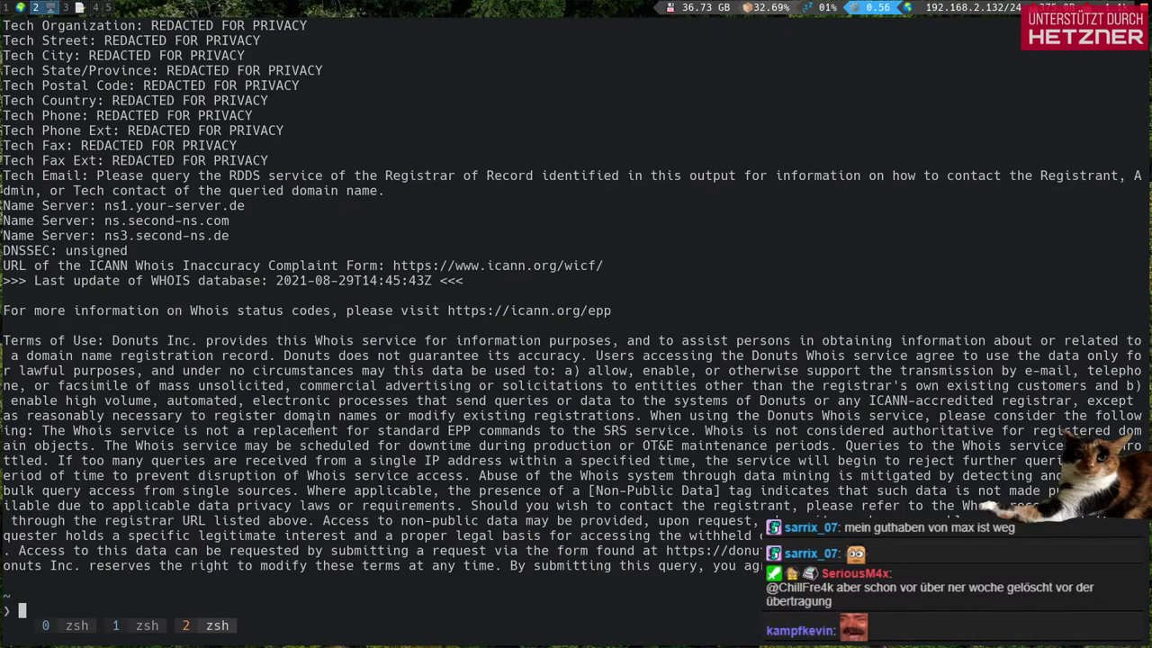
key("Return")
key("Up")
key("Return")
key("super+1")
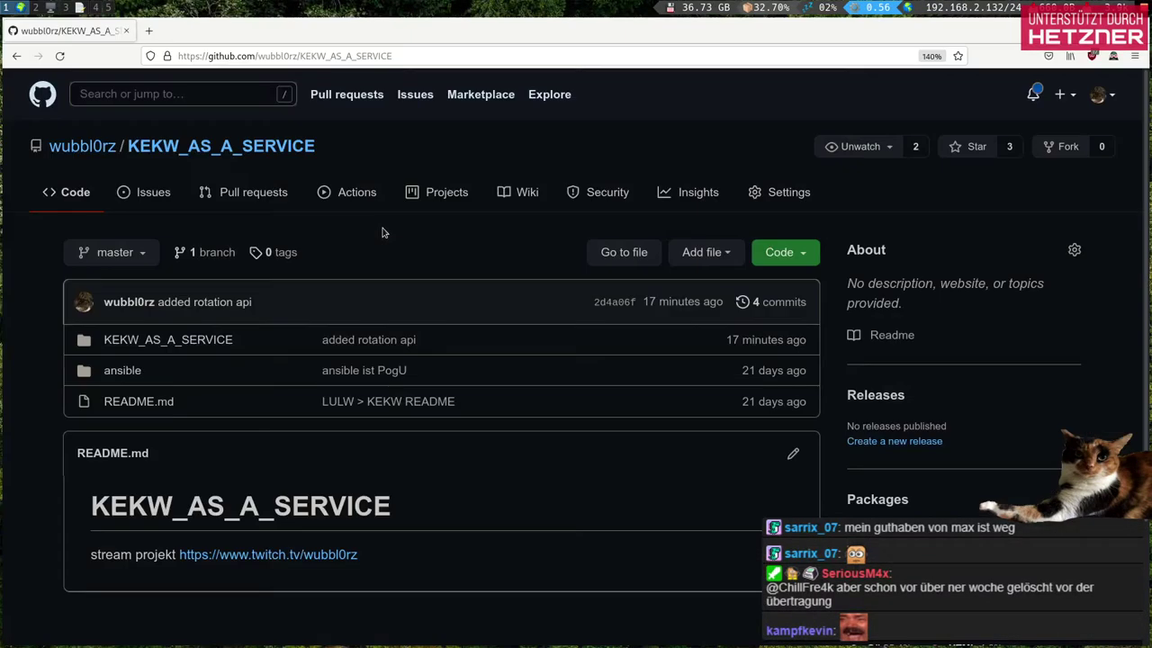
Step: Switch to the Hetzner DNS Console, reload the add-zone form and try to add the zone kekw.services
key("super+4")
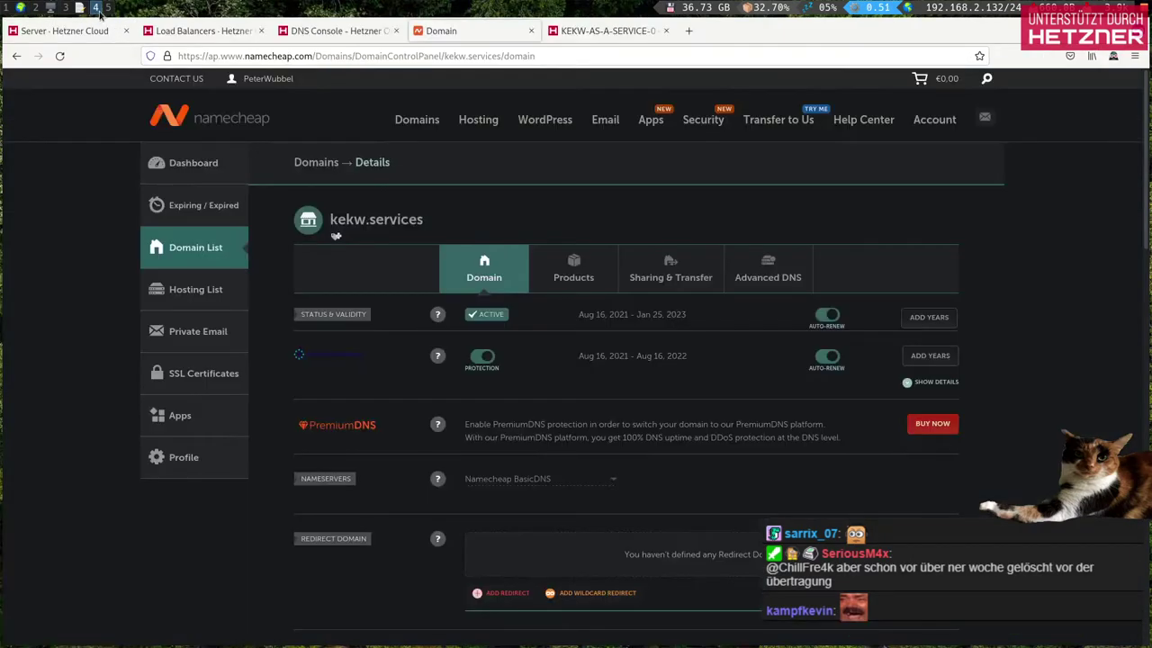
left_click(311, 31)
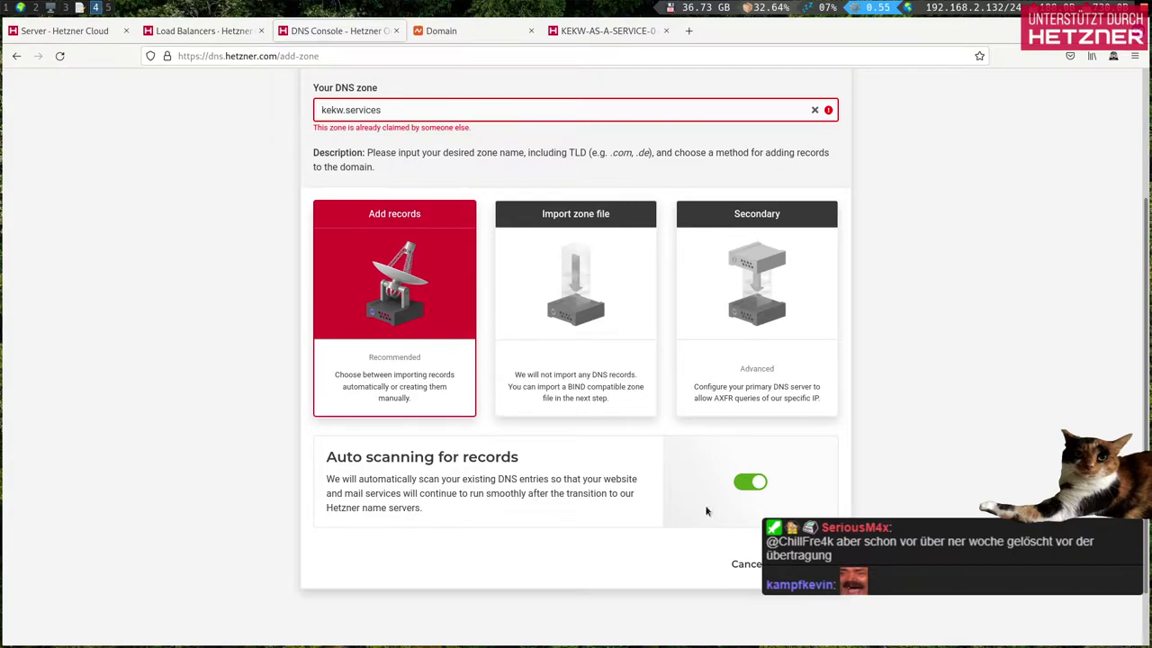
scroll(380, 229, "up", 3)
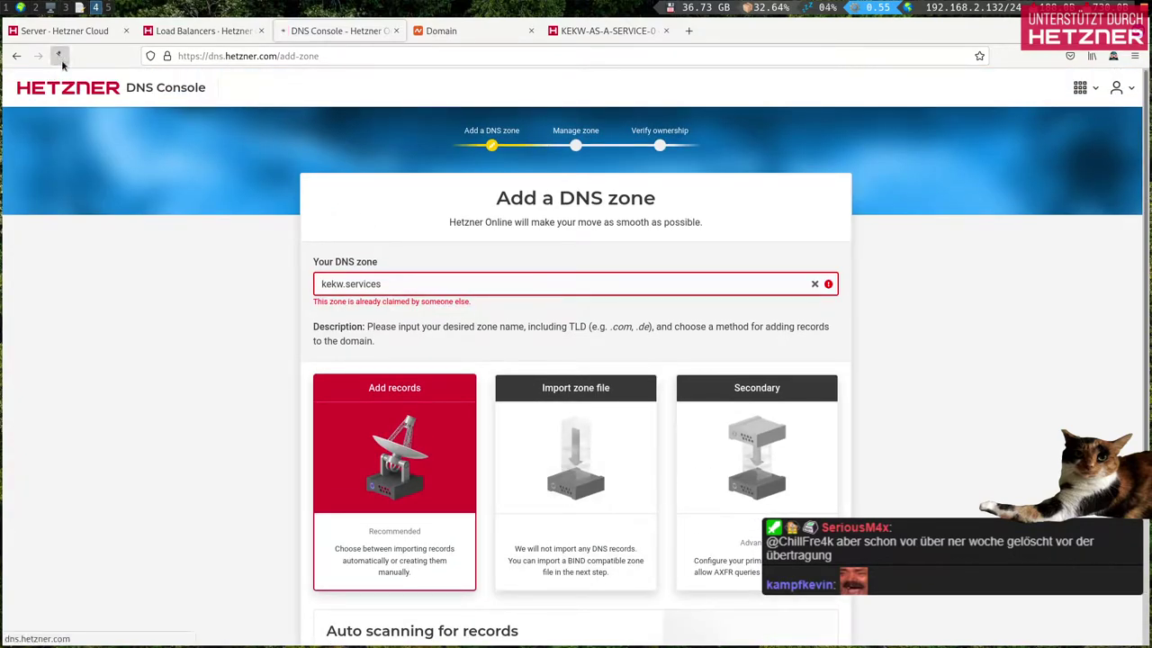
left_click(59, 56)
scroll(444, 307, "down", 5)
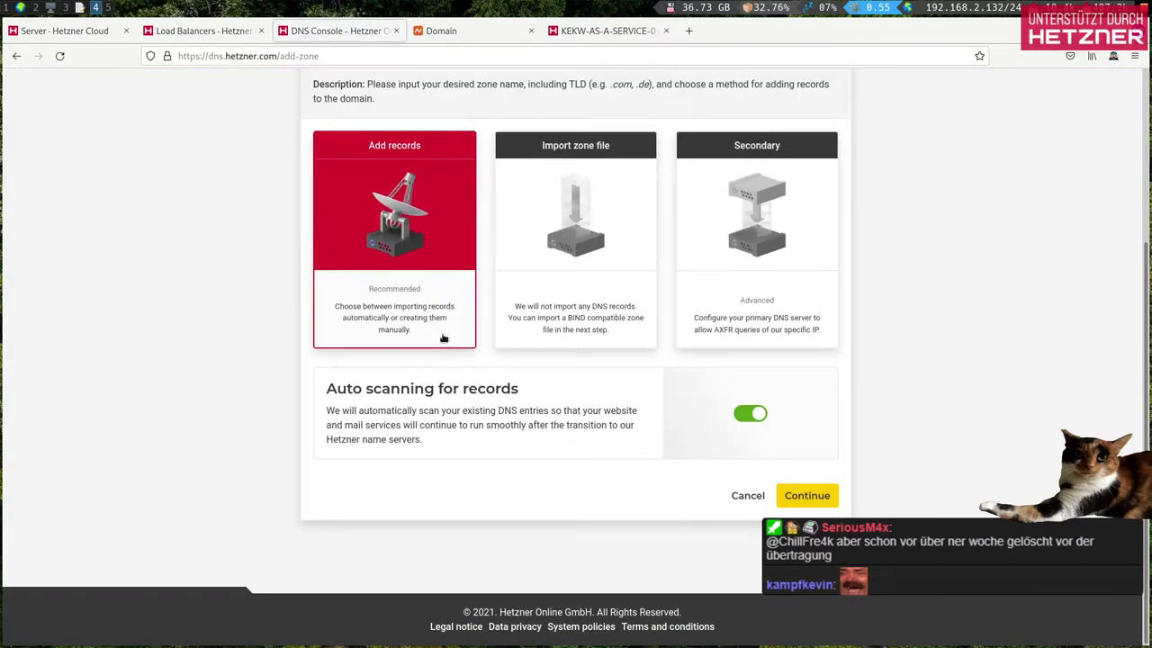
left_click(812, 499)
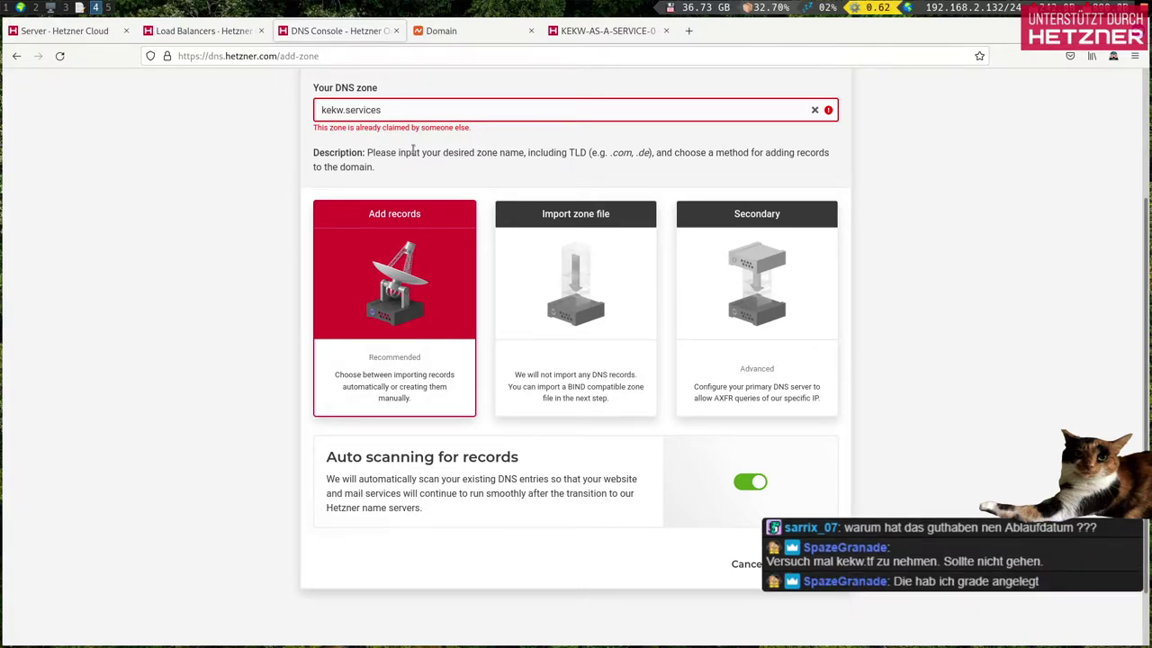
Step: Change the DNS zone name to kekw.tf and turn off auto scanning for records
double_click(344, 112)
type("tf")
left_click(738, 469)
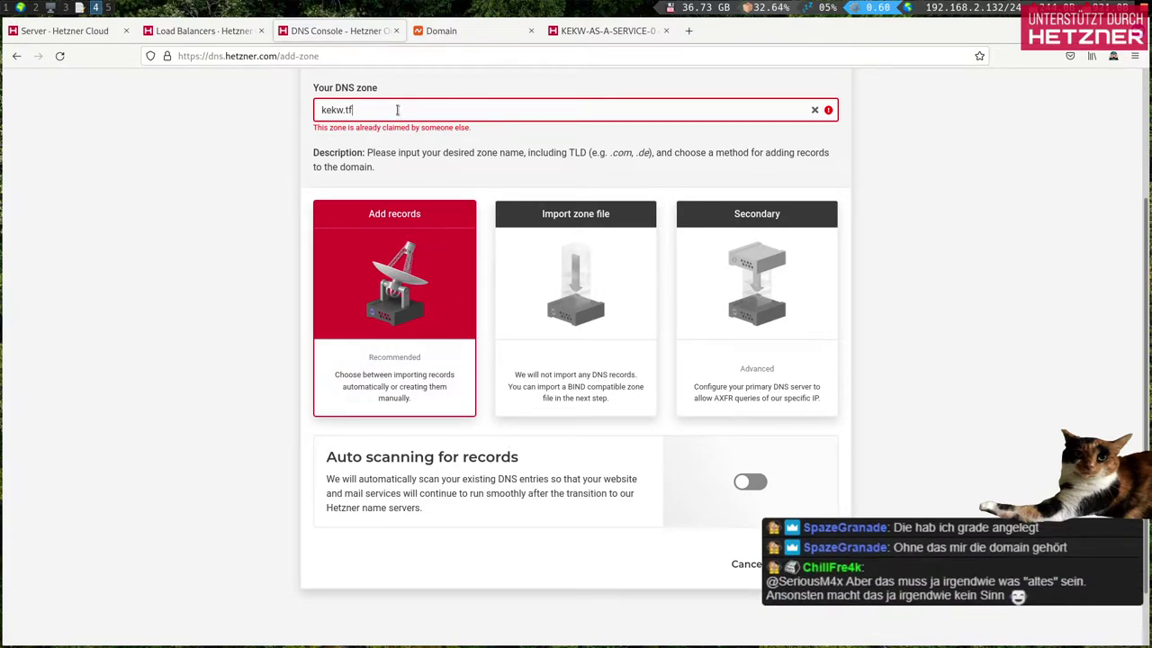
Step: Change the zone name to kekw.wtf, submit it, review its default records and cancel the zone setup
key("Left")
key("Left")
type("w")
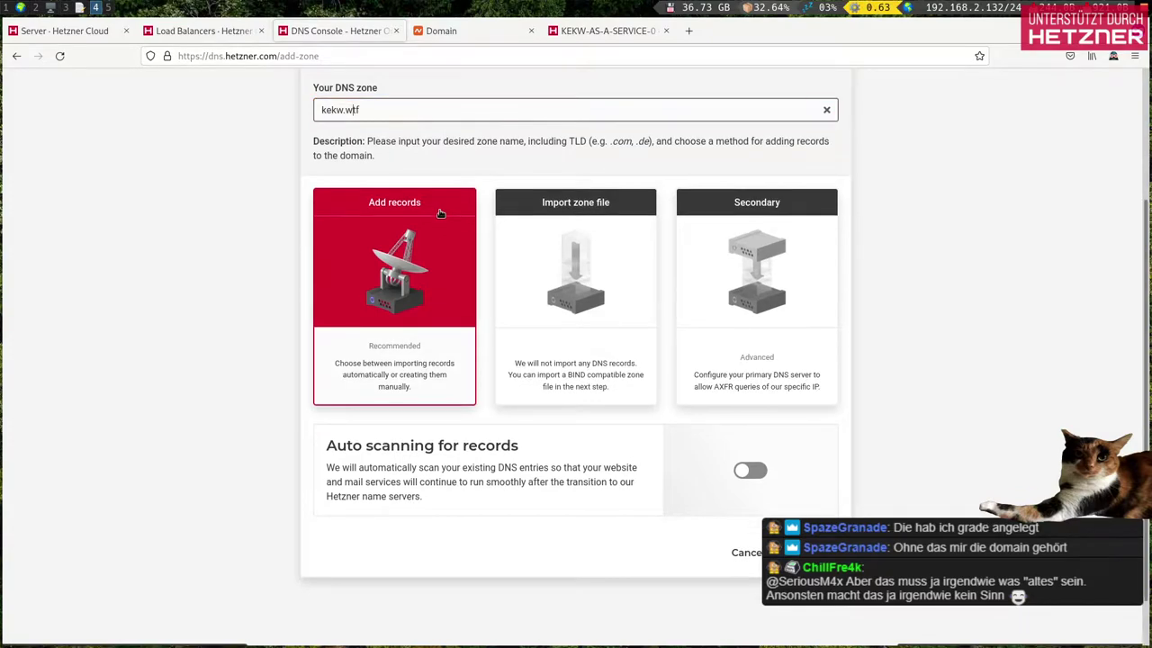
key("Return")
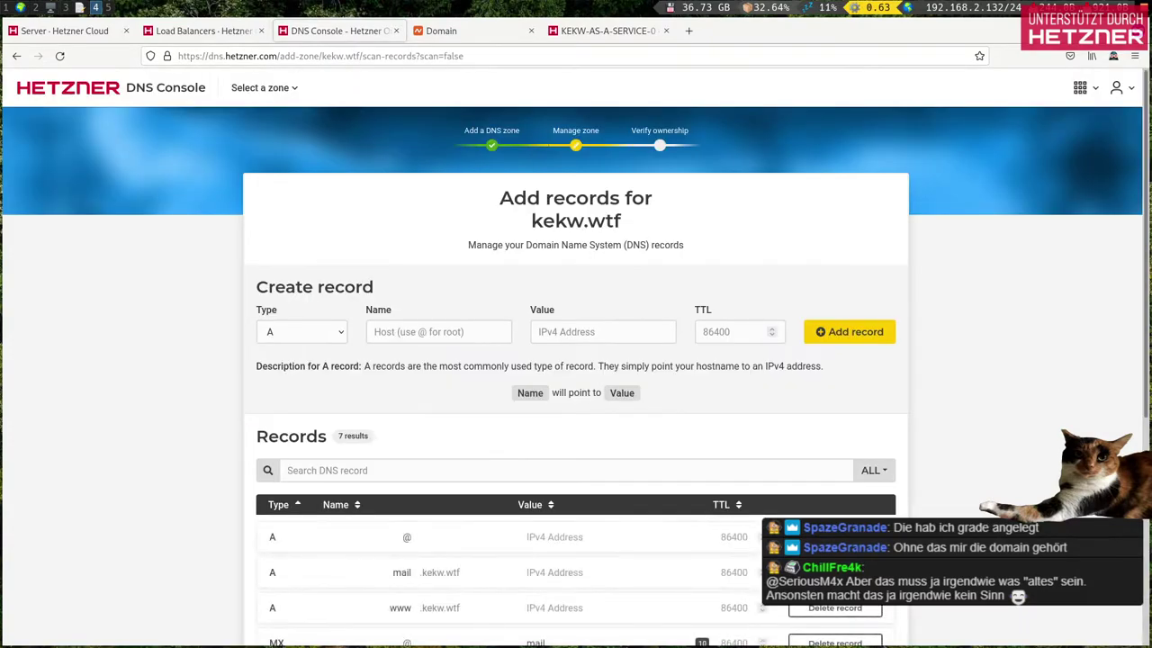
scroll(601, 457, "down", 4)
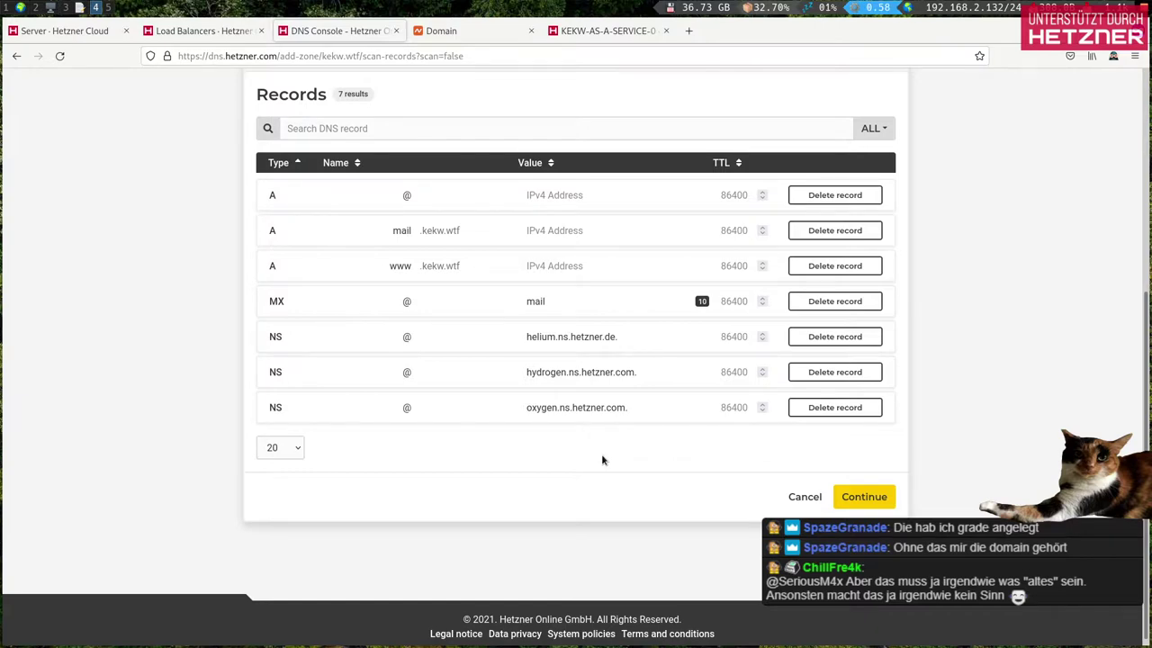
left_click(800, 498)
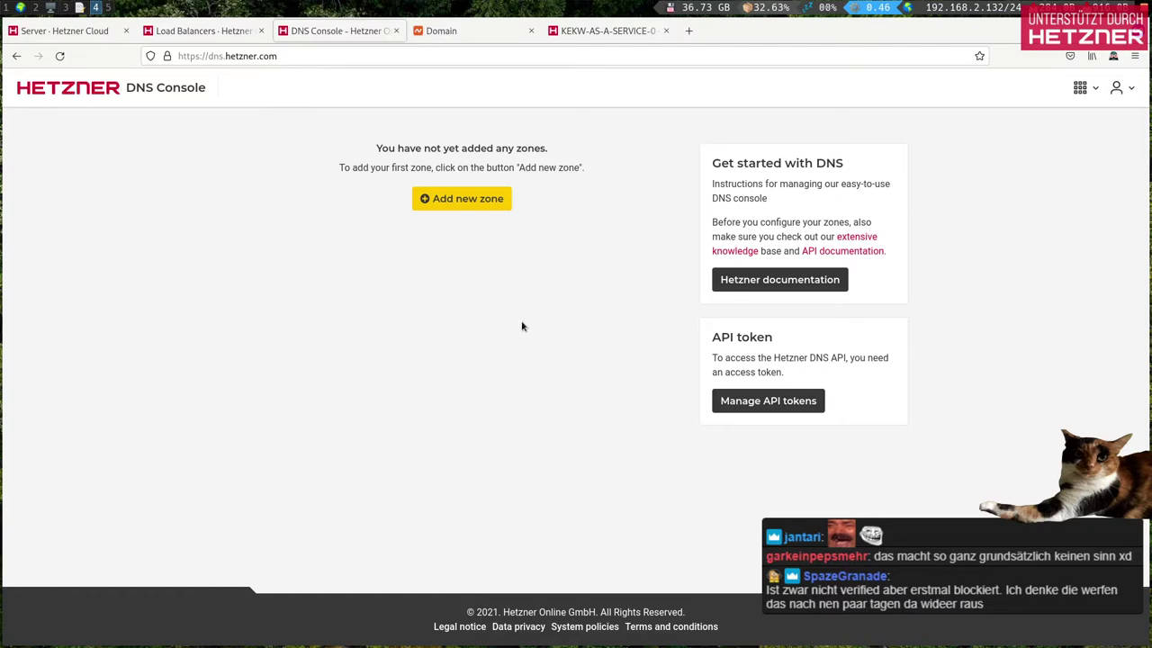
Step: Start a new DNS zone and try to add kekw.services with auto scanning for records enabled
left_click(461, 199)
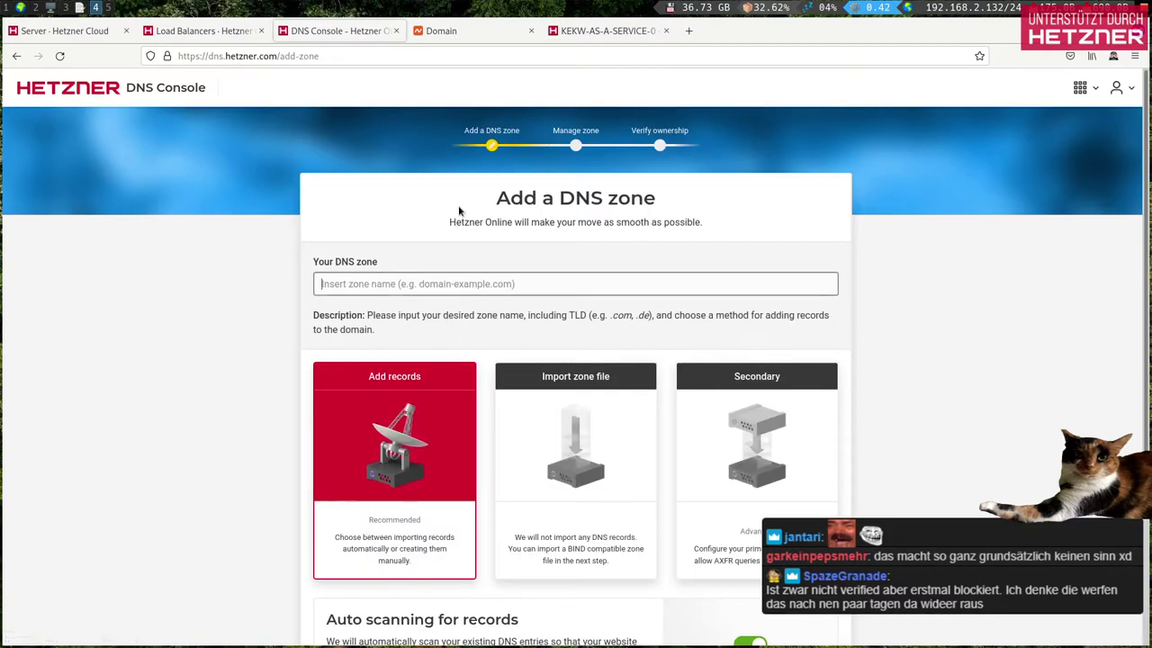
left_click(409, 283)
type("kekw.service")
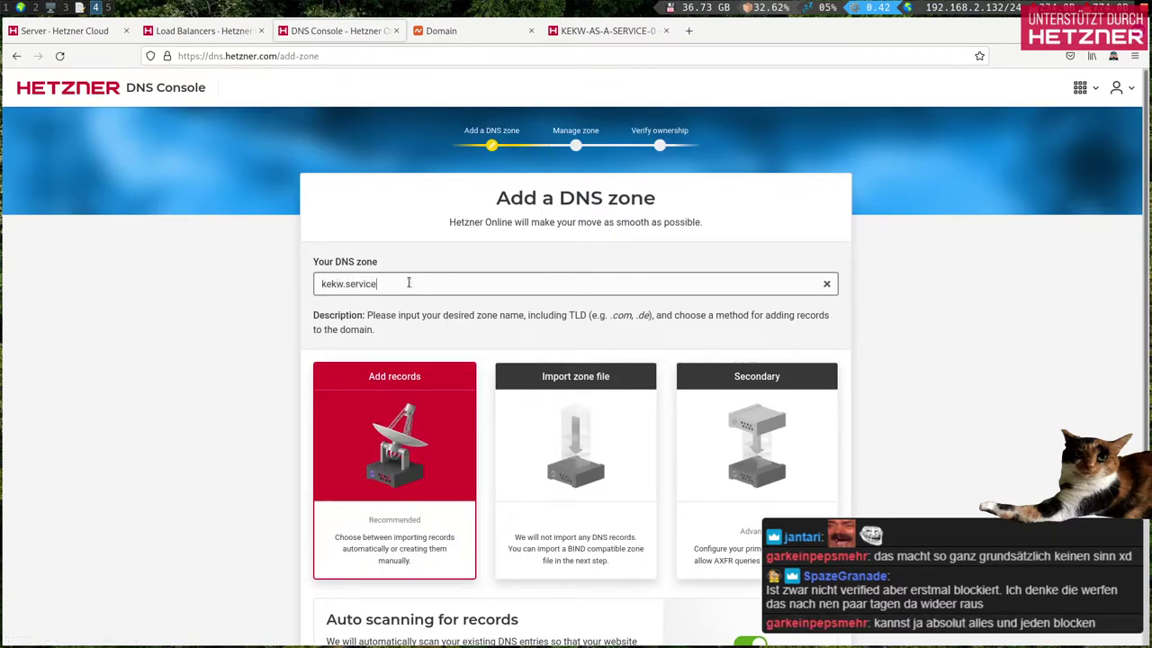
scroll(408, 283, "down", 5)
left_click(810, 499)
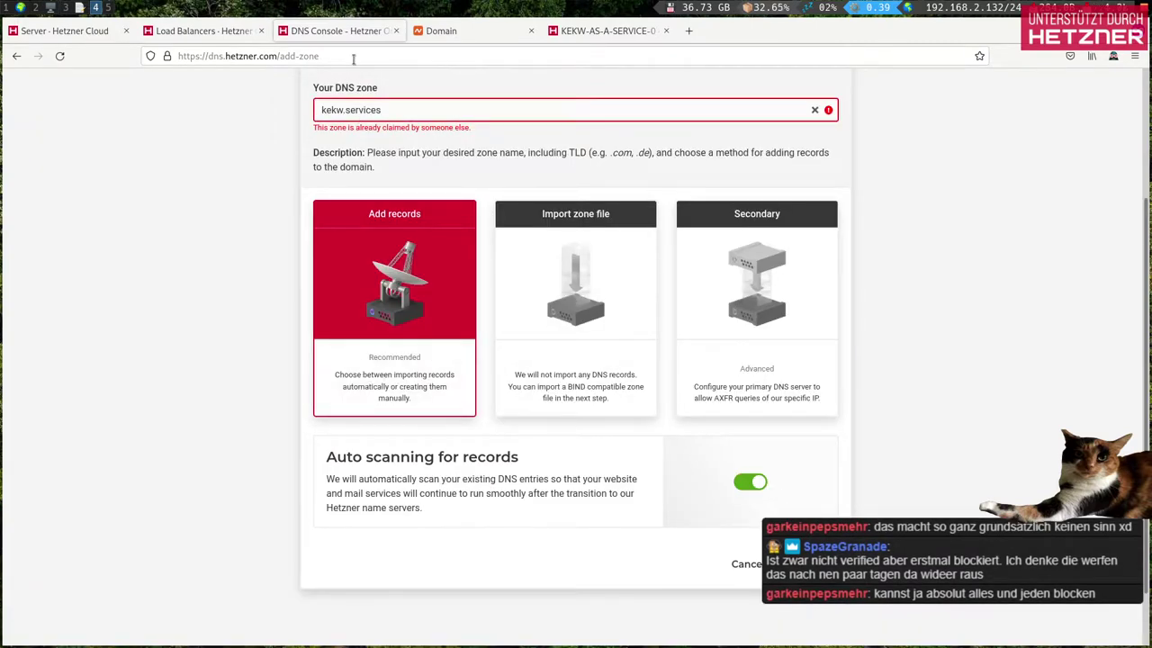
key("ctrl+l")
key("End")
key("Escape")
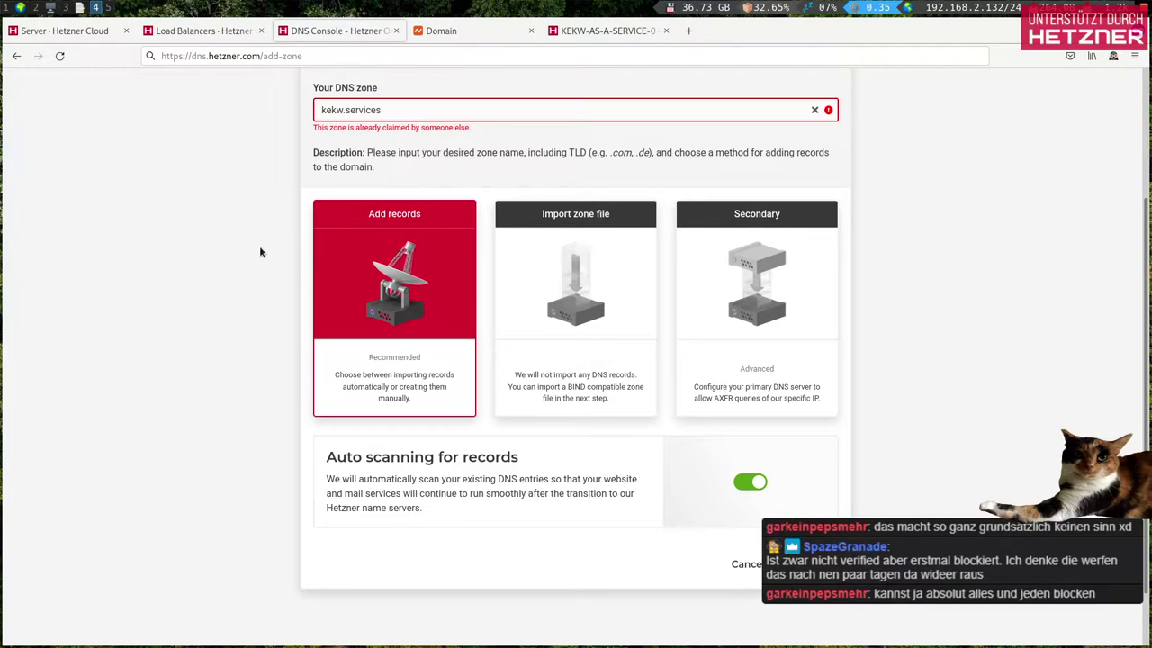
Step: Switch to the load balancer setup, close the certificate form and set the service protocol to http
left_click(198, 30)
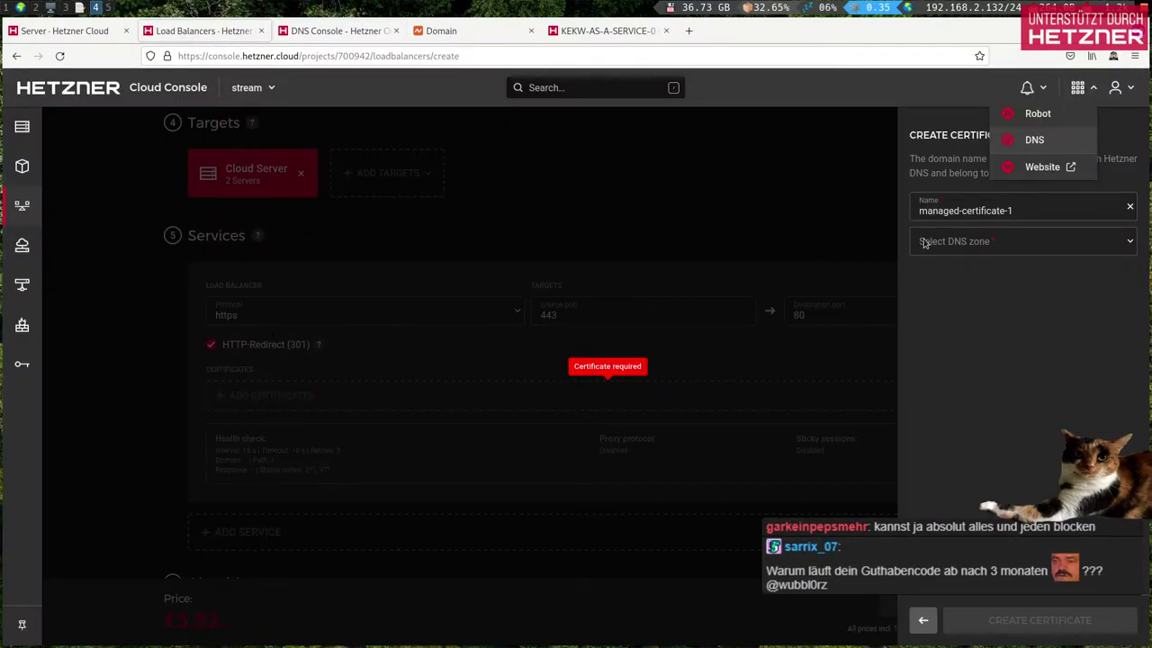
left_click(1010, 369)
left_click(729, 185)
left_click(282, 315)
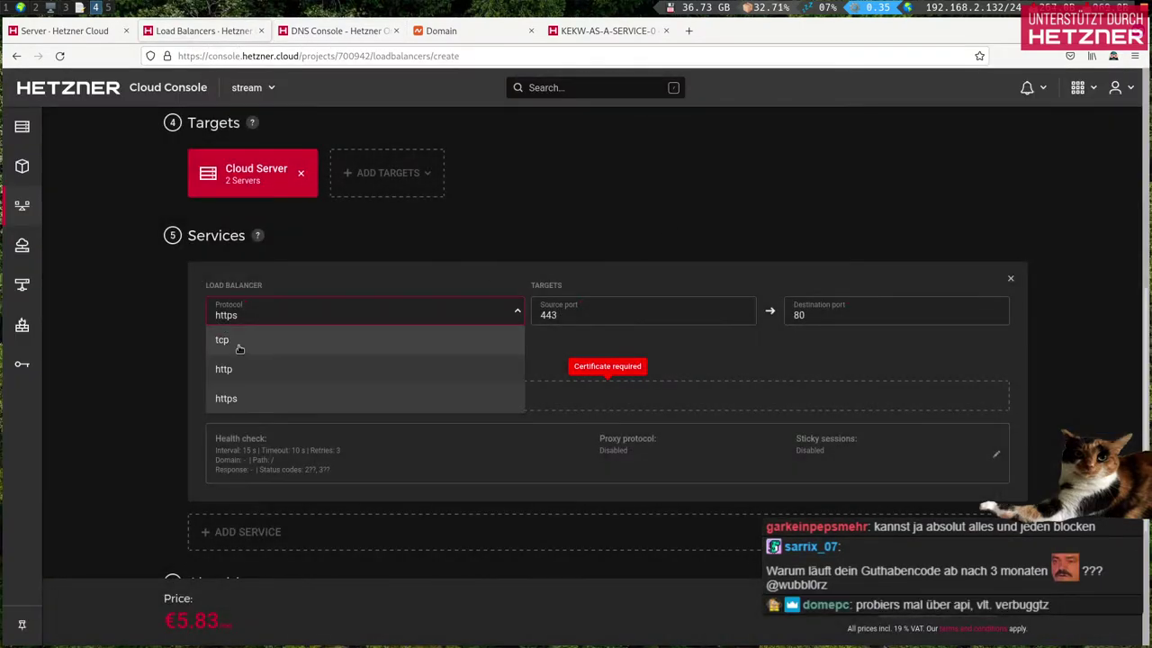
left_click(230, 370)
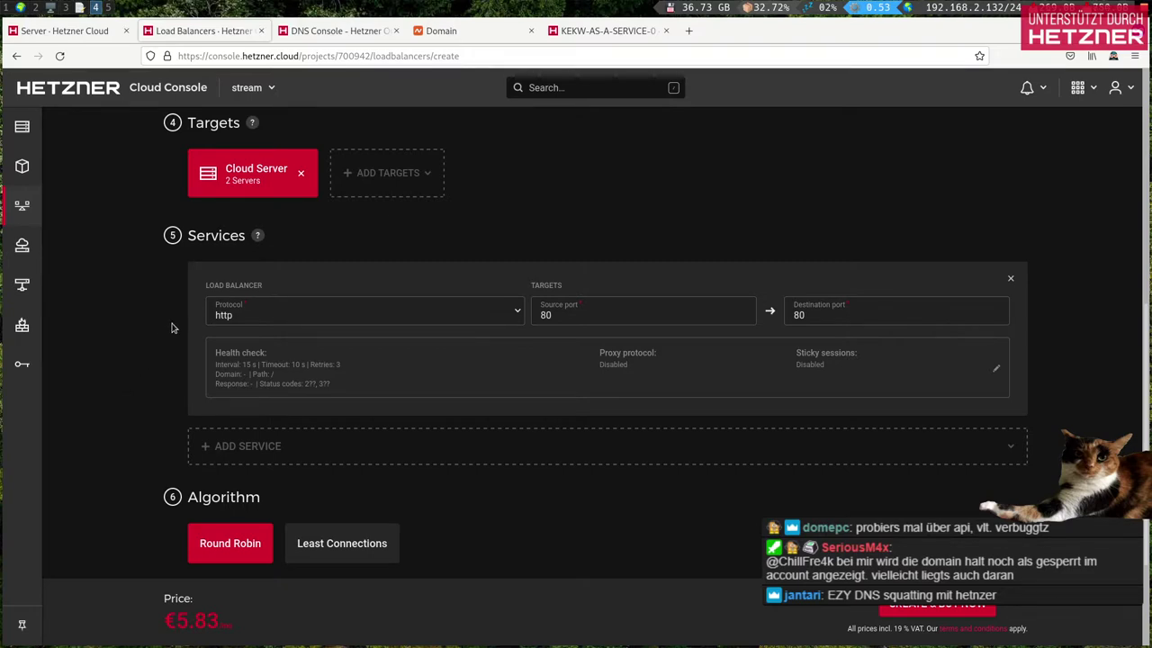
Step: Open the http service's health check settings and copy health from the localhost:5000/health address into the custom response
scroll(173, 327, "down", 1)
scroll(174, 327, "up", 1)
left_click(358, 380)
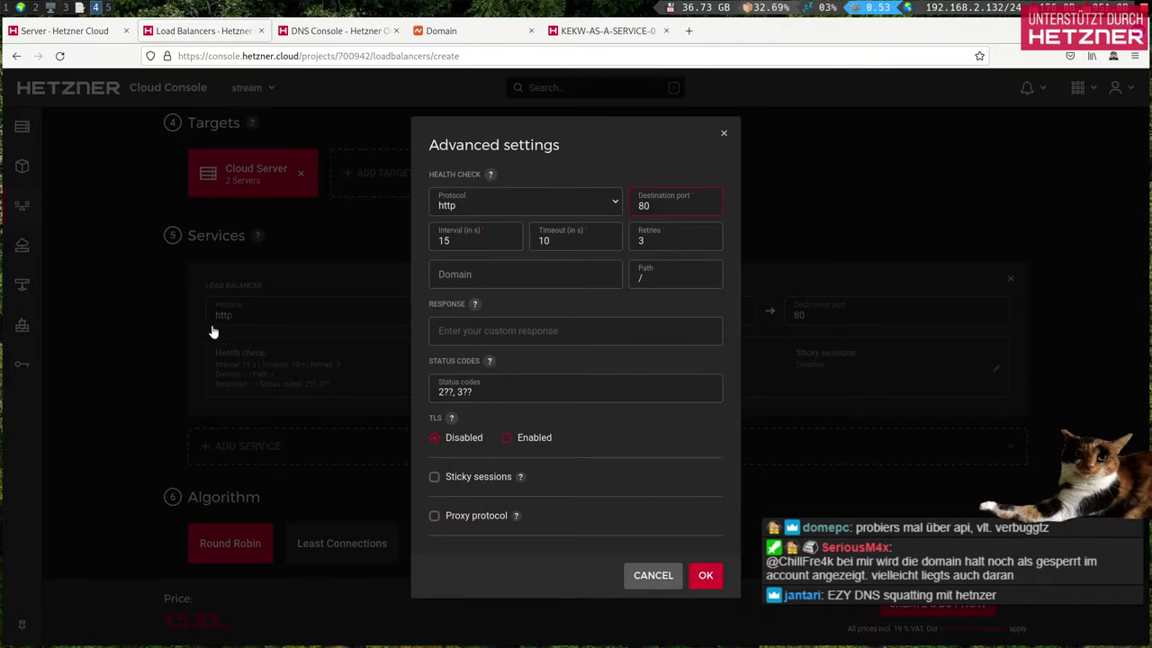
key("super+3")
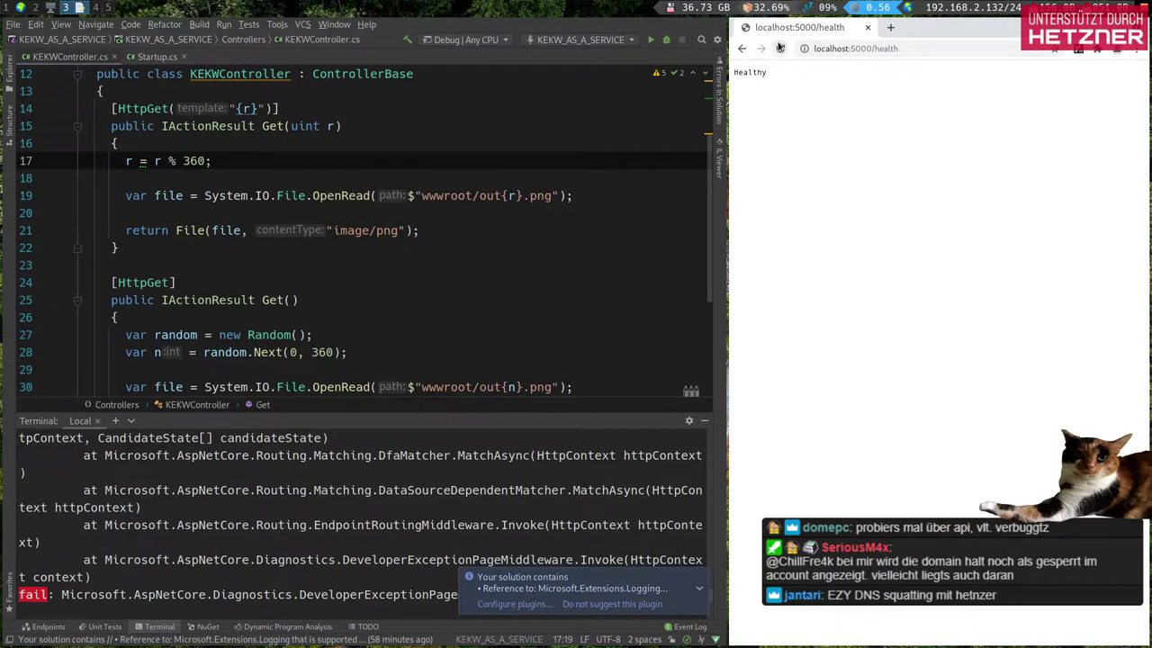
left_click(891, 50)
double_click(875, 49)
key("ctrl+c")
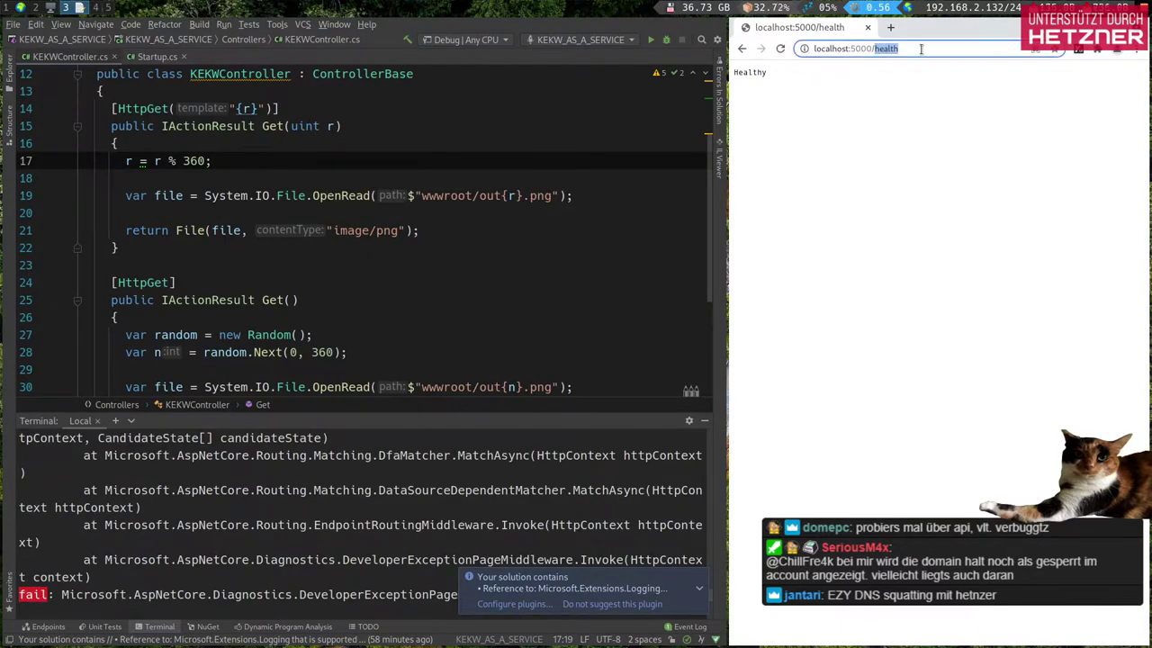
key("super+2")
key("super+4")
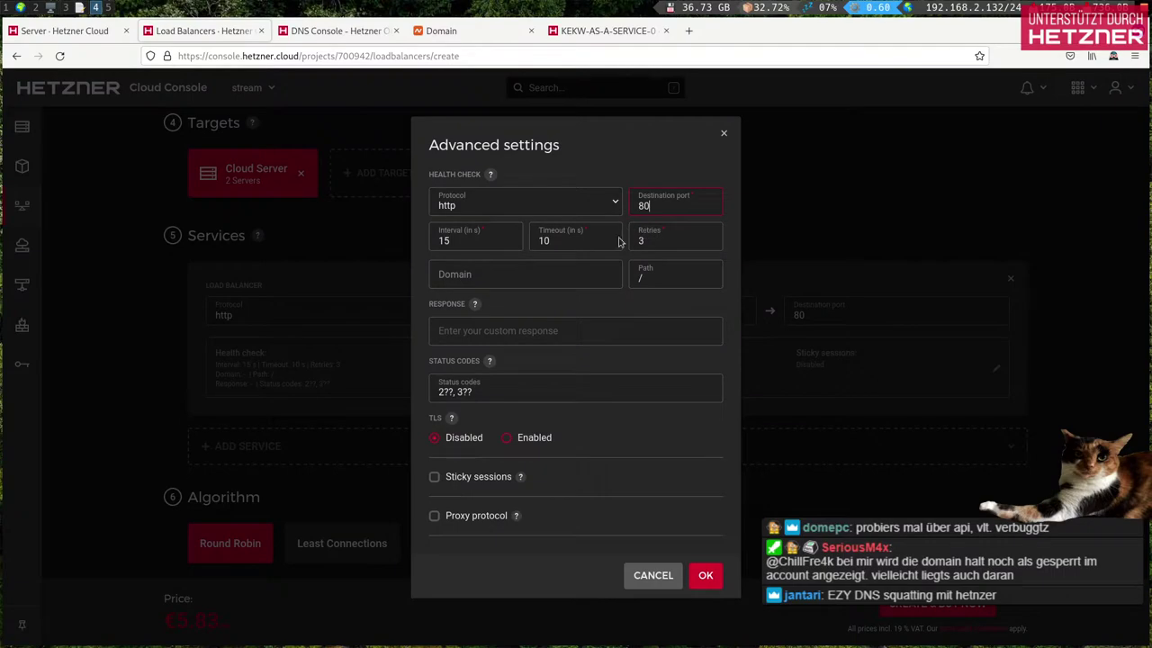
left_click(501, 328)
key("ctrl+v")
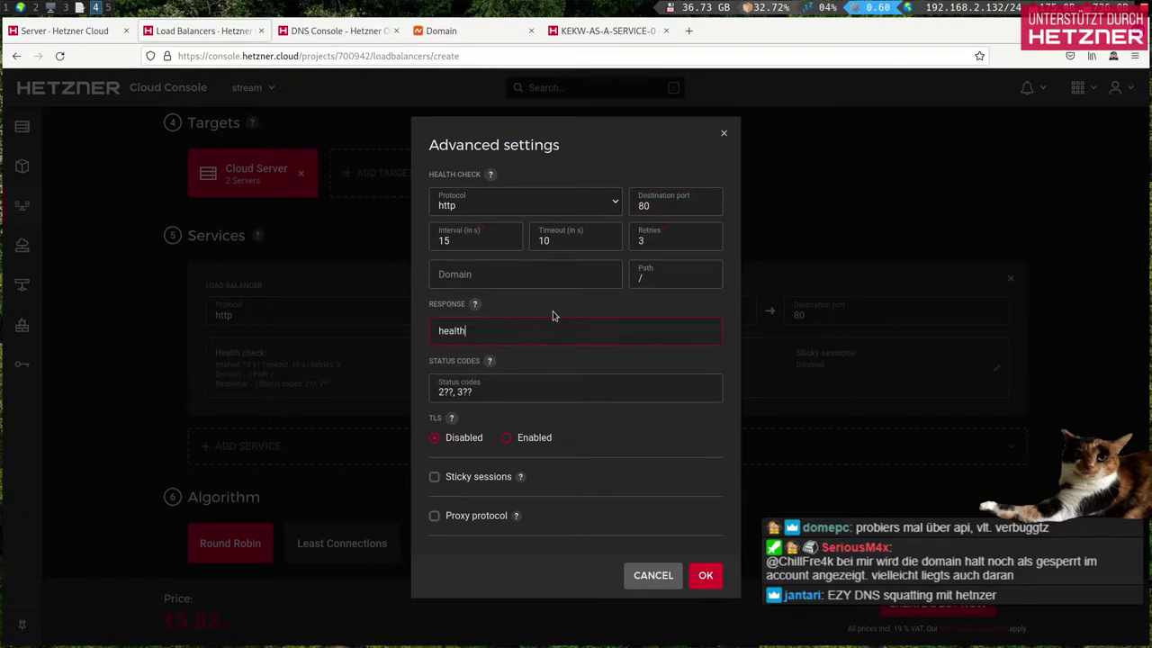
Step: Check the text returned by the local health page and replace the custom response with Healthy
key("super+3")
double_click(759, 74)
key("super+1")
key("super+3")
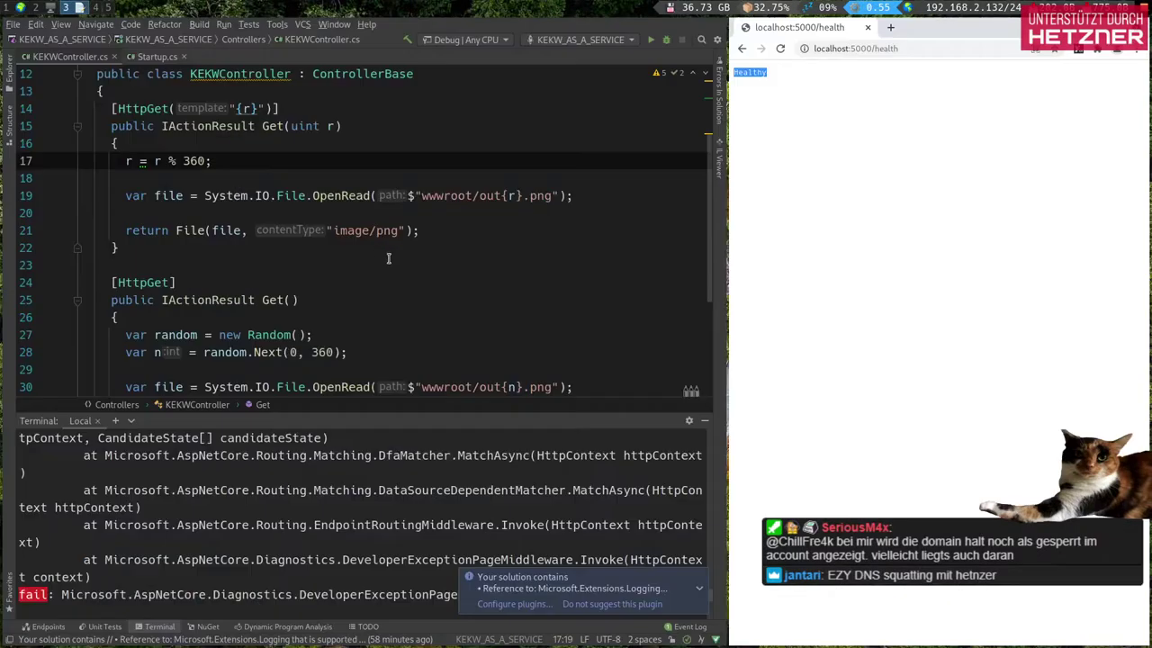
key("super+4")
left_click(507, 324)
key("Home")
type("Healthy")
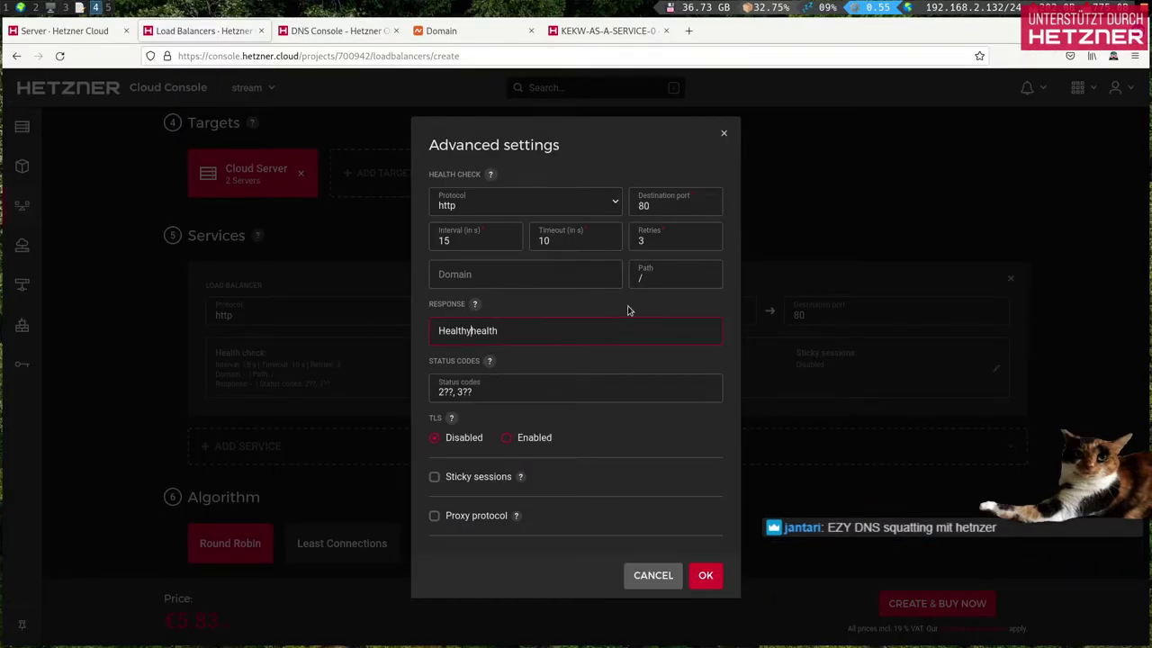
key("ctrl+Delete")
Step: Set the health check path to /health and leave the domain empty
left_click(684, 278)
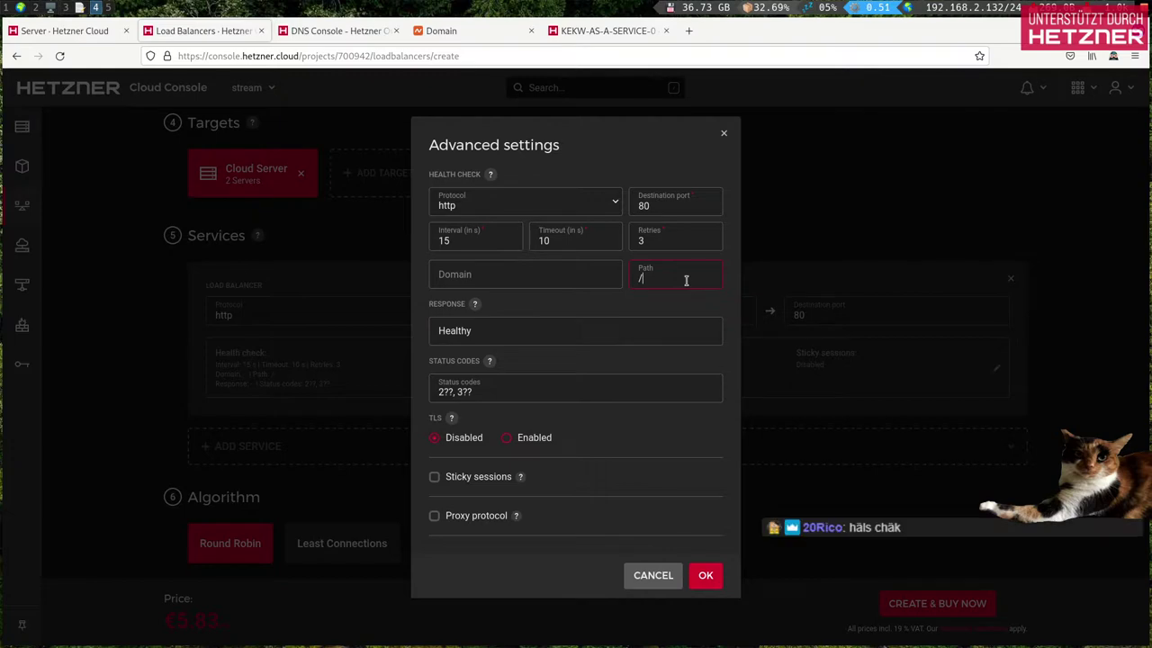
type("health")
left_click(536, 279)
left_click(518, 308)
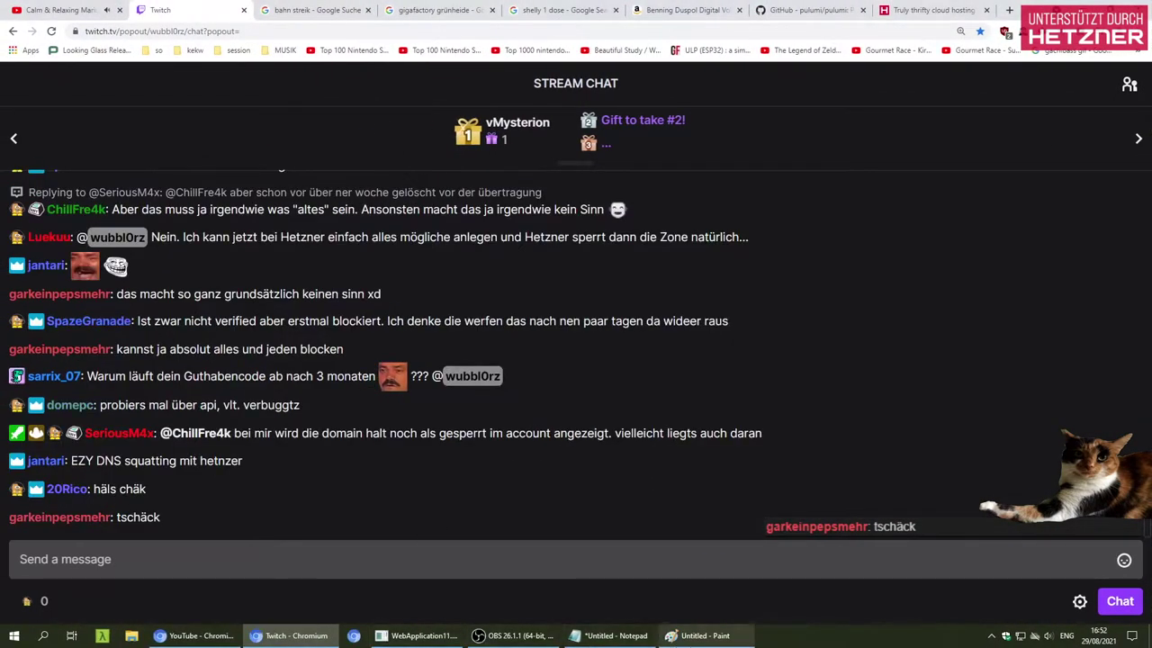
Step: Switch to the Paint diagram and draw red pencil lines through the load balancer box down to server 1
left_click(704, 635)
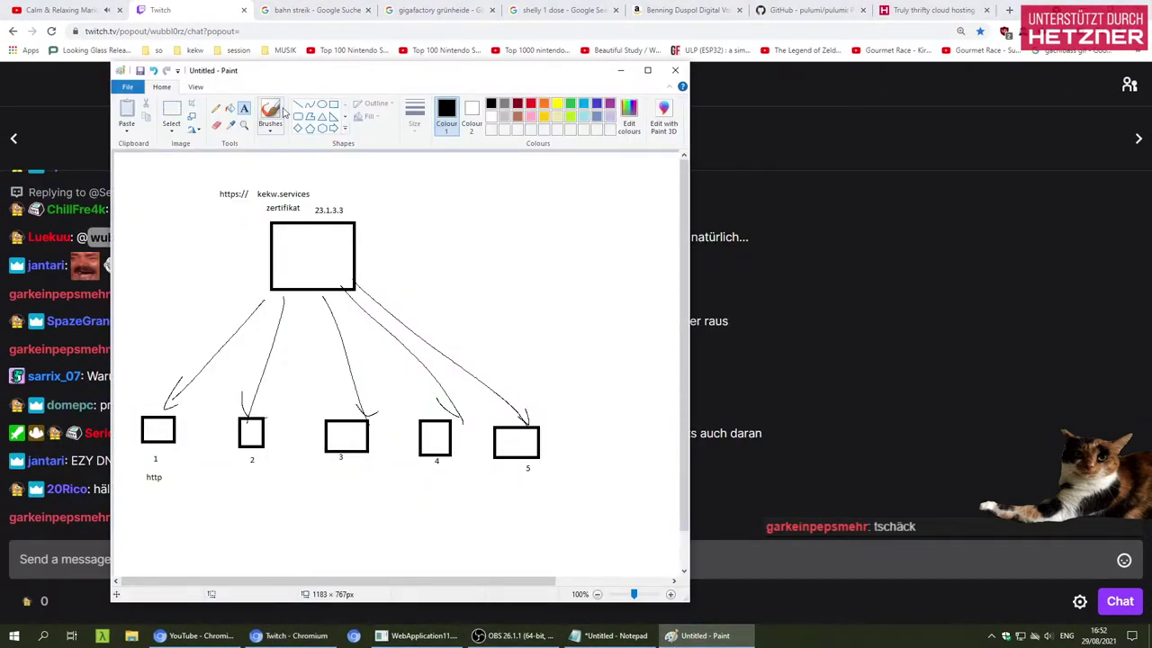
left_click(531, 104)
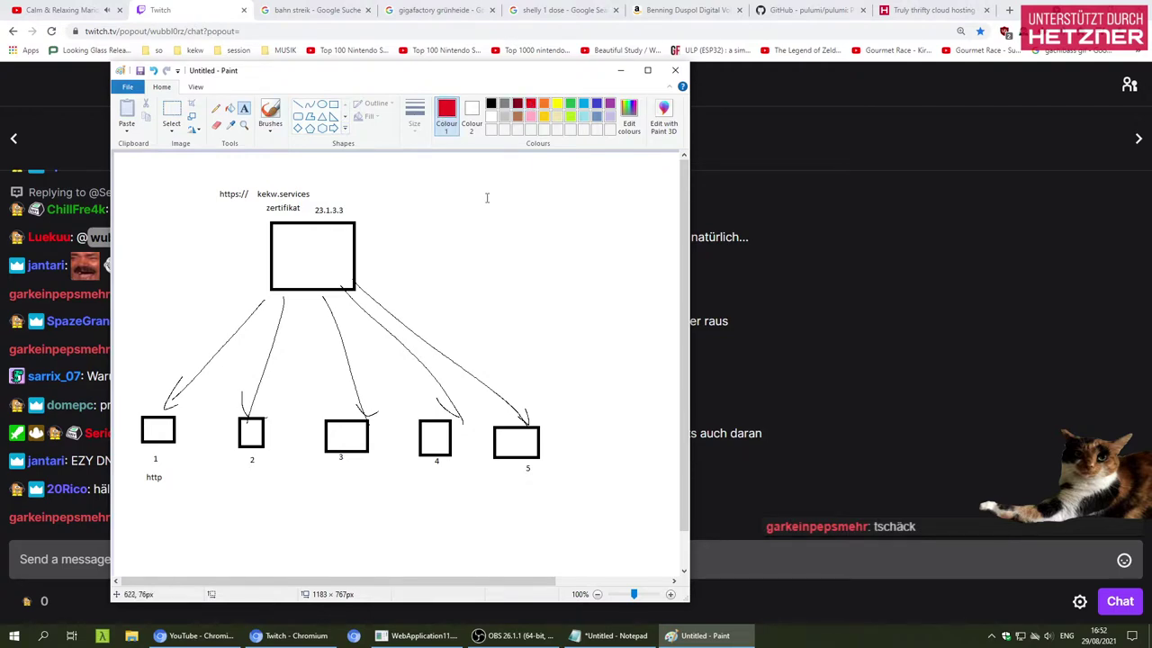
left_click(487, 197)
key("Escape")
left_click(216, 108)
mouse_move(437, 192)
left_mouse_down()
mouse_move(312, 239)
mouse_move(167, 406)
mouse_move(171, 423)
mouse_move(148, 413)
left_mouse_up()
mouse_move(460, 203)
left_mouse_down()
mouse_move(216, 333)
mouse_move(171, 400)
left_mouse_up()
mouse_move(422, 204)
left_mouse_down()
mouse_move(164, 360)
mouse_move(151, 412)
left_mouse_up()
Step: Undo the red lines leading to server 1 in the diagram
key("ctrl+z")
key("ctrl+z")
key("ctrl+z")
key("ctrl+z")
key("ctrl+z")
key("ctrl+z")
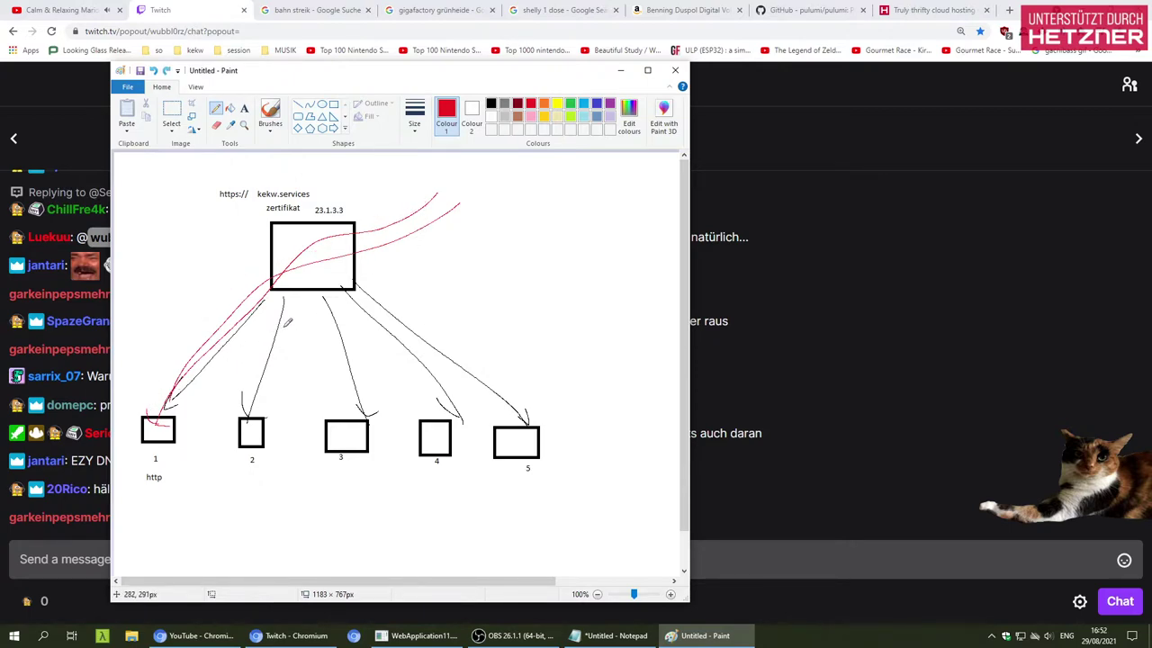
key("ctrl+y")
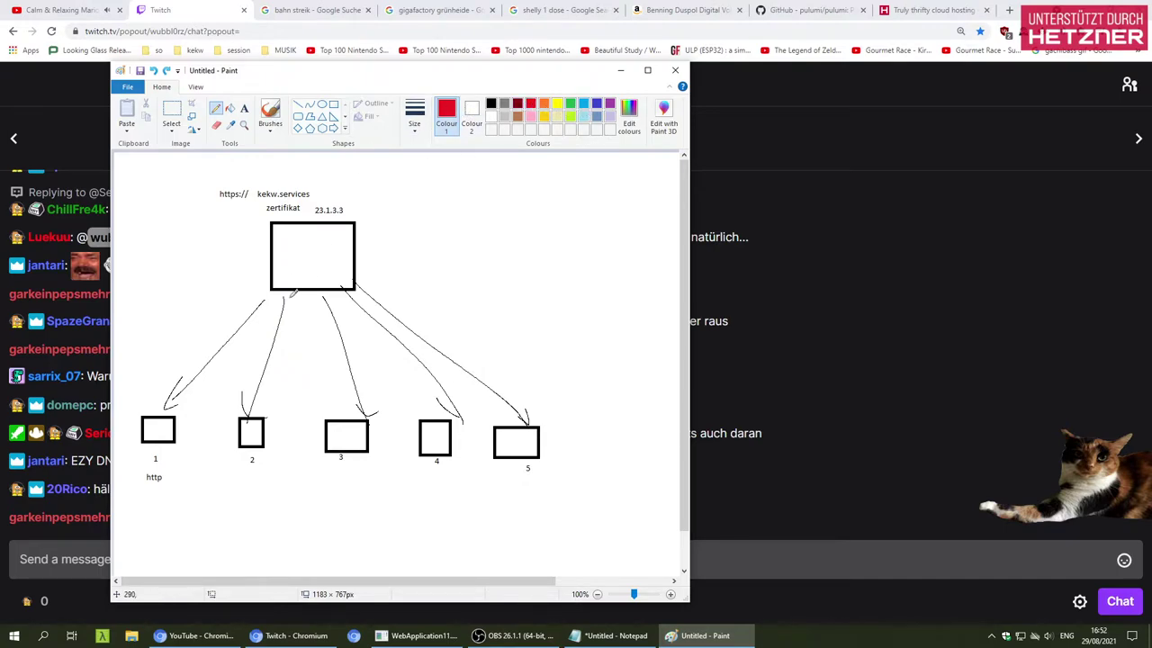
Step: Sketch red pencil lines from the load balancer box toward the different servers below and undo them all
left_click_drag(354, 219, 189, 358)
left_click_drag(293, 292, 290, 369)
mouse_move(337, 248)
left_mouse_down()
mouse_move(337, 335)
mouse_move(357, 382)
left_mouse_up()
left_click_drag(342, 252, 437, 390)
key("ctrl+z")
key("ctrl+z")
key("ctrl+z")
key("ctrl+z")
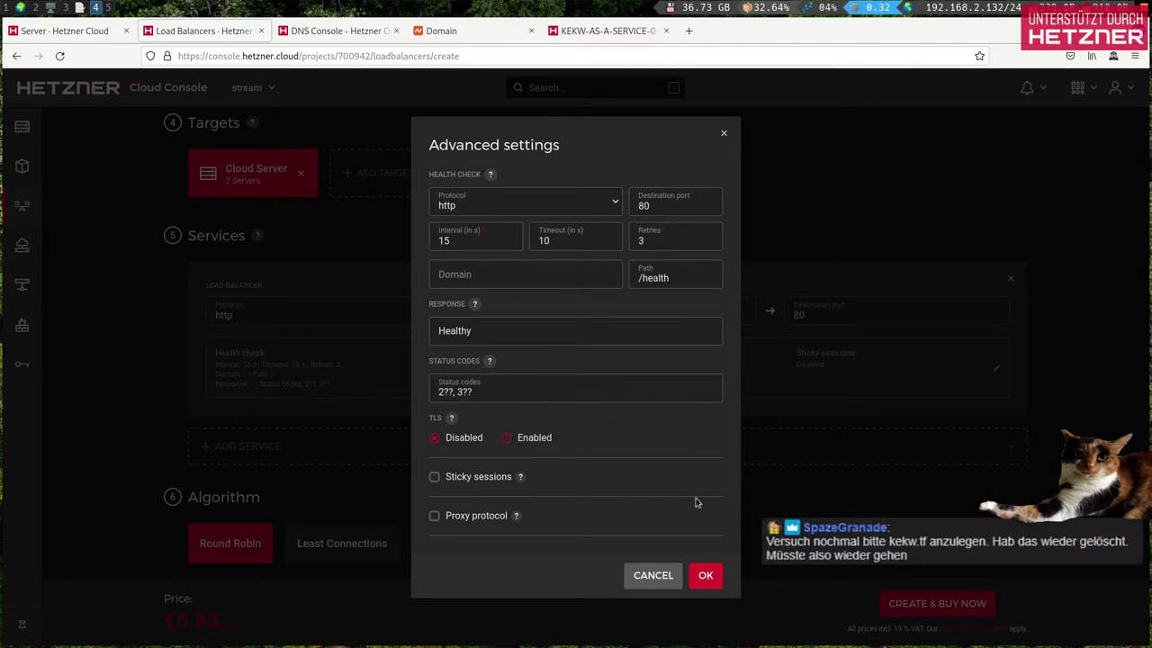
Step: Return to the Hetzner Cloud Console and apply the http service's health check settings
left_click(705, 575)
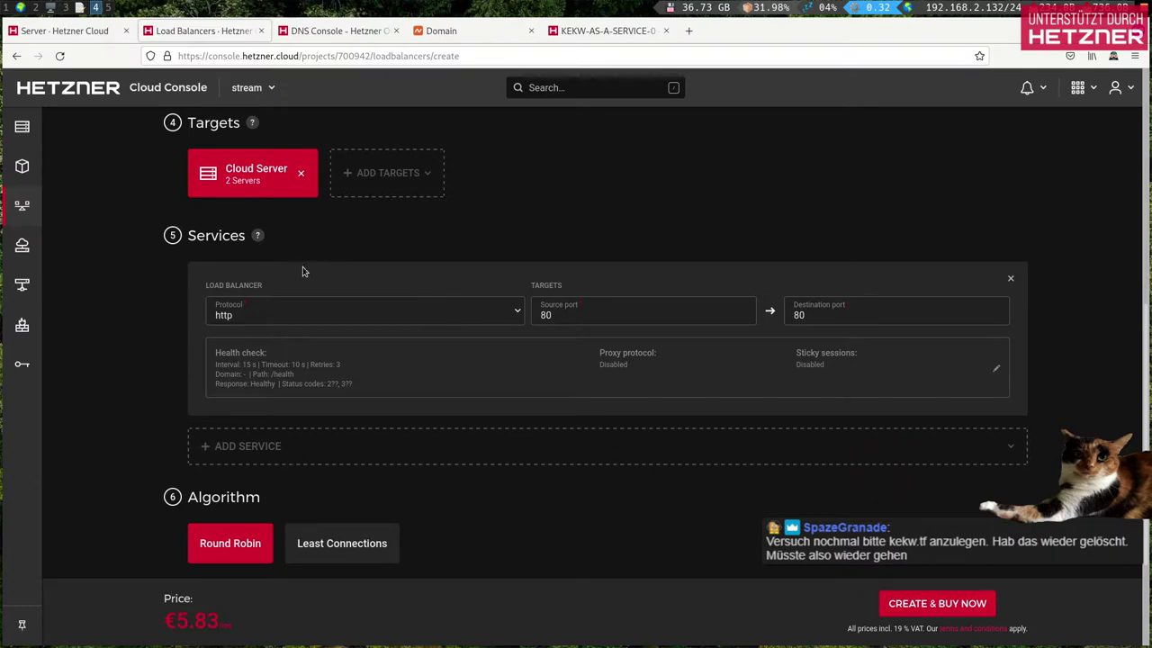
Step: Try to add a kekw.tf zone with automatic record scanning in the Hetzner DNS Console, cancelling it during the scan
left_click(608, 30)
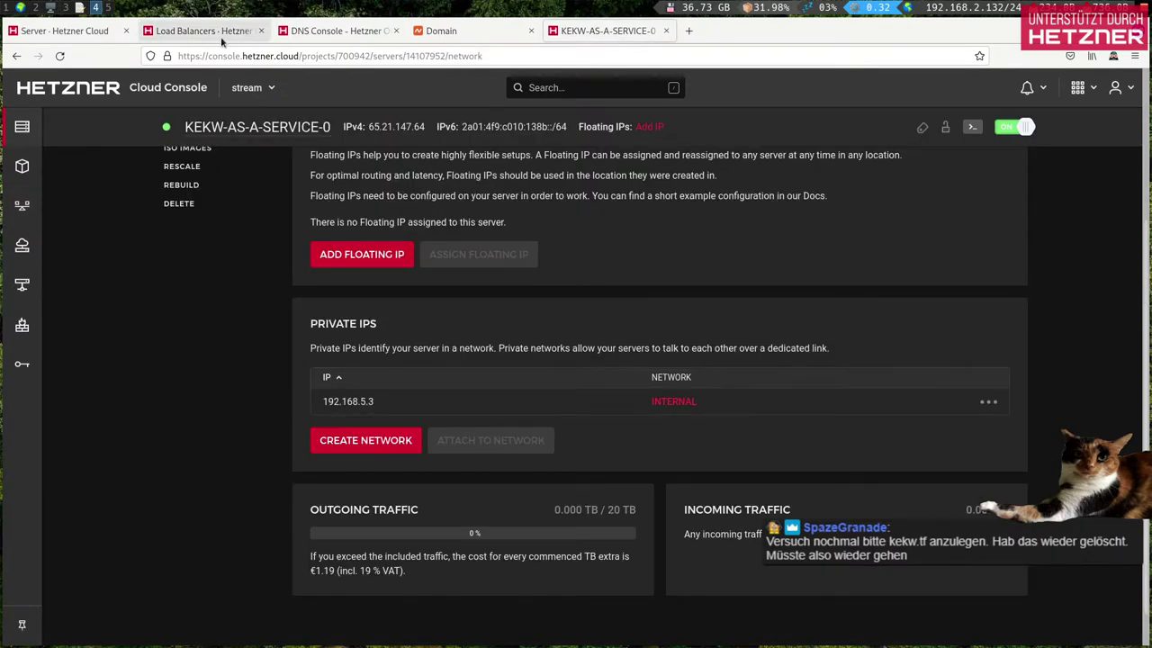
left_click(316, 30)
key("ctrl+a")
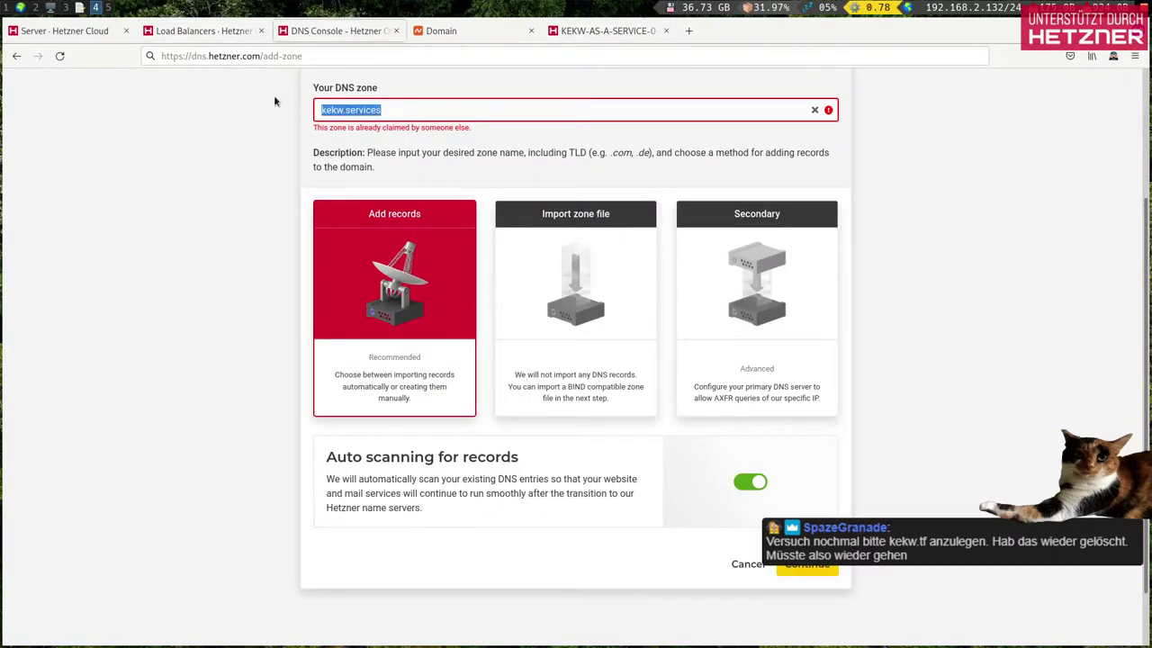
type("kekw.tf")
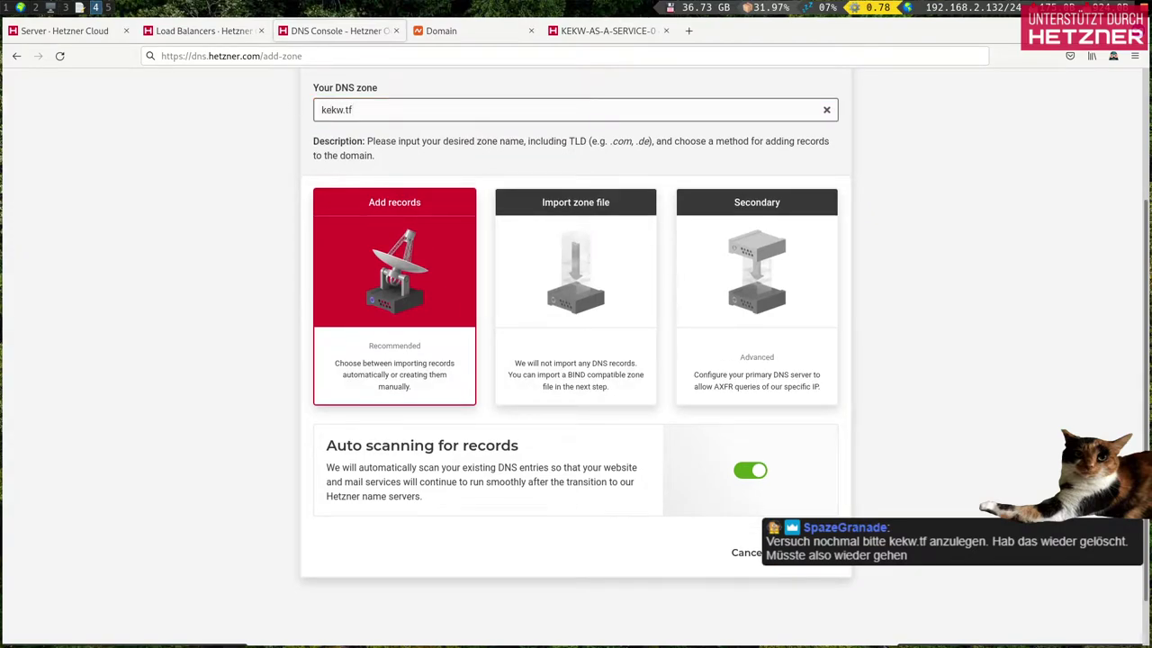
key("Return")
scroll(605, 440, "down", 3)
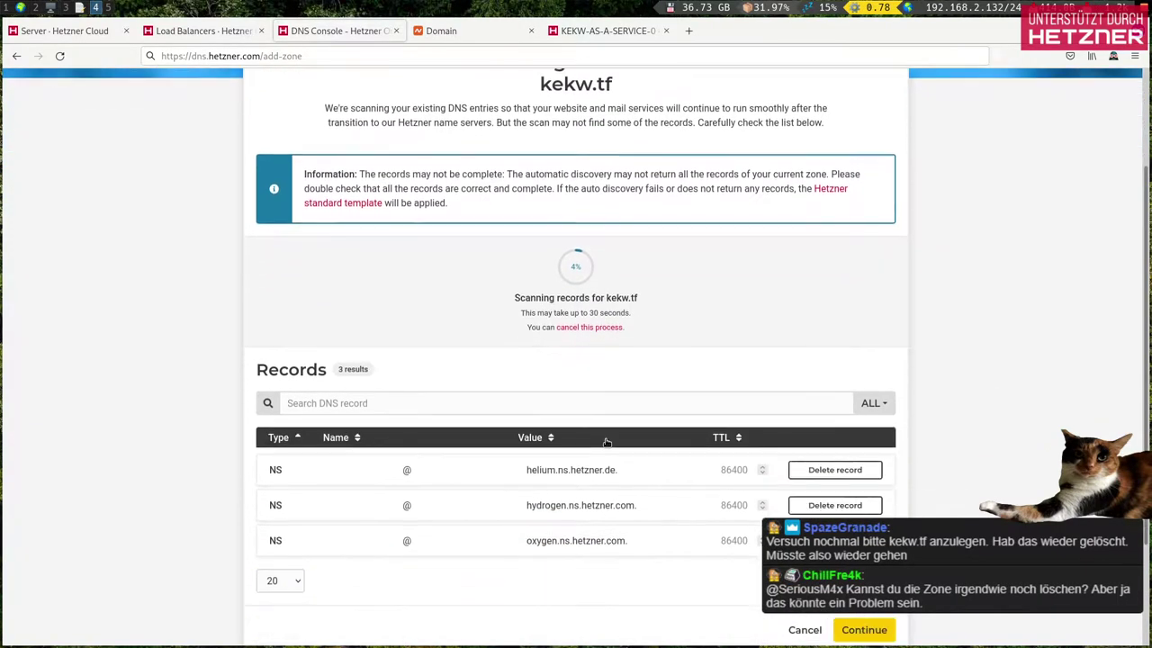
scroll(604, 439, "up", 3)
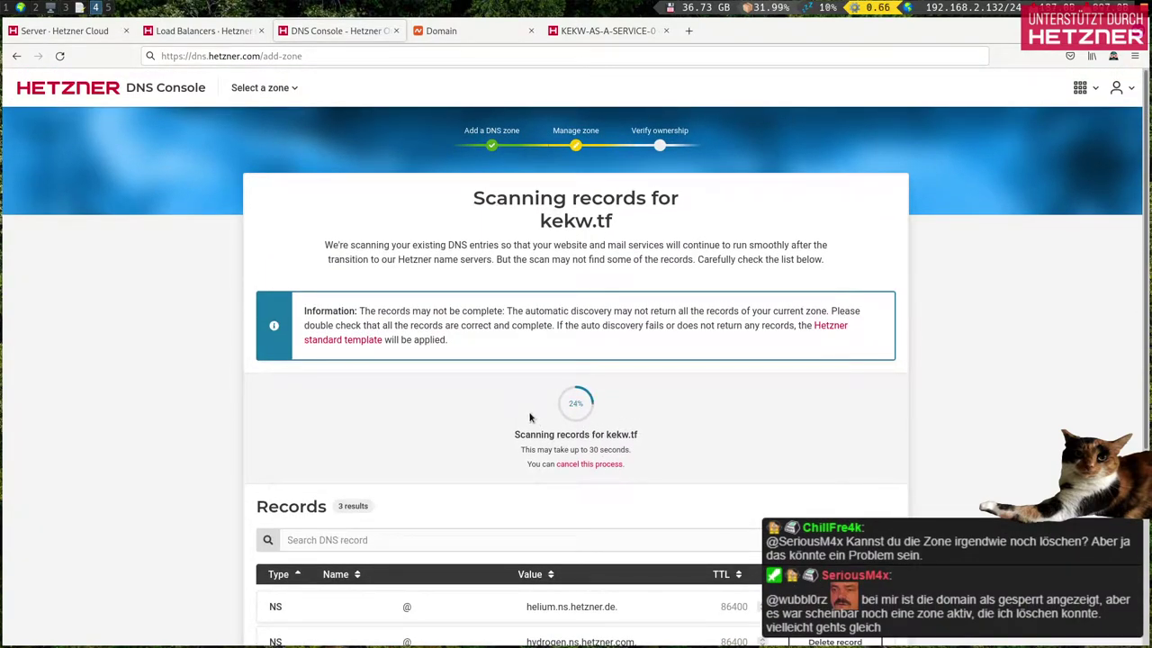
scroll(530, 418, "down", 2)
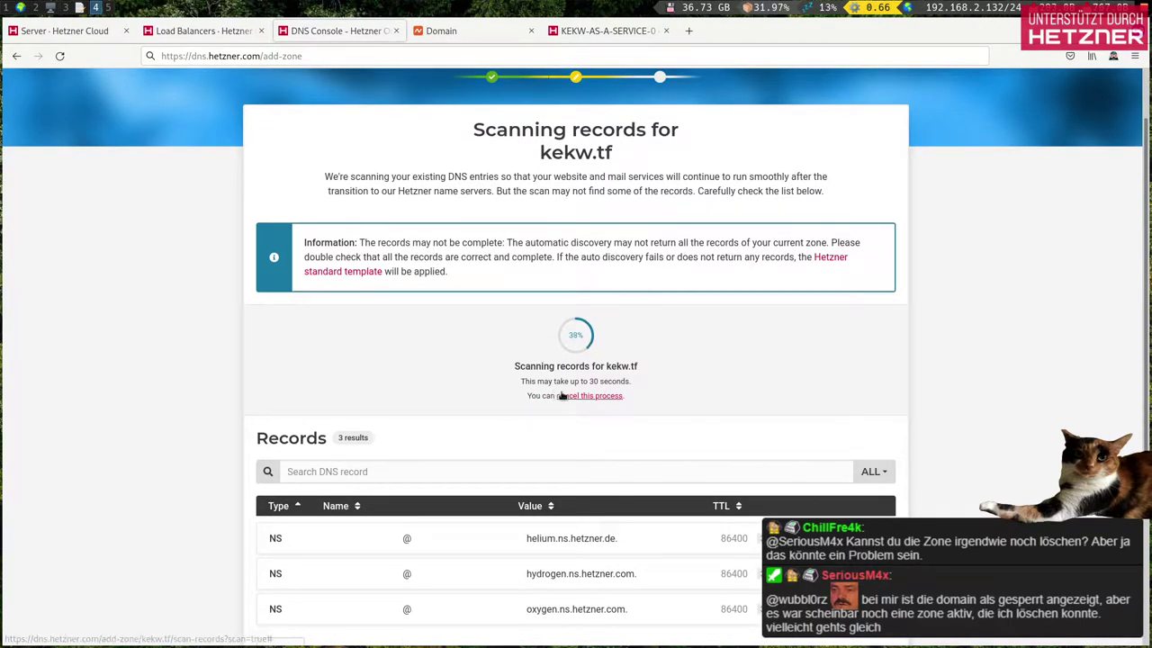
left_click(568, 395)
scroll(580, 400, "down", 3)
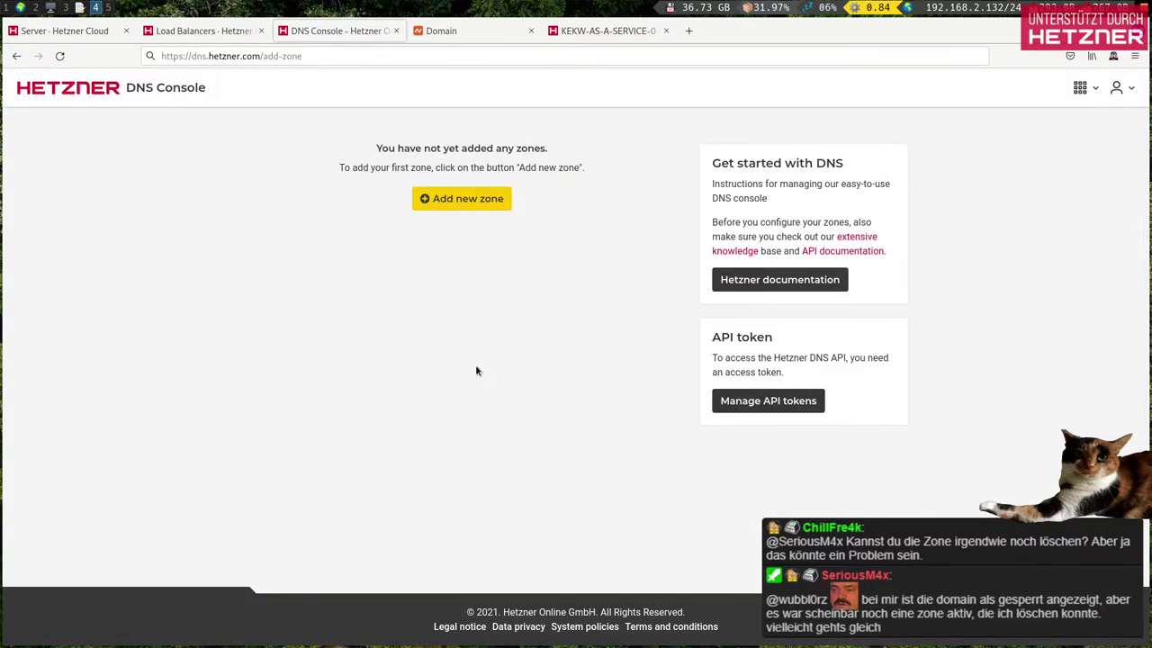
Step: Add a new DNS zone named kekw.services using the Add records method with auto scanning enabled
left_click(462, 198)
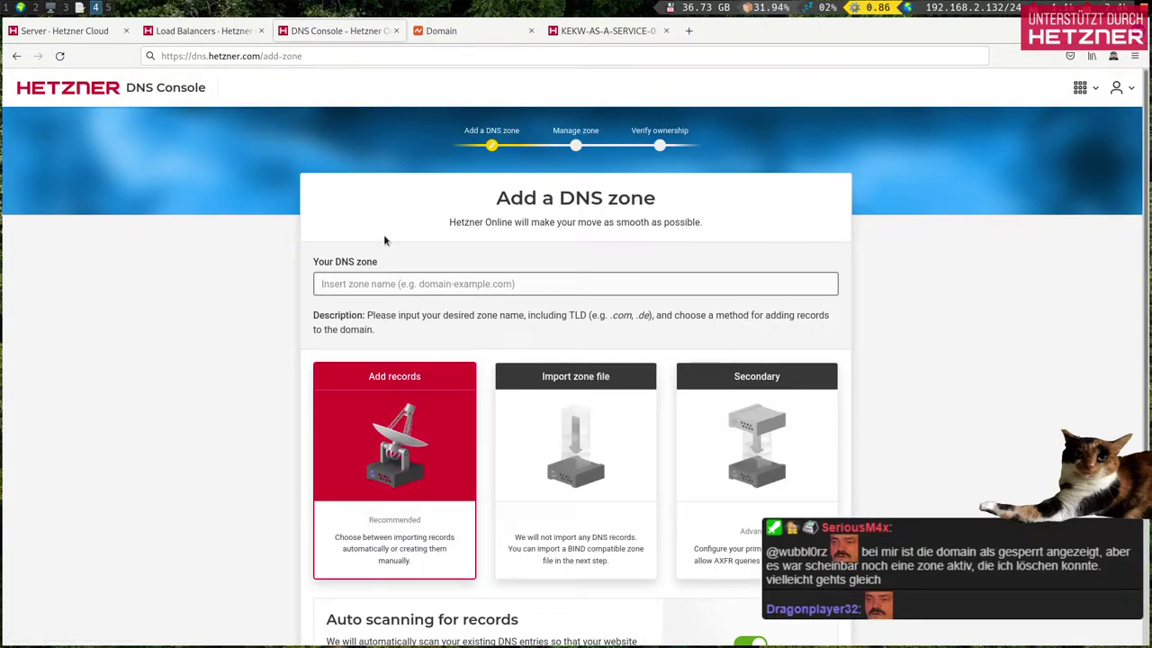
type("kekw.services")
scroll(427, 270, "down", 5)
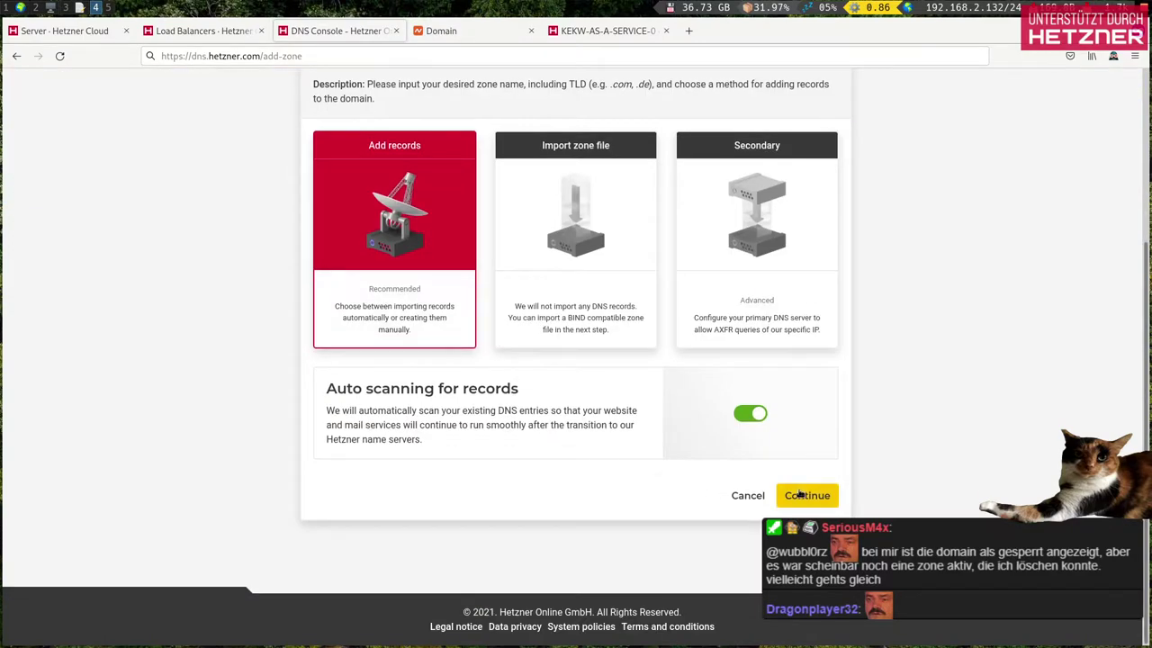
left_click(800, 494)
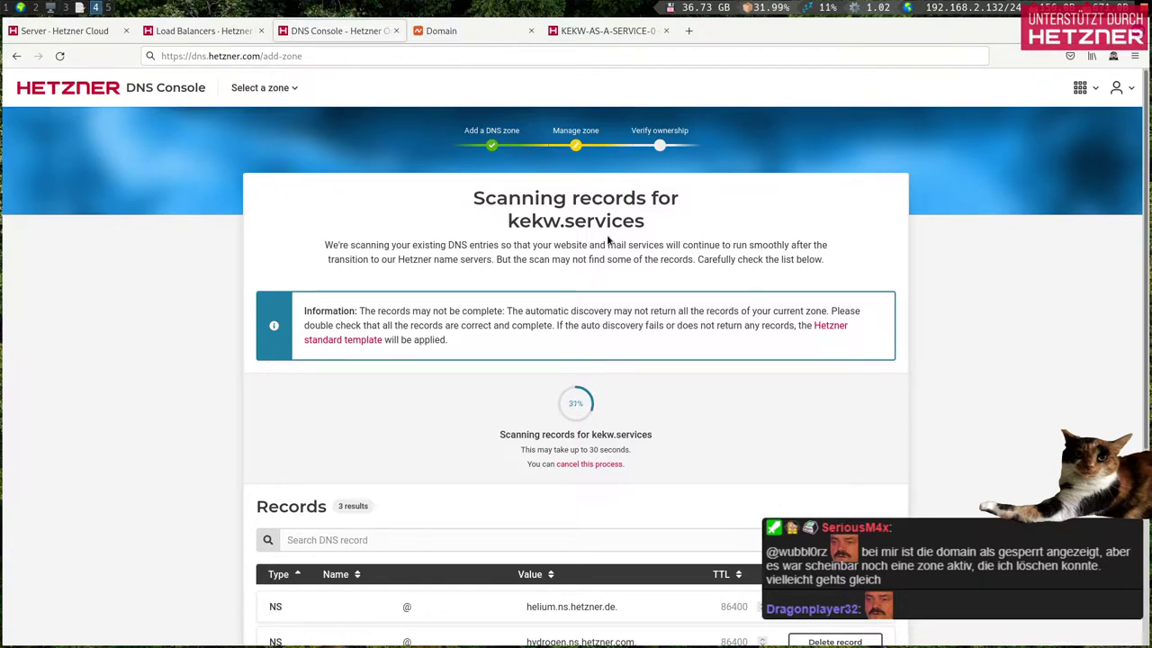
Step: Let the record scan for kekw.services finish and continue to the zone's ownership verification
scroll(248, 327, "down", 3)
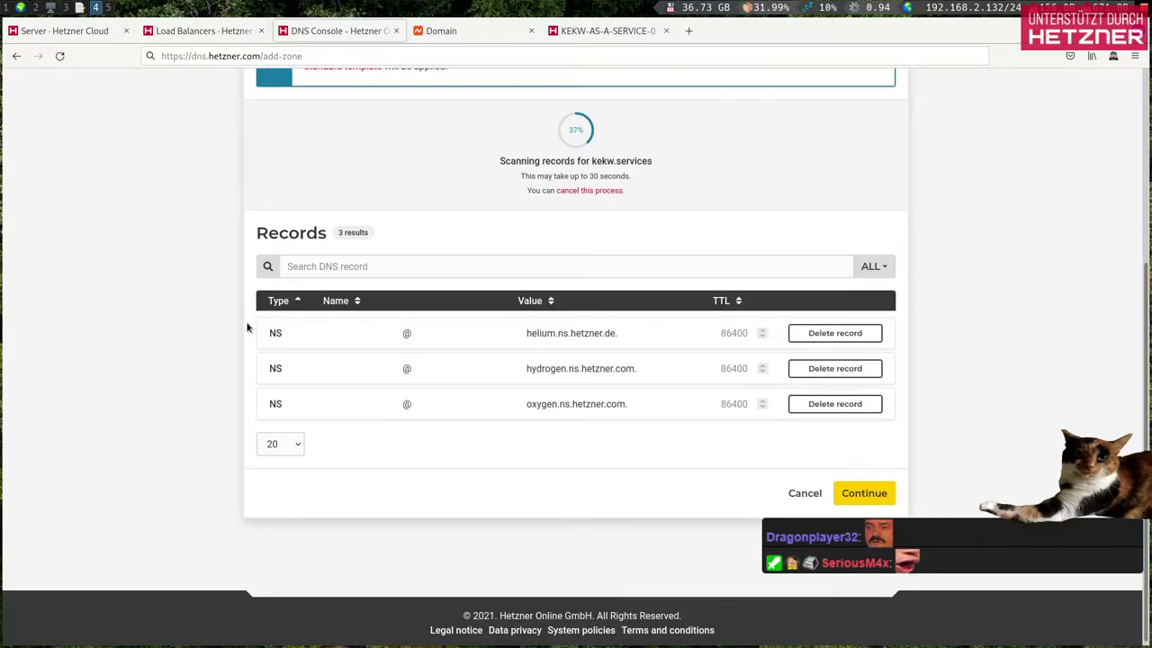
scroll(247, 328, "up", 1)
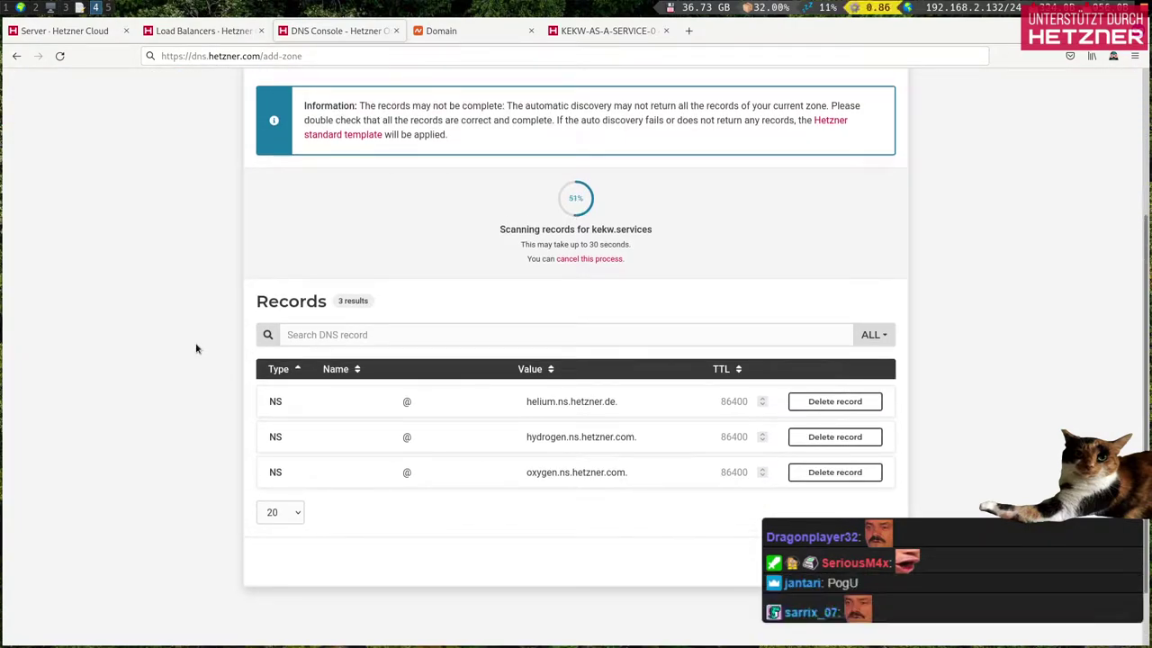
left_click(441, 30)
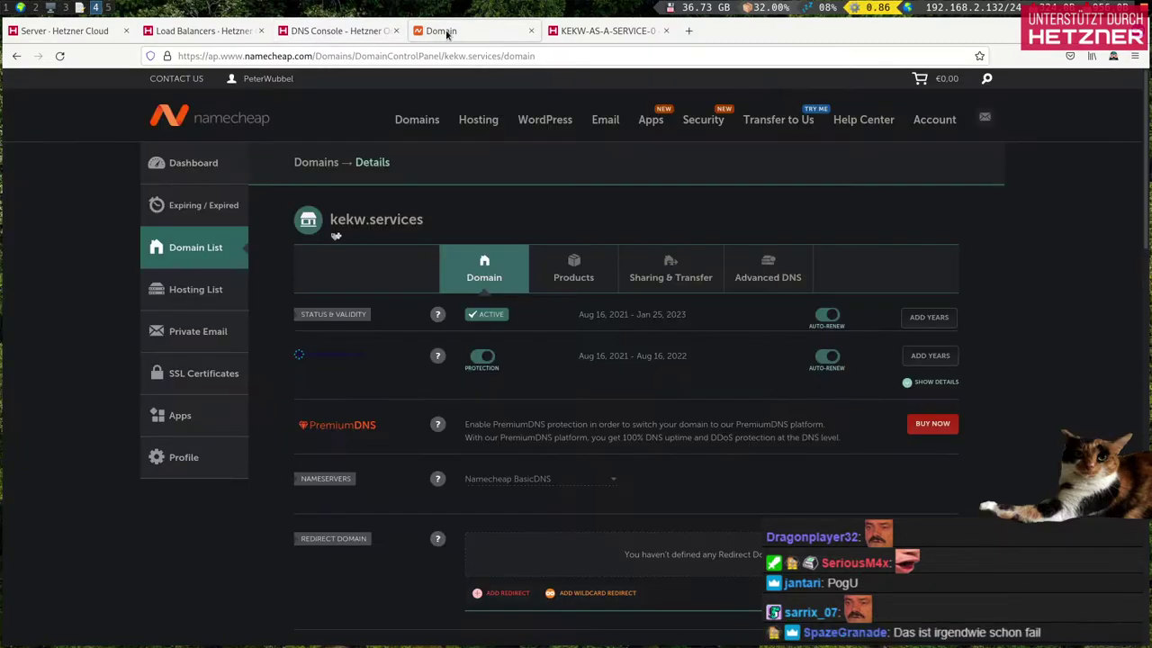
left_click(338, 30)
scroll(140, 306, "up", 3)
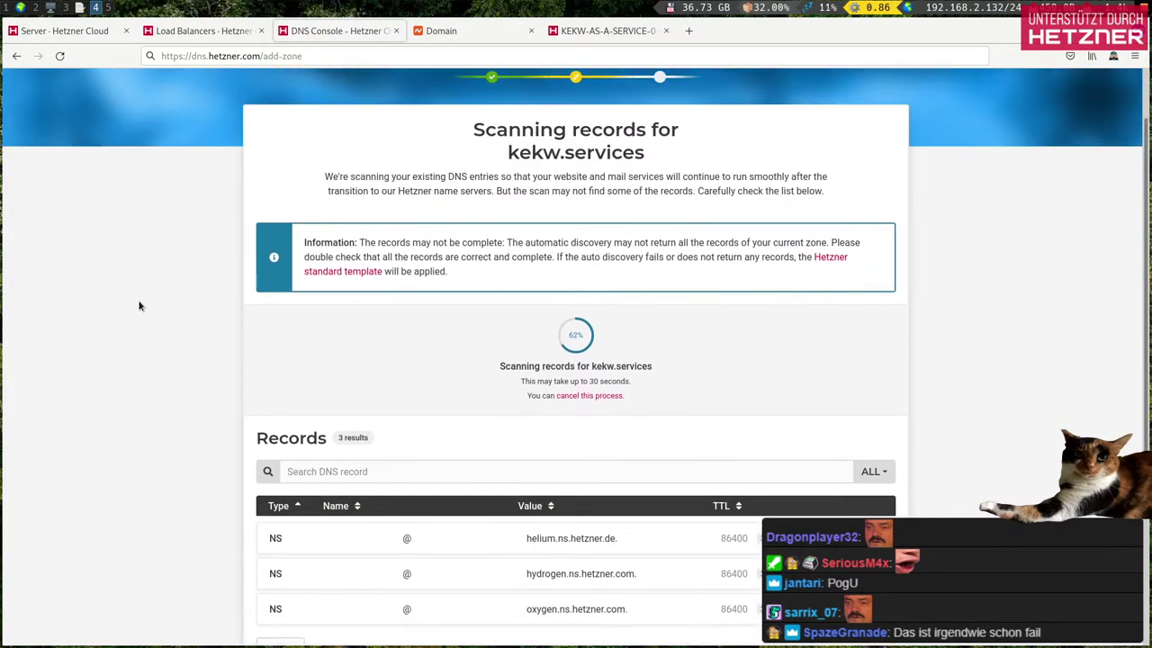
scroll(140, 306, "down", 3)
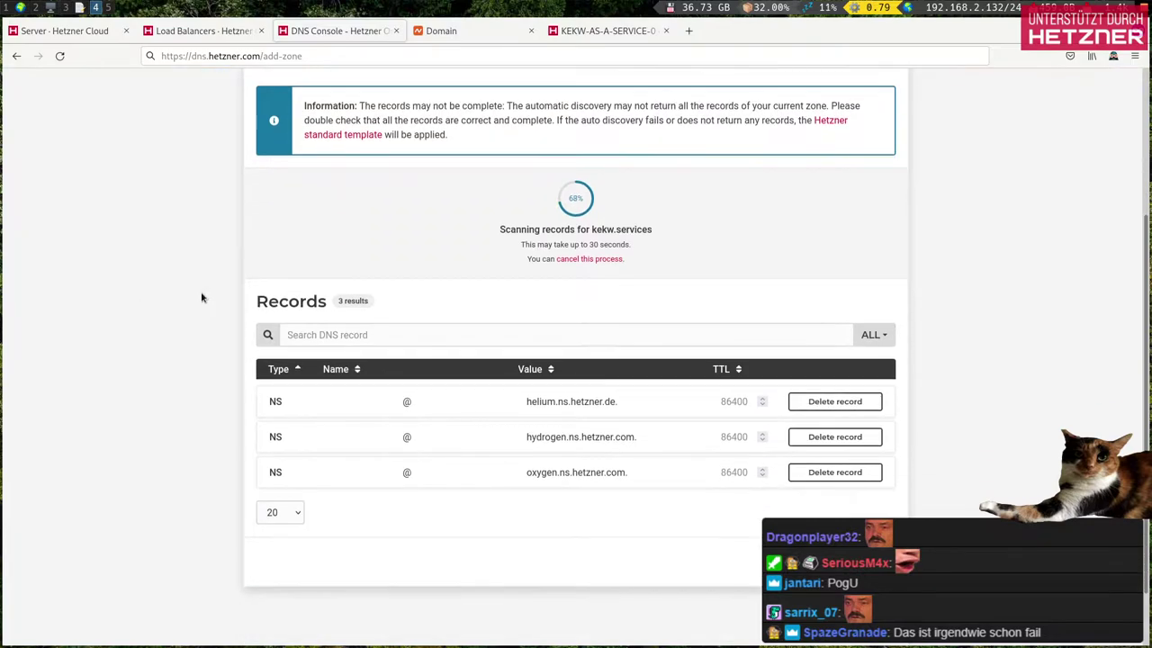
scroll(204, 297, "up", 2)
scroll(588, 450, "down", 3)
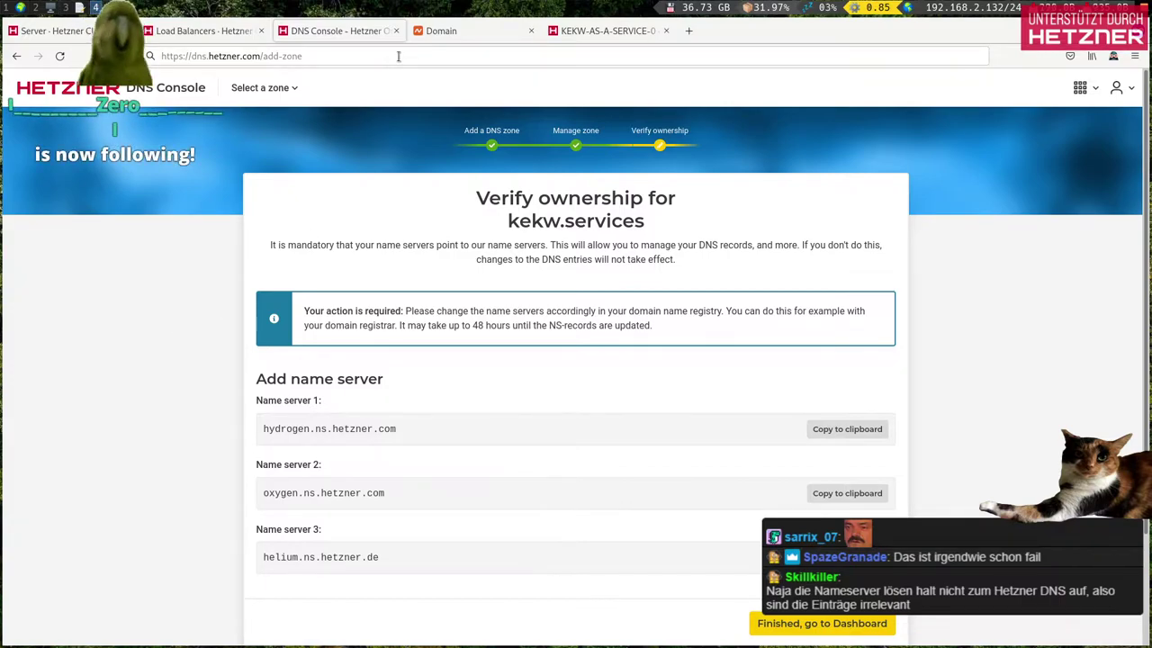
Step: Switch to Namecheap and load the account dashboard, closing the duplicate dashboard page
left_click(450, 31)
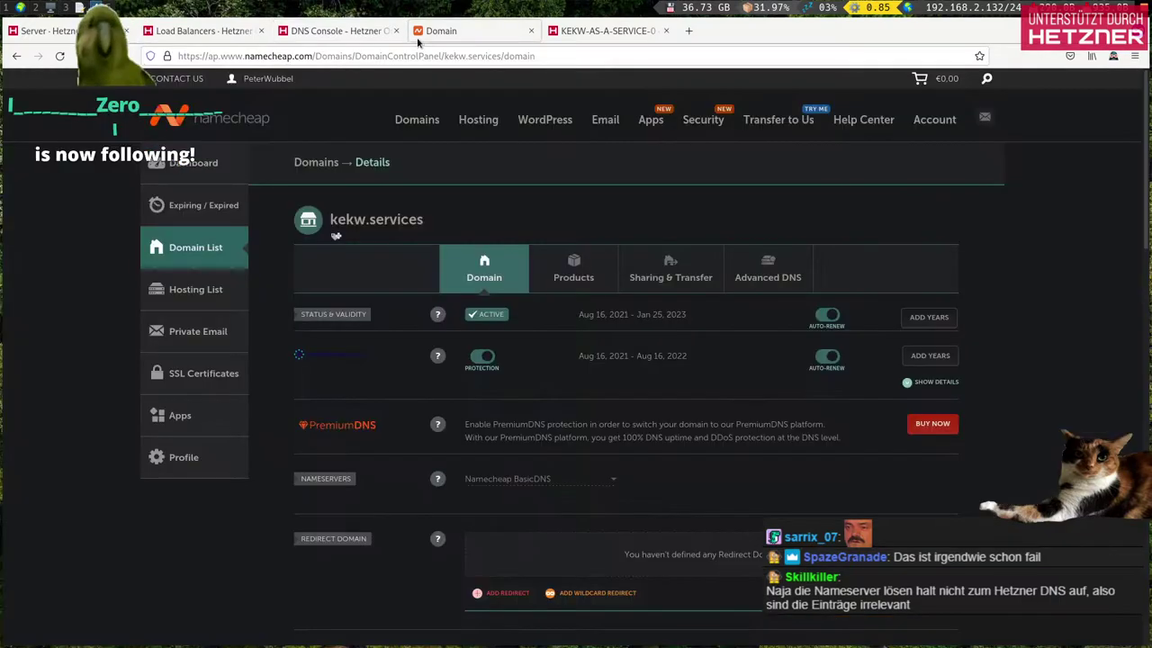
left_click(212, 241)
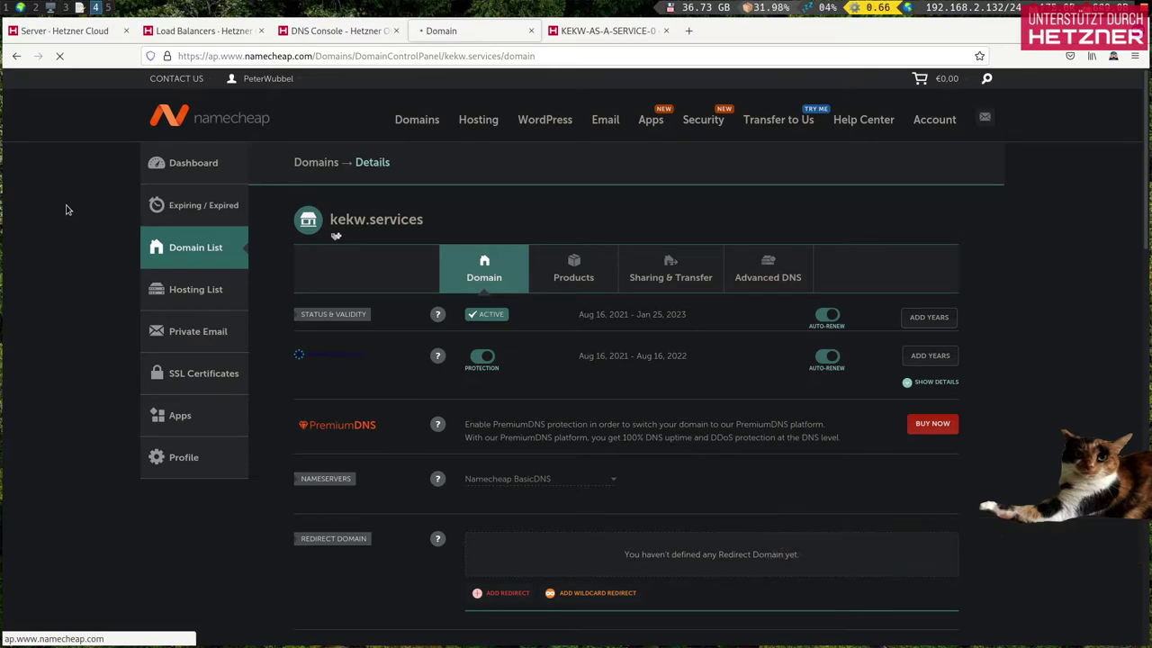
left_click(562, 55)
left_click(562, 55)
type("1")
key("Escape")
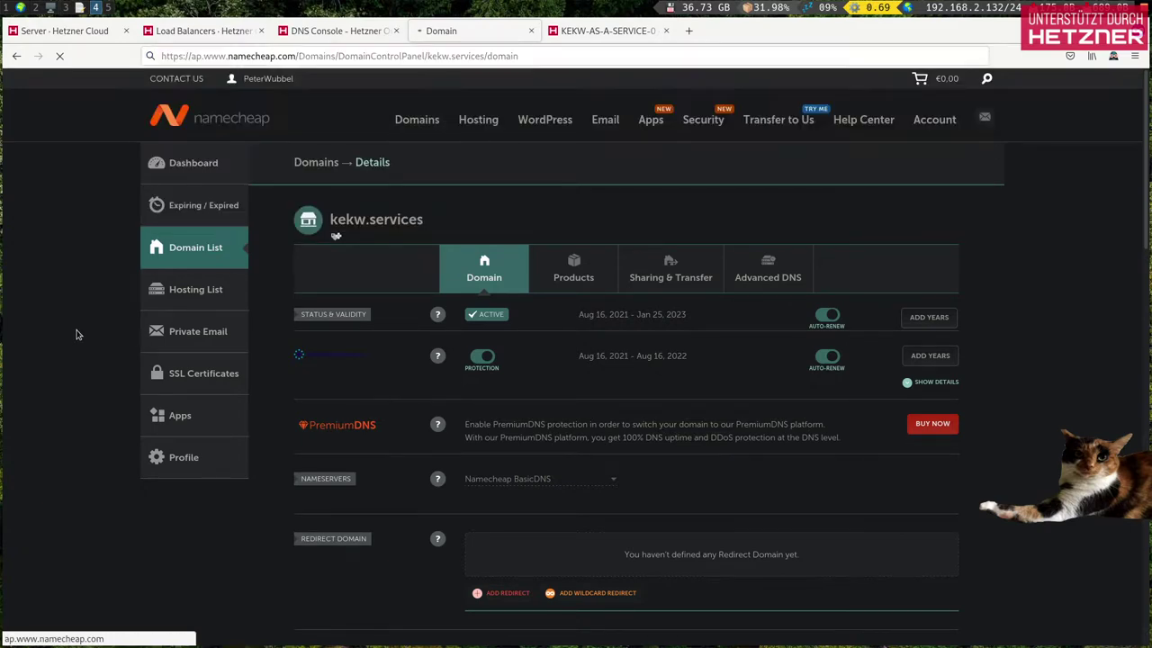
mouse_move(241, 76)
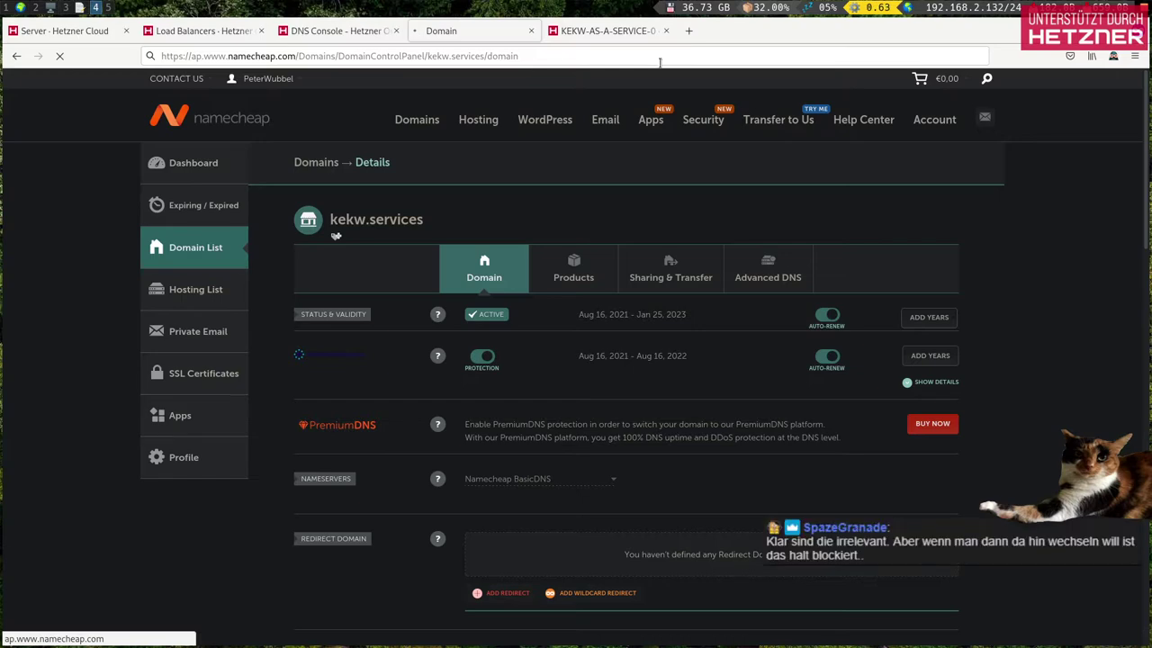
middle_click(191, 173)
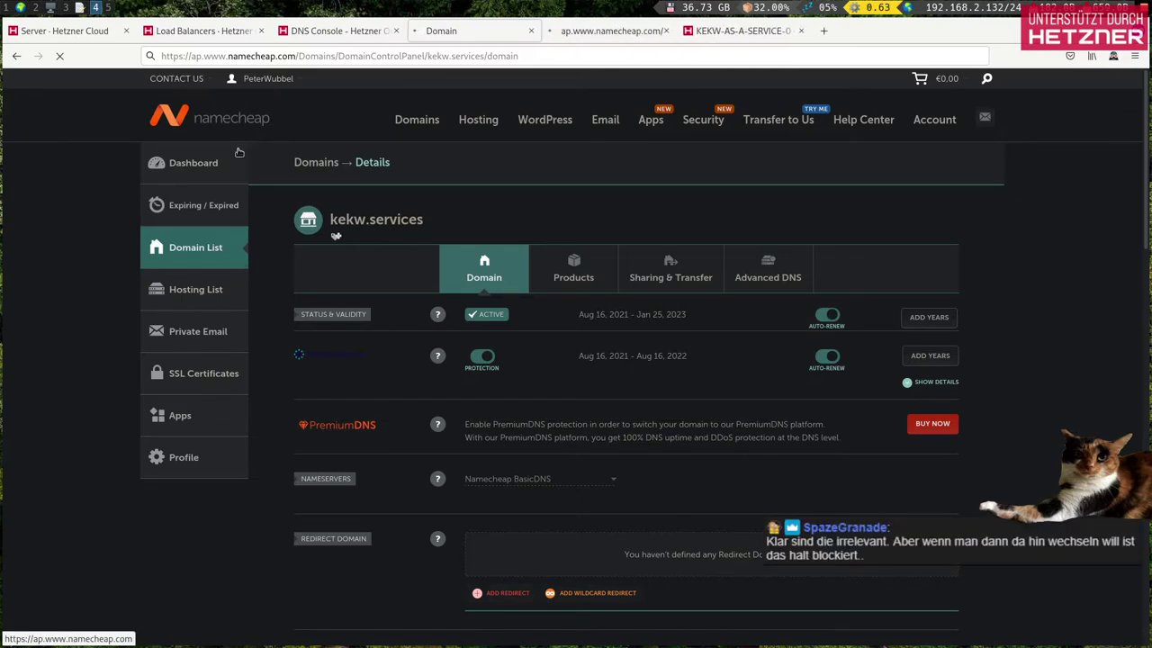
left_click(585, 33)
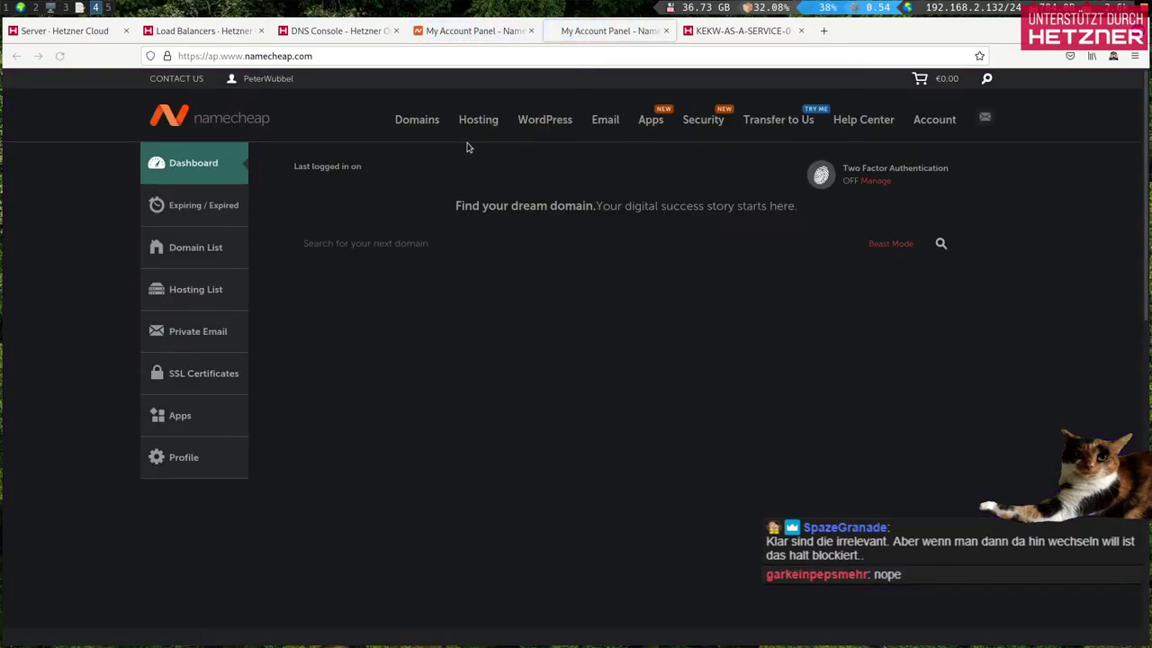
left_click(531, 31)
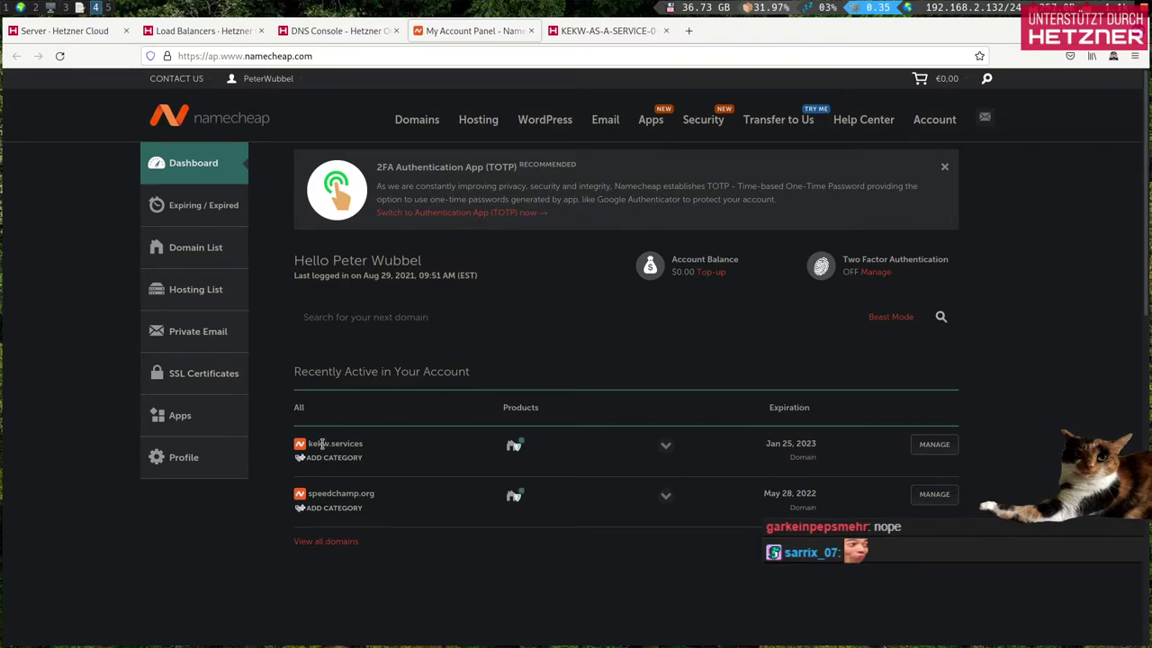
Step: Copy name server 1, hydrogen.ns.hetzner.com, from the Hetzner DNS Console and return to Namecheap
left_click(351, 34)
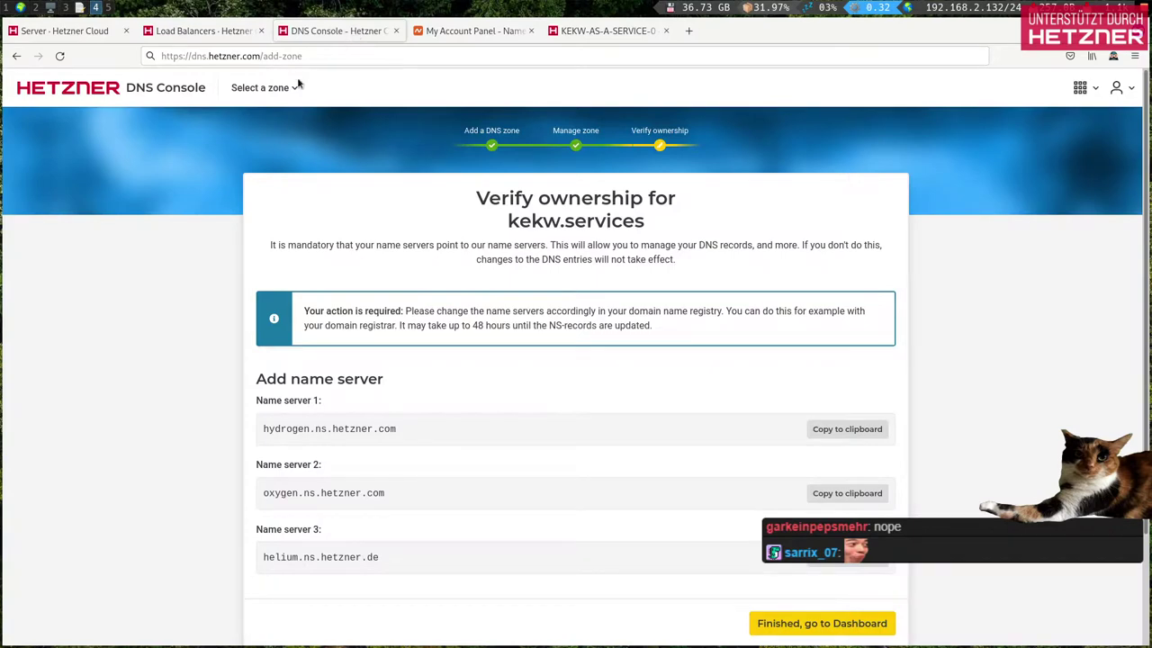
triple_click(331, 431)
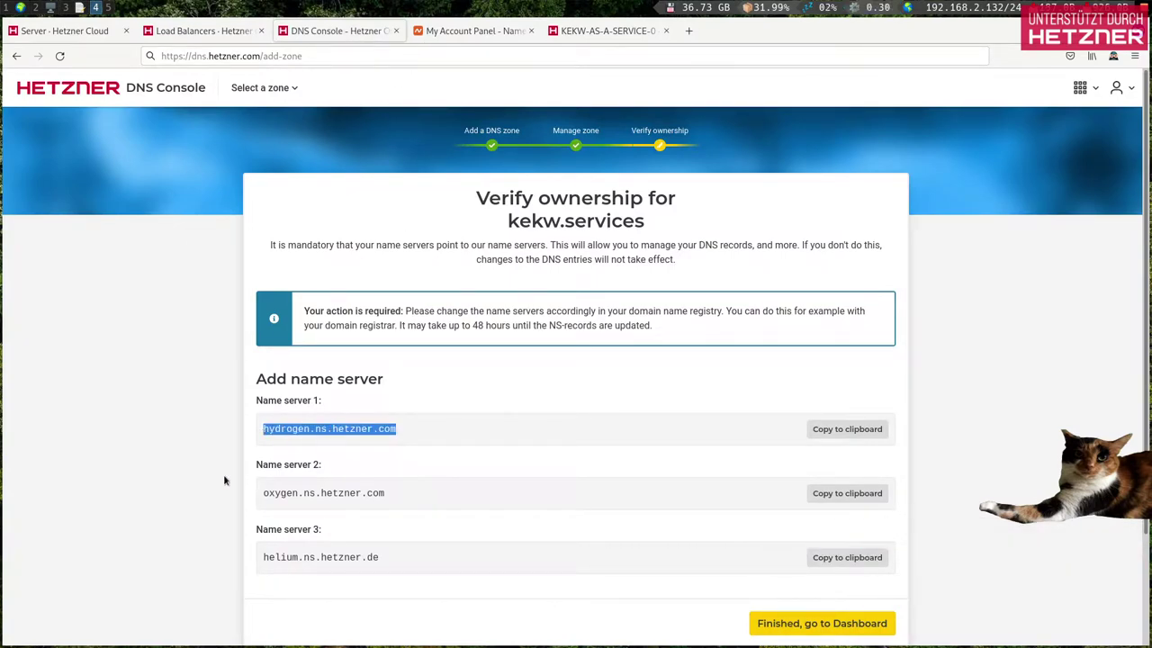
left_click(267, 481)
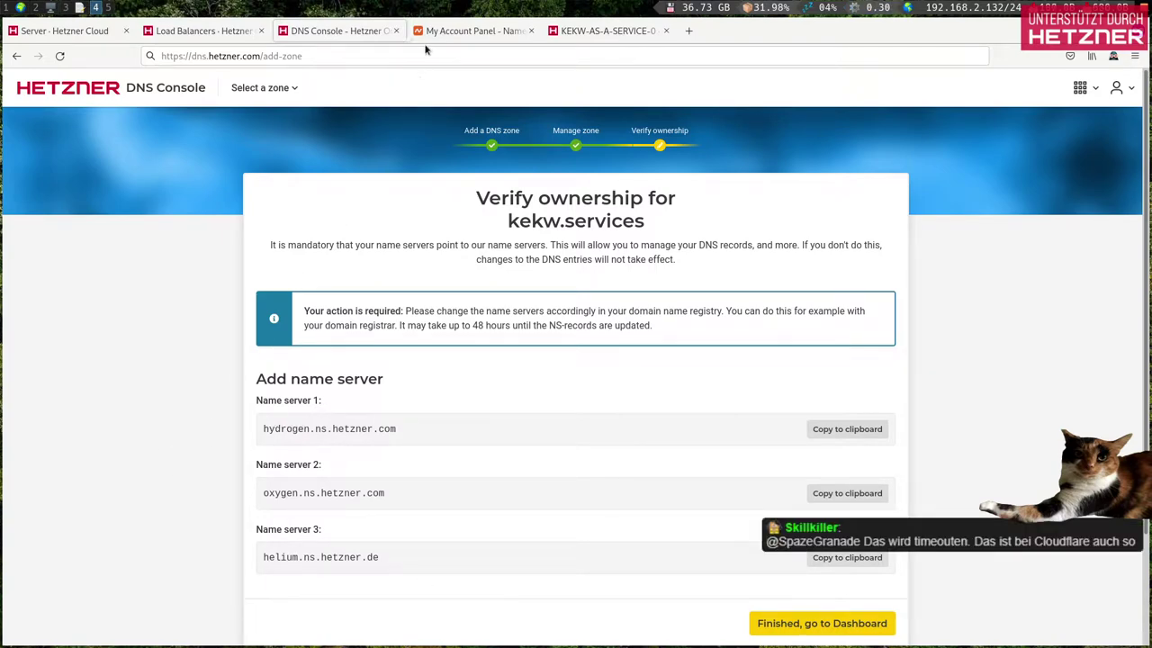
left_click(320, 430)
key("ctrl+c")
left_click(463, 31)
Step: Set the kekw.services nameservers to Custom DNS in Namecheap, with hydrogen.ns.hetzner.com as the first entry
mouse_move(428, 161)
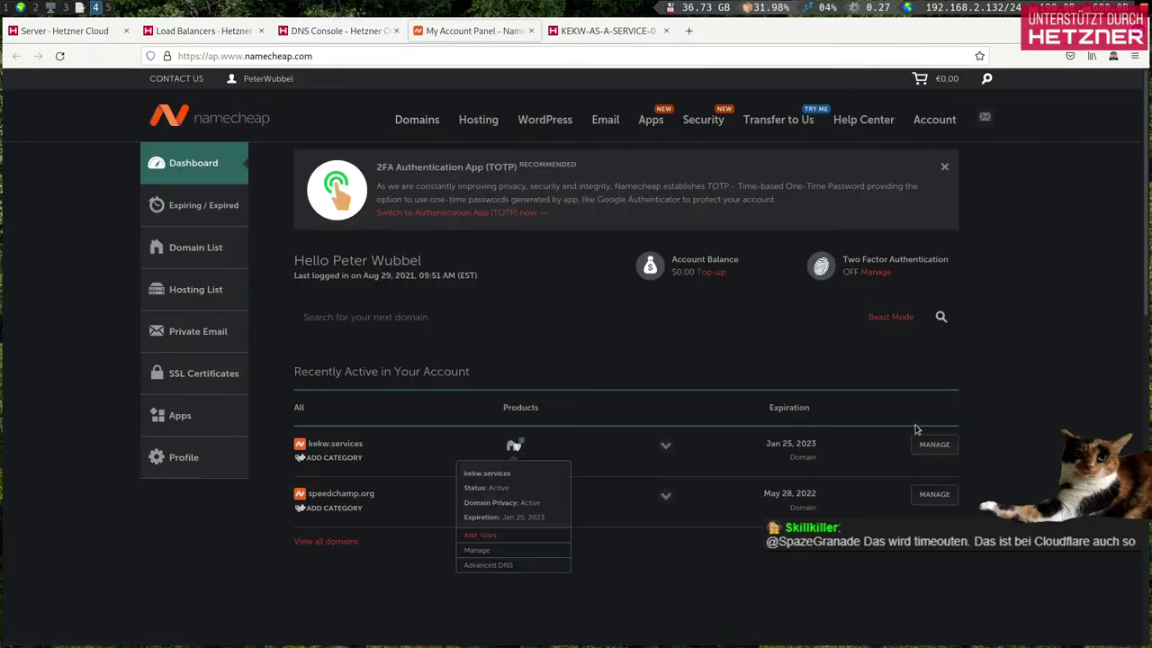
left_click(934, 444)
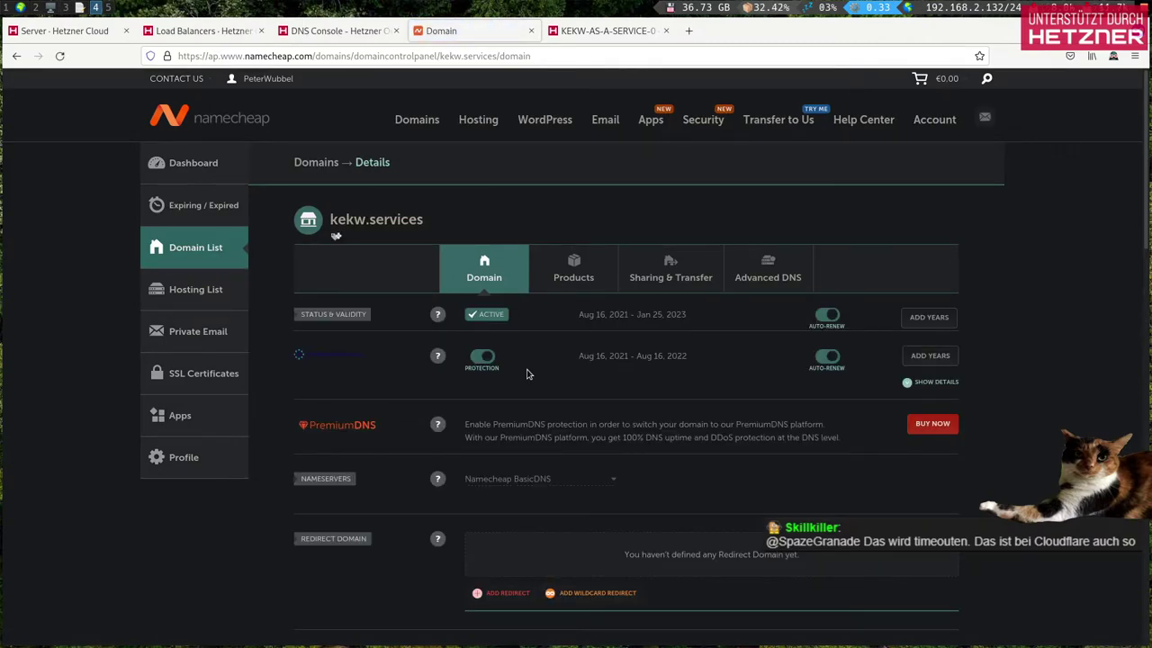
left_click(599, 479)
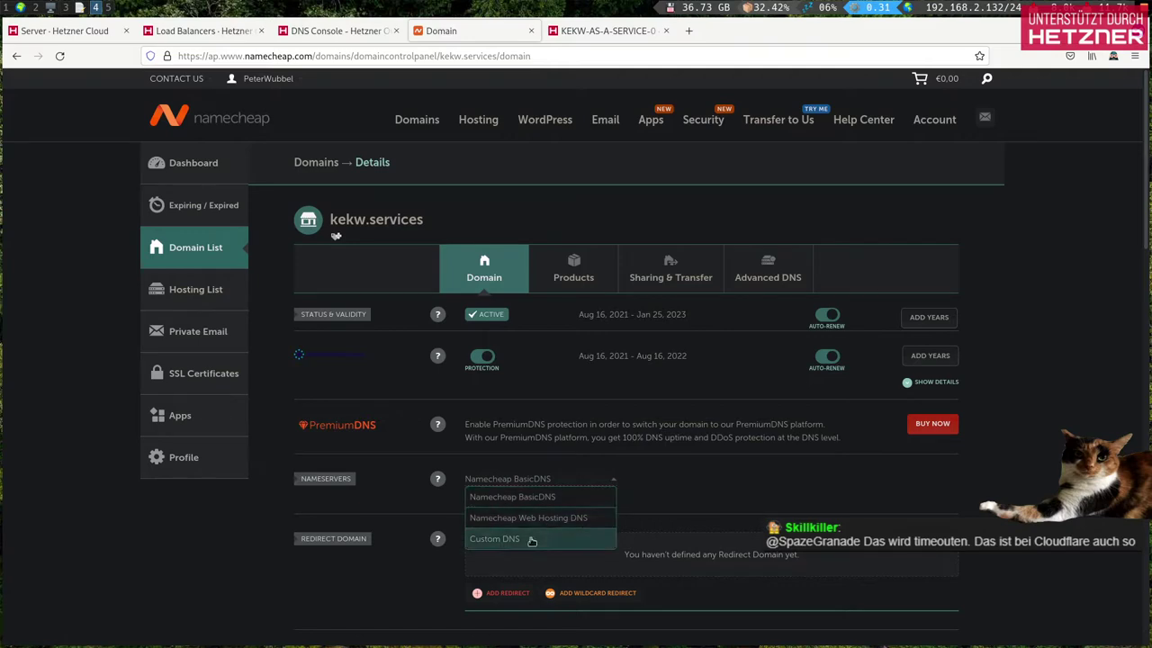
left_click(531, 540)
left_click(522, 510)
key("ctrl+v")
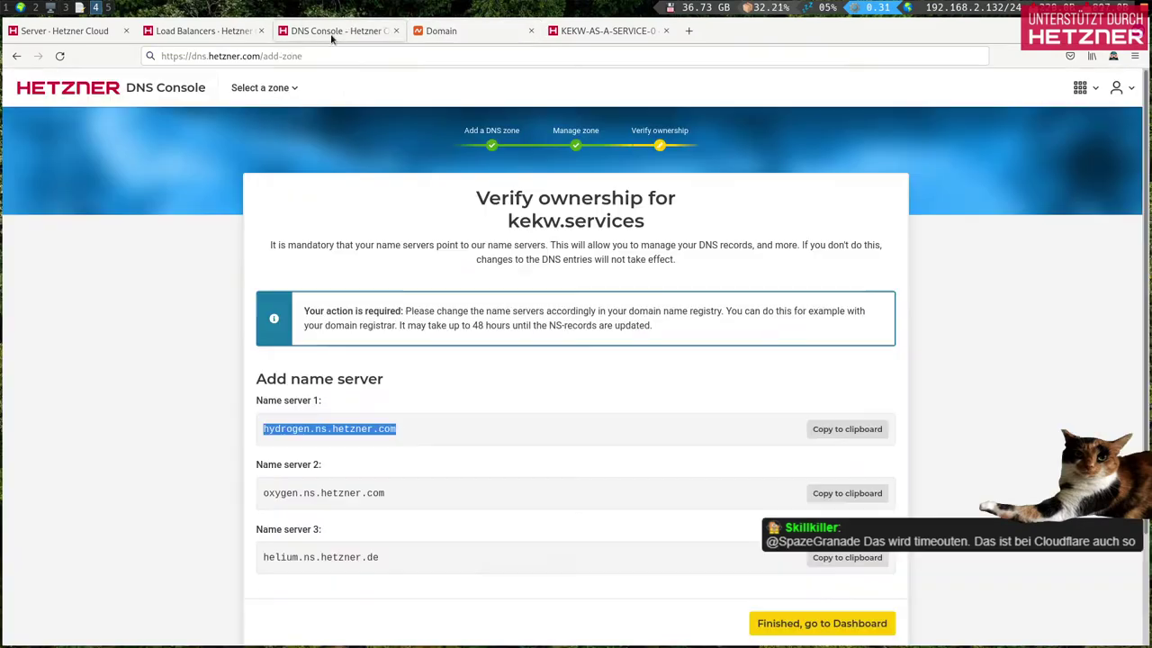
Step: Copy name server 2 from the Hetzner DNS Console and enter oxygen.ns.hetzner.com as the second Namecheap nameserver
left_click(340, 31)
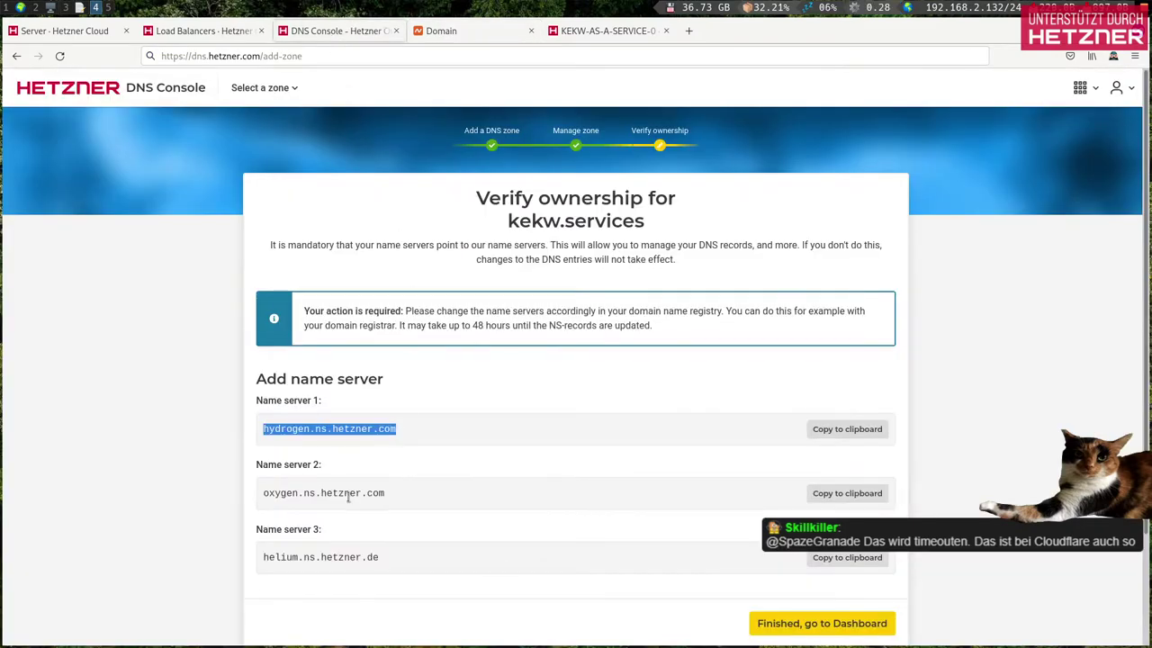
triple_click(349, 495)
key("ctrl+c")
left_click(450, 31)
left_click(510, 524)
key("ctrl+v")
Step: Copy name server 3 from Hetzner, add helium.ns.hetzner.de as the third Namecheap nameserver, and save the nameserver list
left_click(340, 30)
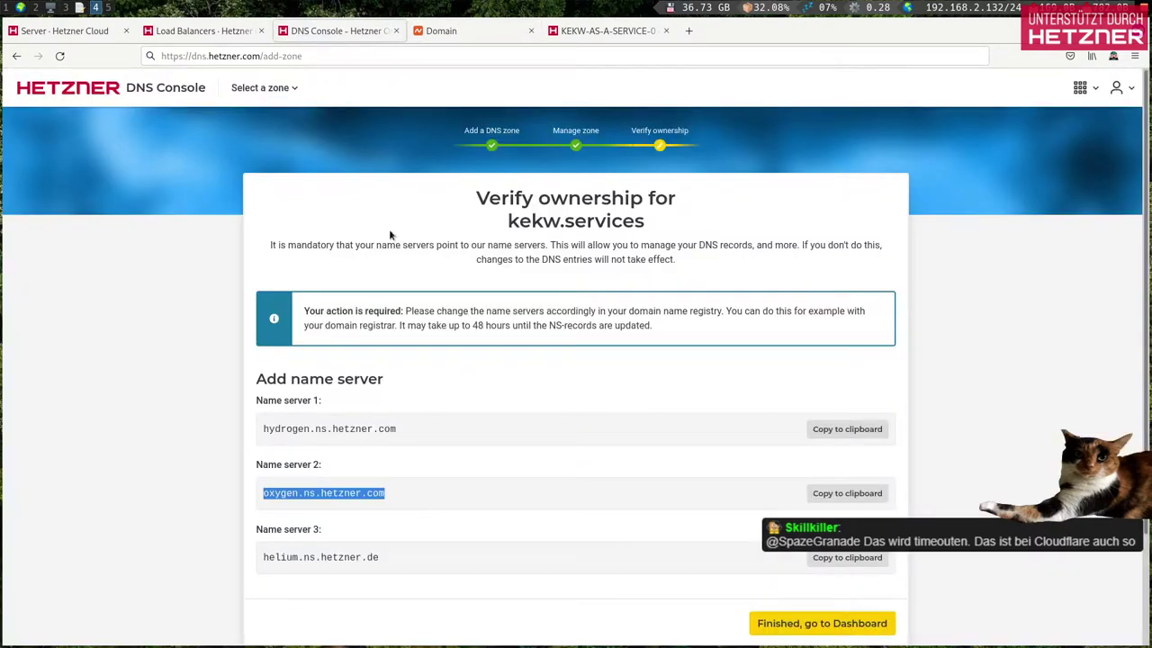
triple_click(328, 557)
key("ctrl+c")
left_click(454, 34)
key("ctrl+v")
left_click(809, 479)
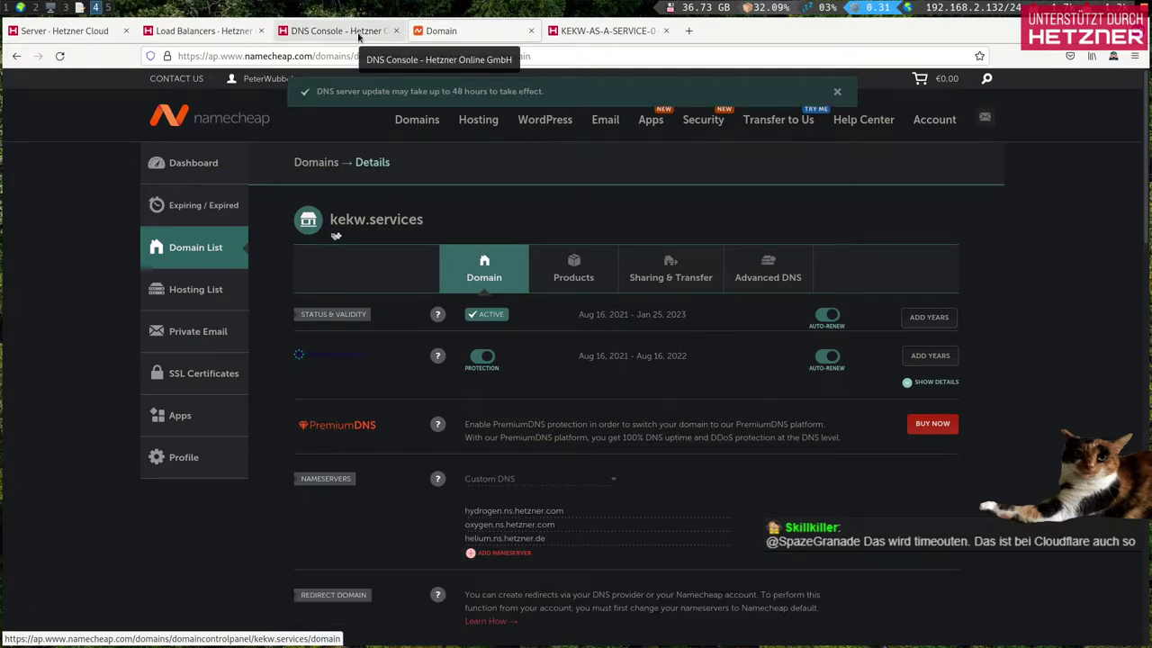
Step: Finish the name server verification for kekw.services in the Hetzner DNS Console and go to the zone dashboard
left_click(358, 34)
left_click(162, 340)
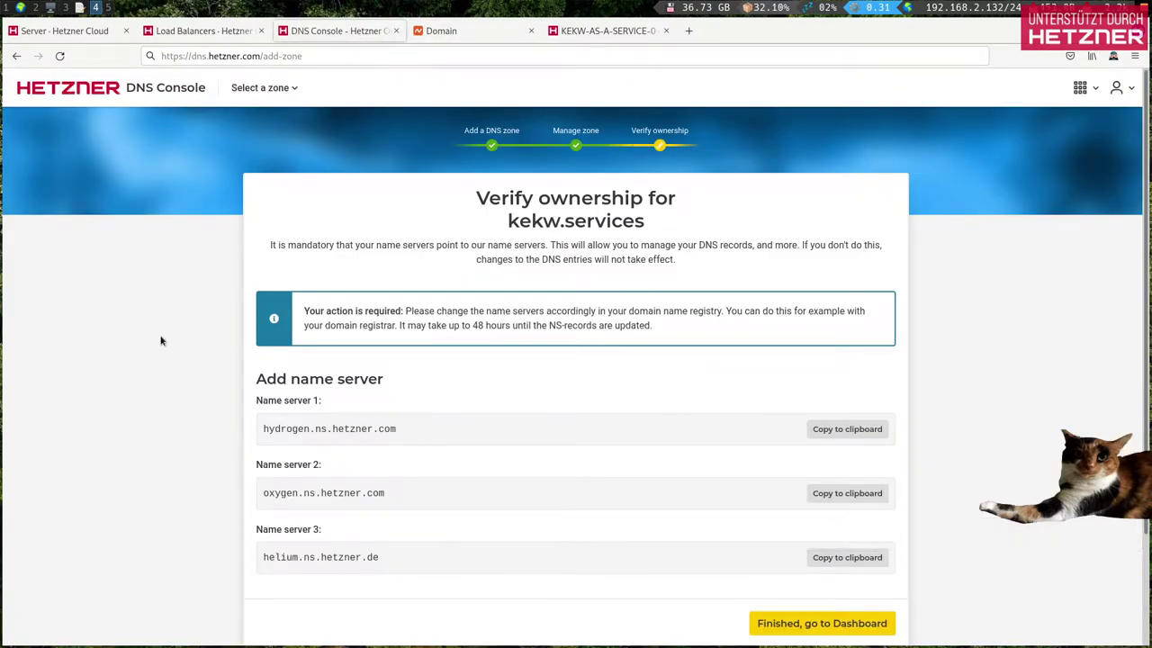
scroll(162, 341, "down", 3)
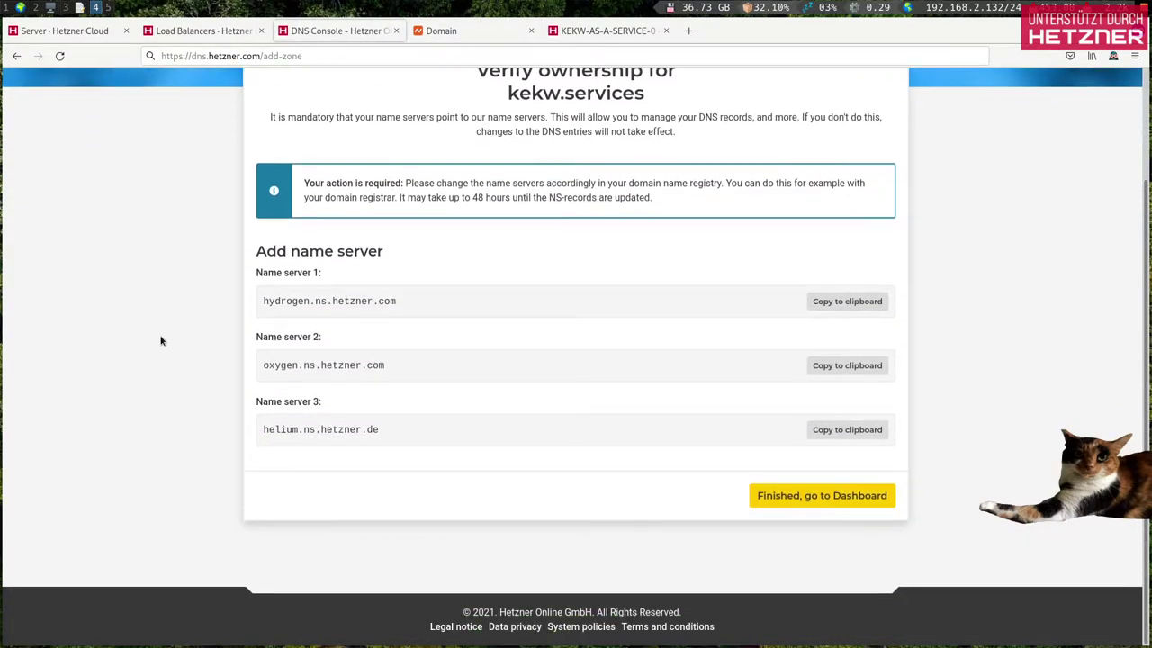
left_click(815, 500)
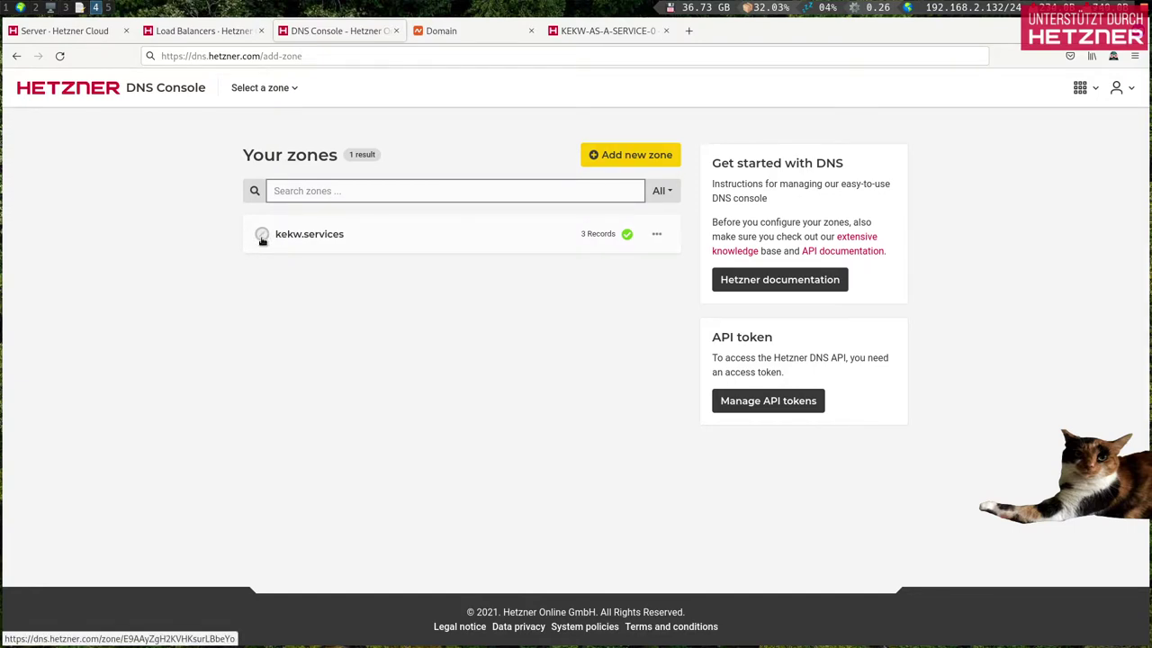
Step: Run whois kekw.services again in the terminal to check its name servers, and return to the DNS Console
key("super+2")
key("Up")
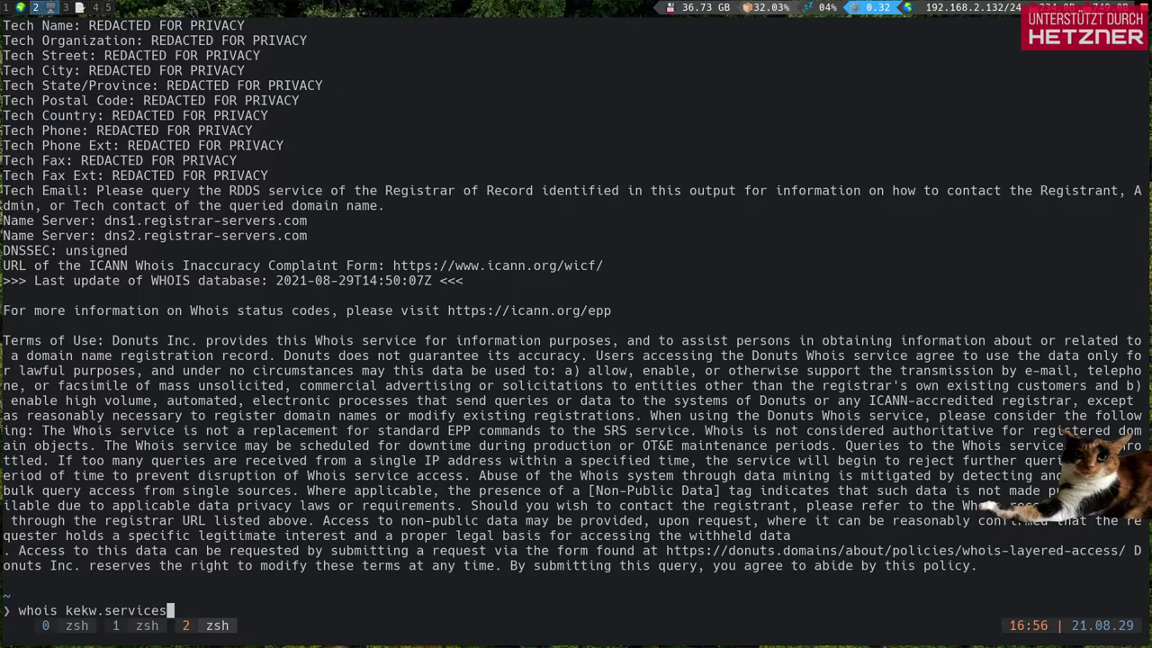
key("Return")
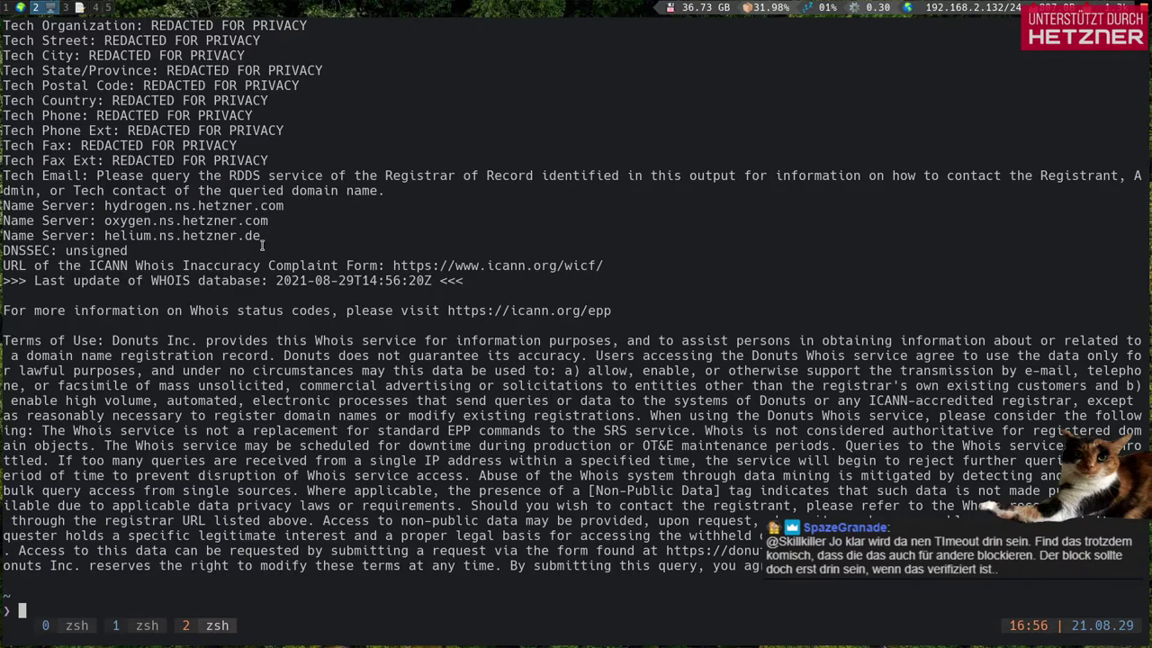
key("super+1")
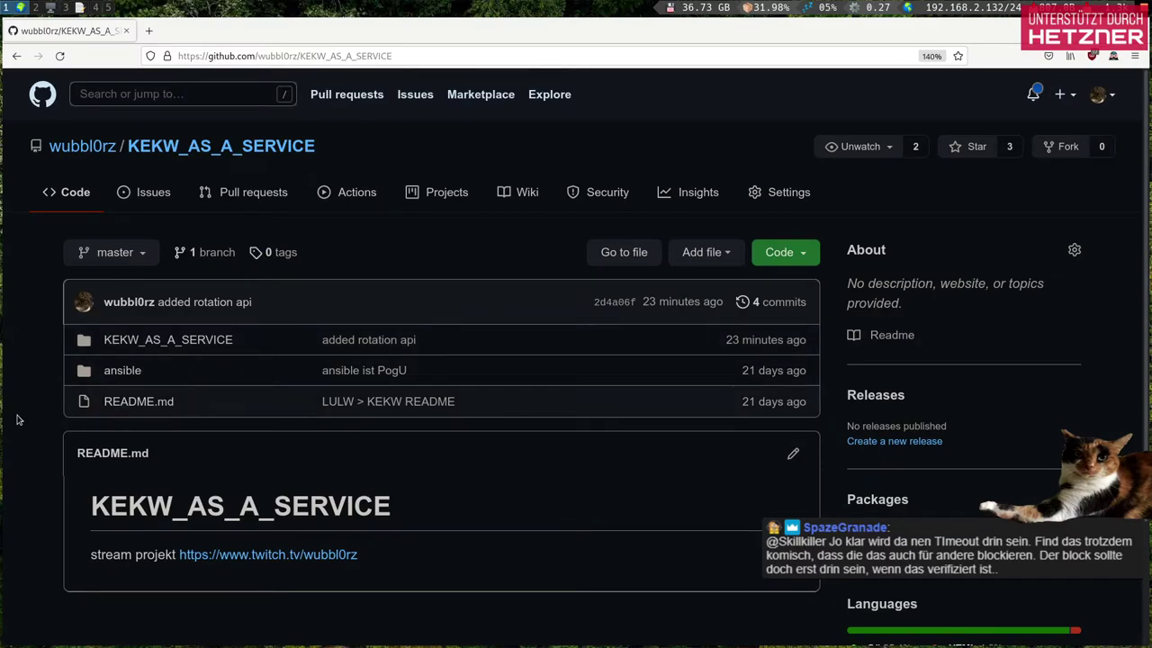
left_click(95, 7)
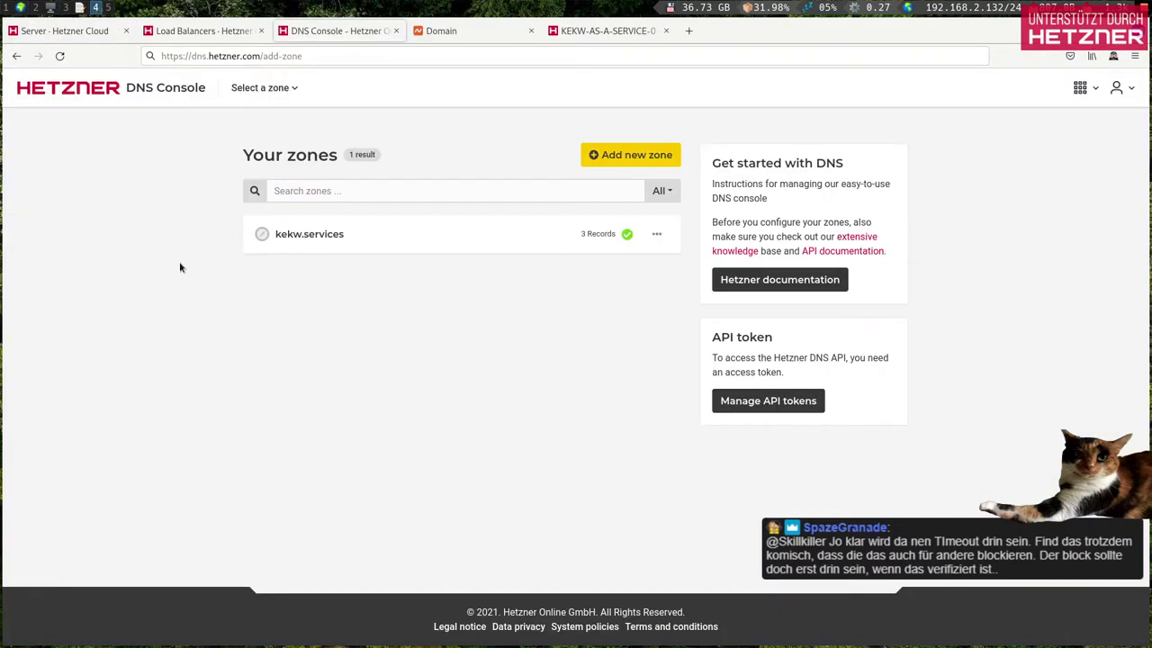
Step: Inspect the kekw.services zone file, close it without saving, and review the zone's DNS records
left_click(654, 233)
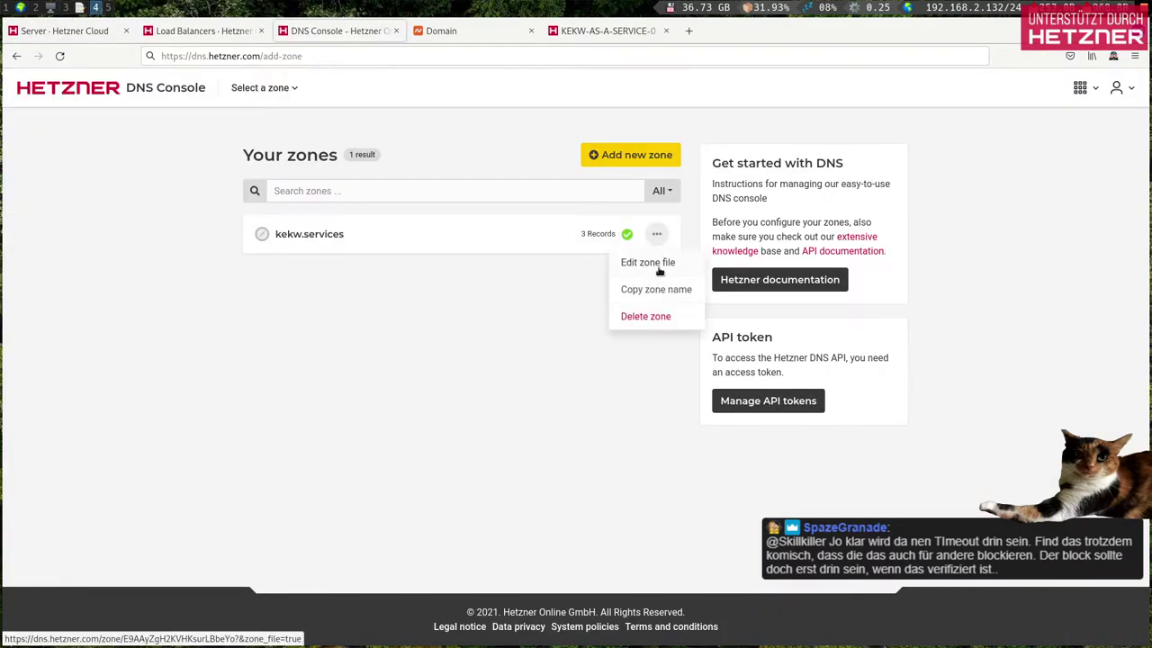
left_click(658, 268)
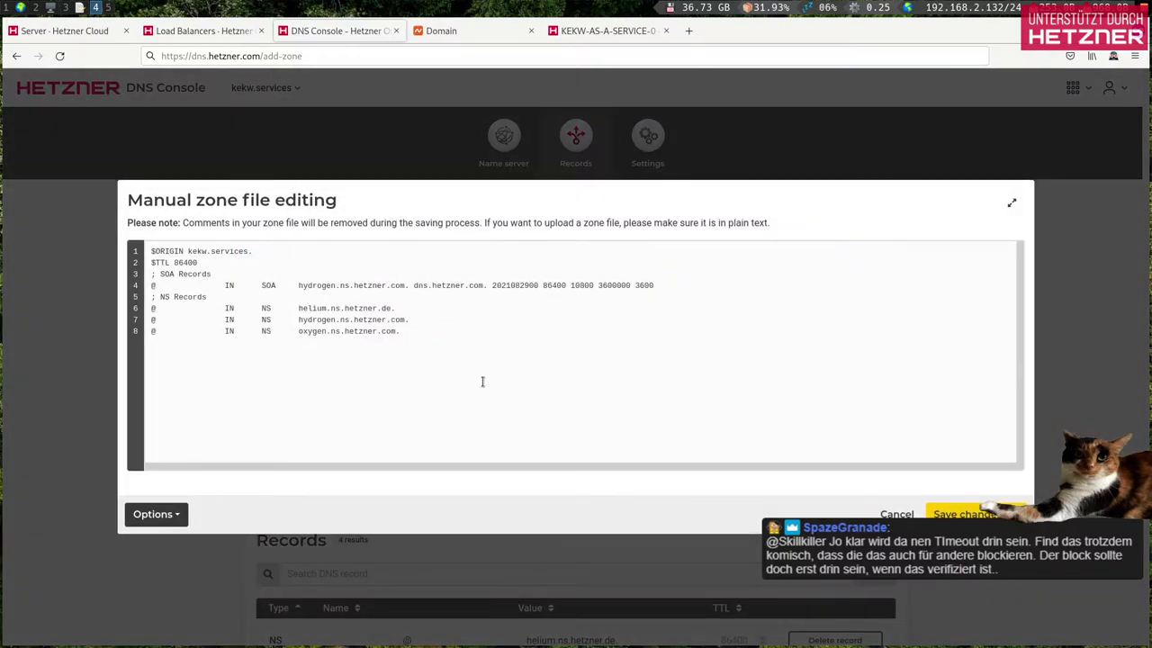
left_click(151, 514)
left_click(424, 320)
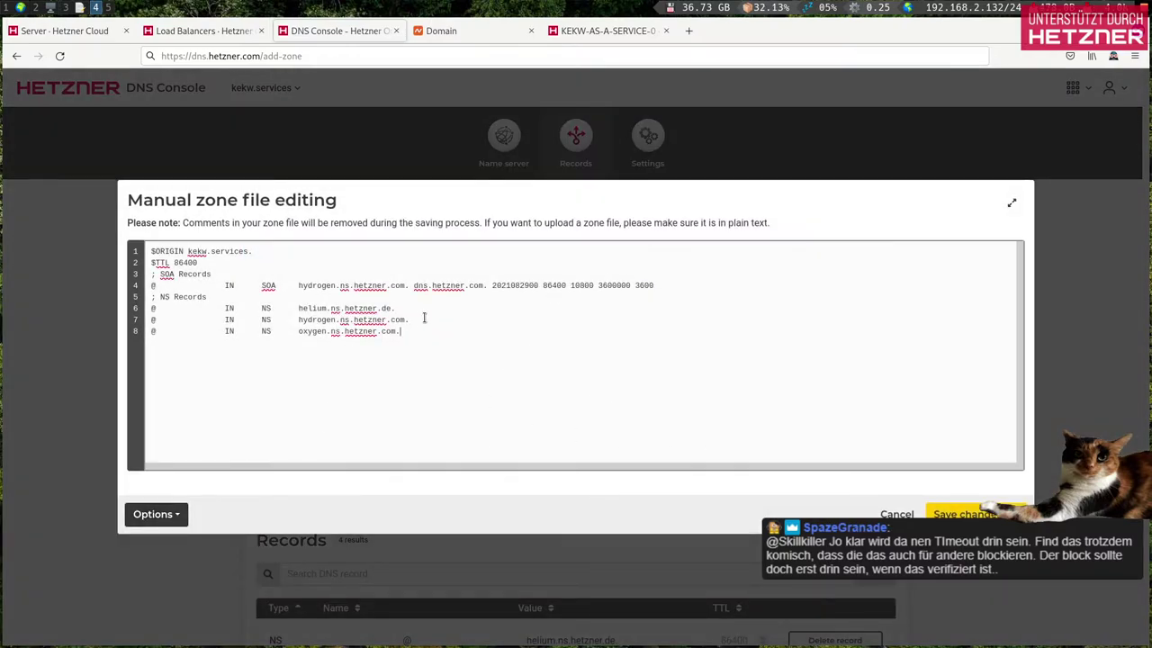
left_click(896, 513)
scroll(547, 424, "down", 3)
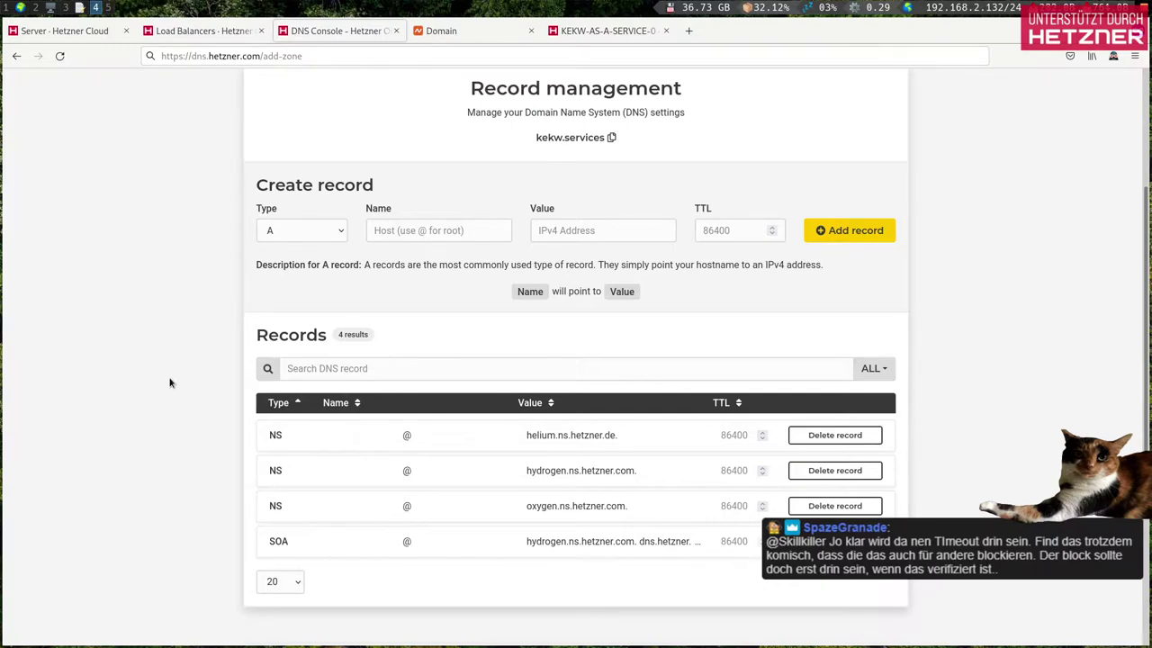
scroll(169, 382, "up", 1)
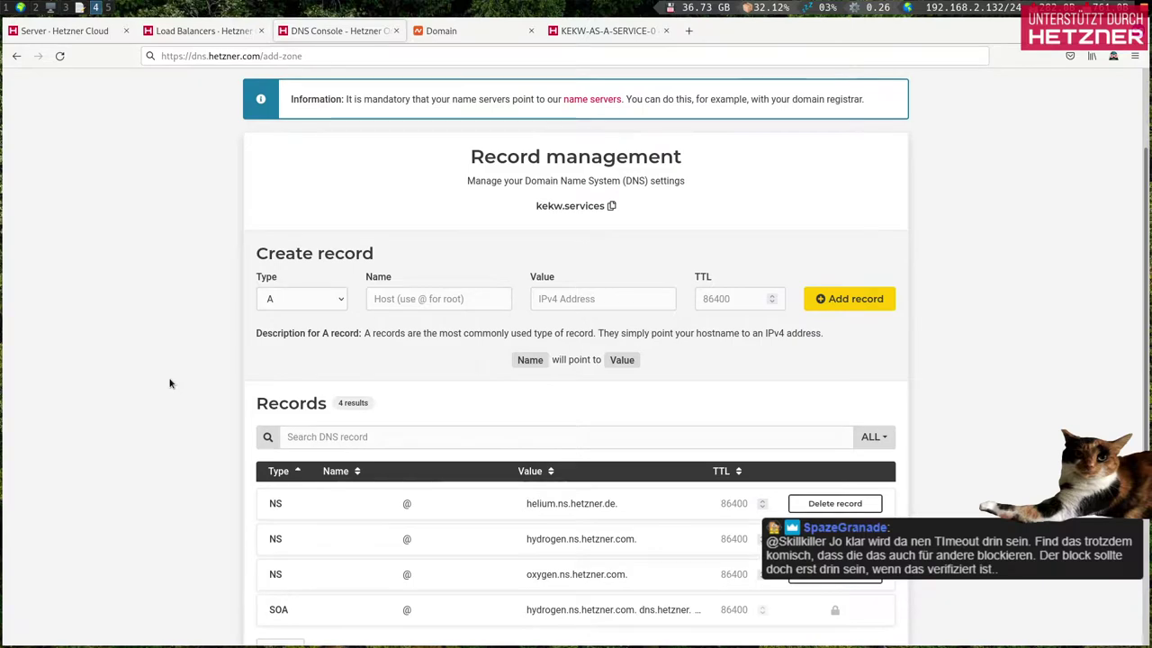
scroll(167, 387, "down", 1)
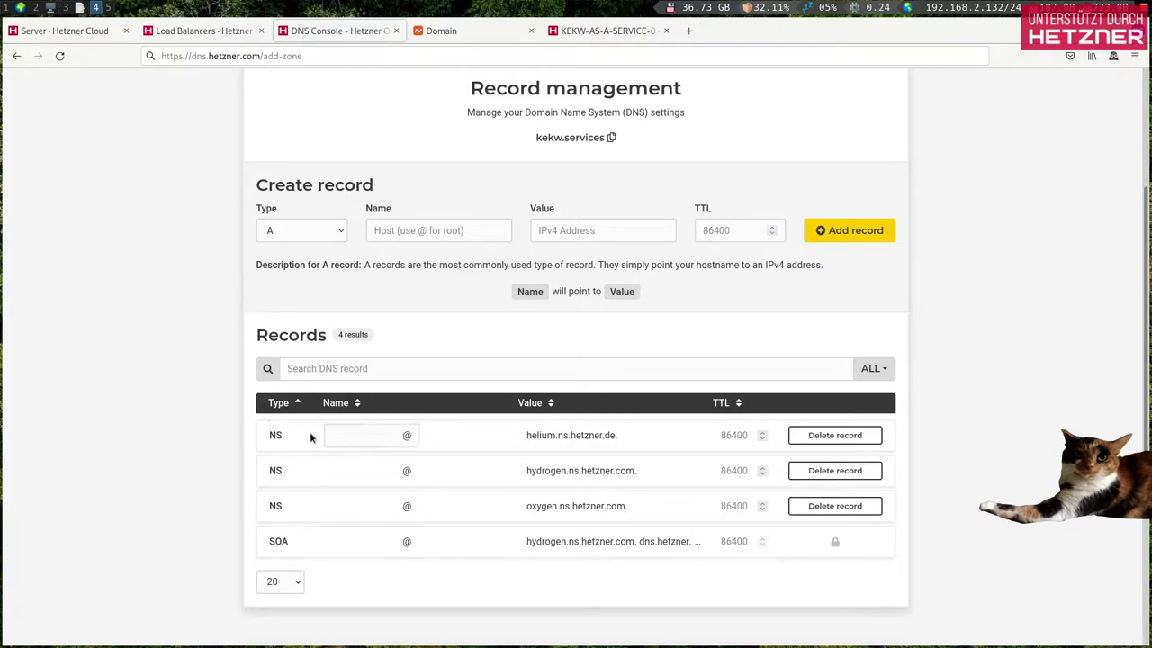
scroll(154, 375, "up", 3)
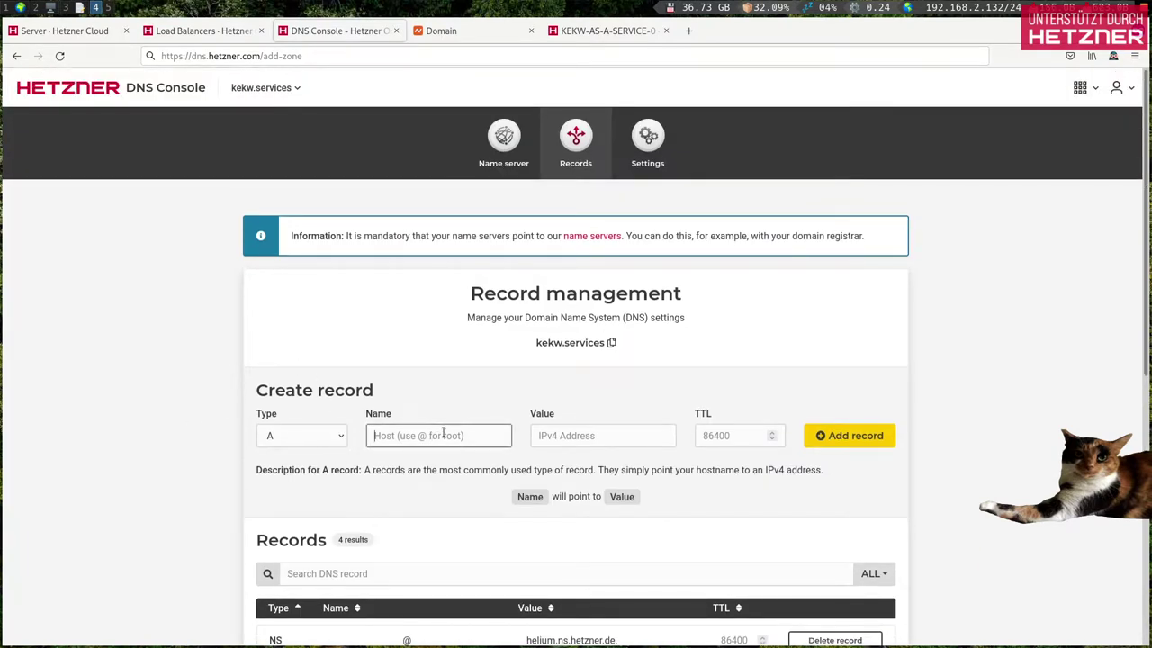
Step: Ping kekw.services from the terminal to test whether the domain resolves
left_click(183, 31)
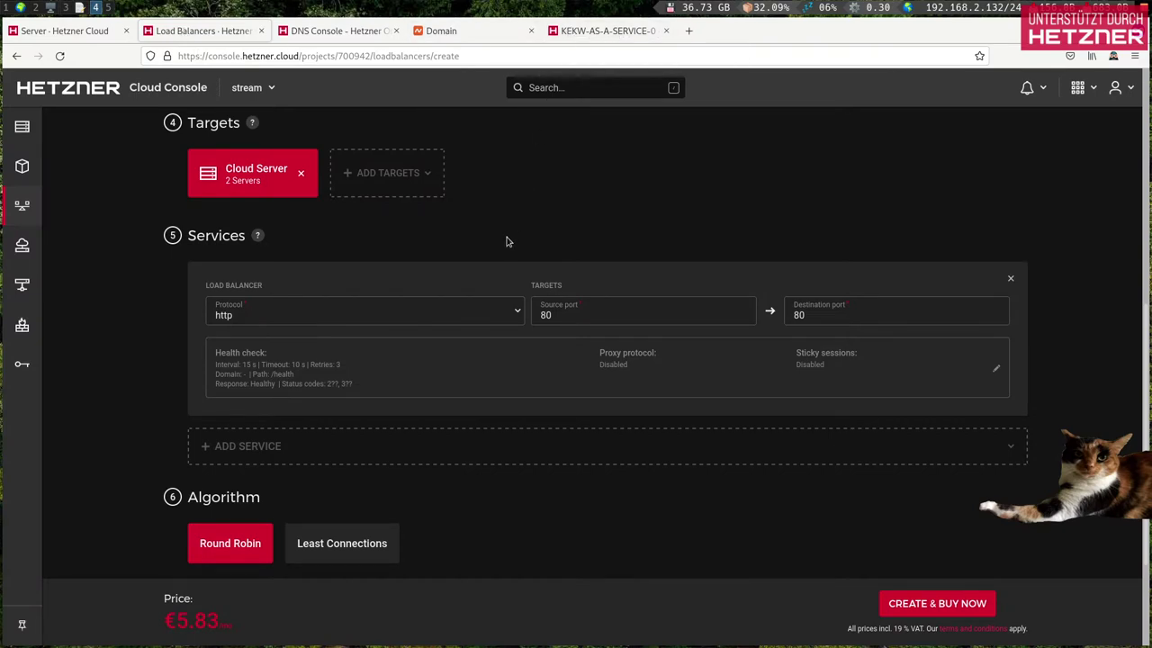
key("super+2")
type("png")
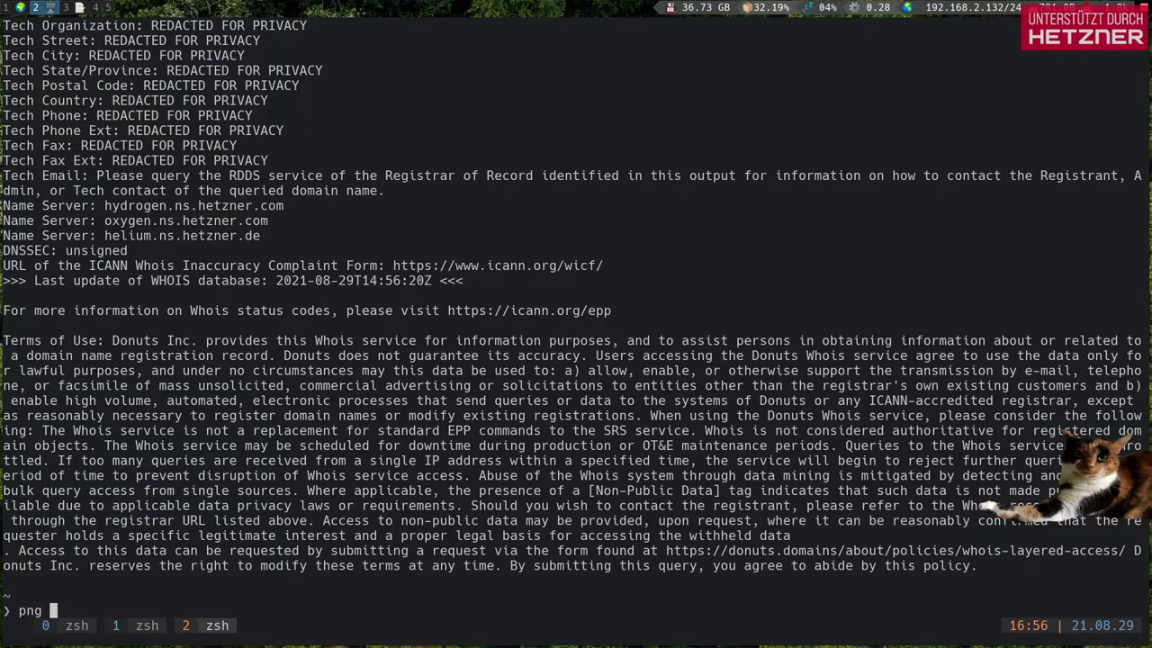
key("Return")
type("ping kekw.servic")
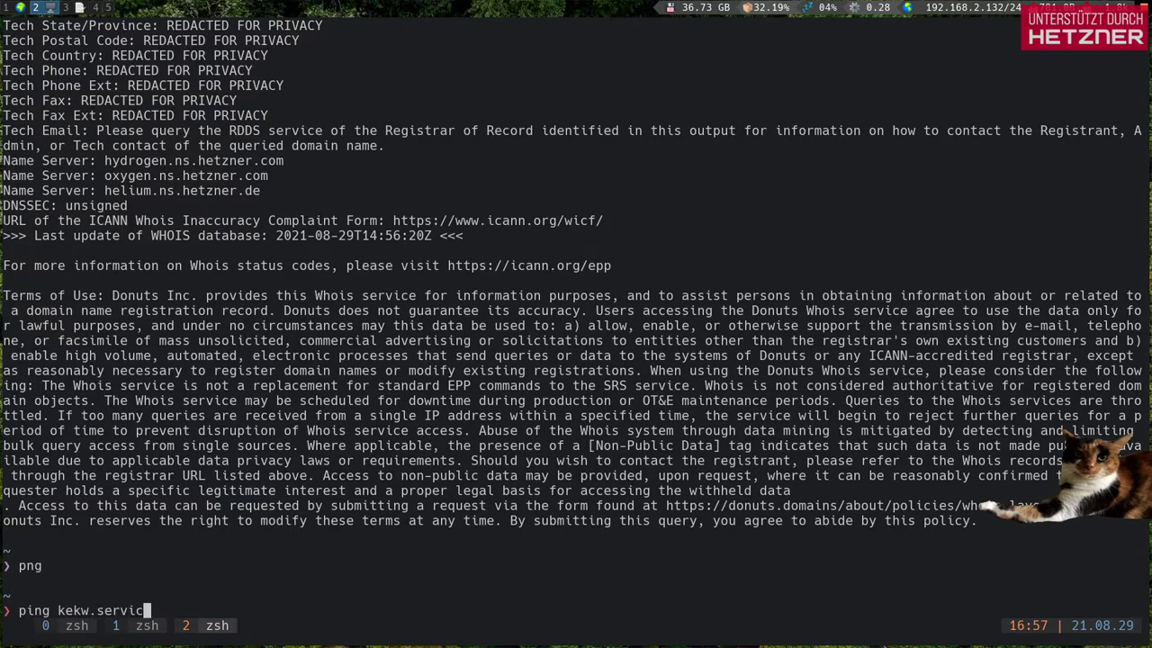
type("es")
key("Return")
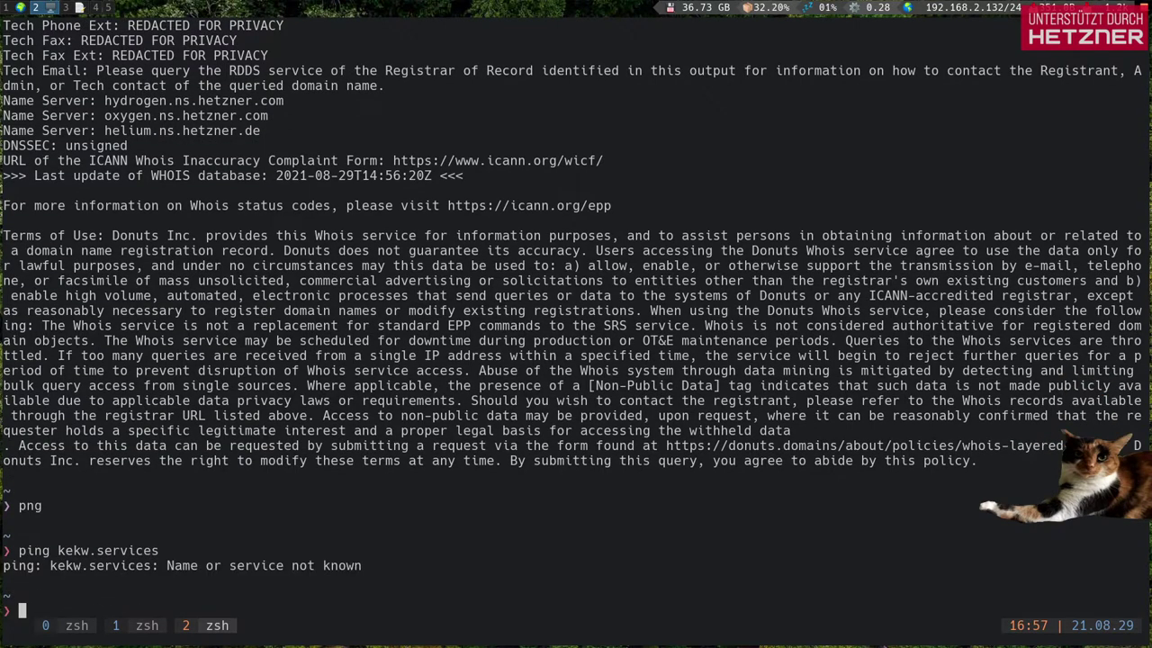
Step: Return to the load balancer setup in the Hetzner Cloud Console and set the service's protocol to https
key("super+4")
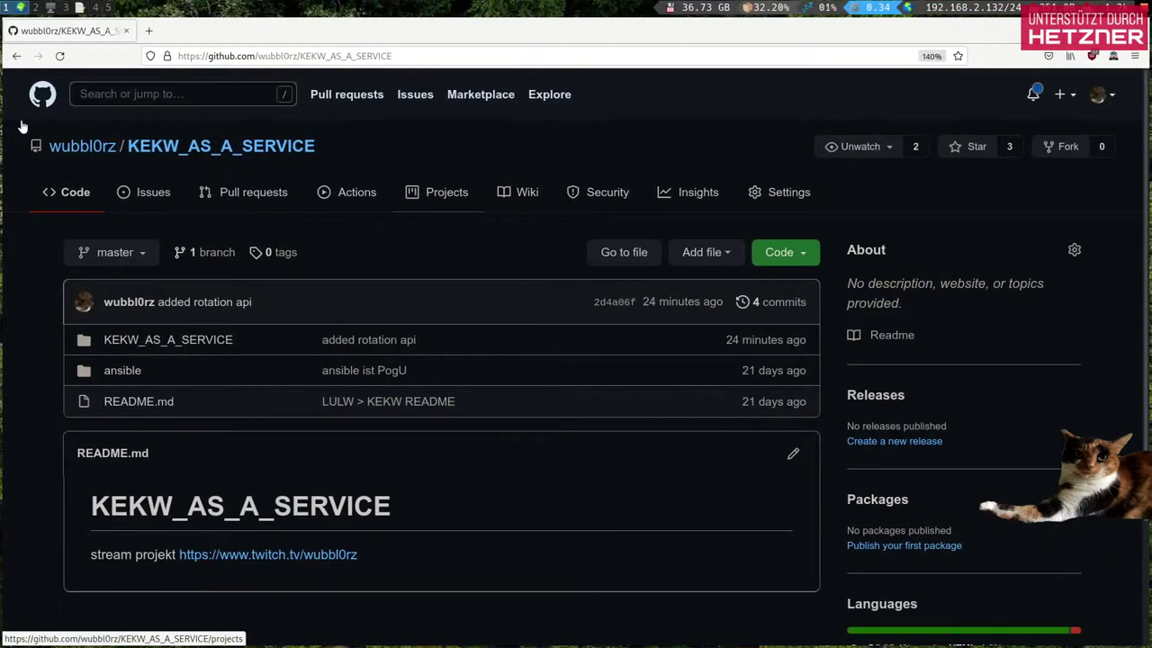
key("super+4")
left_click(252, 318)
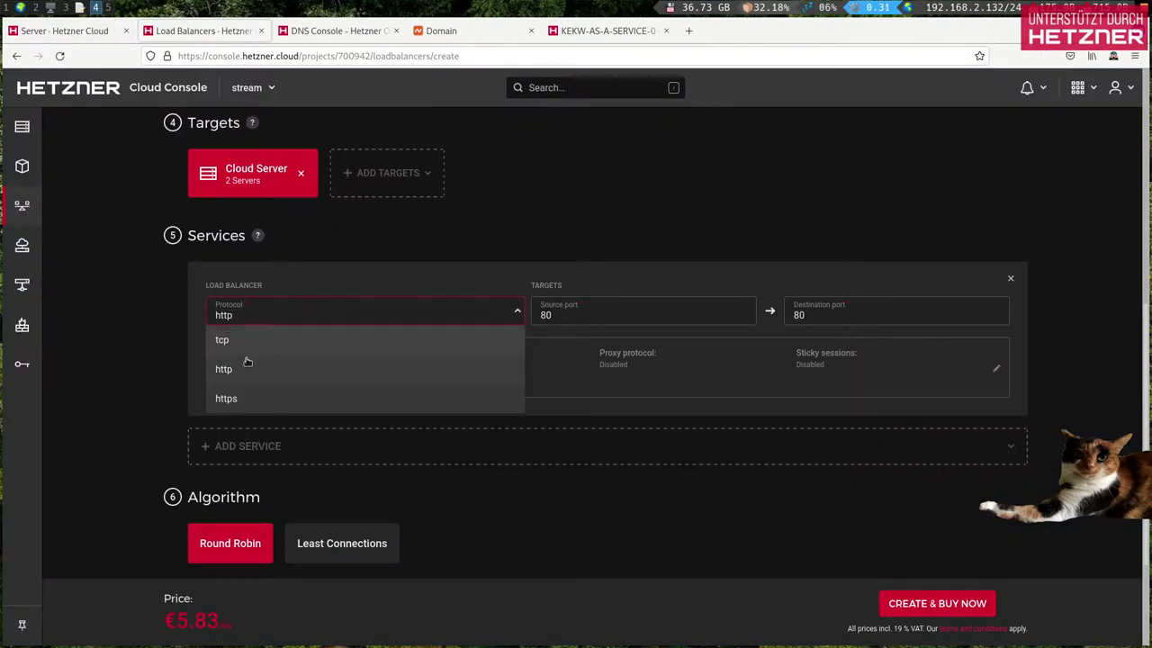
left_click(226, 398)
Step: Start creating a managed certificate for the https service, using the kekw.services DNS zone
left_click(387, 400)
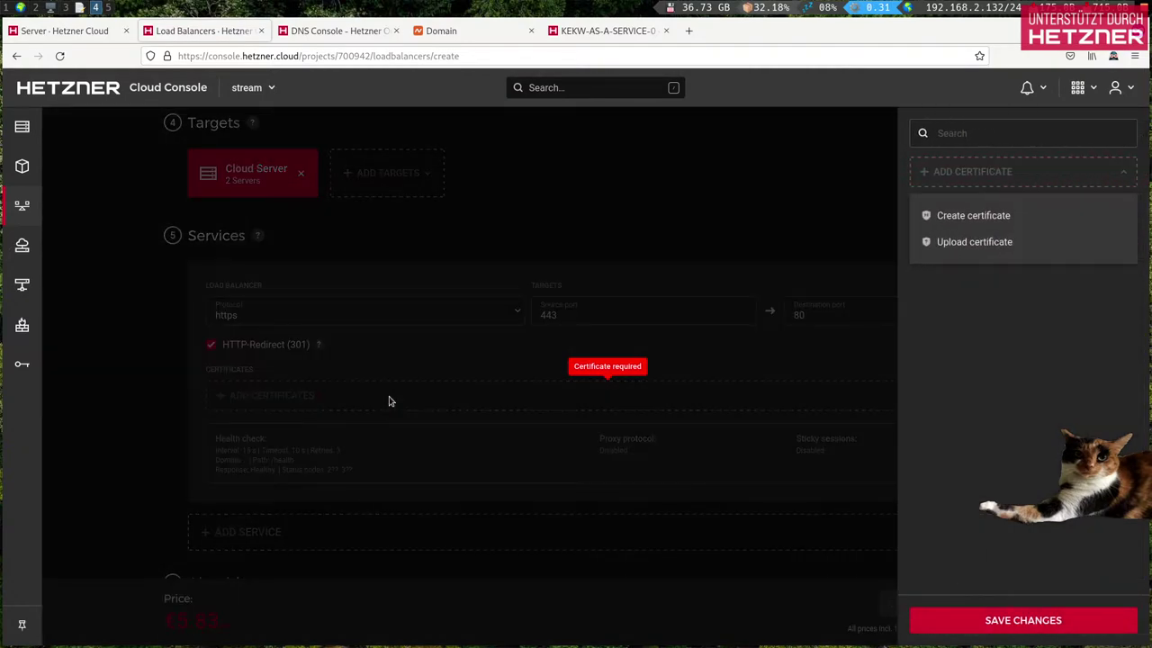
left_click(963, 172)
left_click(964, 171)
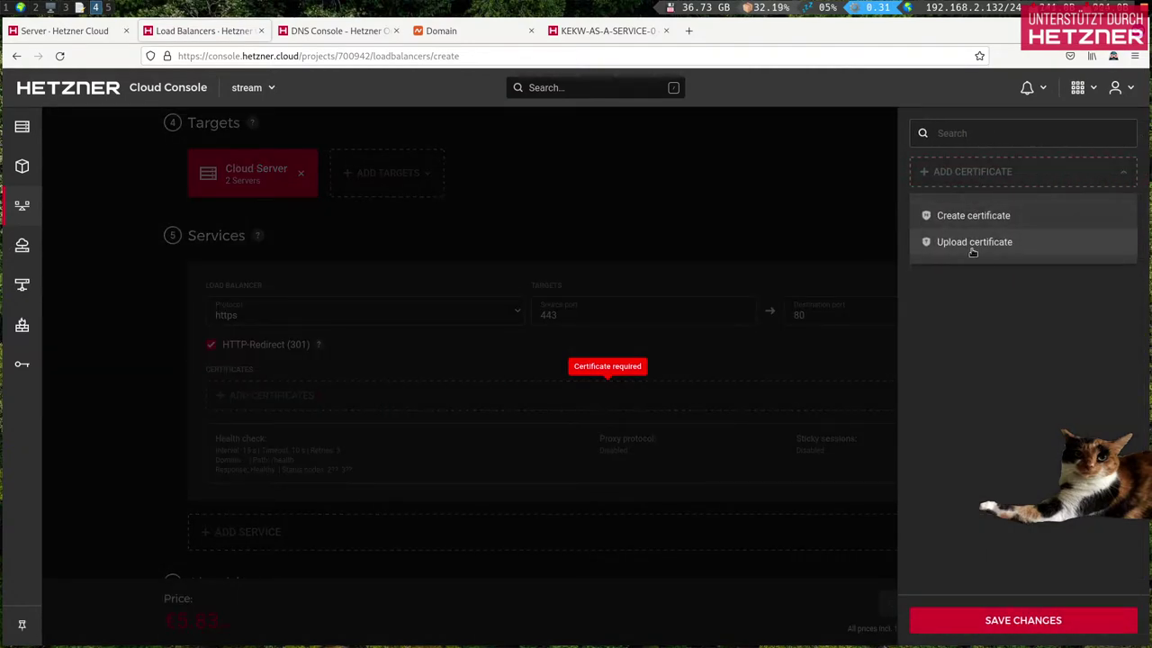
left_click(982, 218)
left_click(959, 243)
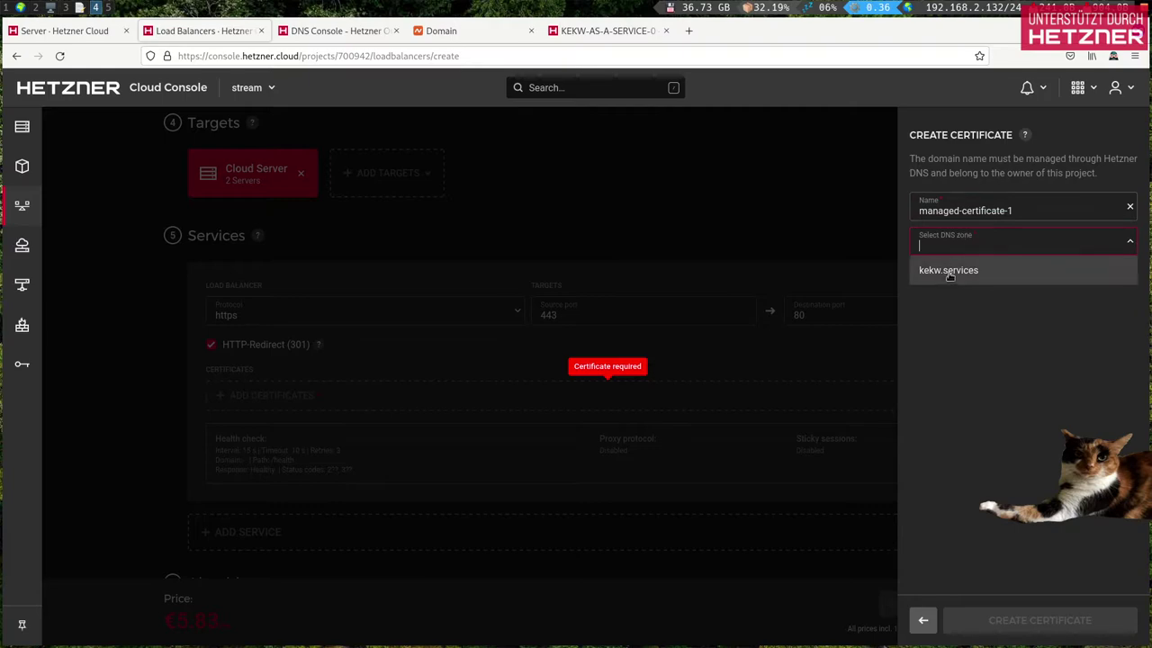
left_click(948, 272)
Step: Name the managed certificate kekw_as_a_service
left_click(1014, 209)
left_click_drag(1013, 209, 899, 206)
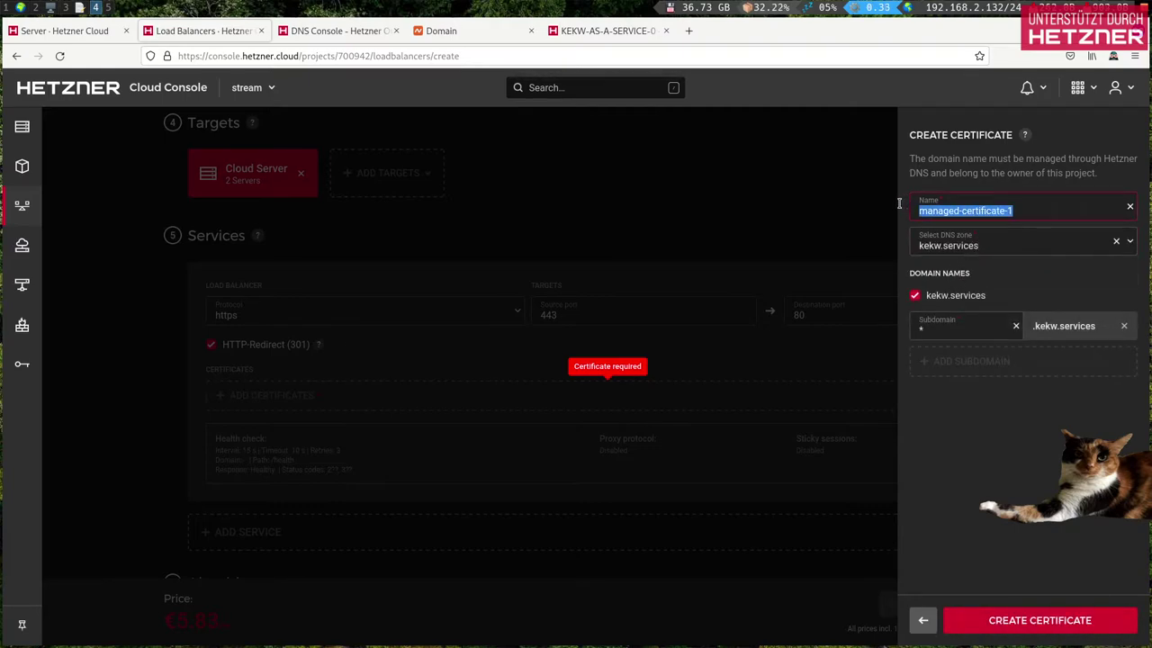
type("kekw")
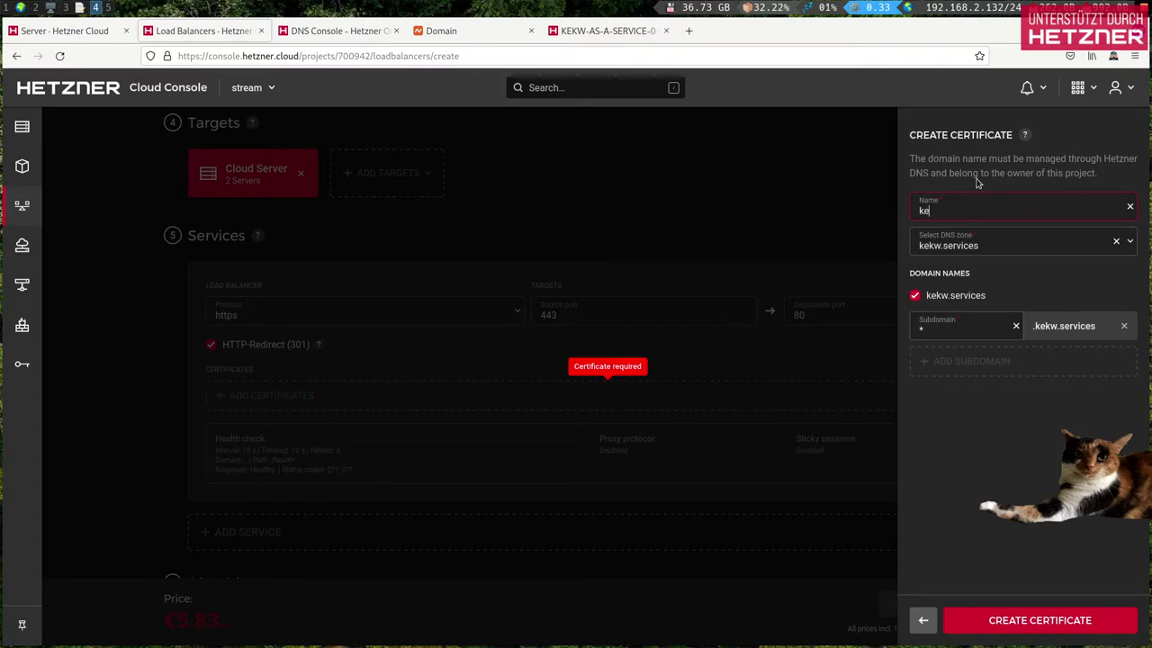
key("ctrl+a")
type("kaa")
key("BackSpace")
key("BackSpace")
key("BackSpace")
type("ekw")
left_click(966, 477)
left_click(963, 211)
type("_as_a_service")
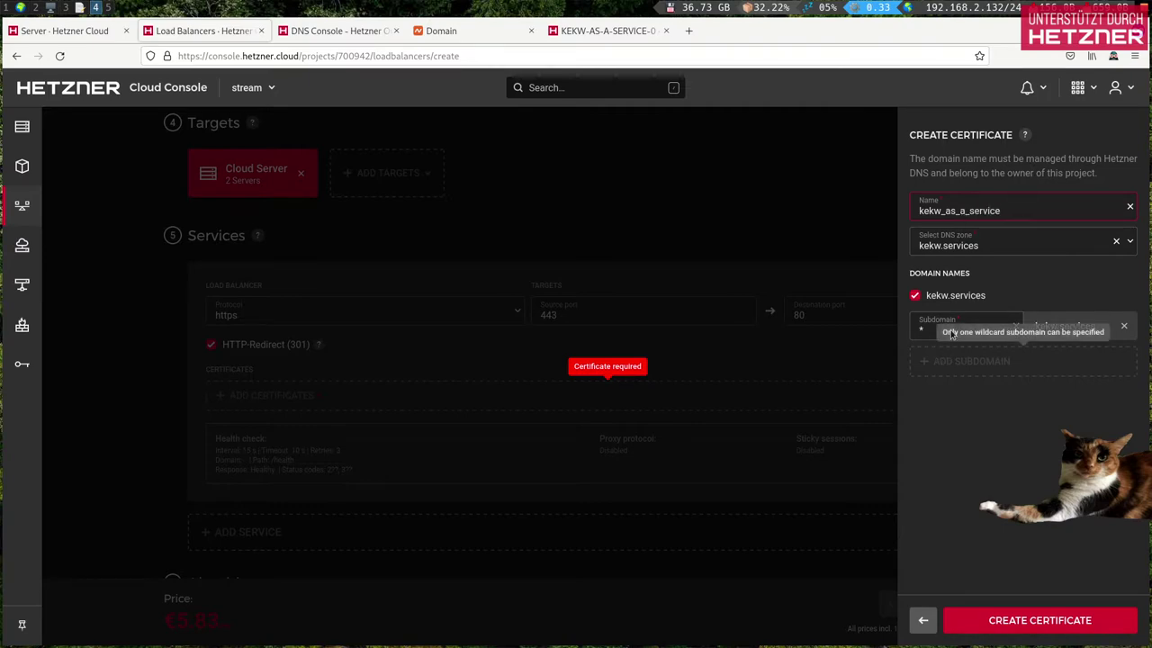
Step: Create the certificate for kekw.services with the * wildcard subdomain and add it to the load balancer's https service
left_click(954, 329)
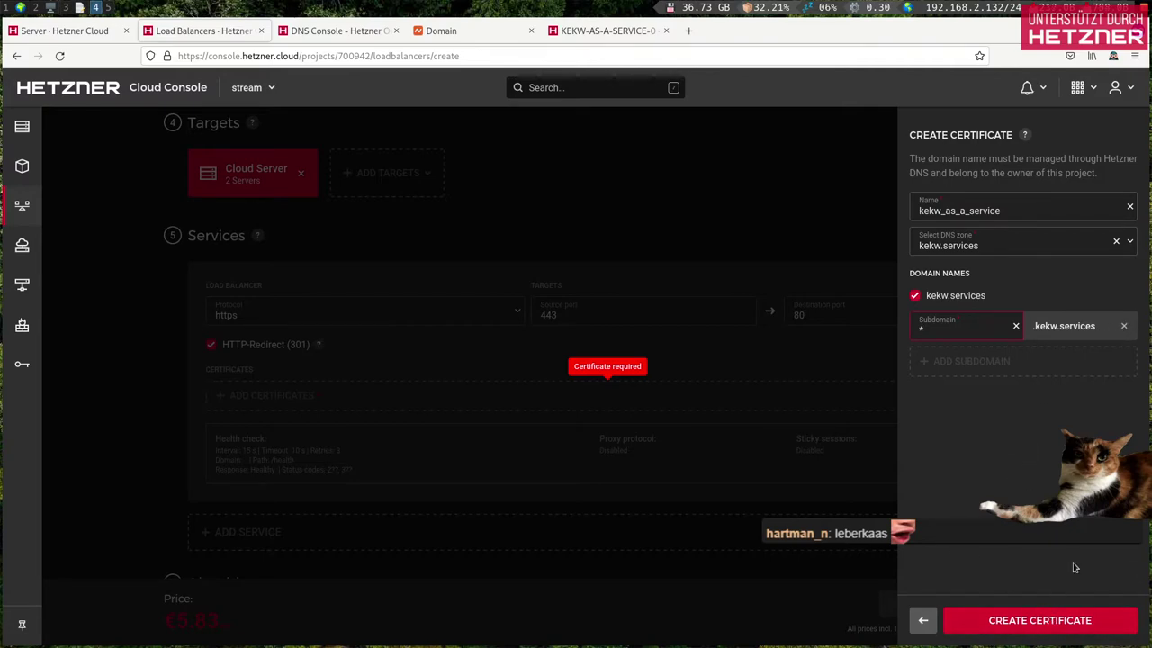
left_click(1042, 622)
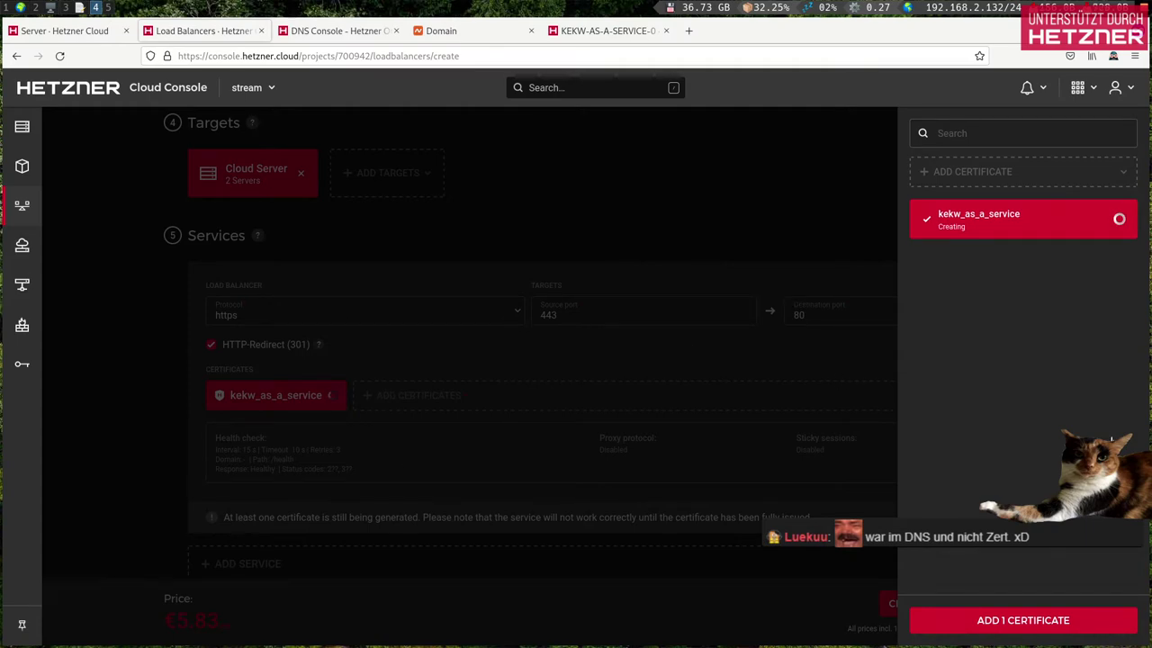
left_click(1042, 620)
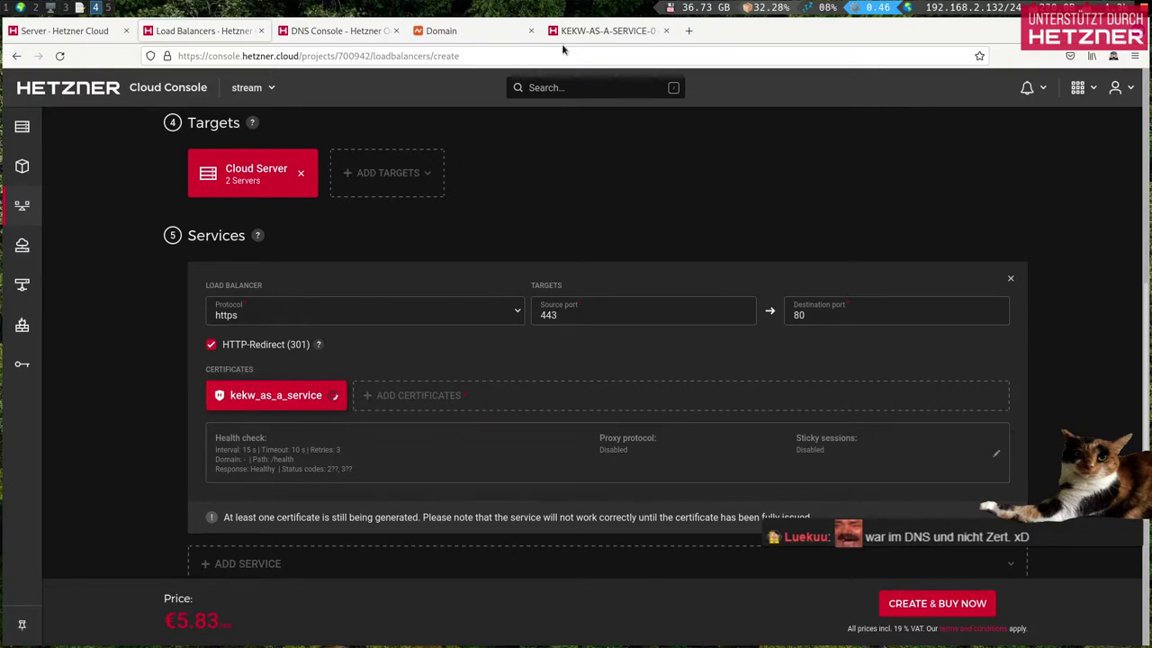
Step: Check the kekw.services records in the Hetzner DNS Console and reload the zone page
left_click(354, 32)
scroll(144, 360, "down", 3)
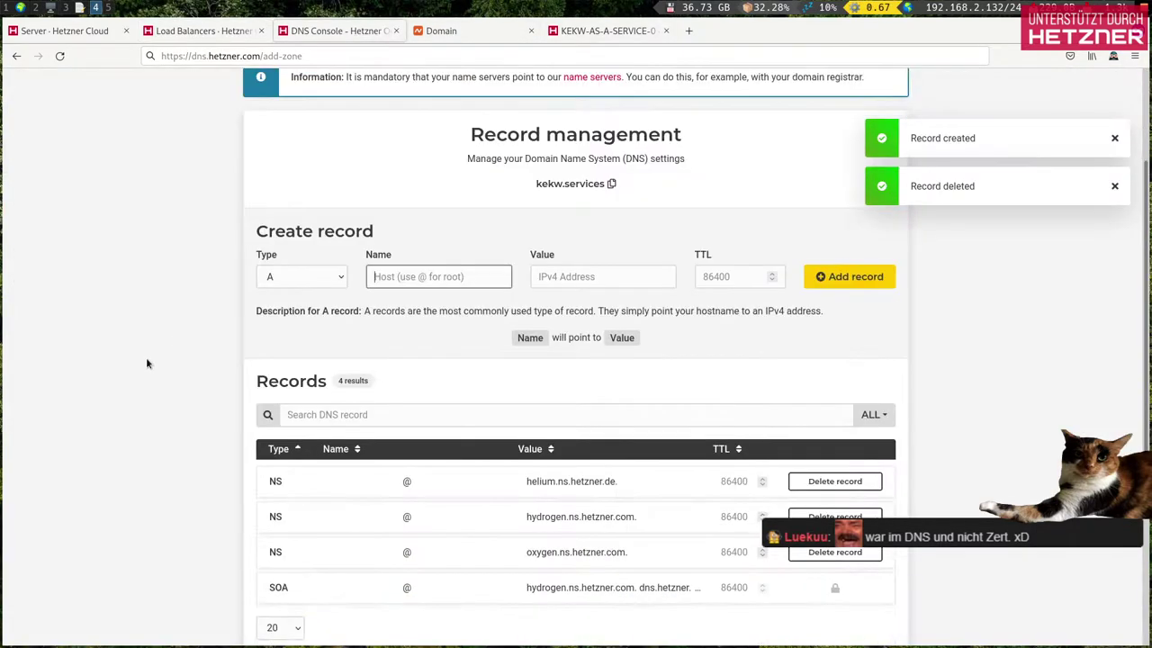
left_click(59, 56)
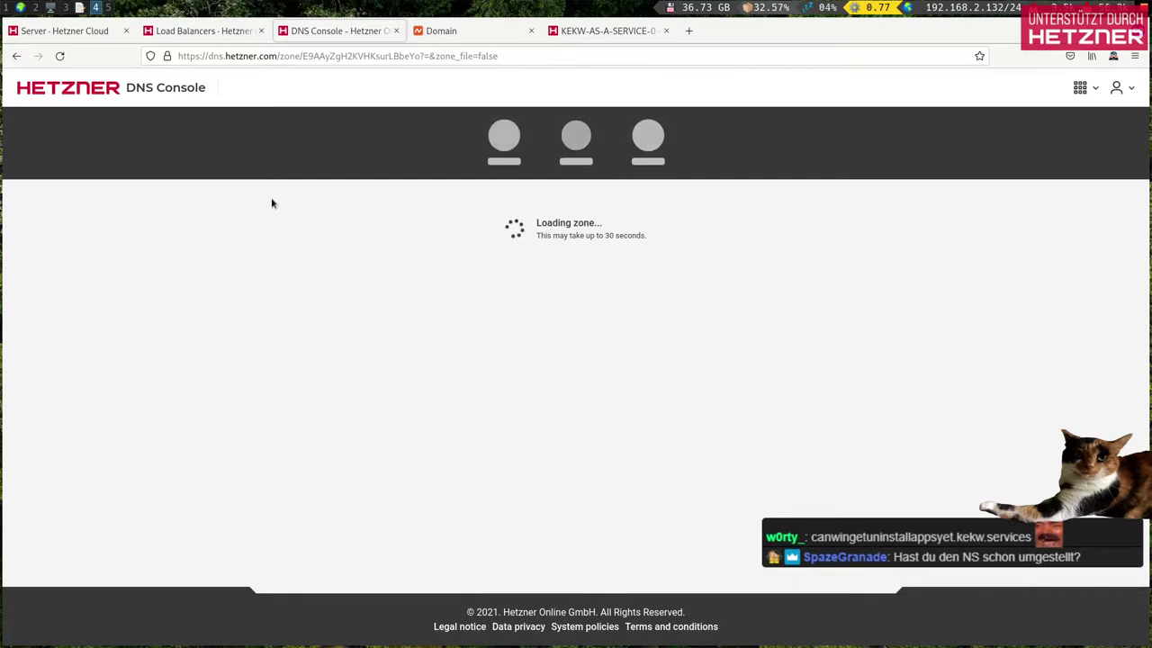
left_click(229, 31)
left_click(334, 31)
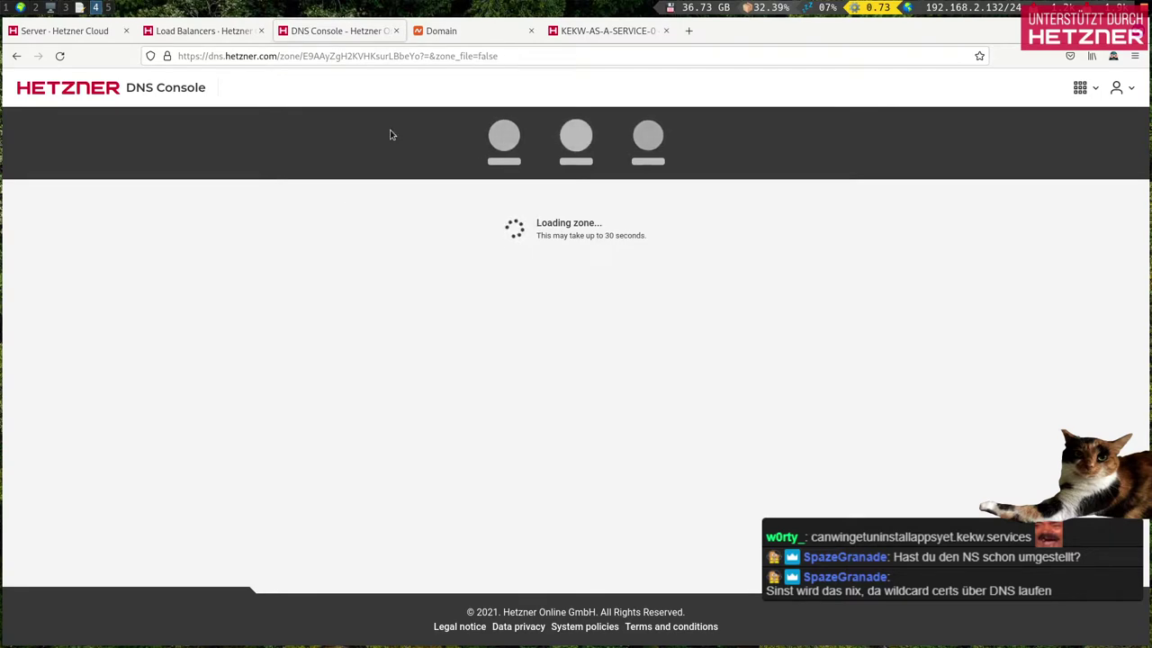
Step: Go to the DNS Console start page at dns.hetzner.com and open the kekw.services zone's records
left_click_drag(278, 56, 619, 56)
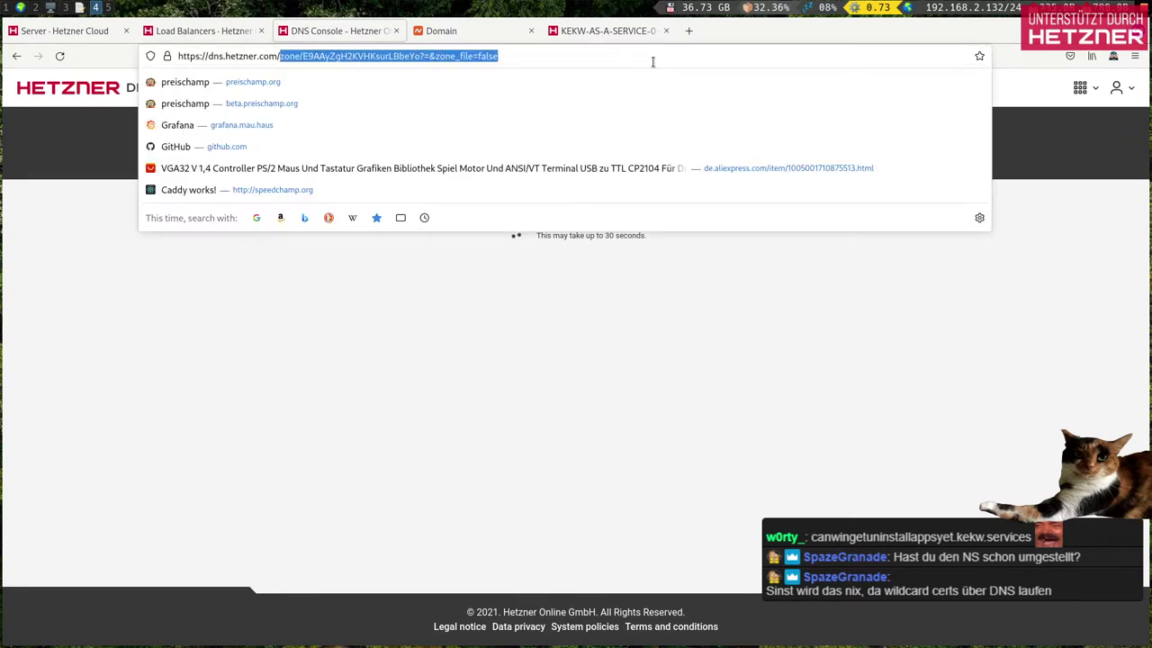
key("BackSpace")
key("Return")
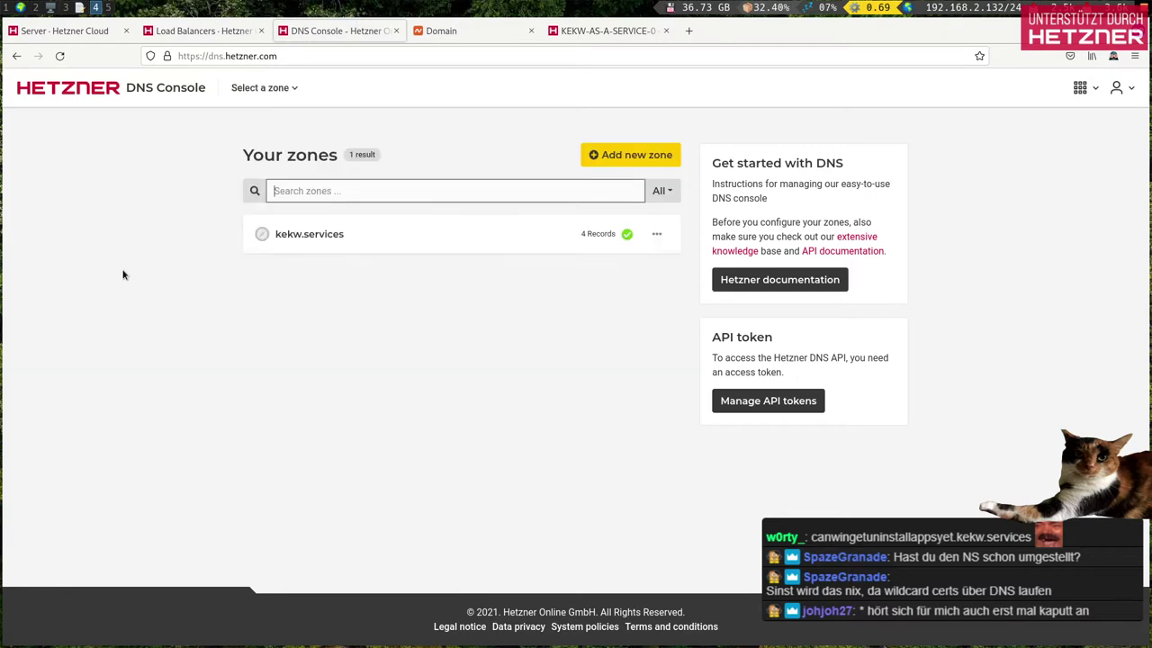
left_click(363, 244)
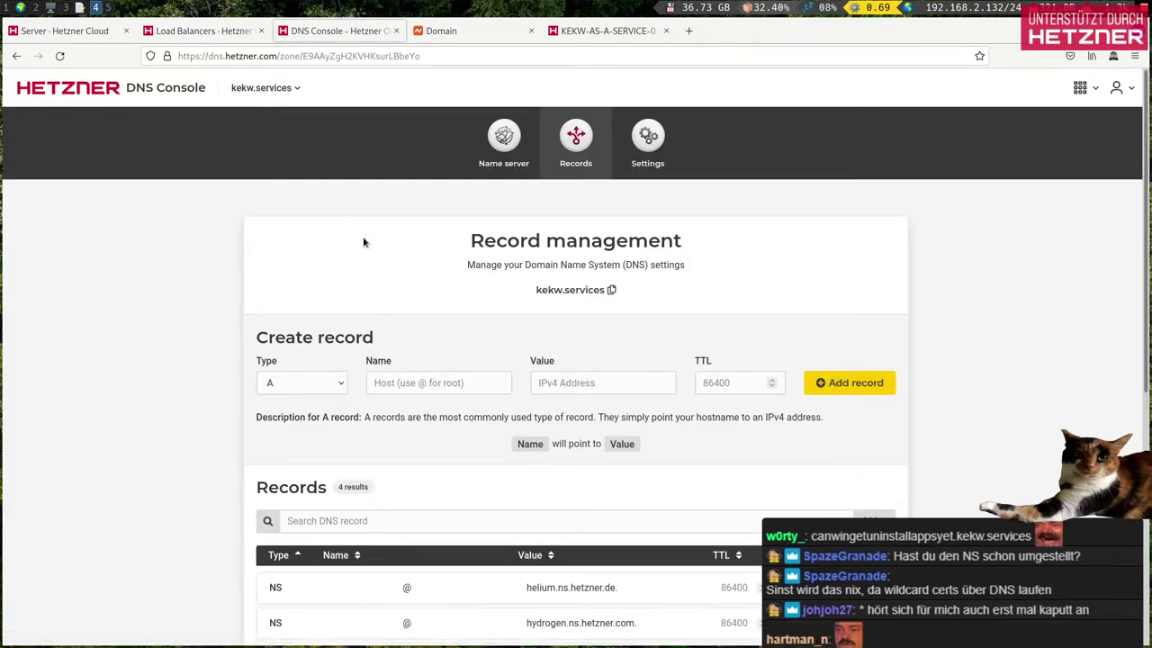
Step: Examine the kekw.services record list for the TXT challenge records of the managed certificate
scroll(363, 241, "down", 3)
scroll(363, 241, "up", 3)
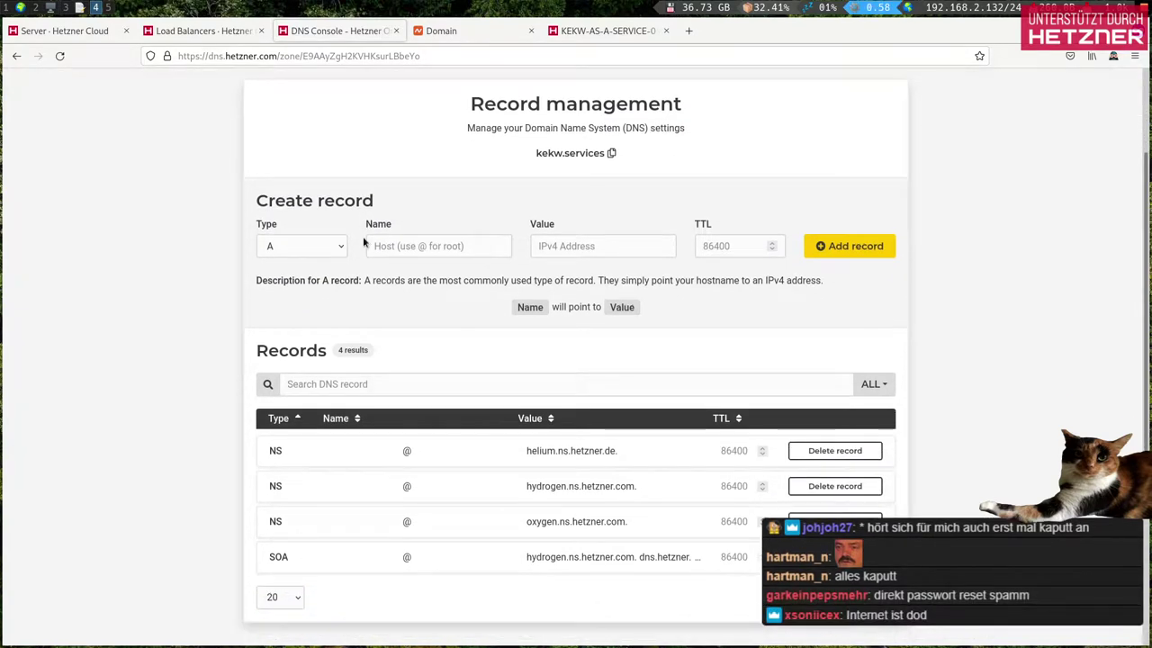
scroll(351, 240, "up", 2)
left_click(215, 38)
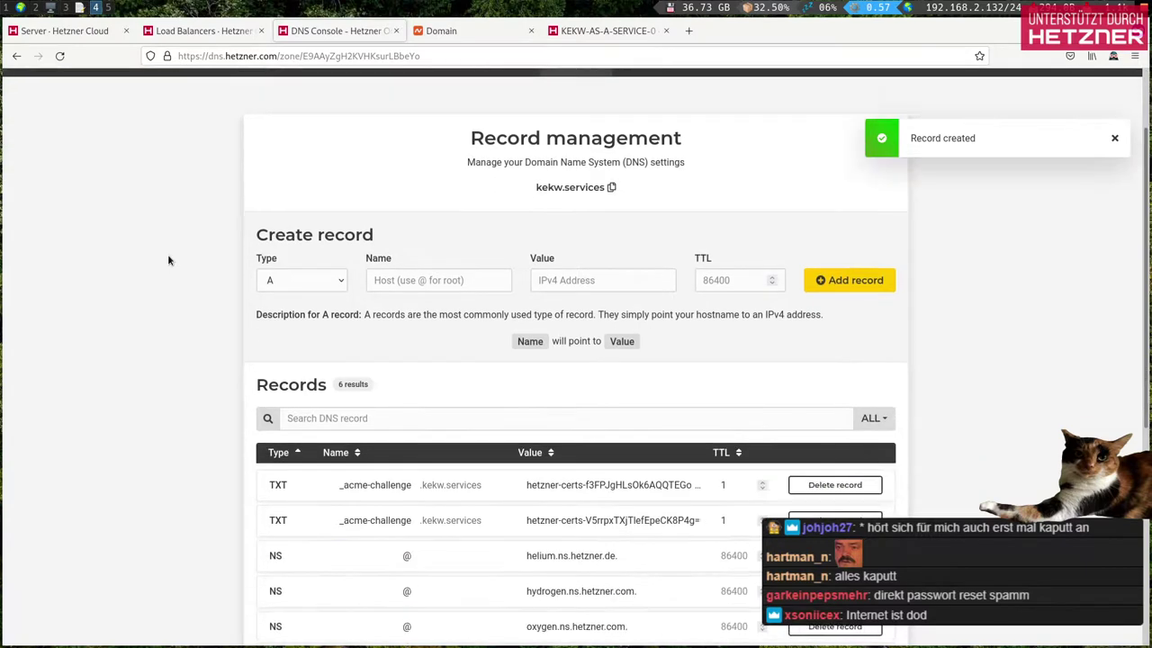
scroll(168, 261, "down", 3)
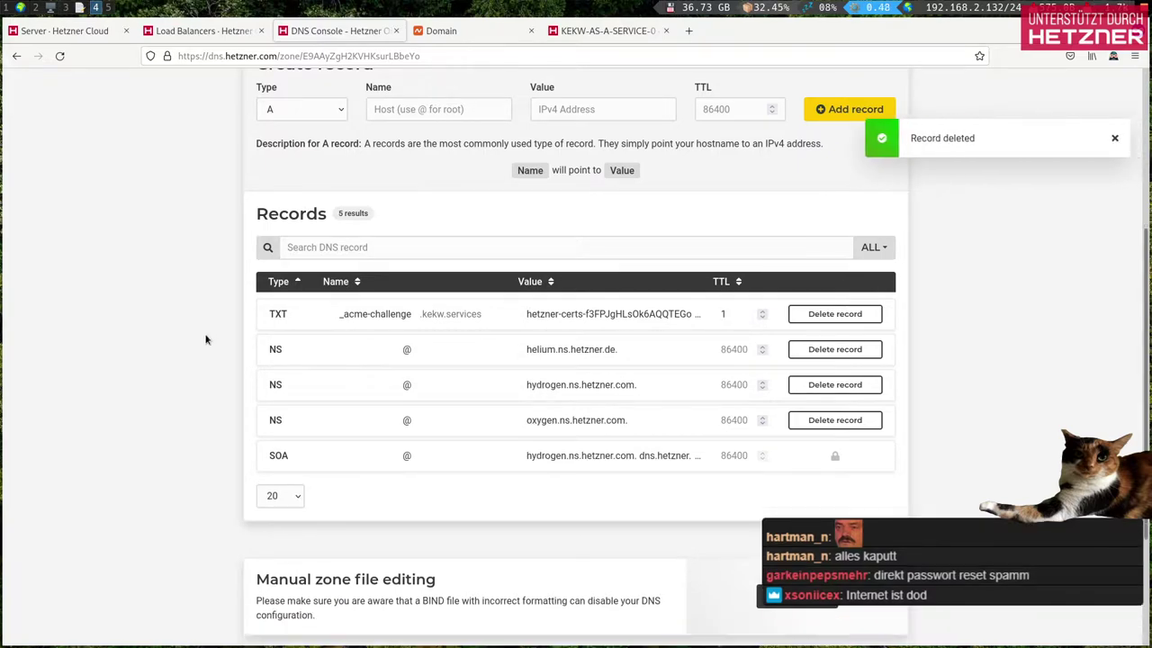
scroll(203, 339, "up", 5)
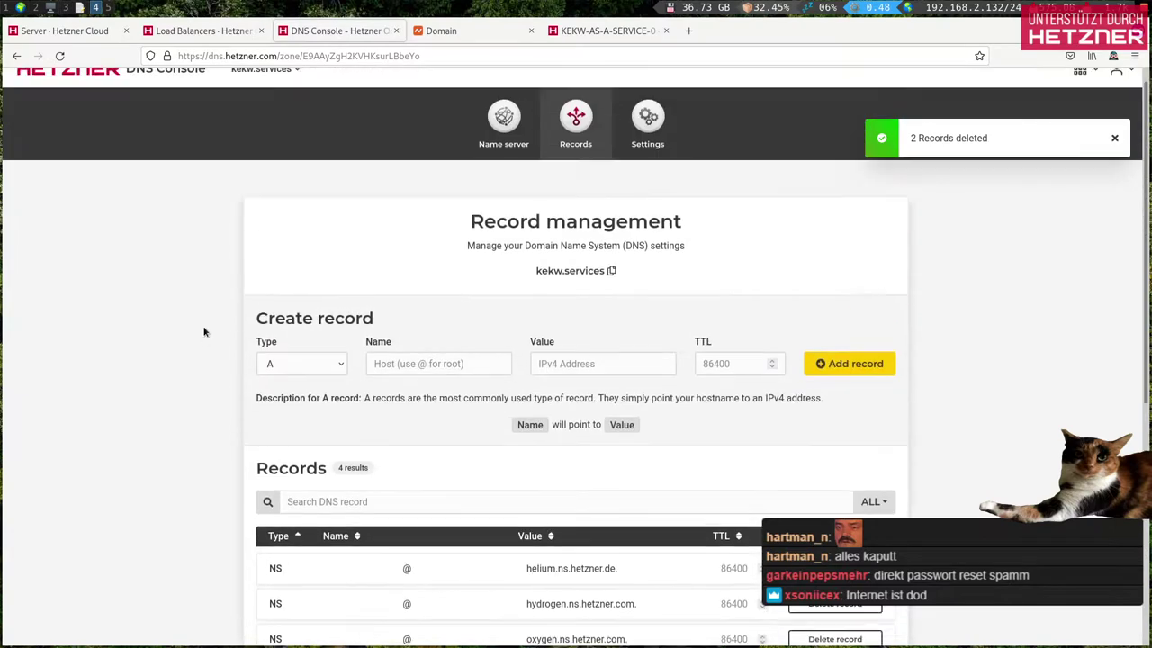
Step: Compare the kekw_as_a_service certificate's status in the load balancer form with the kekw.services DNS records
left_click(216, 34)
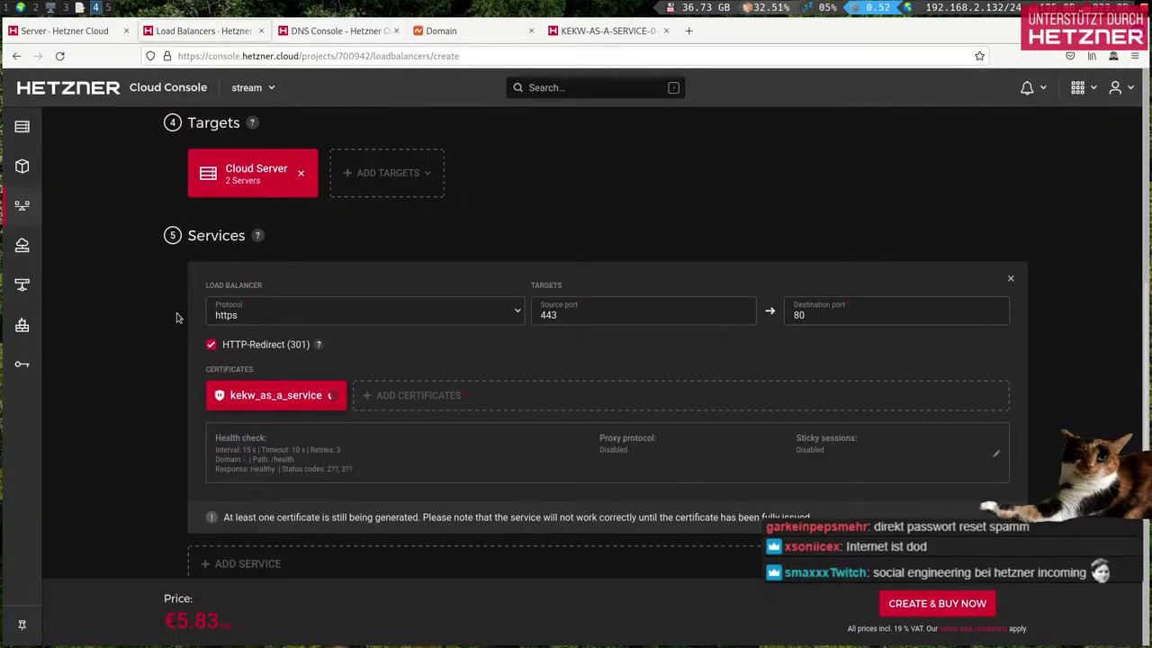
left_click(304, 30)
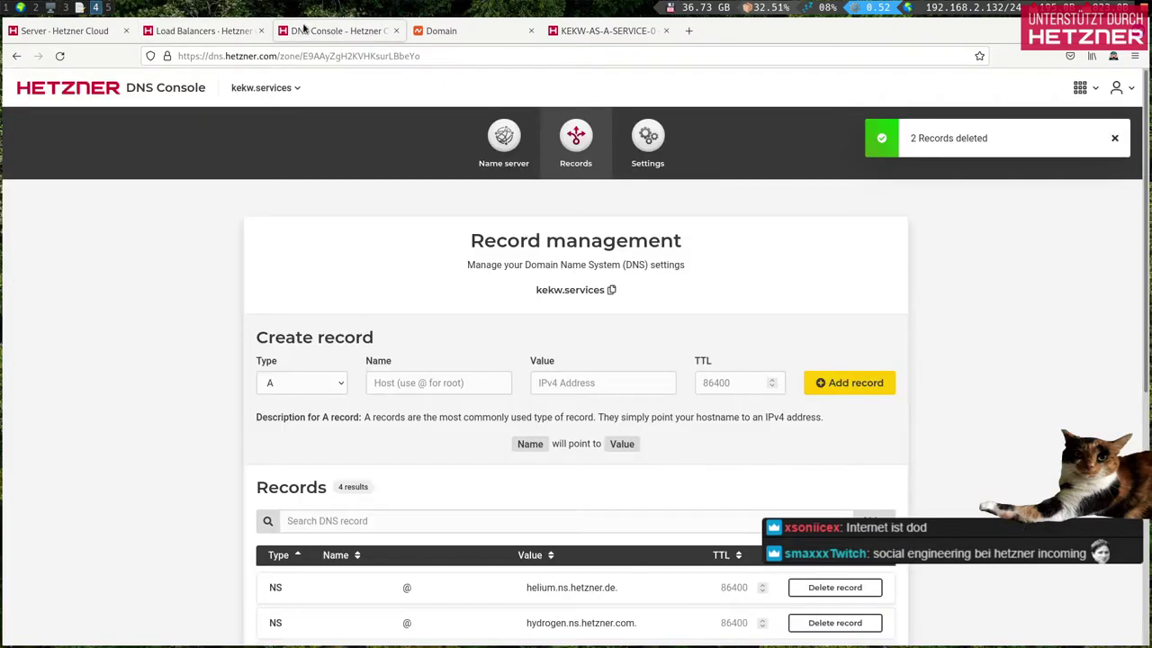
scroll(214, 265, "down", 3)
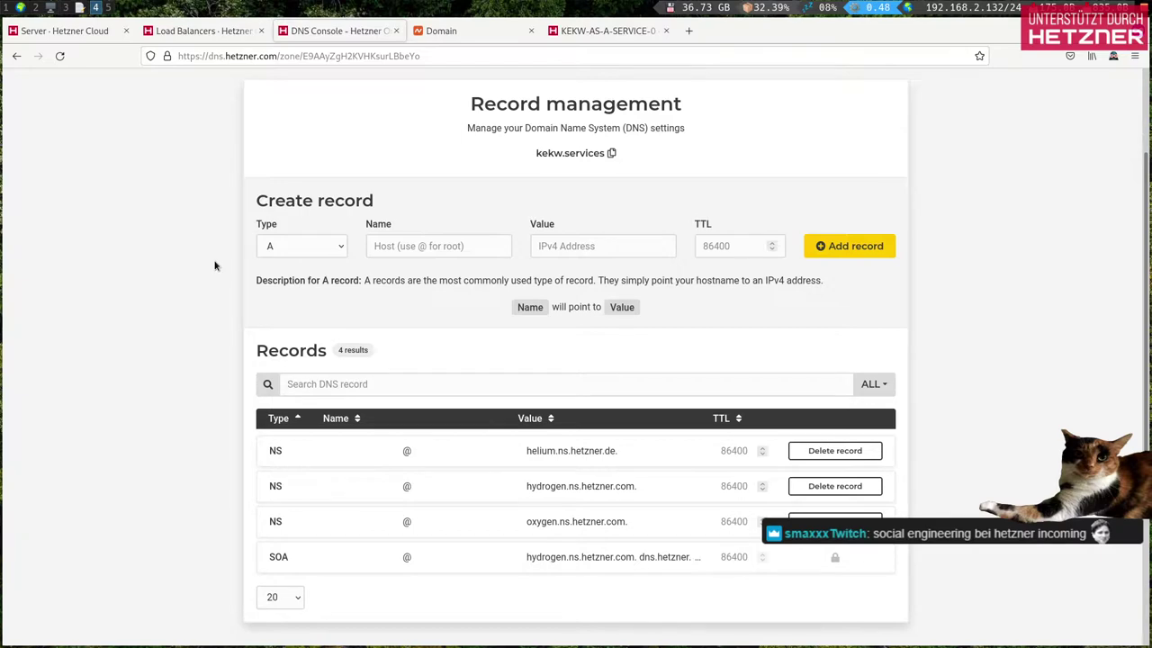
left_click(231, 34)
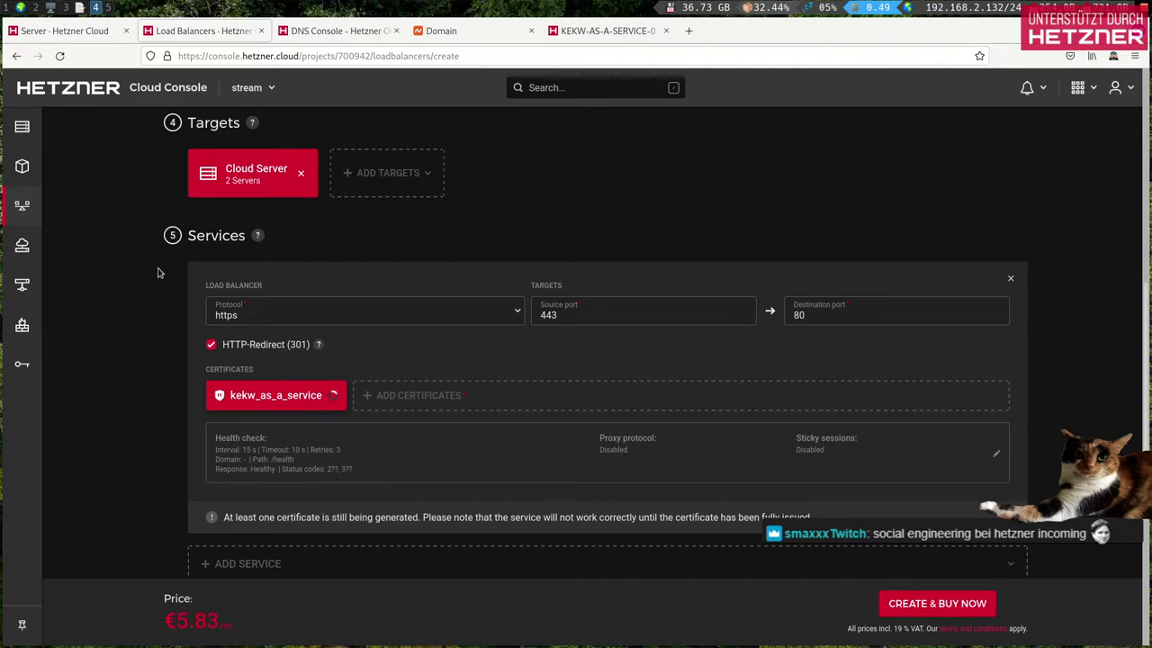
scroll(159, 272, "down", 3)
scroll(160, 270, "up", 3)
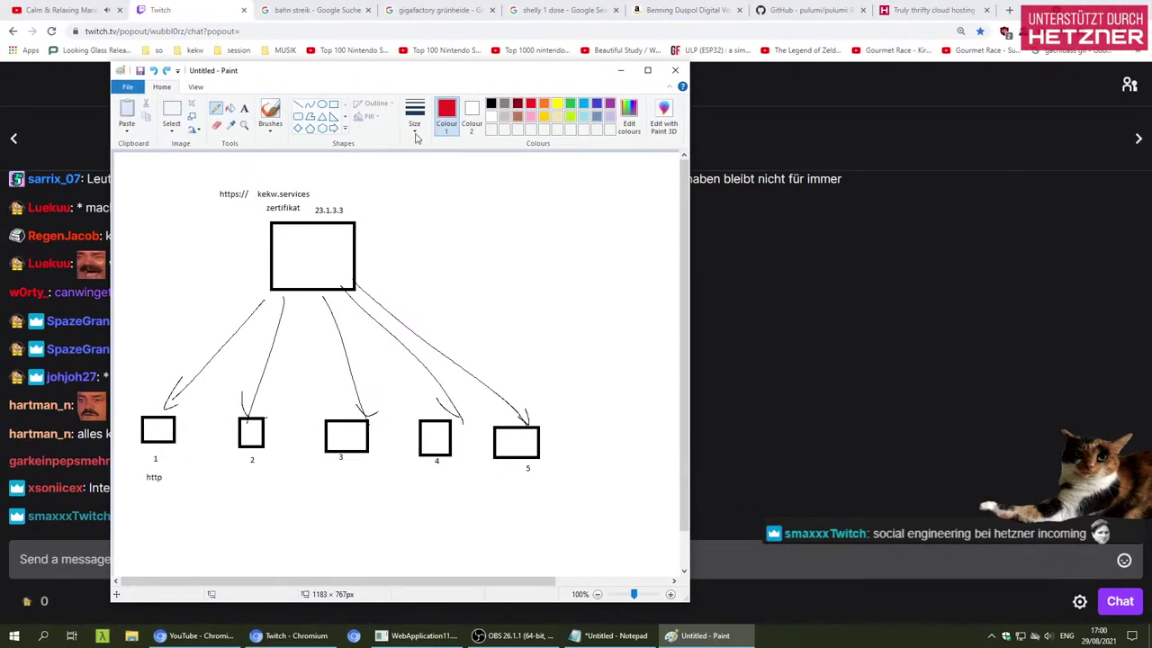
Step: Switch to Paint and add a red letter H at font size 36 inside the diagram's large upper box
left_click(244, 107)
left_click(289, 246)
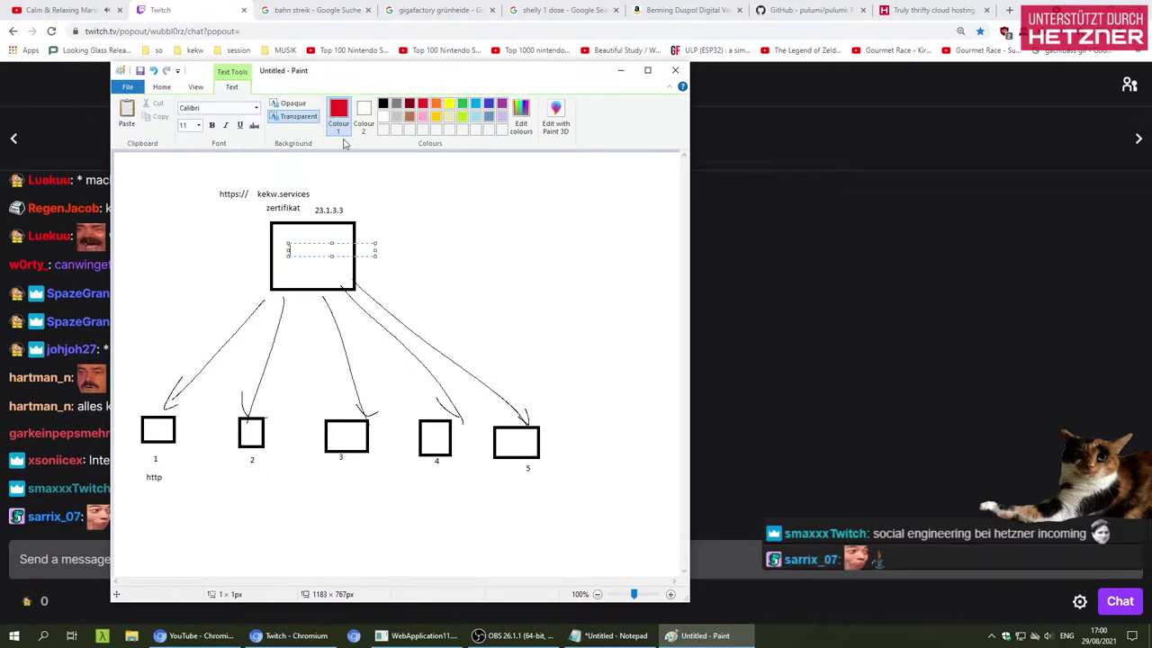
key("ctrl+a")
left_click(200, 127)
left_click(199, 128)
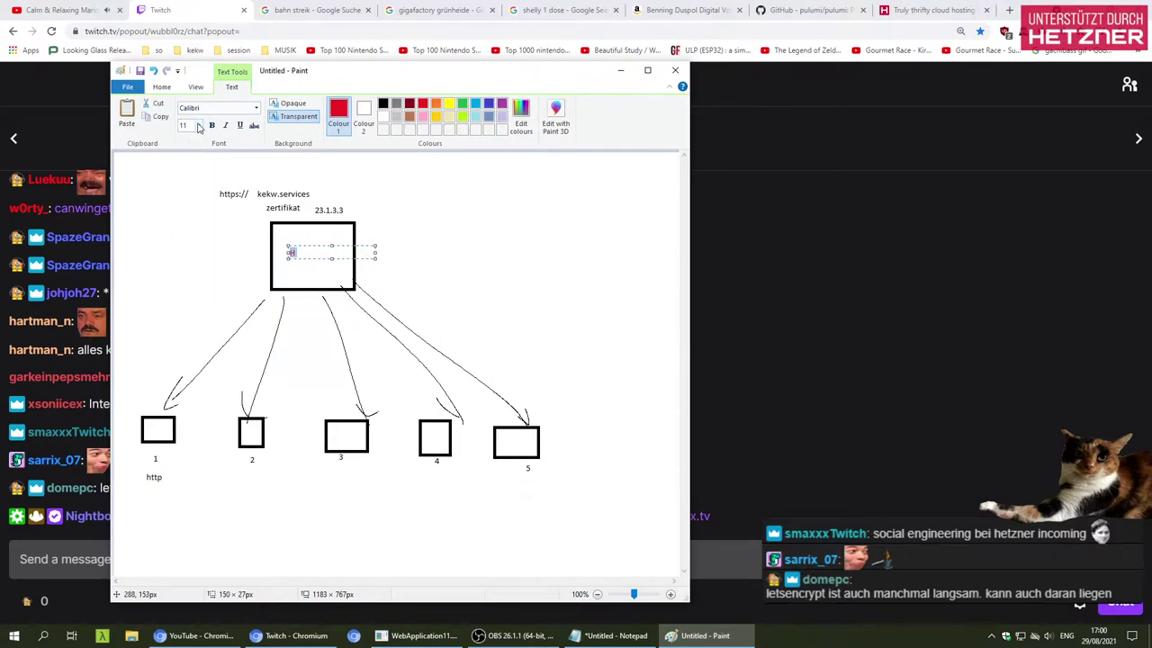
left_click(199, 128)
left_click(191, 273)
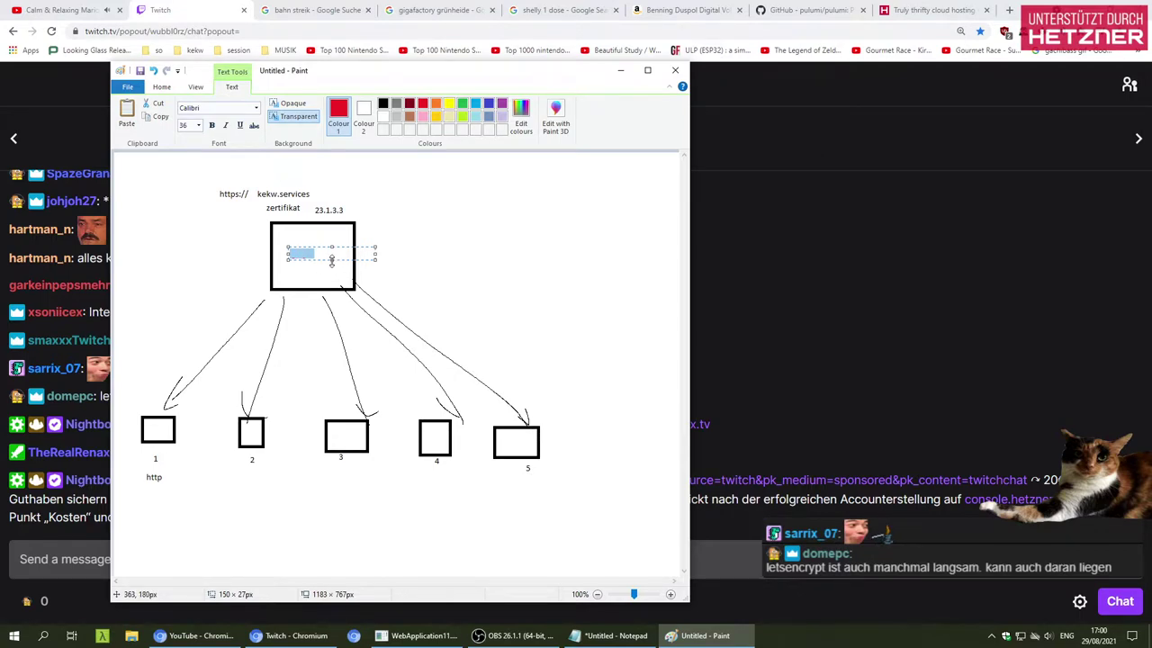
left_click_drag(331, 260, 333, 302)
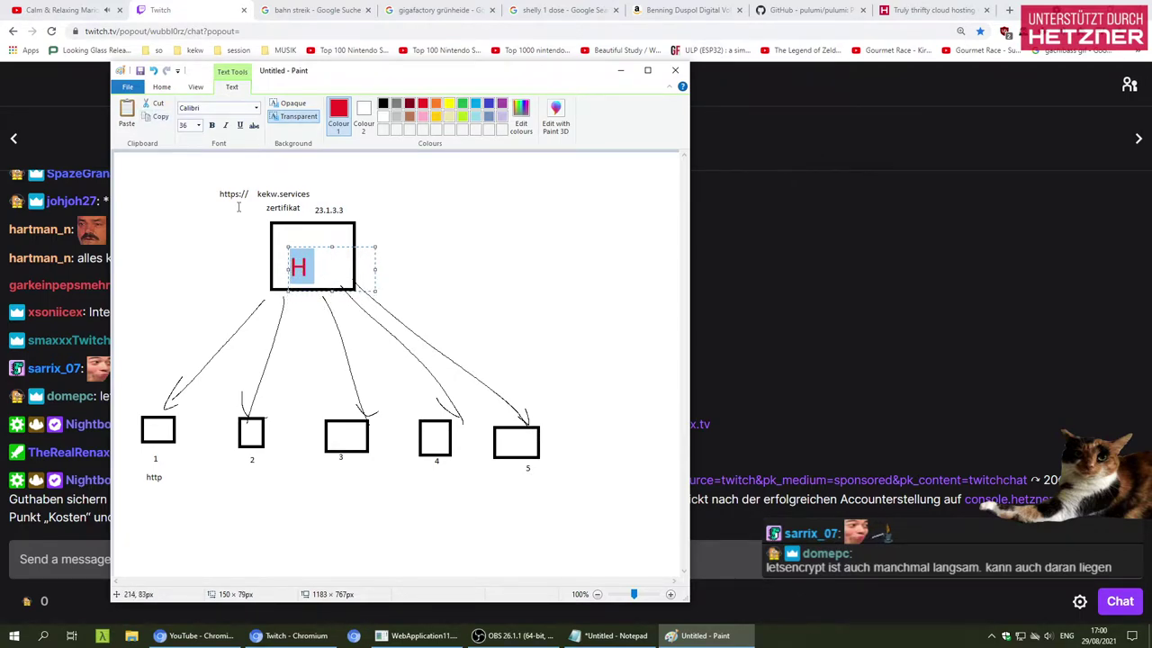
left_click(148, 282)
key("ctrl+s")
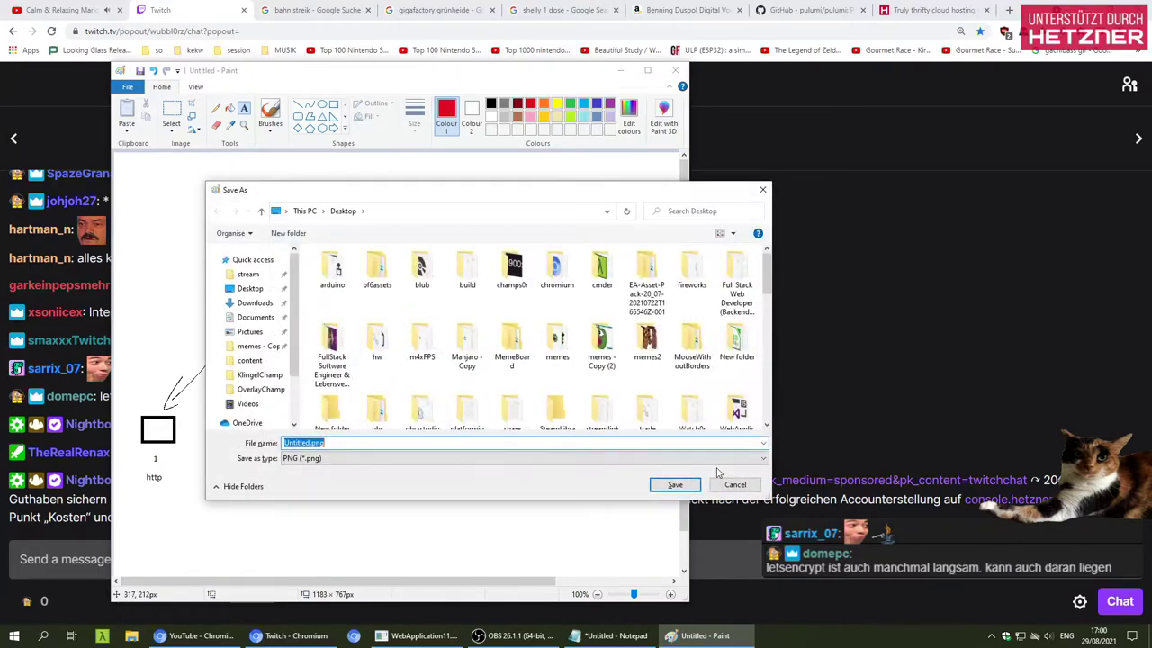
left_click(736, 485)
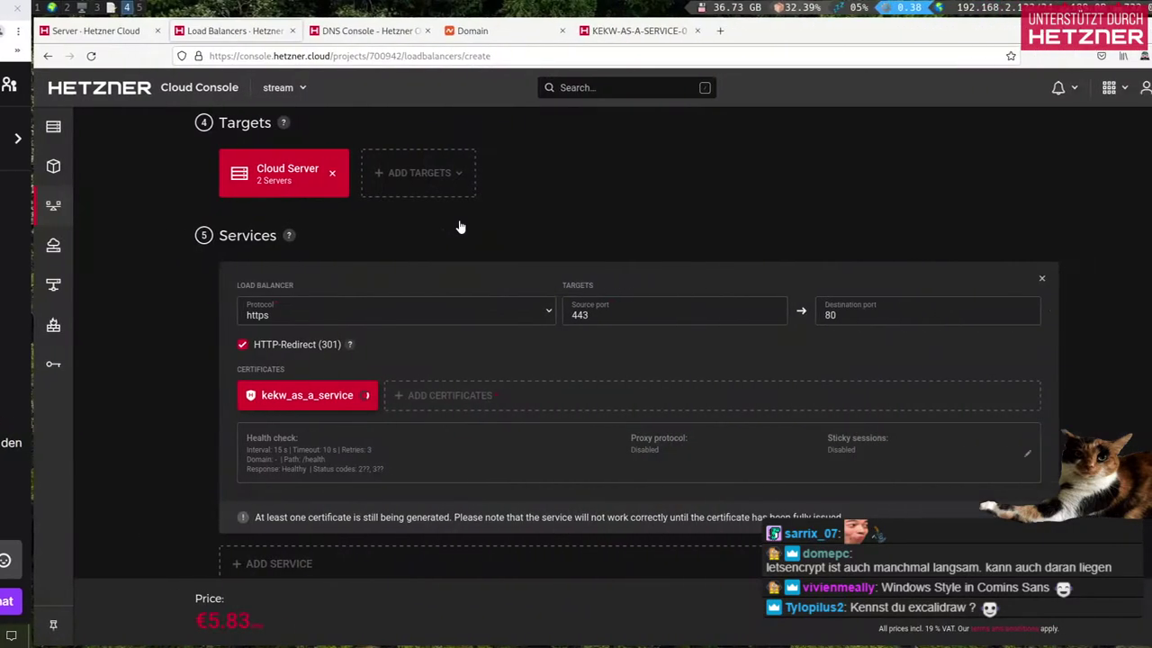
left_click(462, 58)
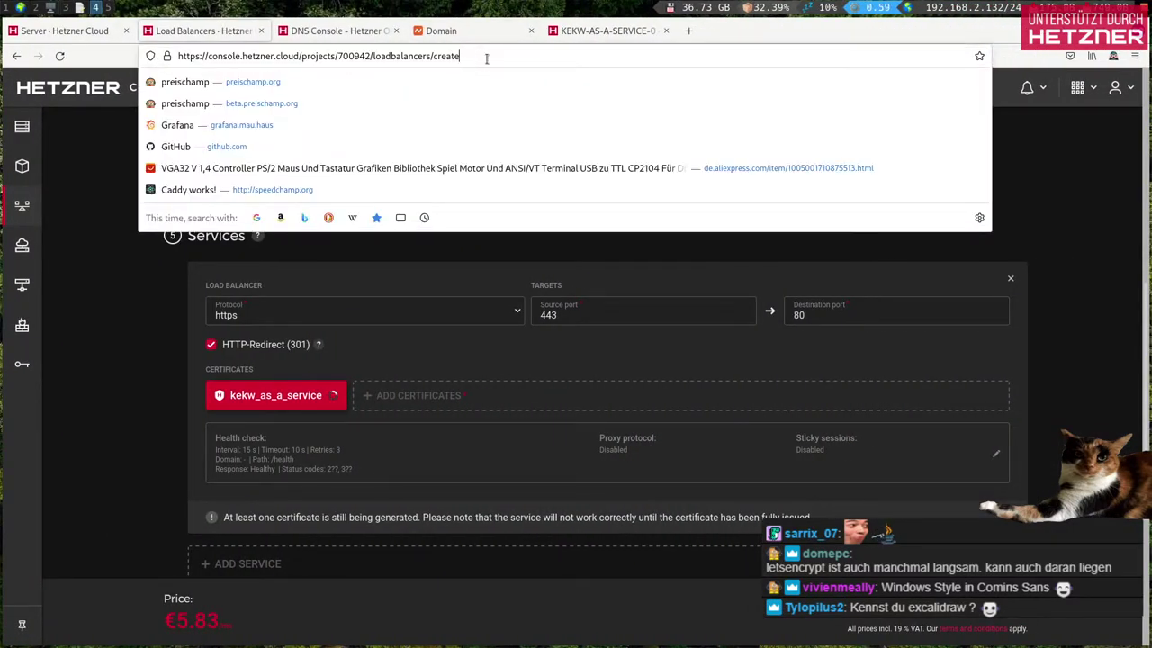
left_click(610, 238)
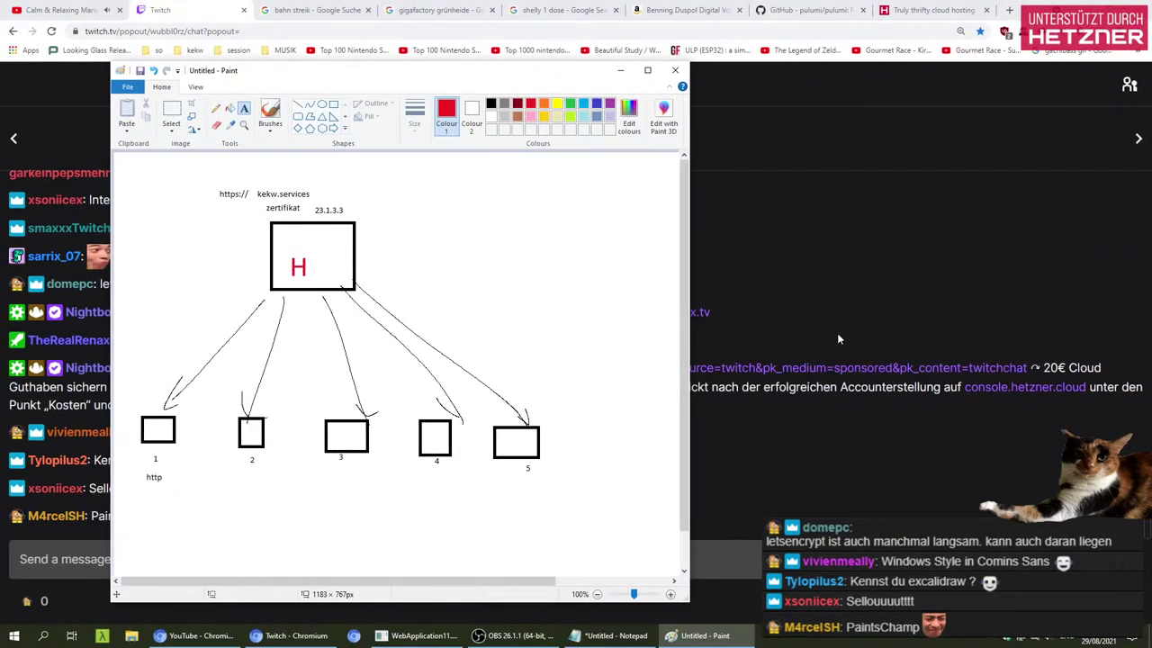
left_click(352, 481)
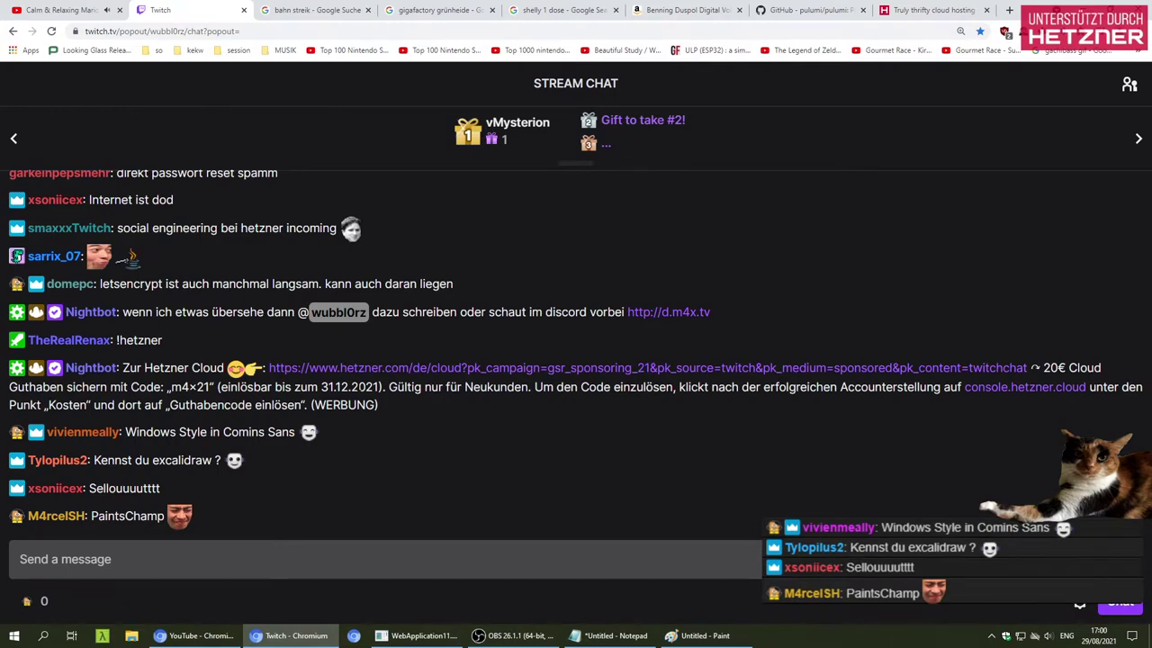
left_click(427, 30)
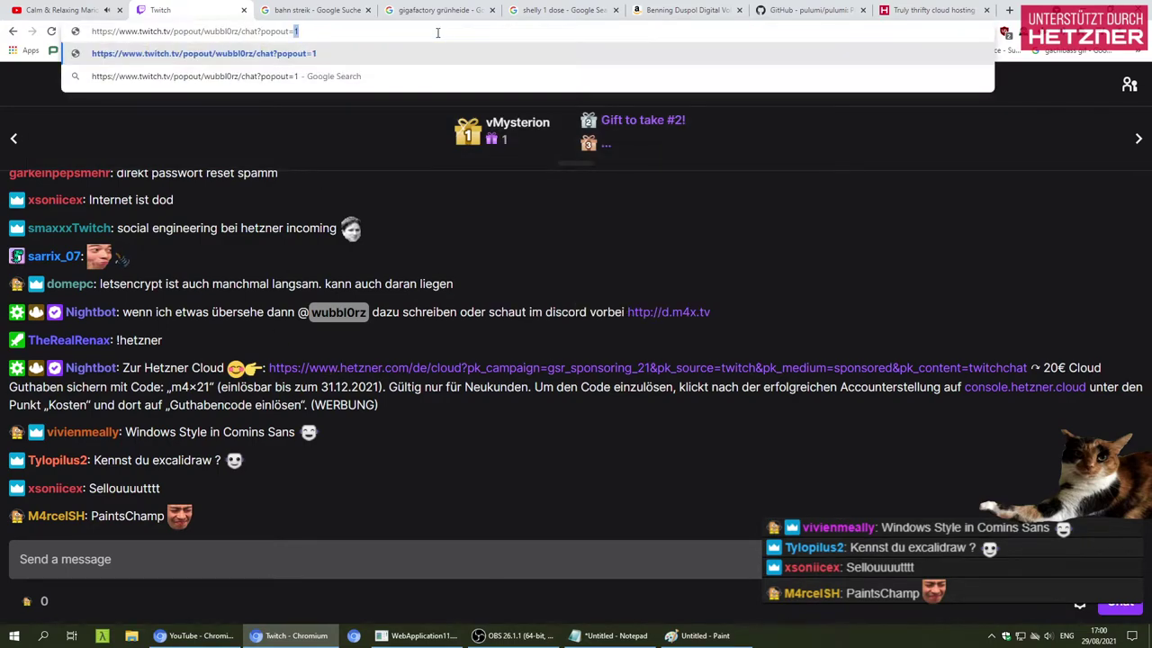
left_click(428, 441)
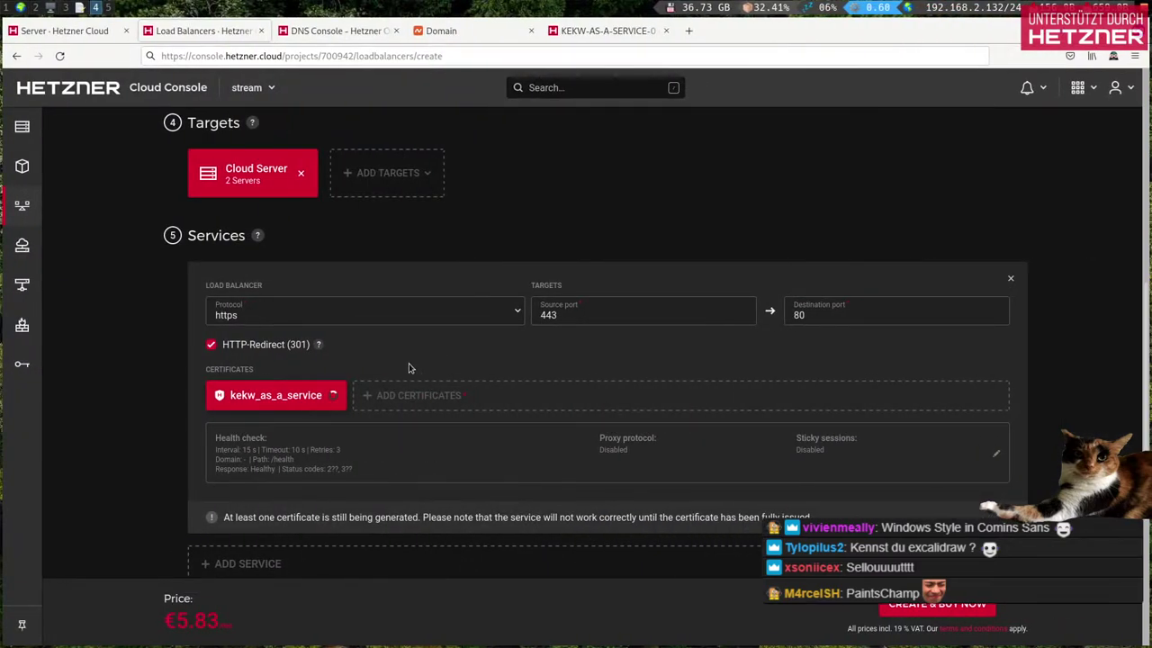
Step: Check the certificate's progress, the kekw.services DNS records, and the new load balancer's location, type and service settings
left_click(286, 405)
left_click(401, 286)
left_click(334, 38)
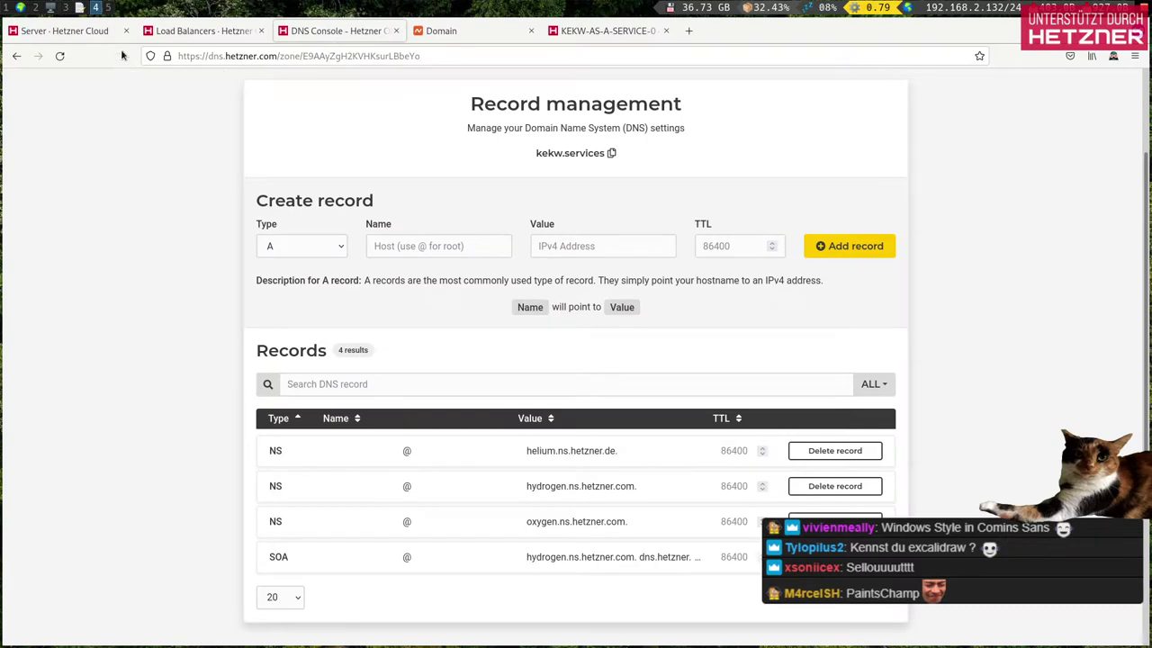
left_click(162, 33)
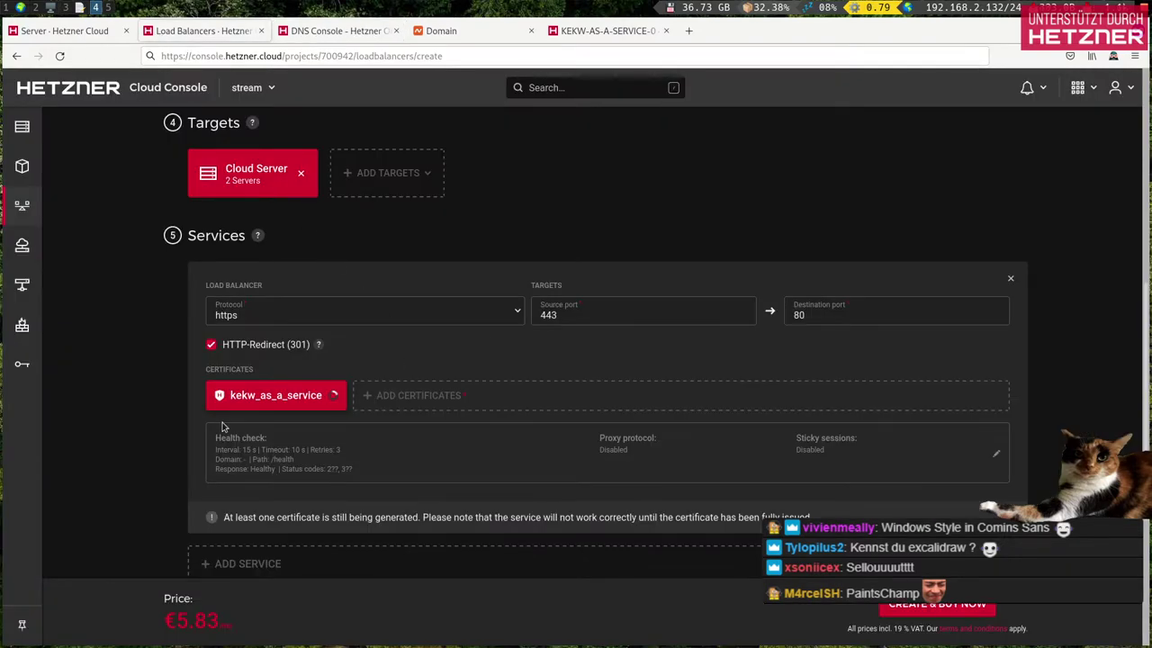
scroll(223, 425, "down", 3)
scroll(223, 425, "up", 3)
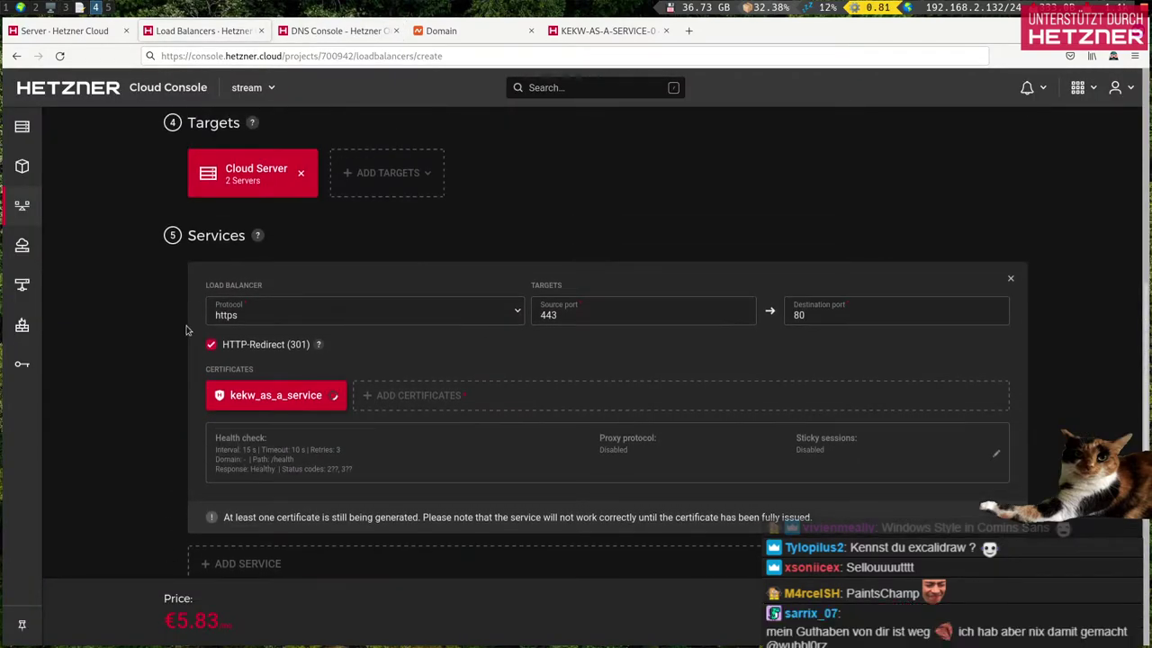
scroll(202, 373, "up", 5)
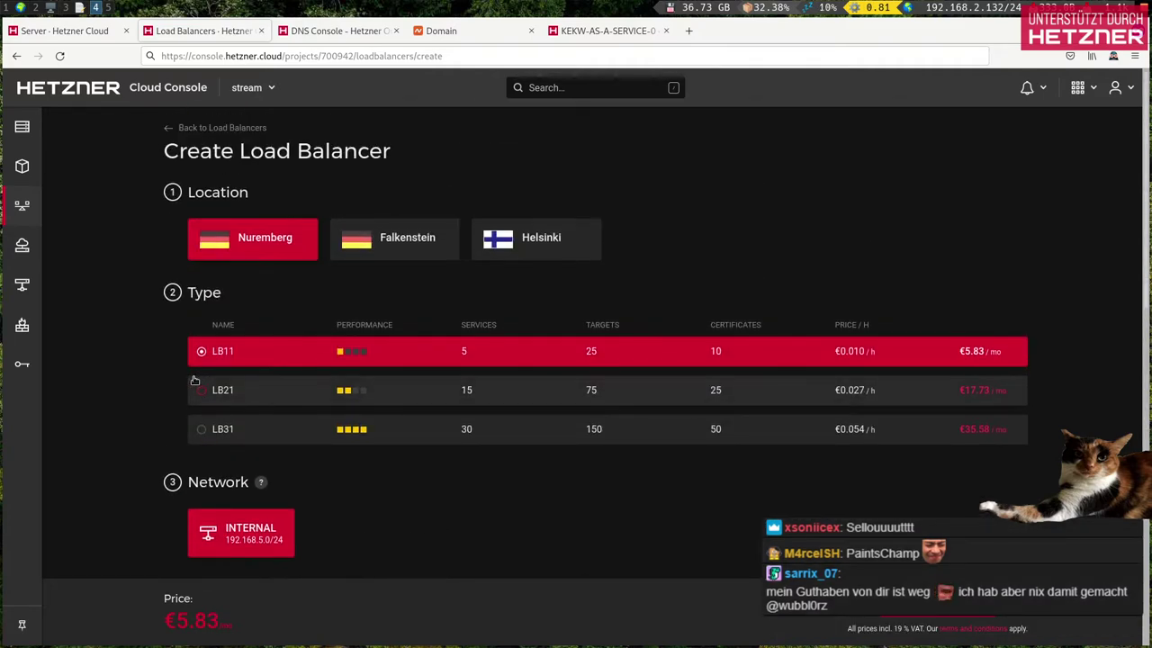
Step: Name the load balancer KEKW_LB
scroll(192, 382, "down", 4)
scroll(189, 387, "down", 3)
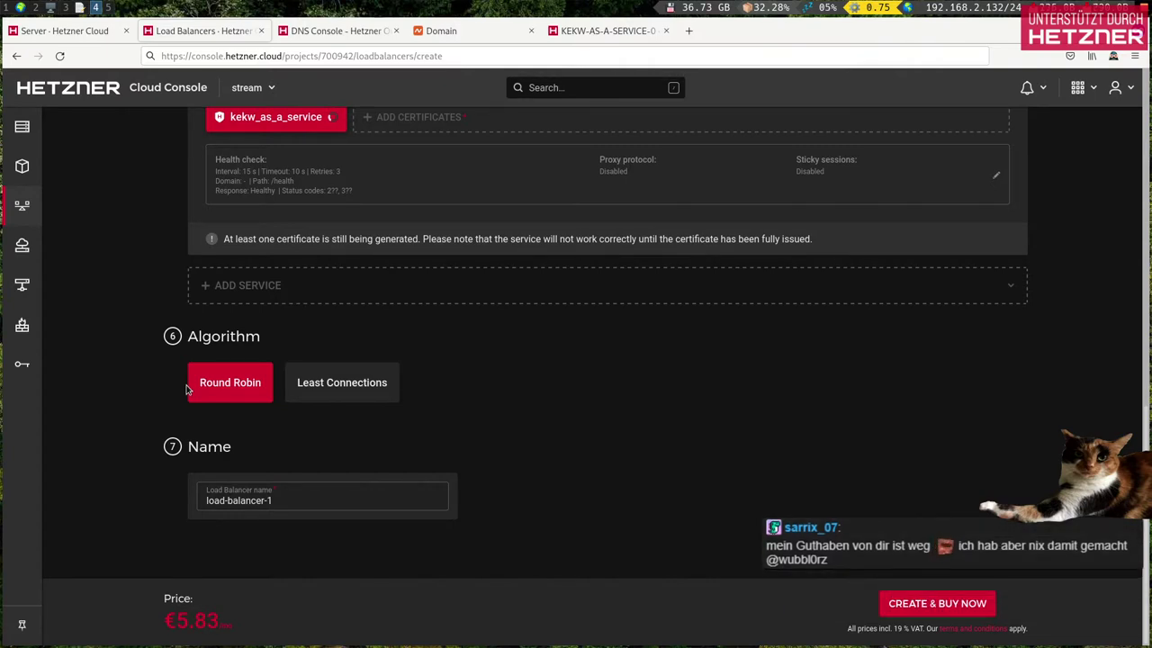
triple_click(301, 504)
type("KEKW_LB")
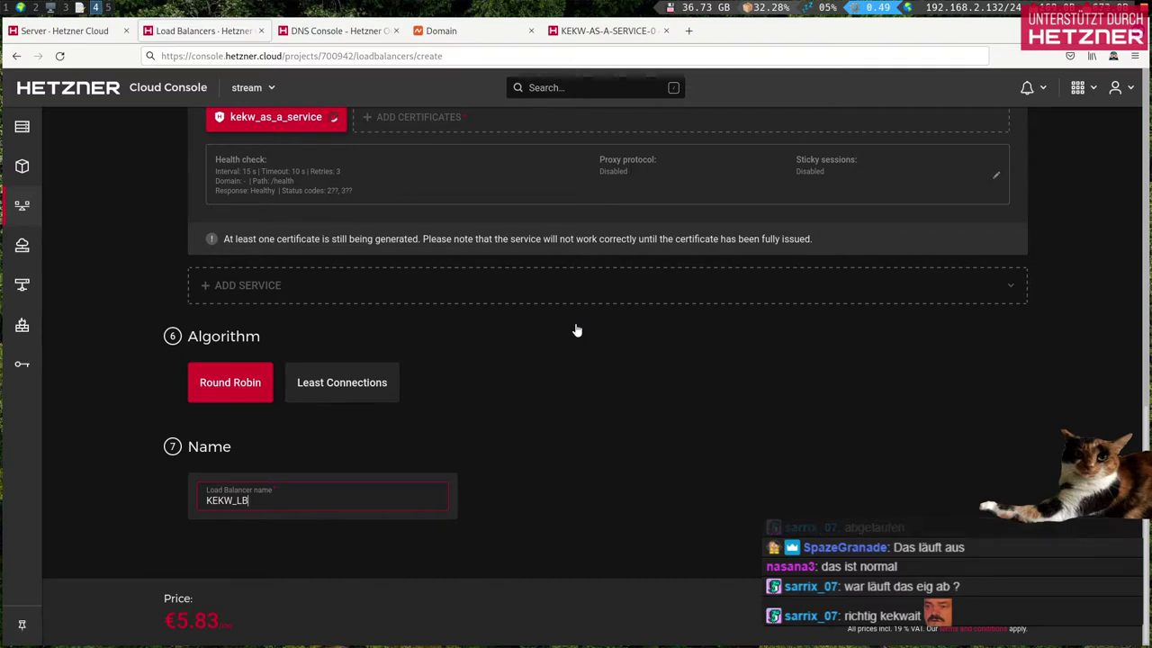
left_click(108, 439)
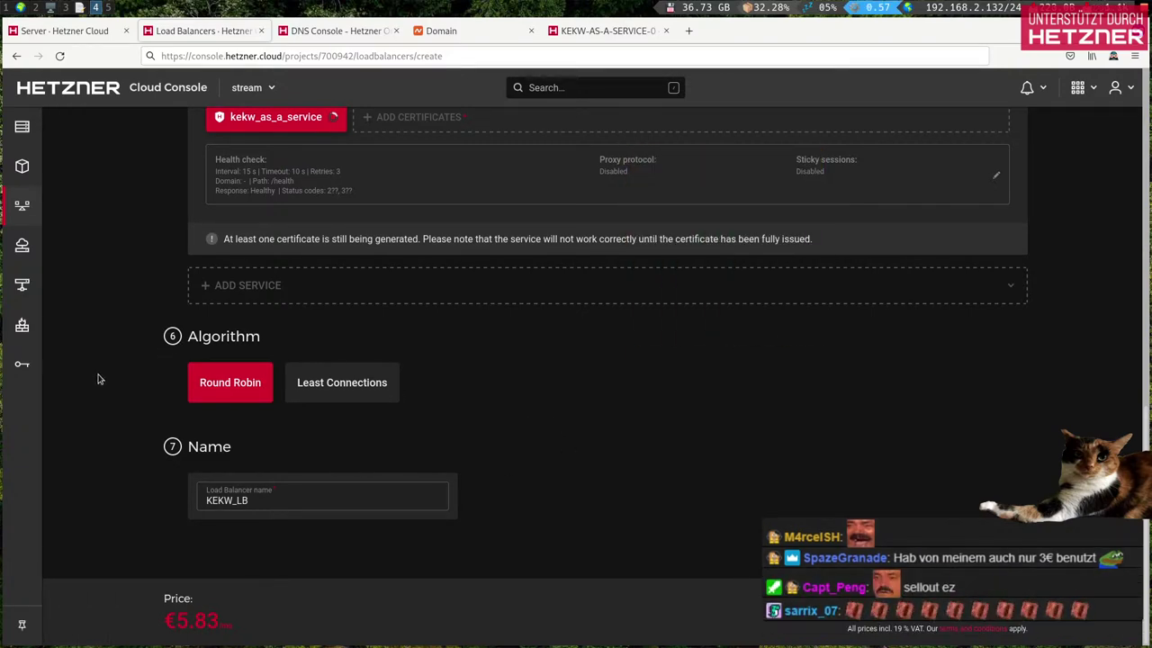
Step: Try the Least Connections algorithm for the load balancer, consult the Paint diagram, and return to Round Robin
scroll(98, 385, "up", 1)
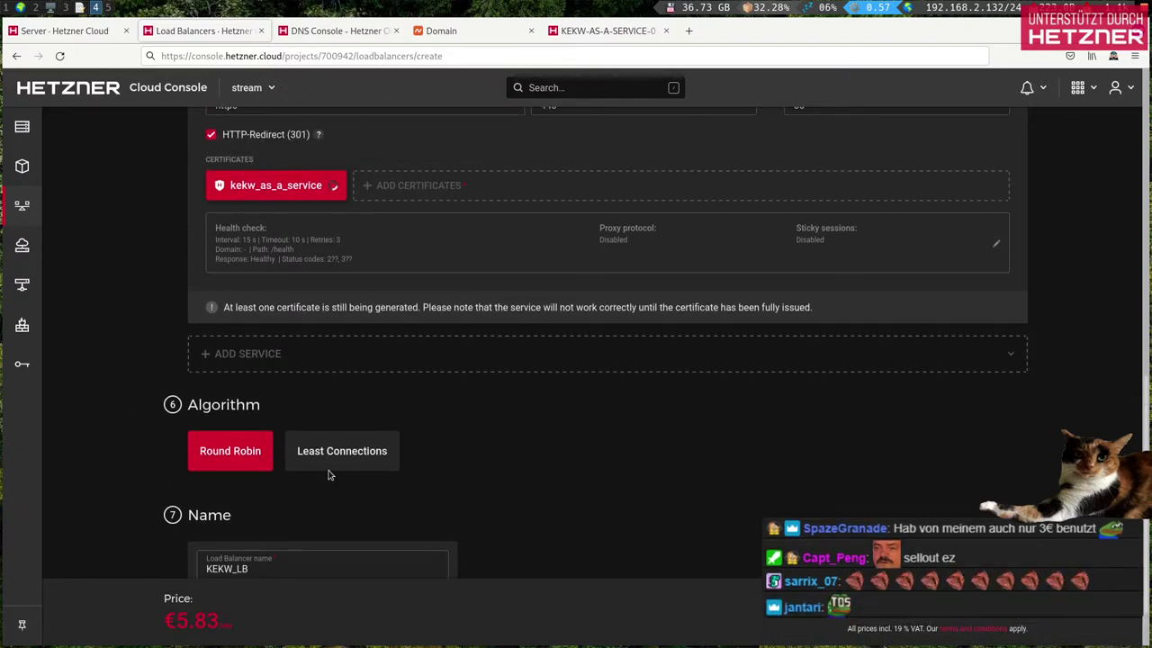
left_click(358, 461)
left_click(248, 464)
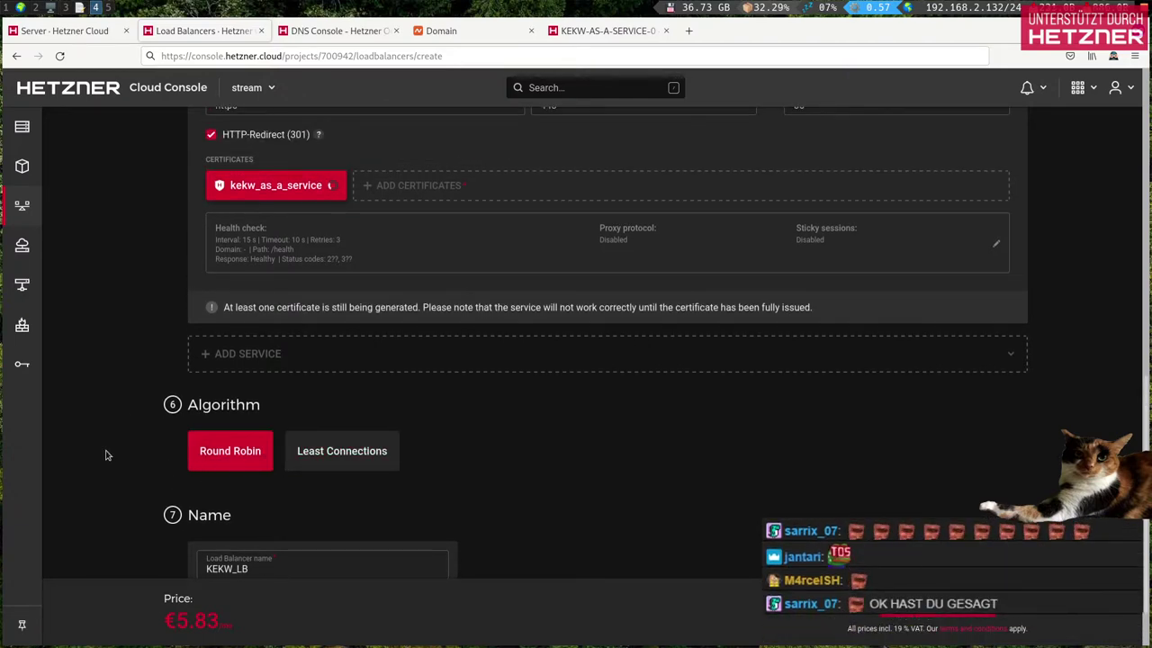
scroll(234, 385, "down", 1)
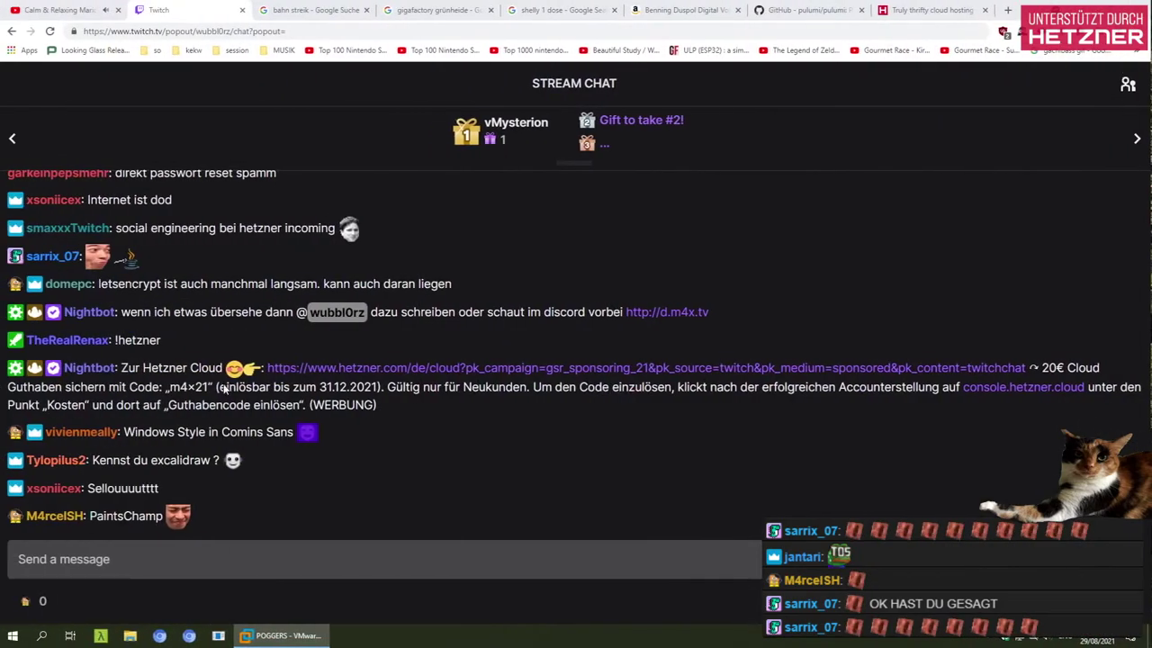
left_click(700, 635)
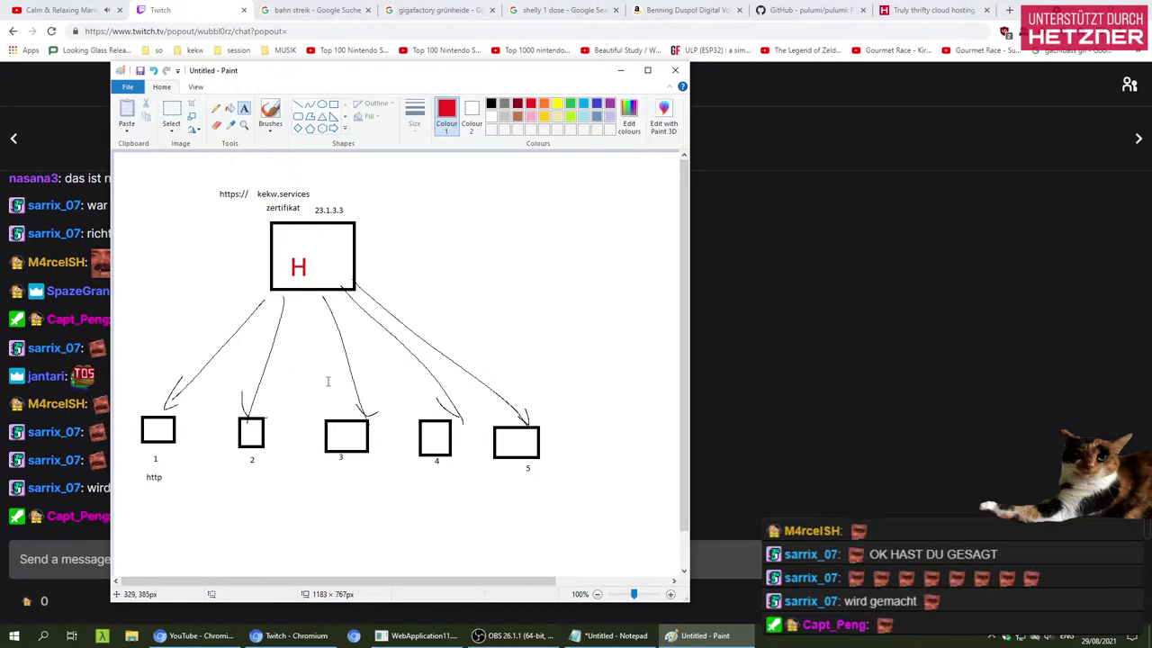
left_click(895, 356)
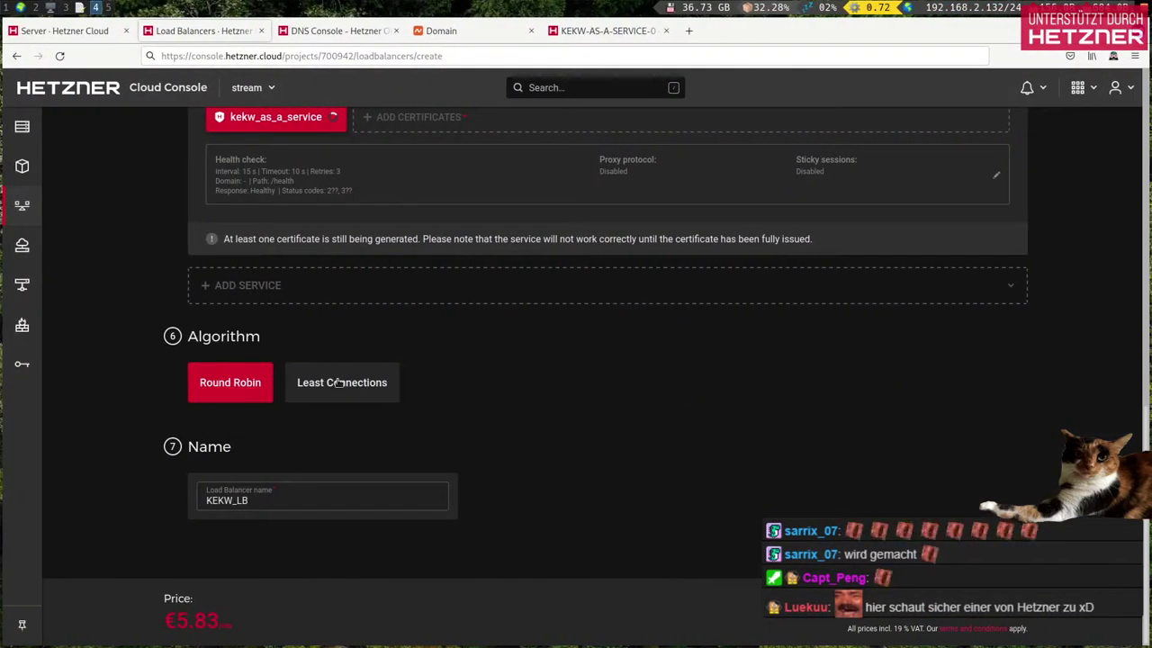
left_click(338, 384)
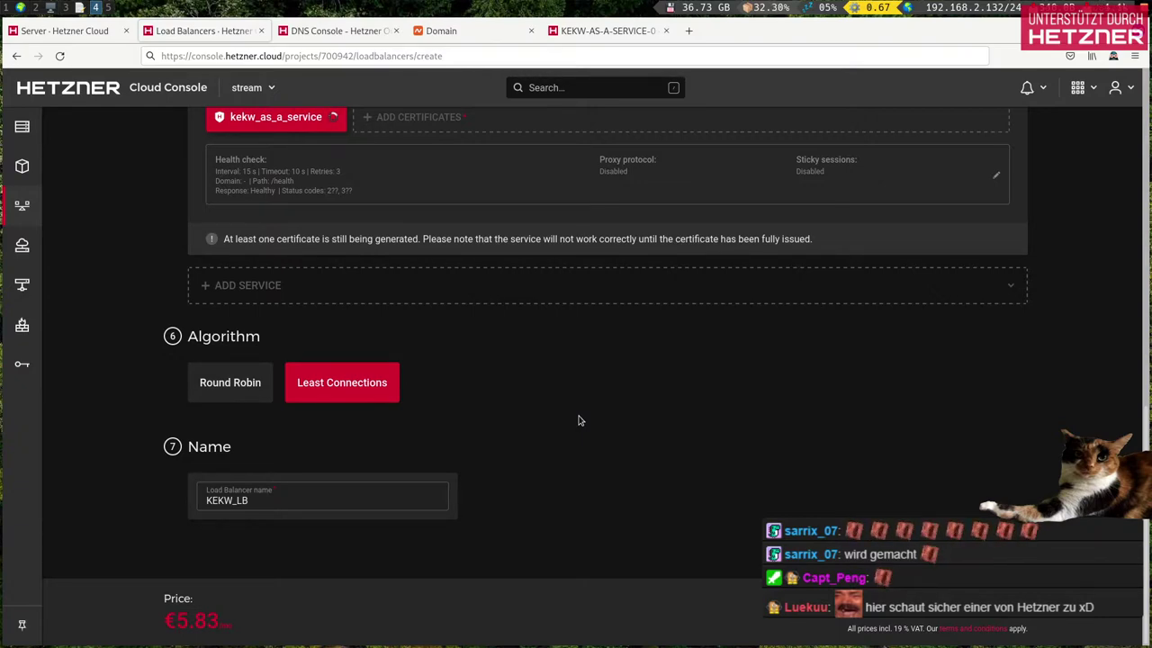
left_click(197, 388)
Step: Review the https service settings and create the KEKW_LB load balancer
scroll(518, 536, "up", 3)
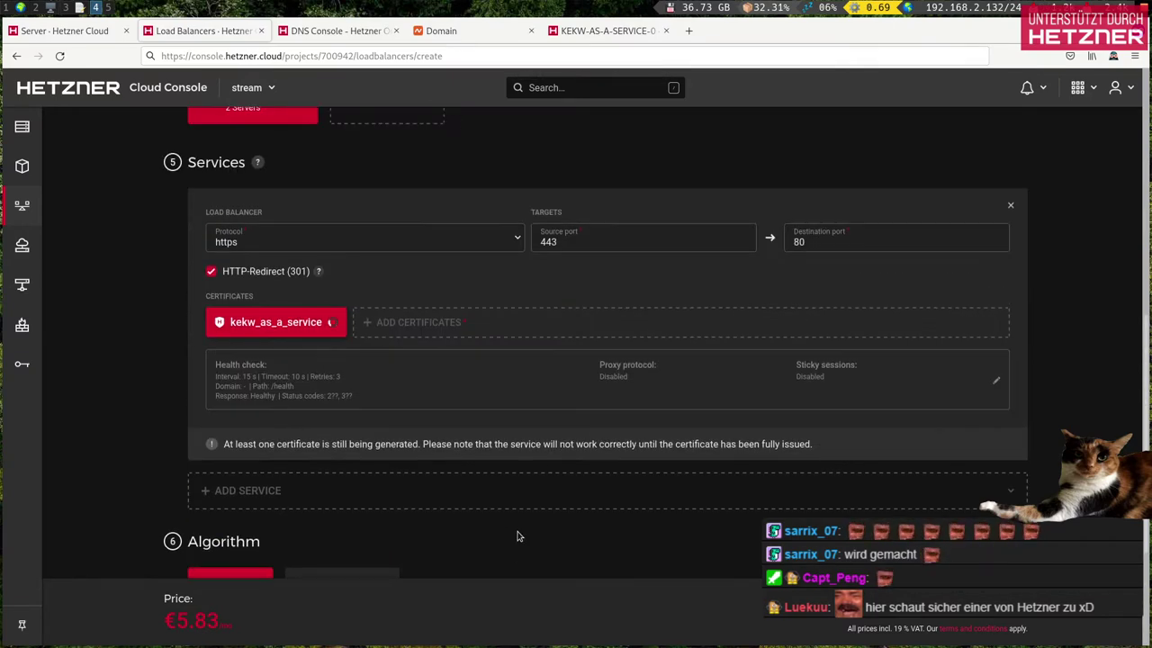
scroll(405, 398, "down", 1)
scroll(405, 399, "down", 2)
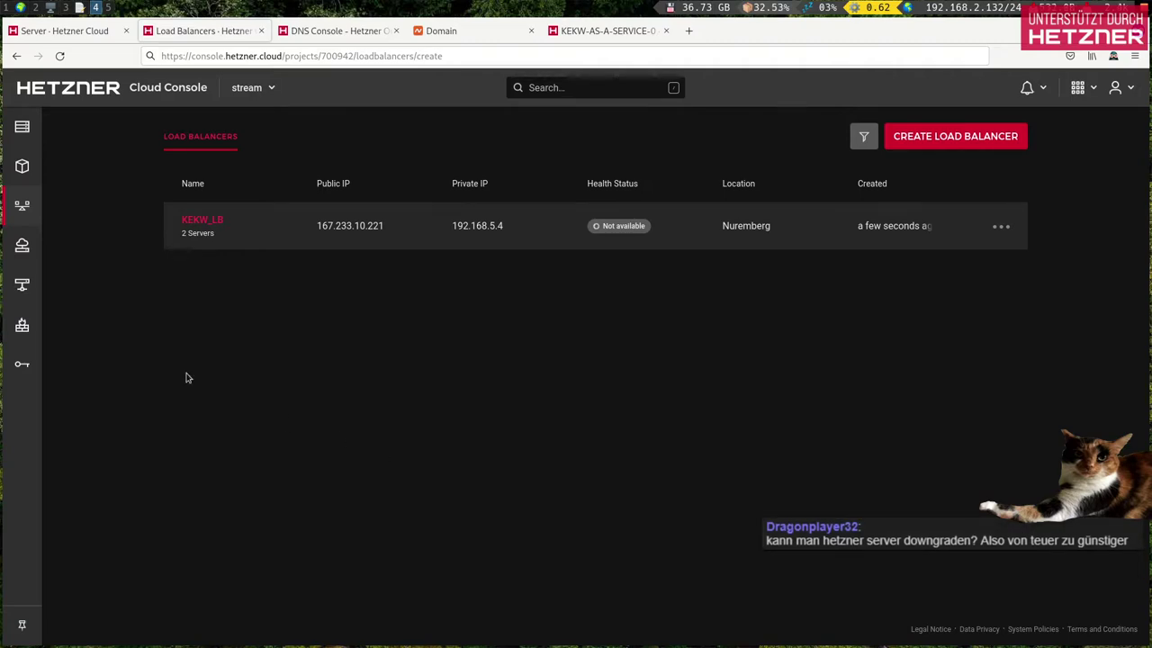
Step: Set up a new server of type CX11 with the test@test SSH key
mouse_move(13, 185)
left_click(46, 126)
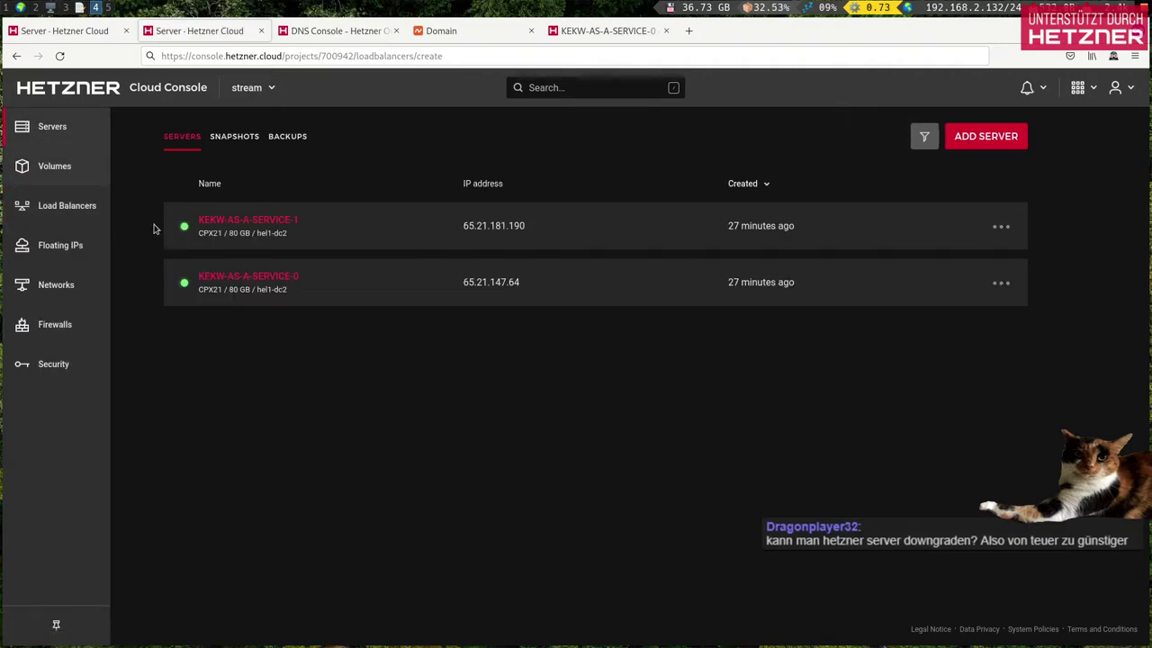
left_click(978, 151)
scroll(162, 378, "down", 5)
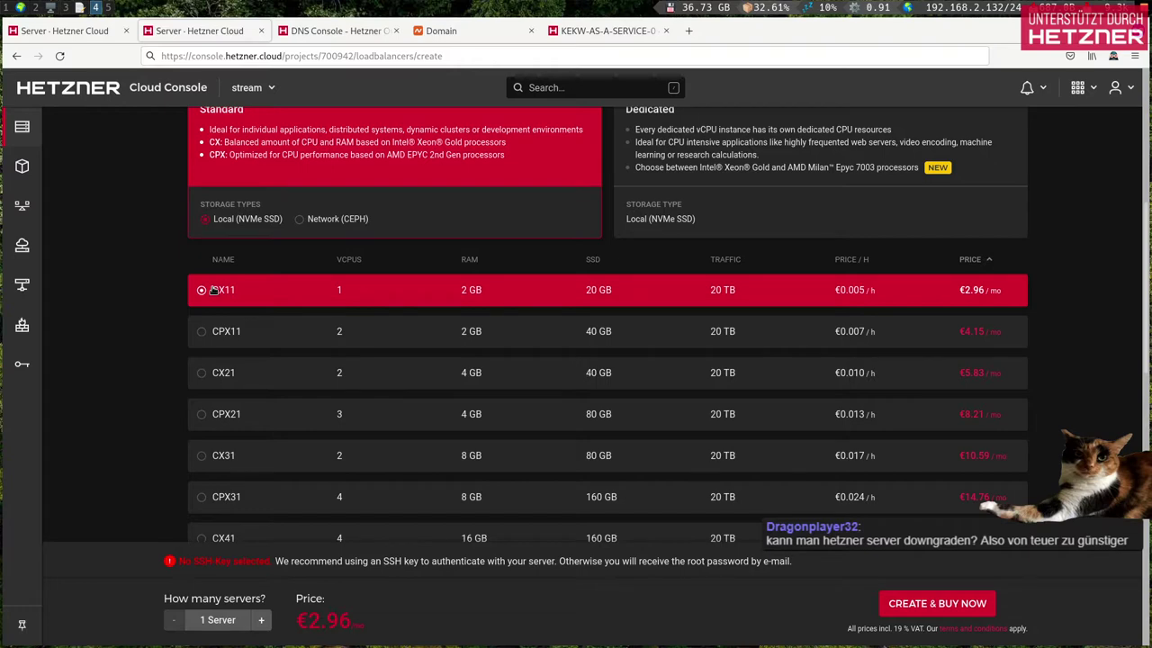
scroll(127, 301, "down", 15)
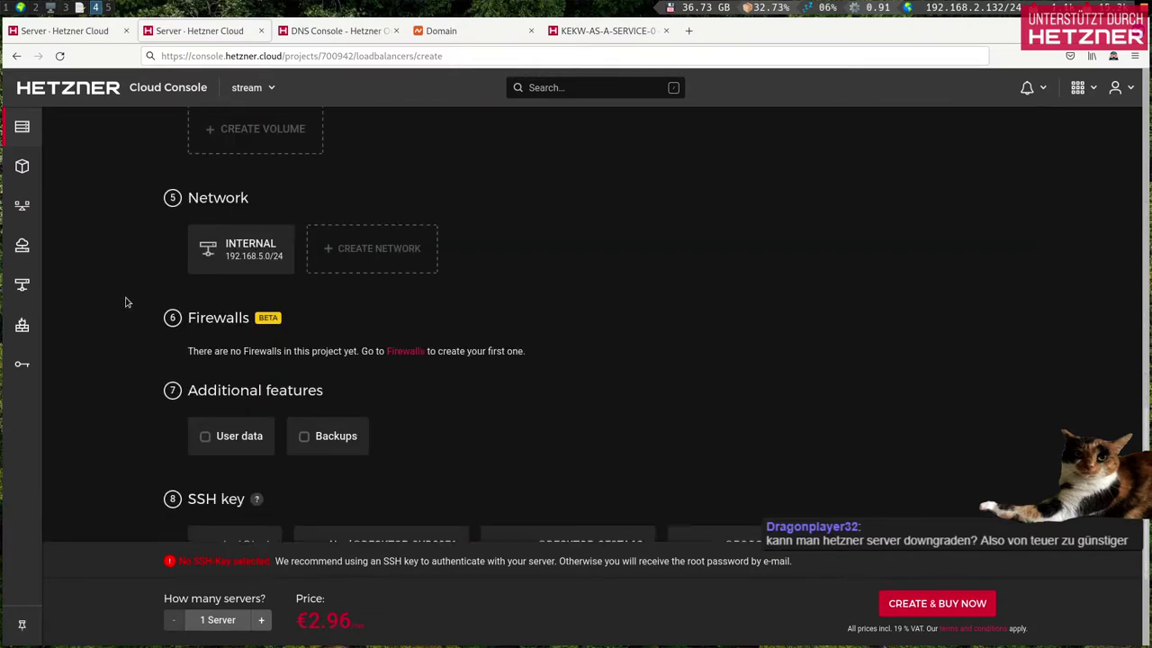
left_click(220, 353)
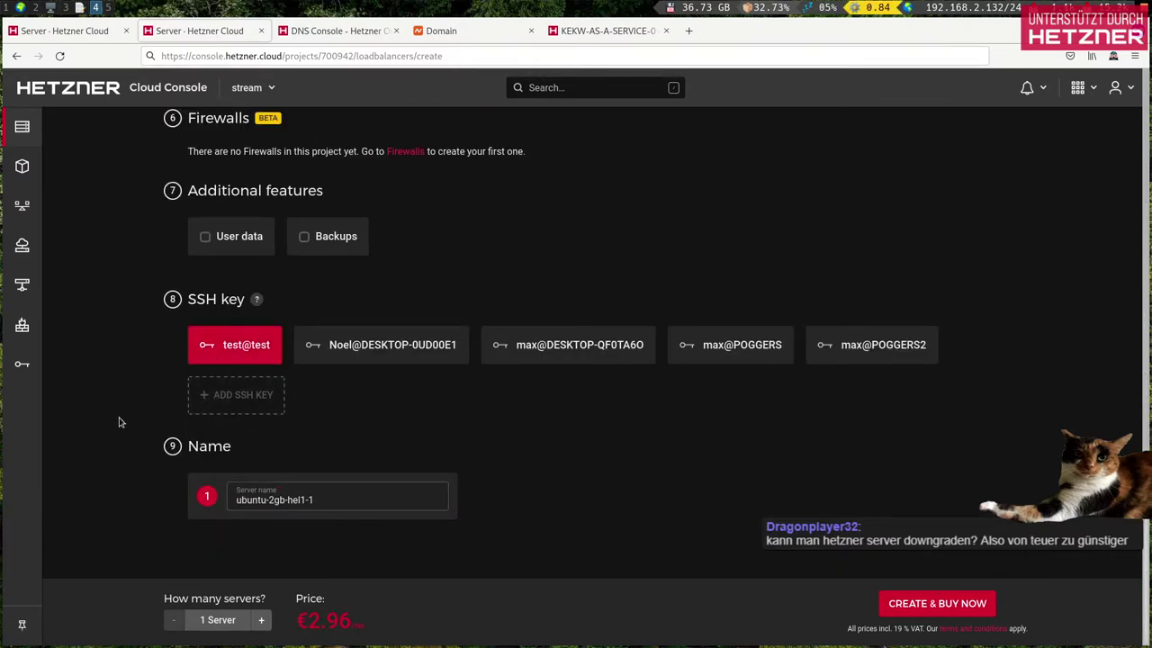
Step: Name the new server TESTSRV and create it
left_click(298, 498)
key("ctrl+a")
type("TESTSREVV")
key("Return")
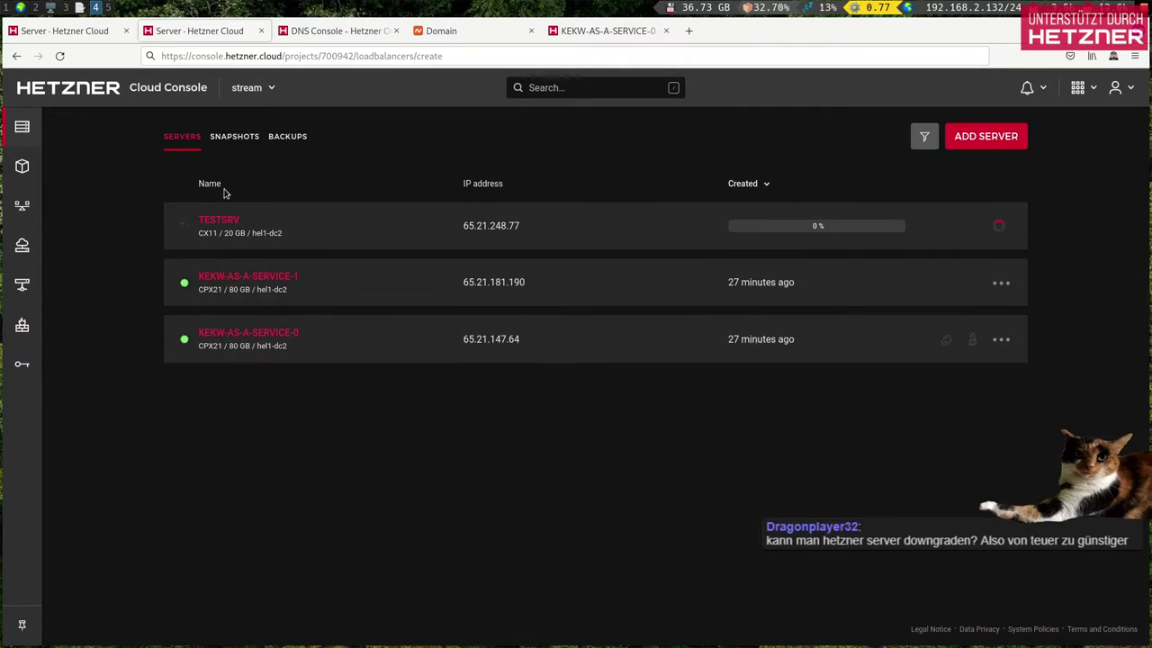
Step: Check the health status of the KEKW_LB load balancer and its target servers
left_click(65, 32)
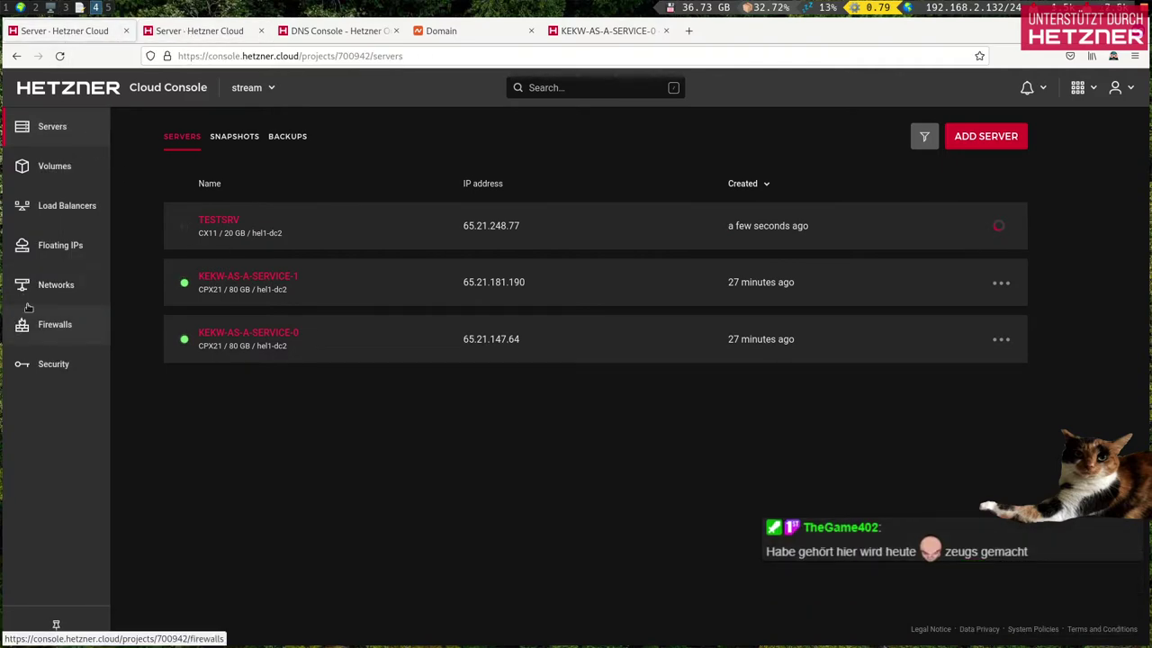
left_click(63, 207)
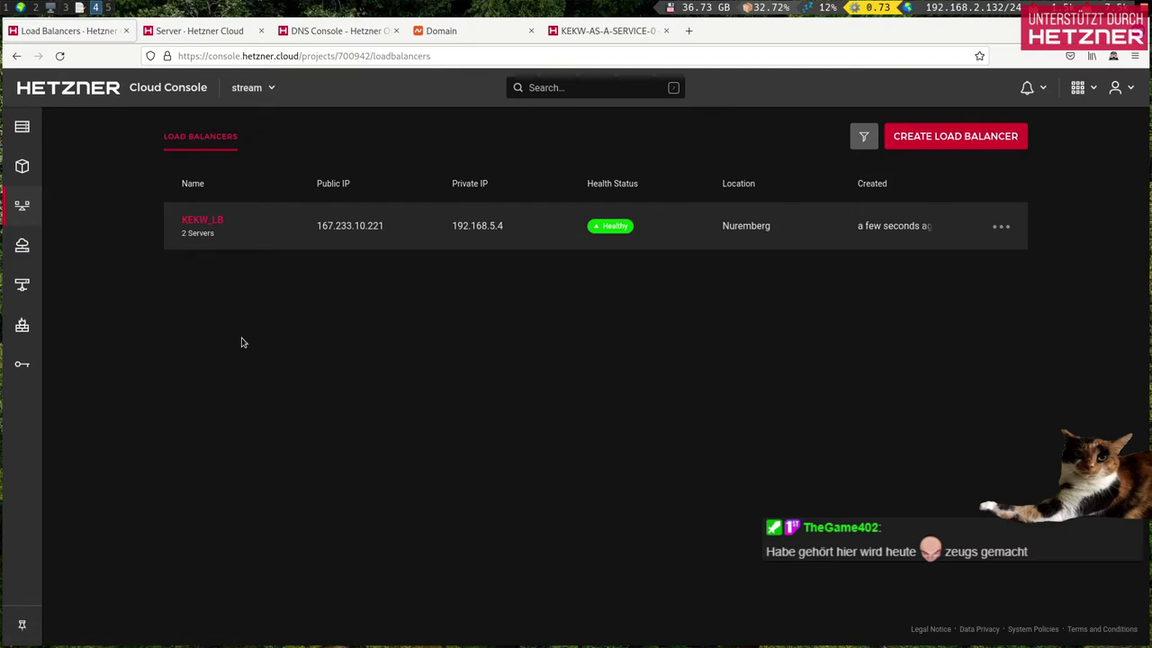
left_click(600, 224)
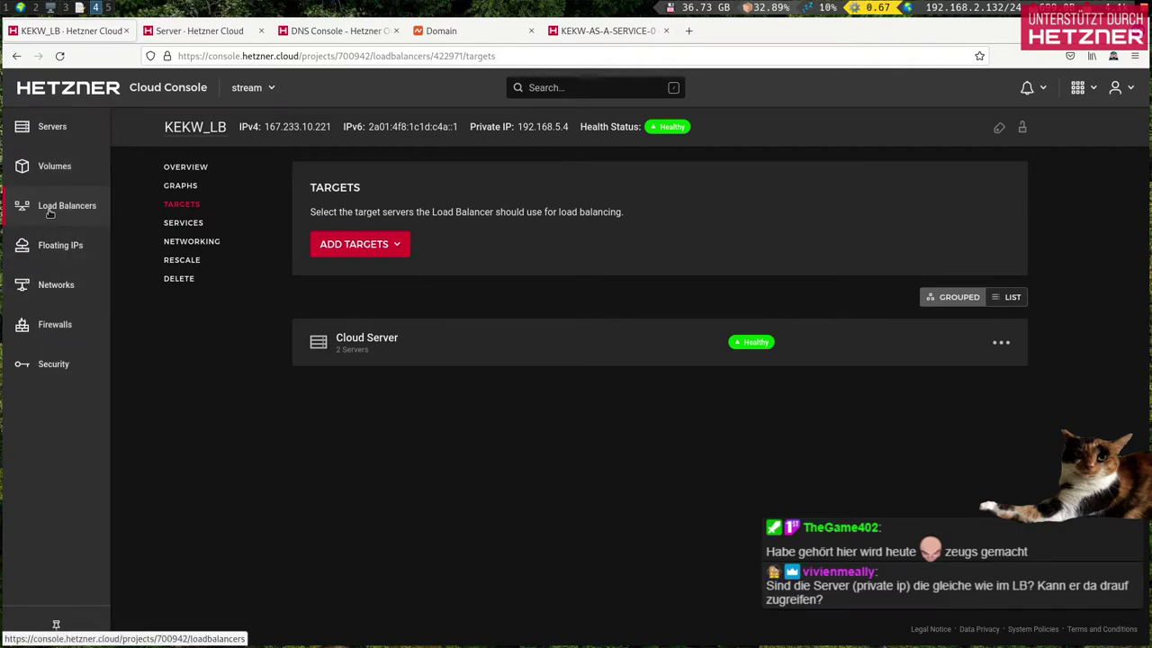
Step: Copy KEKW_LB's public IP, open it in a new browser tab, and continue past the certificate warning
left_click(51, 207)
left_click(343, 229)
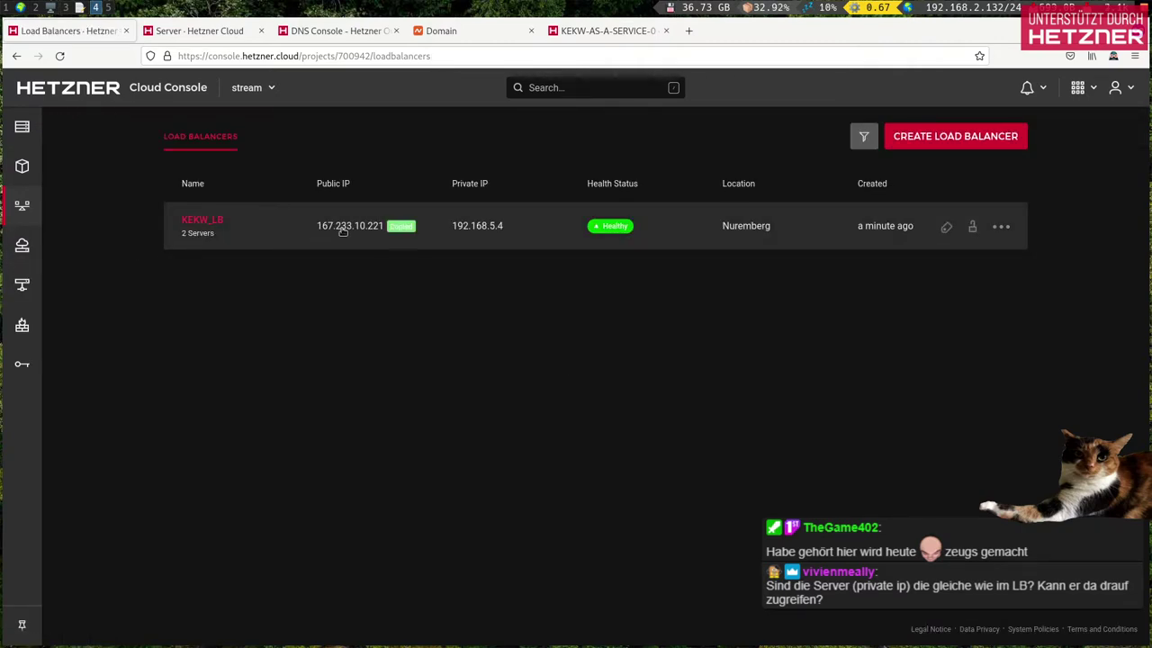
key("ctrl+t")
key("ctrl+v")
key("Return")
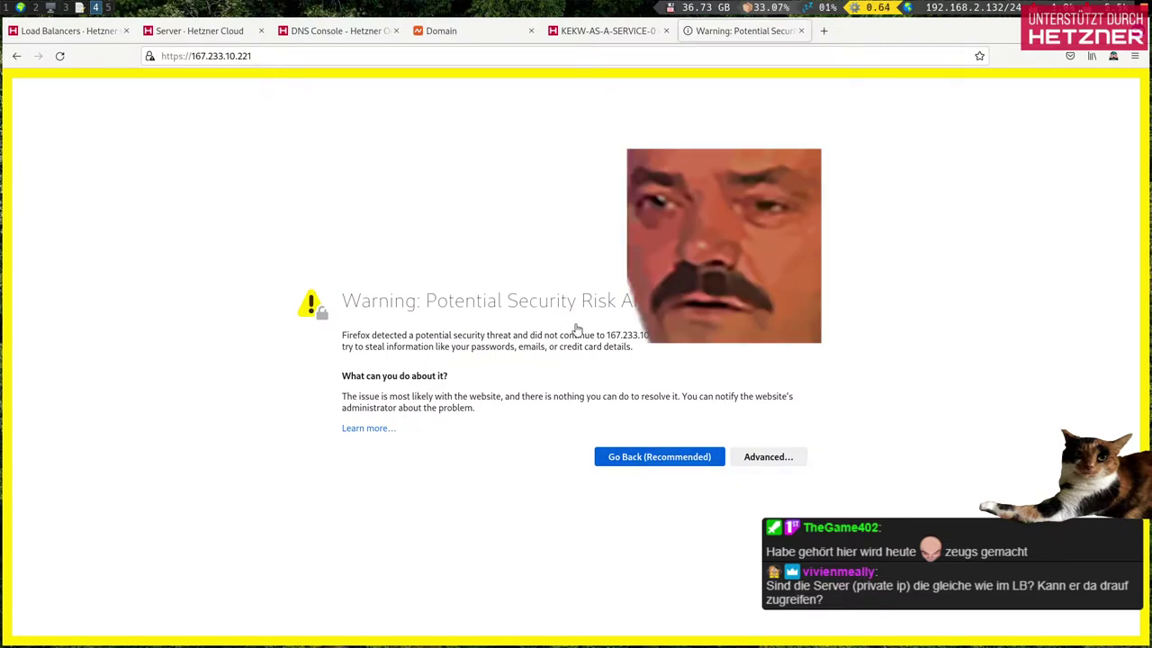
left_click(765, 456)
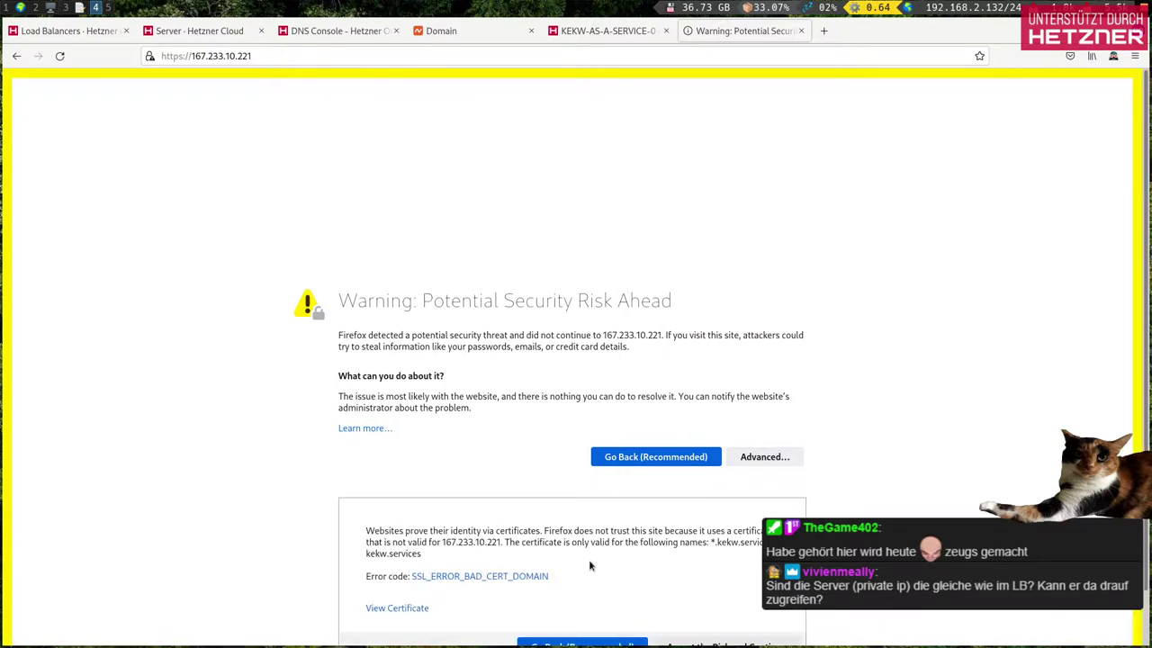
scroll(590, 565, "down", 1)
left_click(720, 593)
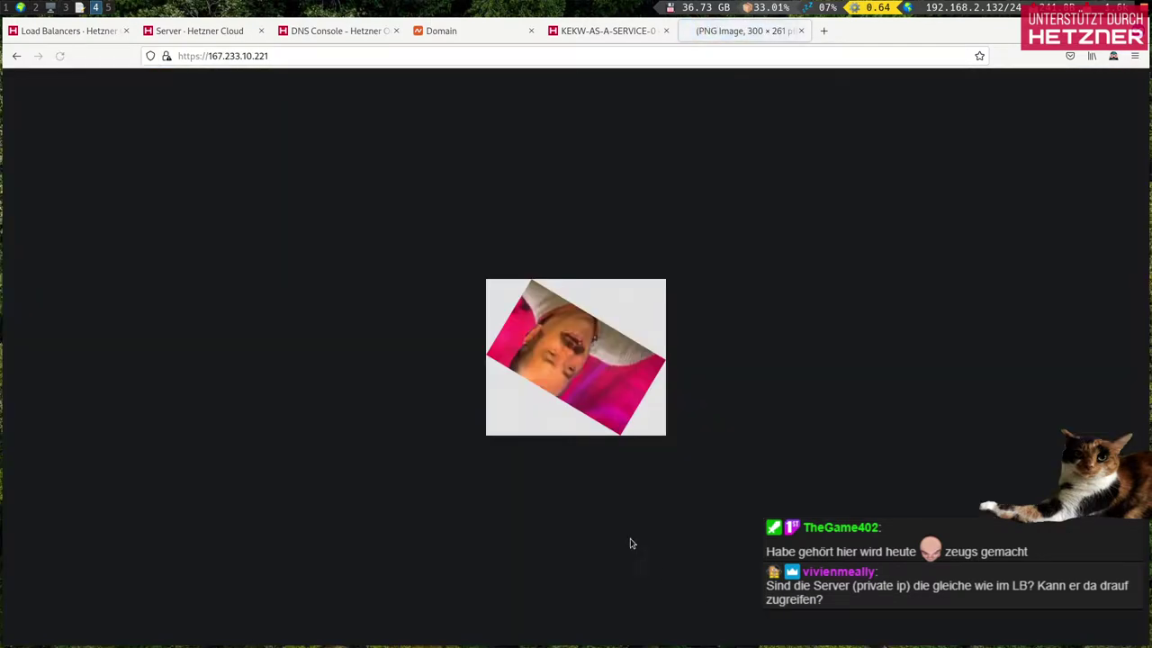
Step: Reload the load balancer's page repeatedly to test the served images, and close its browser tab
left_click(61, 54)
left_click(59, 55)
left_click(60, 56)
left_click(59, 56)
left_click(60, 56)
left_click(60, 56)
key("F5")
key("F5")
key("F5")
key("F5")
key("F5")
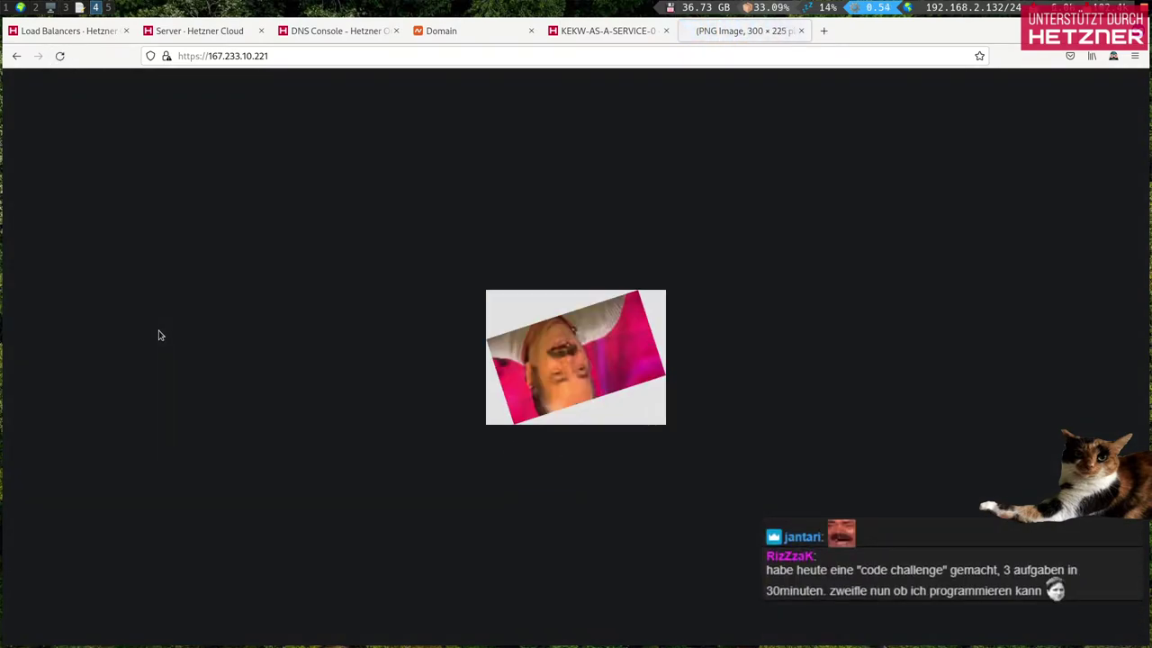
key("F5")
key("F5")
key("F5")
key("F5")
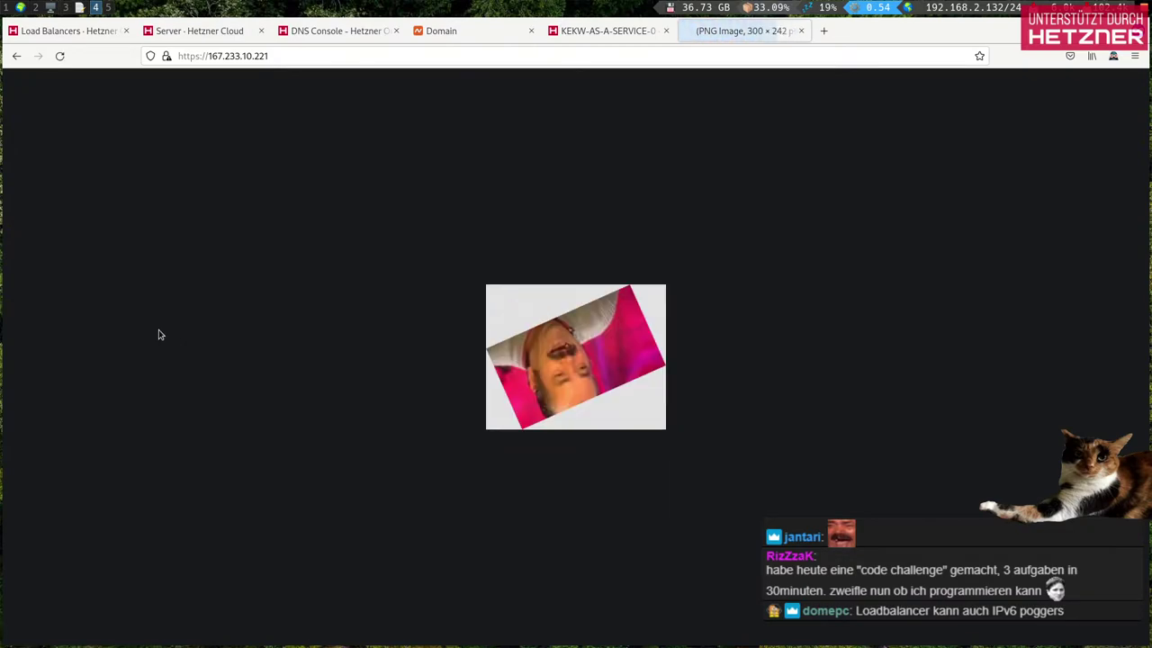
key("F5")
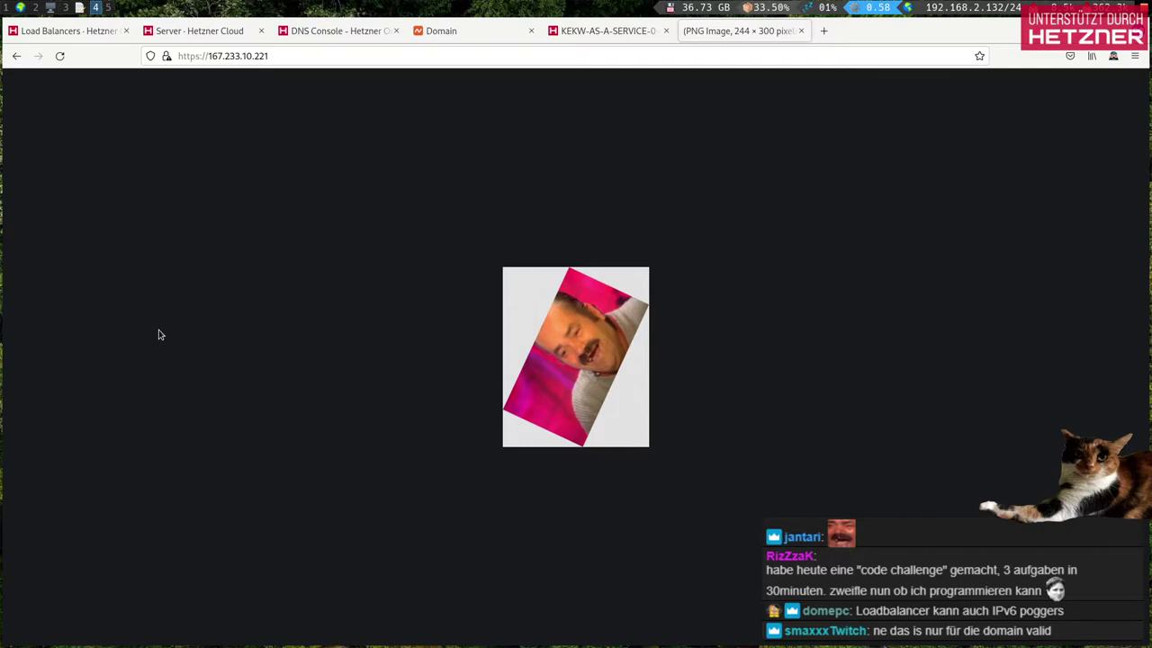
key("ctrl+w")
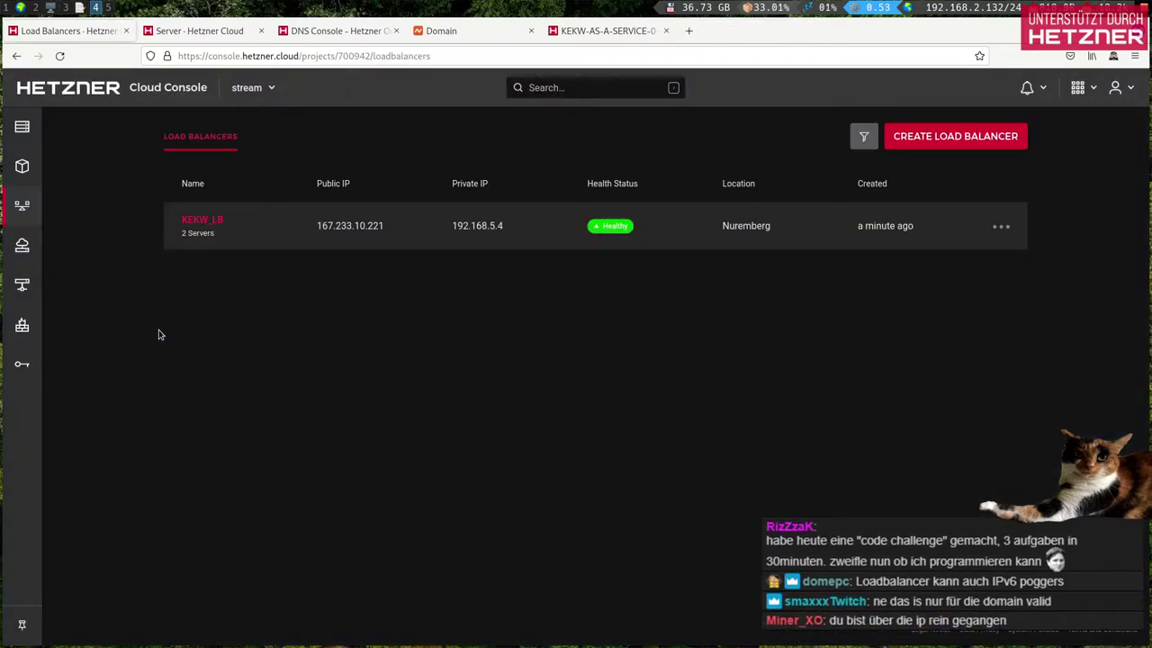
Step: Try to load kekw.services in a new browser tab, and check the KEKW_LB load balancer's overview
key("ctrl+t")
type("kekw.services")
key("Return")
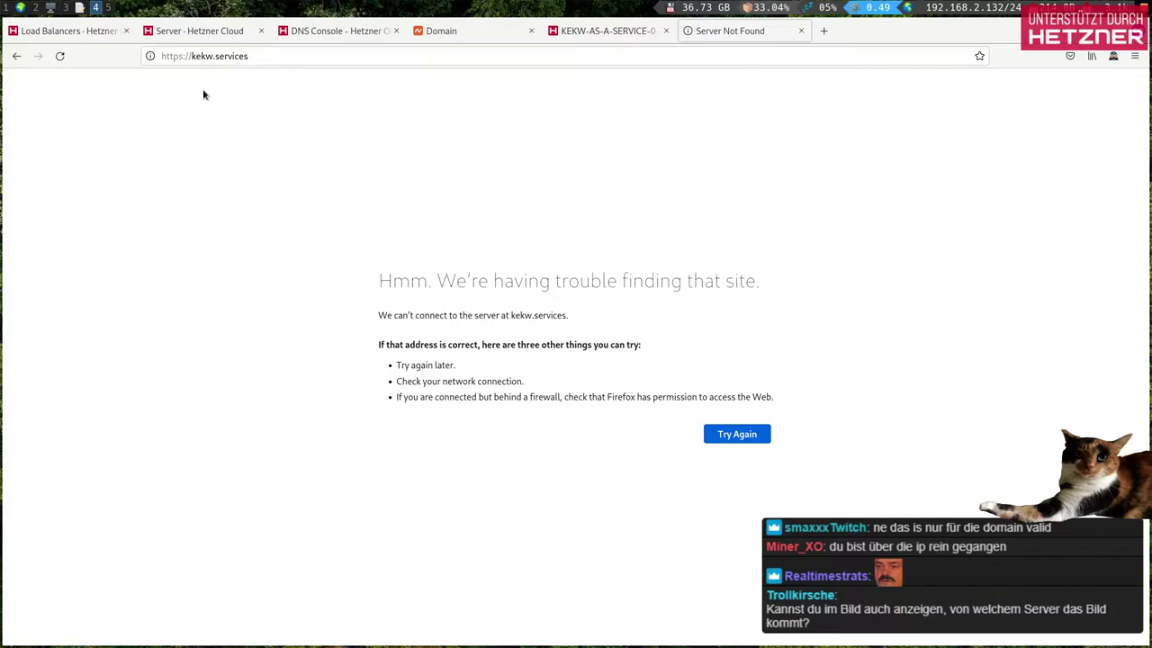
left_click(59, 56)
left_click_drag(284, 58, 191, 59)
left_click(271, 313)
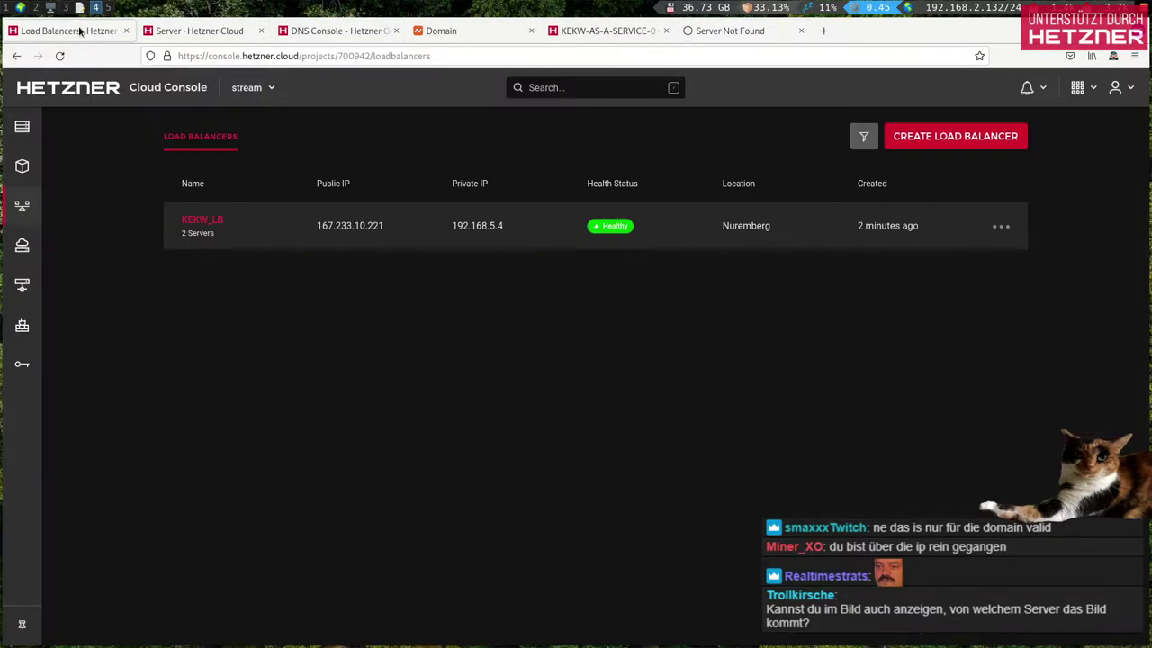
left_click(79, 30)
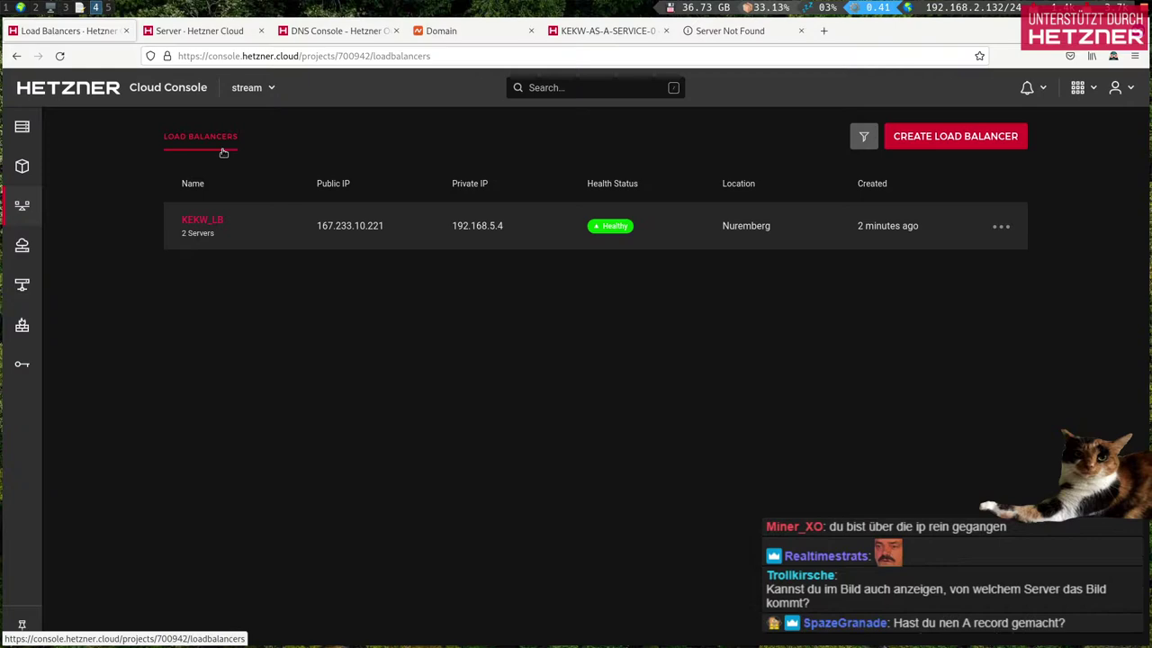
left_click(396, 232)
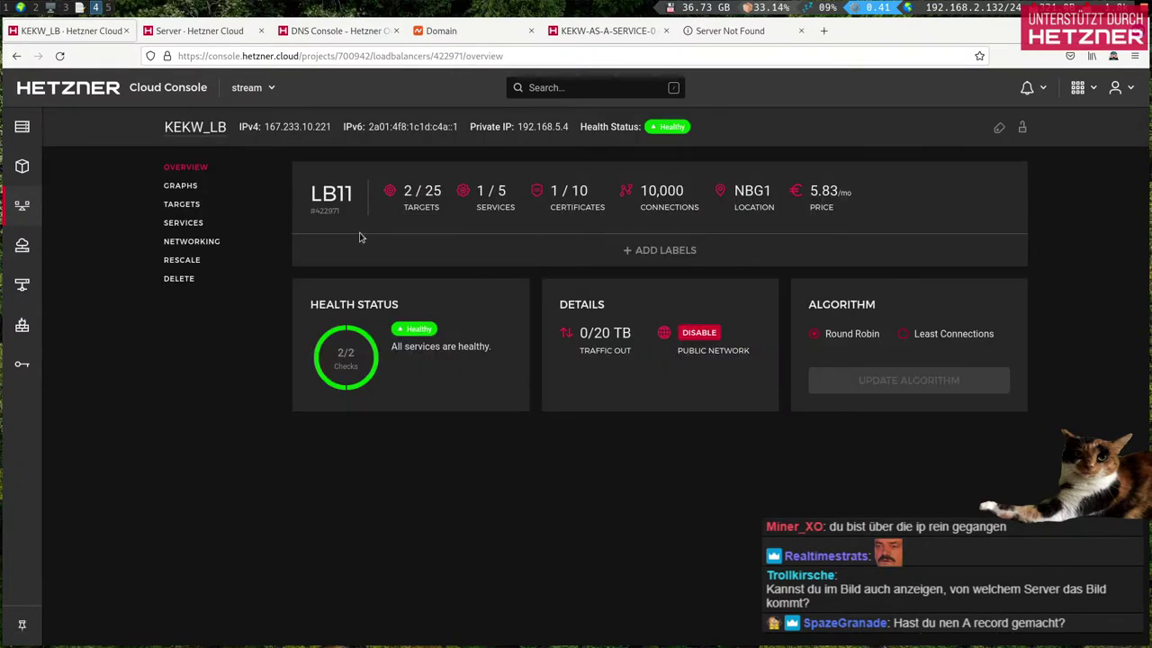
Step: Open the rescale options of the TESTSRV server and select the CPX21 plan
key("ctrl+Tab")
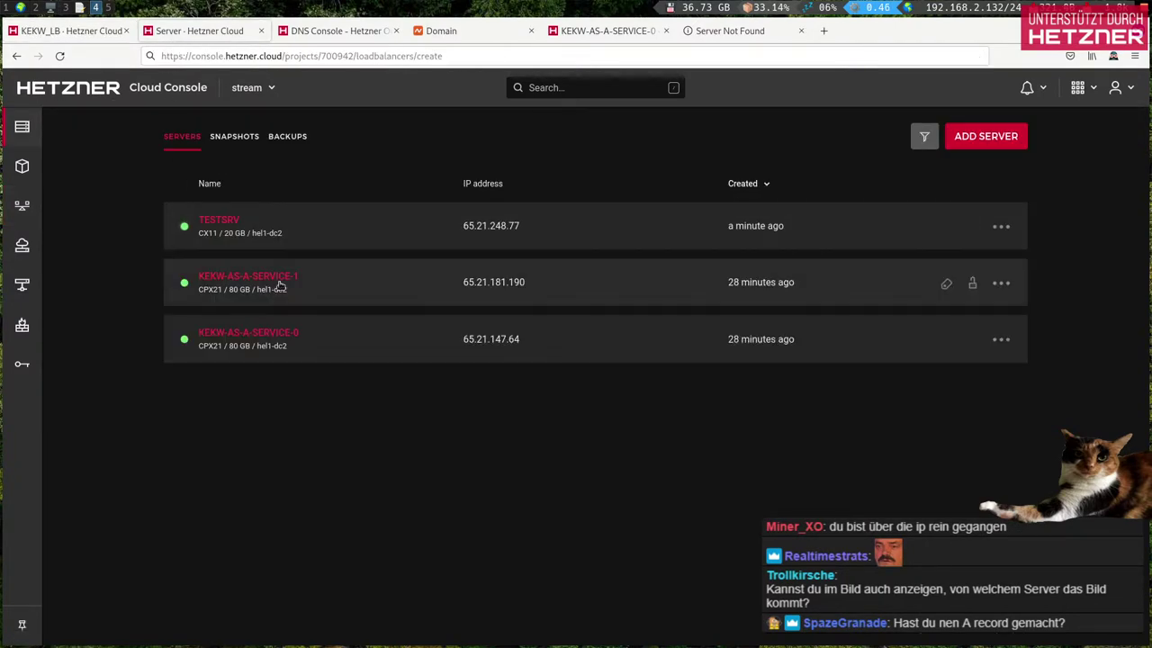
left_click(330, 224)
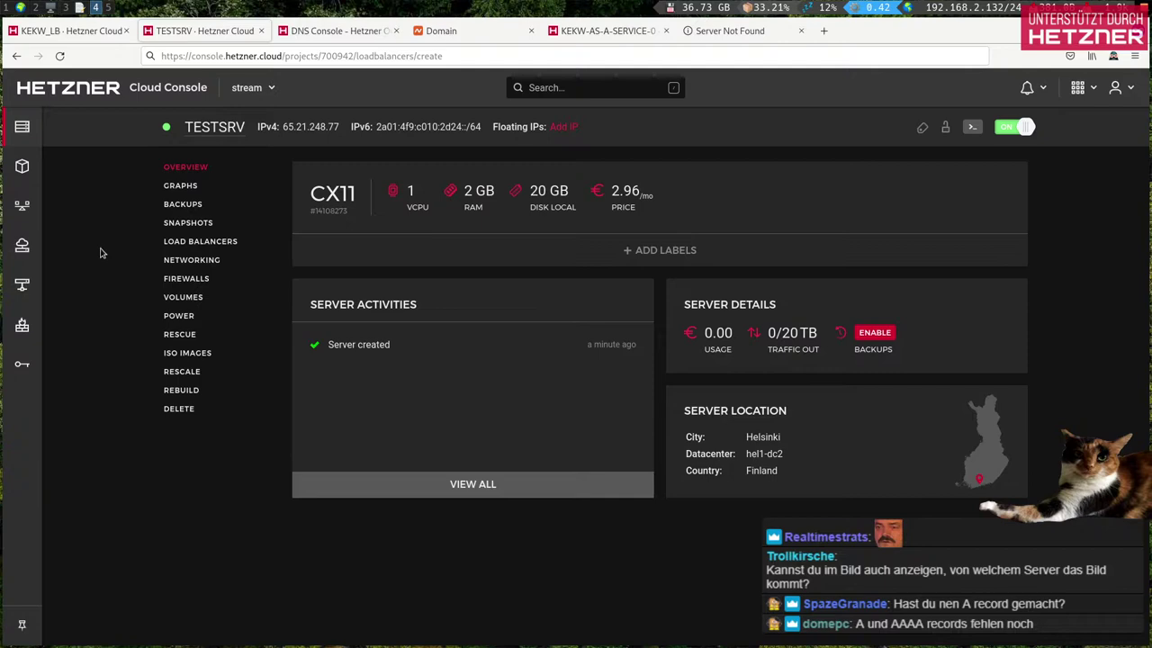
left_click(184, 372)
scroll(236, 406, "down", 5)
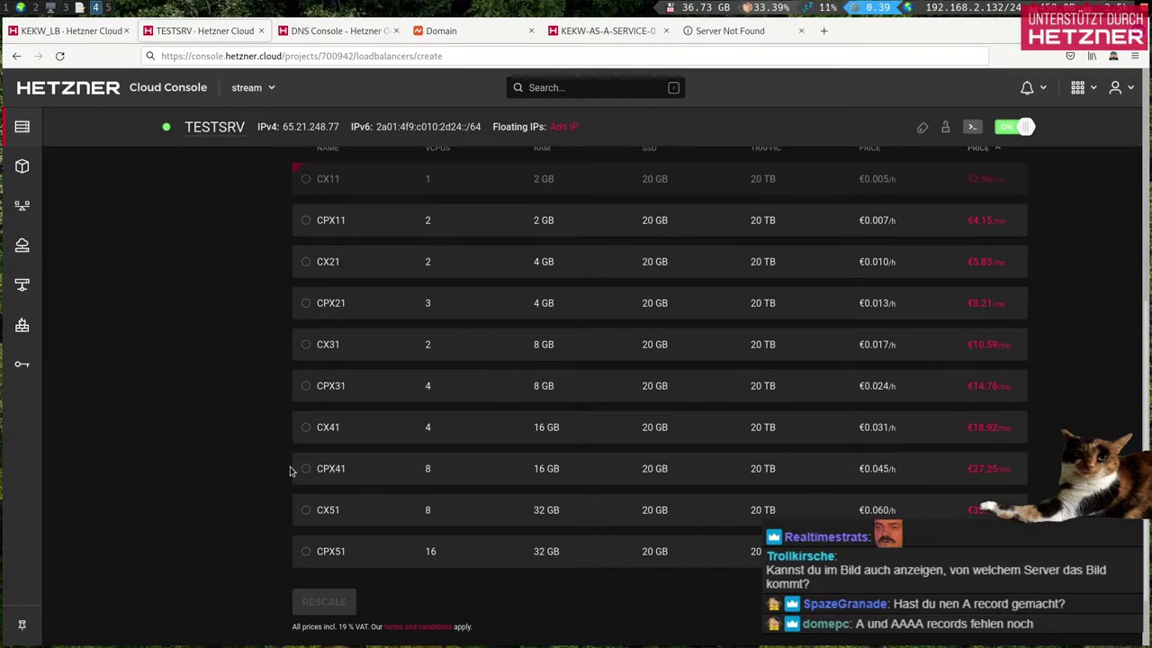
scroll(290, 470, "up", 1)
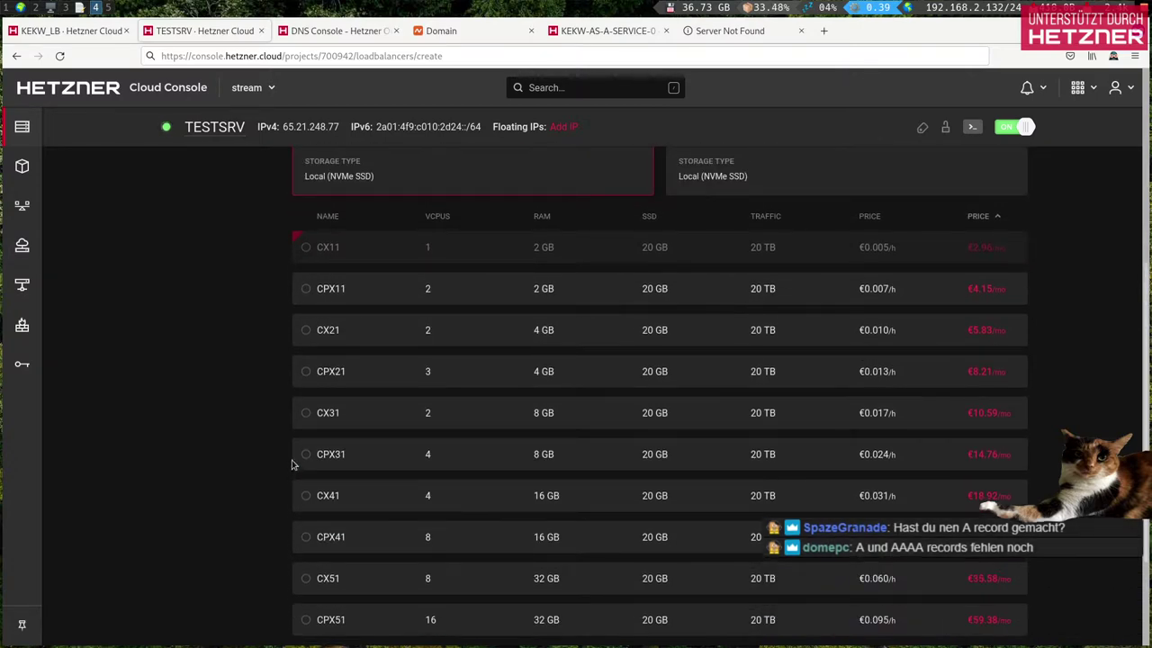
left_click(305, 374)
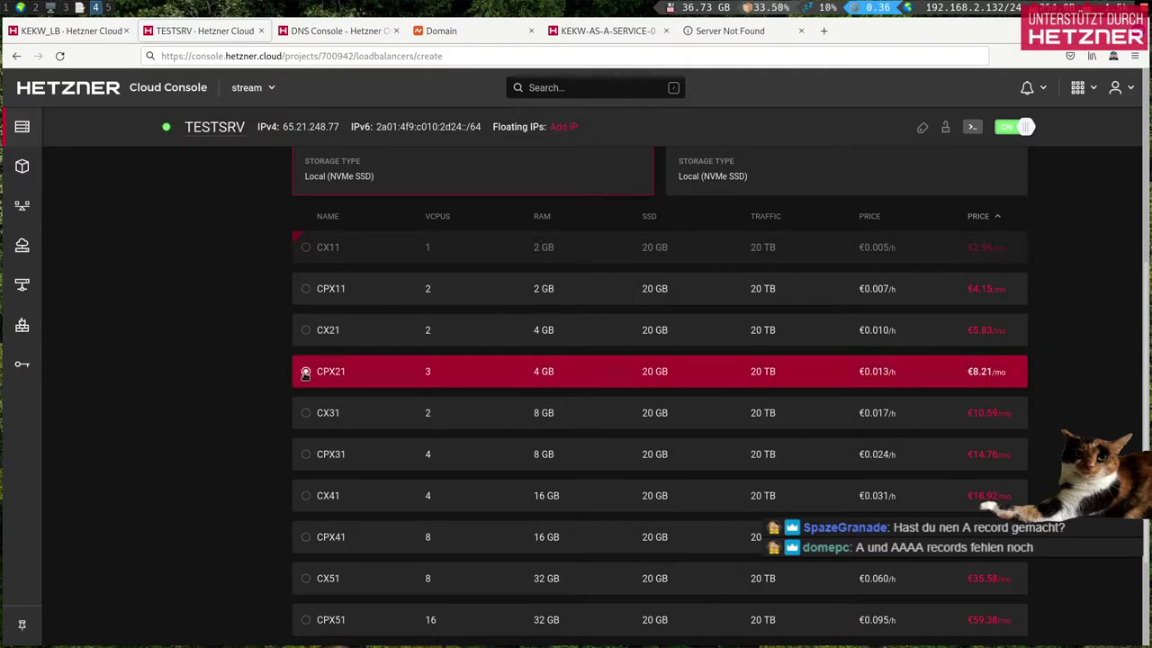
Step: Turn off the CPU and RAM only option to compare the plans' SSD sizes, and turn it back on
scroll(179, 395, "up", 5)
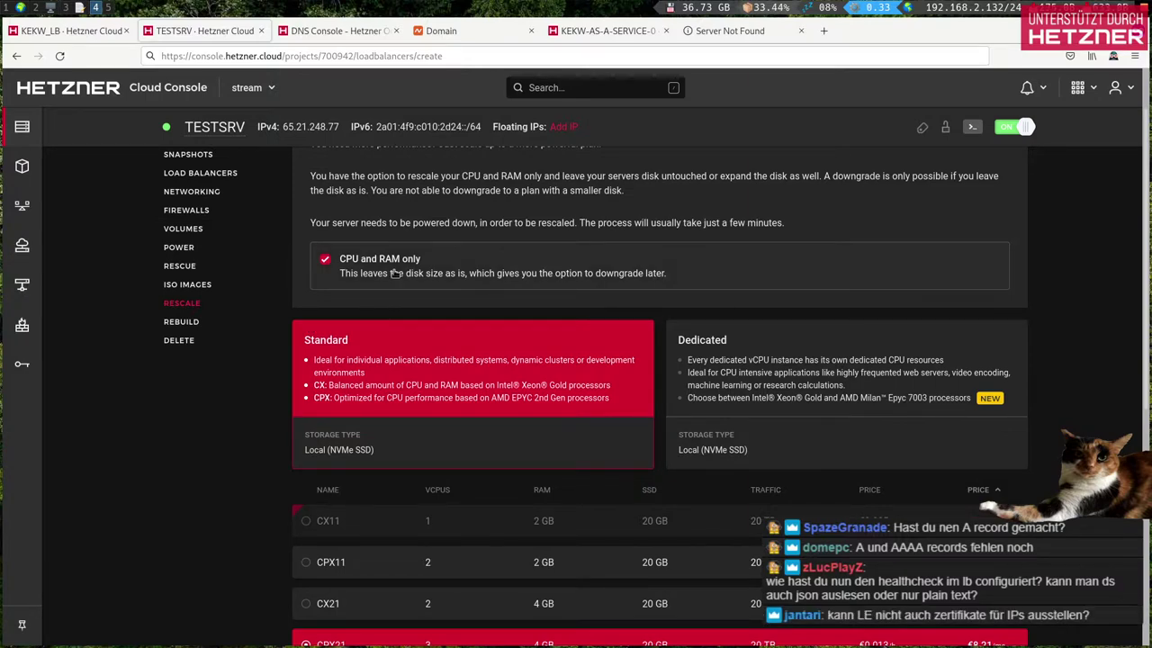
scroll(236, 479, "down", 3)
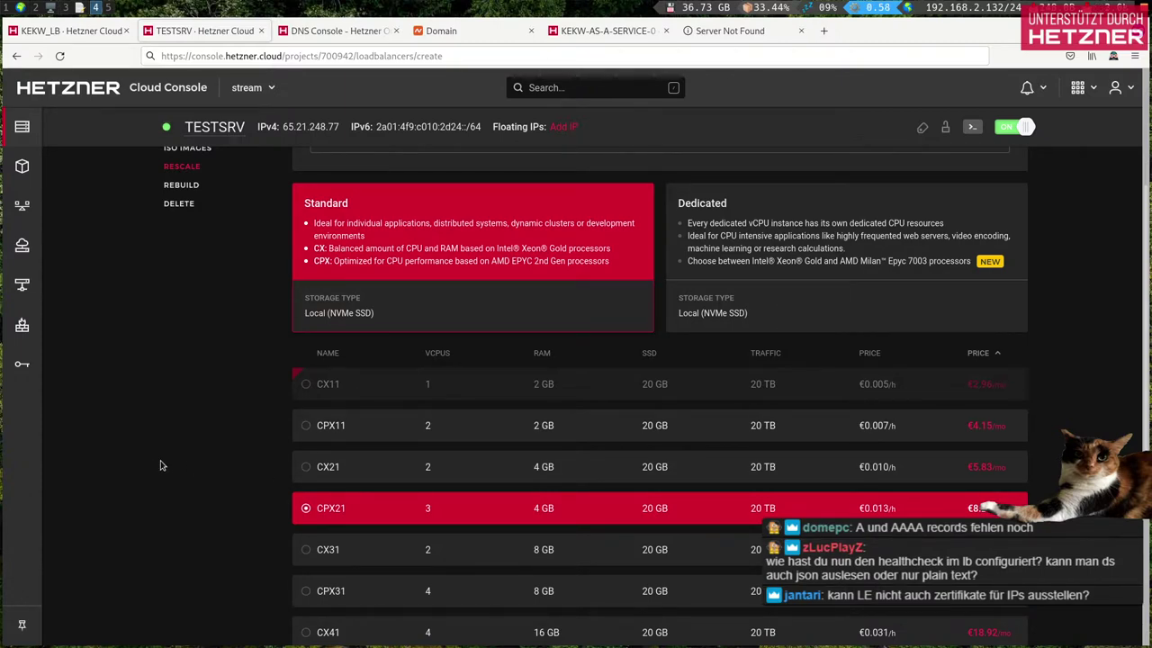
scroll(162, 466, "down", 3)
scroll(162, 465, "up", 3)
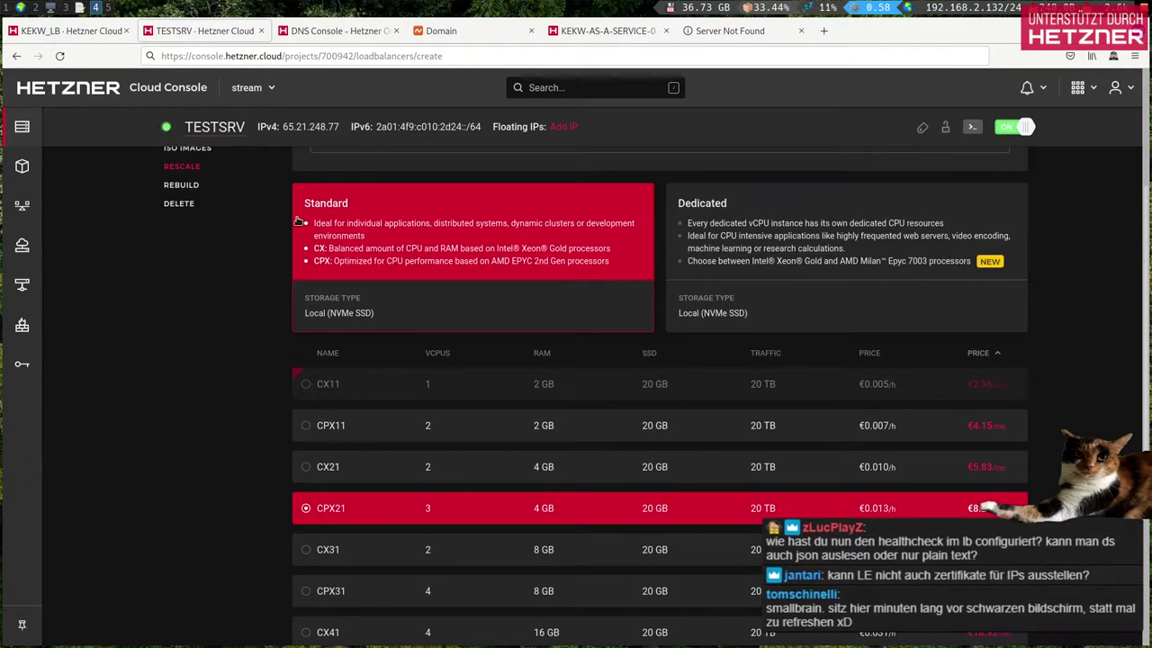
scroll(306, 230, "up", 5)
left_click(325, 261)
scroll(558, 422, "down", 7)
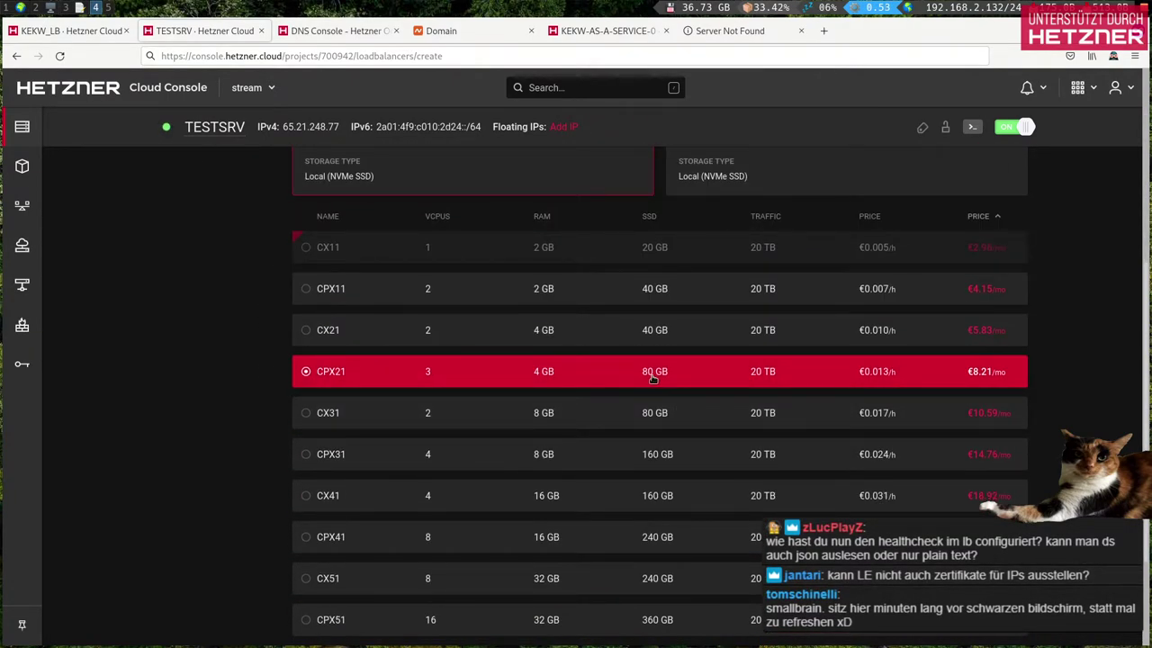
scroll(653, 378, "up", 2)
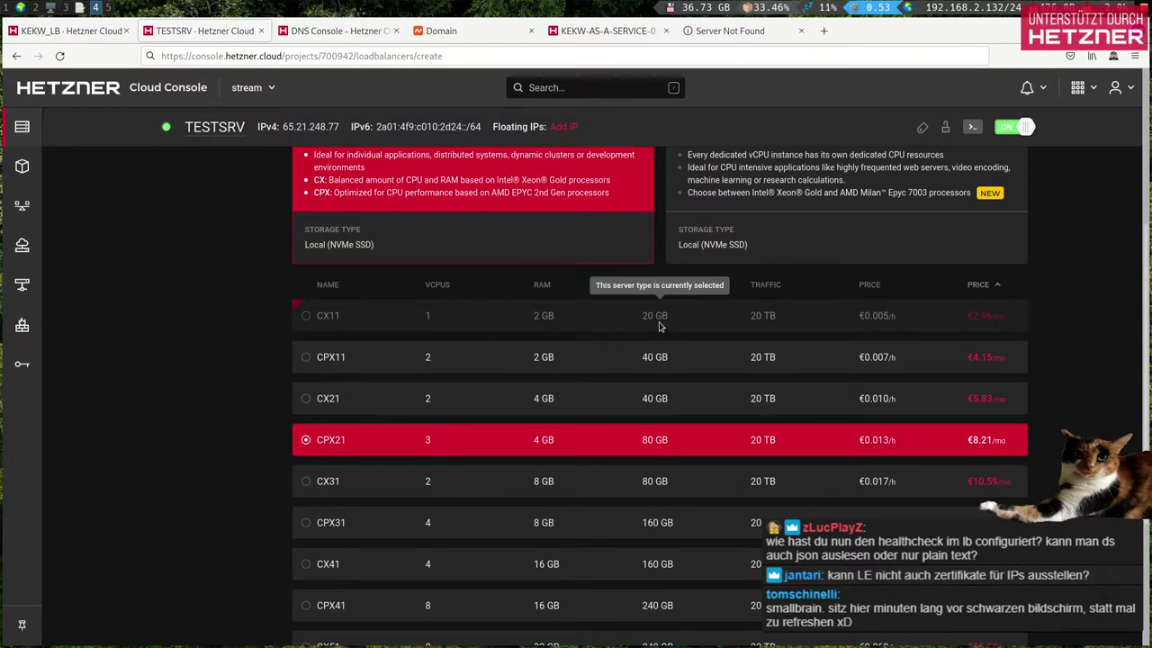
scroll(355, 327, "up", 6)
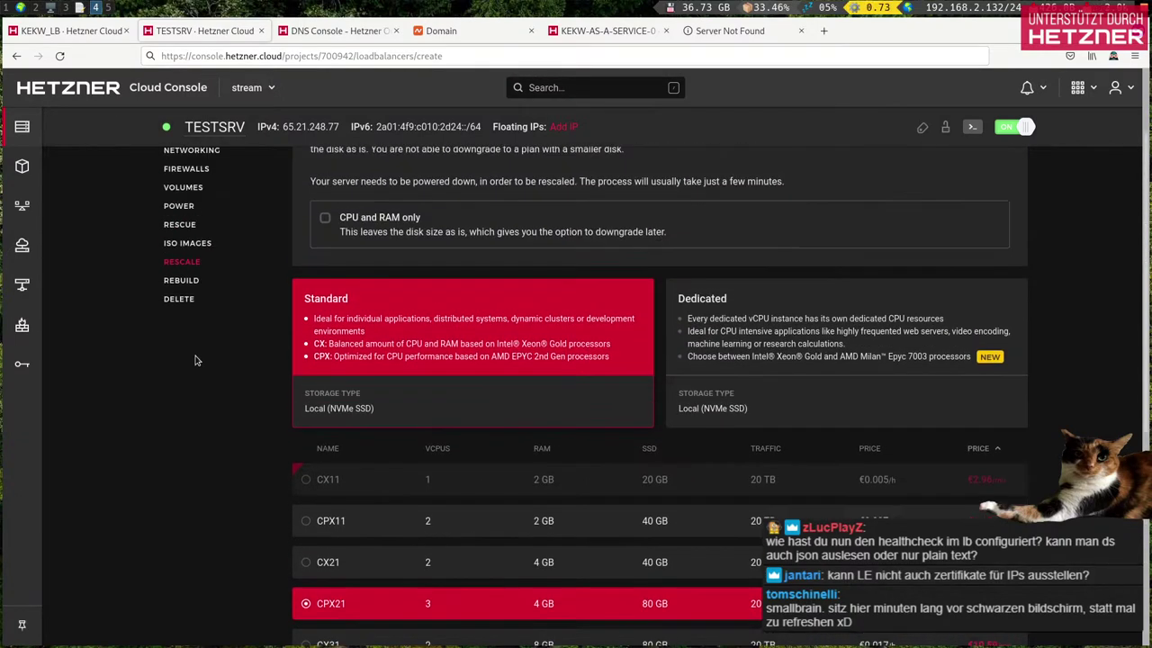
left_click(326, 329)
scroll(326, 360, "down", 10)
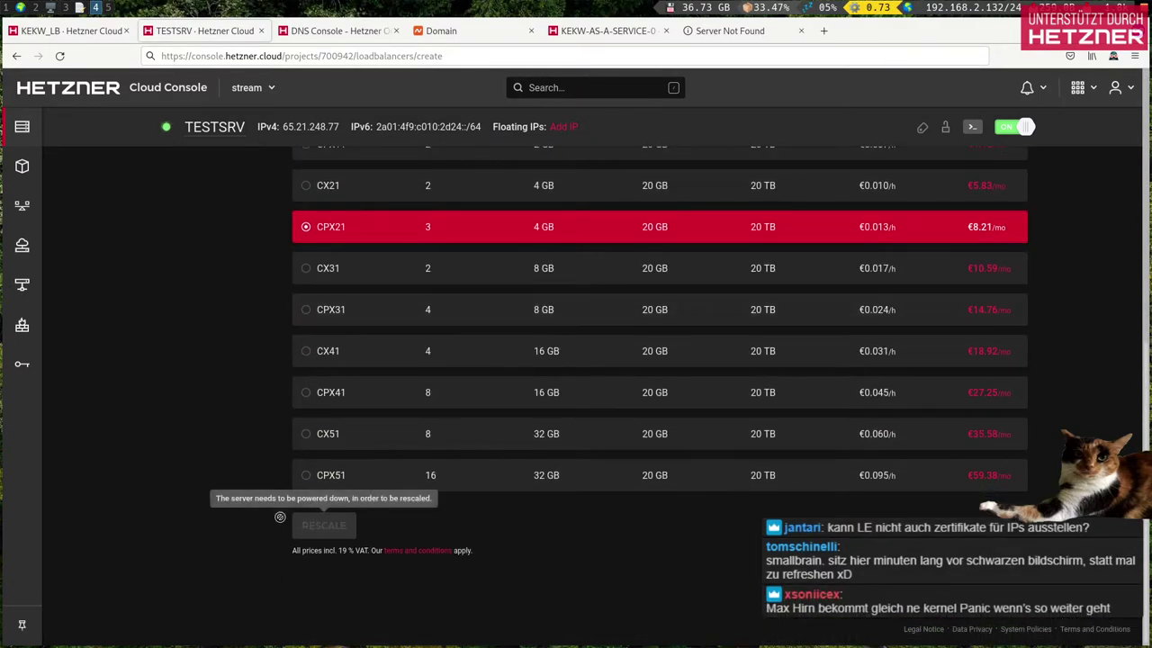
Step: Power off the TESTSRV server in preparation for rescaling
scroll(279, 517, "up", 7)
left_click(1010, 128)
left_click(702, 425)
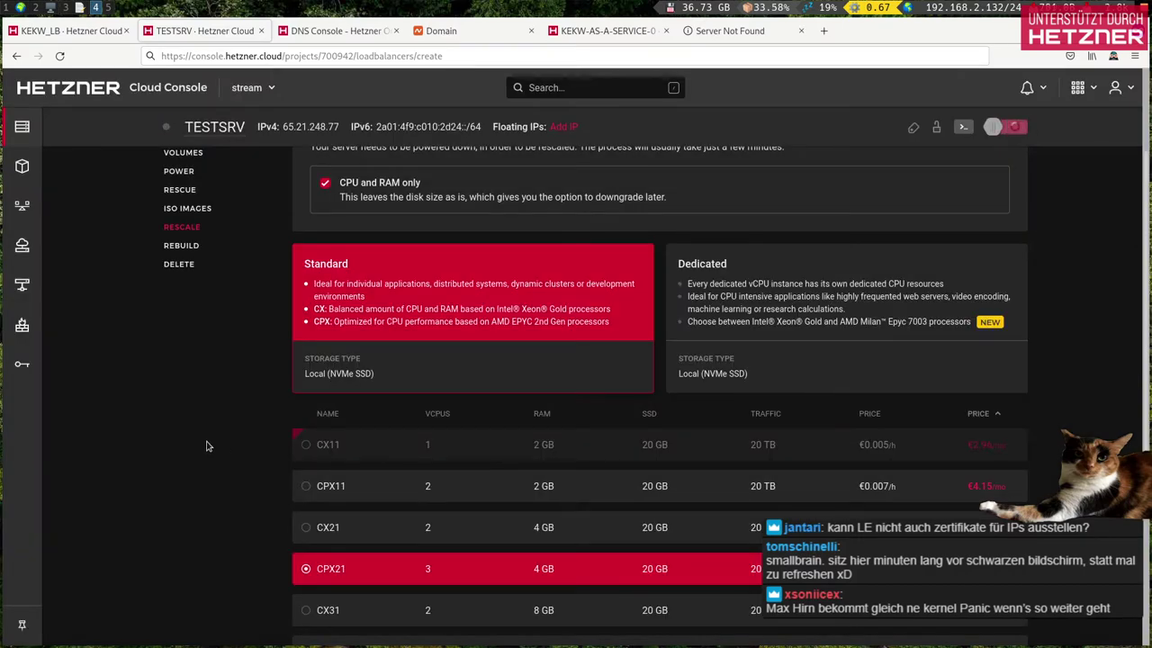
Step: Start rescaling TESTSRV to the selected CPX21 plan and return to the server list
scroll(206, 446, "down", 5)
left_click(323, 526)
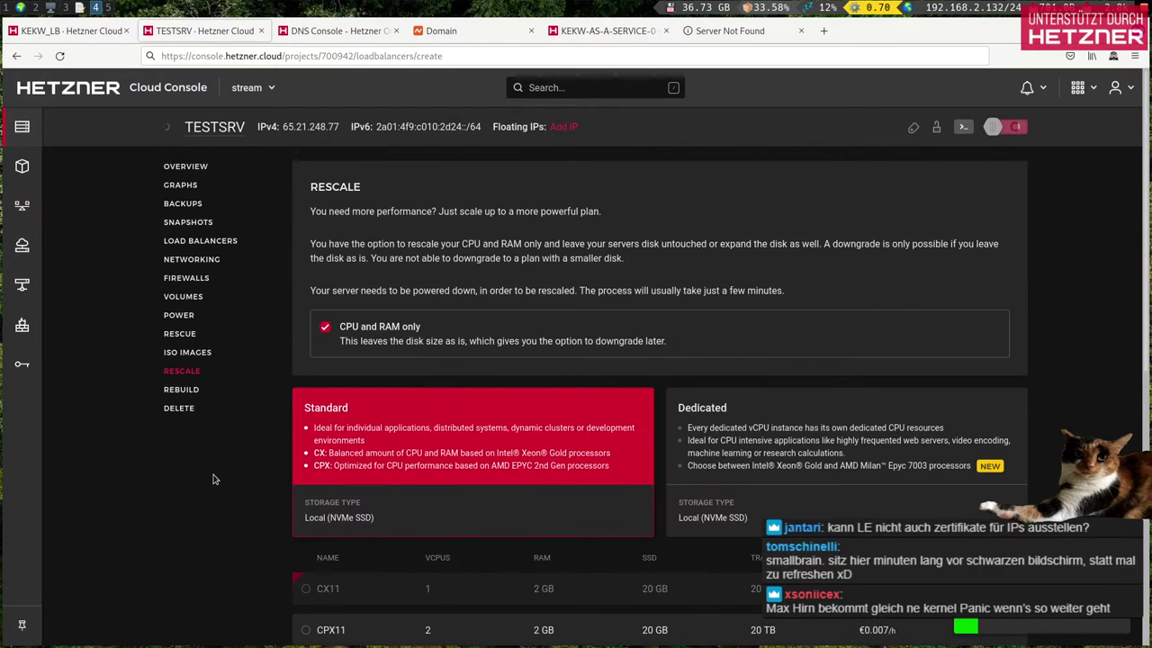
left_click(52, 126)
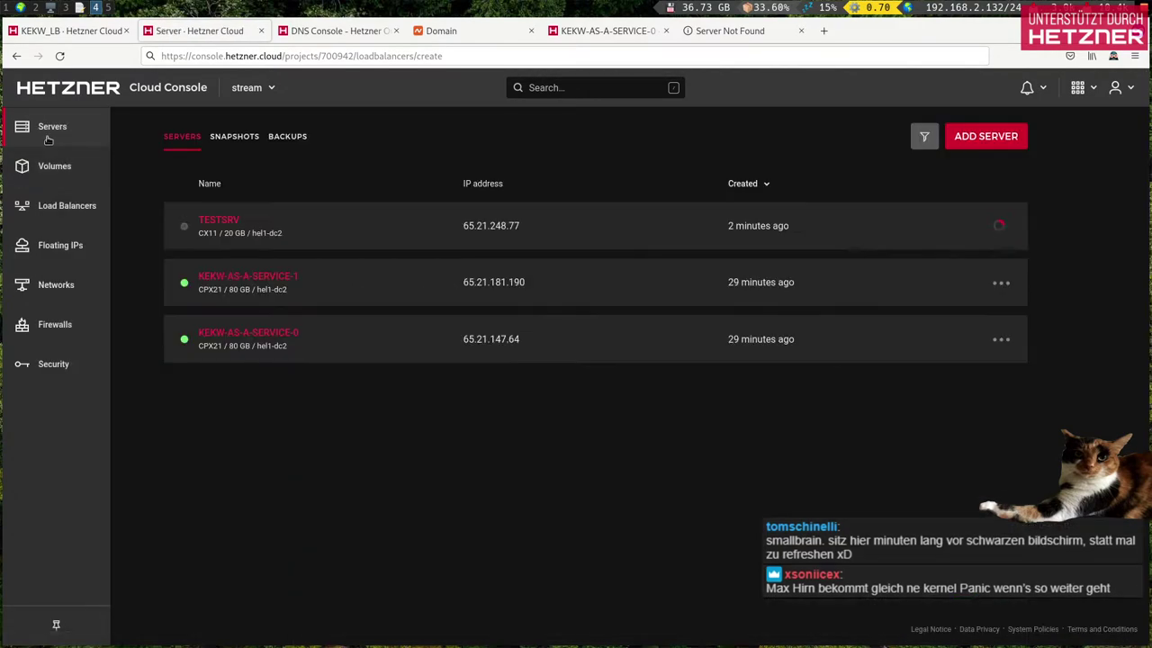
Step: Check TESTSRV's rescaling in the server list and look at the kekw.services page
left_click(272, 232)
left_click(45, 126)
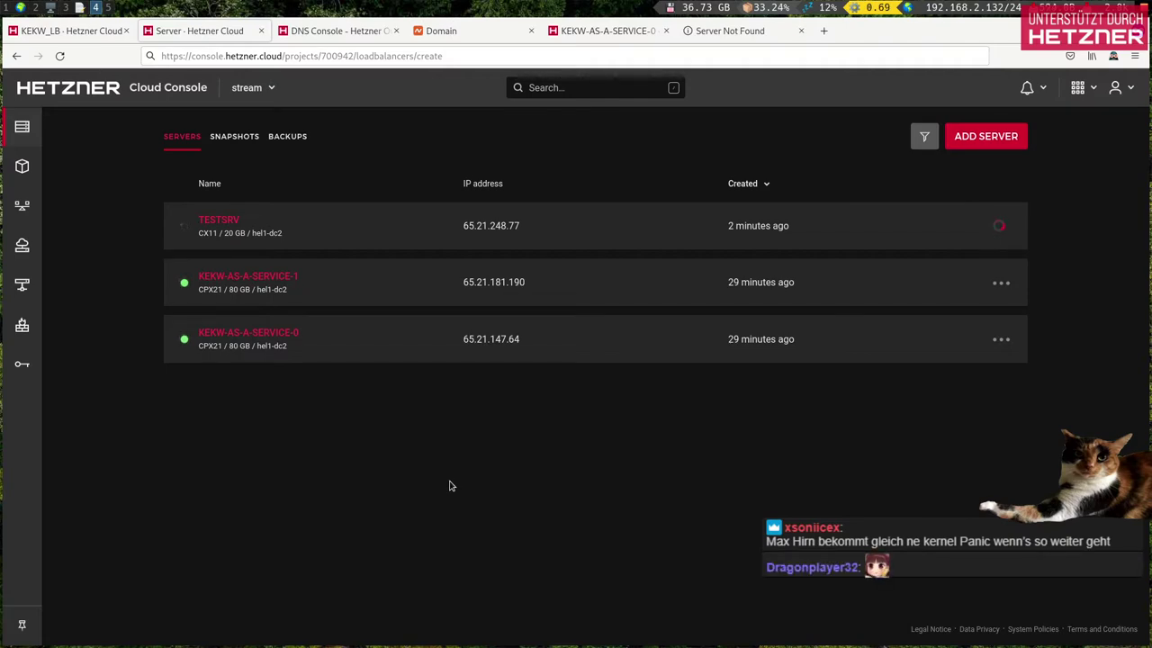
left_click(730, 30)
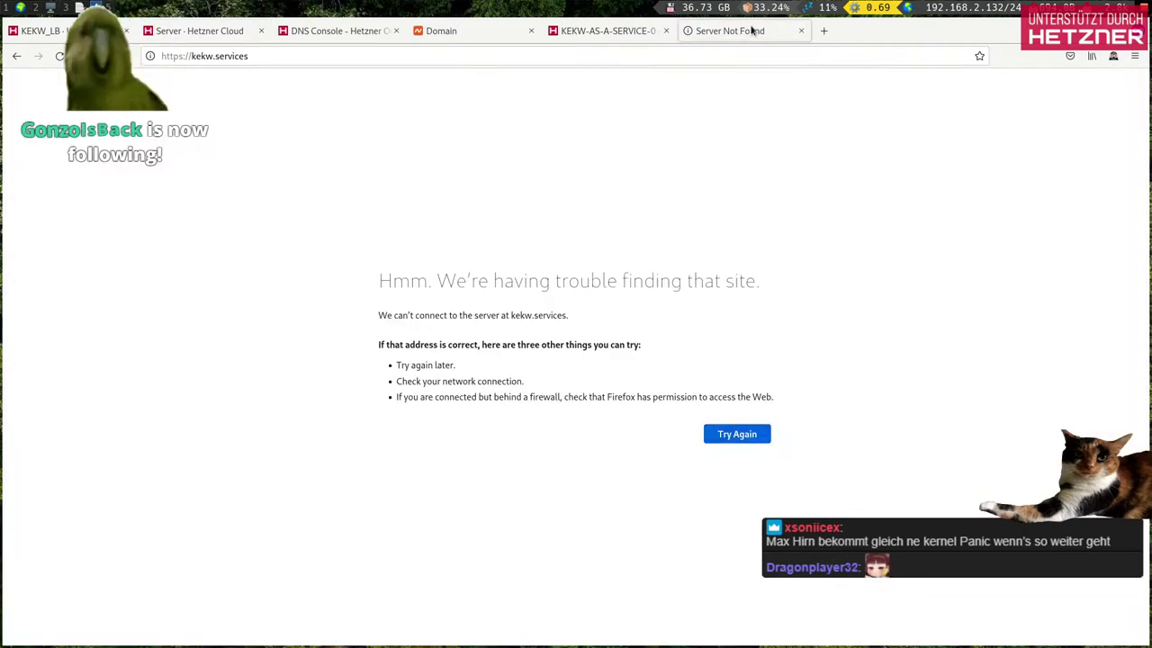
Step: Enter the KEKW_LB load balancer's IPv4 address 167.233.10.221 as the value of a new A record for kekw.services
left_click(63, 30)
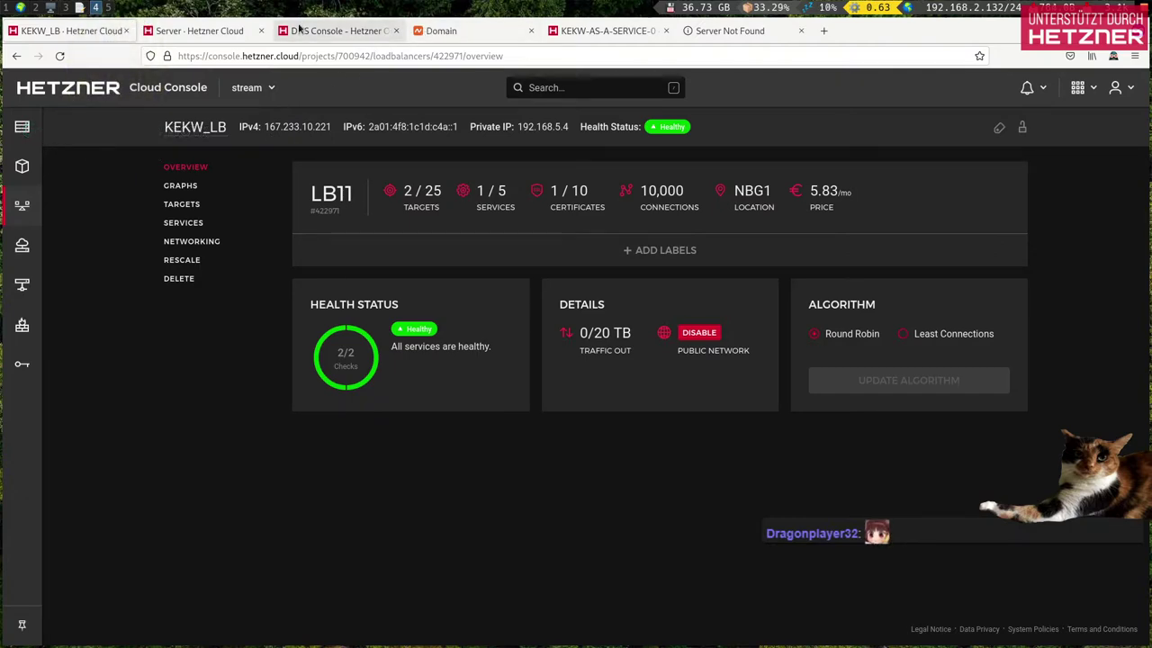
left_click(304, 30)
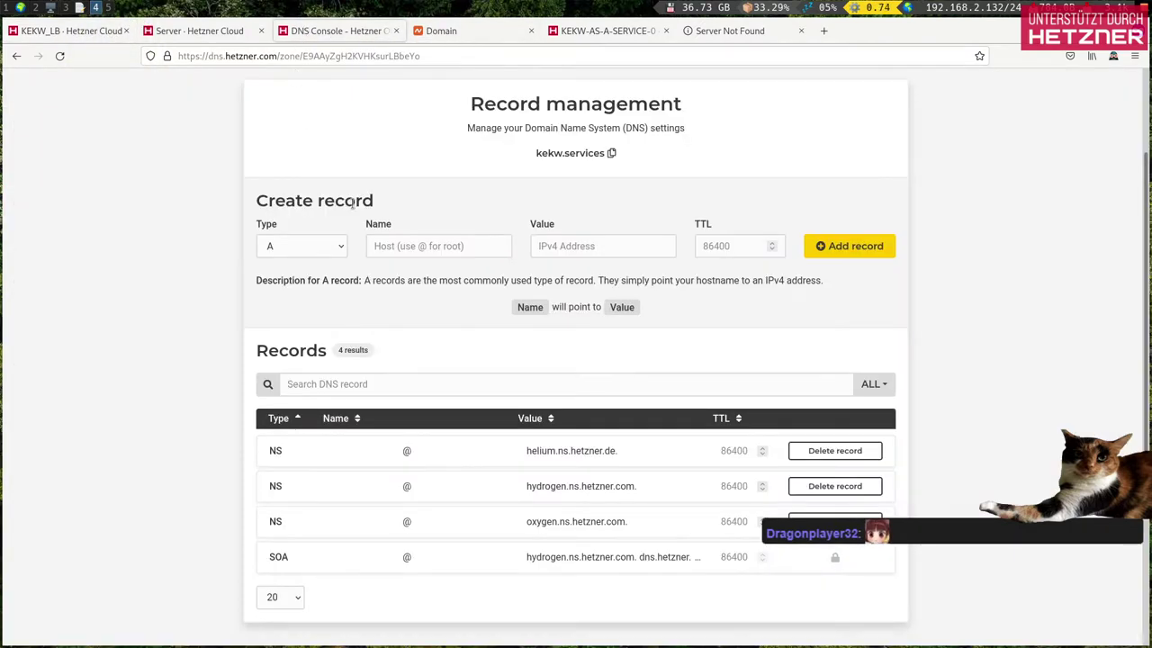
left_click(409, 245)
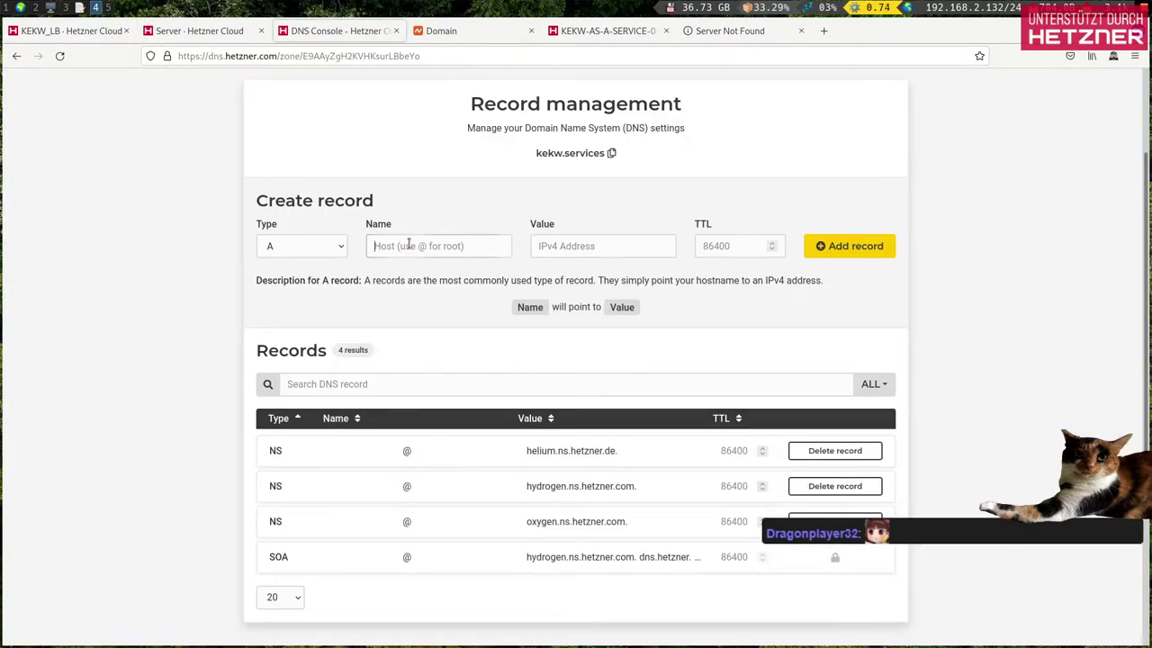
left_click(593, 245)
type("167.233.10.221")
key("ctrl+a")
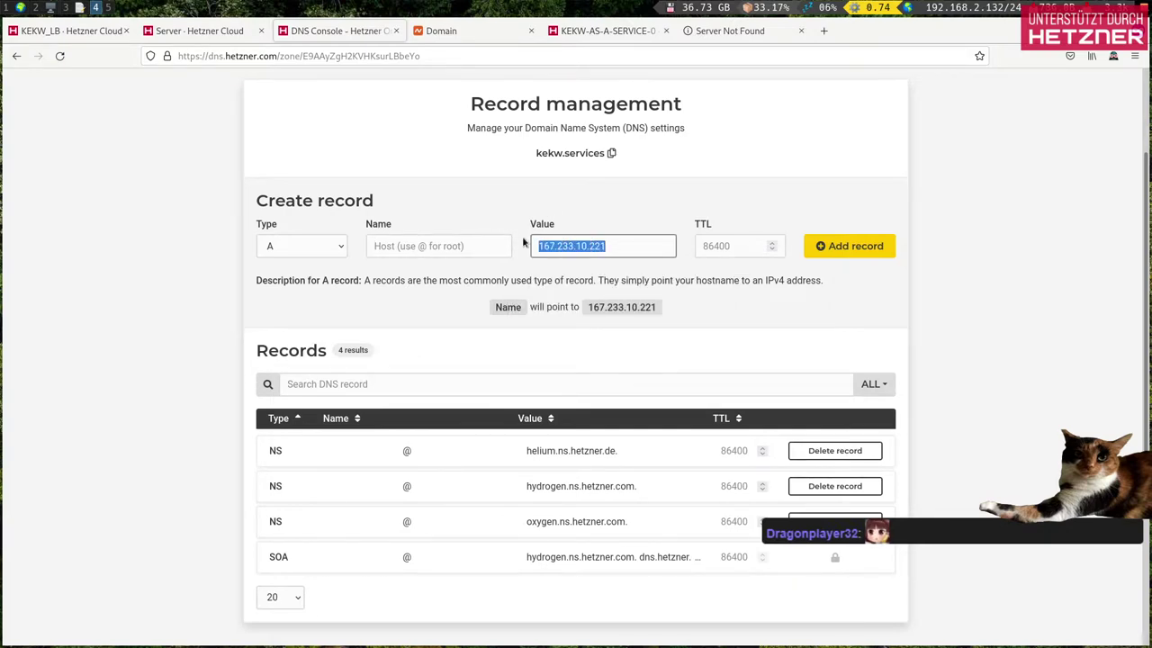
key("End")
key("ctrl+a")
left_click(460, 206)
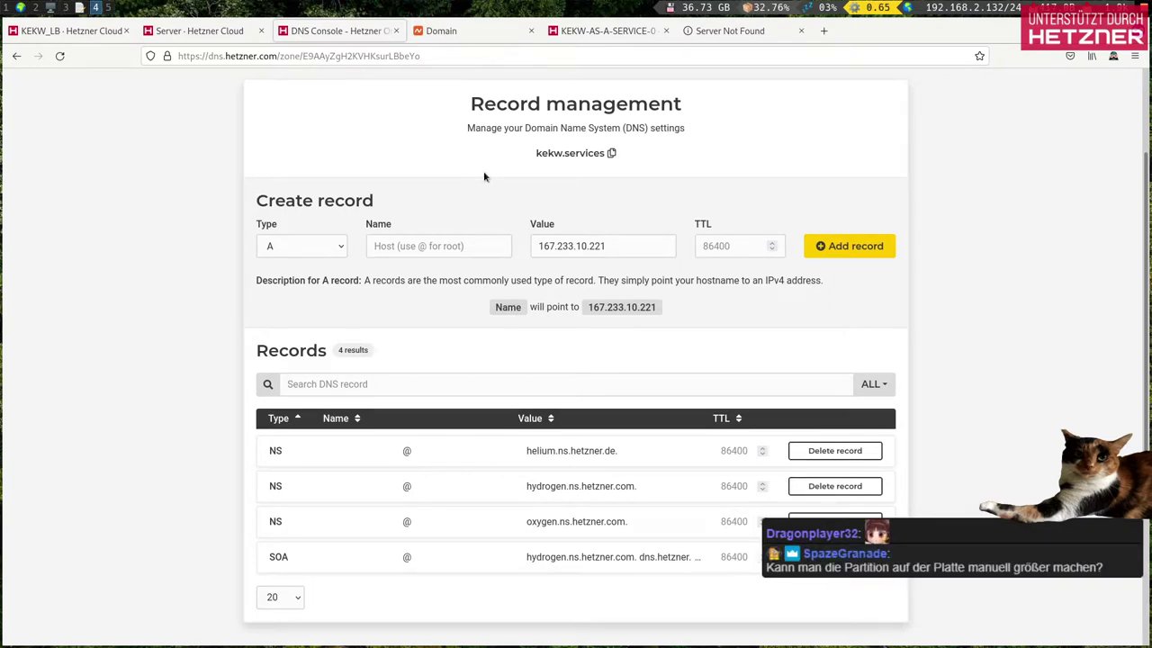
Step: Try kekw and * as the new A record's name, and clear the name
left_click(433, 241)
type("kekw")
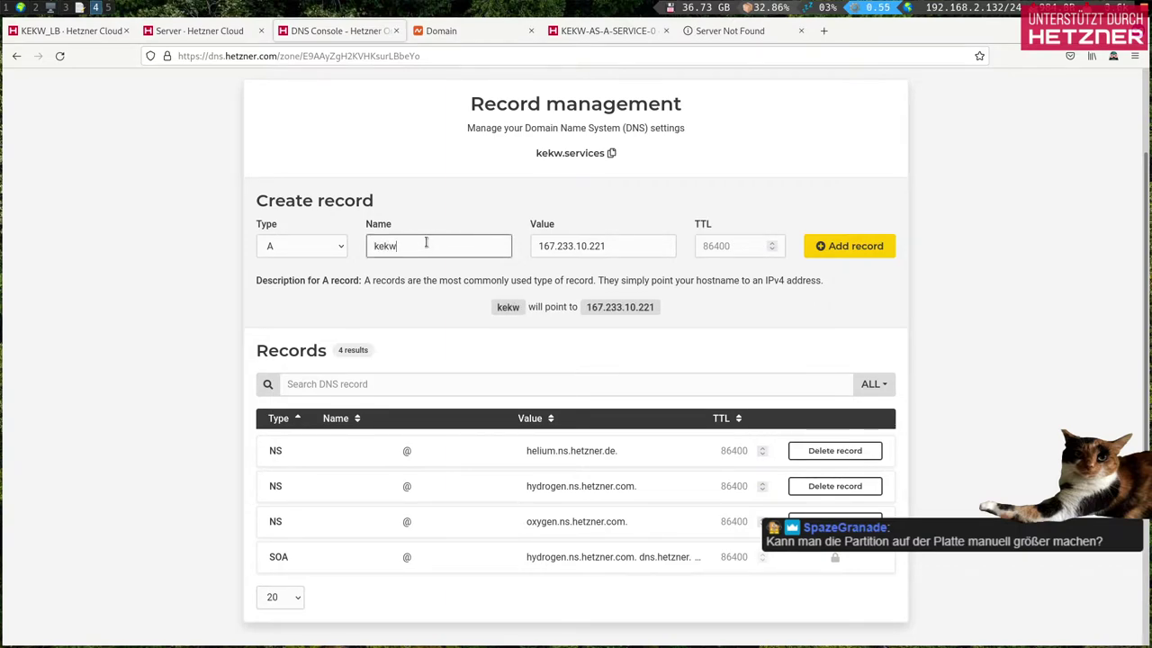
scroll(426, 243, "up", 3)
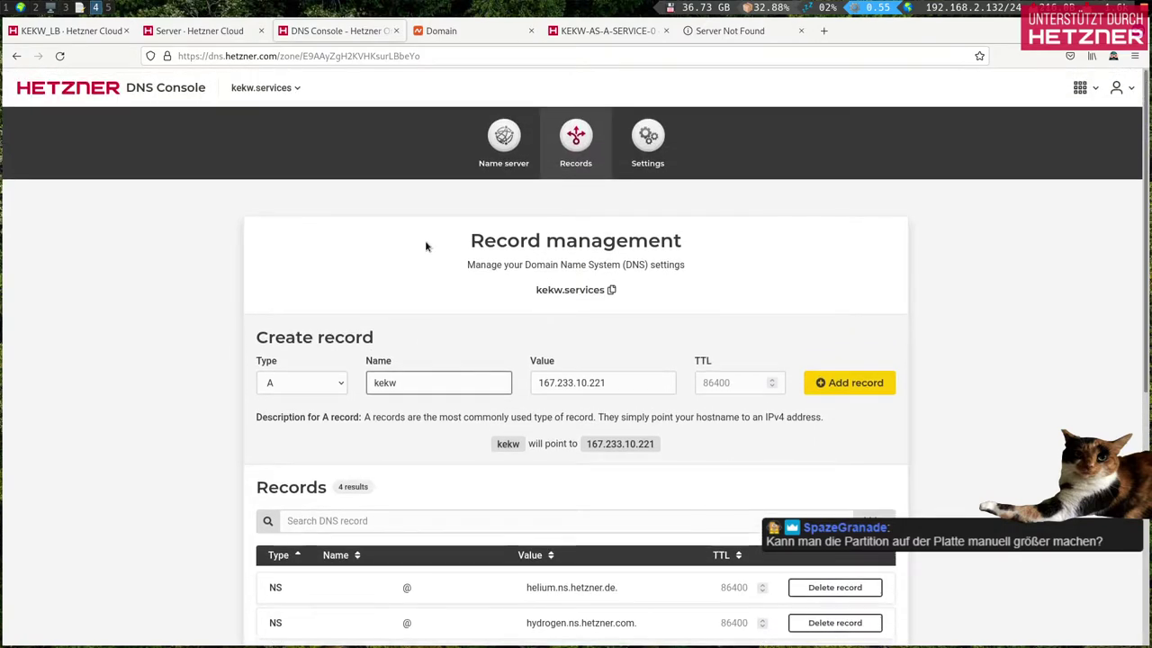
left_click_drag(407, 385, 367, 382)
type("*")
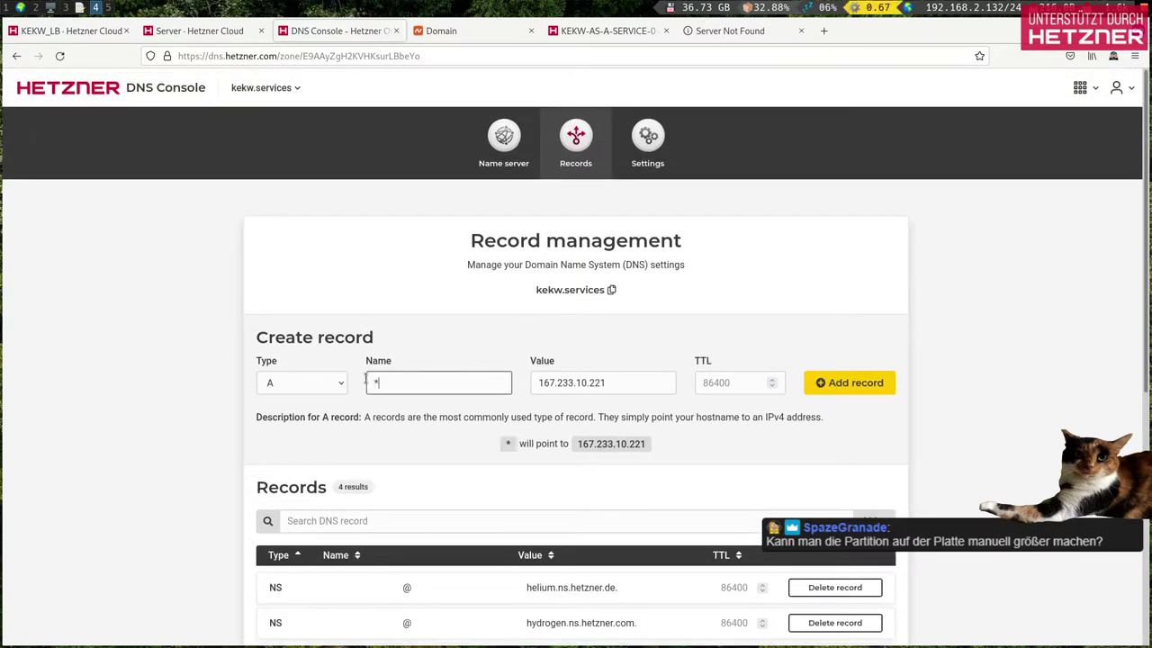
key("BackSpace")
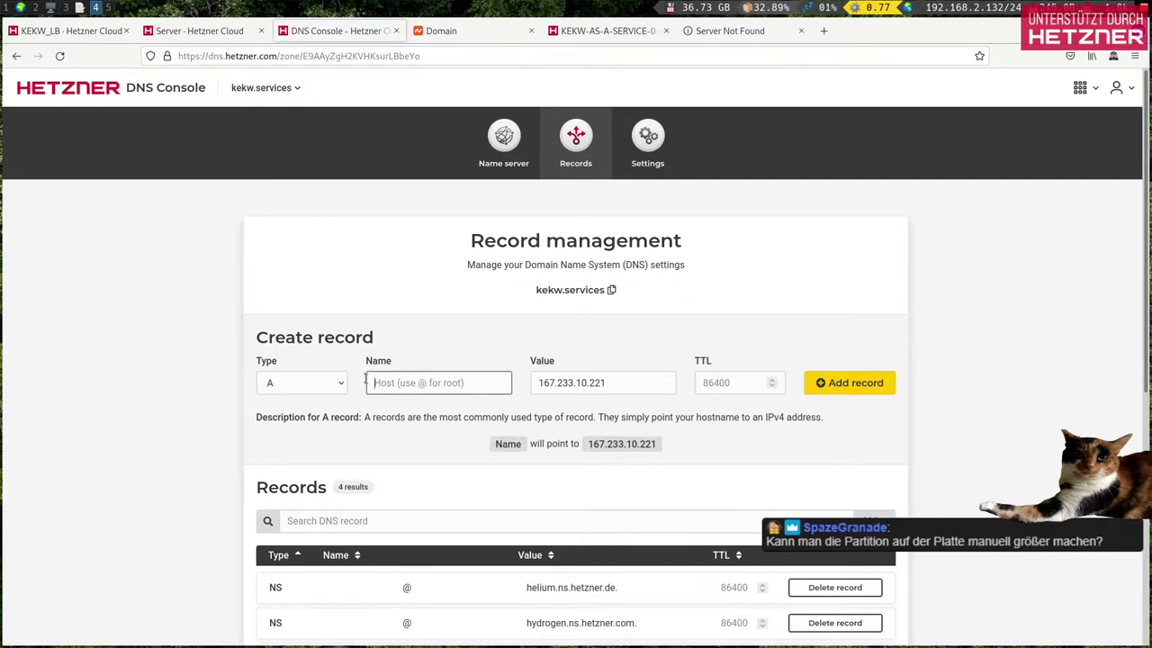
Step: Name the A record @ for the domain root, add it to the zone, and view the records list
type("@")
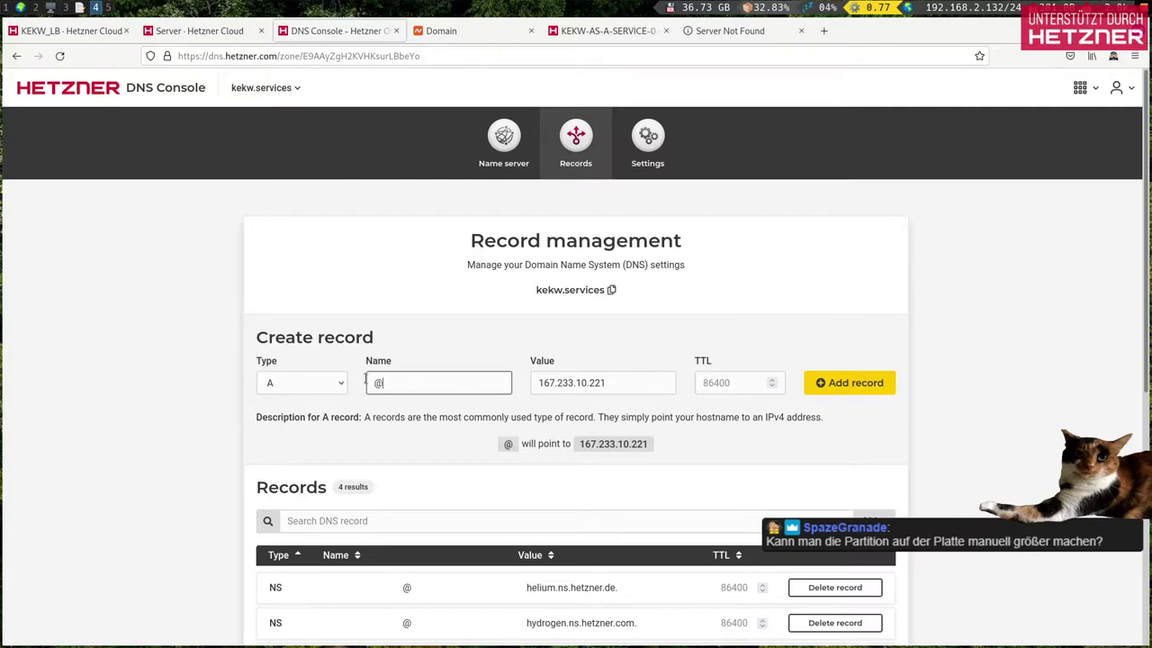
left_click(452, 349)
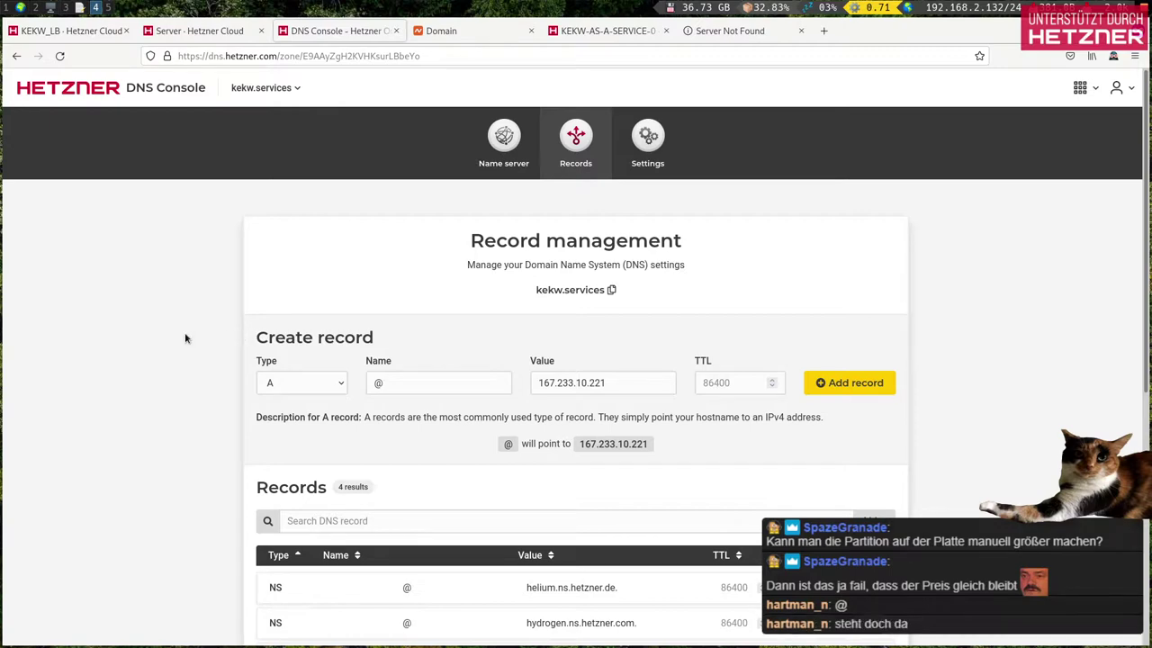
scroll(183, 336, "down", 1)
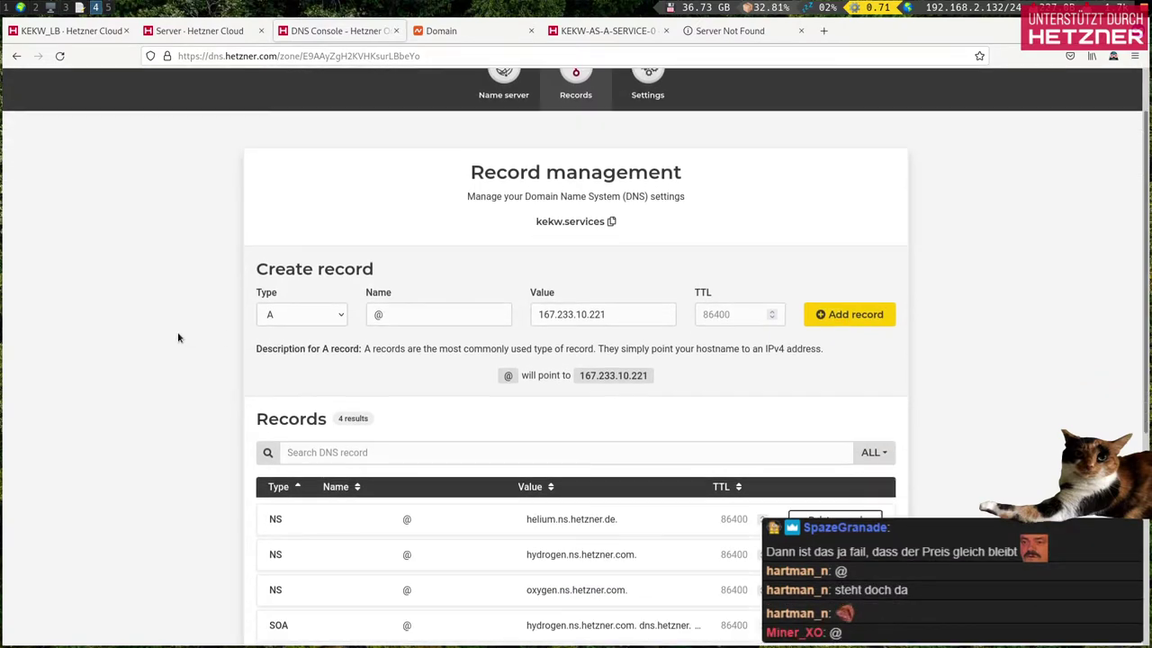
left_click(846, 317)
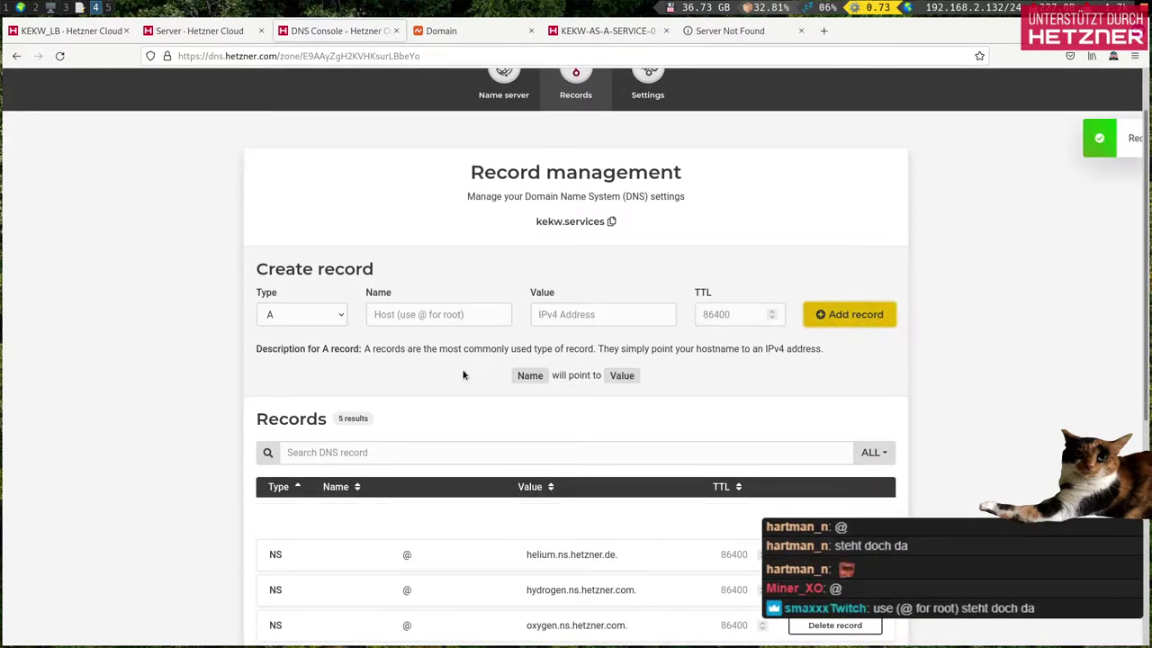
scroll(184, 447, "down", 4)
scroll(184, 447, "up", 2)
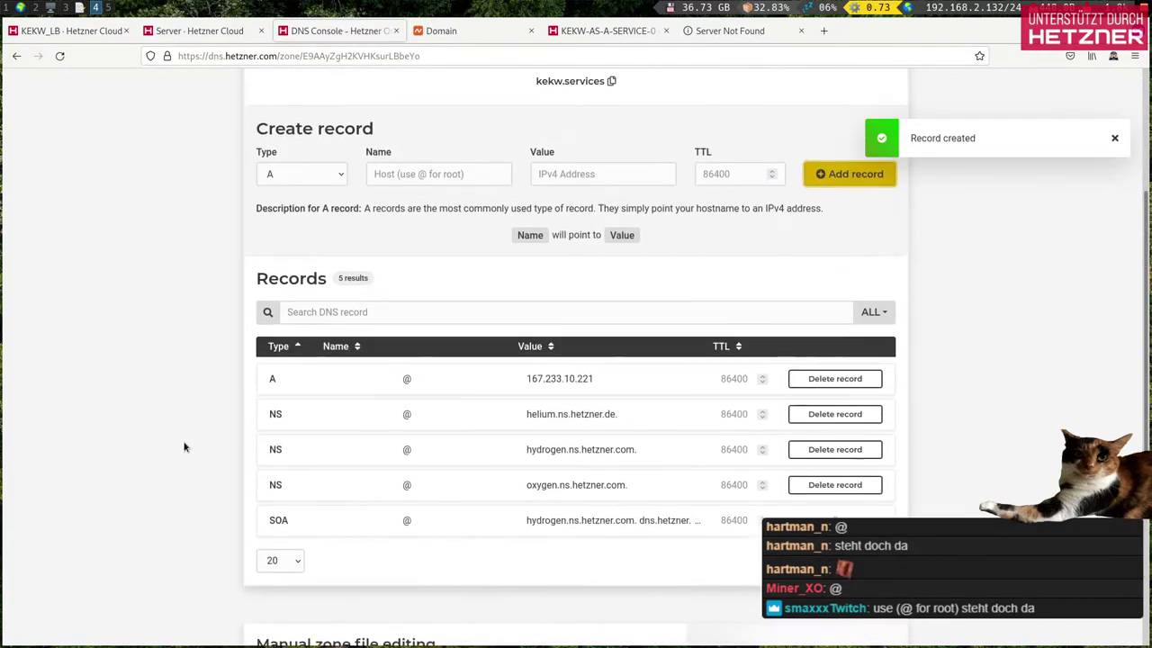
Step: Switch to the terminal and ping kekw.services repeatedly to test whether the domain resolves
left_click(734, 31)
key("super+2")
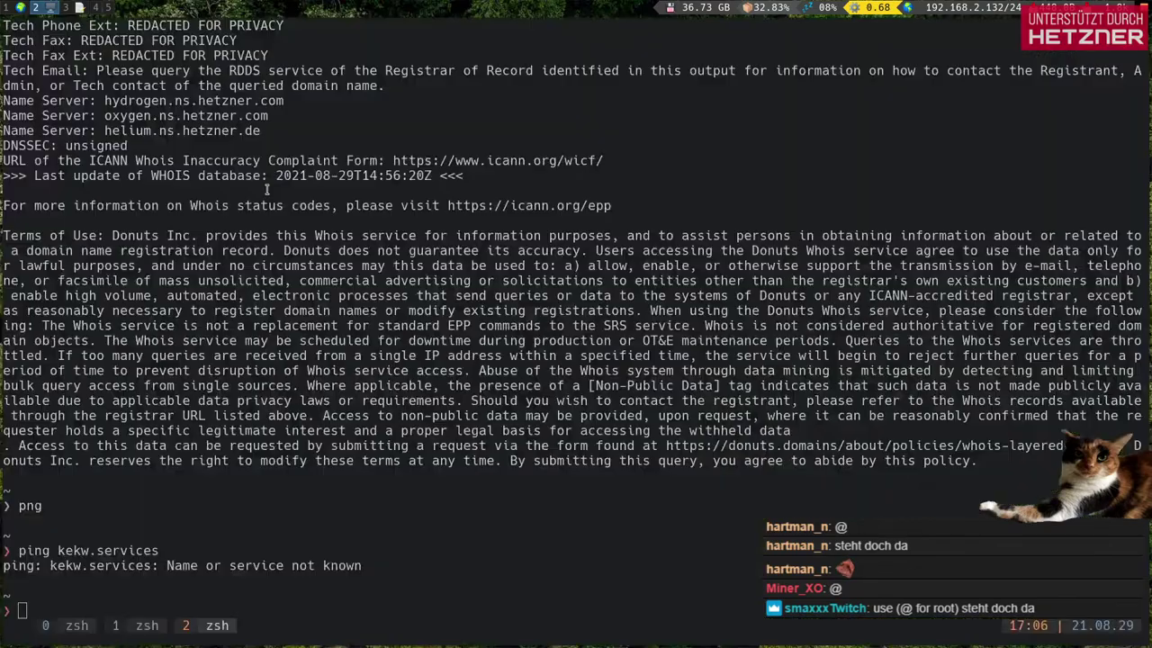
key("ctrl+r")
type("pi")
key("Return")
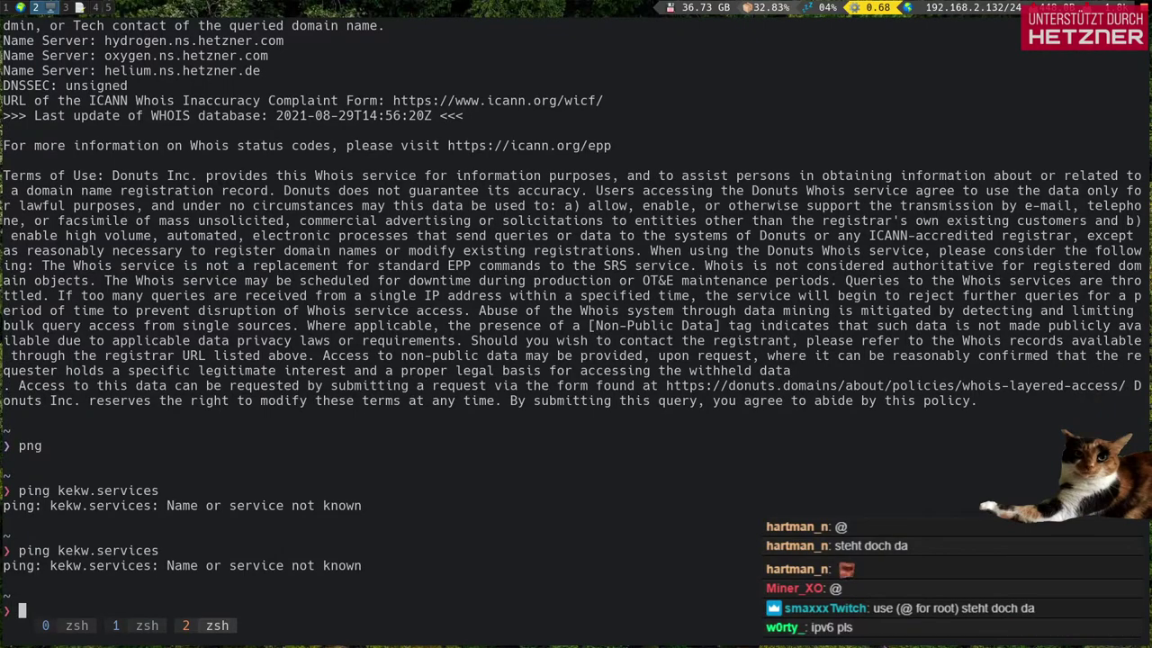
key("Up")
key("Return")
key("Up")
key("Return")
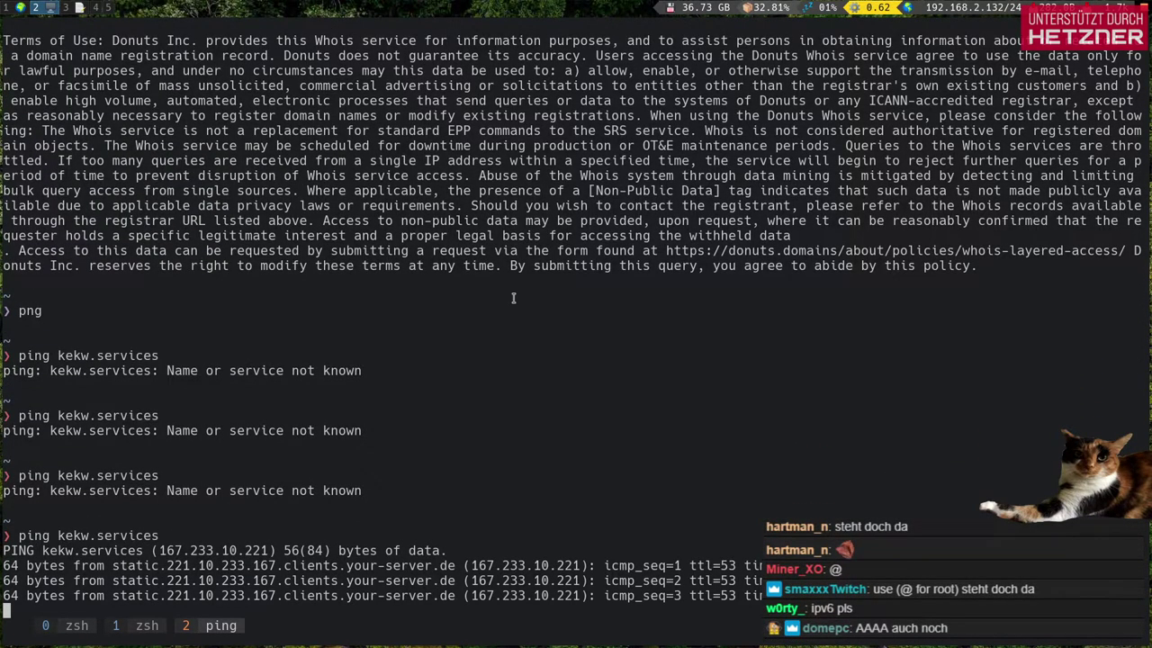
key("super+1")
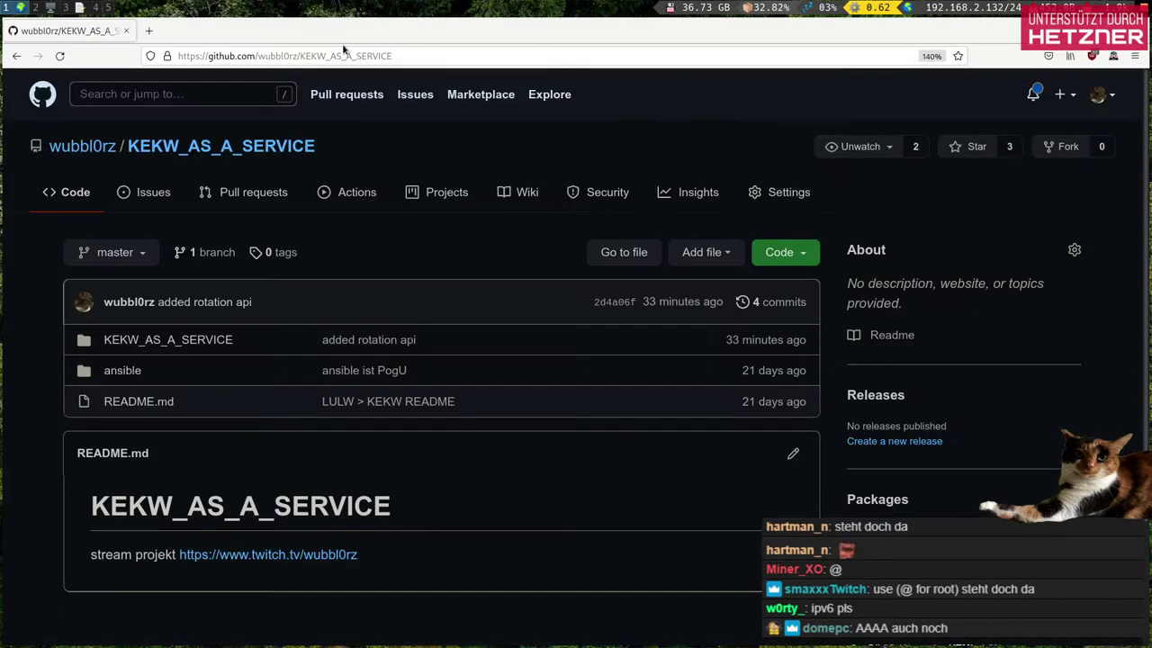
scroll(106, 7, "down", 3)
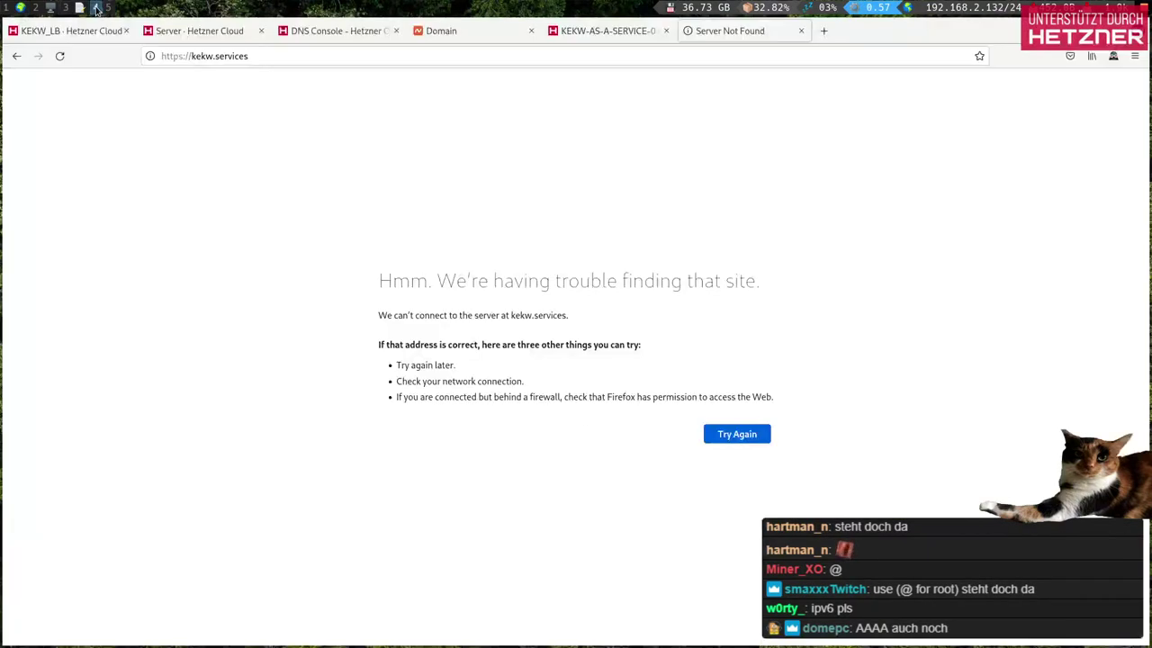
left_click(291, 57)
key("Return")
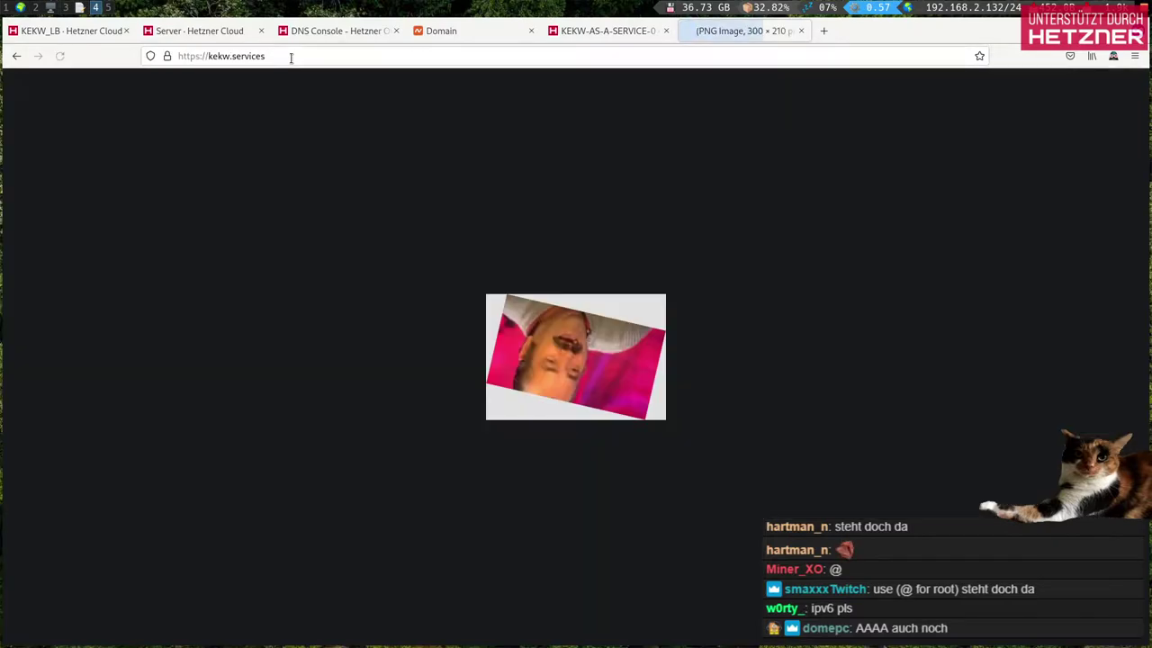
left_click(168, 57)
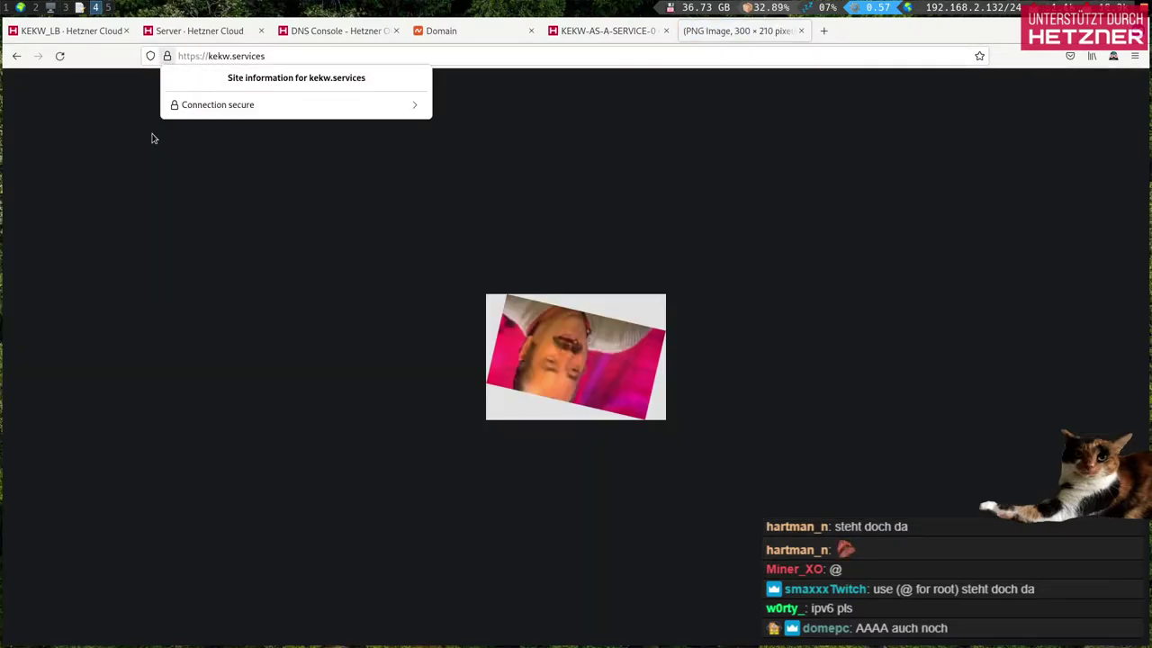
left_click(59, 56)
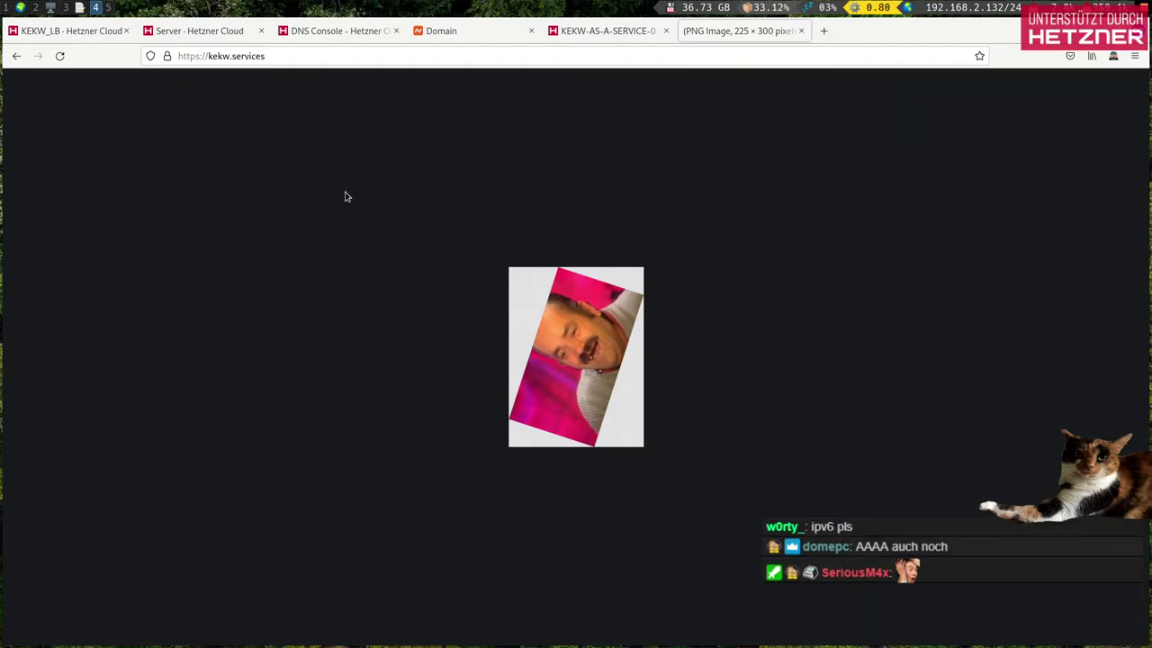
Step: Review the KEKW_LB overview and the networking page of the KEKW-AS-A-SERVICE-0 server
left_click(45, 33)
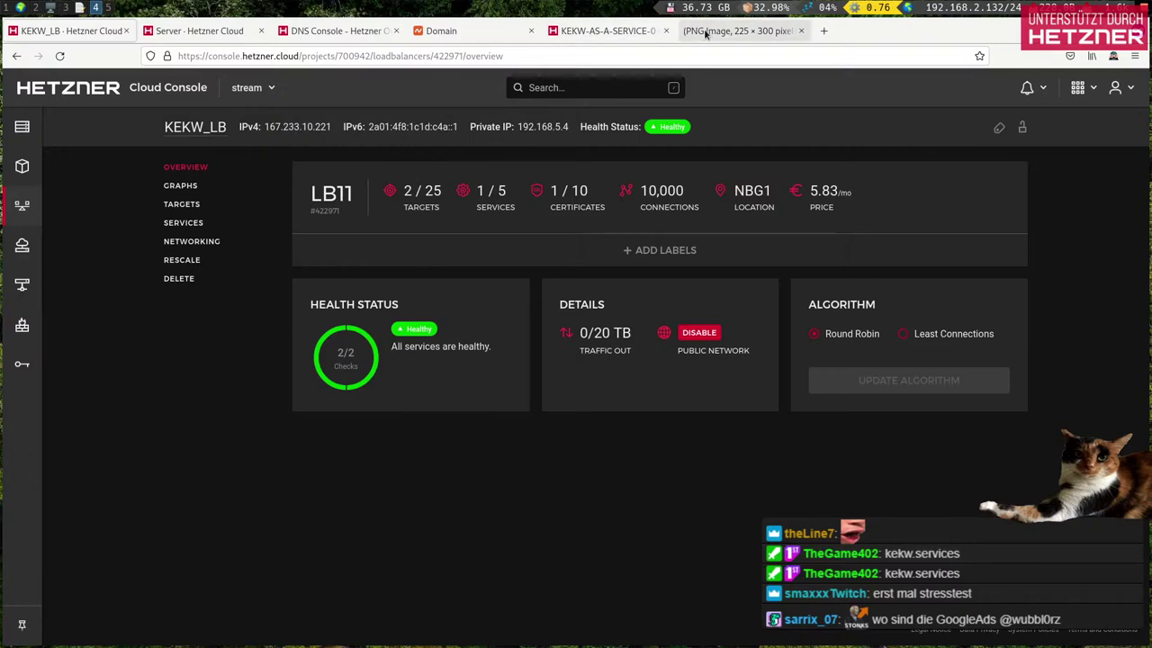
left_click(599, 32)
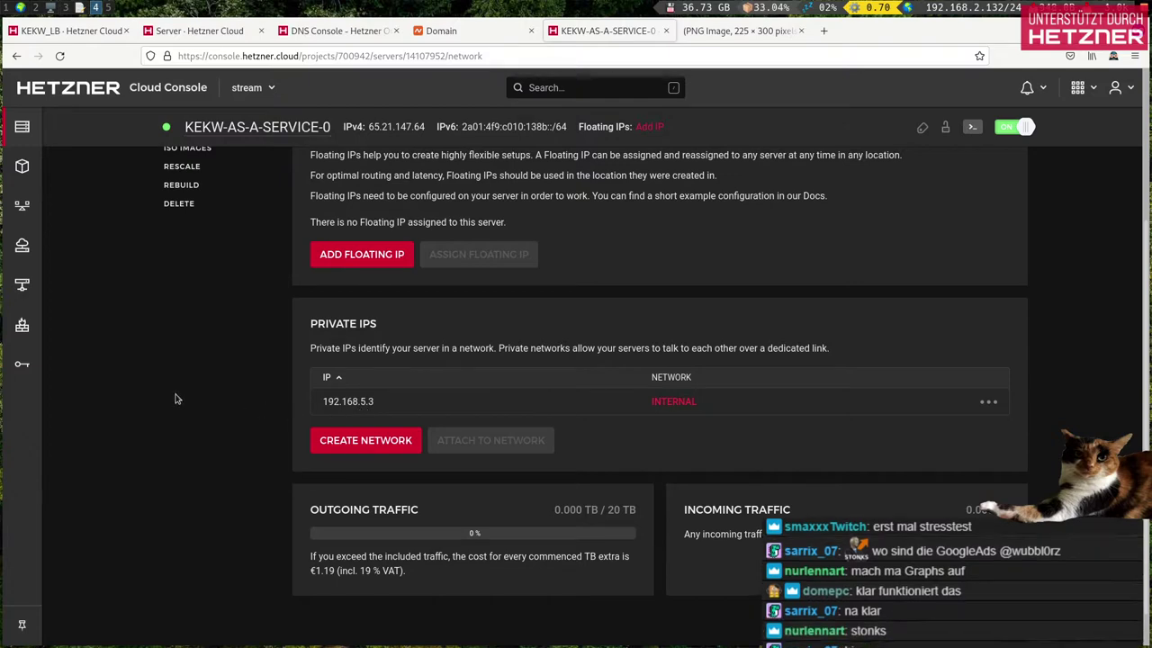
left_click(108, 8)
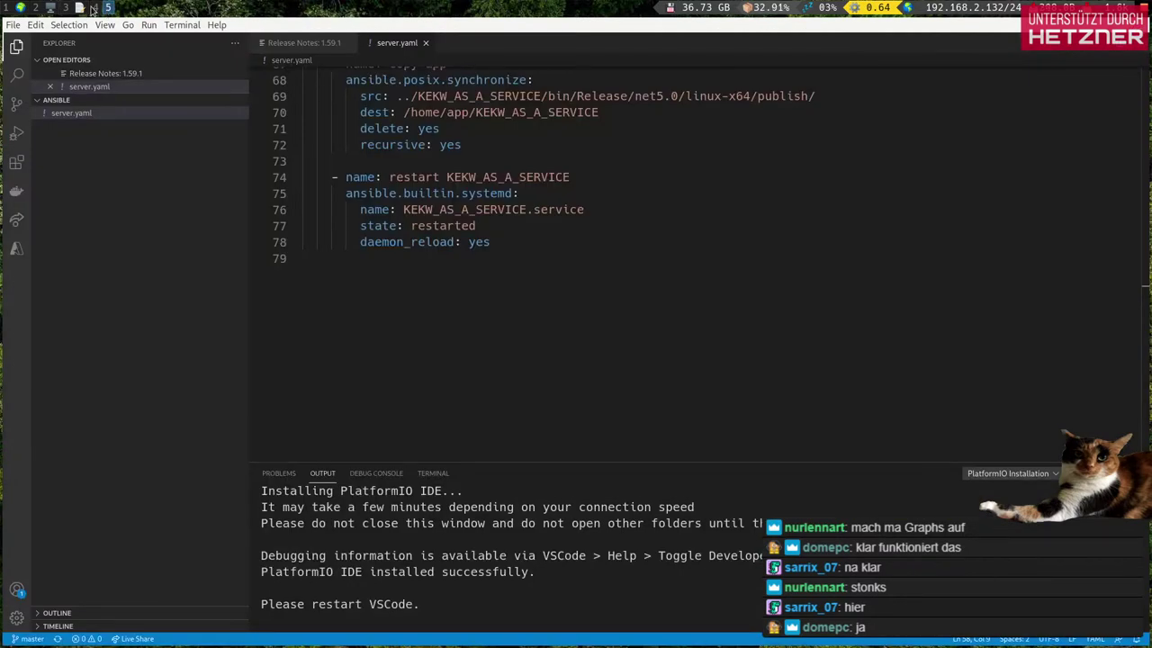
left_click(92, 8)
left_click(108, 7)
left_click(91, 8)
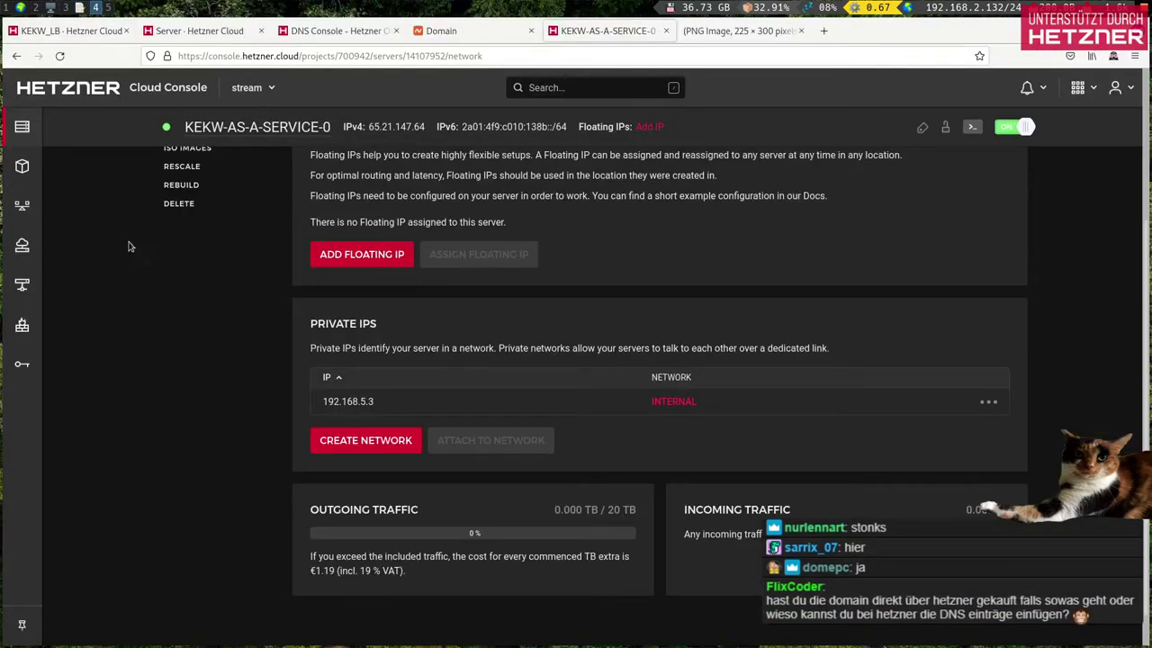
scroll(178, 401, "up", 3)
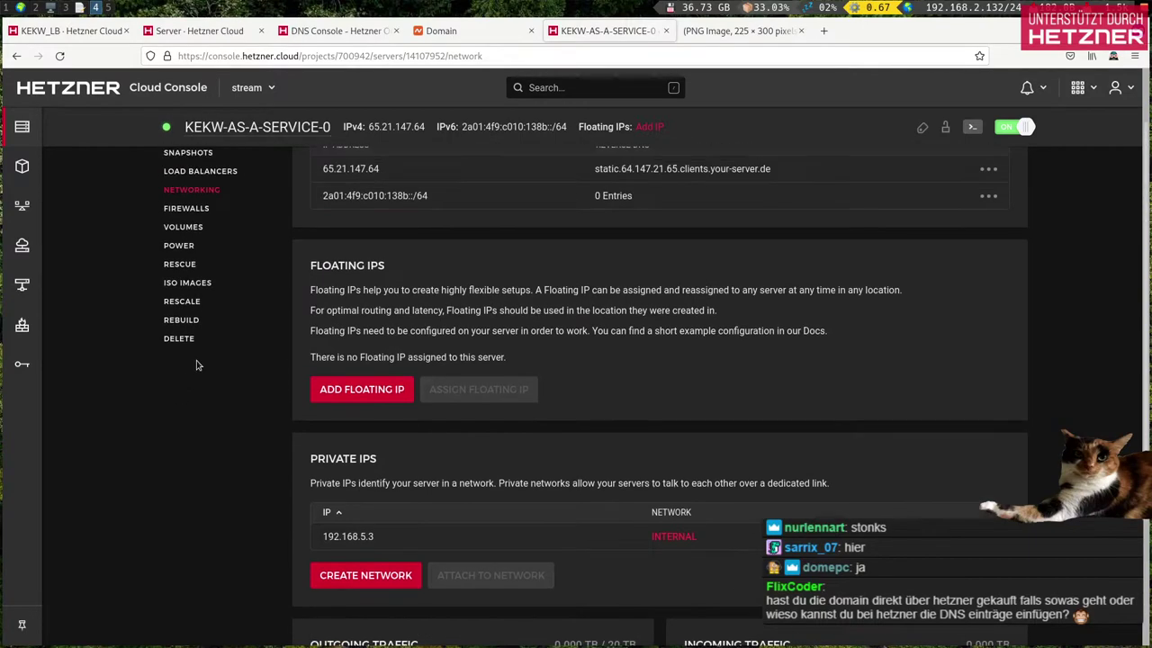
Step: Return to the kekw.services DNS records and select AAAA as the type of a new record
left_click(344, 35)
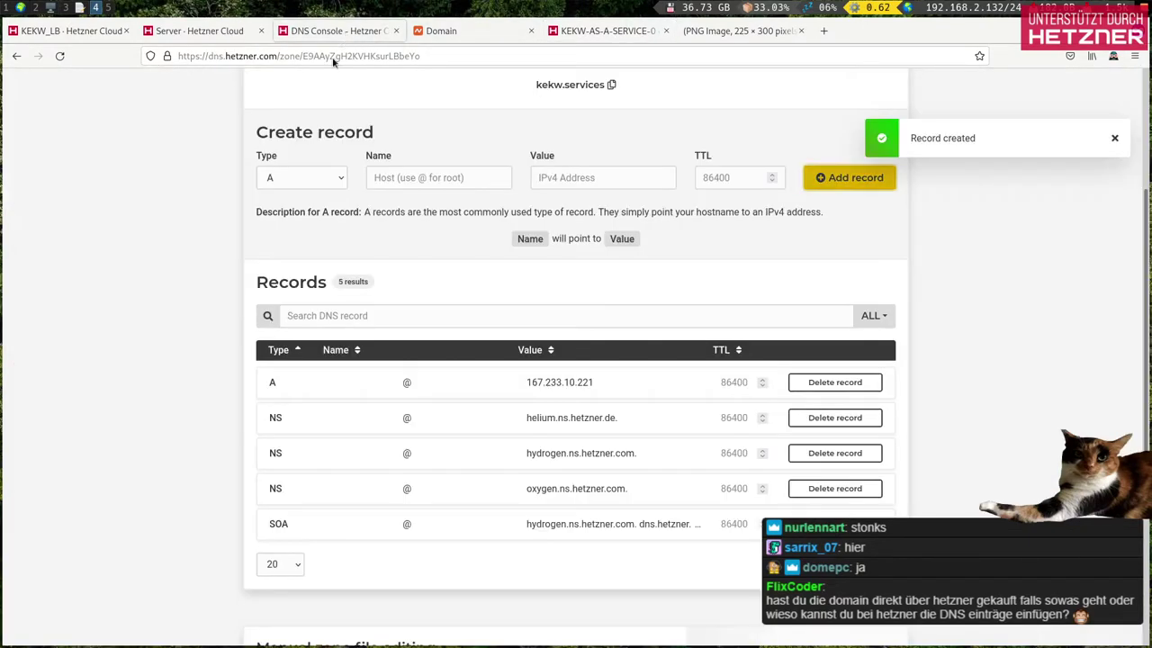
left_click(322, 183)
left_click(297, 223)
left_click(297, 177)
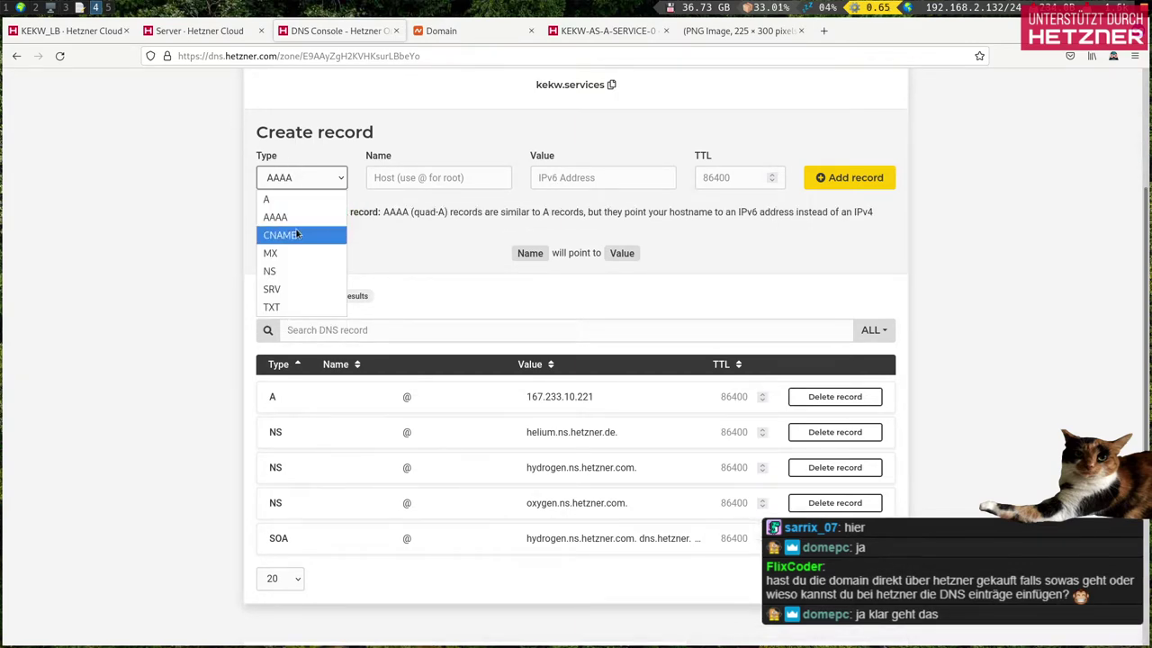
left_click(301, 223)
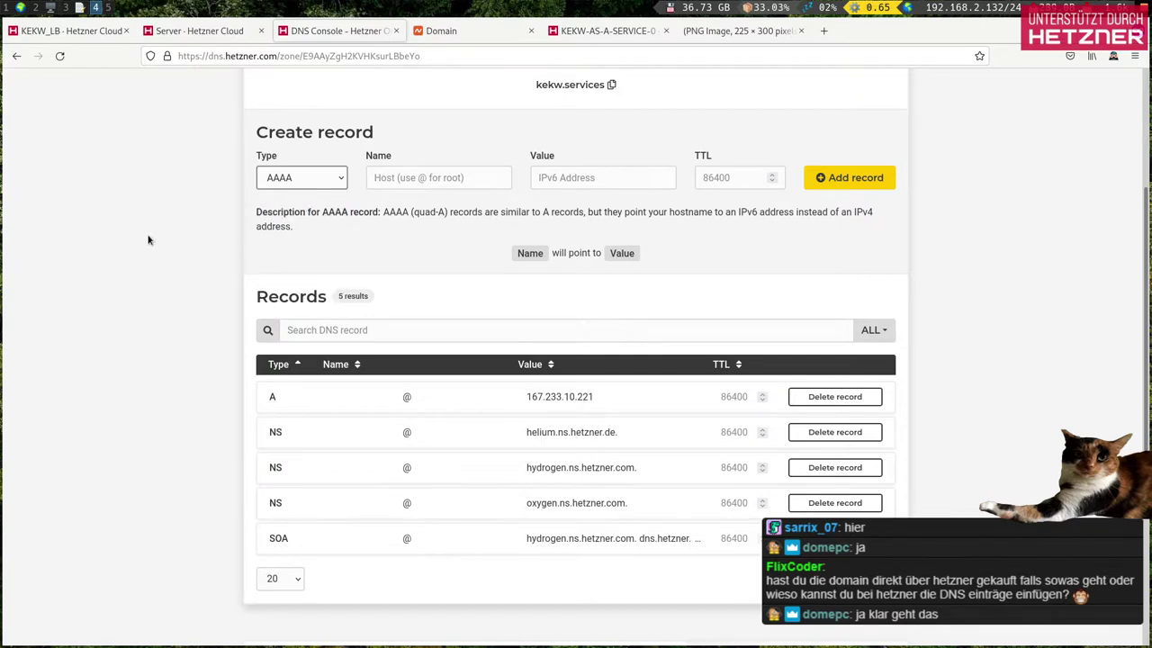
left_click(293, 179)
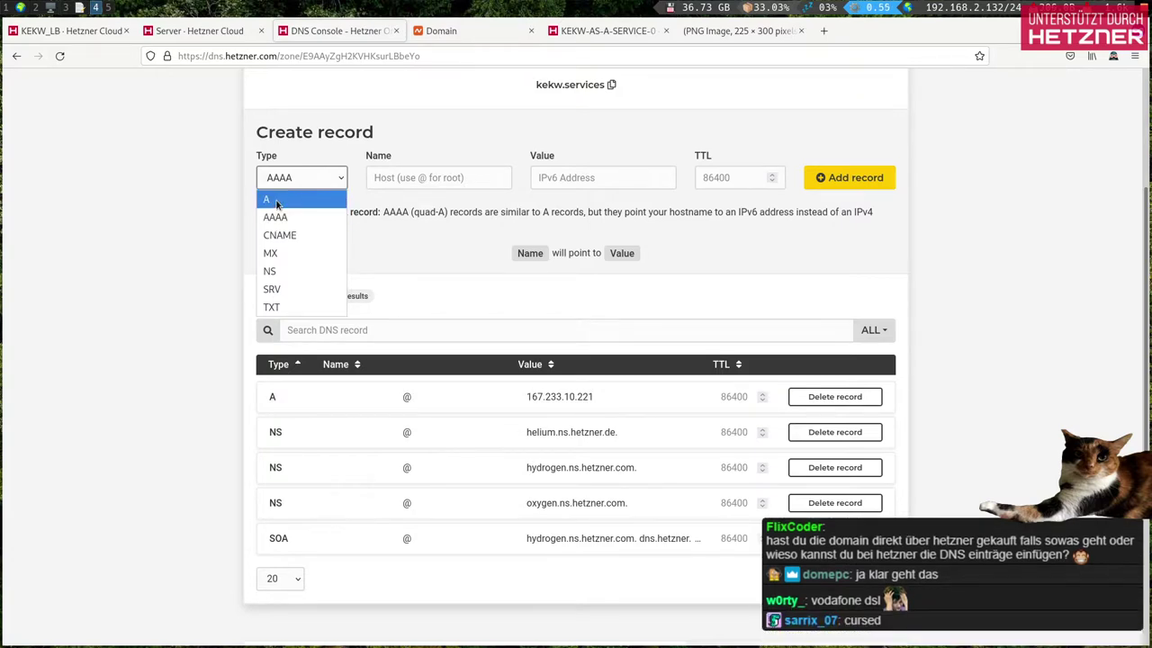
left_click(297, 217)
Step: Add the AAAA record with the name @ and the load balancer's IPv6 address 2a01:4f8:1c1d:c4a::1
left_click(413, 178)
type("@")
left_click(603, 177)
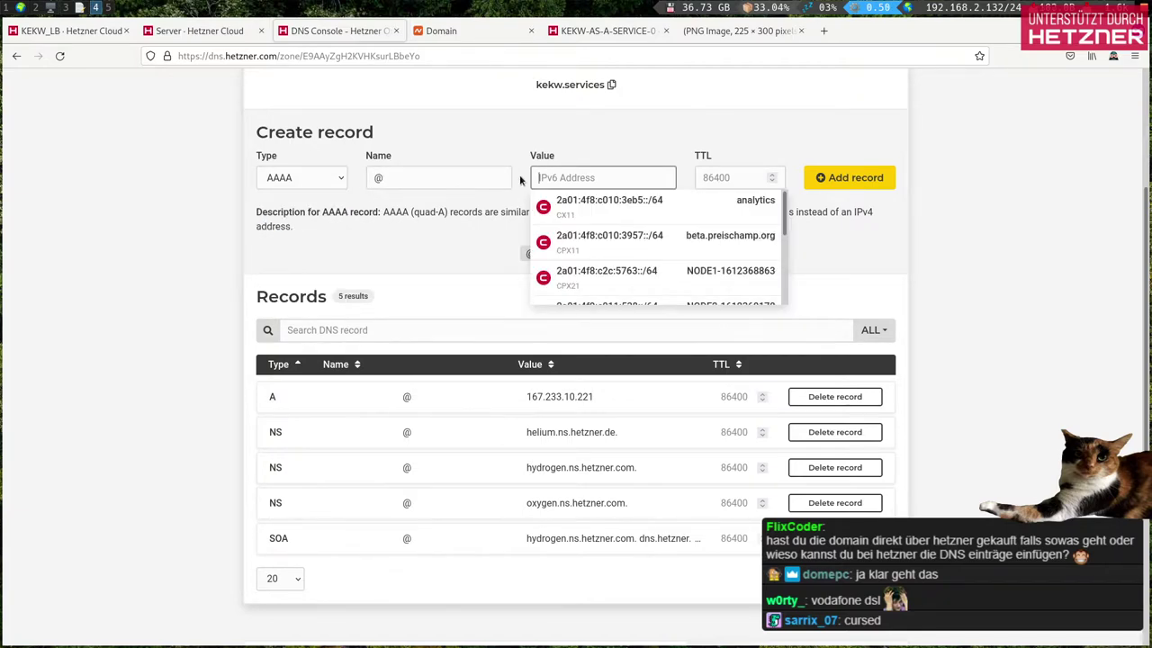
type("2a01:4f8:1c1d:c4a::1")
left_click(865, 179)
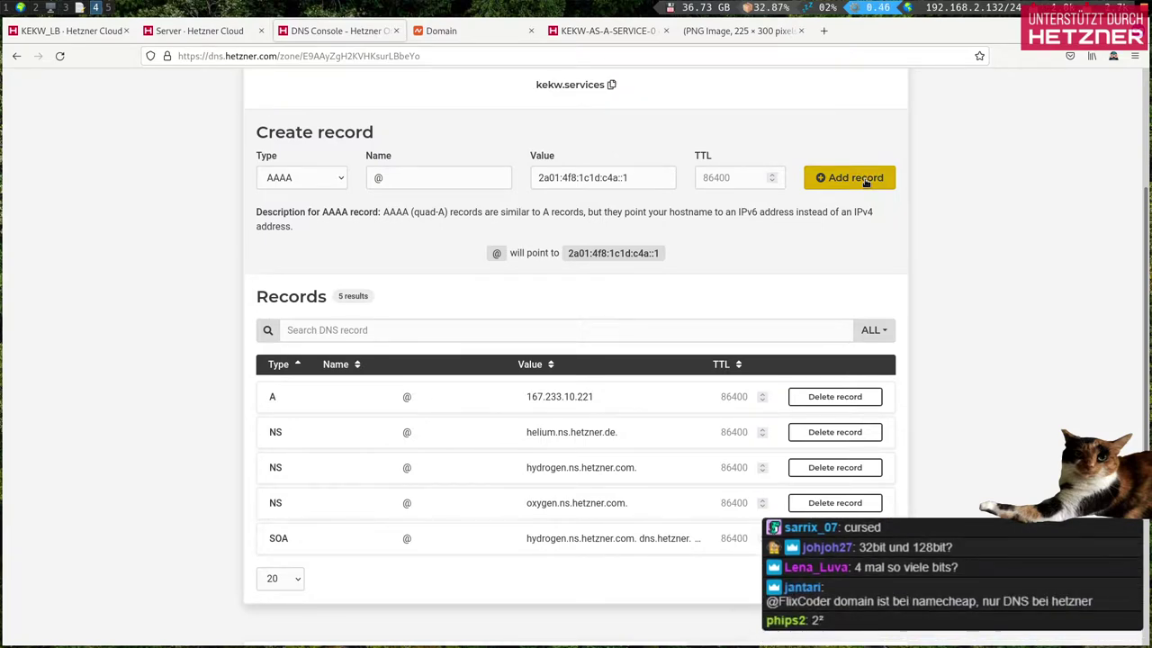
Step: Submit the prepared AAAA record and test the kekw.services page with repeated reloads
left_click(864, 179)
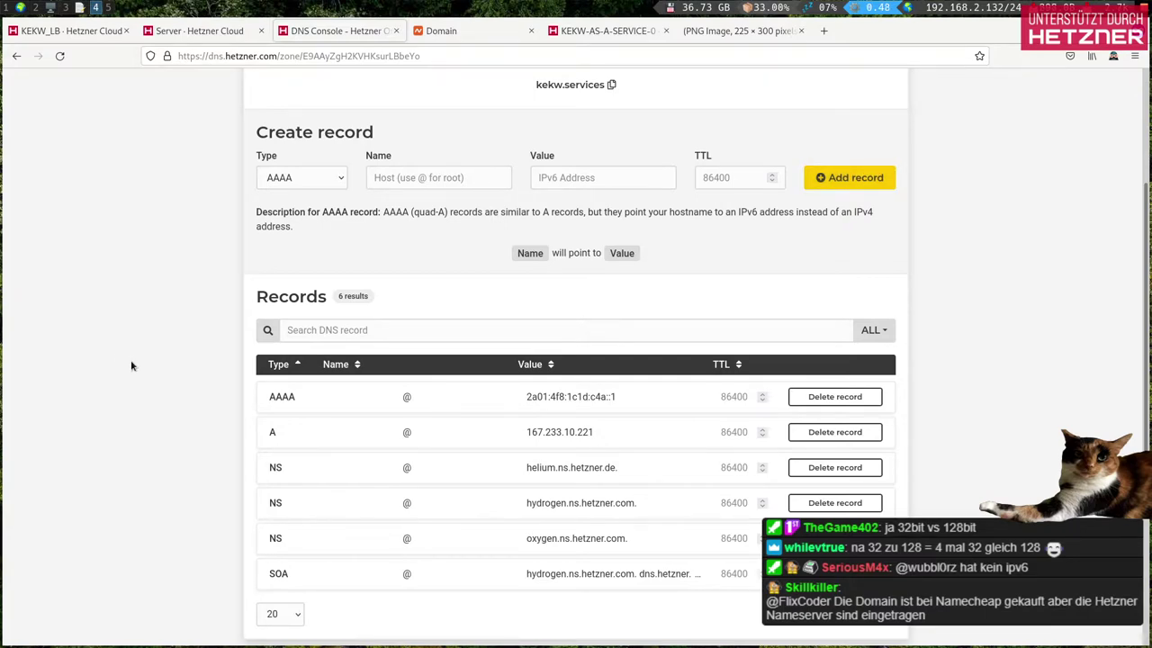
left_click(602, 31)
left_click(723, 31)
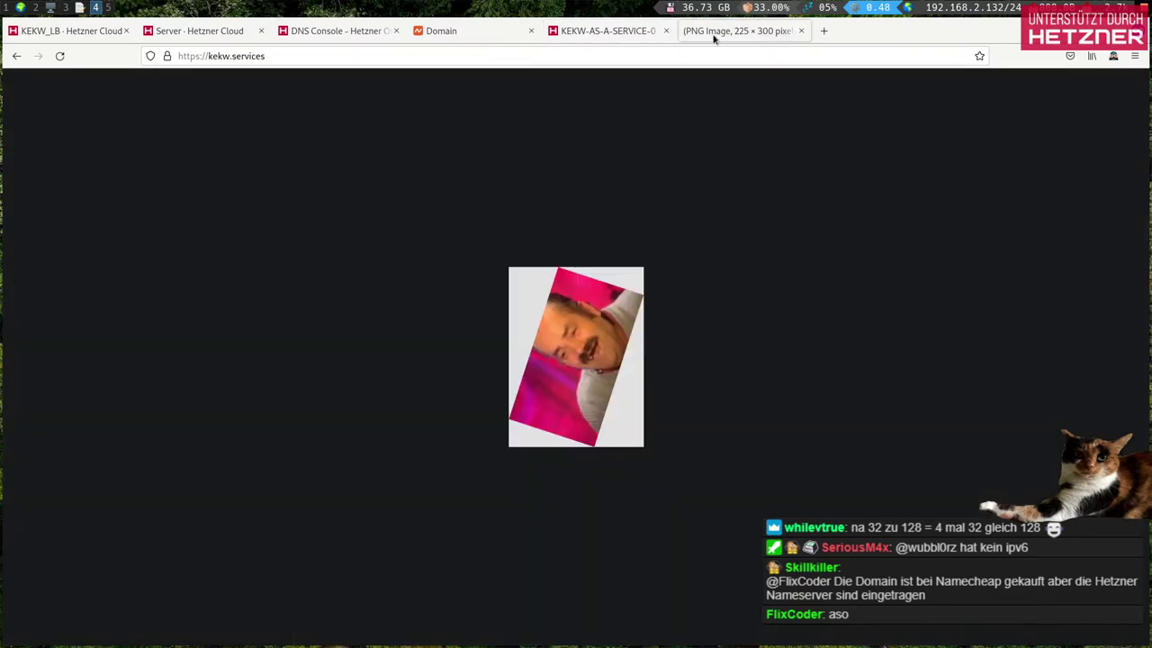
left_click(60, 57)
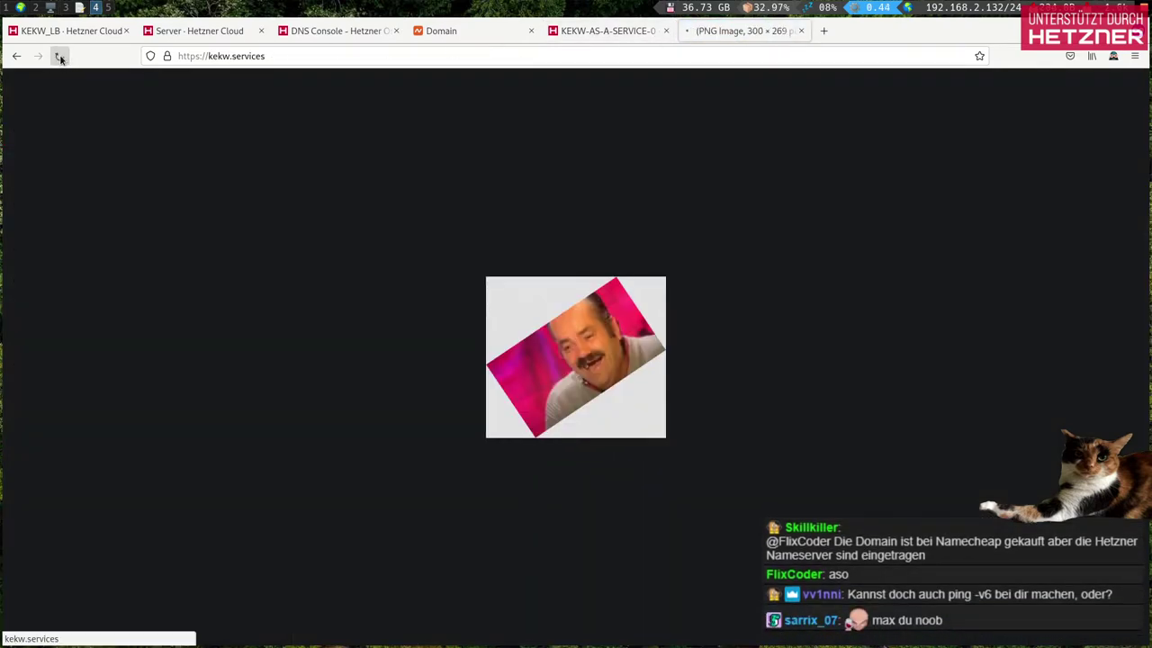
left_click(60, 57)
left_click(60, 57)
left_click(61, 56)
left_click(60, 57)
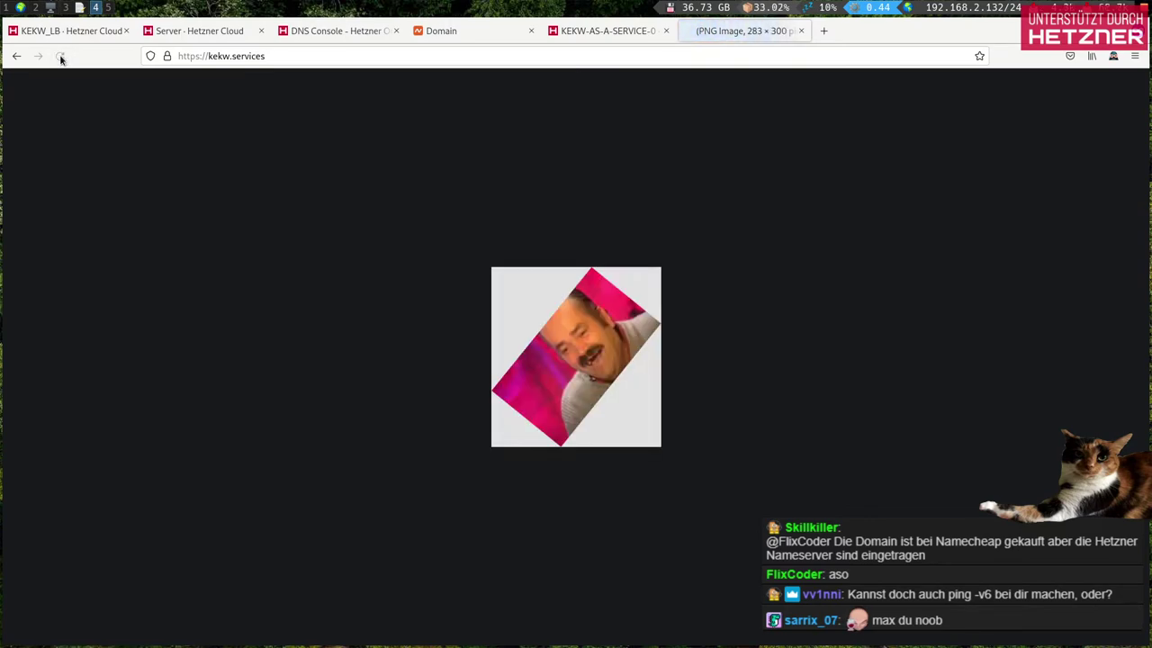
left_click(301, 55)
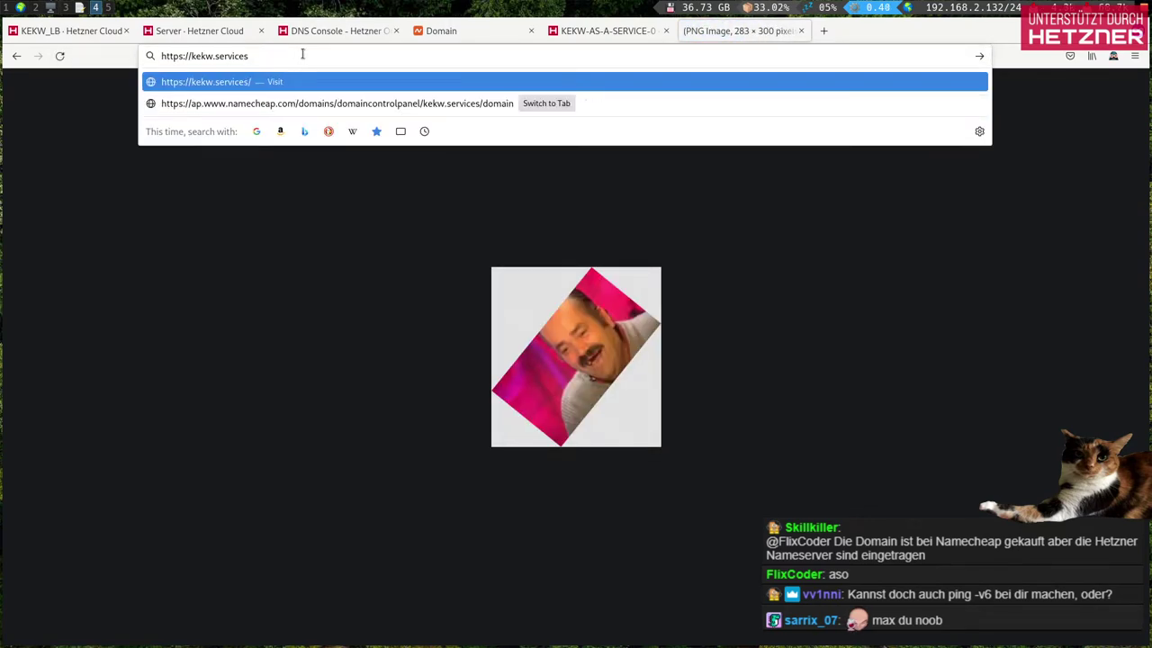
left_click(304, 337)
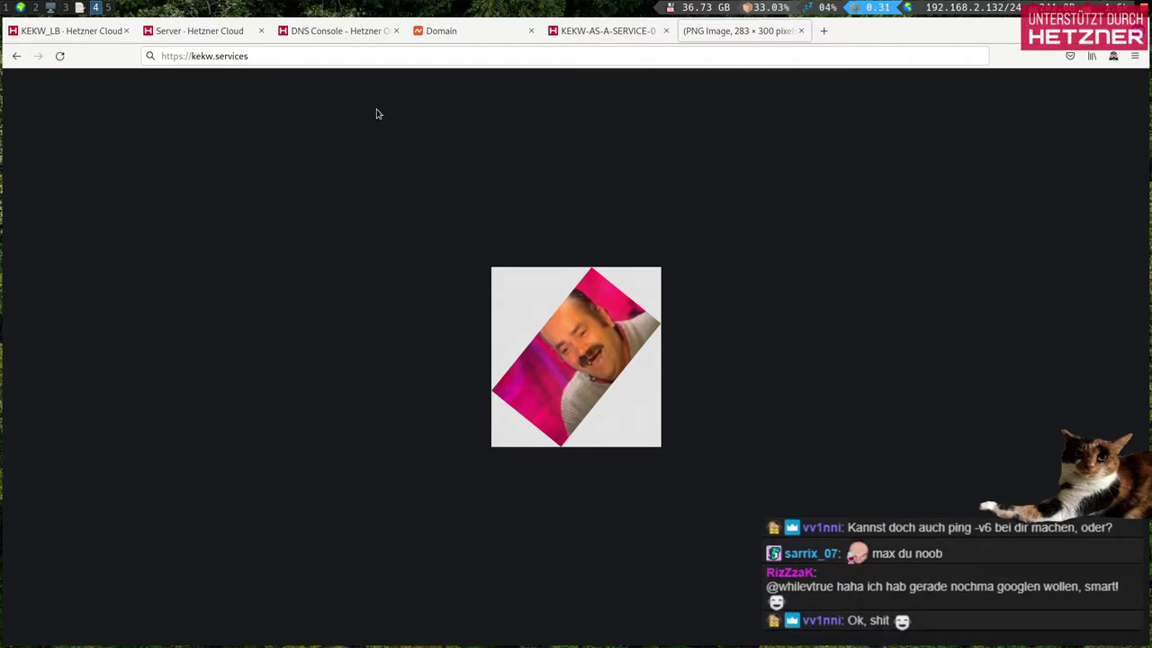
left_click(57, 56)
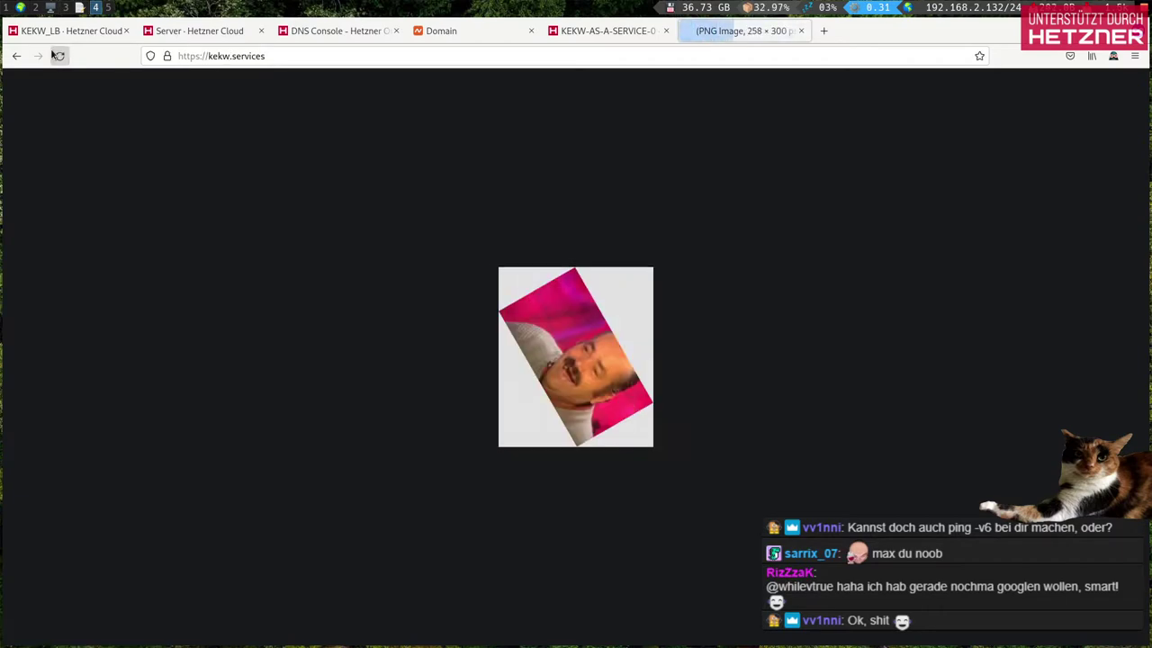
left_click(58, 56)
left_click(58, 56)
left_click(58, 55)
left_click(57, 55)
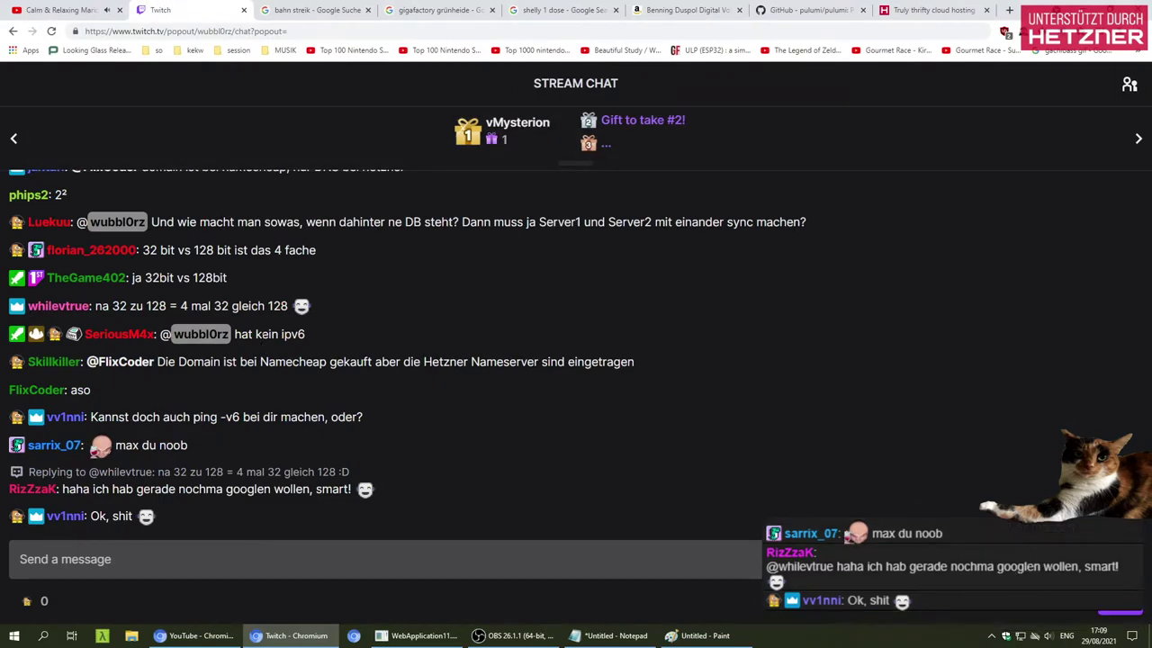
Step: Switch to the Twitch stream chat and read back to the question about syncing two servers that have a database behind them
scroll(261, 337, "up", 3)
scroll(261, 342, "up", 2)
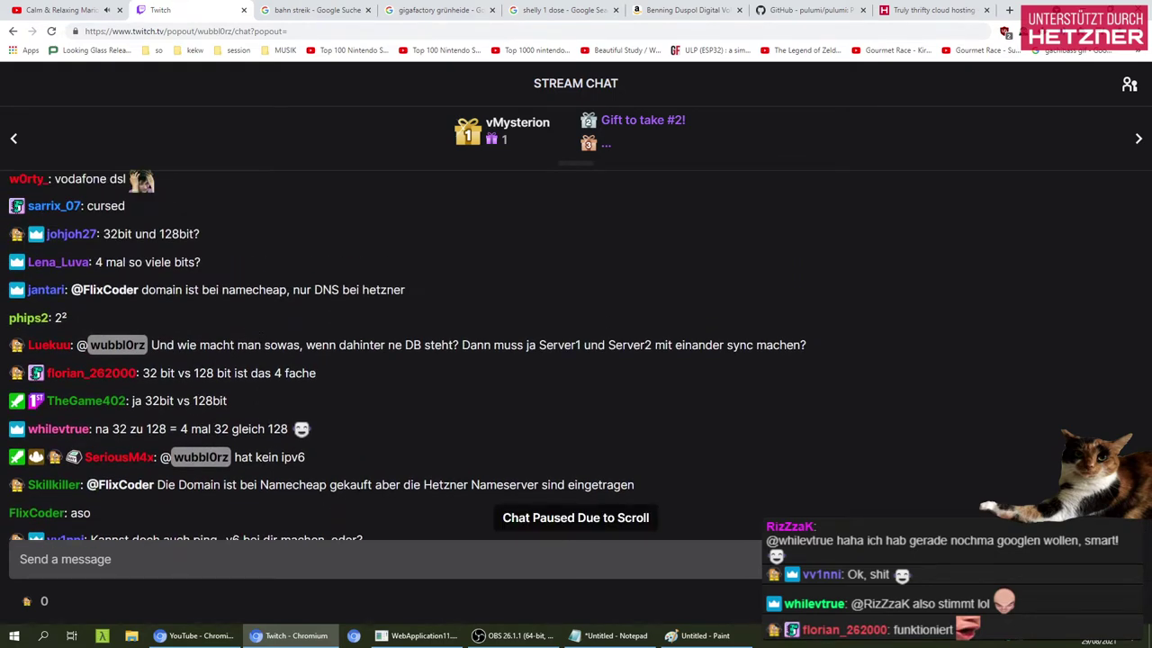
triple_click(352, 485)
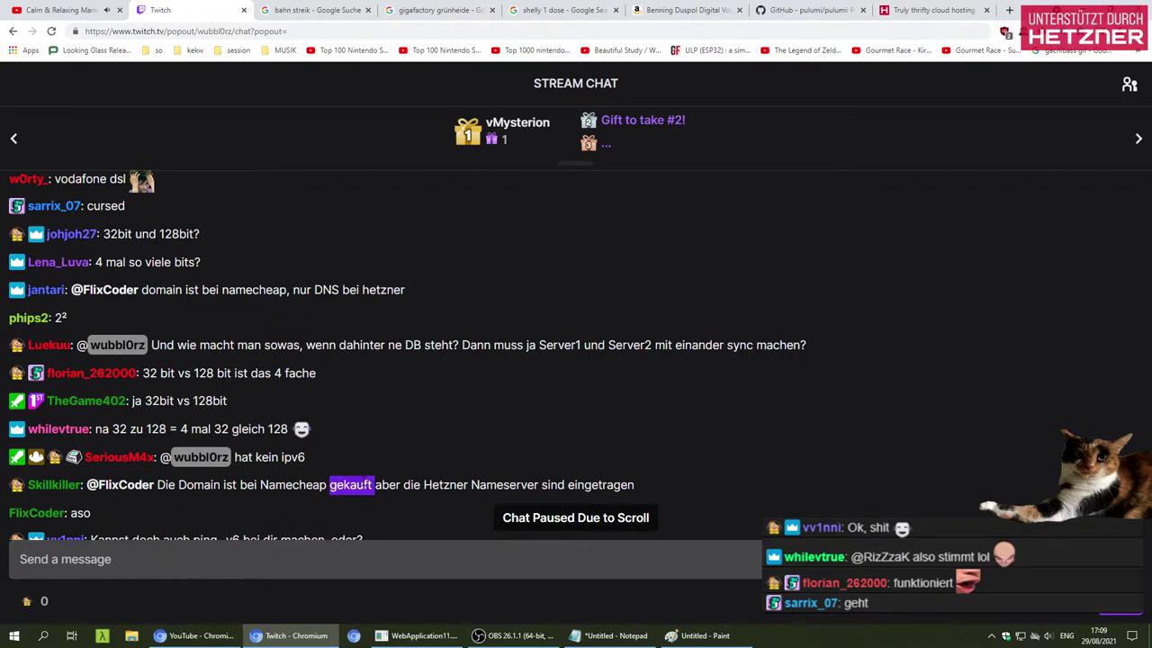
left_click(405, 461)
triple_click(473, 346)
left_click(474, 362)
scroll(481, 364, "up", 1)
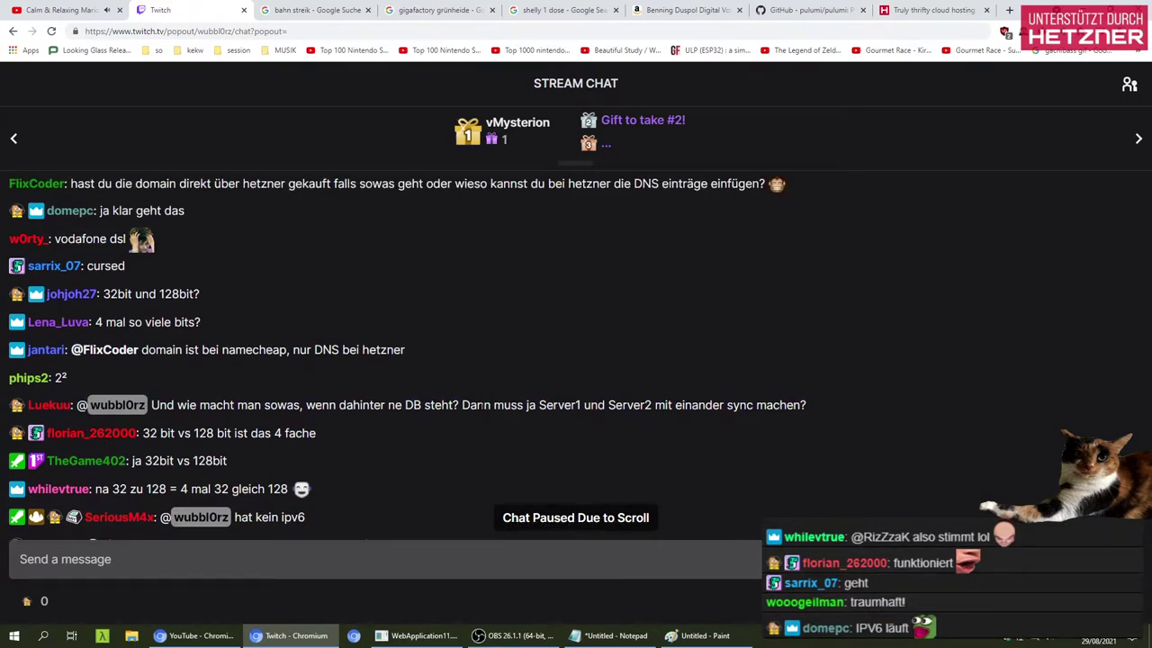
left_click_drag(698, 405, 706, 405)
scroll(369, 450, "up", 1)
triple_click(343, 465)
double_click(281, 465)
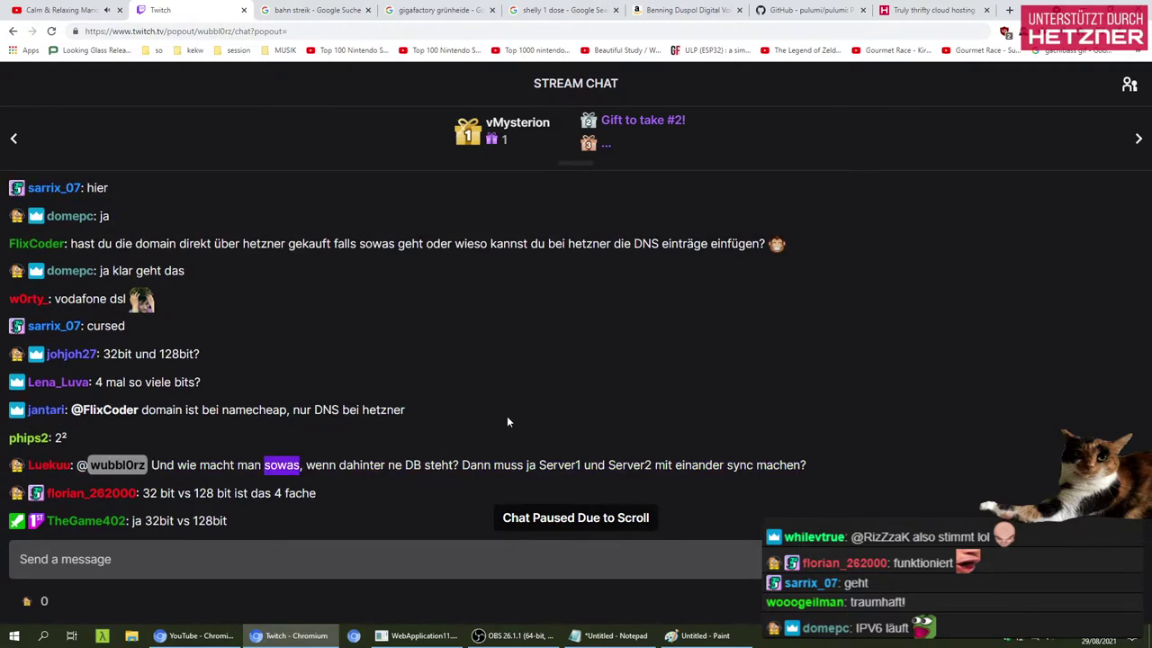
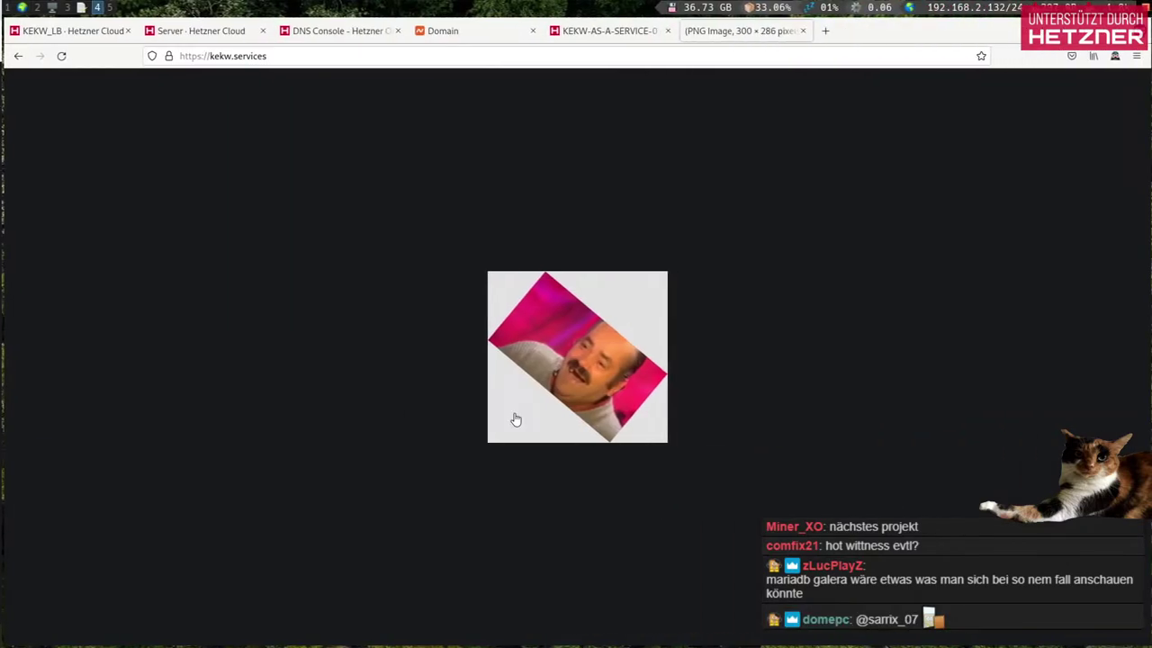
Step: Switch back to the kekw.services page and reload it many times in quick succession to test the load balancer
left_click(61, 56)
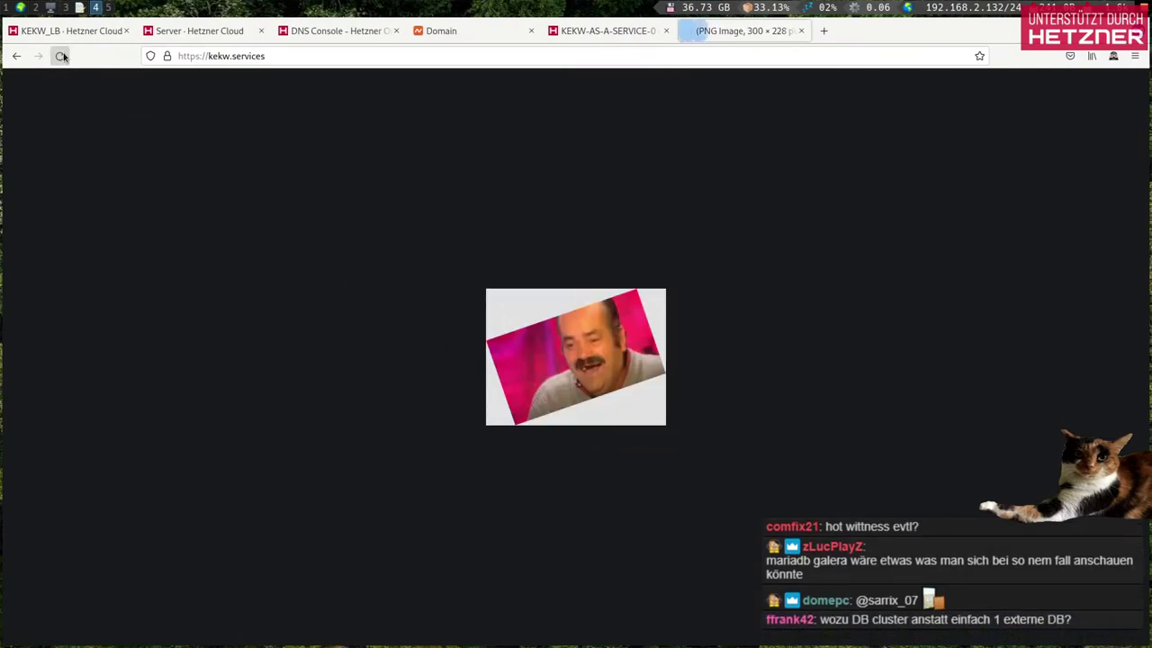
left_click(60, 56)
left_click(60, 55)
left_click(60, 55)
left_click(60, 56)
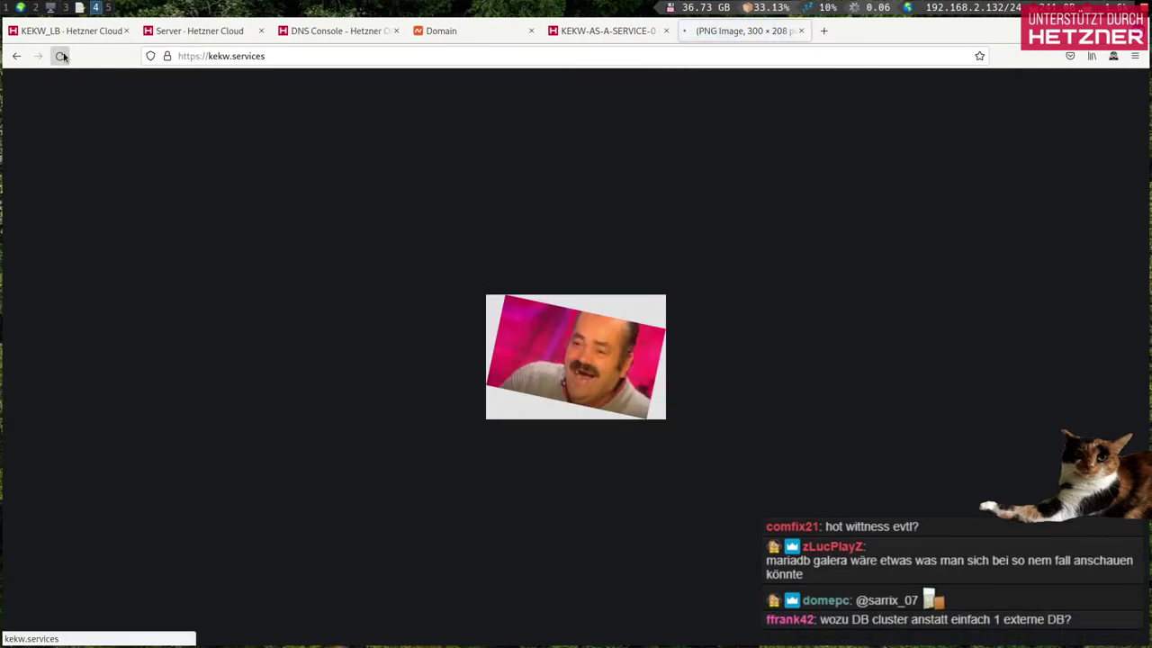
left_click(60, 56)
left_click(60, 56)
left_click(61, 55)
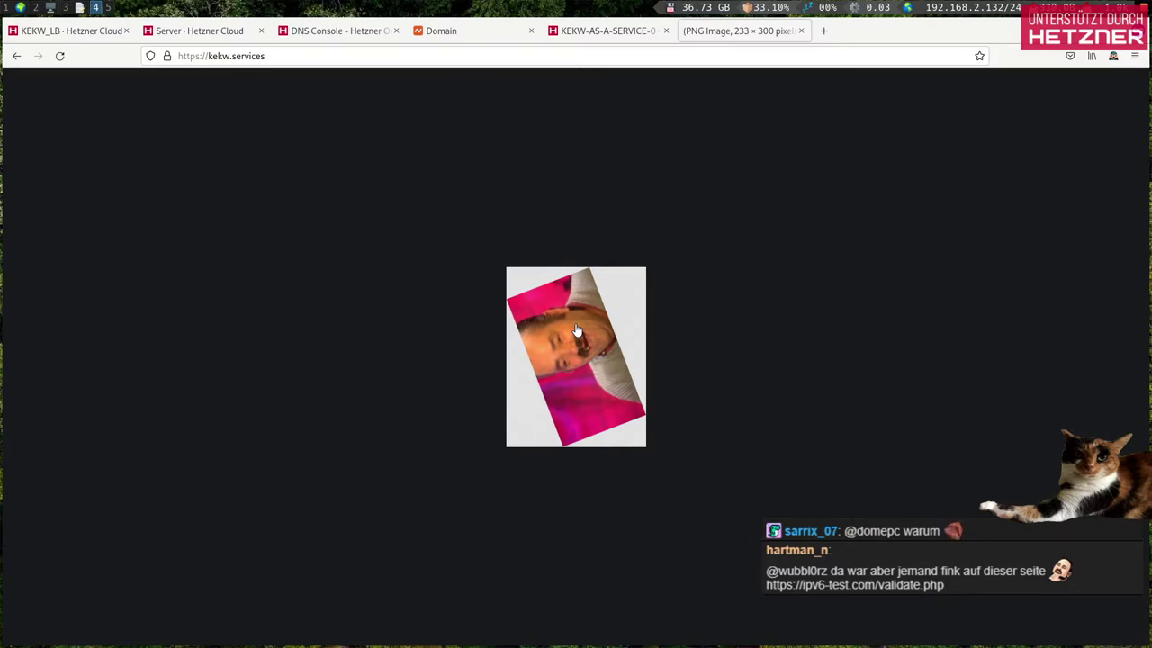
left_click(60, 55)
left_click(61, 58)
left_click(306, 55)
key("End")
type("/")
key("Escape")
left_click(58, 56)
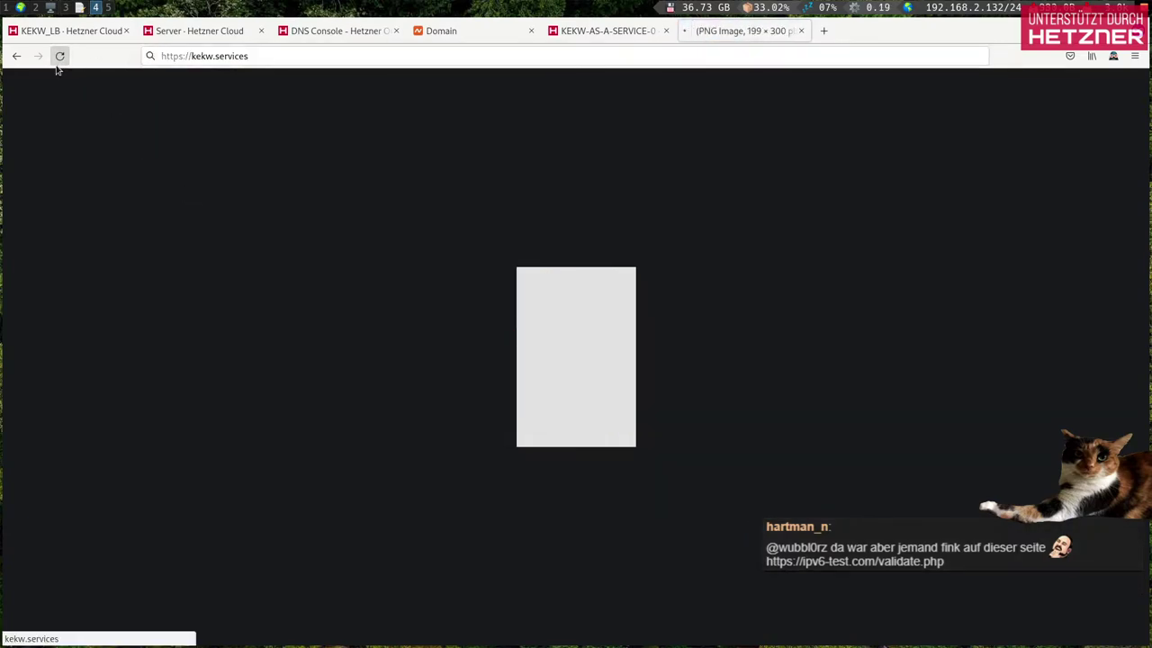
left_click(59, 56)
left_click(59, 56)
left_click(58, 56)
left_click(56, 63)
left_click(57, 63)
left_click(57, 63)
left_click(57, 63)
left_click(57, 66)
left_click(57, 66)
left_click(56, 66)
left_click(57, 66)
left_click(56, 68)
left_click(57, 68)
left_click(57, 68)
left_click(56, 68)
left_click(56, 67)
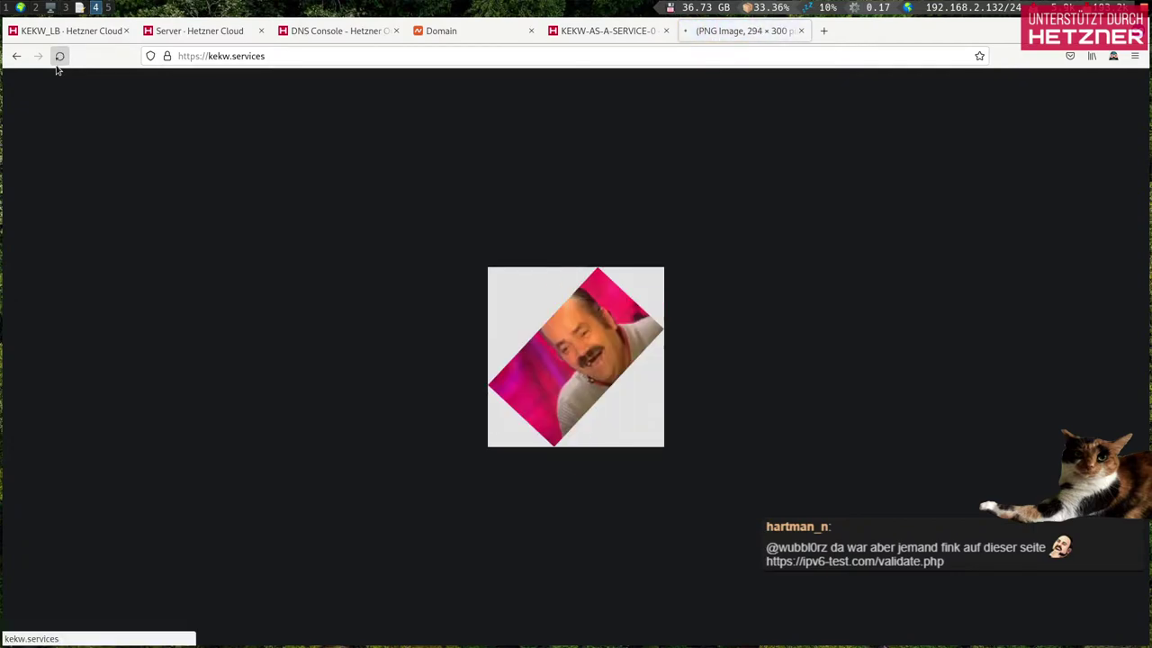
left_click(57, 67)
left_click(56, 67)
left_click(57, 68)
left_click(57, 67)
left_click(57, 68)
left_click(57, 68)
left_click(57, 67)
left_click(57, 68)
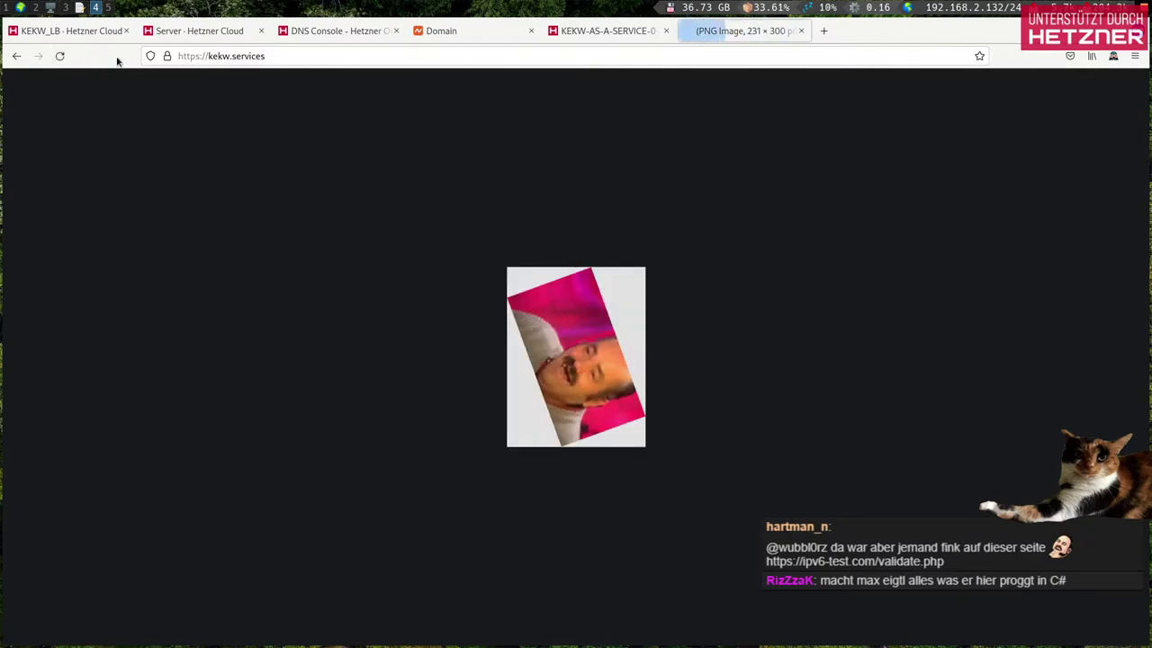
left_click(301, 55)
type("/20")
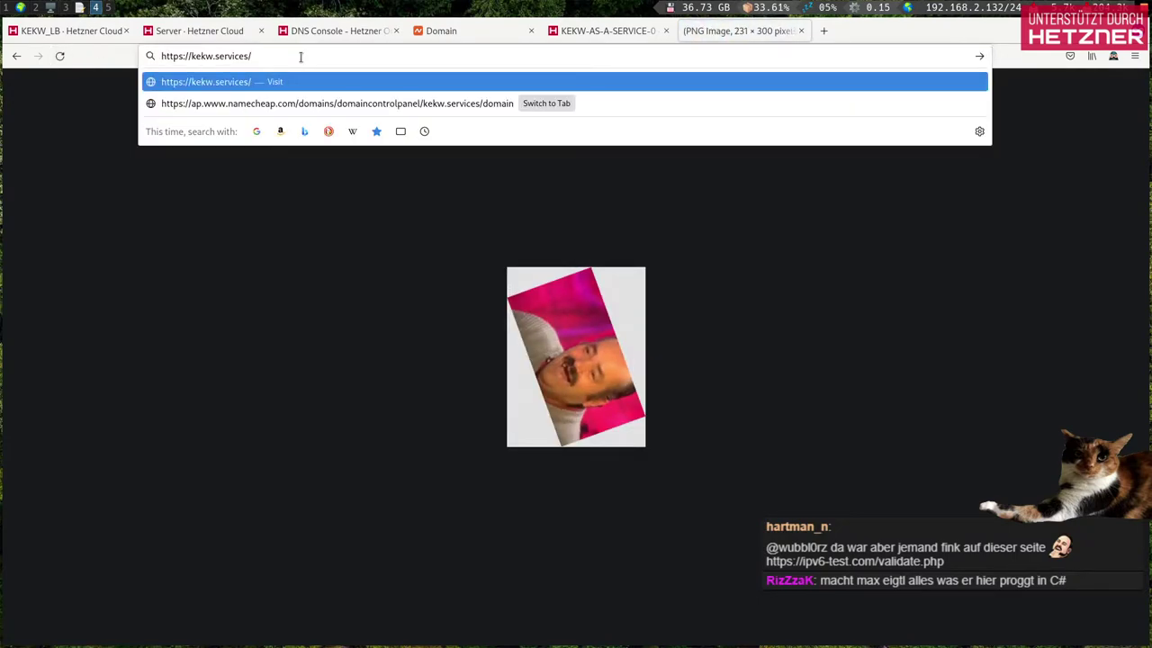
key("Return")
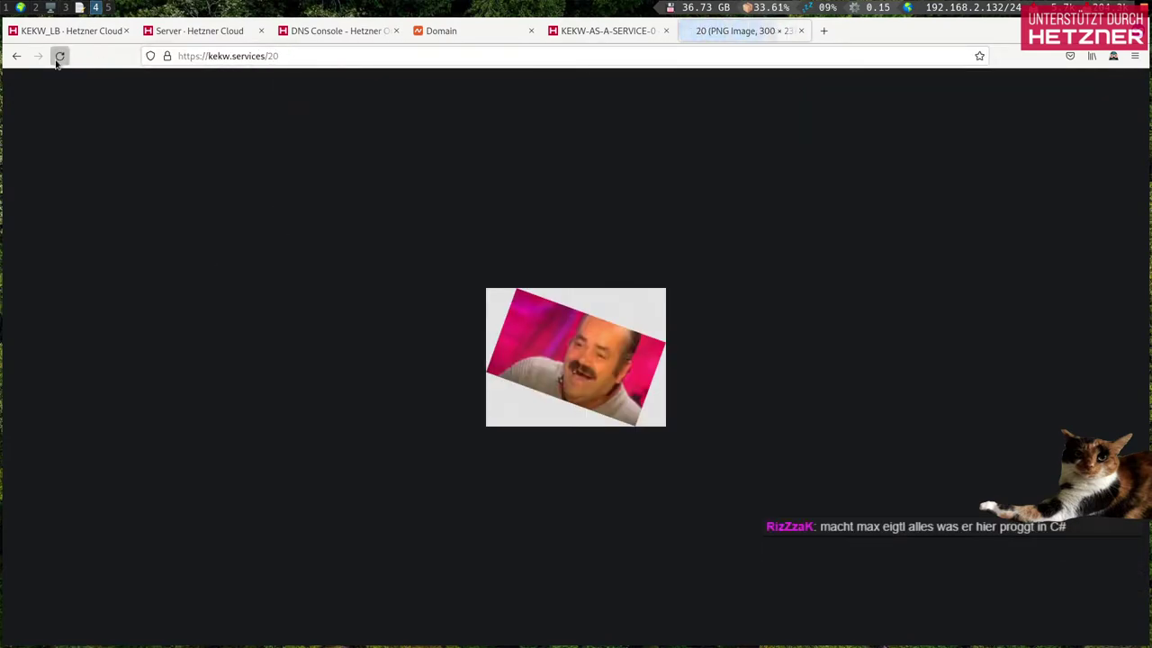
left_click(275, 55)
key("BackSpace")
key("BackSpace")
key("BackSpace")
key("Return")
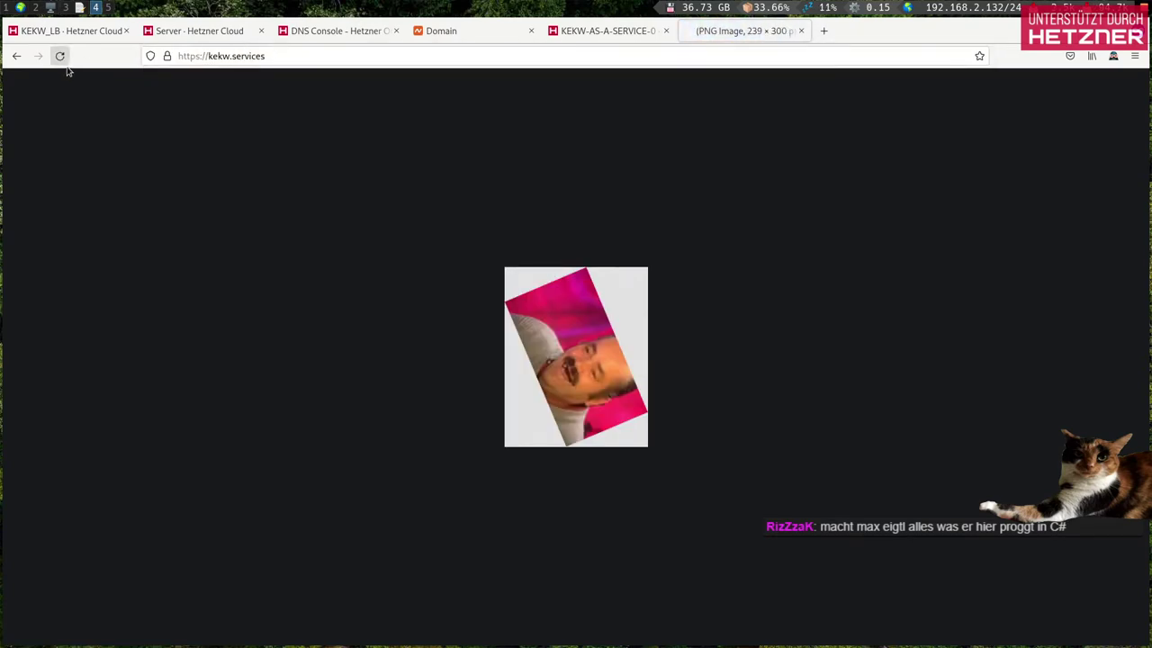
left_click(60, 56)
left_click(60, 56)
left_click(60, 56)
left_click(60, 55)
left_click(59, 56)
left_click(59, 56)
left_click(60, 56)
left_click(60, 56)
left_click(59, 56)
left_click(309, 58)
key("BackSpace")
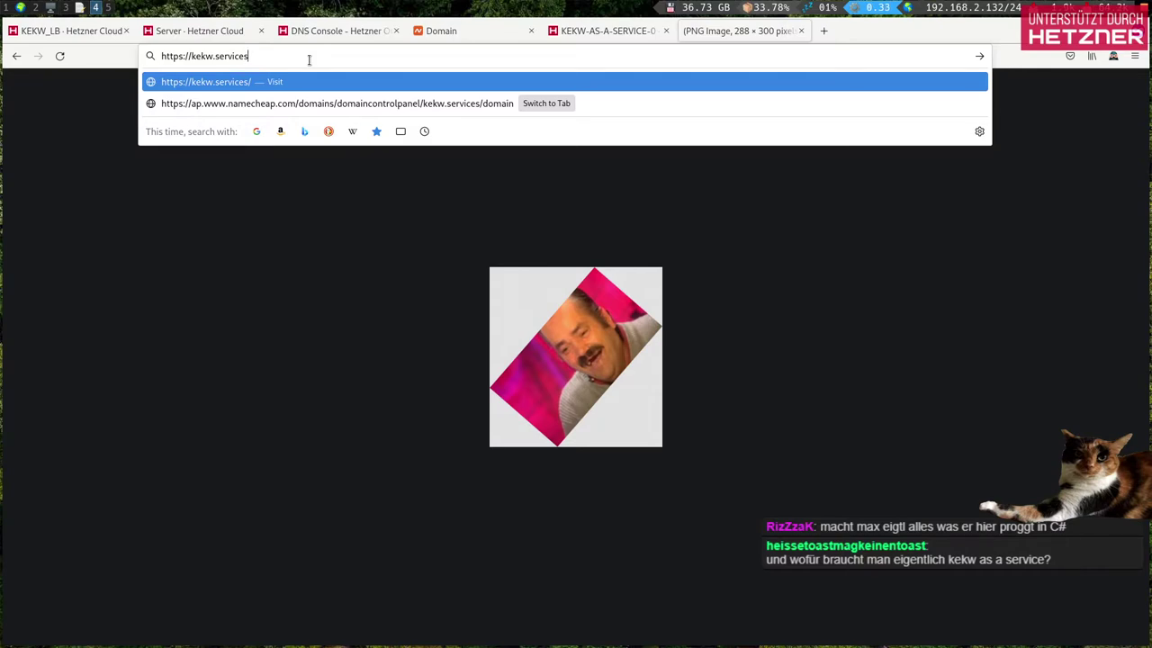
left_click(289, 300)
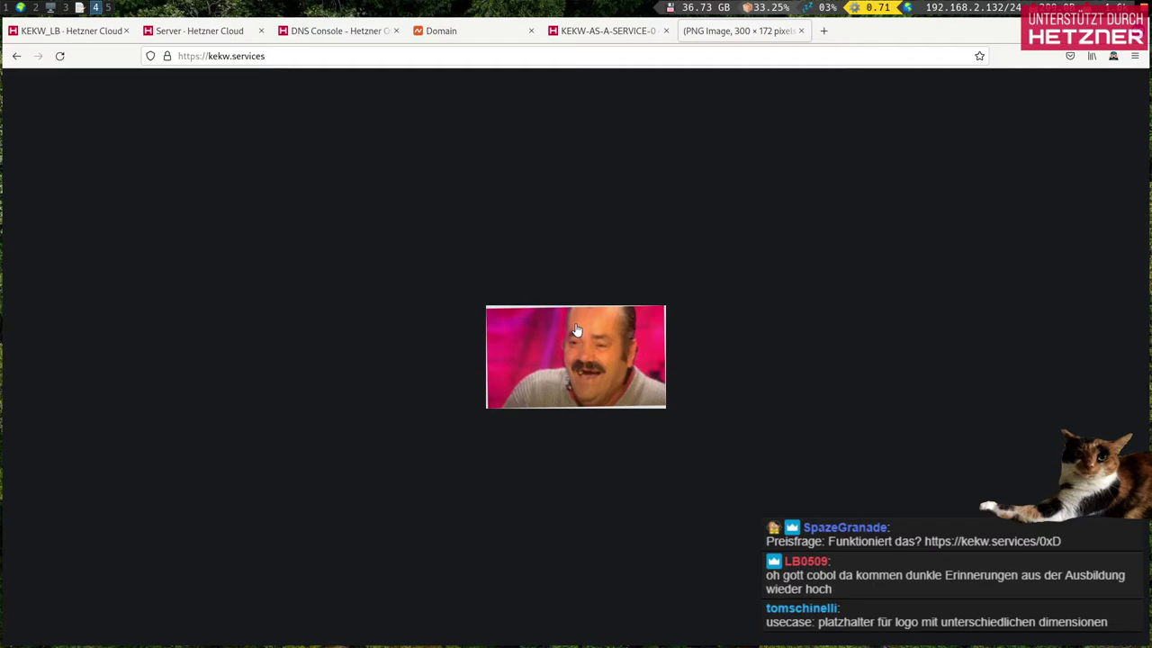
left_click(292, 57)
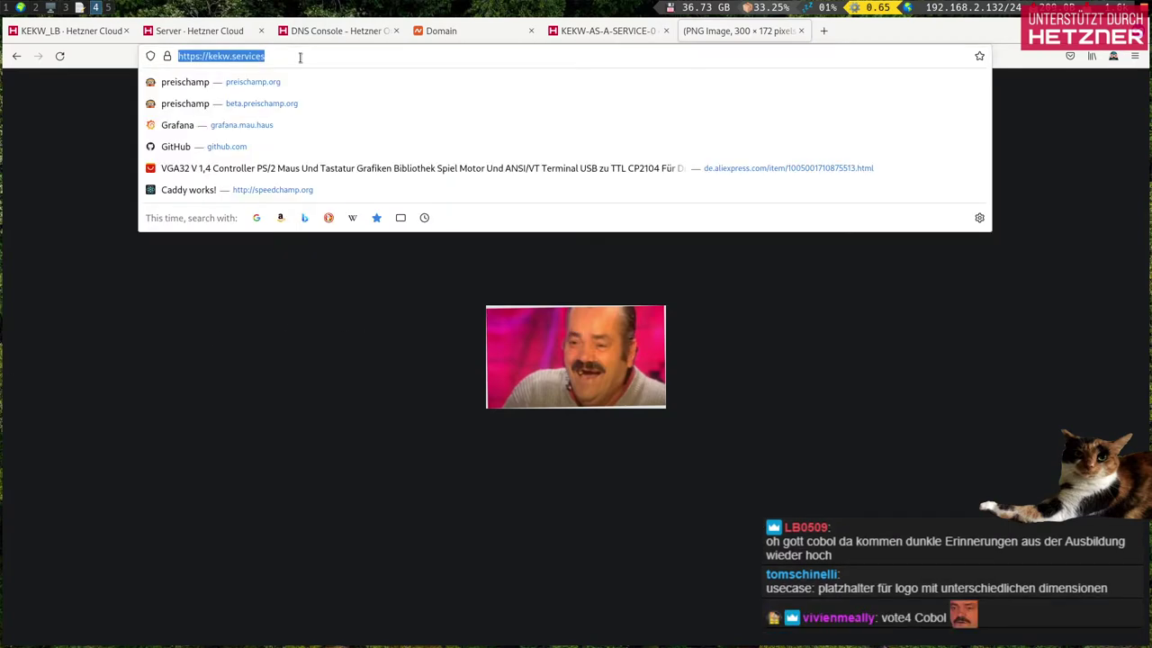
key("End")
type("/0xd")
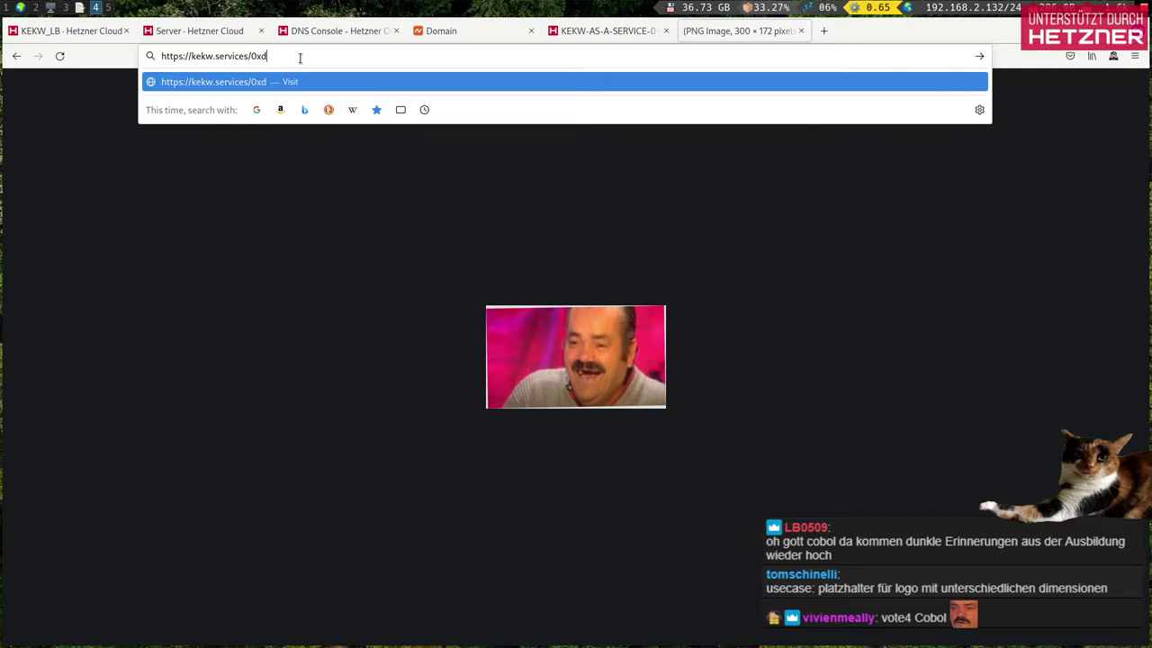
key("Return")
left_click(304, 56)
key("End")
left_click(59, 56)
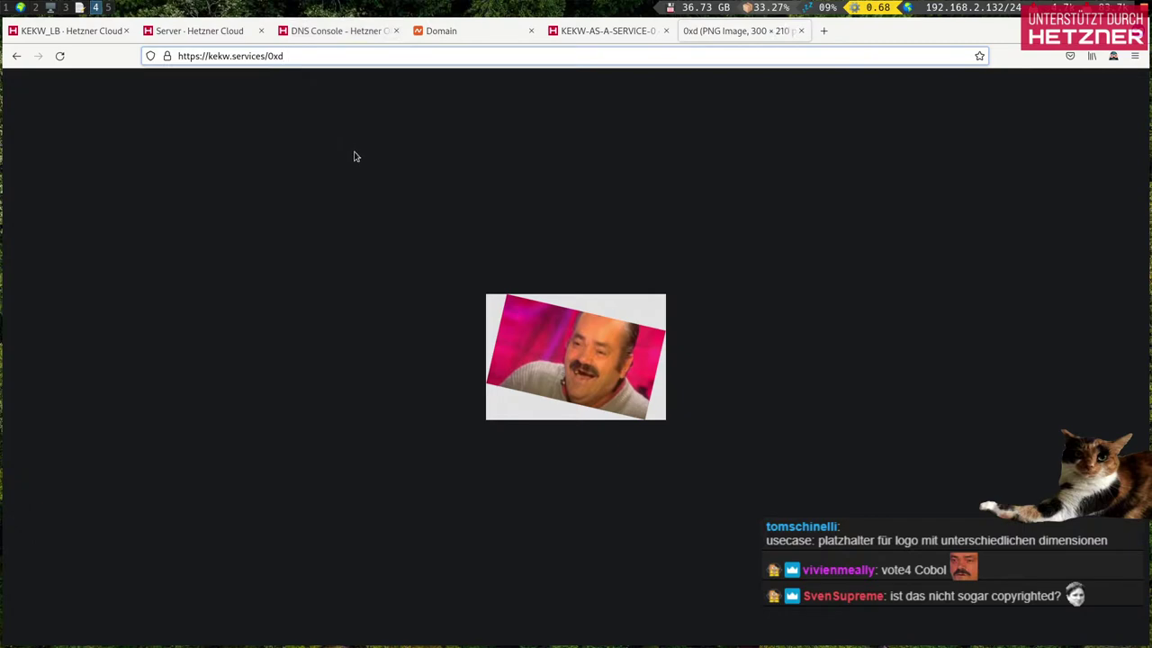
key("BackSpace")
key("BackSpace")
key("BackSpace")
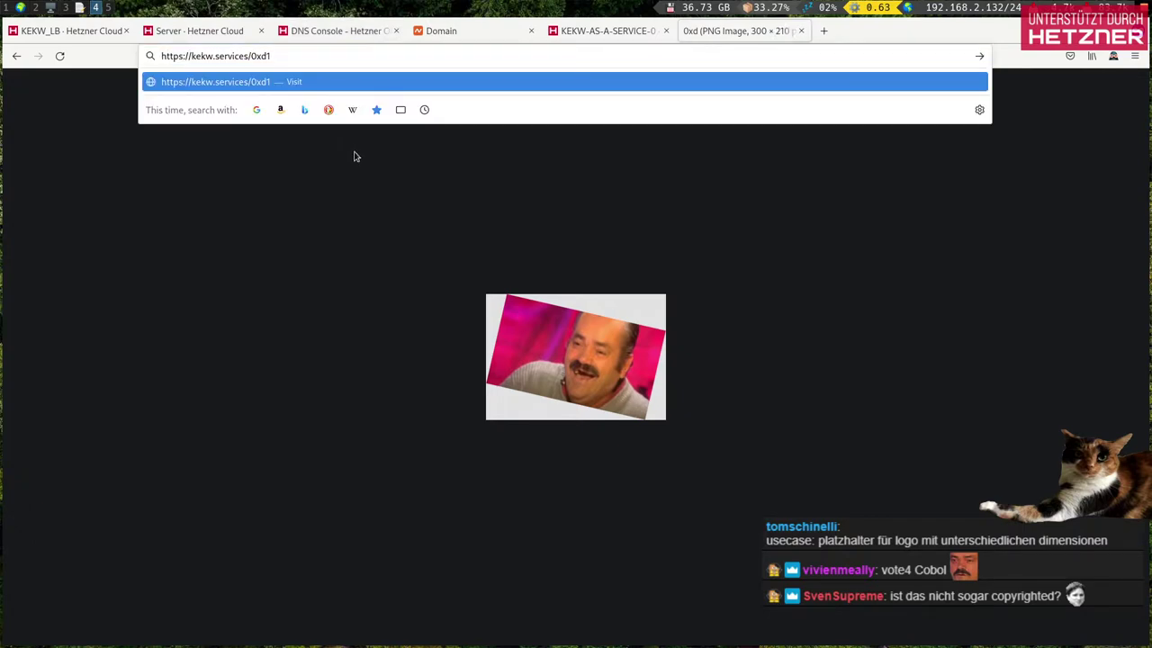
key("Return")
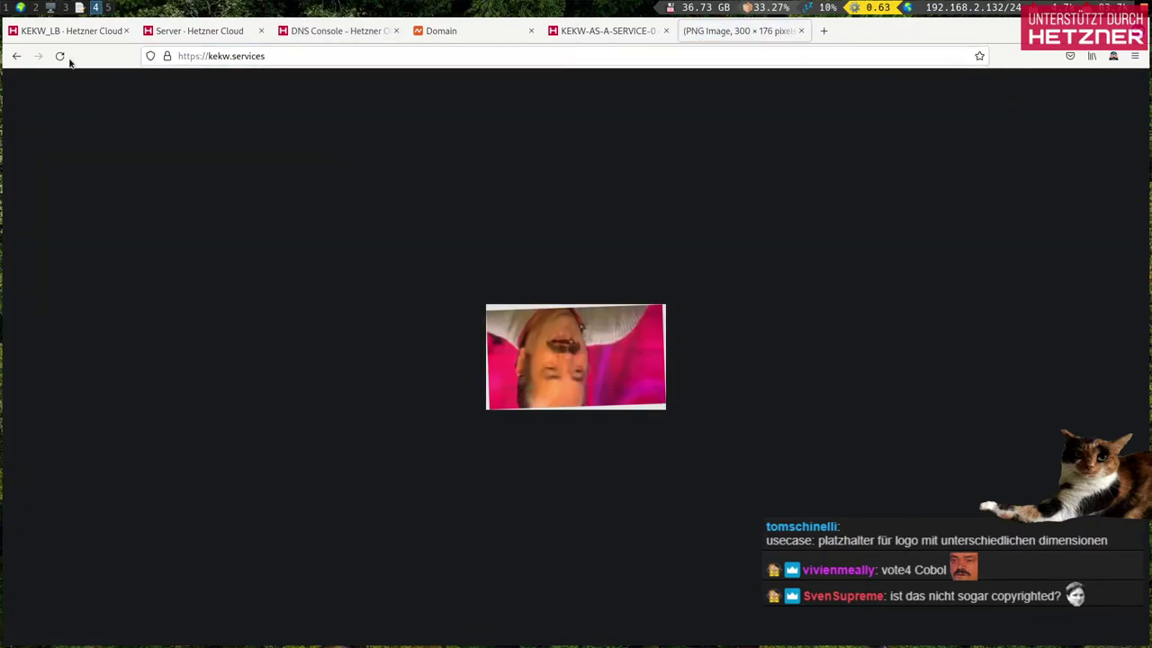
left_click(59, 56)
left_click(16, 56)
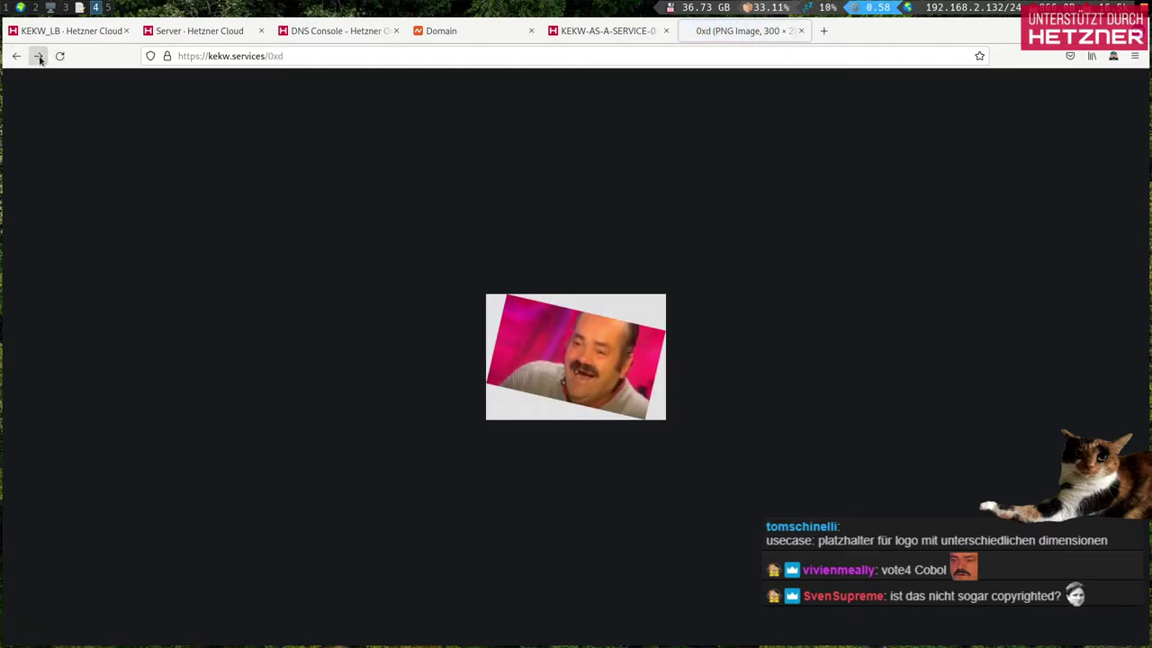
left_click(39, 57)
left_click(60, 56)
left_click(59, 56)
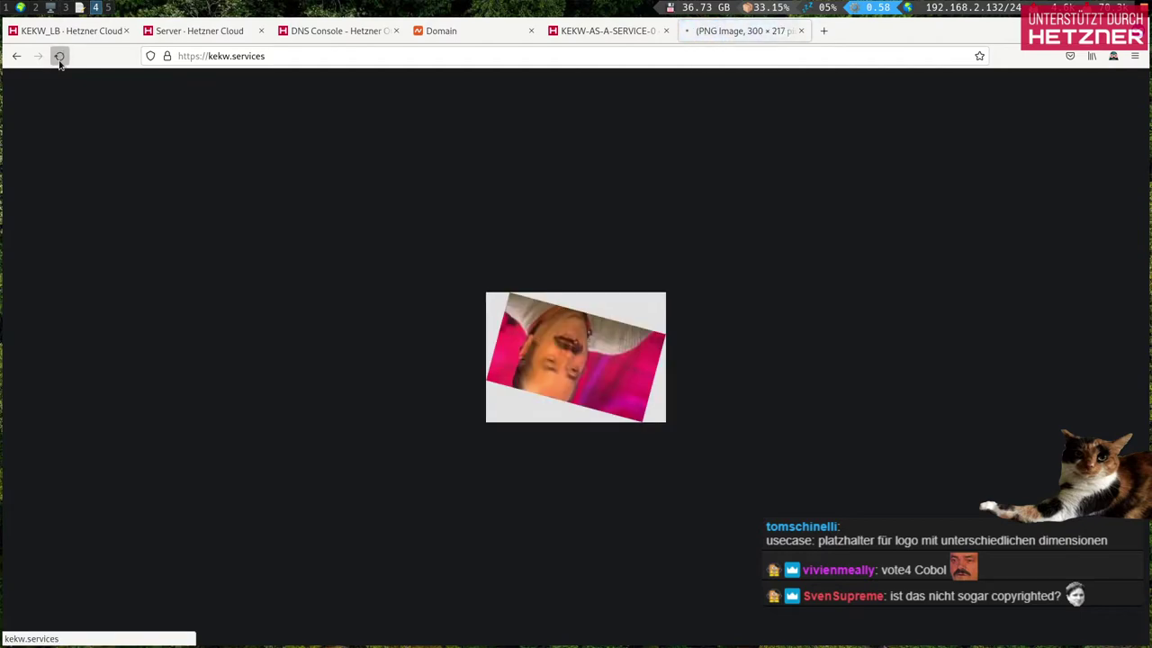
left_click(60, 56)
left_click(59, 56)
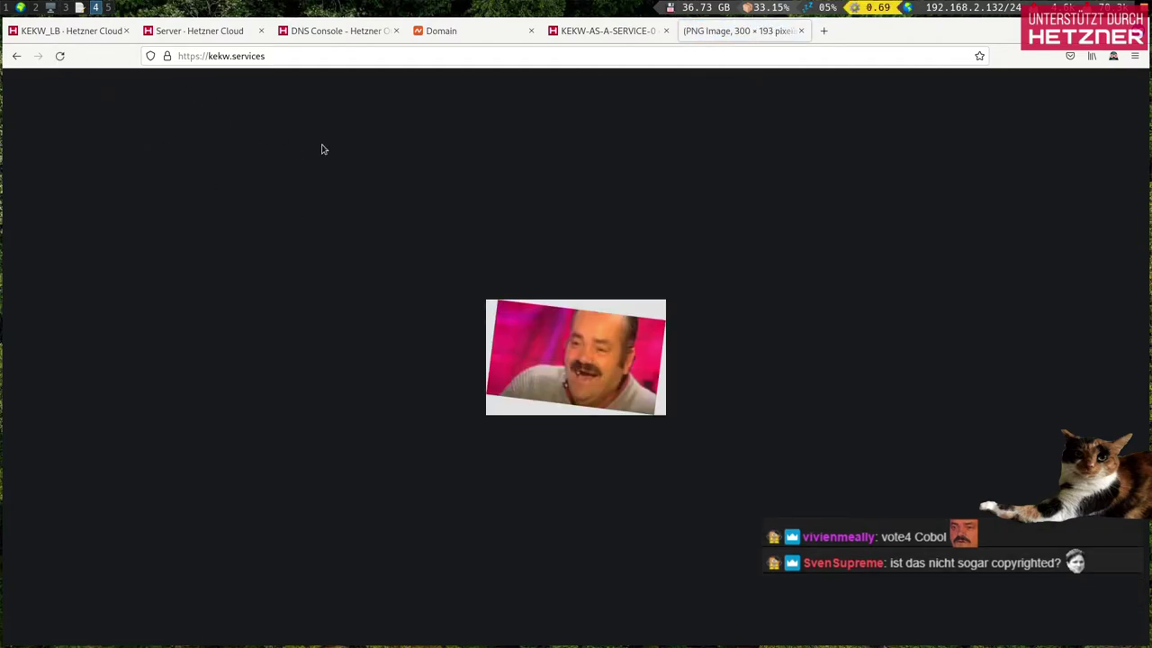
Step: Review the overview and targets of the KEKW_LB load balancer, and return to the kekw.services page
left_click(96, 40)
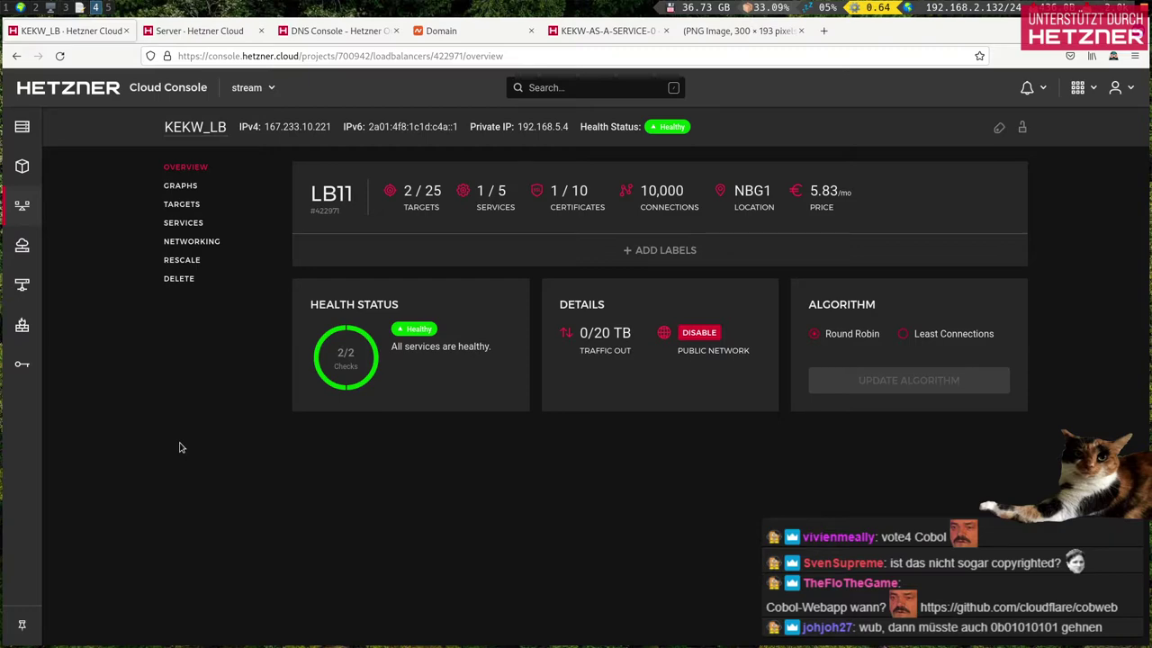
left_click(406, 331)
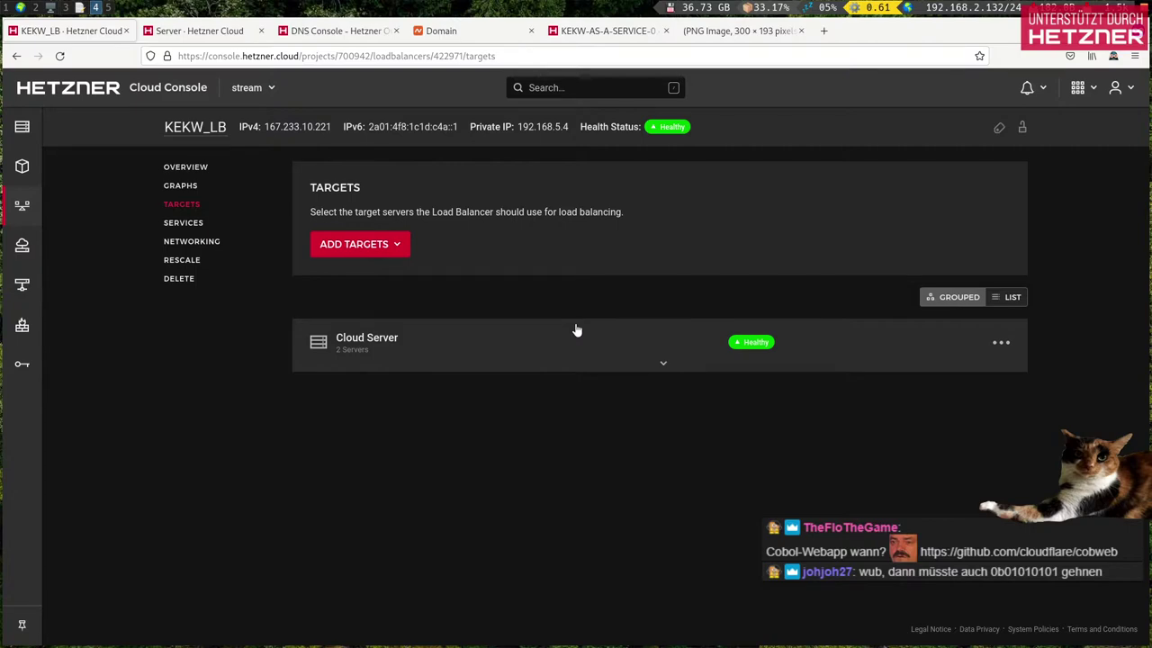
left_click(722, 32)
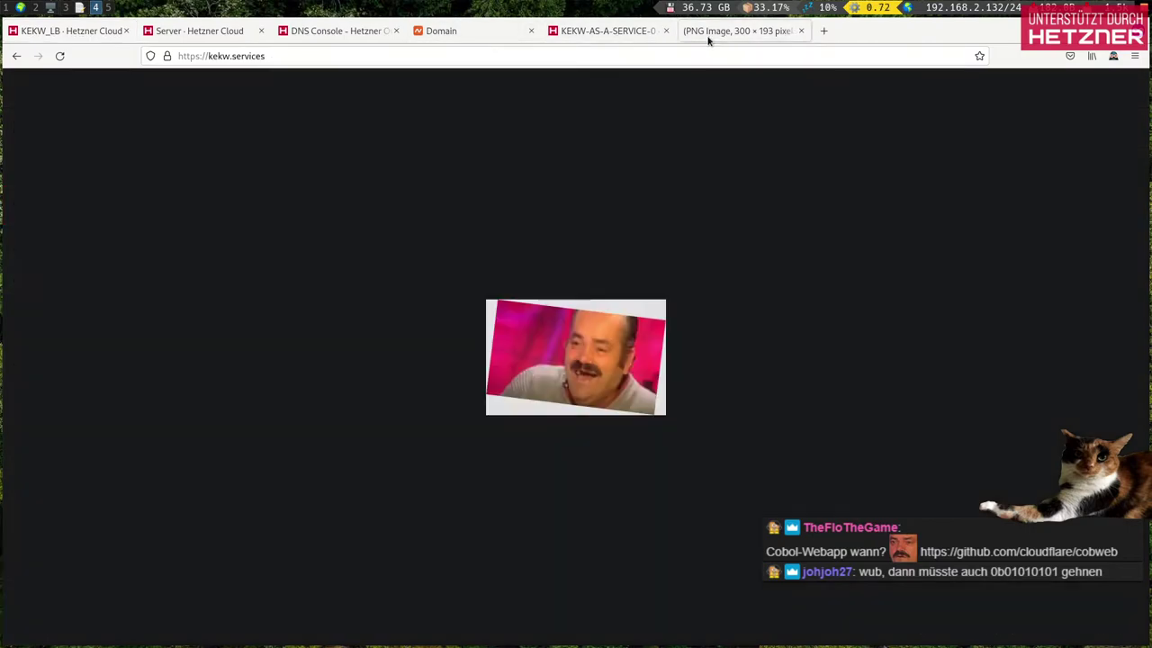
left_click(326, 55)
type("/0b01010101")
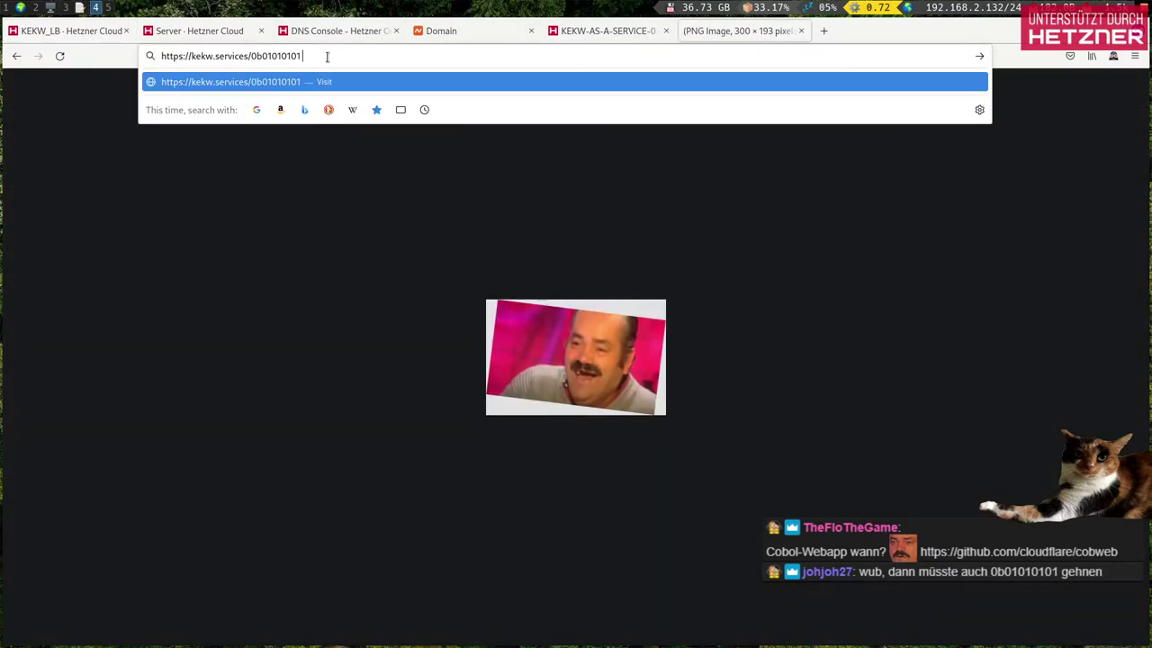
key("Return")
left_click(309, 56)
left_click(370, 56)
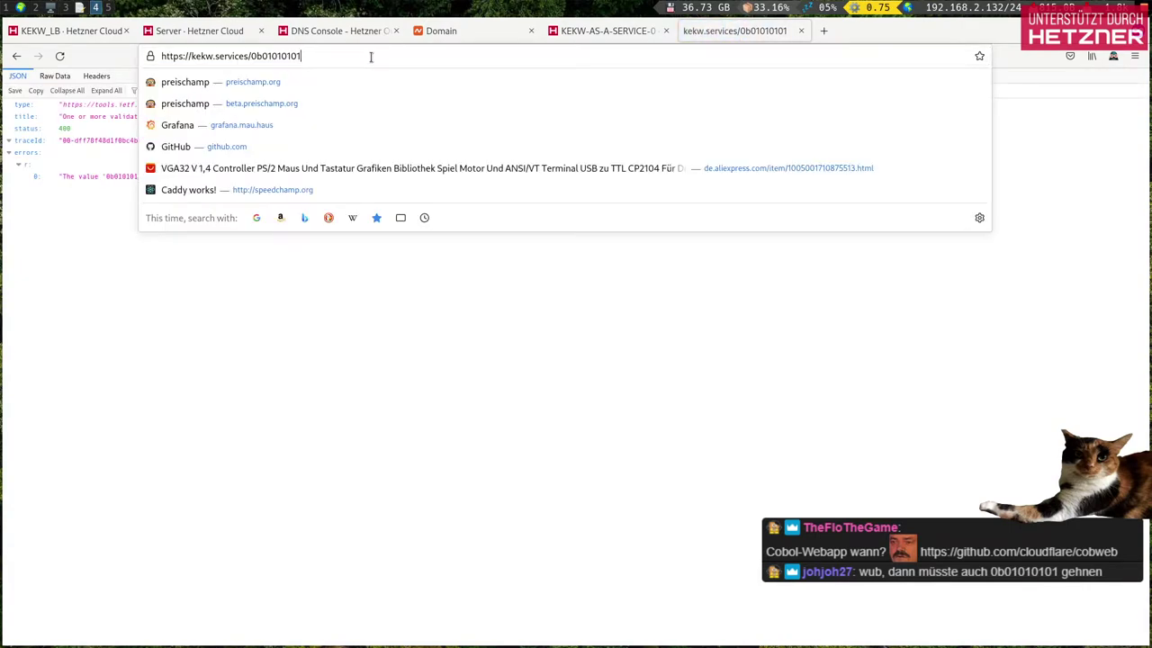
left_click(20, 57)
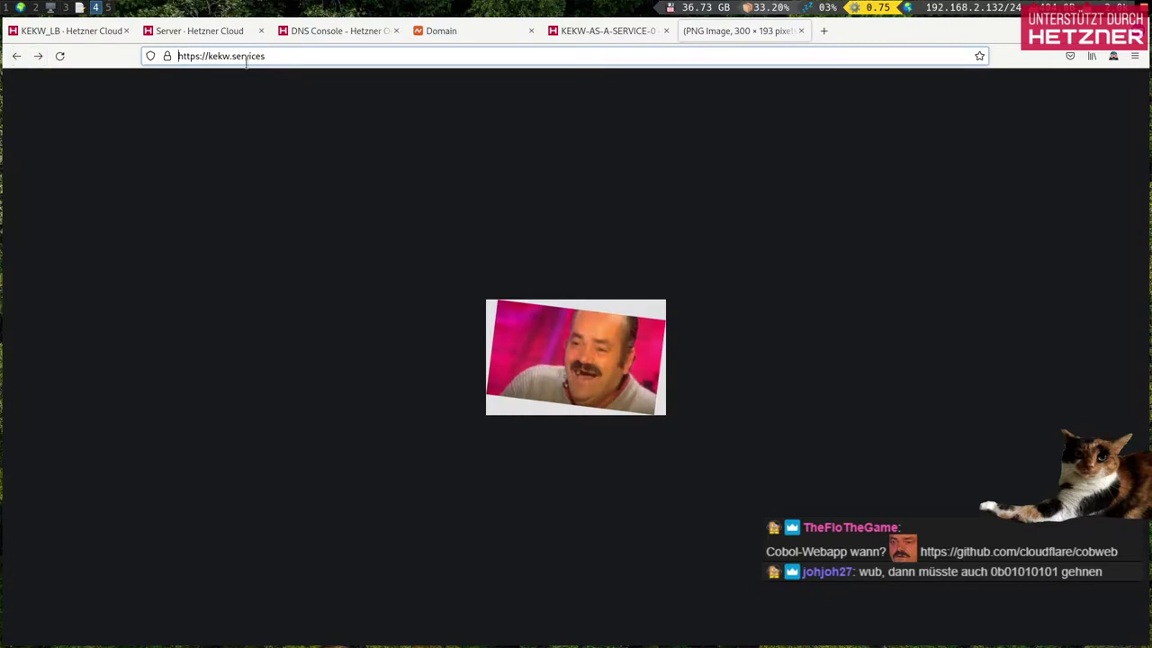
left_click(281, 56)
key("Return")
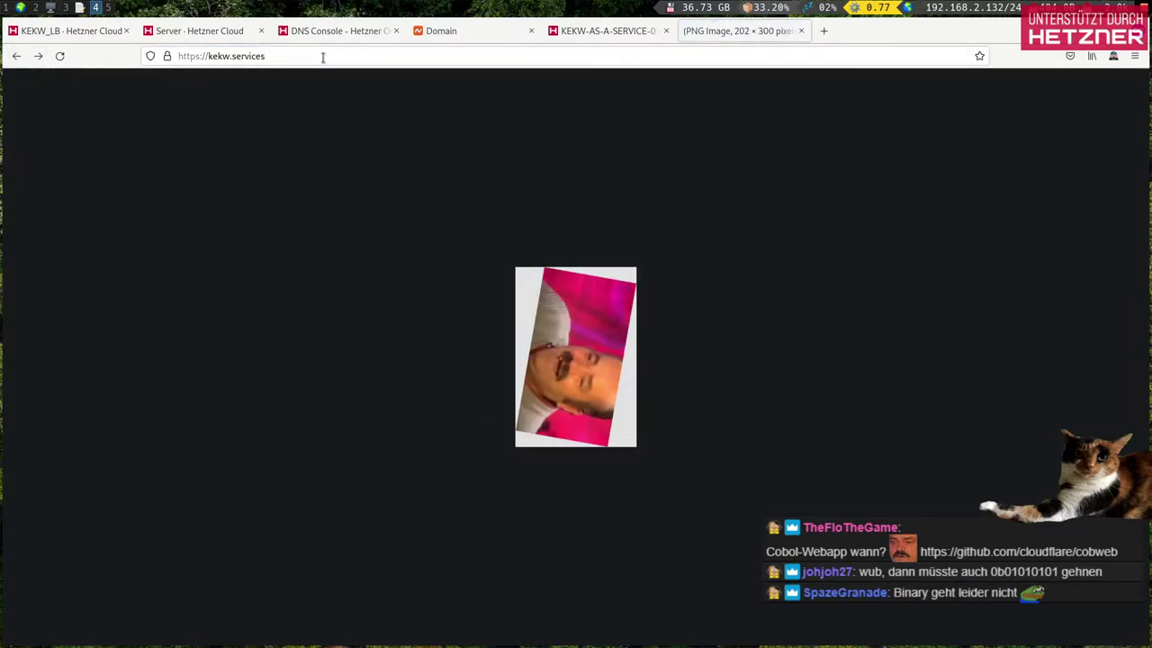
left_click(322, 57)
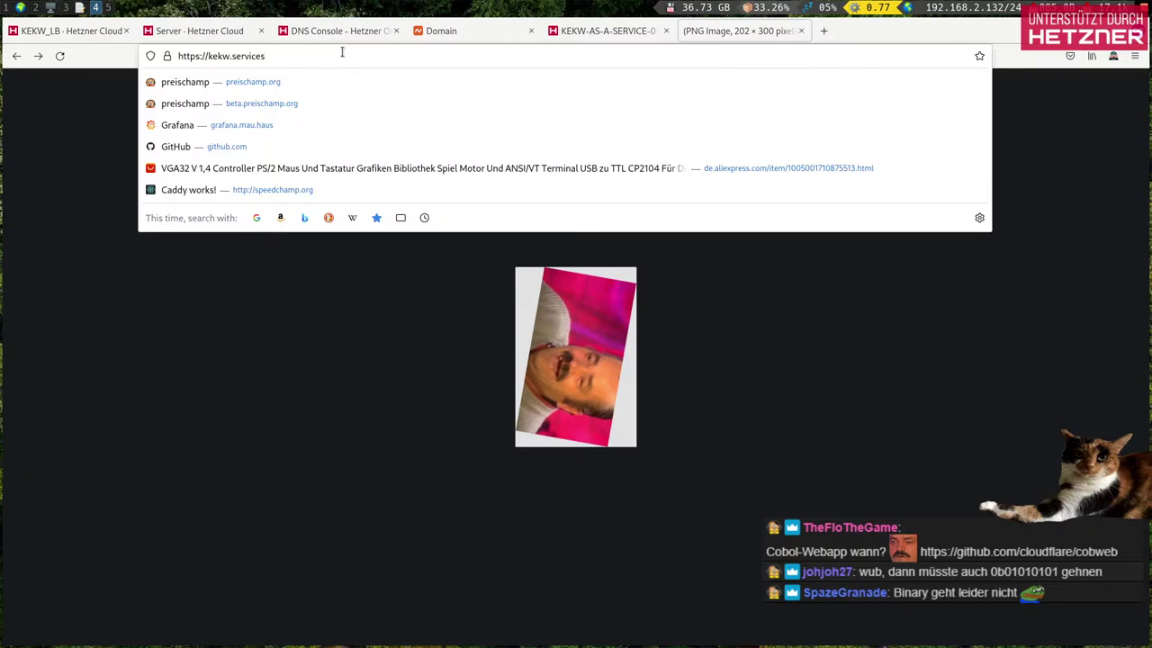
type("/0xD")
key("Return")
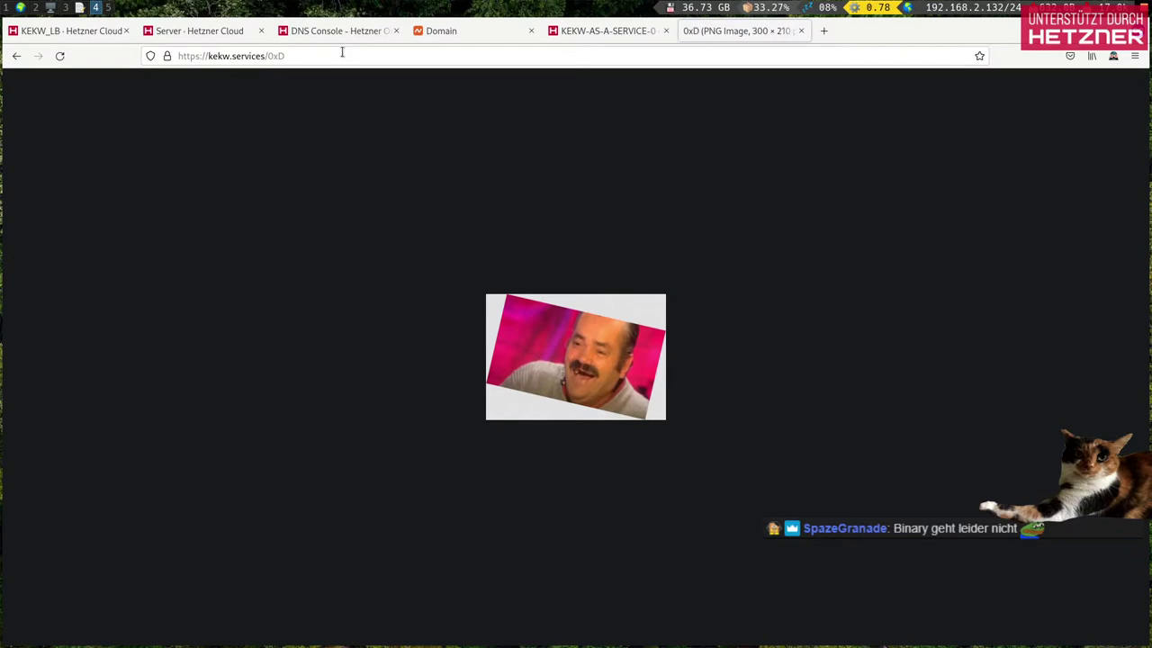
double_click(342, 51)
type("11")
key("Return")
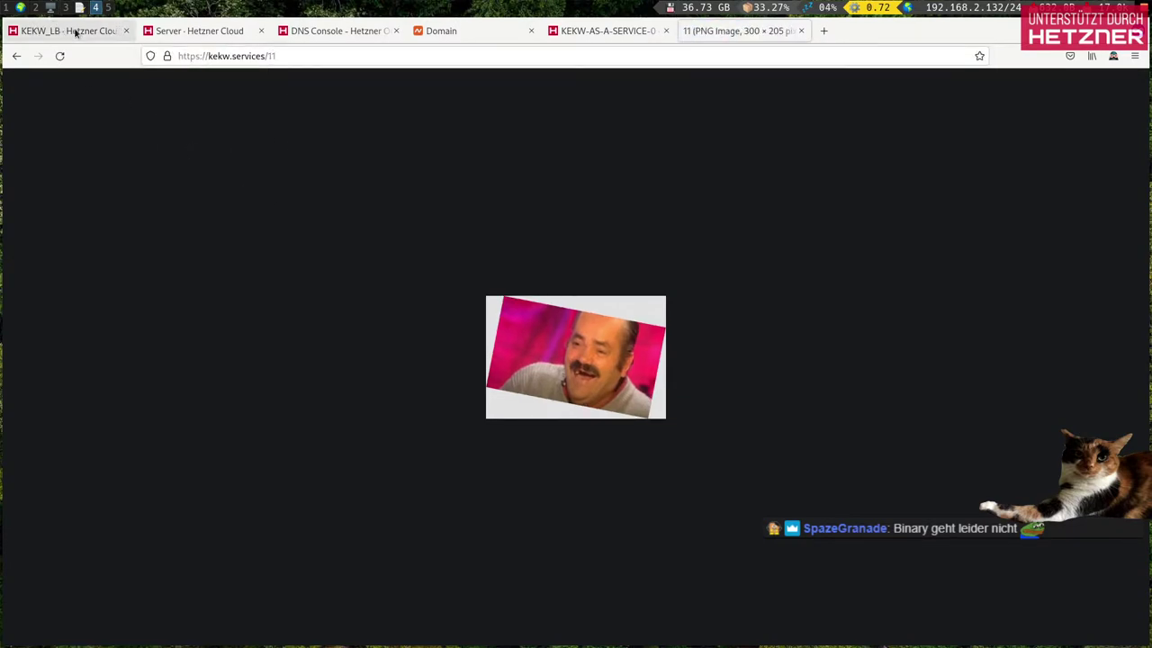
Step: Split the kekw.services/11 page into its own window beside the Cloud Console, reload it and widen the console window
left_click(198, 34)
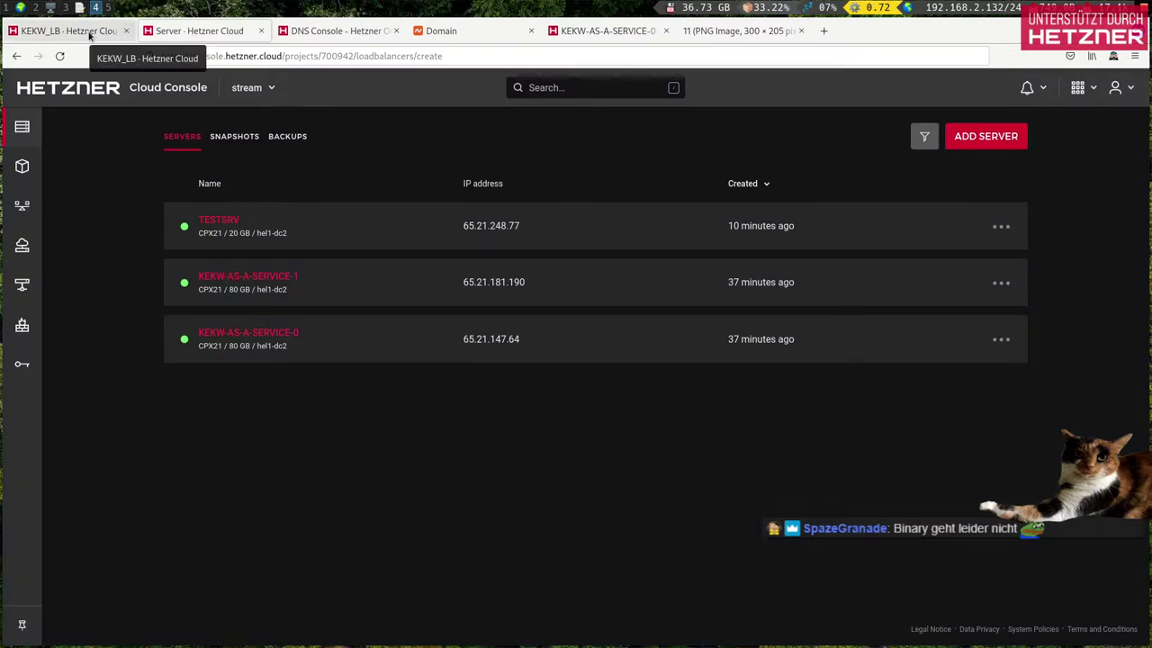
left_click_drag(715, 29, 635, 57)
left_click(635, 56)
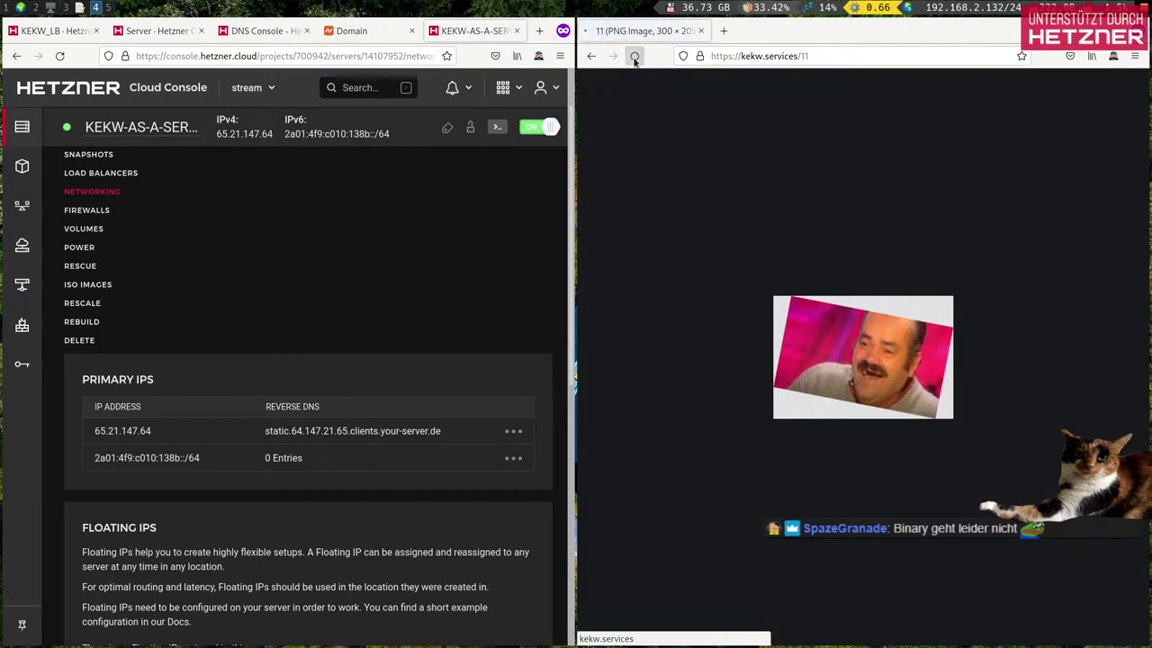
key("super+alt+l")
right_click(744, 216)
left_click(704, 209)
Step: Search the web for "autorefresh firefox" in a new tab, accept the corrected spelling "auto refresh firefox" and skim the results
key("ctrl+t")
type("aut")
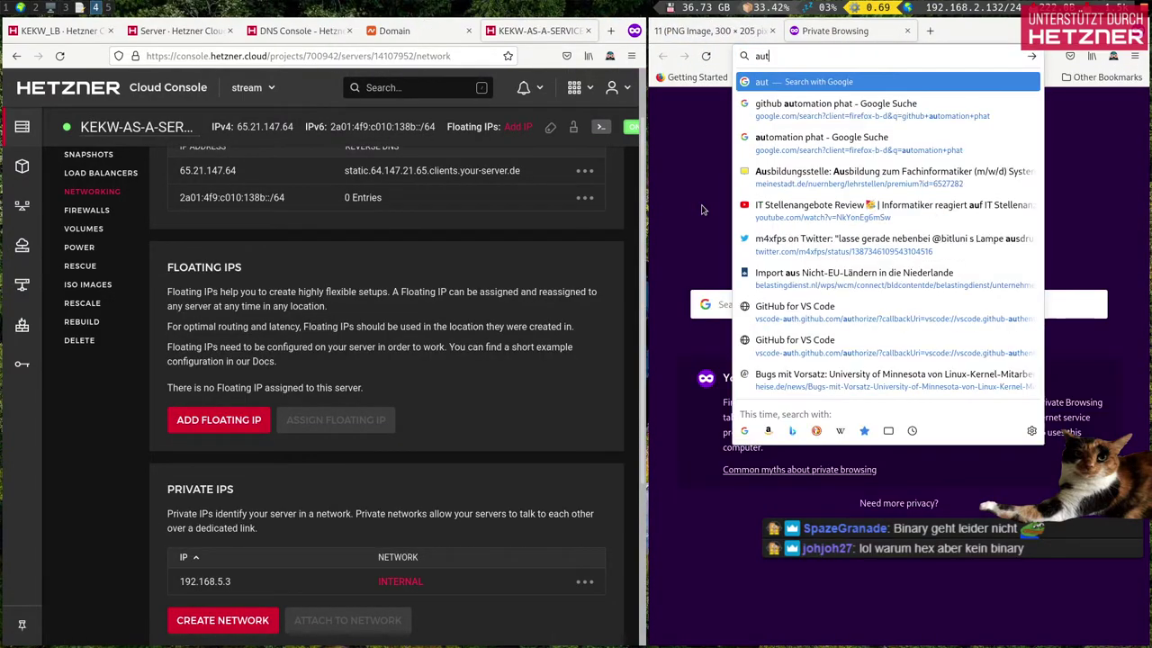
type("orefresh firefox")
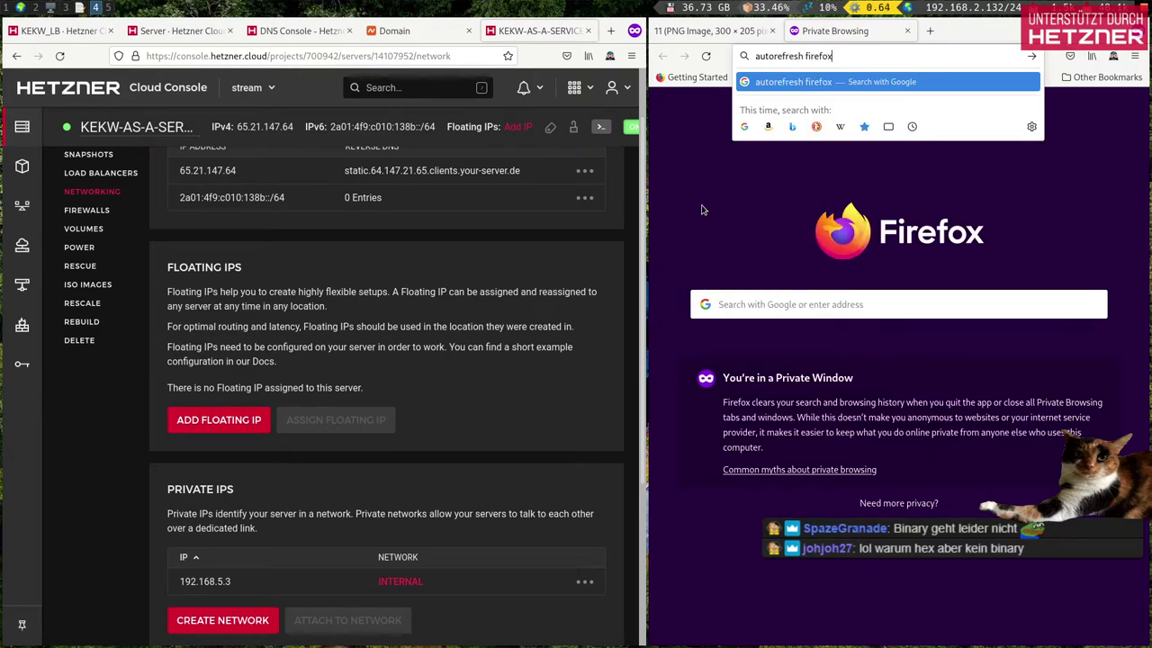
key("Return")
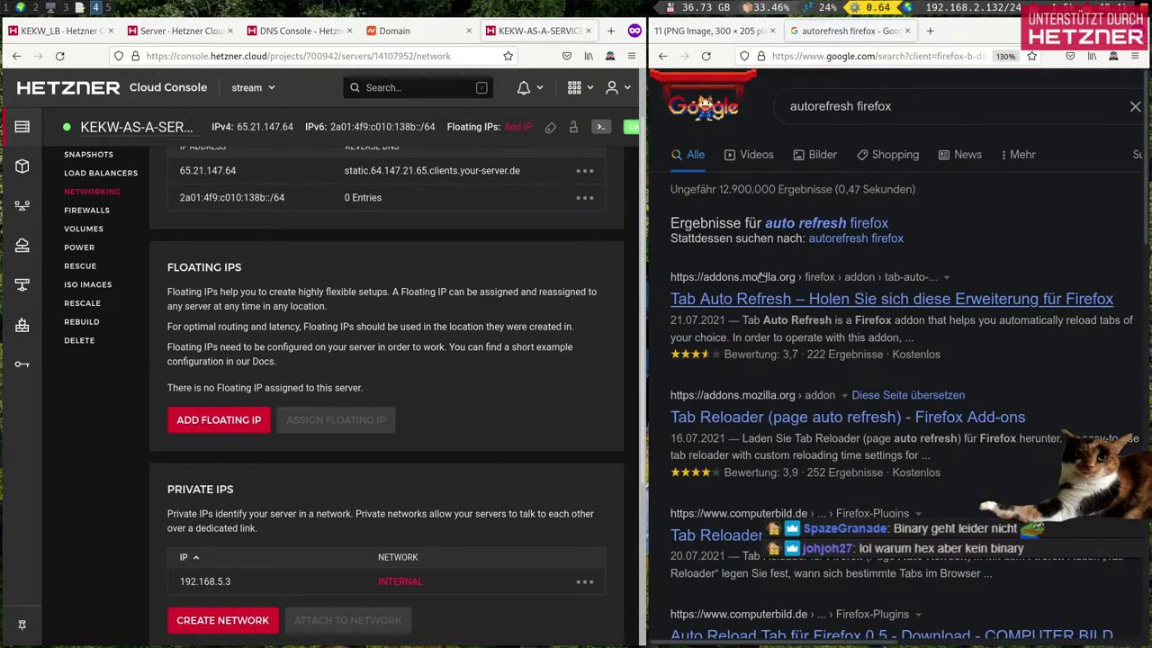
left_click(824, 225)
scroll(829, 228, "down", 5)
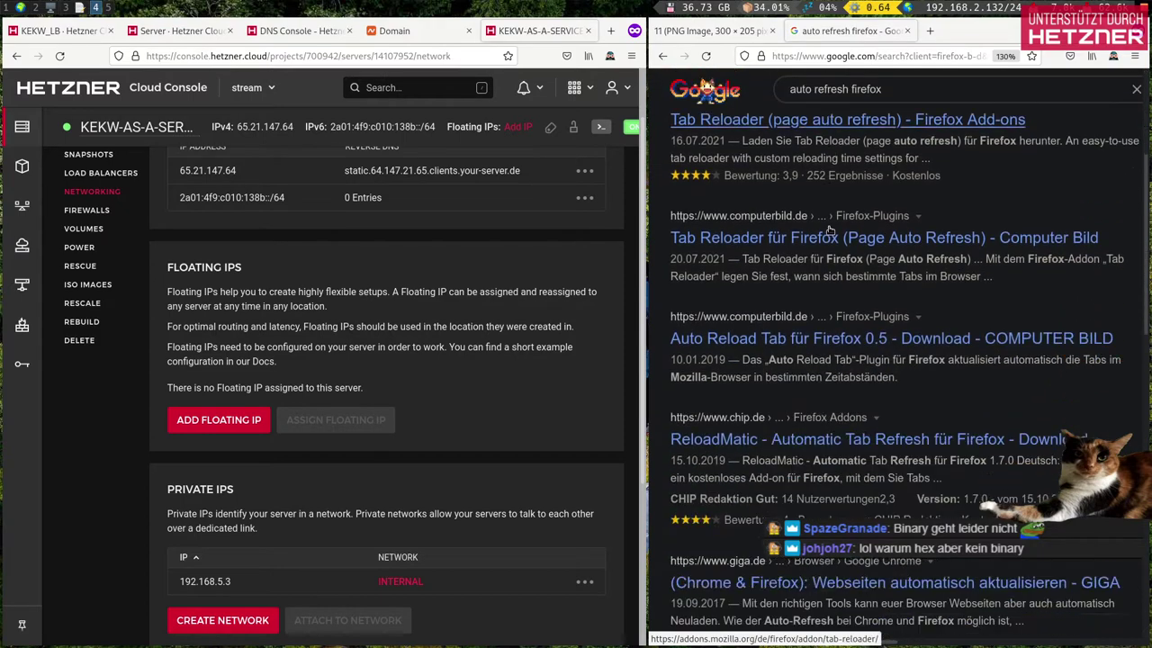
scroll(829, 227, "up", 5)
Step: Inspect the kekw.services/11 page in the developer tools, view it briefly in full screen and close the tools
left_click(725, 30)
right_click(688, 347)
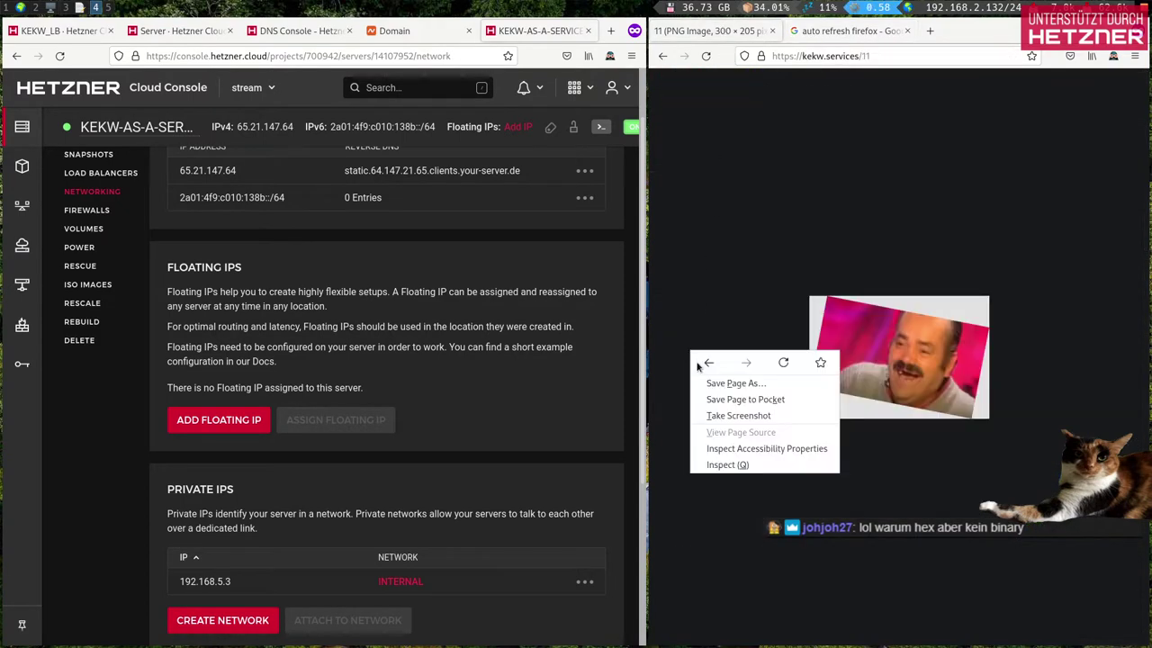
left_click(752, 467)
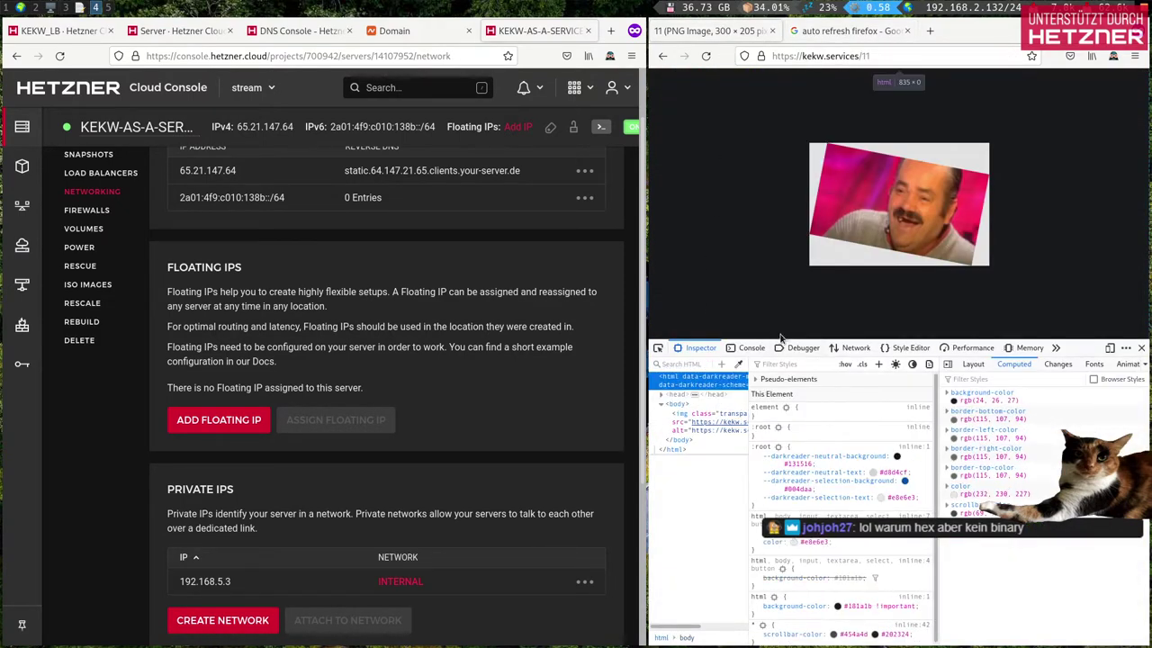
left_click_drag(784, 340, 784, 381)
key("super+f")
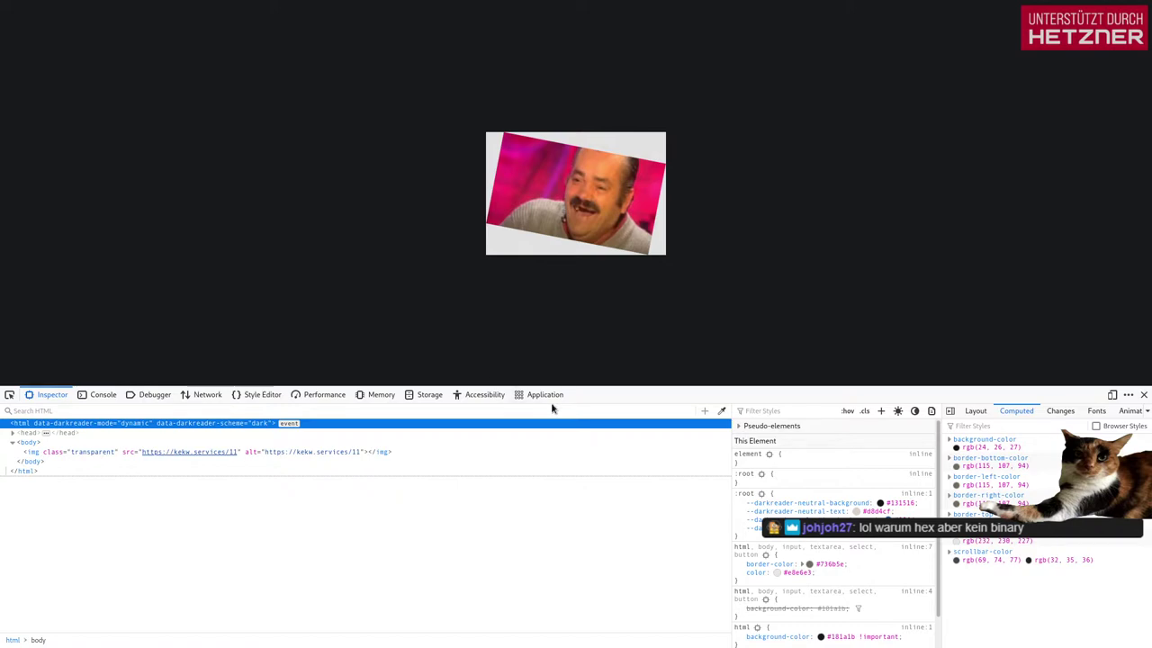
key("super+f")
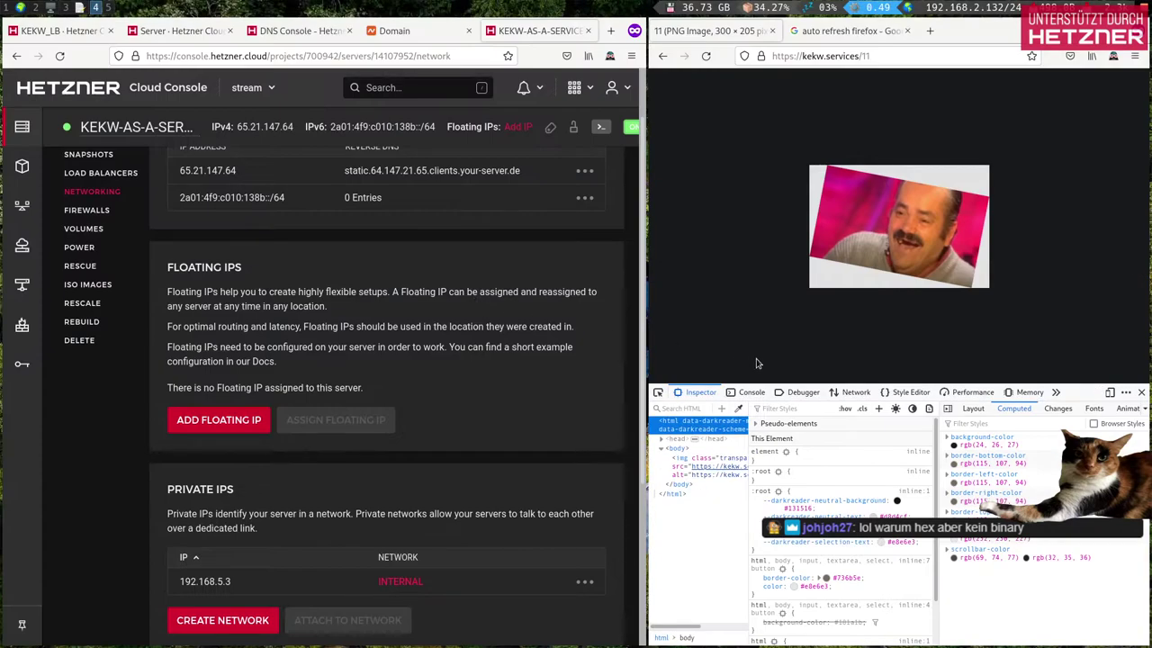
left_click(1141, 398)
Step: Refine the web search to "auto refresh built in firefox", using the suggested spelling correction
left_click(816, 31)
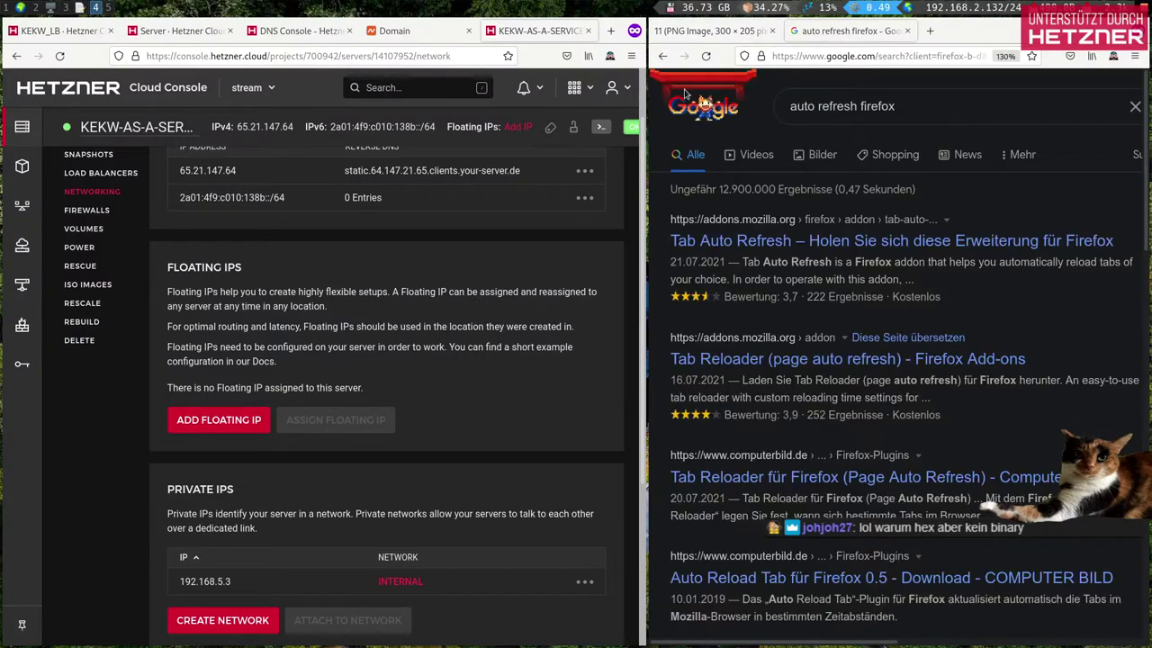
left_click(857, 105)
type("builin")
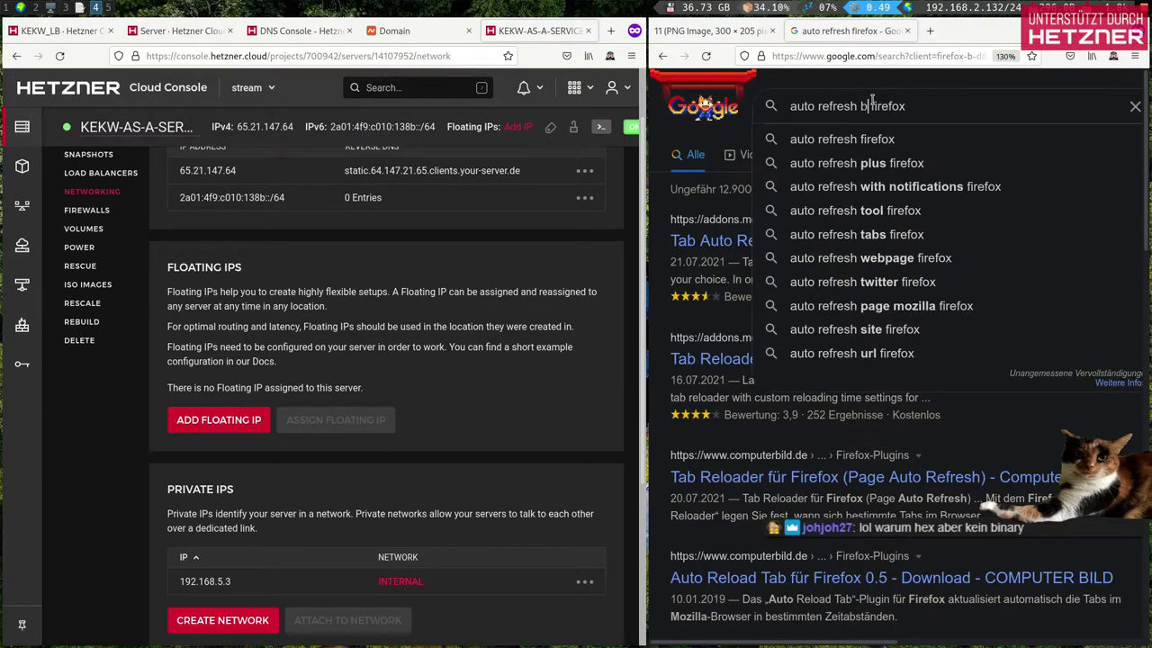
key("Return")
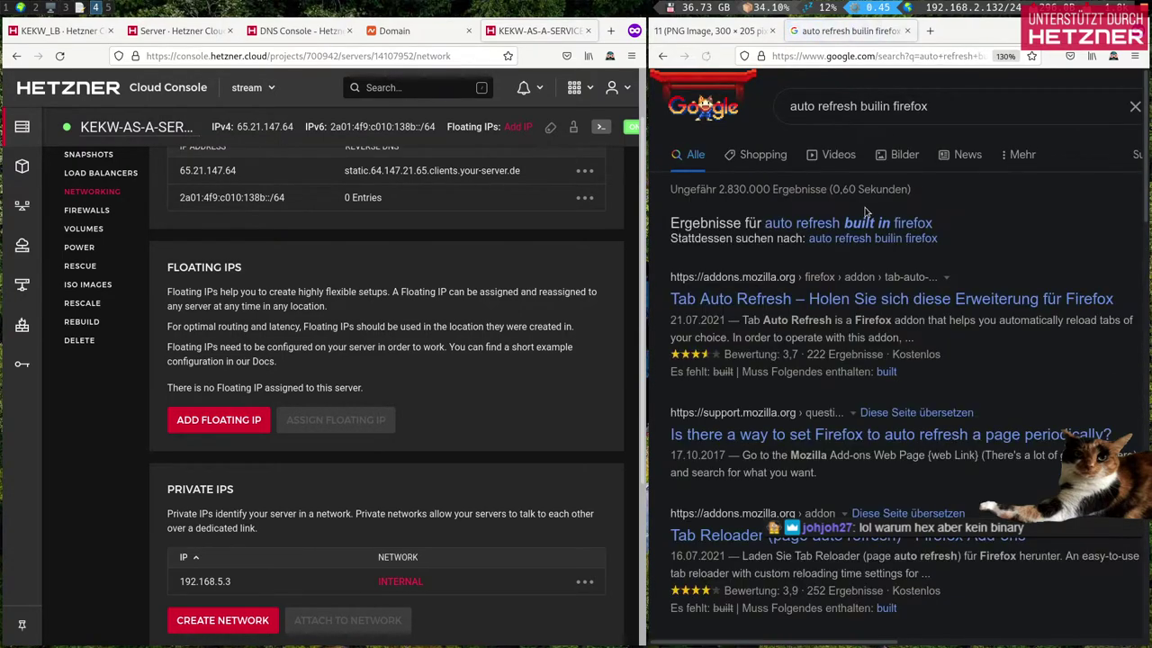
left_click(844, 225)
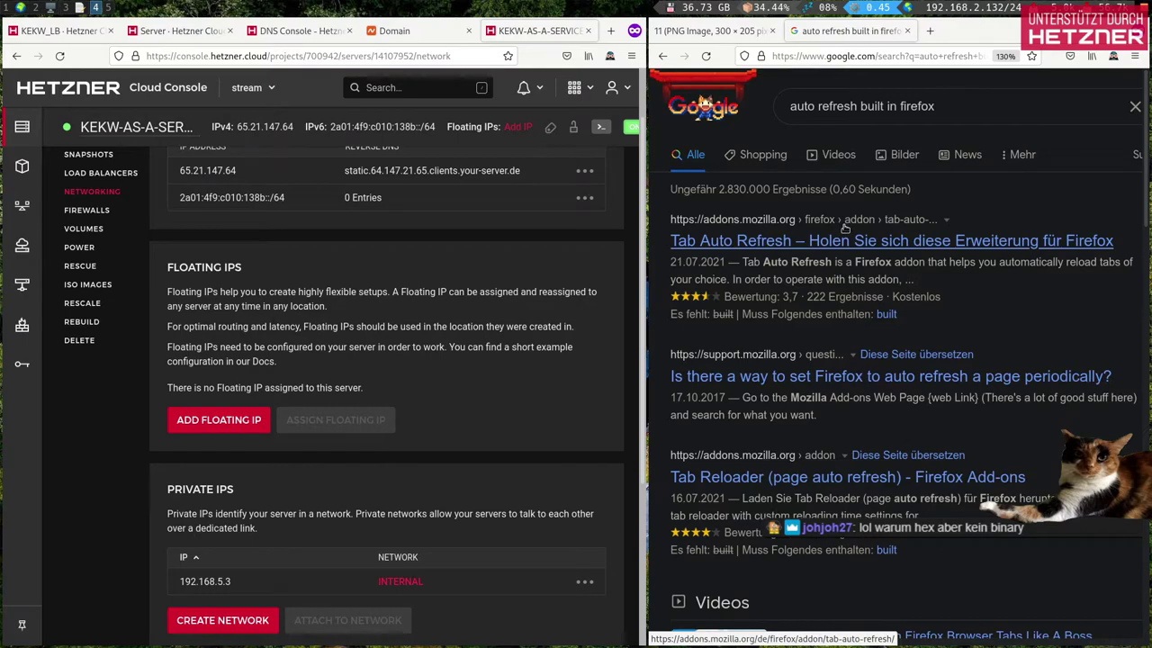
Step: Read the Mozilla support question on periodic auto refresh, view the linked Tab Auto Refresh add-on page and close that tab
left_click(668, 375)
scroll(666, 376, "down", 5)
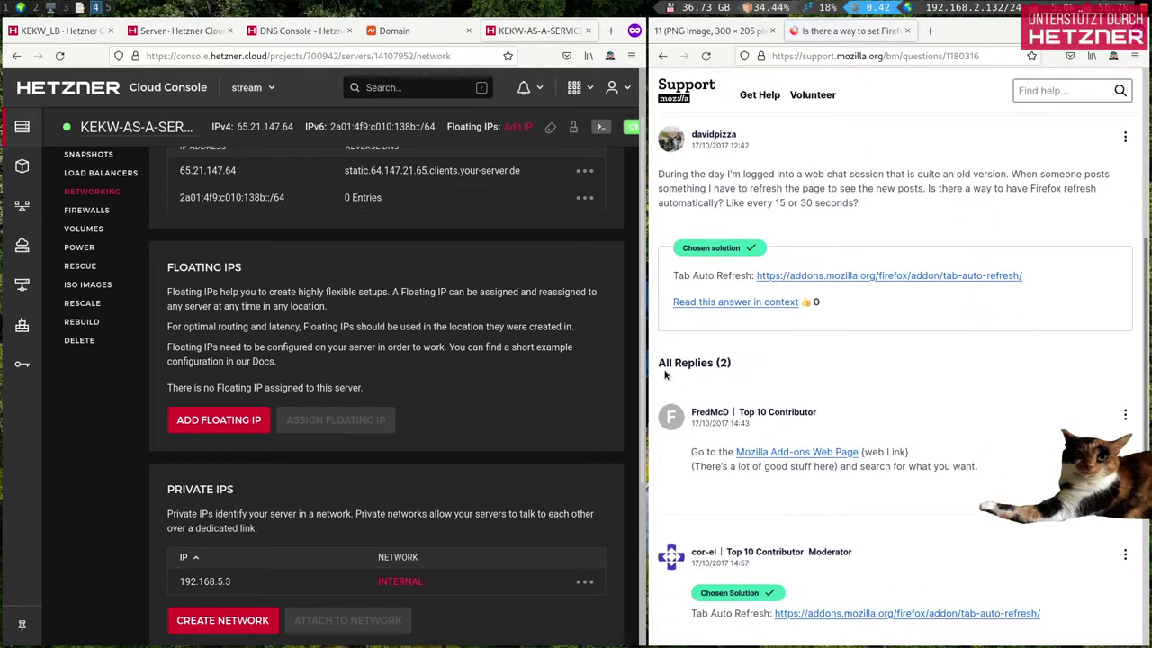
scroll(665, 375, "down", 3)
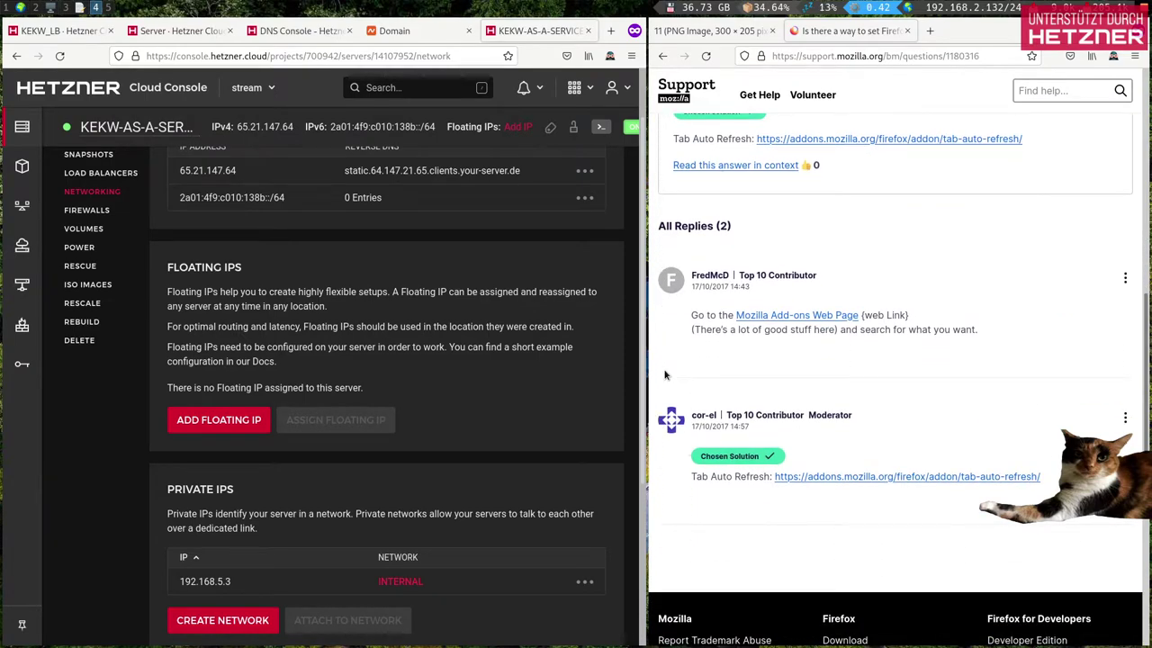
left_click(848, 477)
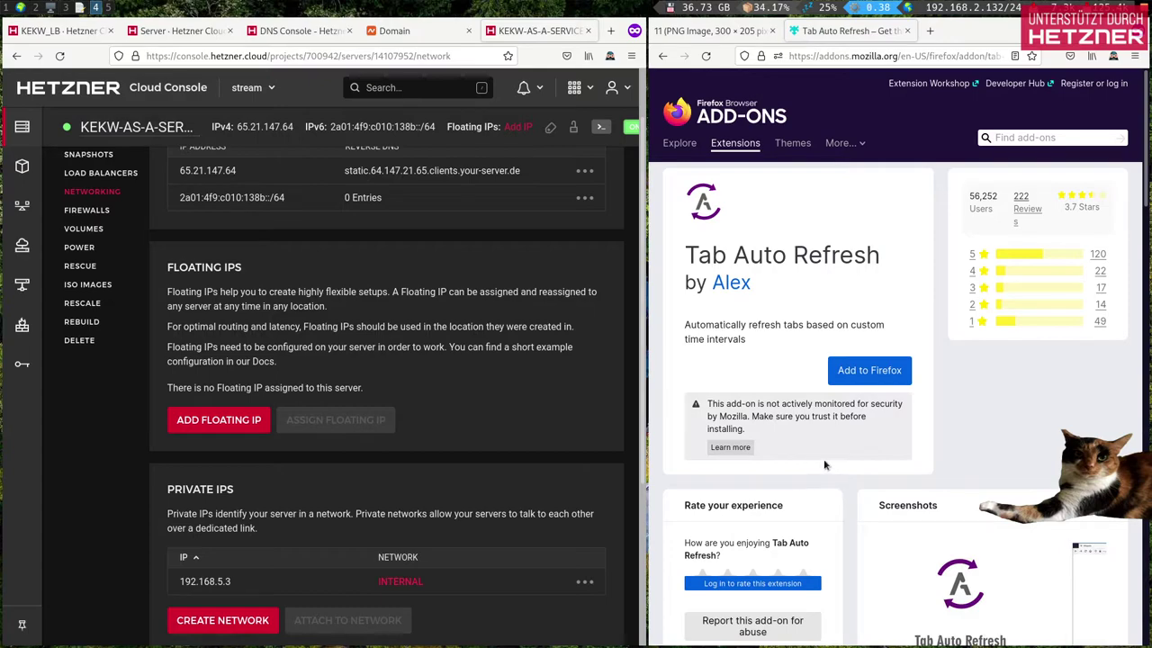
key("ctrl+w")
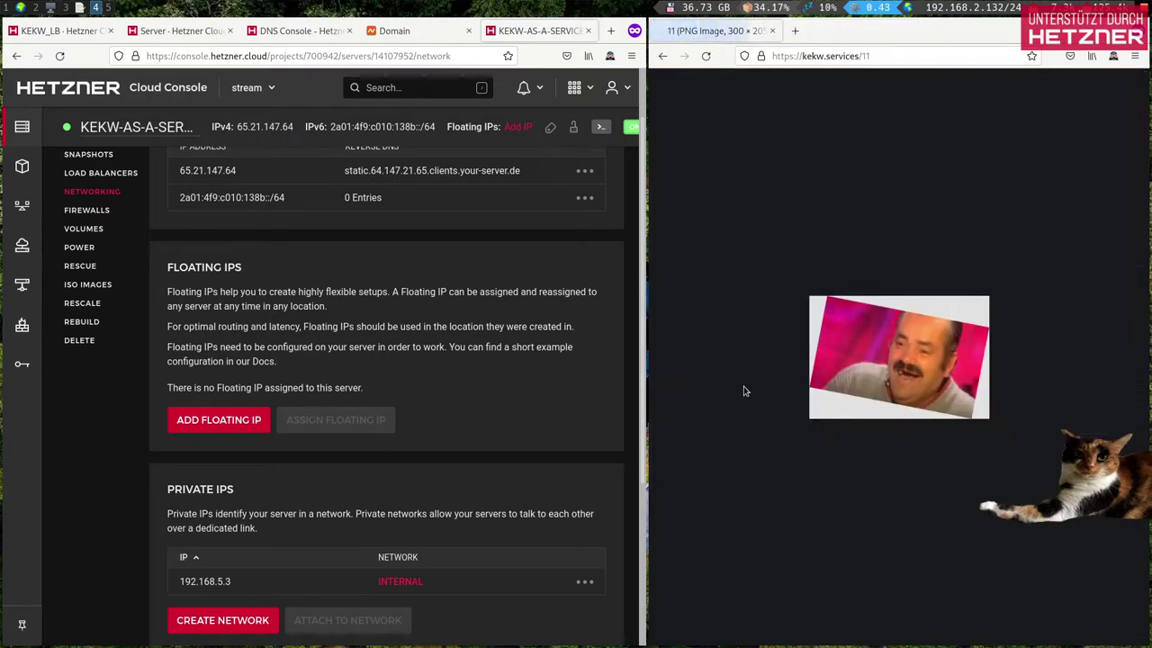
Step: Widen the Cloud Console window, open the server list in a new tab and bring up the Rescale plans for TESTSRV
left_click_drag(646, 387, 815, 376)
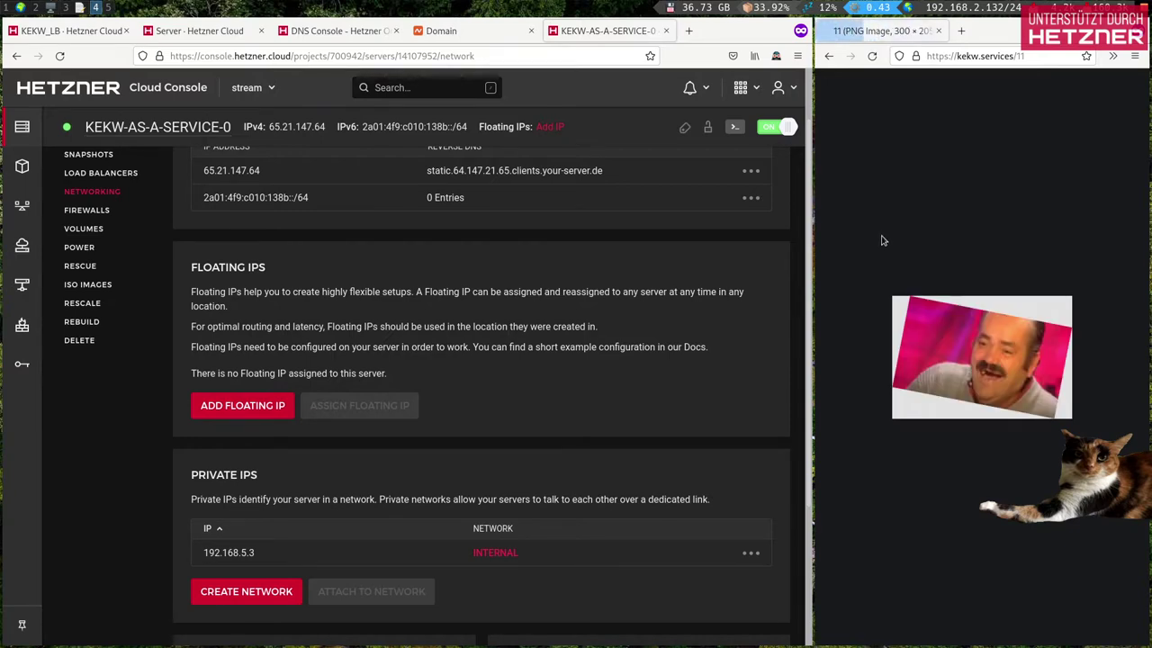
mouse_move(27, 180)
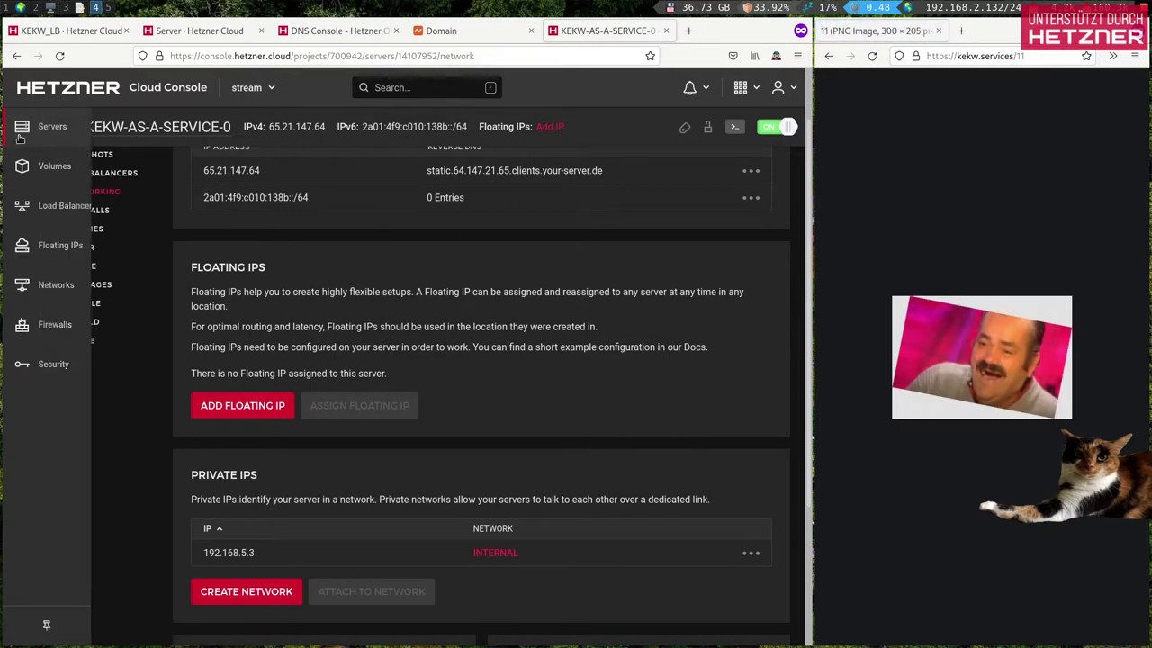
middle_click(54, 128)
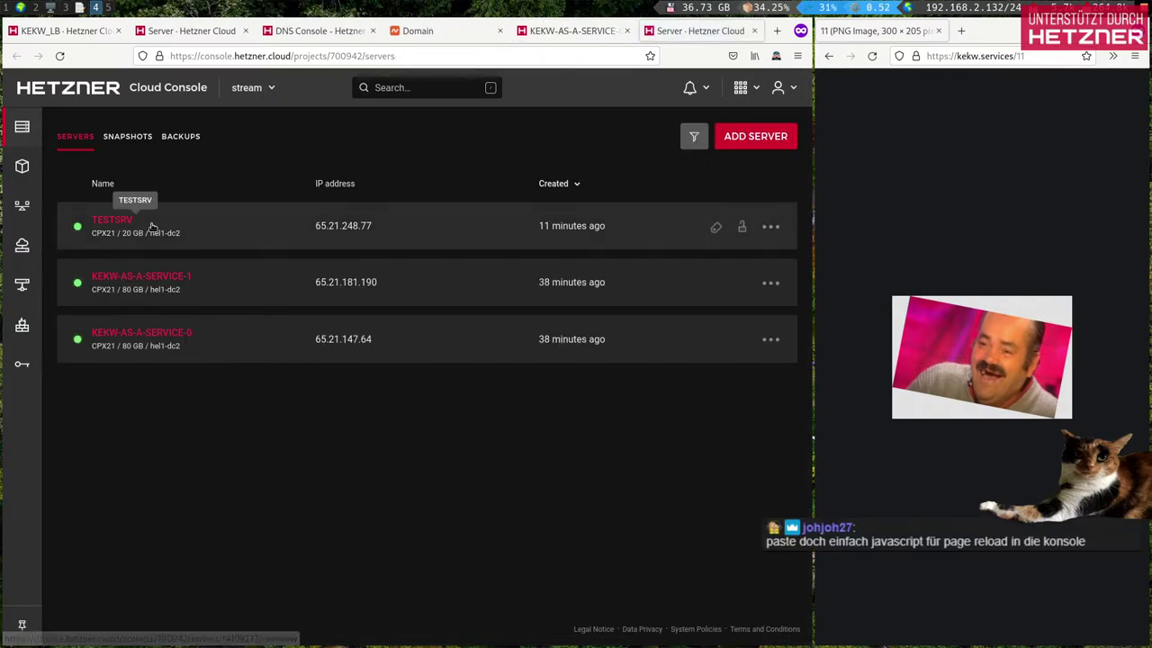
left_click(214, 226)
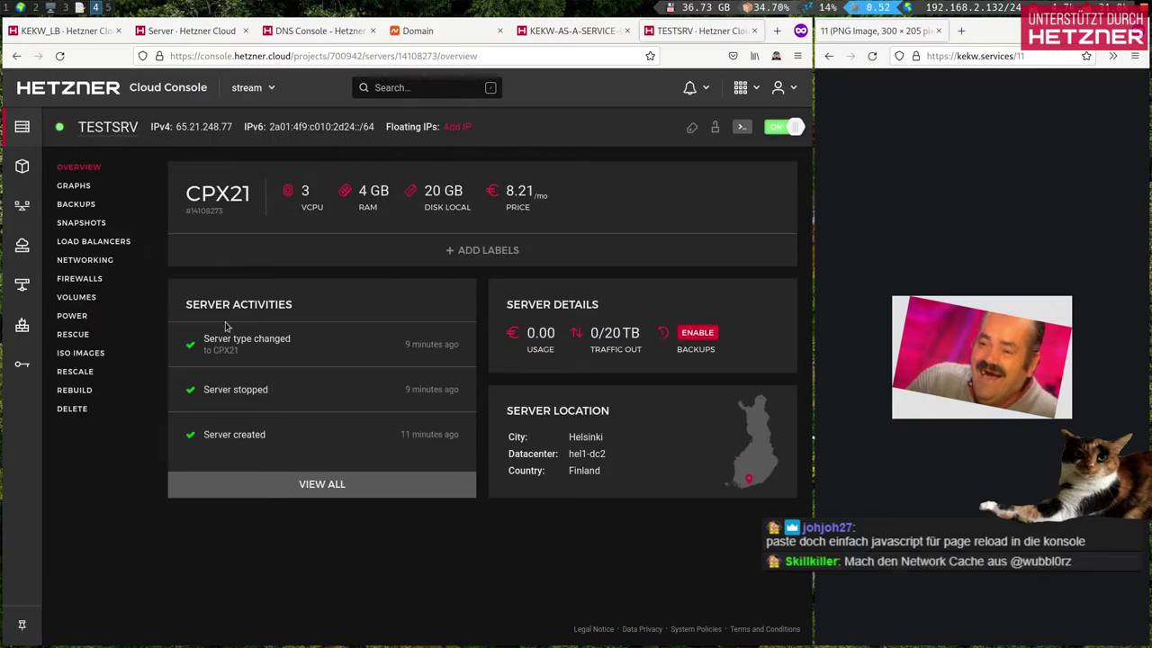
left_click(80, 371)
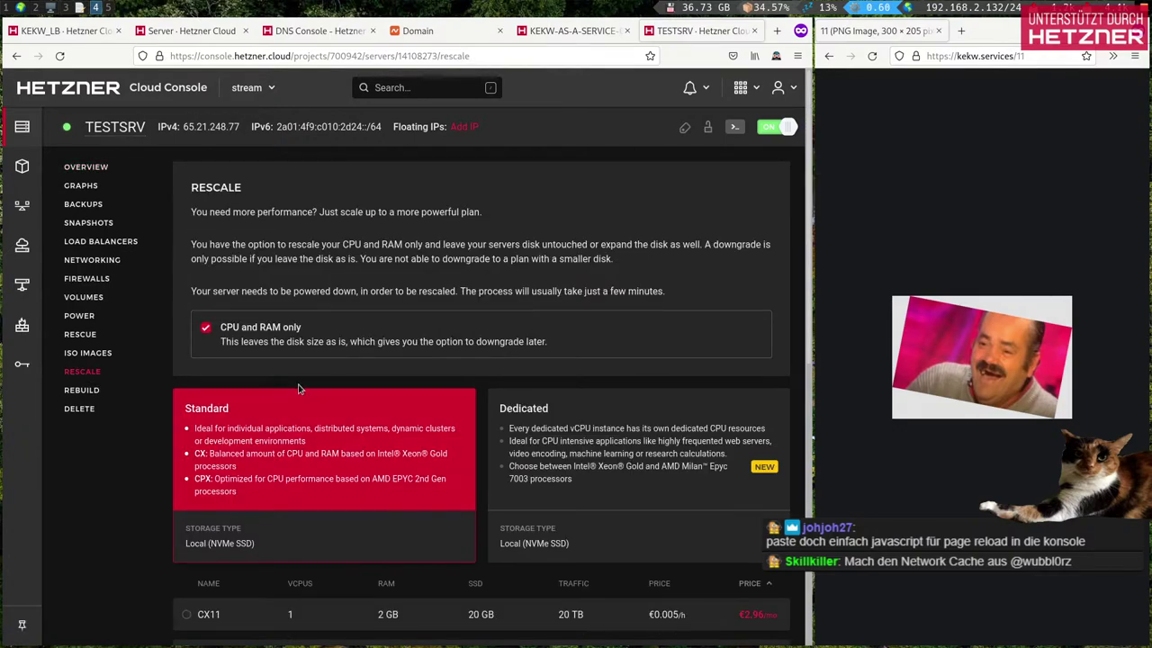
scroll(299, 389, "down", 3)
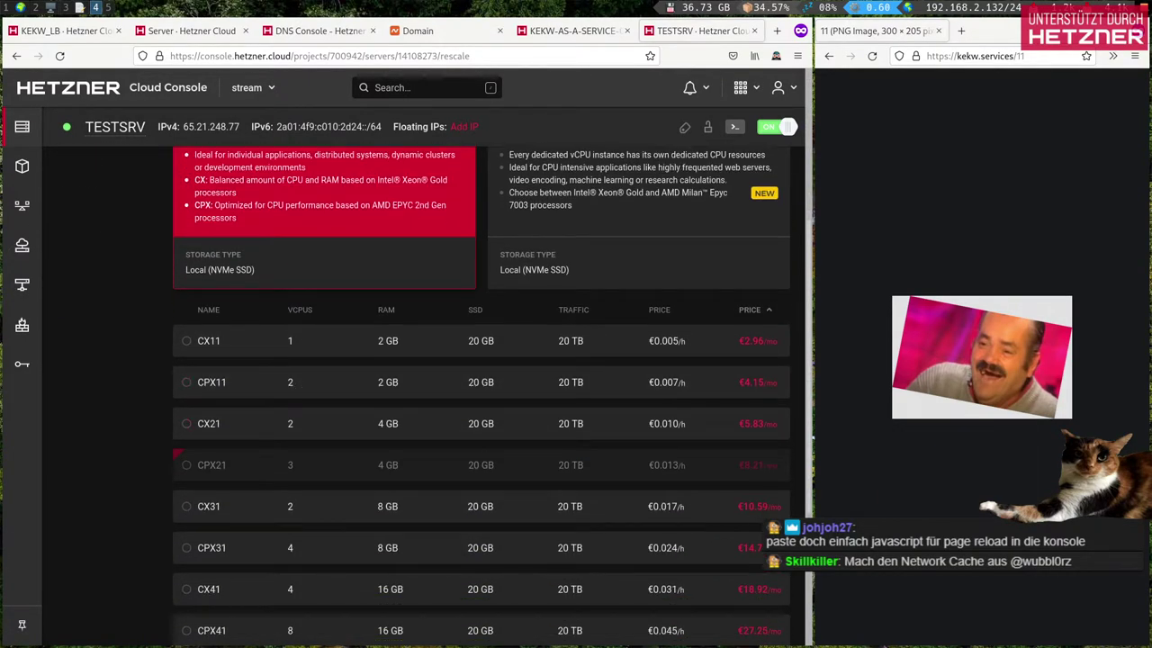
Step: Open the network monitor for the kekw.services/11 page to check its Disable Cache option, and shrink the developer tools pane
right_click(964, 299)
left_click(985, 342)
left_click(1021, 393)
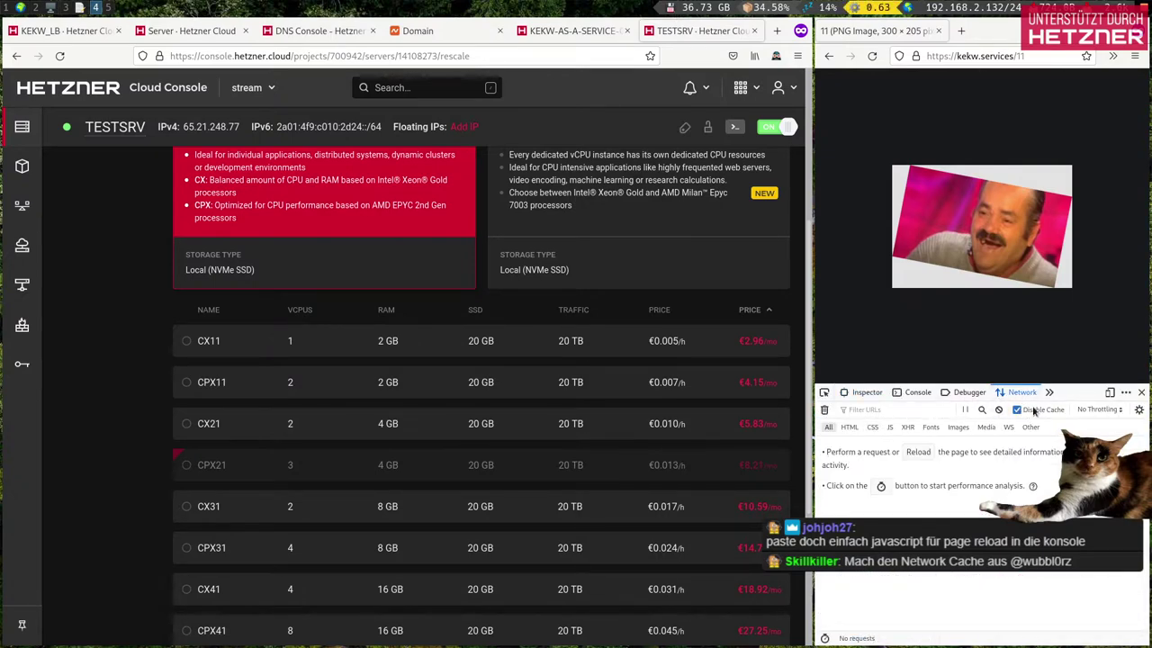
left_click_drag(1017, 385, 1020, 491)
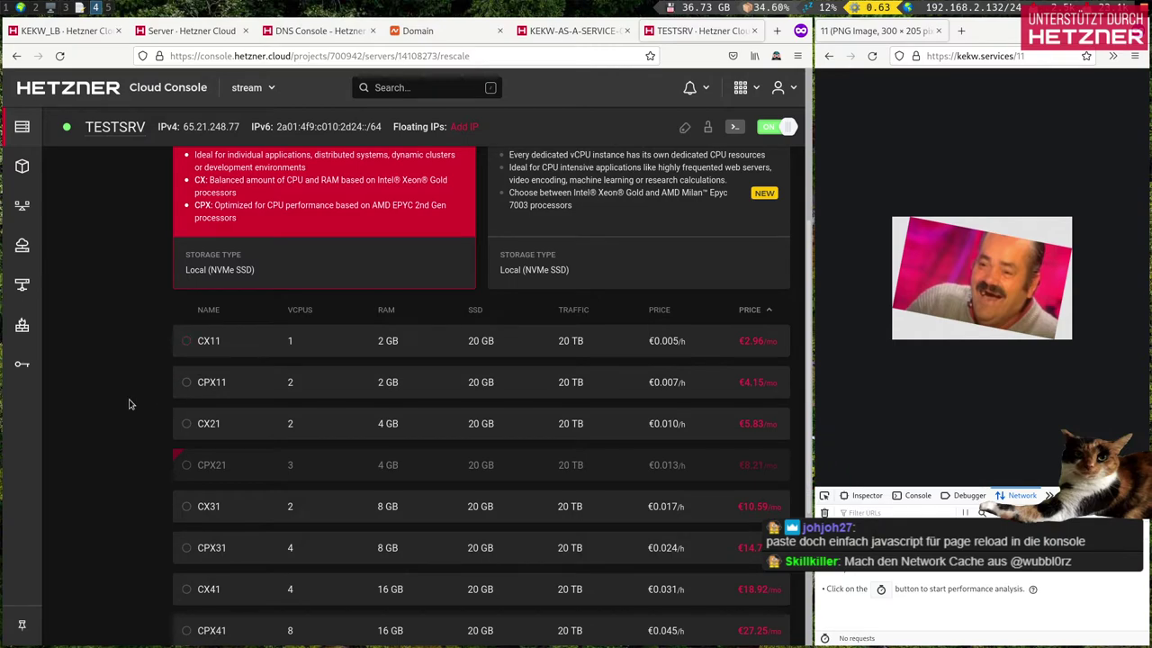
Step: Select the CX11 plan as TESTSRV's rescale target and power off the server, confirming the warning
left_click(186, 341)
scroll(347, 304, "up", 3)
left_click(782, 128)
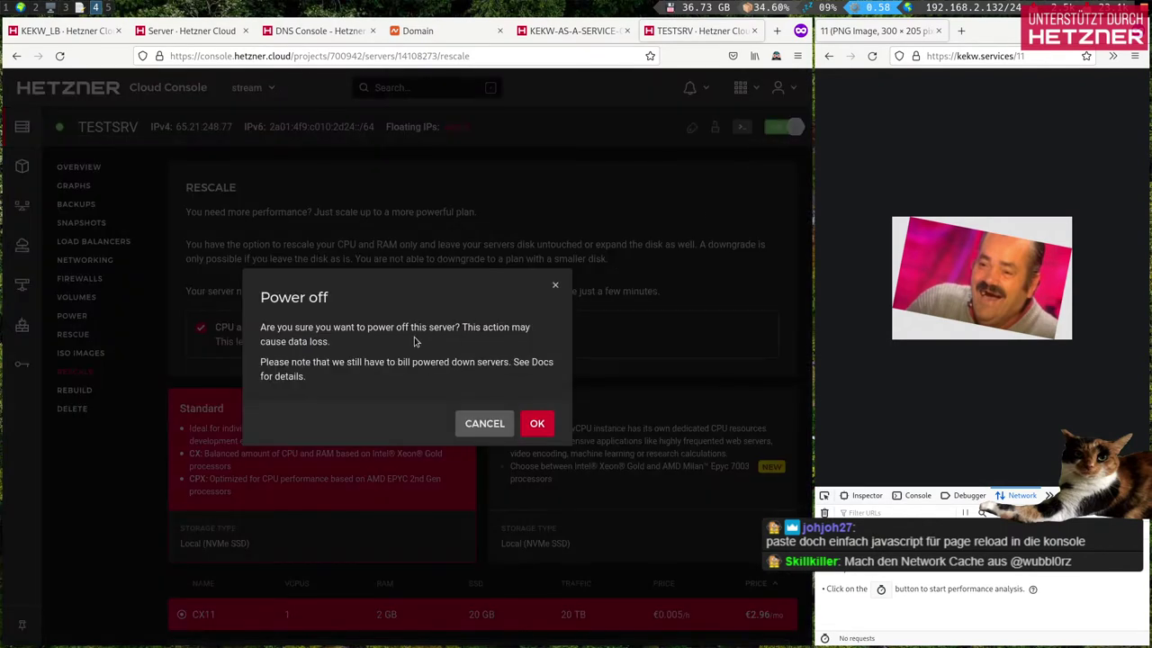
left_click(547, 426)
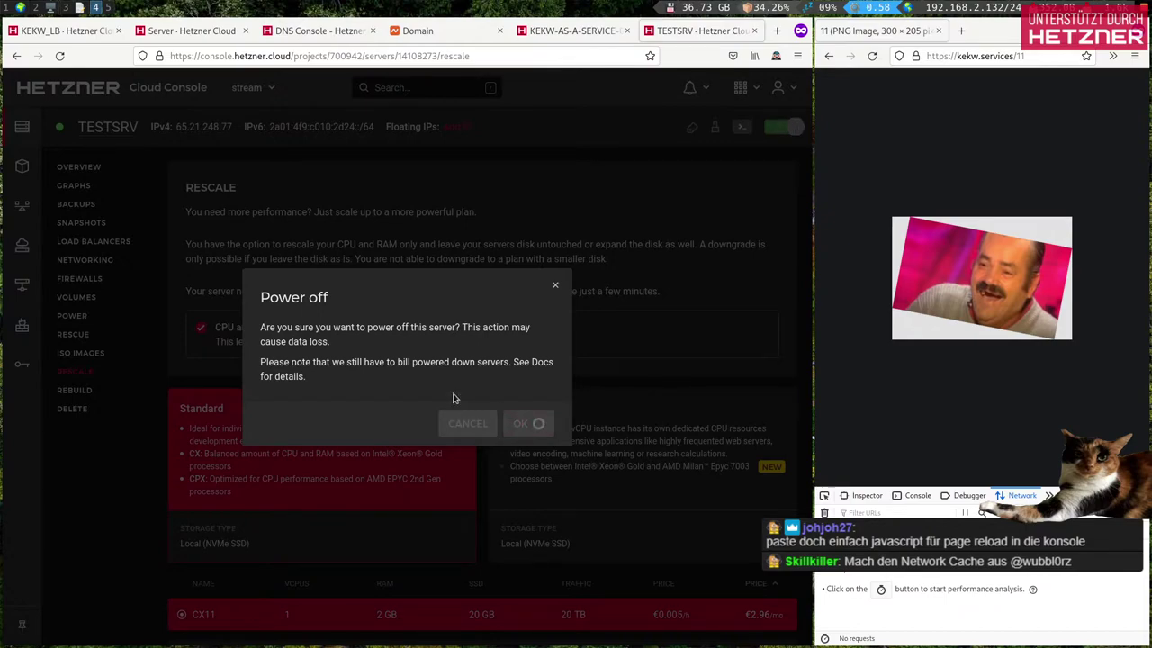
Step: Start rescaling TESTSRV to the selected CX11 plan and return to the server list
scroll(456, 398, "down", 5)
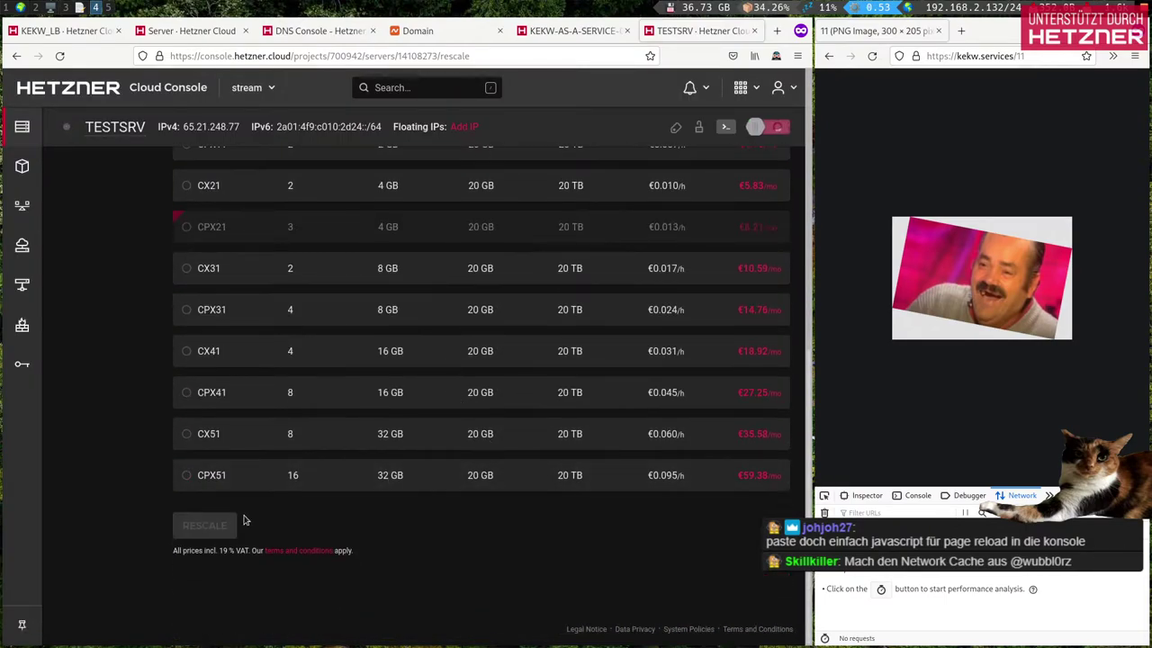
left_click(205, 527)
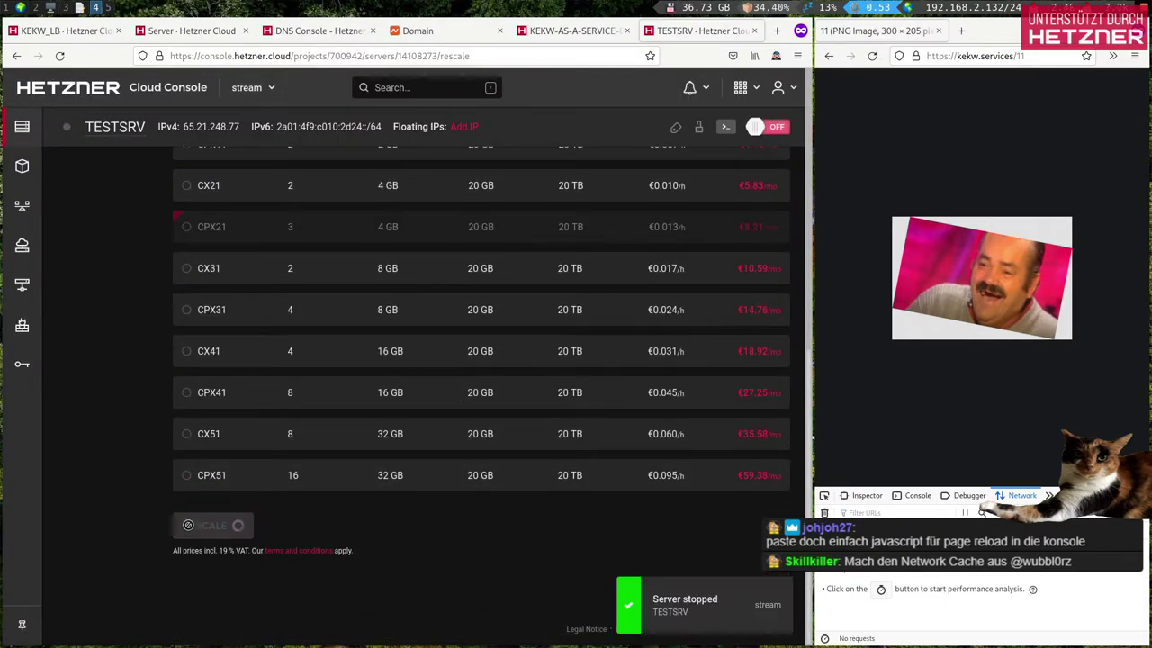
left_click(36, 130)
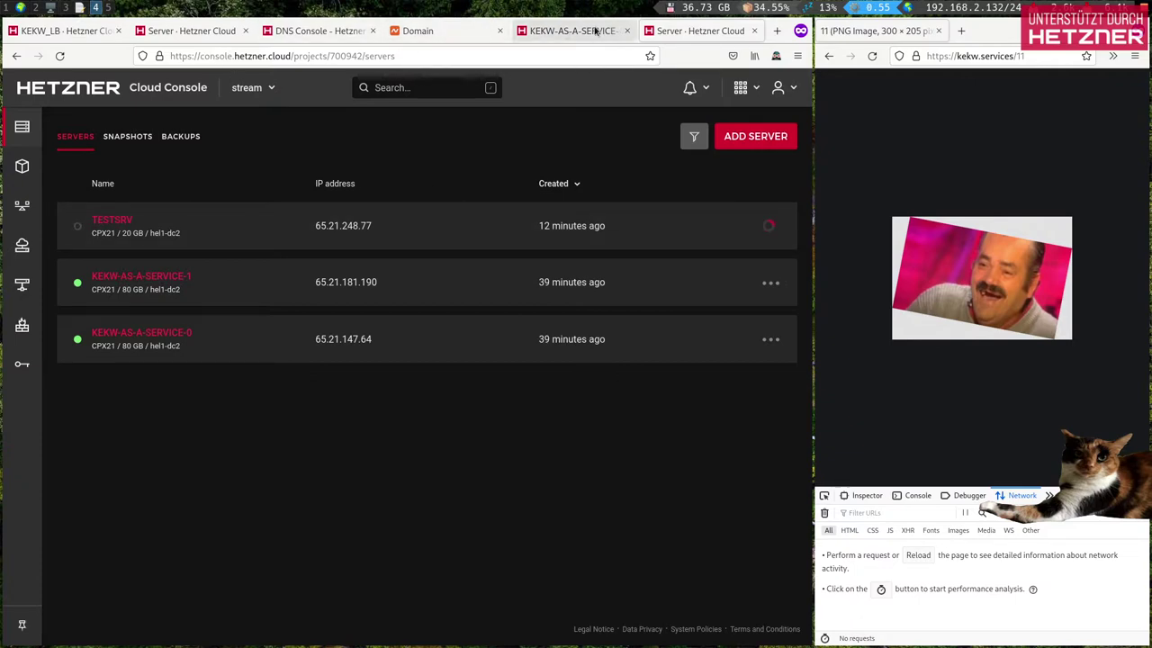
Step: Place the server list tab beside the KEKW_LB tab and close the extra console tab after switching it to Load Balancers
left_click_drag(650, 34, 183, 34)
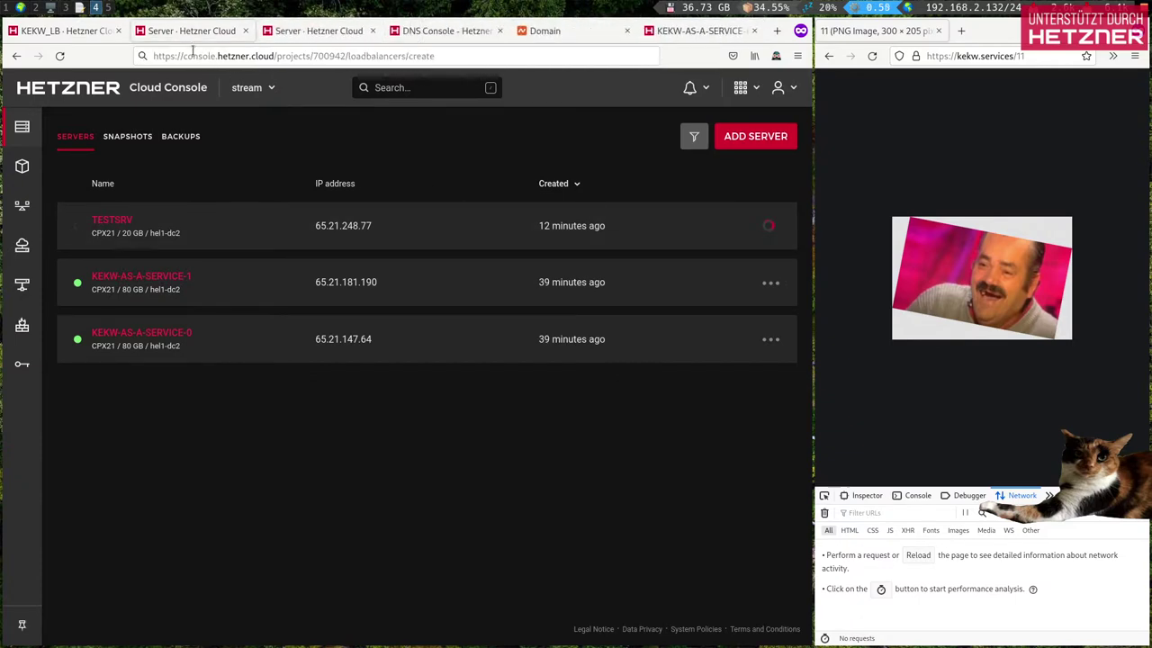
mouse_move(42, 252)
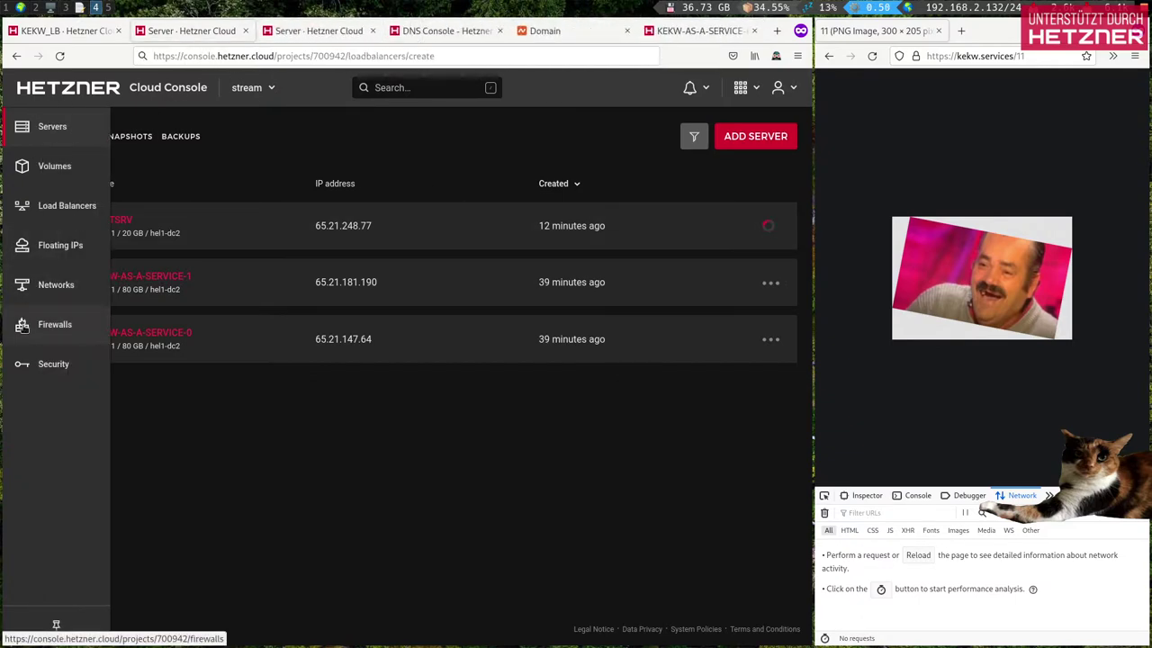
left_click(65, 206)
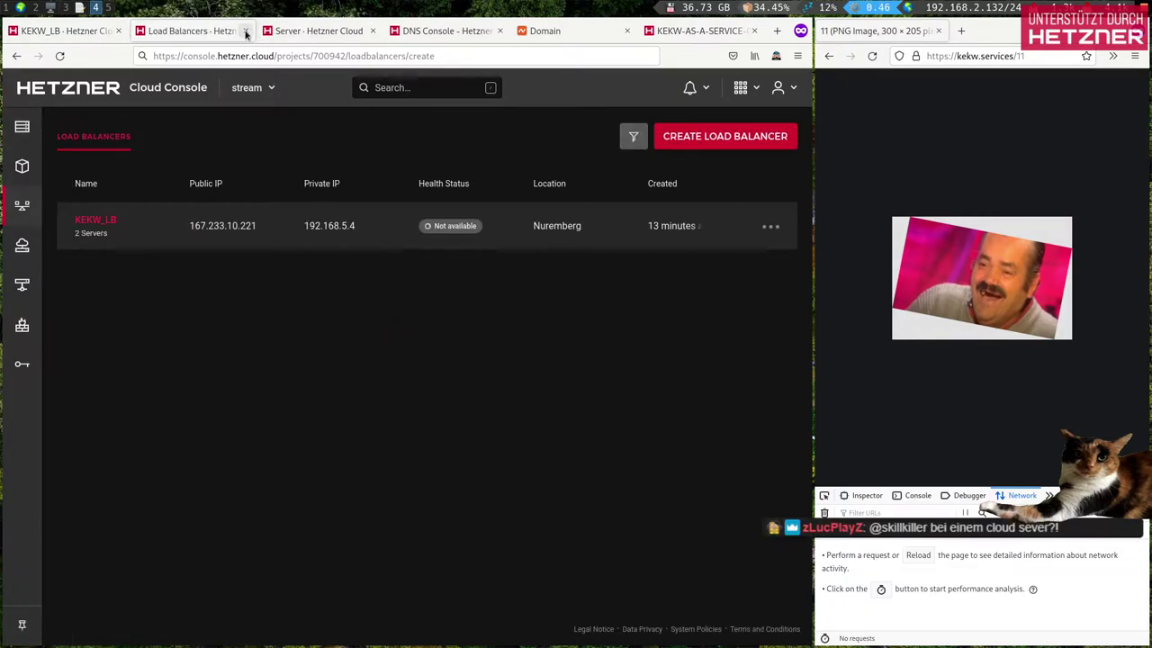
left_click(246, 33)
Step: Go back to the load balancer list and open the overview of KEKW_LB
left_click(276, 343)
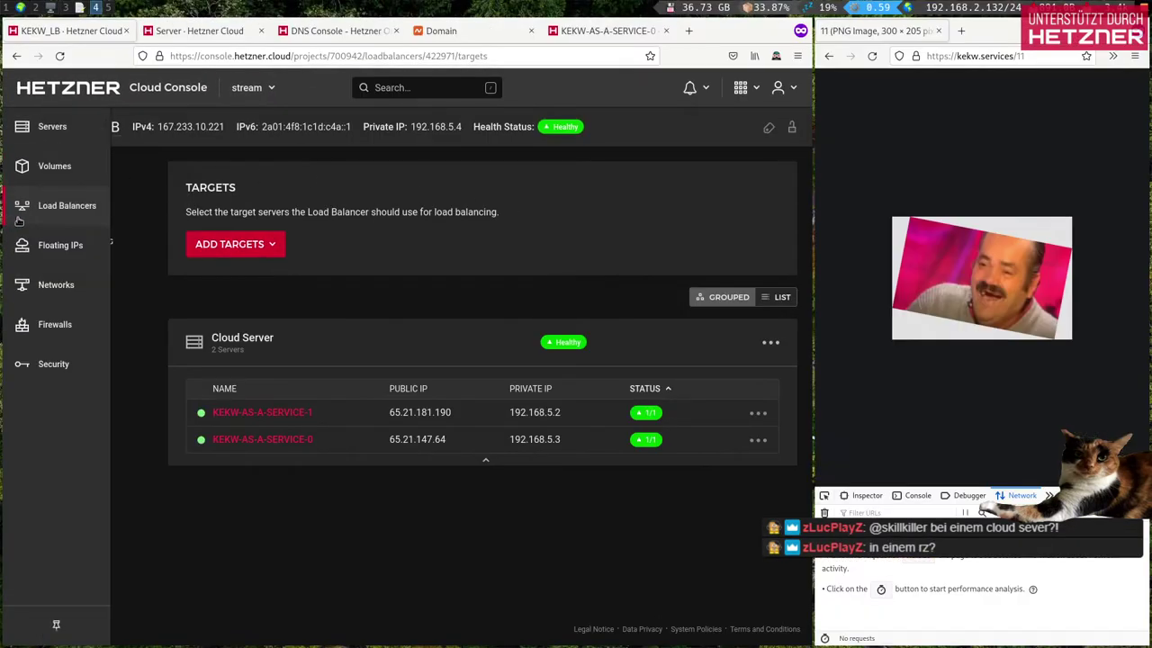
left_click(20, 214)
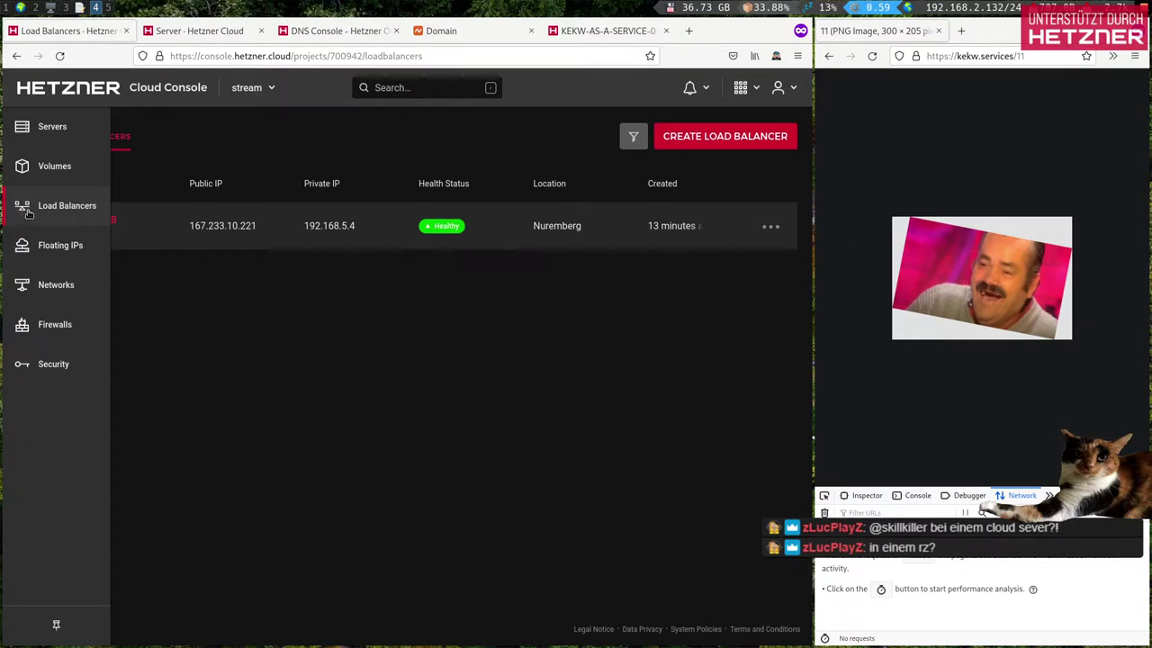
left_click(109, 221)
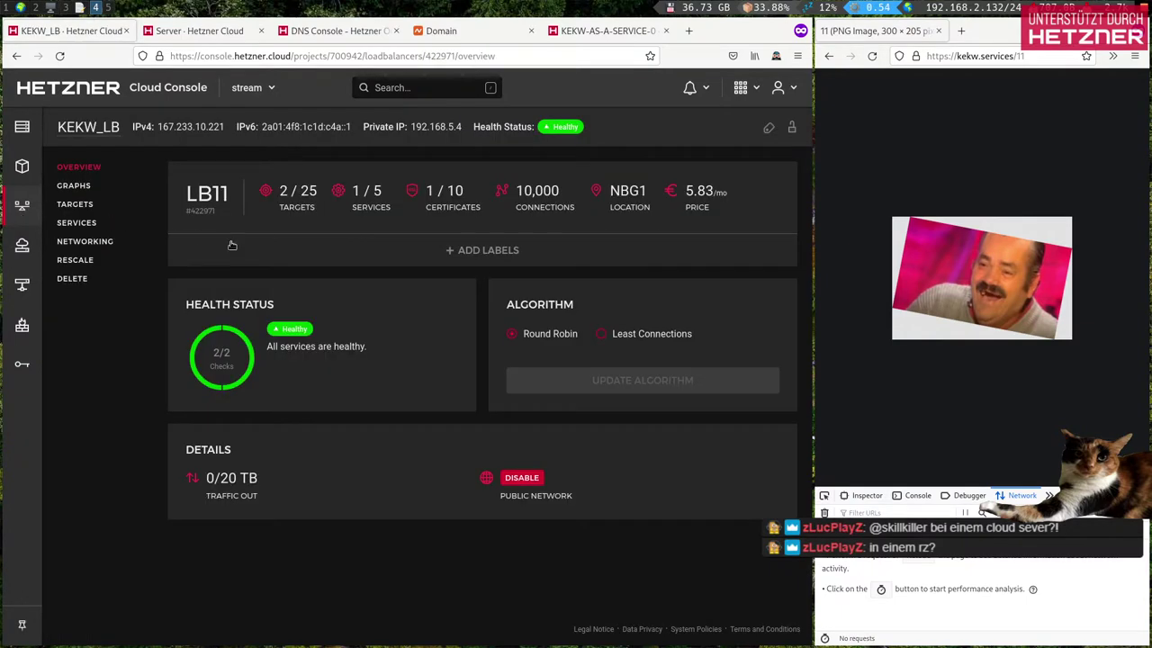
Step: Power off KEKW-AS-A-SERVICE-1 from the server list, confirm the warning, and return to the KEKW_LB overview
left_click(169, 36)
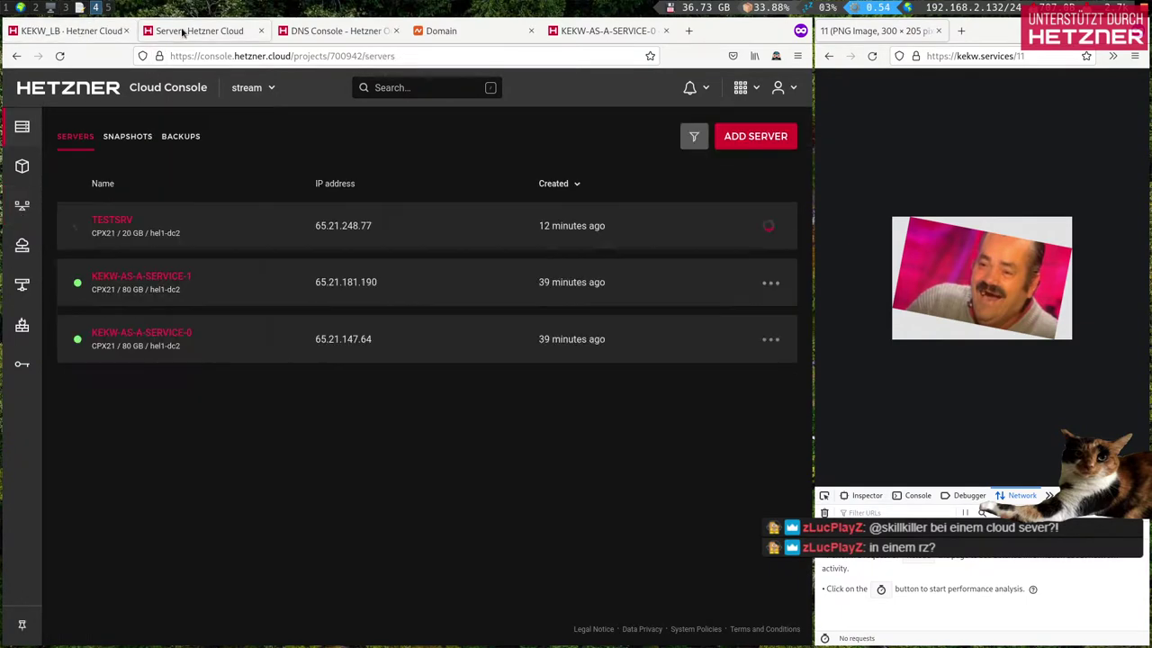
left_click(770, 282)
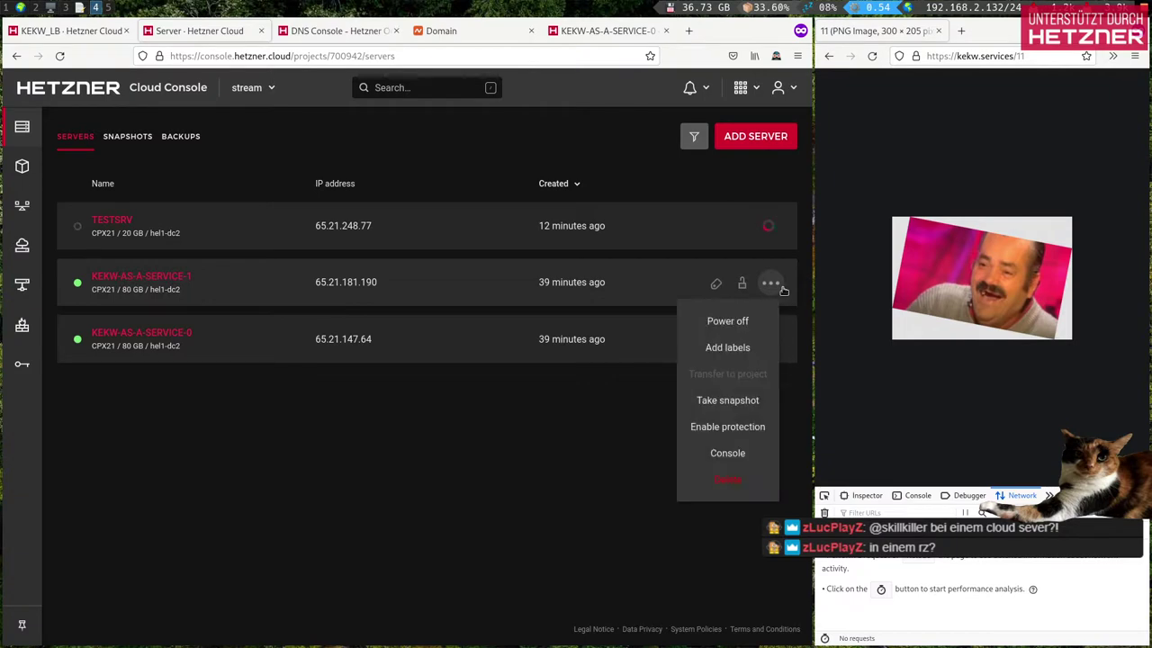
left_click(726, 317)
left_click(525, 425)
left_click(39, 30)
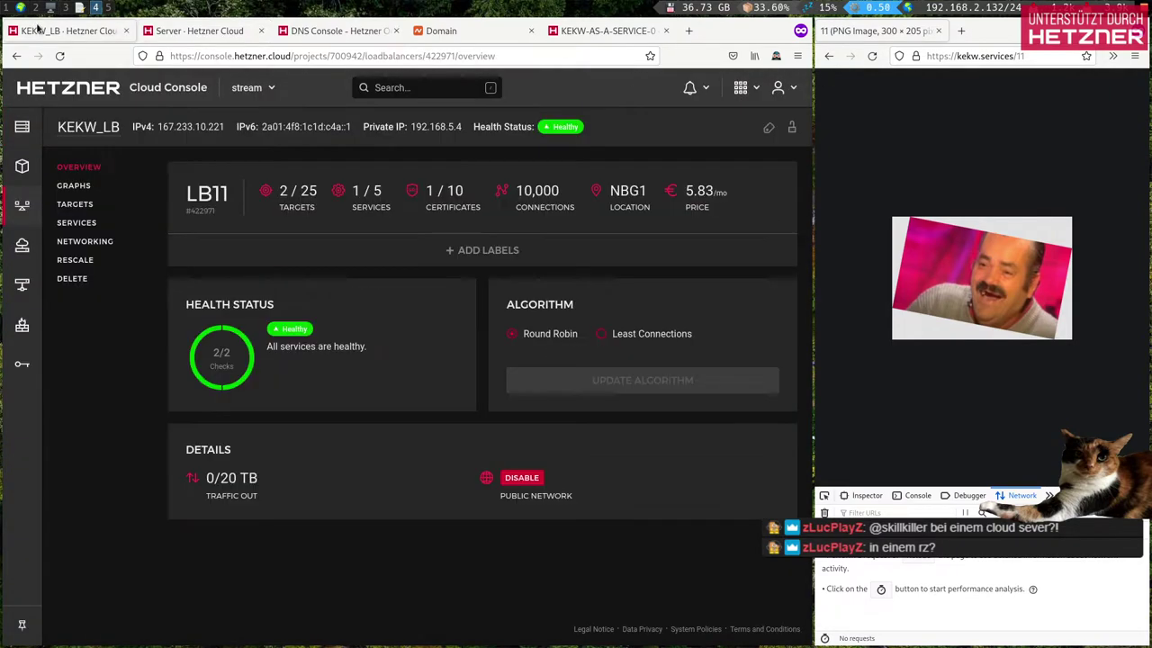
Step: Reload kekw.services/11 repeatedly to test whether the load balancer still serves it, while watching KEKW_LB's health status
left_click(871, 57)
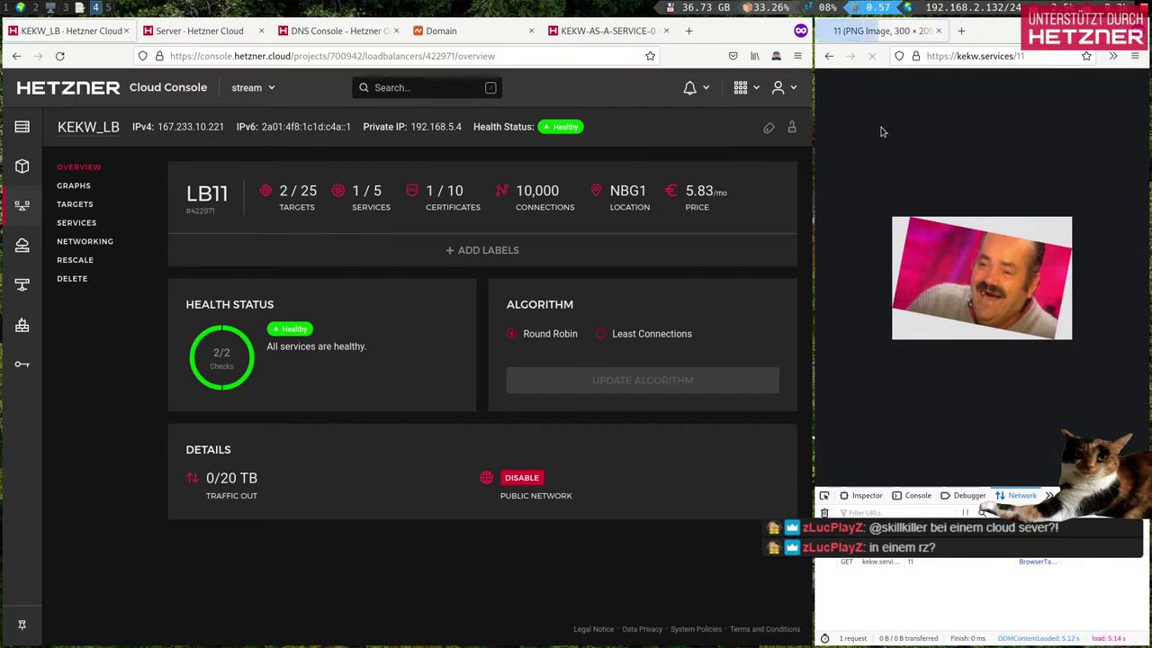
left_click(869, 57)
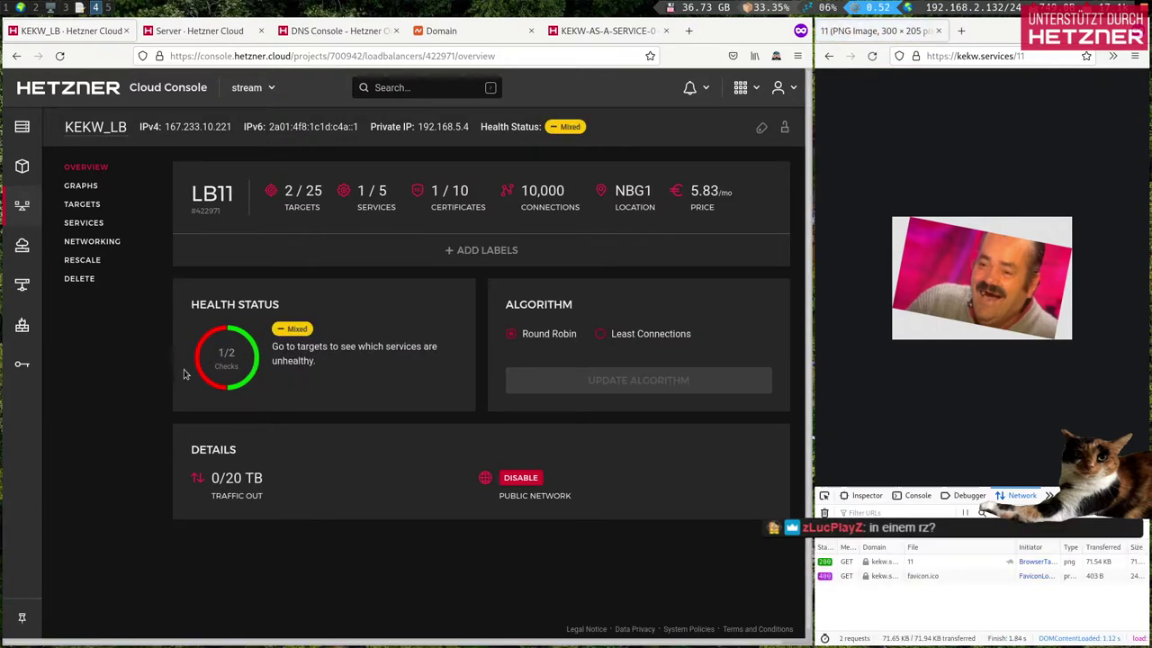
left_click(870, 56)
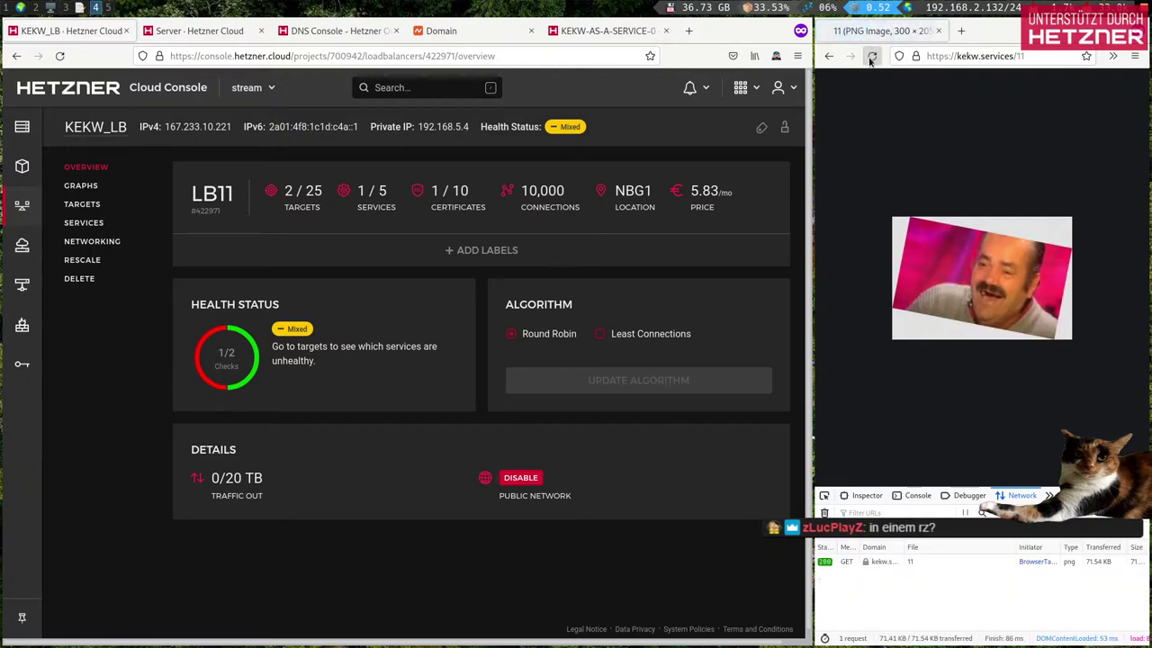
left_click(870, 57)
left_click(871, 57)
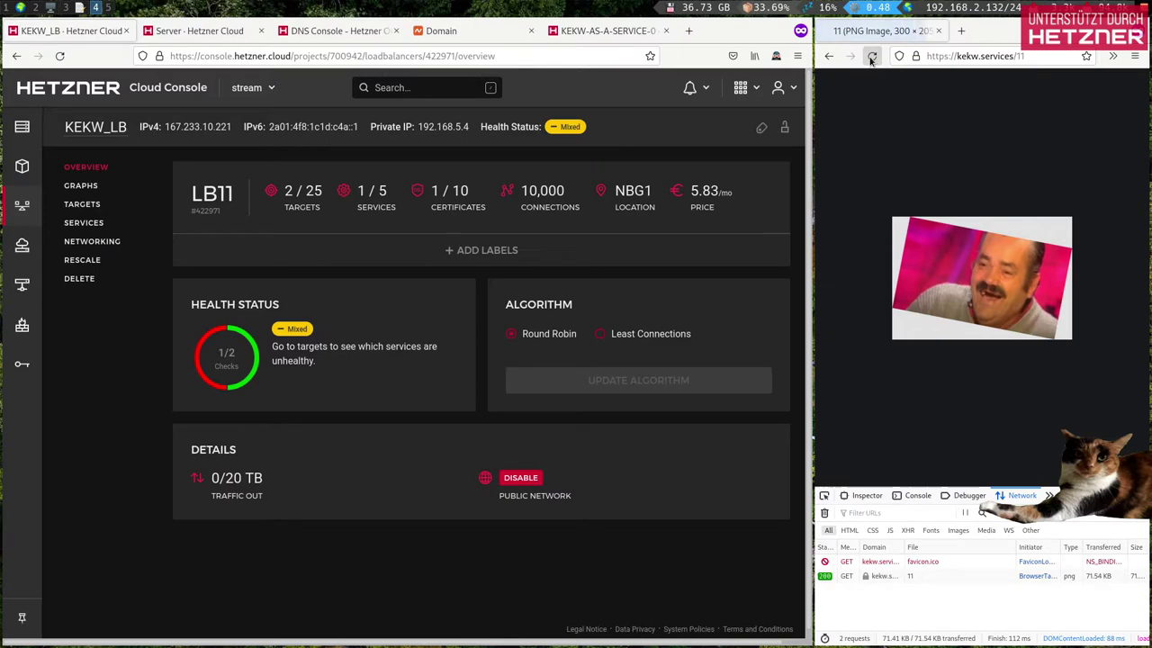
left_click(871, 56)
left_click(871, 57)
left_click(870, 56)
left_click(870, 57)
left_click(870, 57)
left_click(870, 57)
left_click(870, 56)
left_click(870, 57)
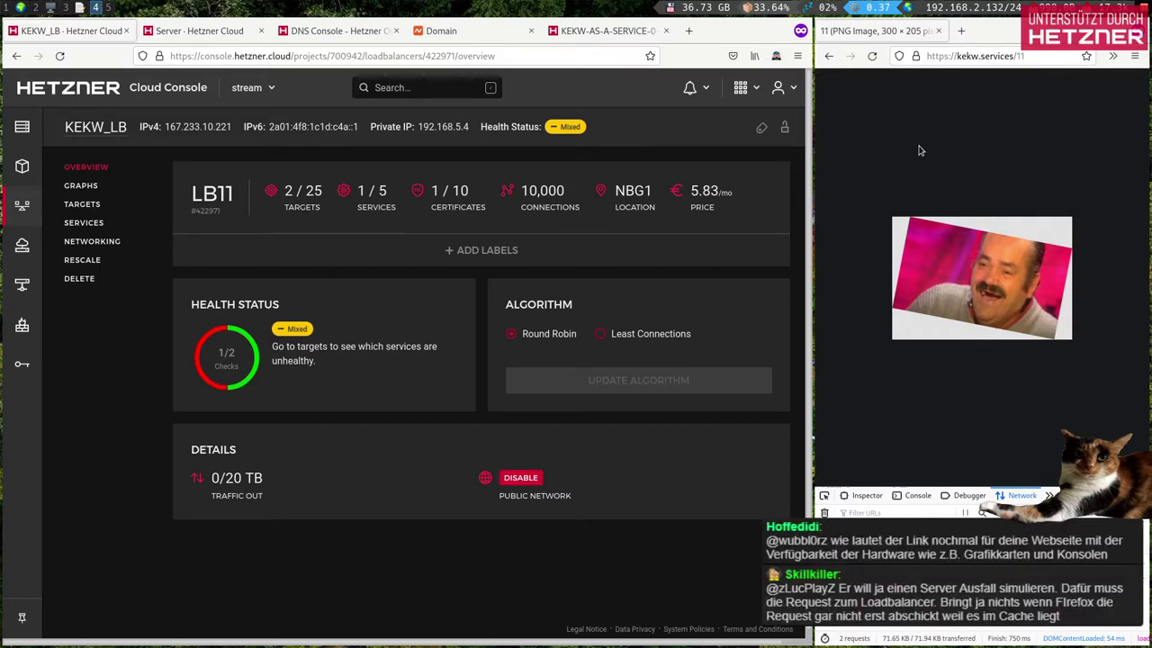
left_click(872, 57)
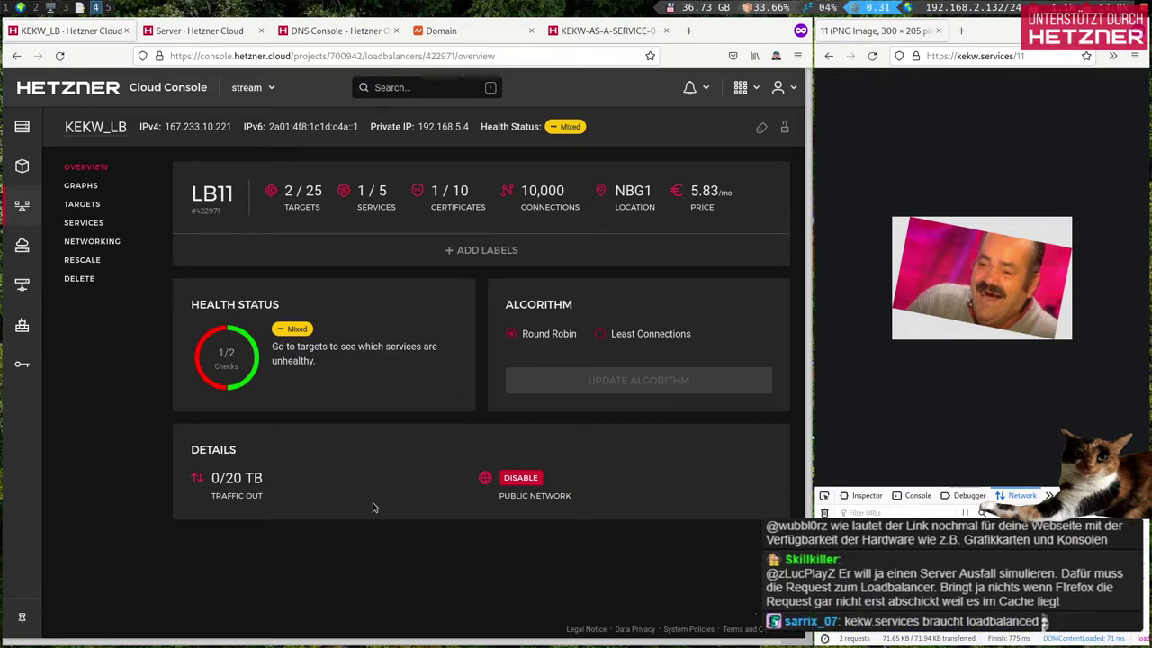
Step: View the hardware availability on preischamp.org, open the Xbox Series S offer at Expert accepting its cookies, and close both pages
key("ctrl+shift+p")
type("preis")
key("Return")
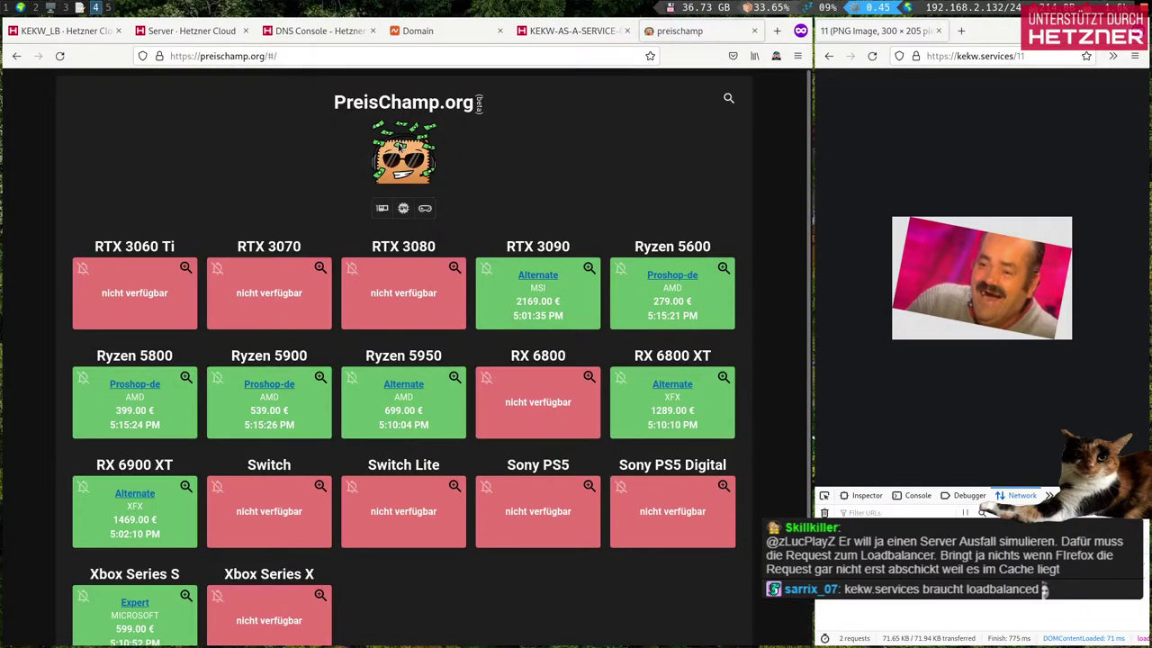
scroll(397, 149, "down", 2)
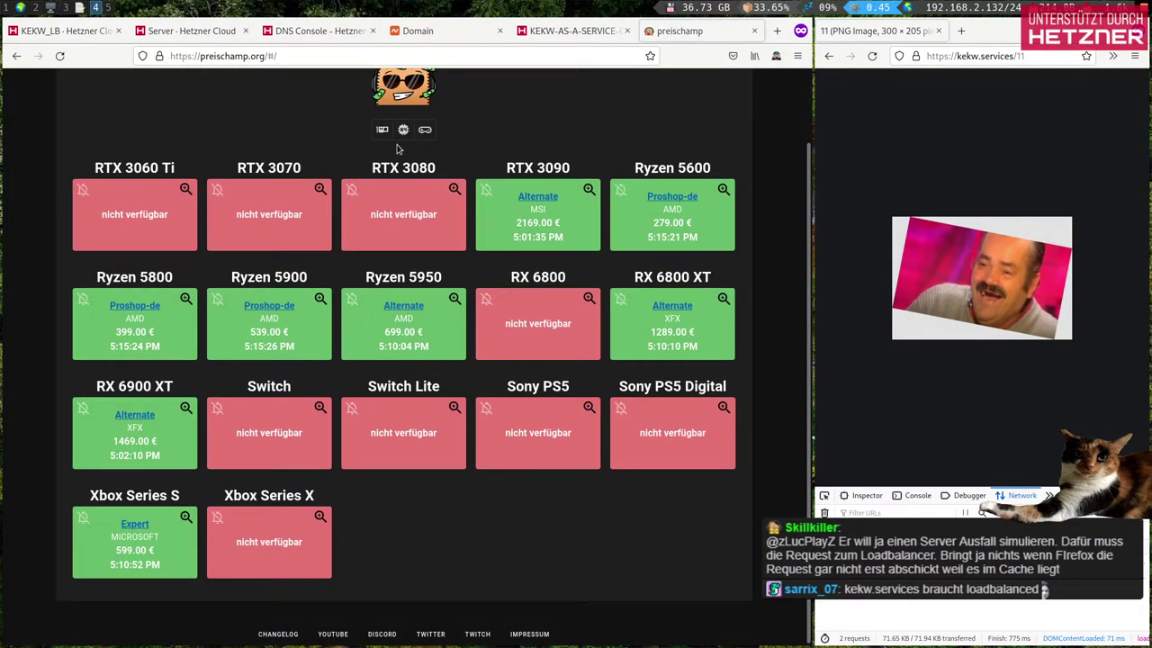
left_click(142, 528)
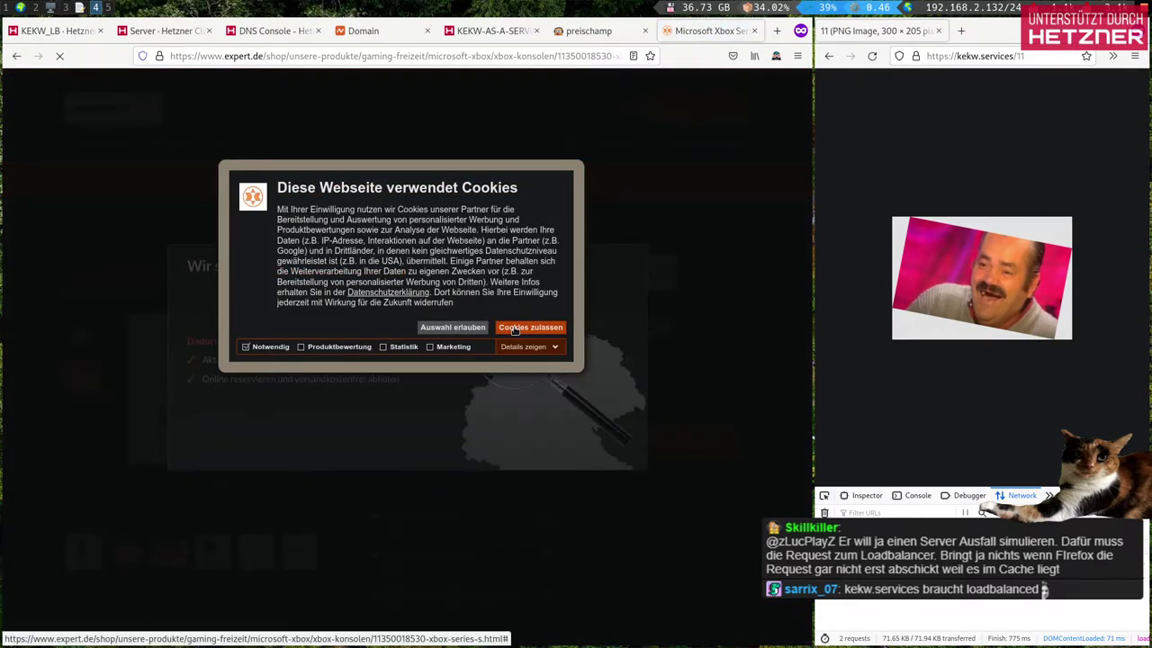
left_click(510, 328)
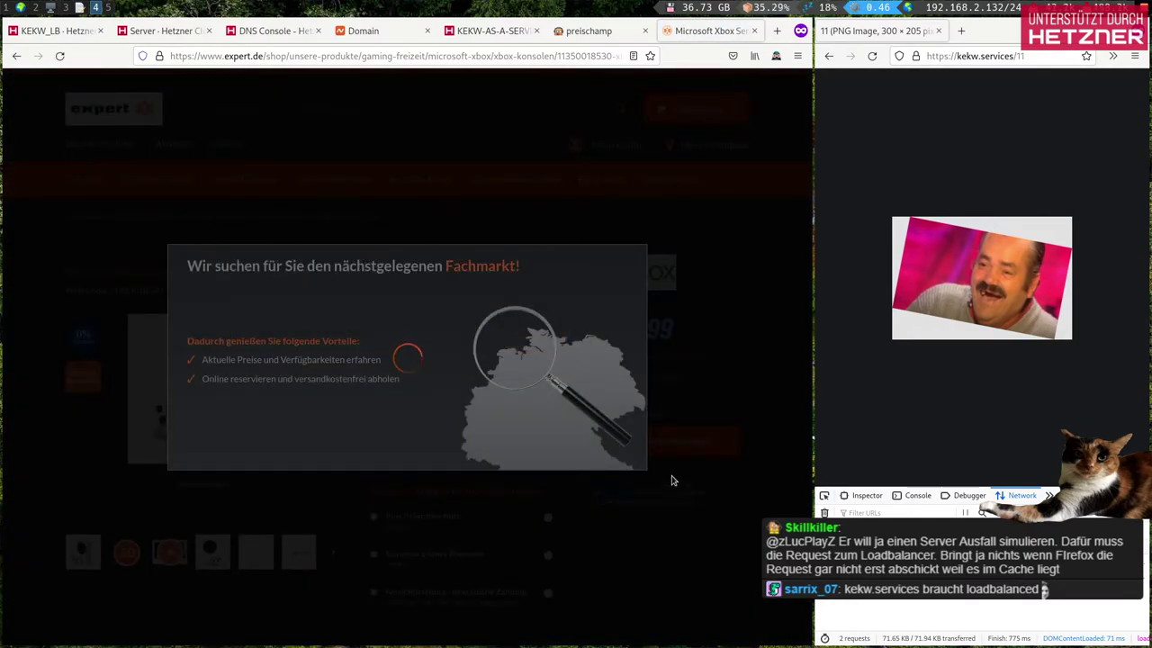
key("ctrl+w")
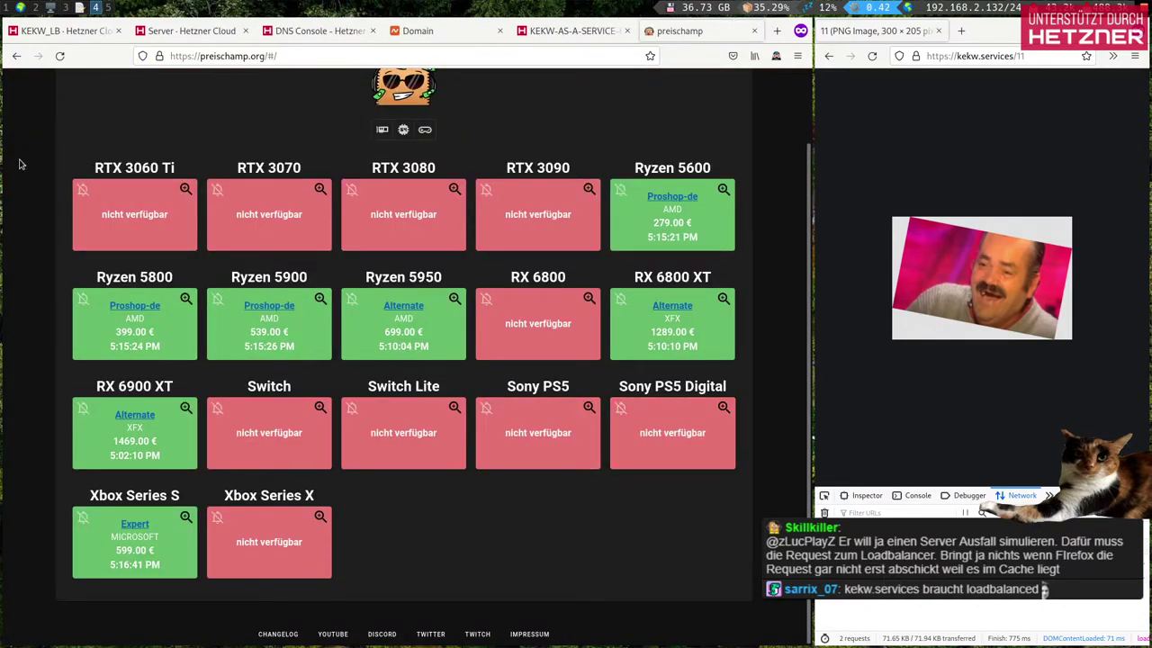
key("ctrl+w")
Step: Return to the KEKW_LB overview and reload kekw.services/11 twice with one target server switched off
left_click(64, 30)
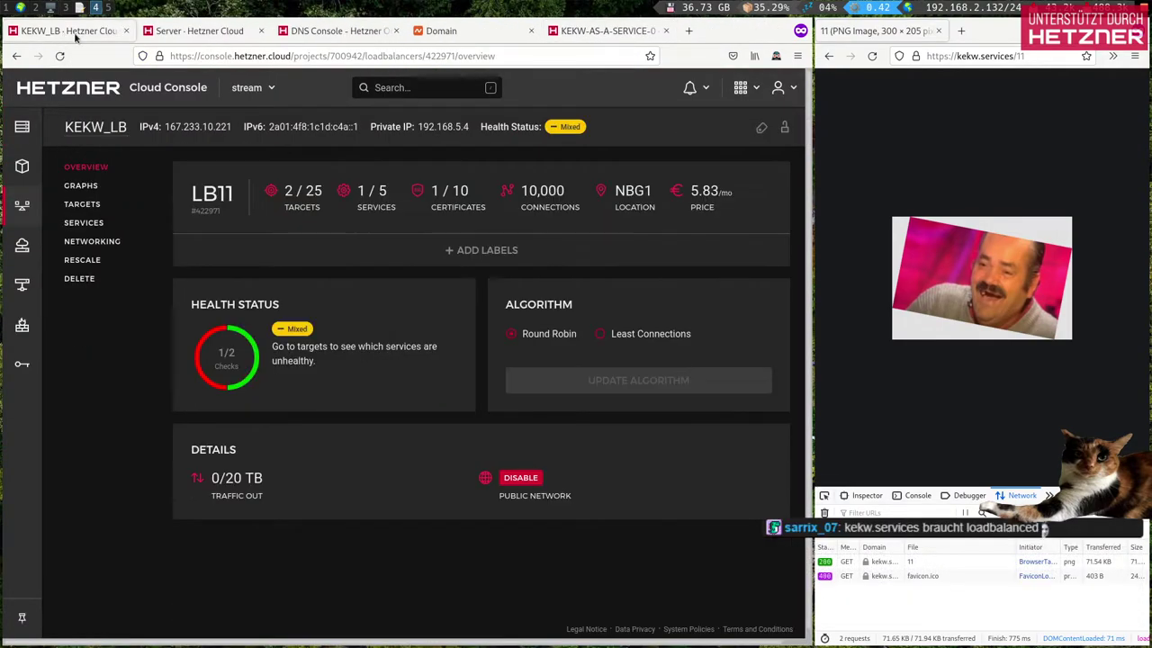
left_click(871, 57)
left_click(872, 57)
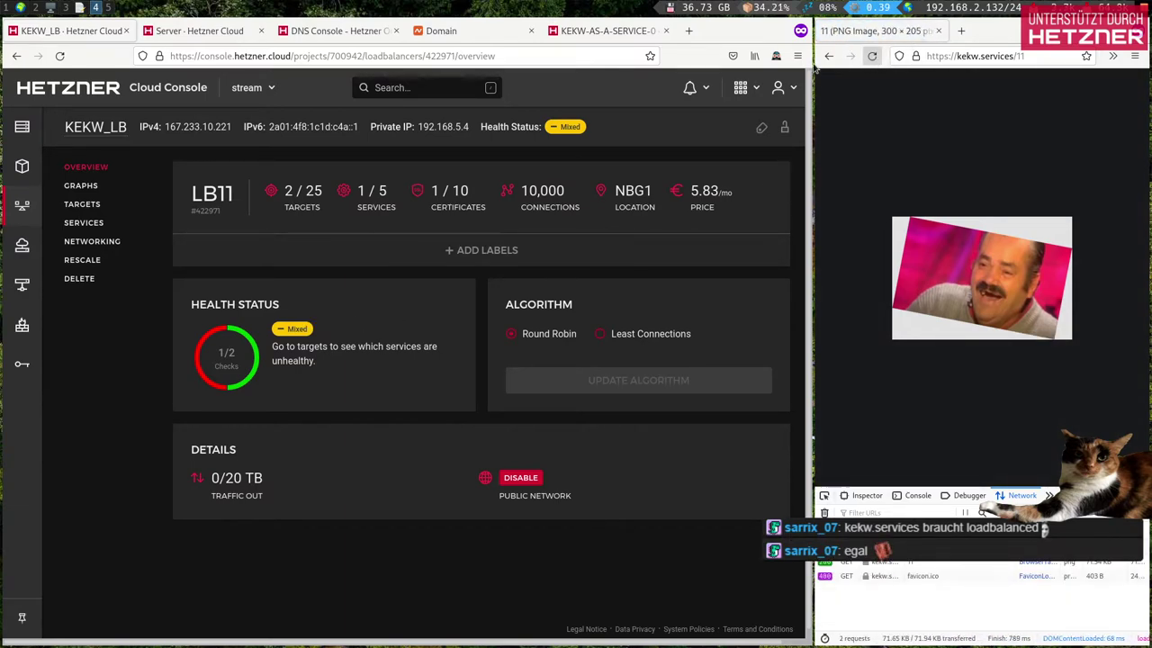
Step: Power KEKW-AS-A-SERVICE-1 back on from its server page and return to the server list
left_click(142, 33)
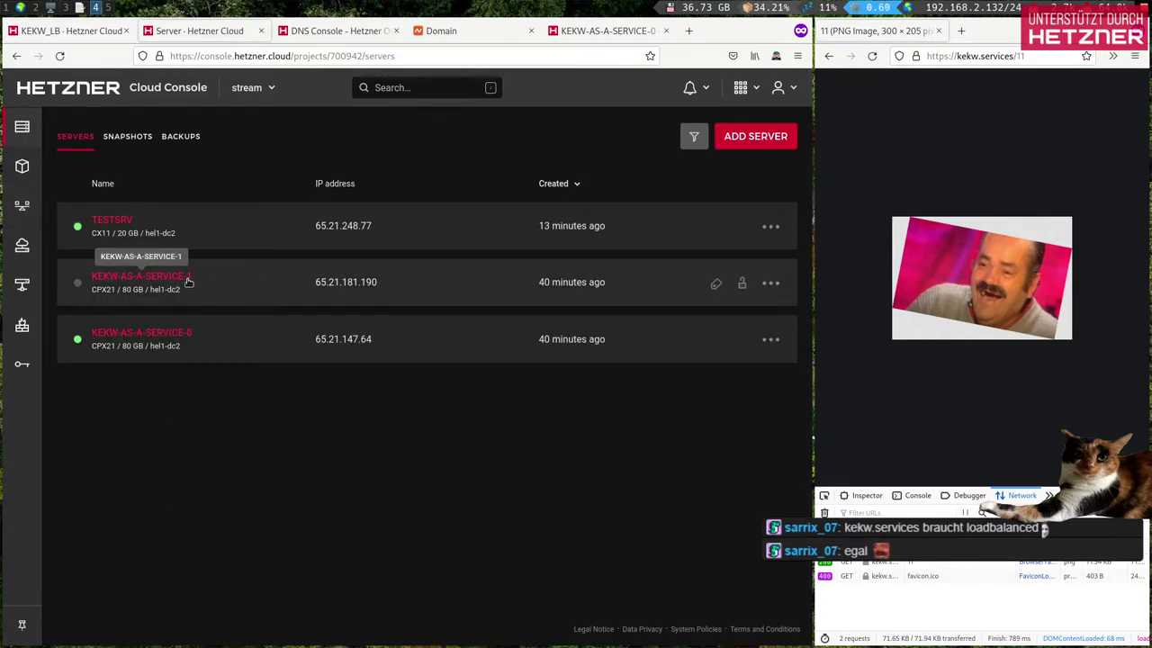
left_click(250, 270)
left_click(769, 127)
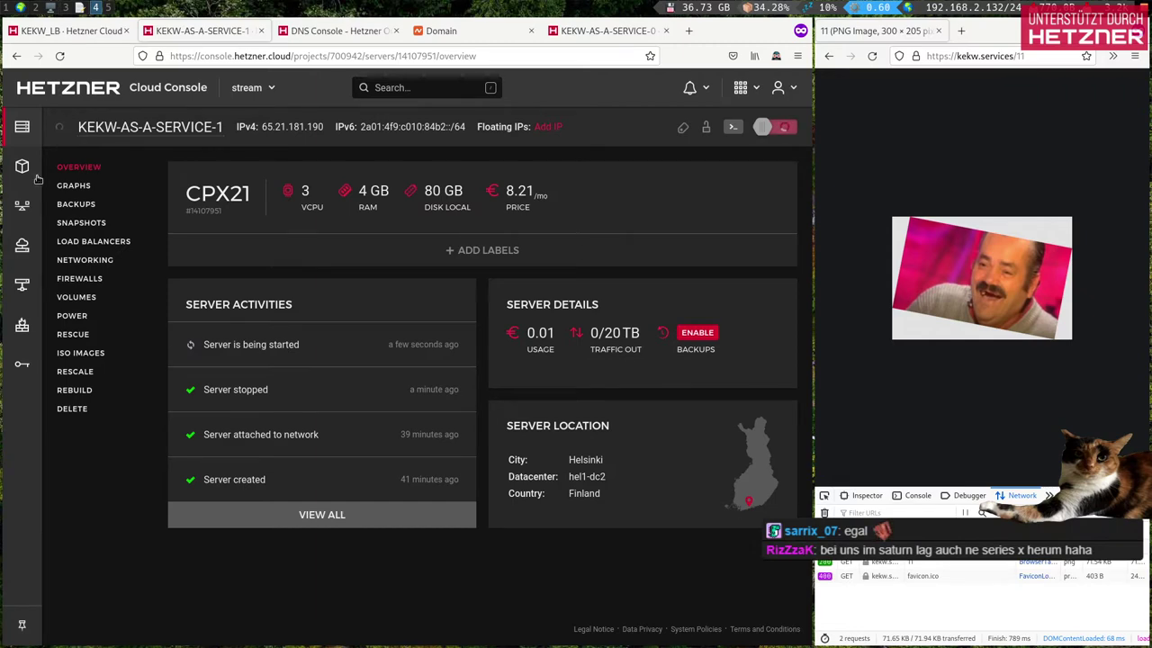
left_click(66, 135)
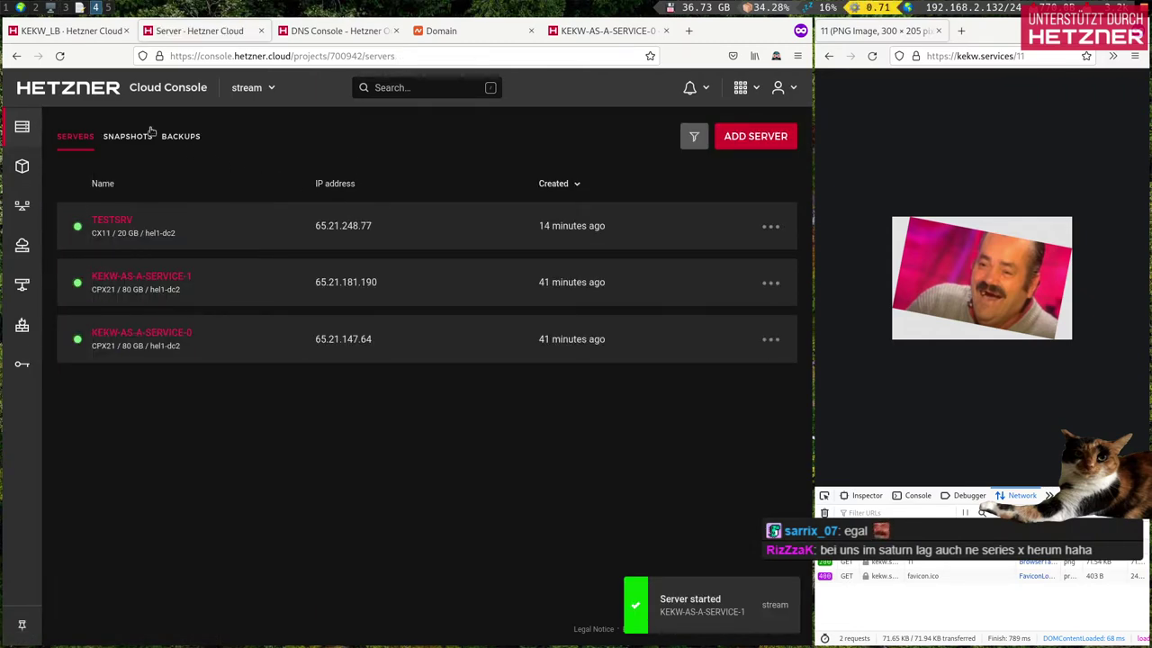
Step: Check KEKW_LB's health status against the server list and reload kekw.services/11 with both KEKW servers switched on
left_click(65, 32)
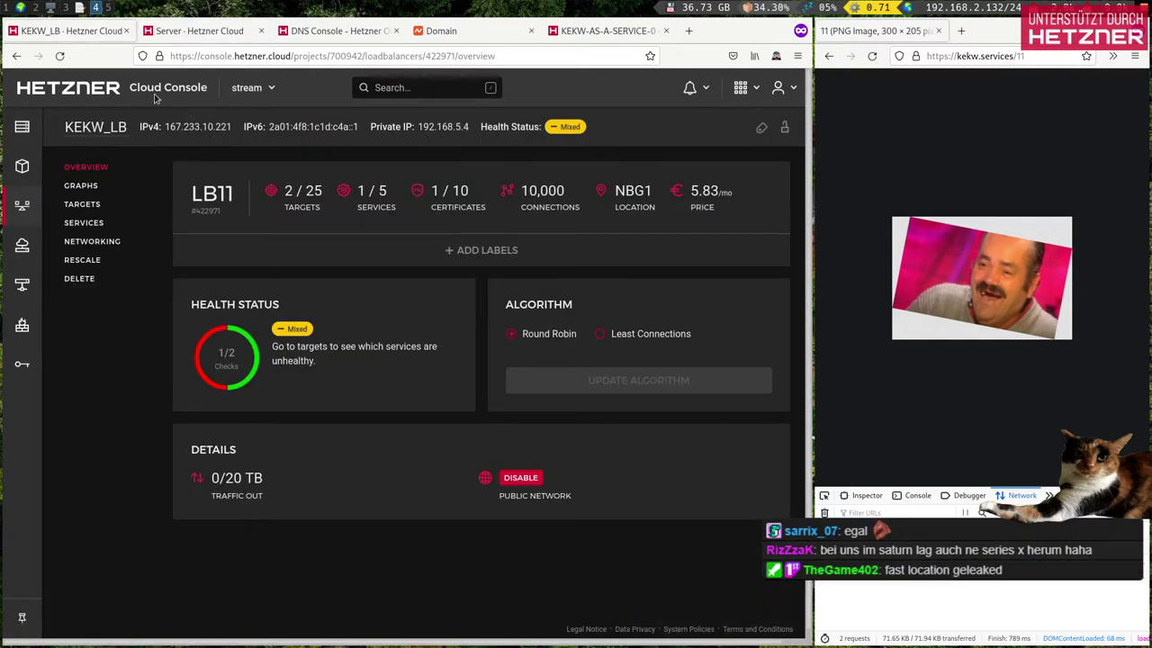
left_click(171, 30)
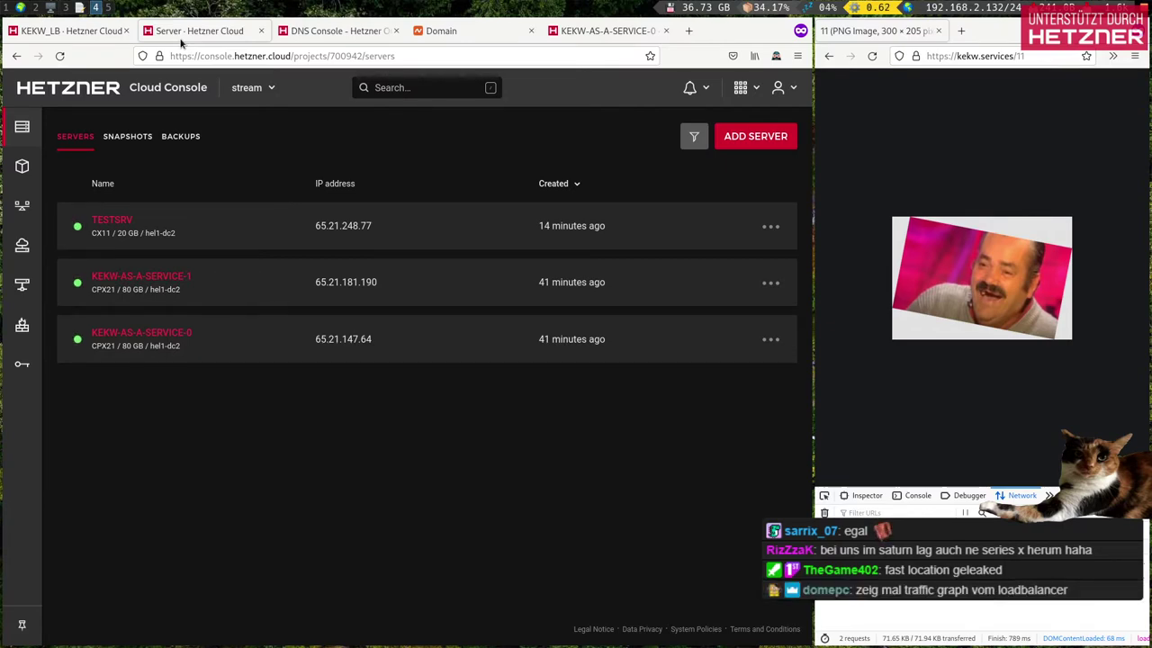
left_click(872, 56)
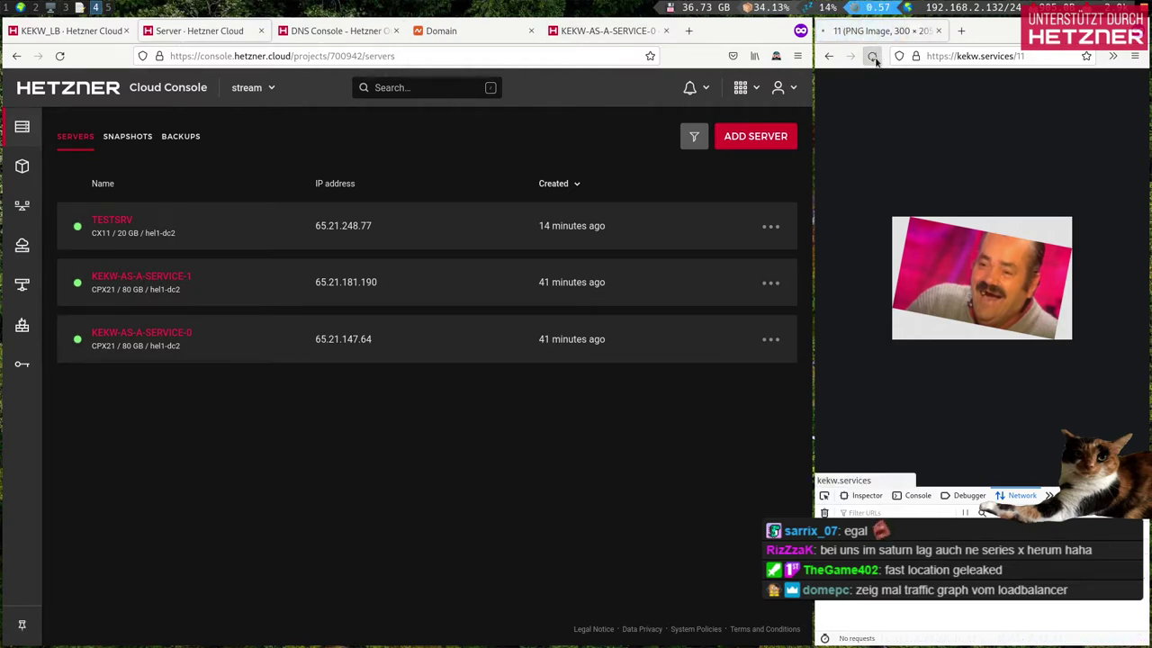
left_click(872, 56)
left_click(68, 31)
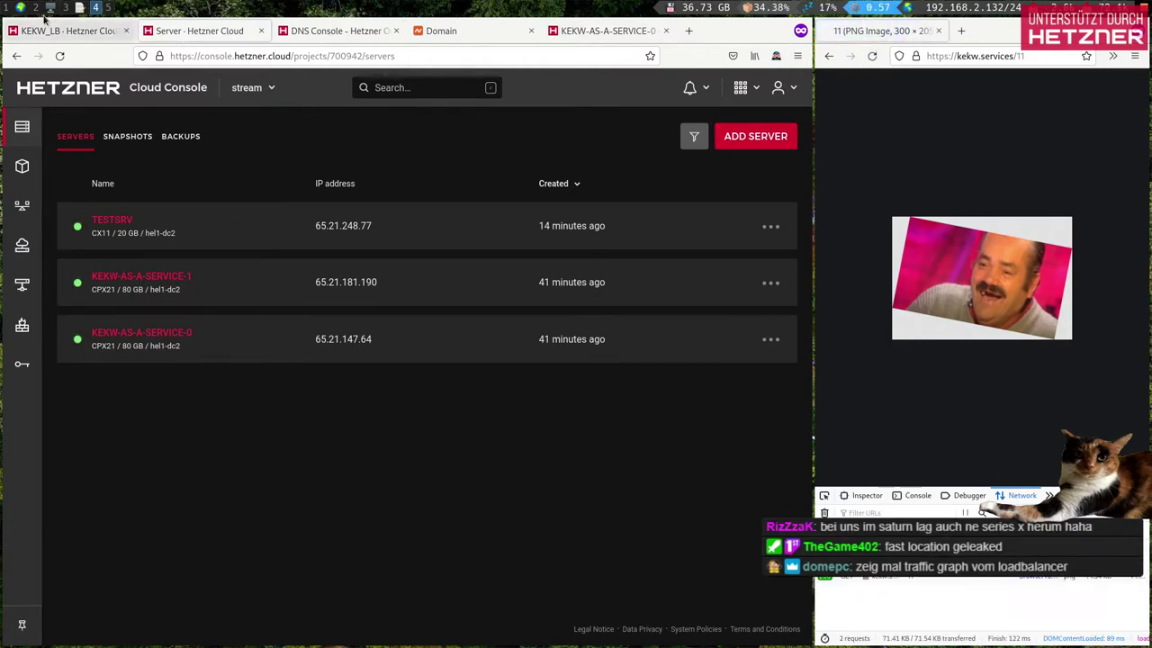
left_click(167, 33)
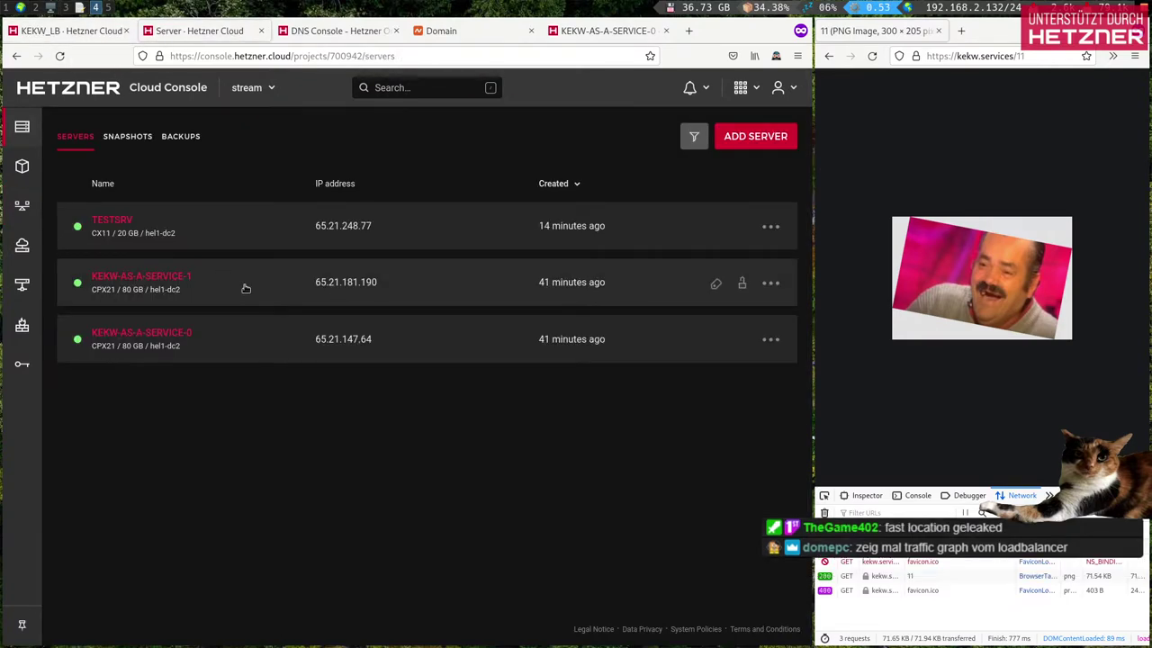
left_click(871, 56)
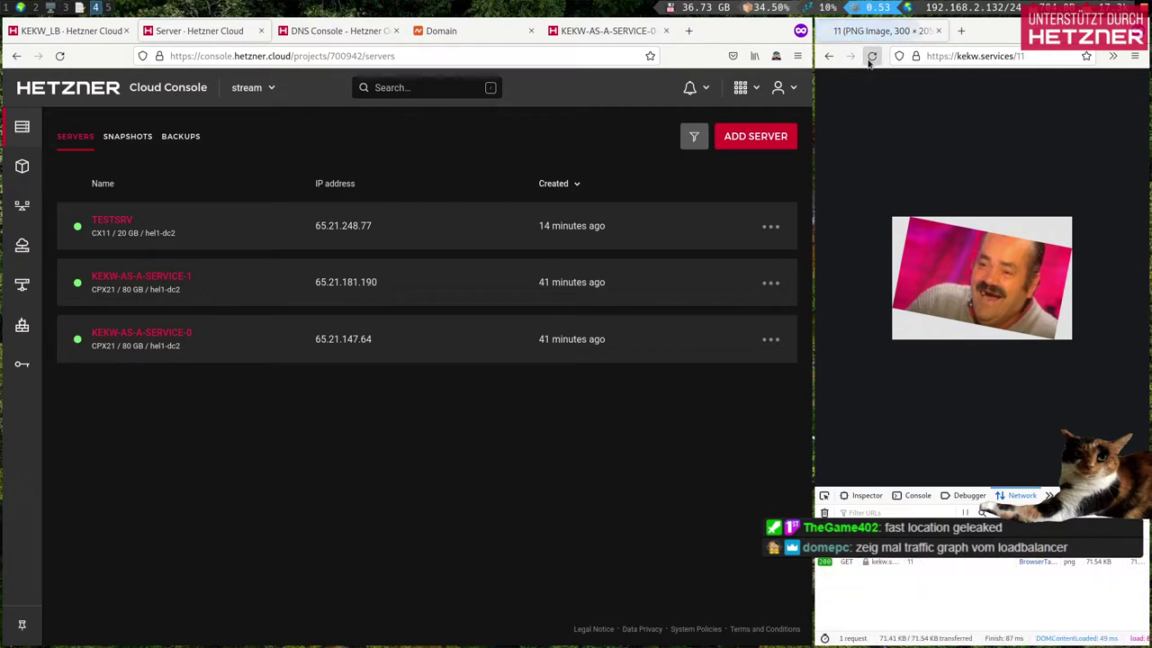
Step: Switch to the server.yaml playbook and examine its systemd unit file definition and its BUILD and DEPLOY tasks
key("super+5")
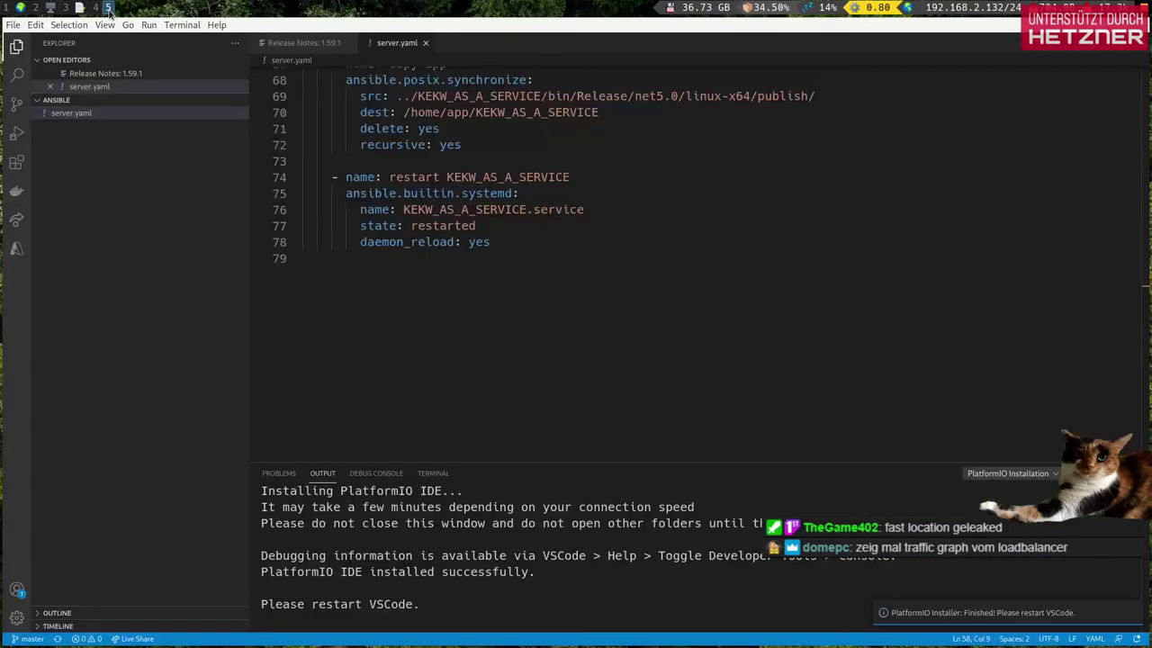
scroll(576, 270, "up", 10)
left_click(429, 379)
scroll(427, 342, "up", 1)
scroll(426, 320, "up", 2)
scroll(429, 273, "down", 3)
scroll(427, 257, "up", 3)
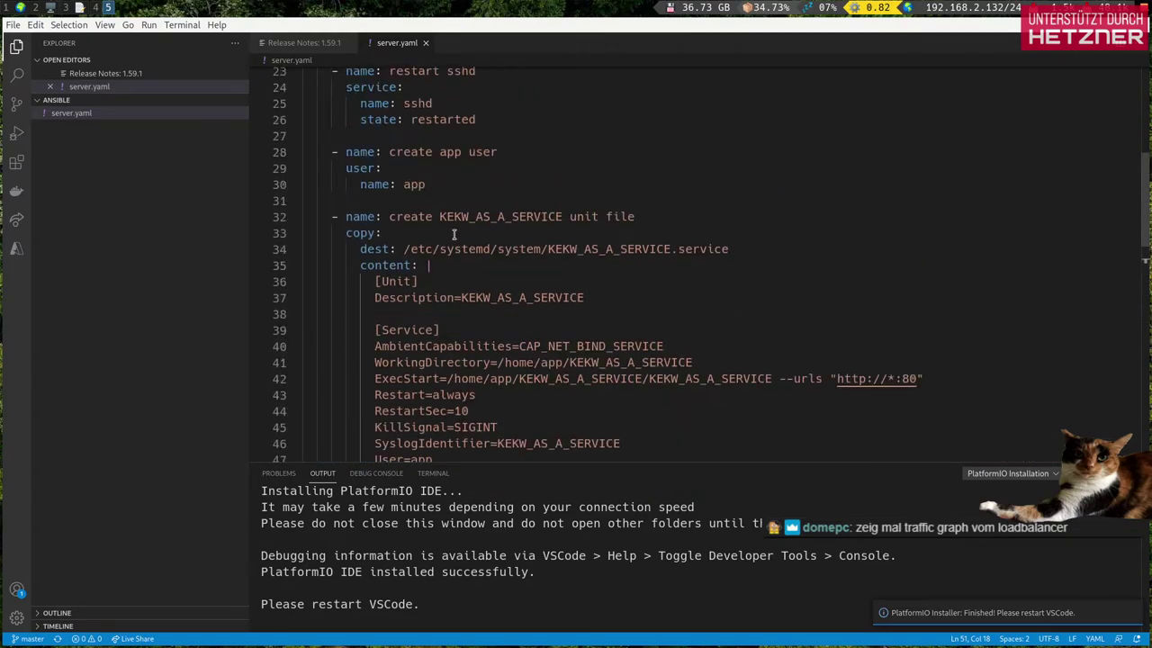
scroll(454, 234, "down", 7)
scroll(453, 234, "up", 4)
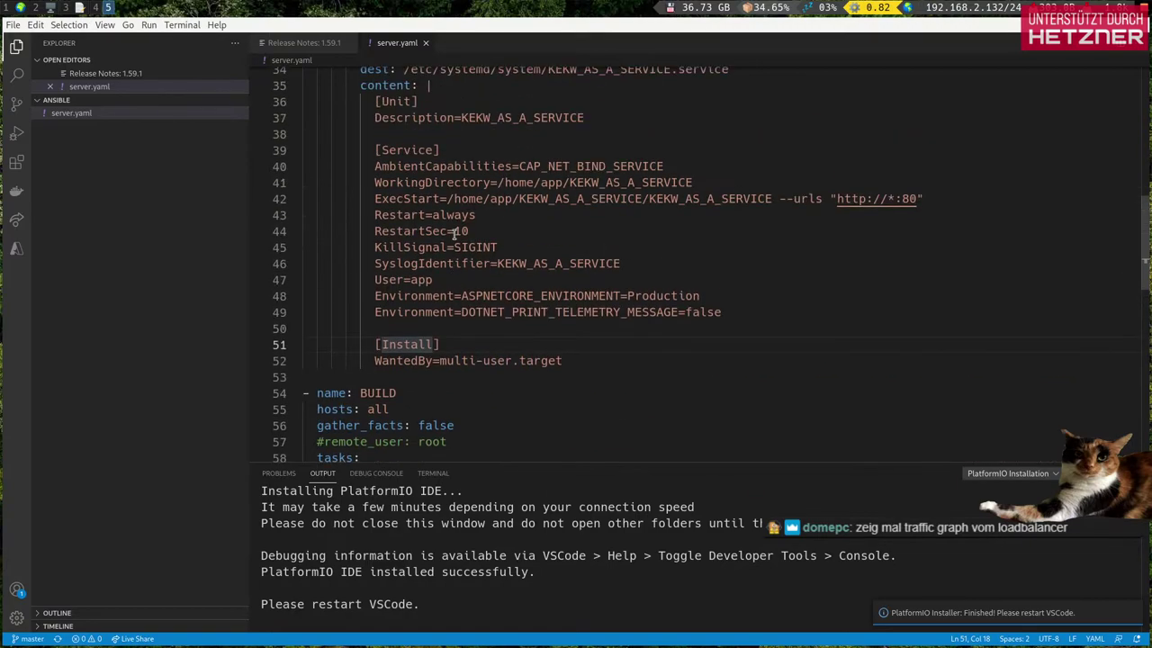
scroll(453, 234, "down", 8)
left_click(454, 232)
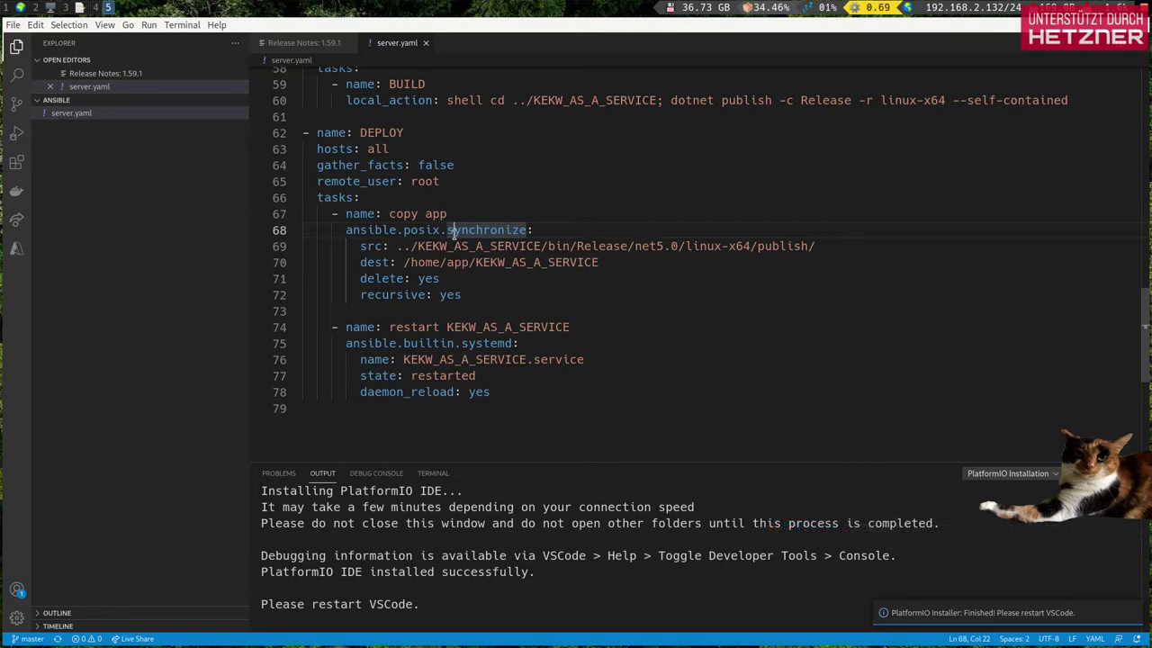
left_click(458, 200)
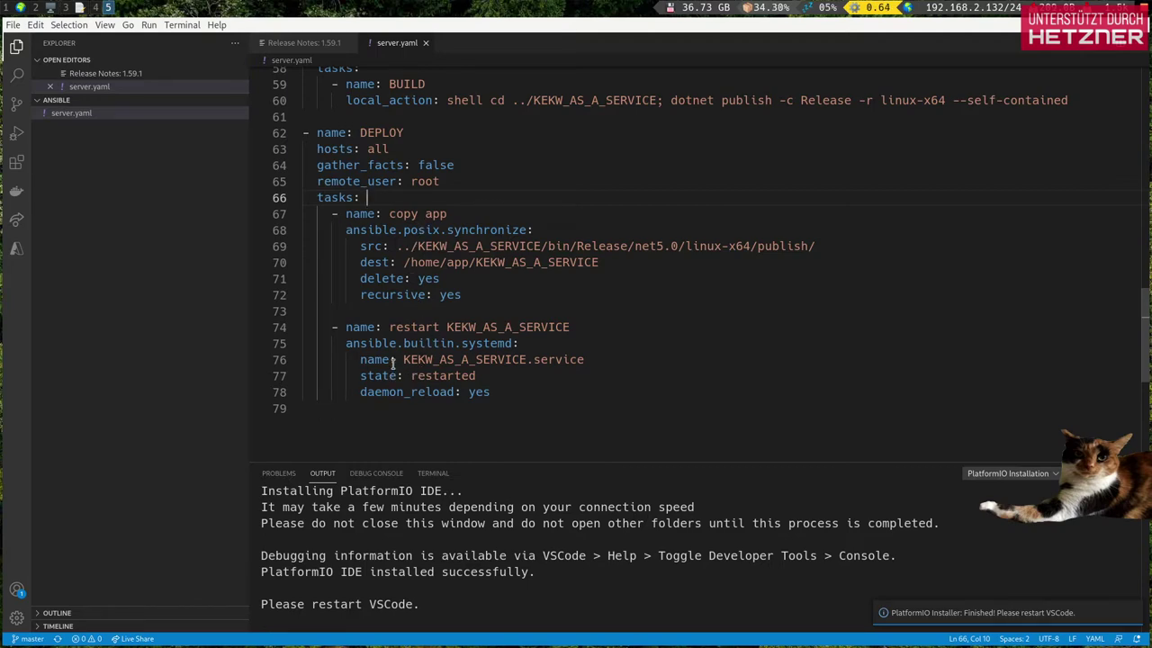
Step: Search server.yaml for systemd and read through the service setup and restart tasks again
double_click(479, 346)
key("ctrl+f")
key("Return")
key("Return")
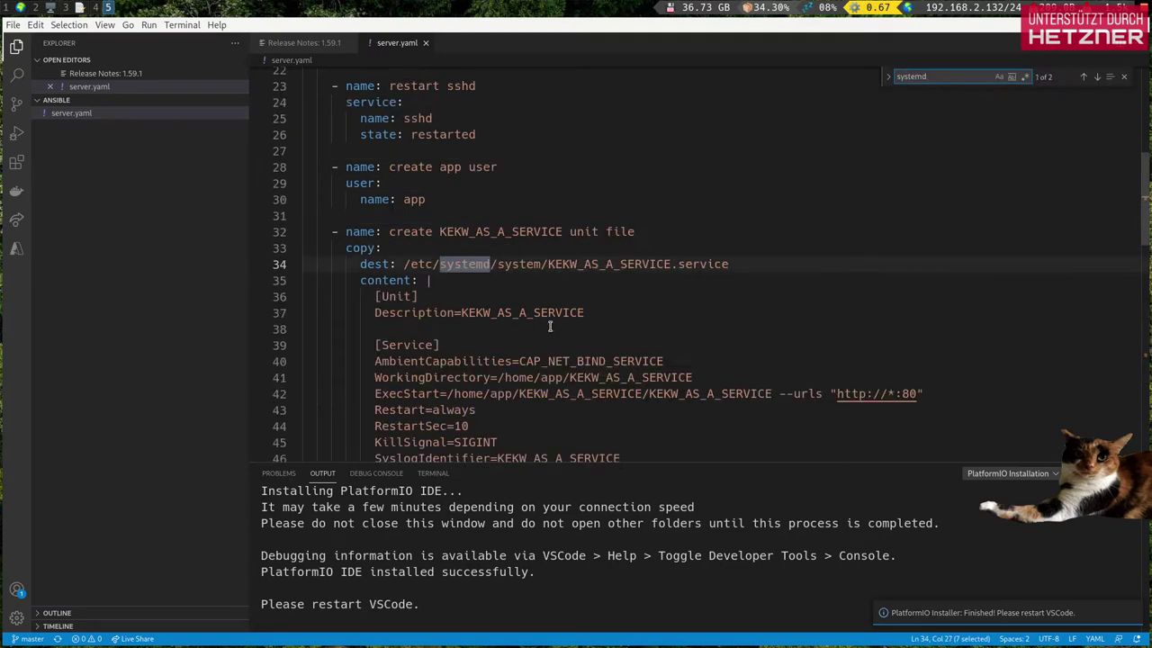
key("Escape")
left_click(550, 326)
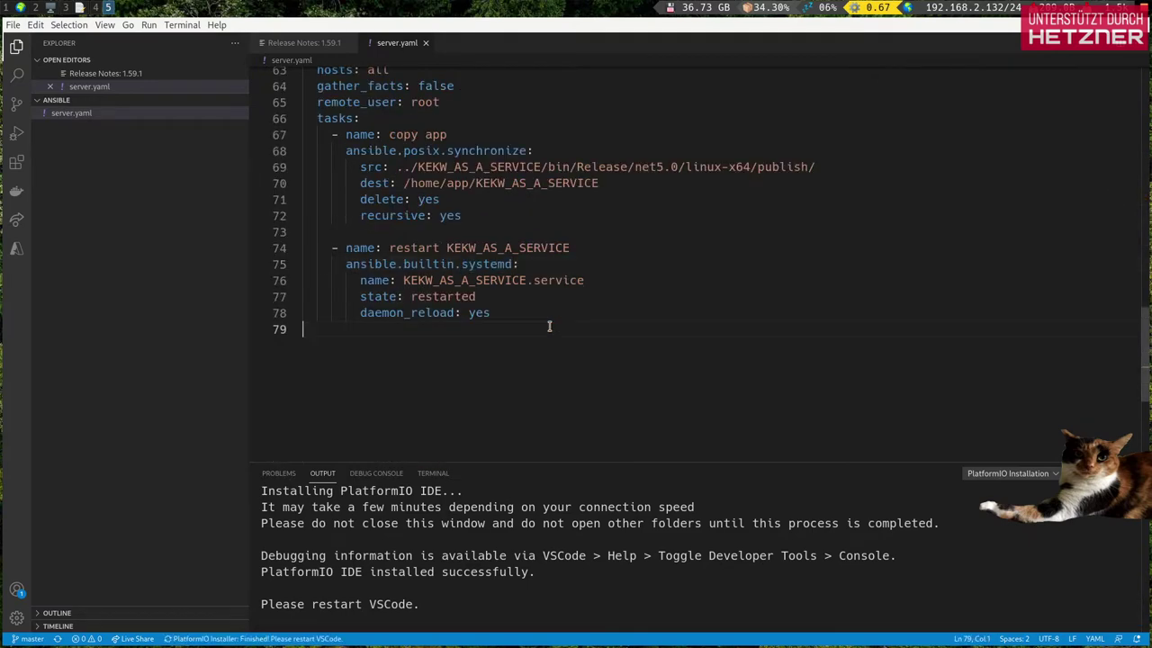
scroll(549, 325, "up", 7)
scroll(549, 326, "up", 7)
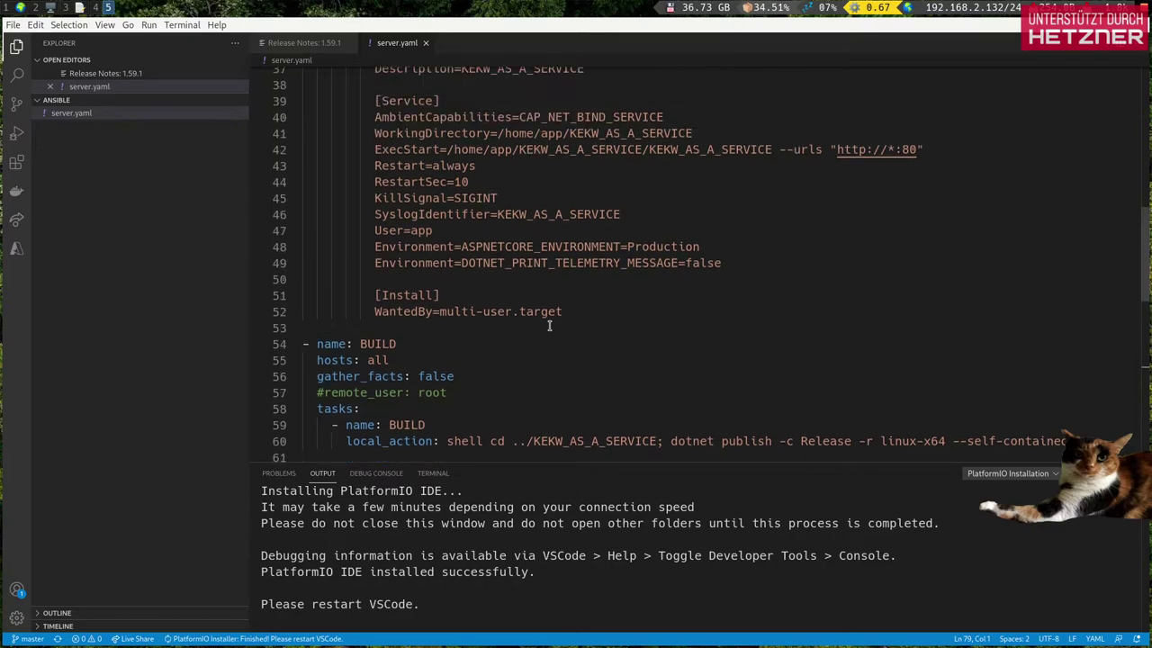
scroll(549, 325, "up", 2)
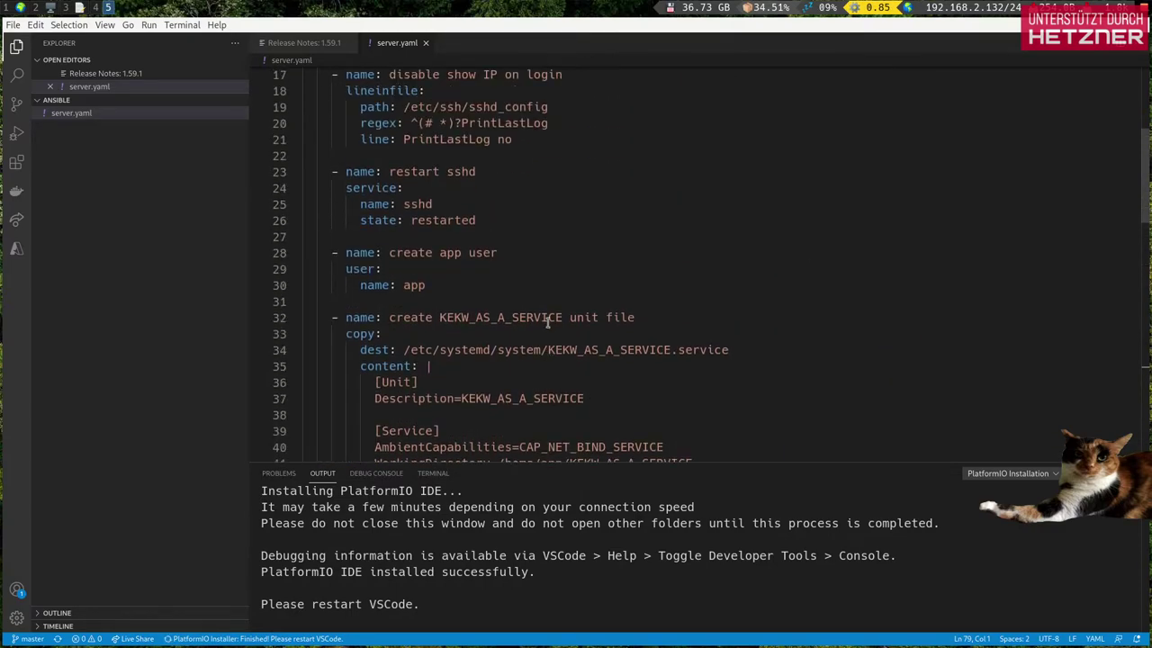
scroll(547, 322, "up", 2)
scroll(547, 322, "down", 15)
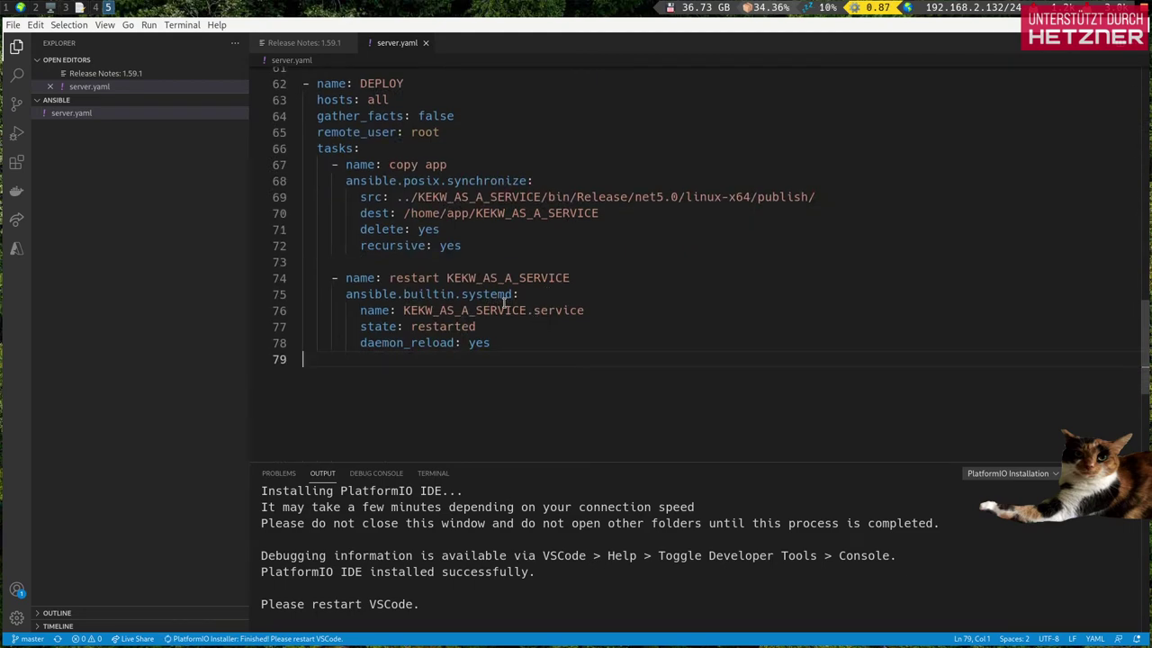
Step: Go back to the Hetzner console, check KEKW_LB's health status, and reload the server list
left_click(12, 9)
left_click(51, 7)
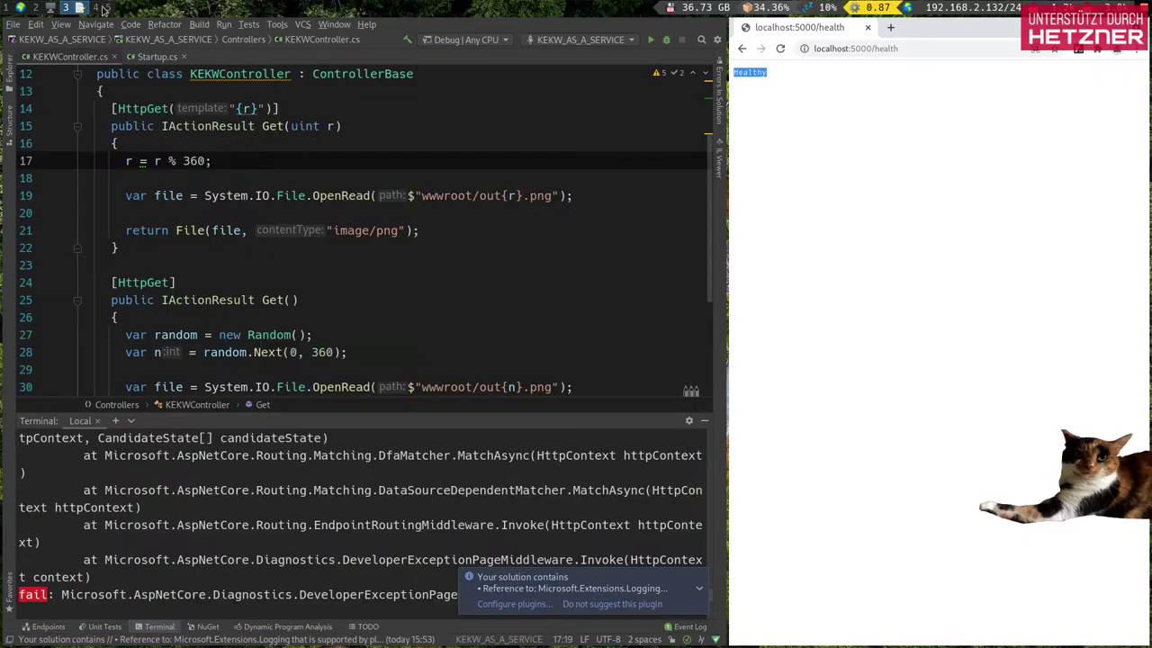
left_click(105, 7)
left_click(95, 7)
left_click(97, 7)
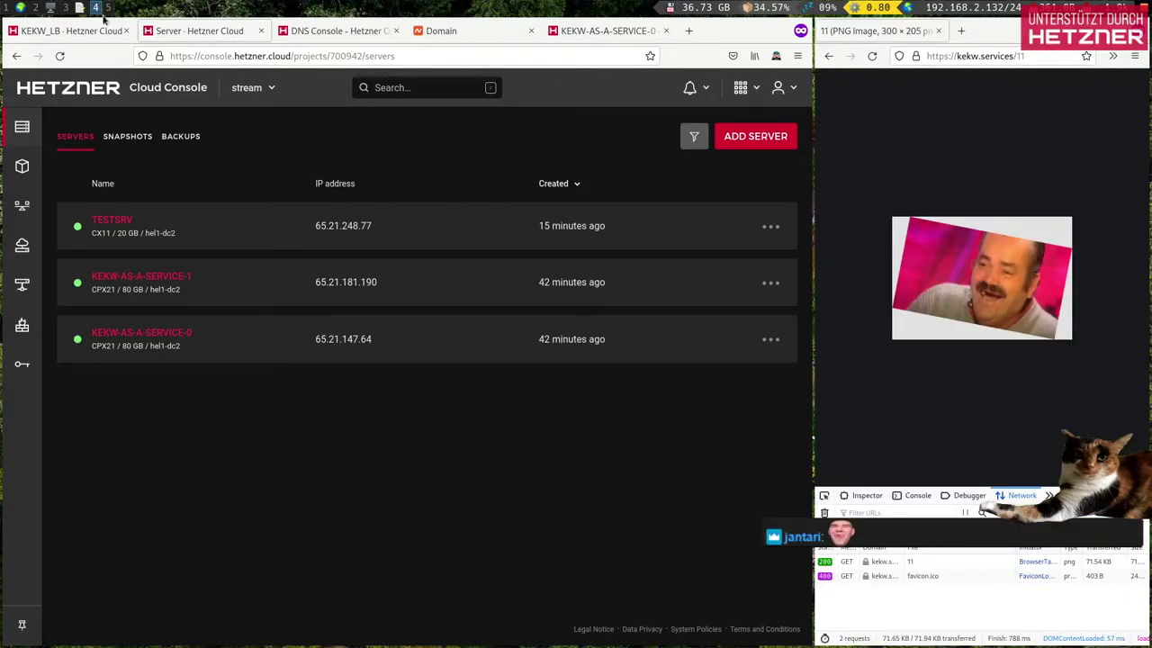
left_click(72, 31)
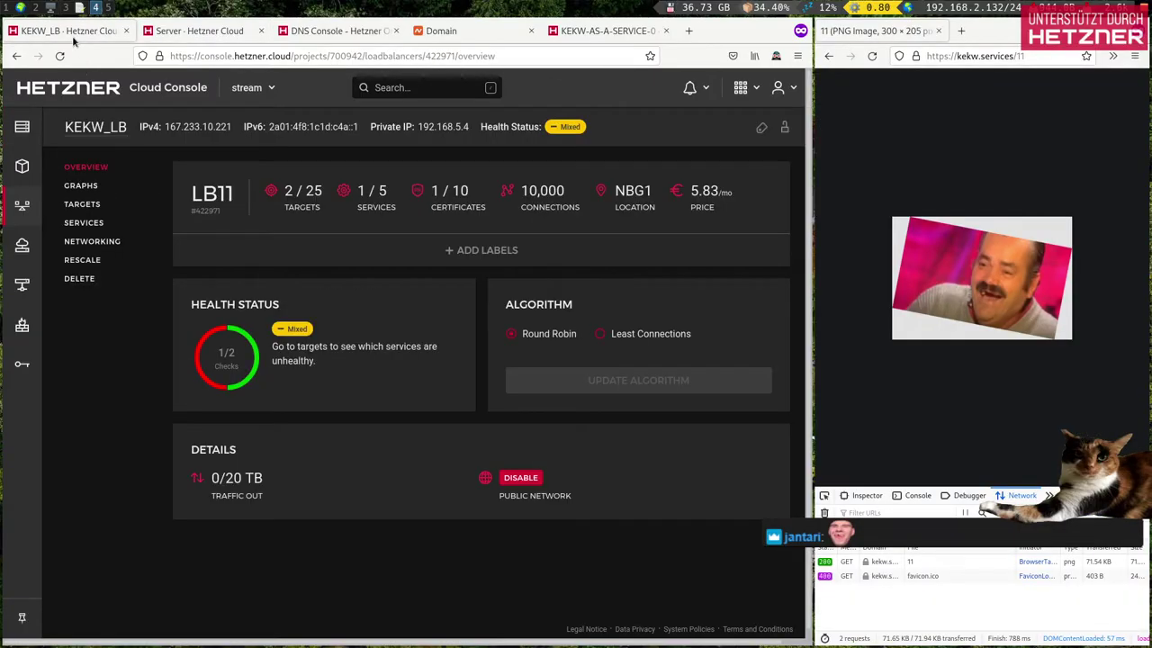
left_click(191, 33)
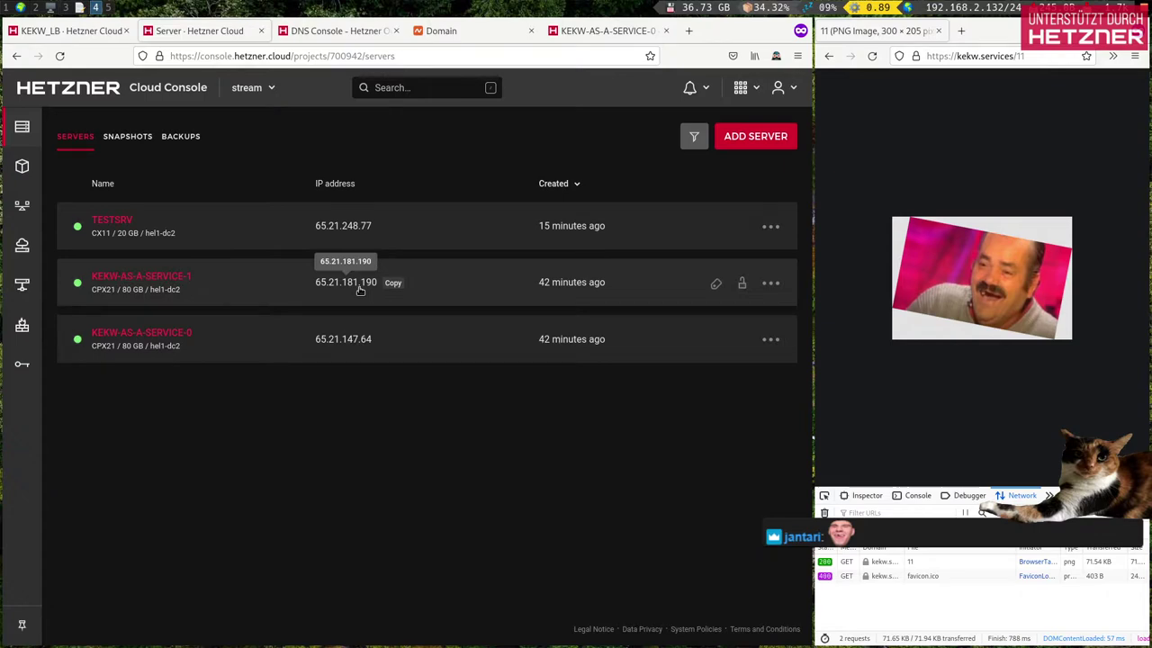
left_click(61, 56)
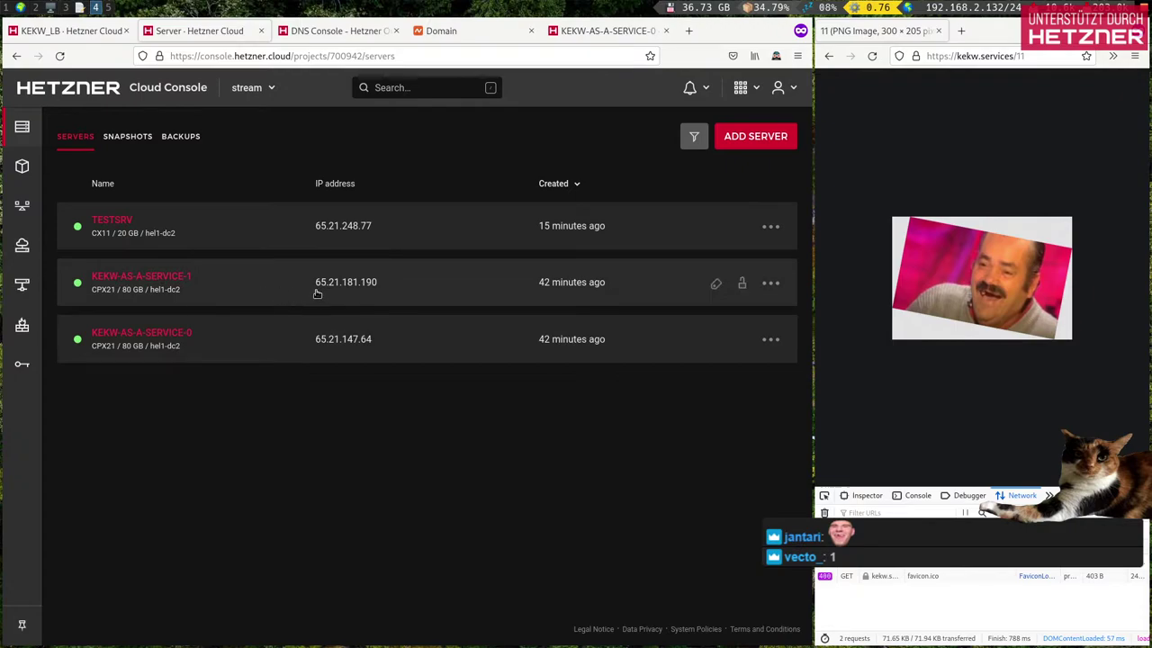
Step: Copy KEKW-AS-A-SERVICE-1's IP address and try to connect to it over SSH as root from the terminal
left_click(342, 287)
key("super+2")
type("ssh root@")
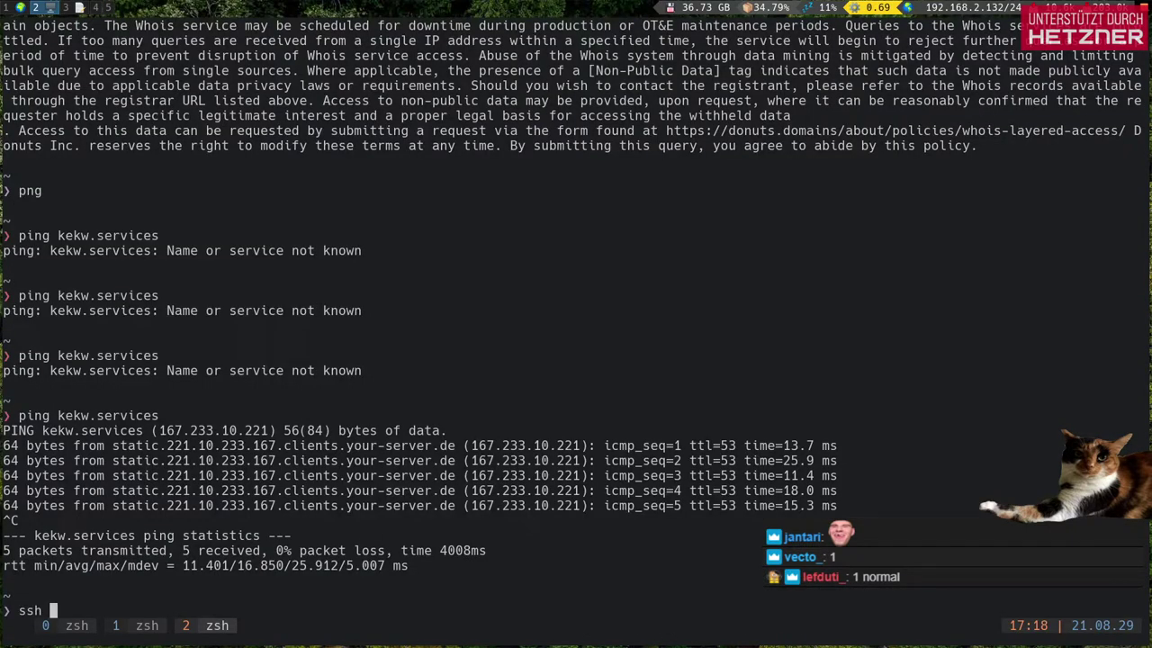
key("ctrl+shift+v")
key("Return")
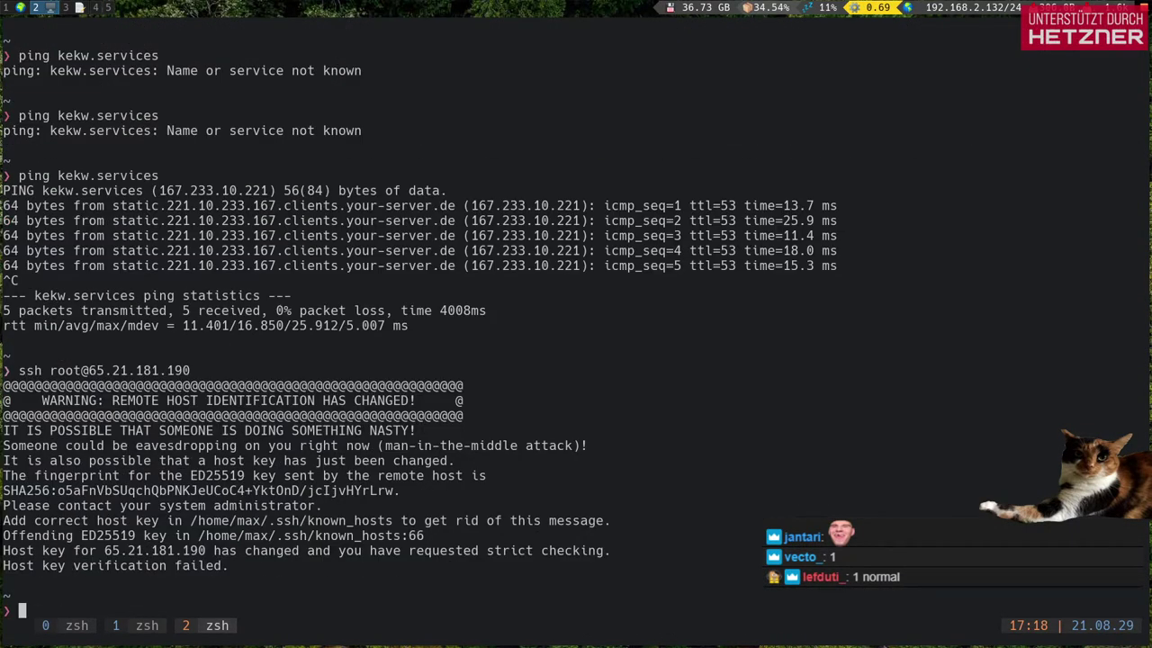
key("Up")
key("Left")
key("Left")
key("Left")
key("Left")
key("Left")
key("Left")
key("Left")
key("Left")
key("Left")
key("Left")
key("Left")
key("Left")
key("Left")
key("Left")
key("Left")
key("Left")
key("Left")
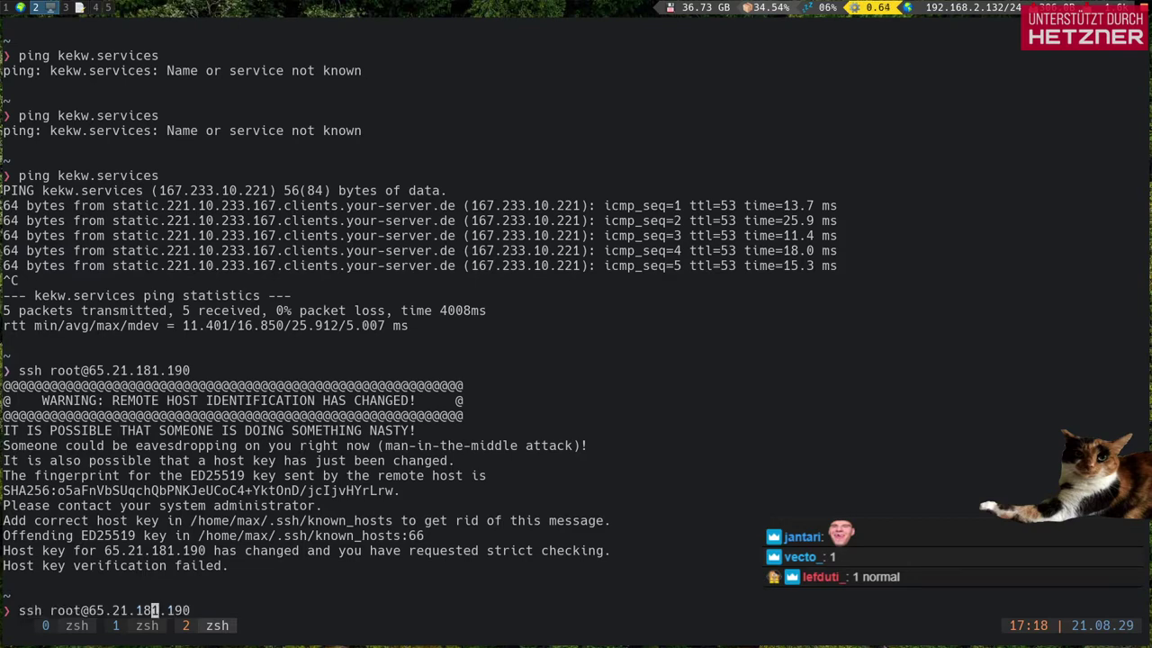
key("ctrl+c")
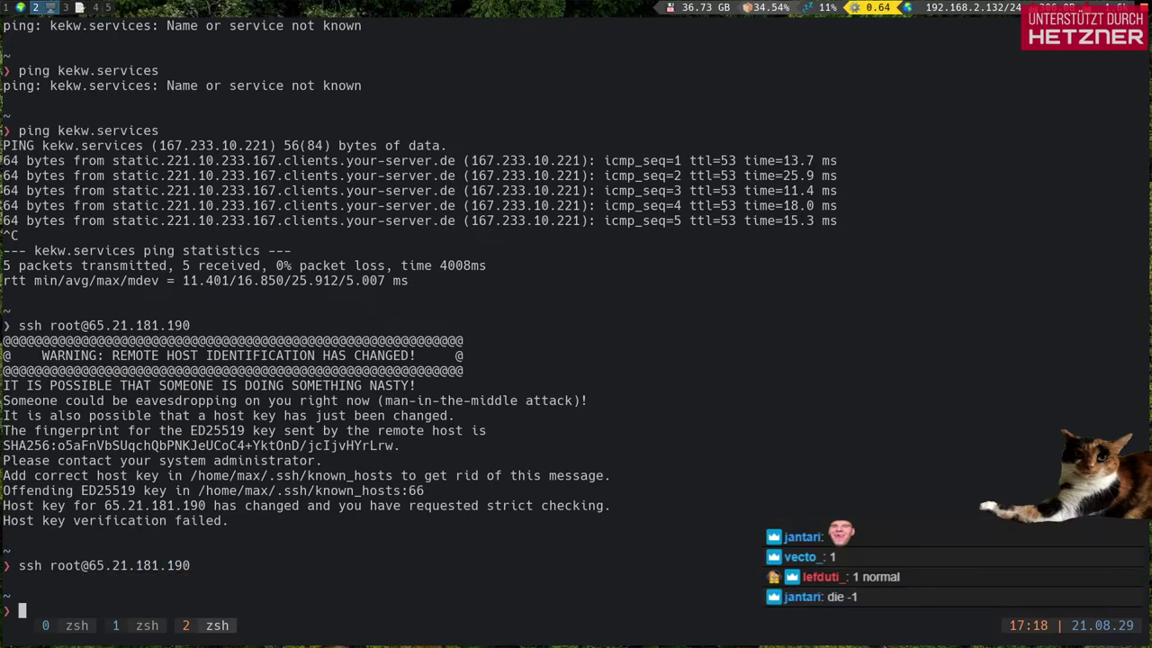
Step: Remove the outdated host key with ssh-keygen -R 65.21.181.190, reusing the earlier command from the shell history
key("ctrl+r")
type("ssh-")
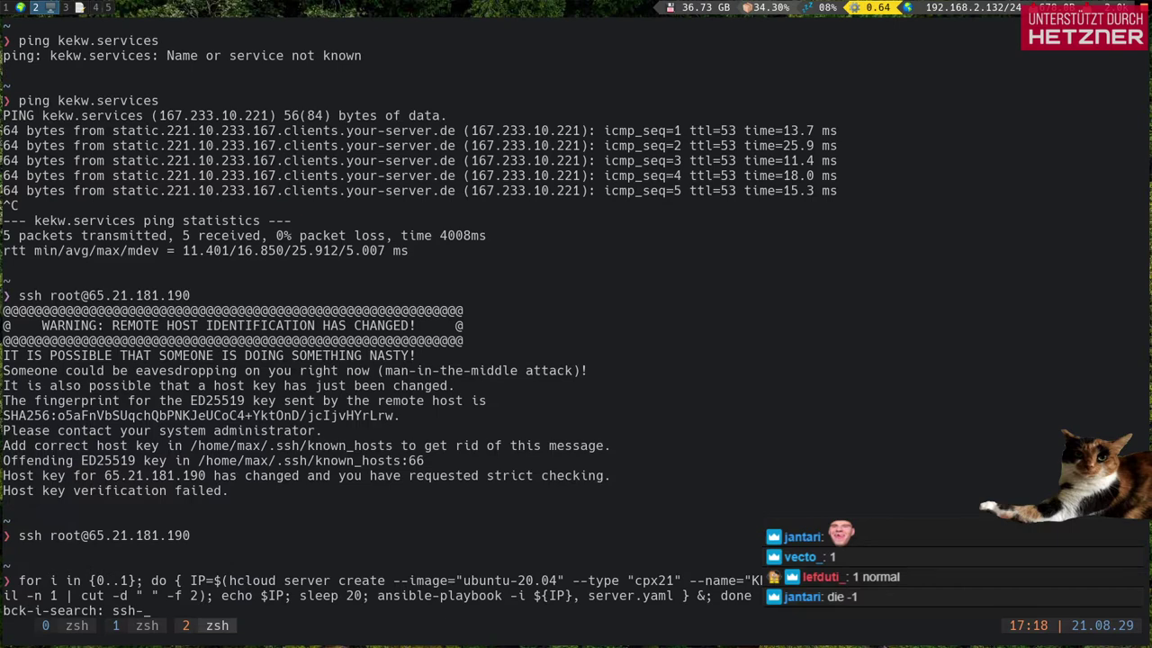
type("keyge")
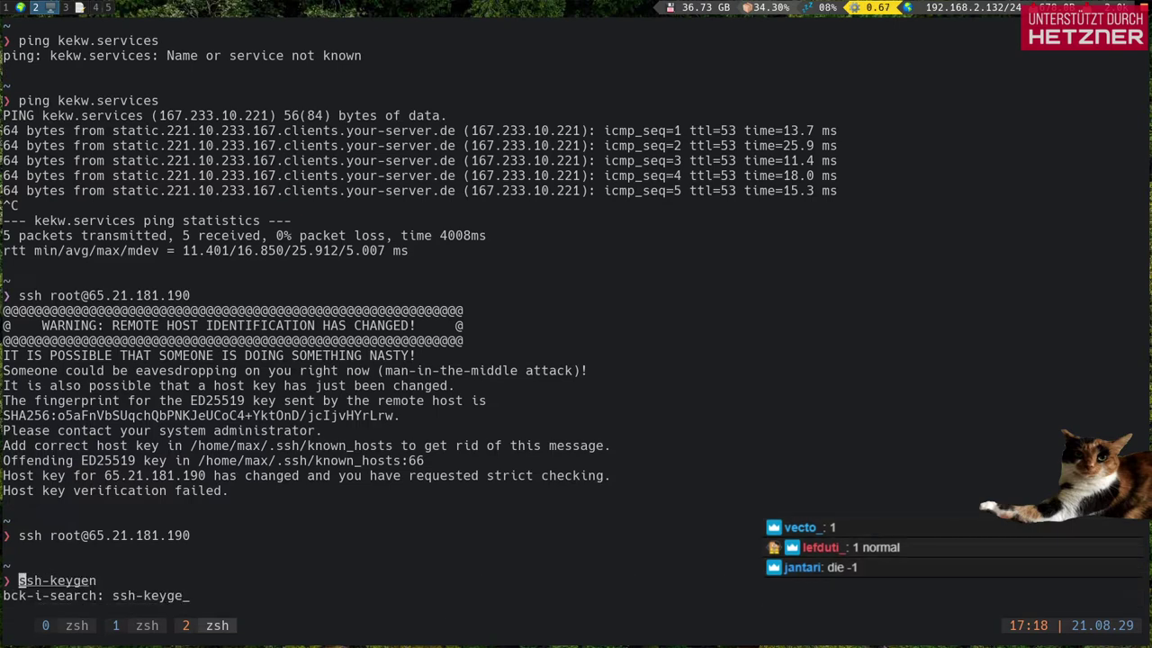
type("n -")
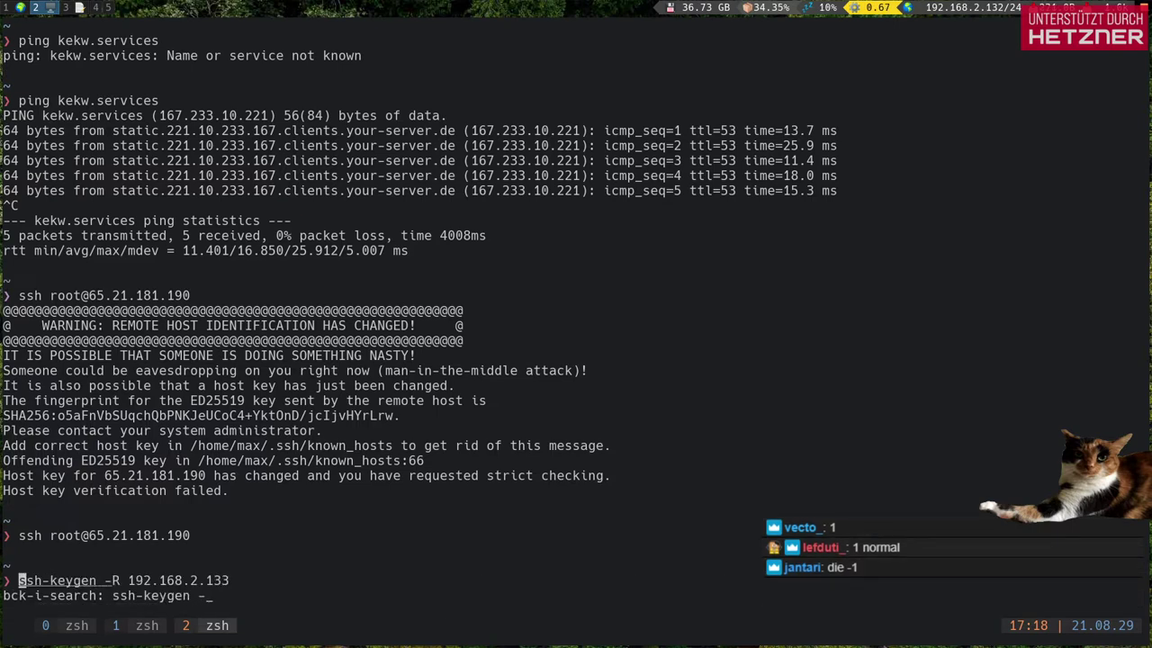
key("End")
key("BackSpace")
key("BackSpace")
key("BackSpace")
key("BackSpace")
key("BackSpace")
key("BackSpace")
key("BackSpace")
key("BackSpace")
key("BackSpace")
key("BackSpace")
key("BackSpace")
key("BackSpace")
key("BackSpace")
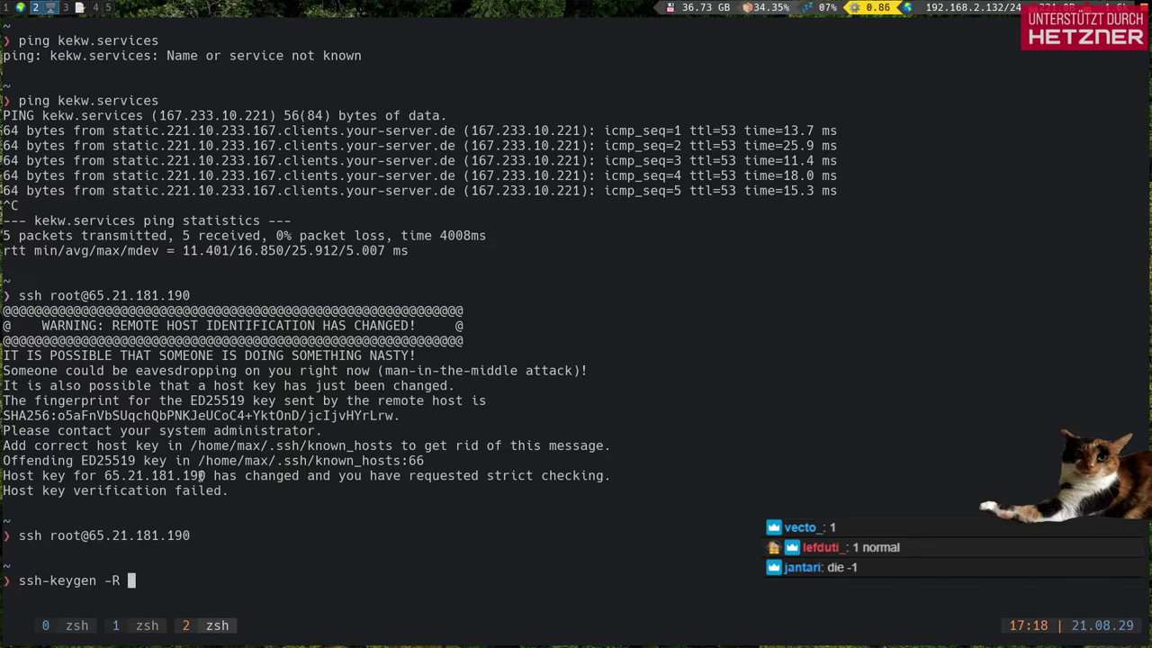
double_click(201, 475)
middle_click(202, 475)
key("Return")
key("Up")
key("Up")
key("Return")
type("yes")
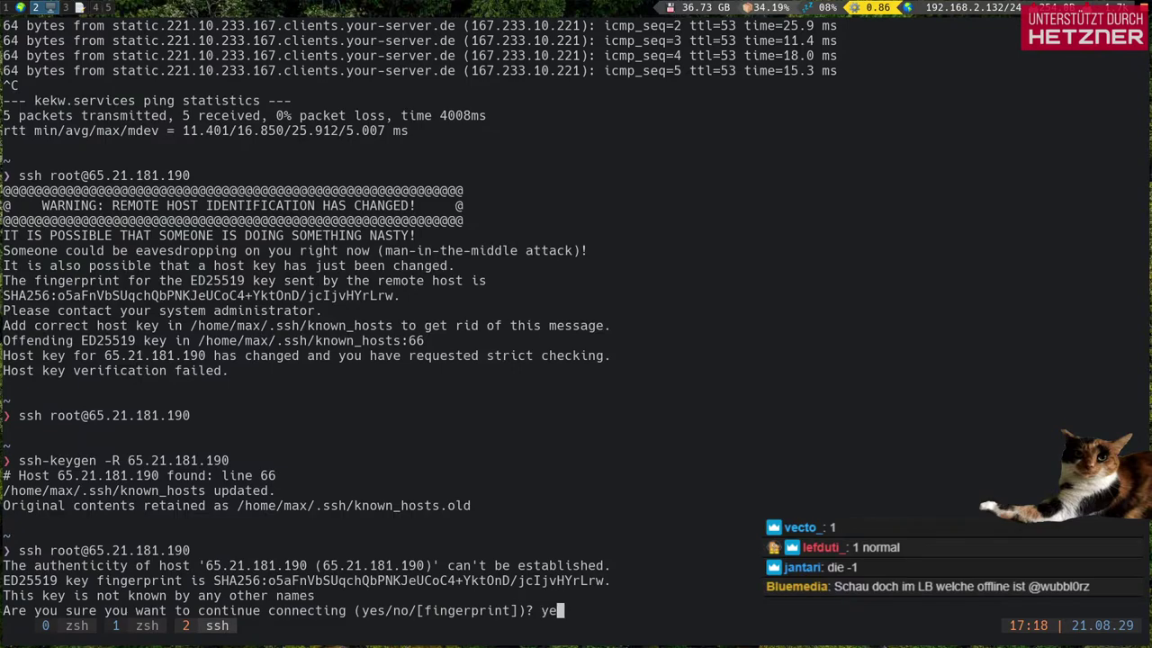
key("Return")
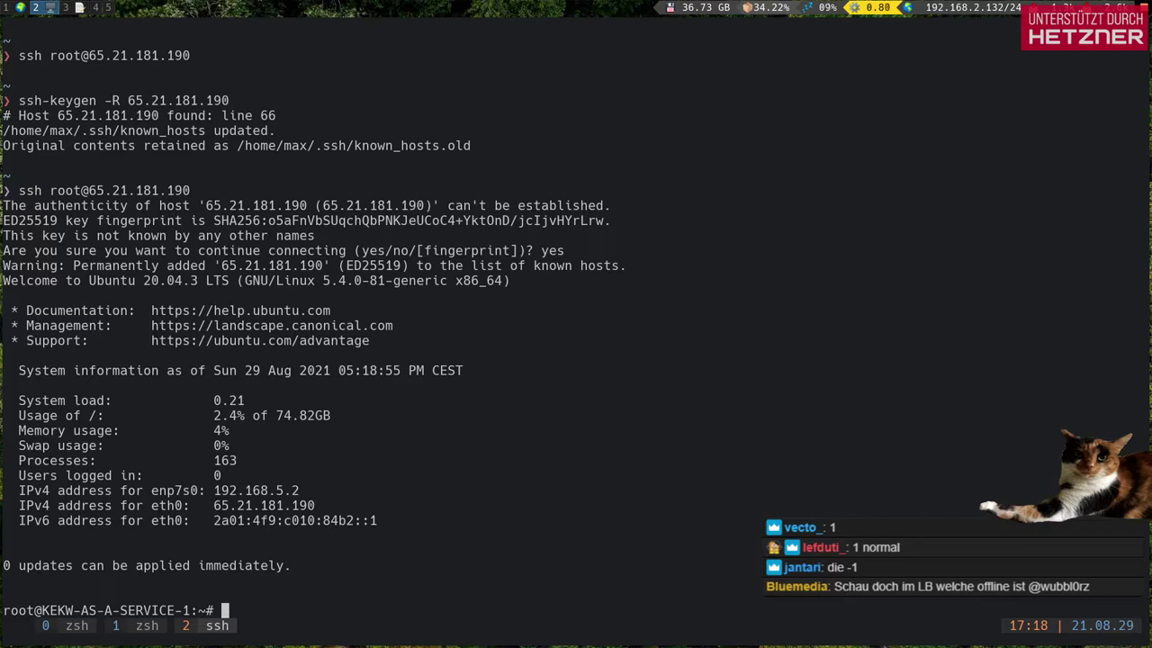
Step: Query the service status on KEKW-AS-A-SERVICE-1 with systemctl status kekw
key("Return")
key("Return")
key("Return")
type("syste")
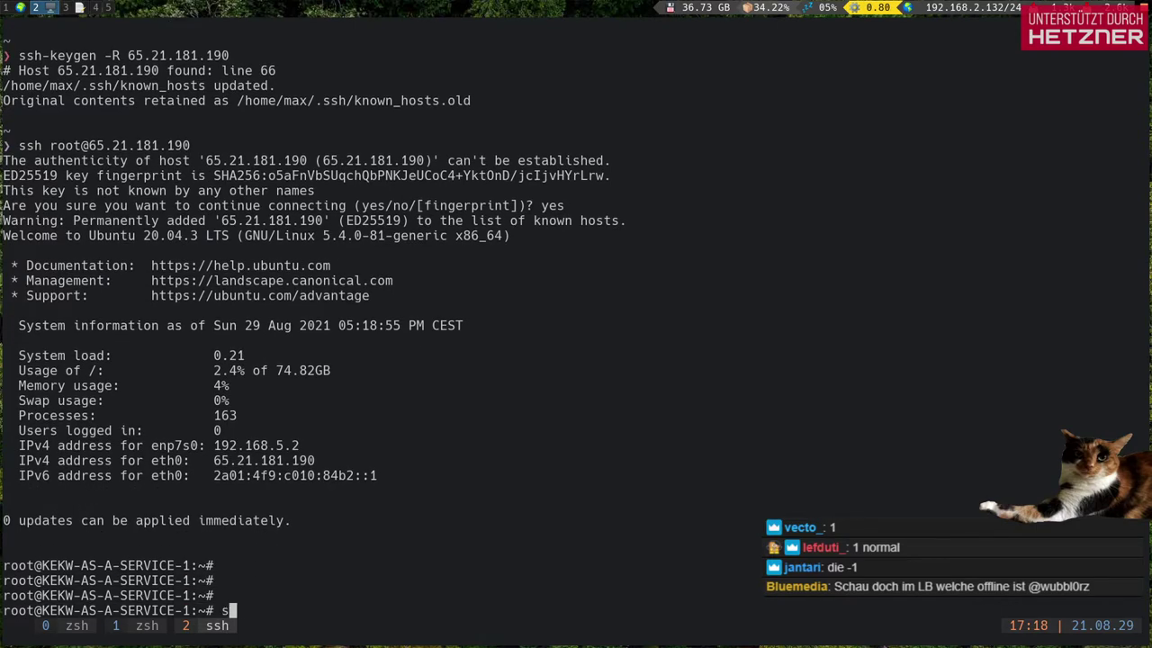
type("mctl status")
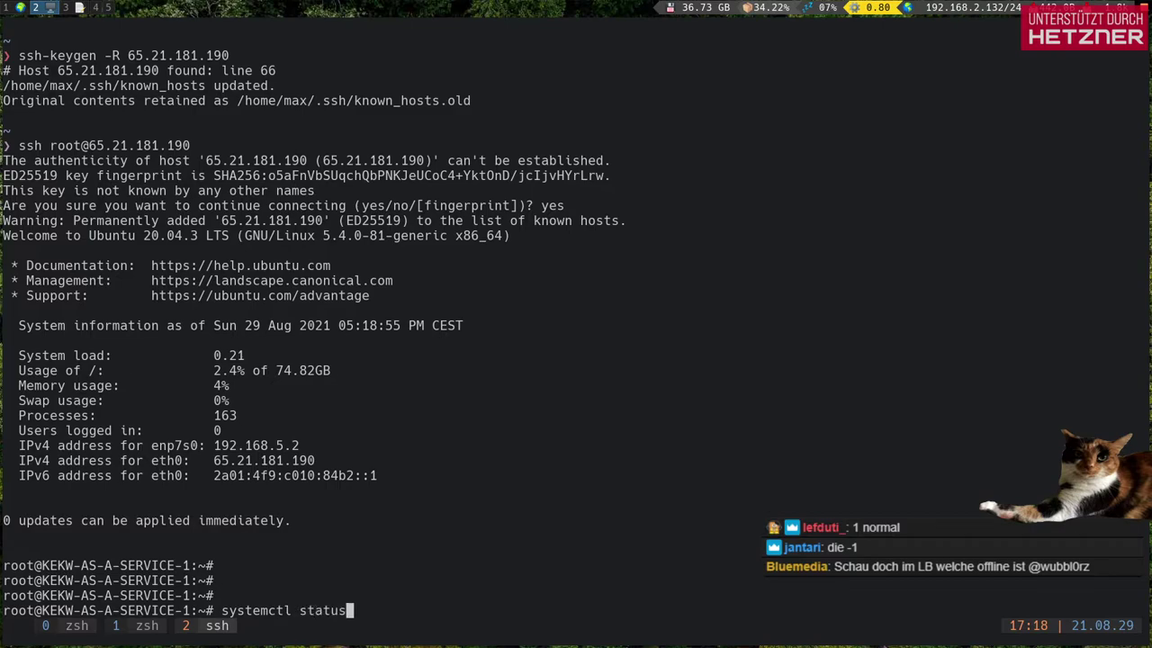
type(" kekw")
key("Return")
Step: Copy the name KEKW_AS_A_SERVICE from server.yaml and query that unit's status with systemctl in the SSH session
key("super+3")
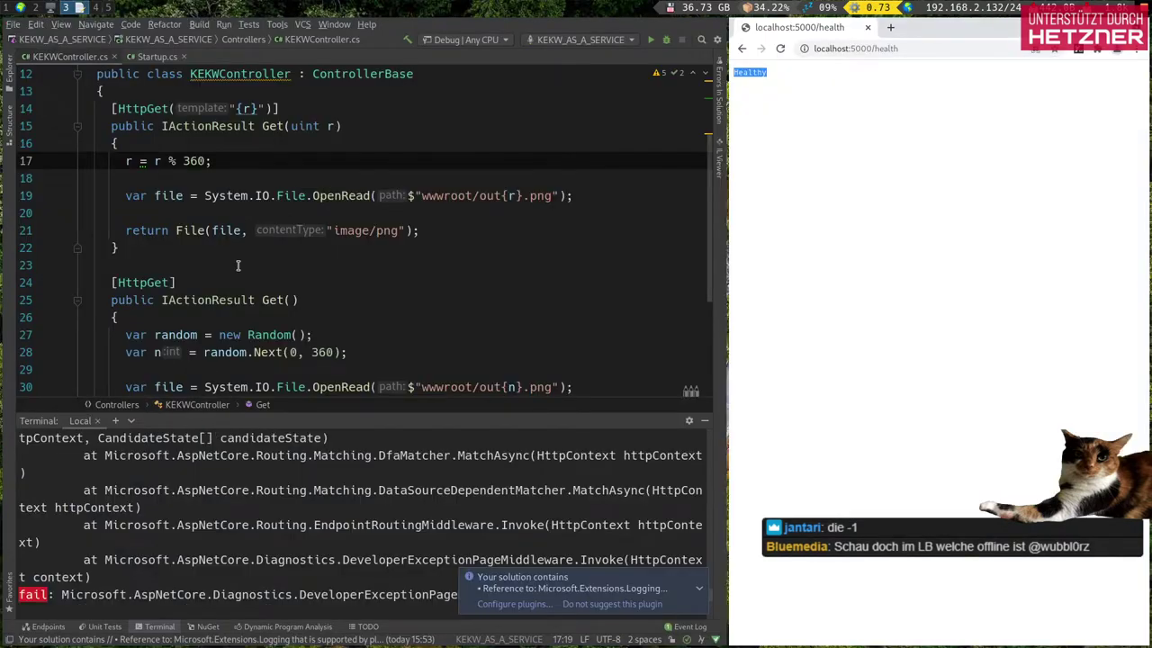
key("super+4")
key("super+5")
double_click(522, 213)
key("ctrl+c")
scroll(520, 219, "up", 9)
scroll(520, 220, "up", 3)
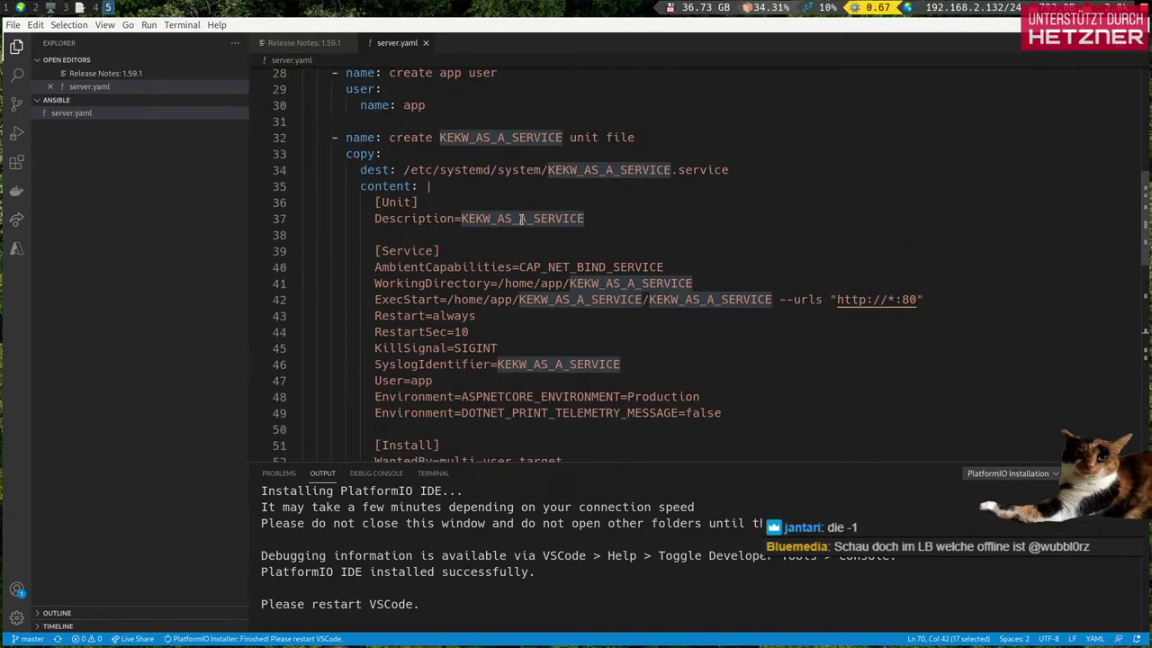
key("super+2")
key("Up")
key("BackSpace")
key("BackSpace")
key("BackSpace")
key("BackSpace")
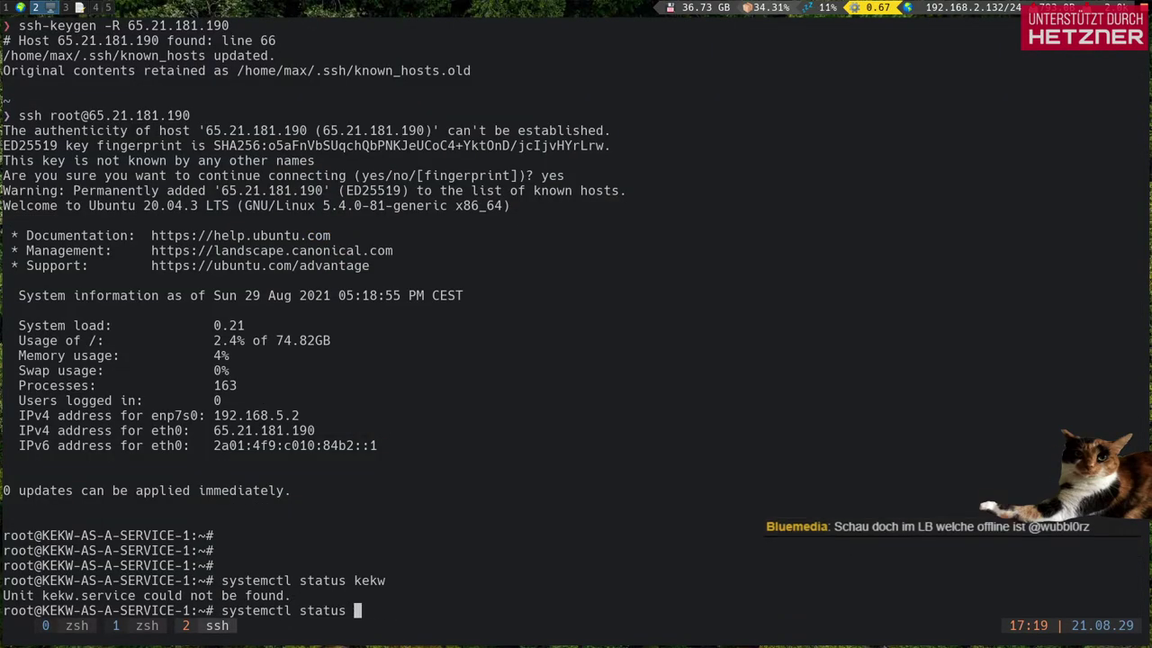
key("ctrl+shift+v")
key("Return")
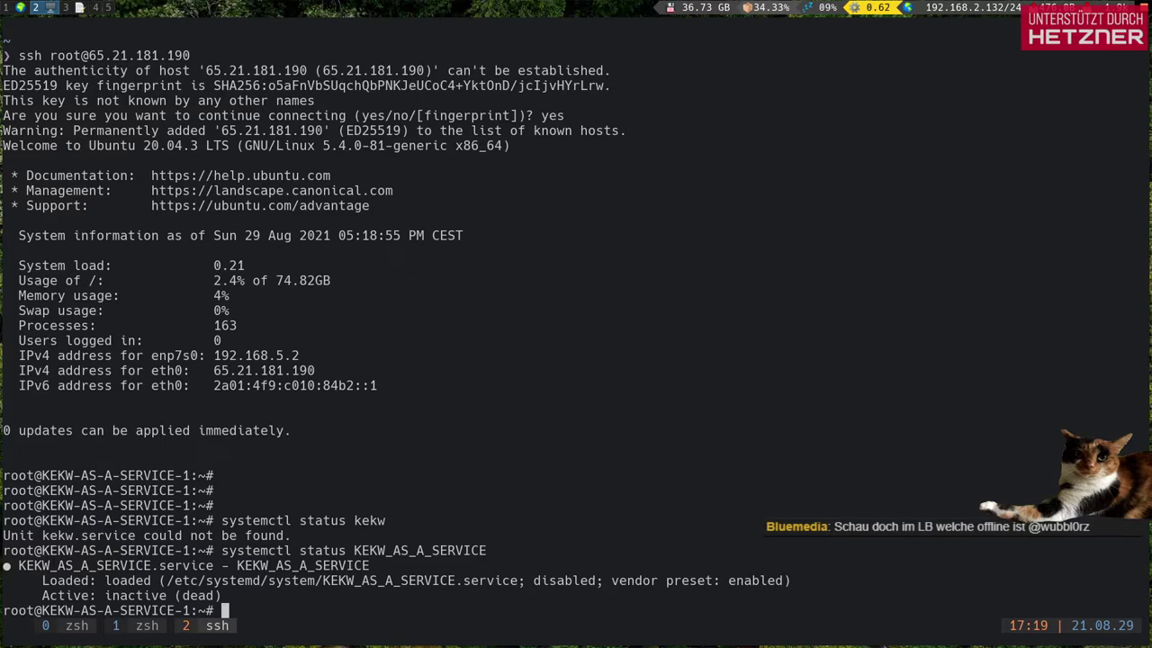
Step: Start the service on the server with systemctl start KEKW_AS_A_SERVICE
key("Up")
key("Left")
key("Left")
key("Left")
key("Left")
key("Left")
key("Left")
key("Left")
key("Left")
key("Left")
key("Left")
key("Left")
key("Left")
key("Left")
key("Left")
key("Left")
key("Left")
key("Left")
key("Left")
key("Left")
key("Left")
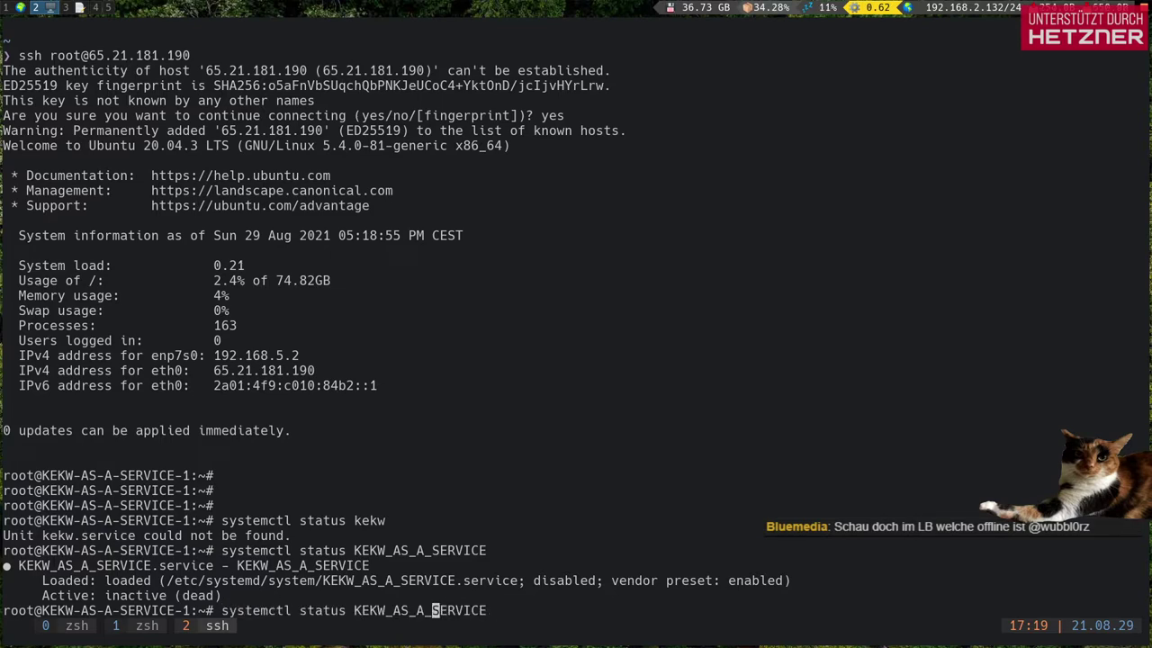
key("Right")
key("Right")
key("Right")
key("BackSpace")
key("BackSpace")
key("BackSpace")
key("BackSpace")
key("BackSpace")
key("BackSpace")
type("start")
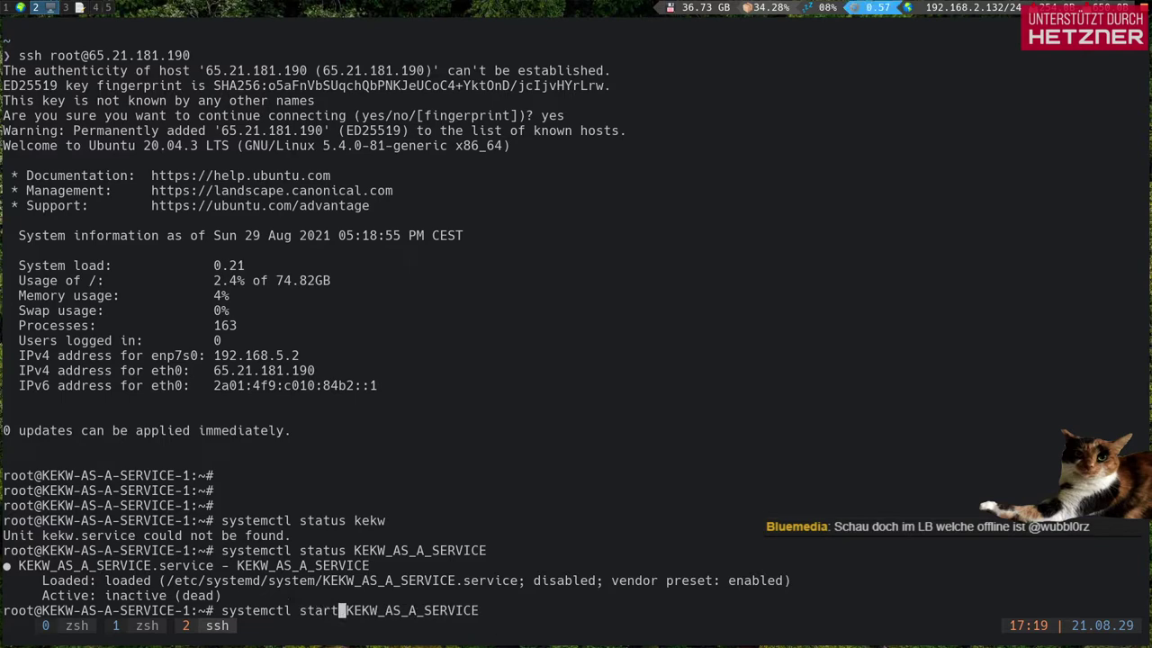
key("Return")
Step: Recheck the started service with systemctl status KEKW_AS_A_SERVICE, and switch to the stream chat in Chromium
key("Up")
key("Up")
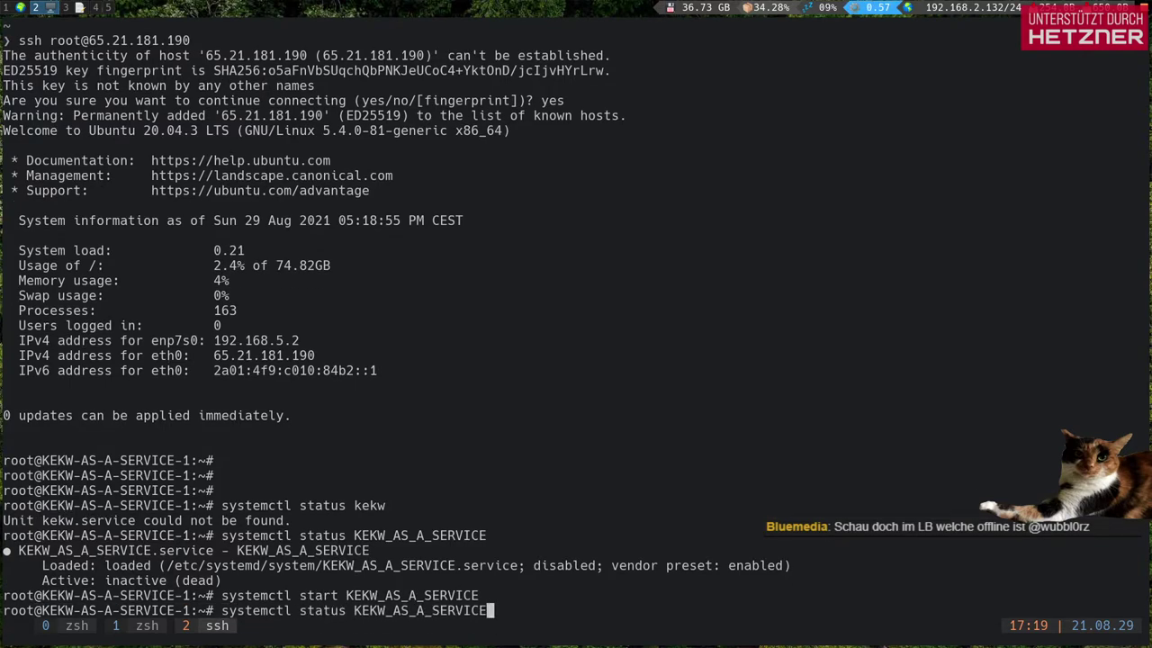
key("Return")
key("super+1")
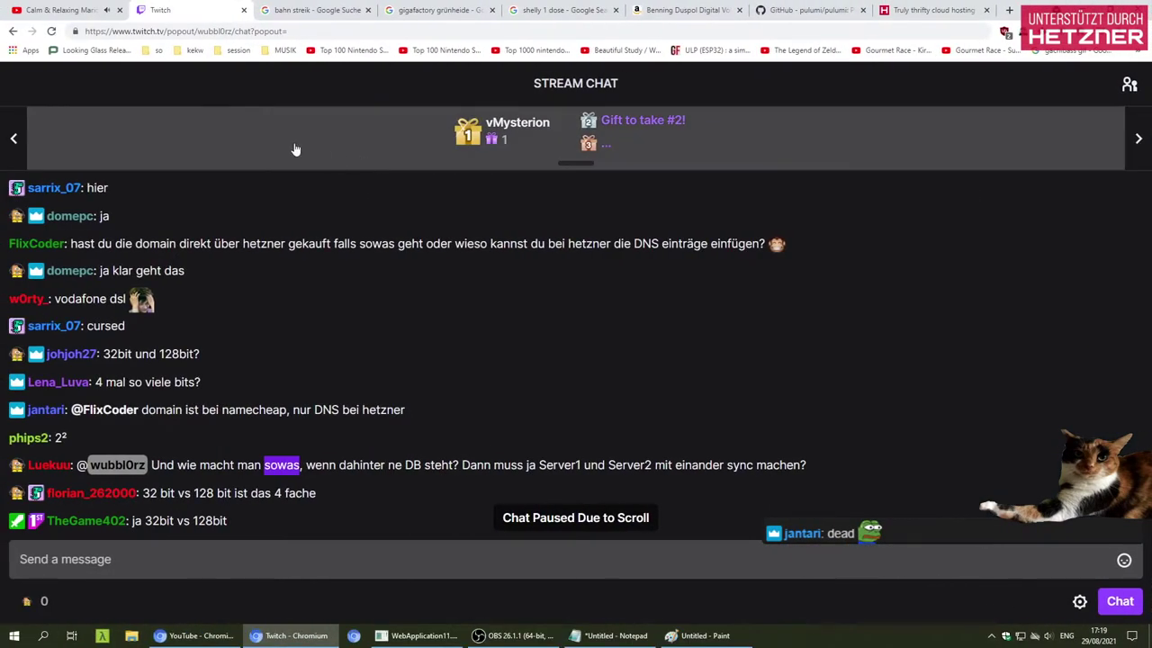
Step: Switch to the Hetzner Cloud Console in Firefox and check the health status on the KEKW_LB overview
key("ctrl+1")
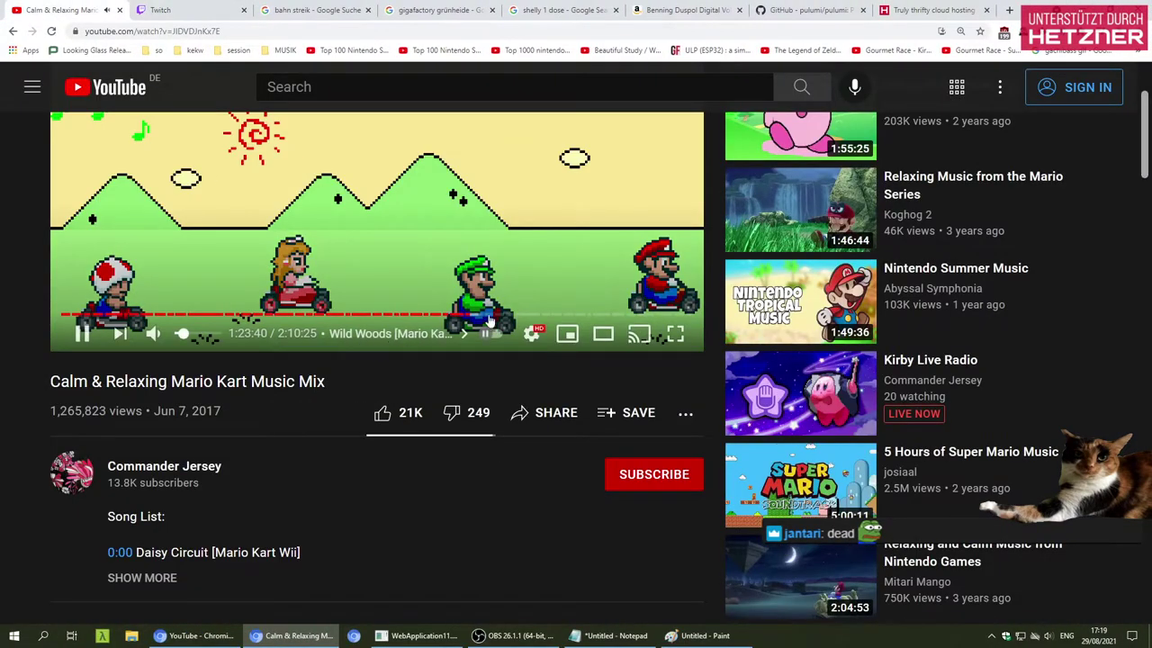
key("ctrl+2")
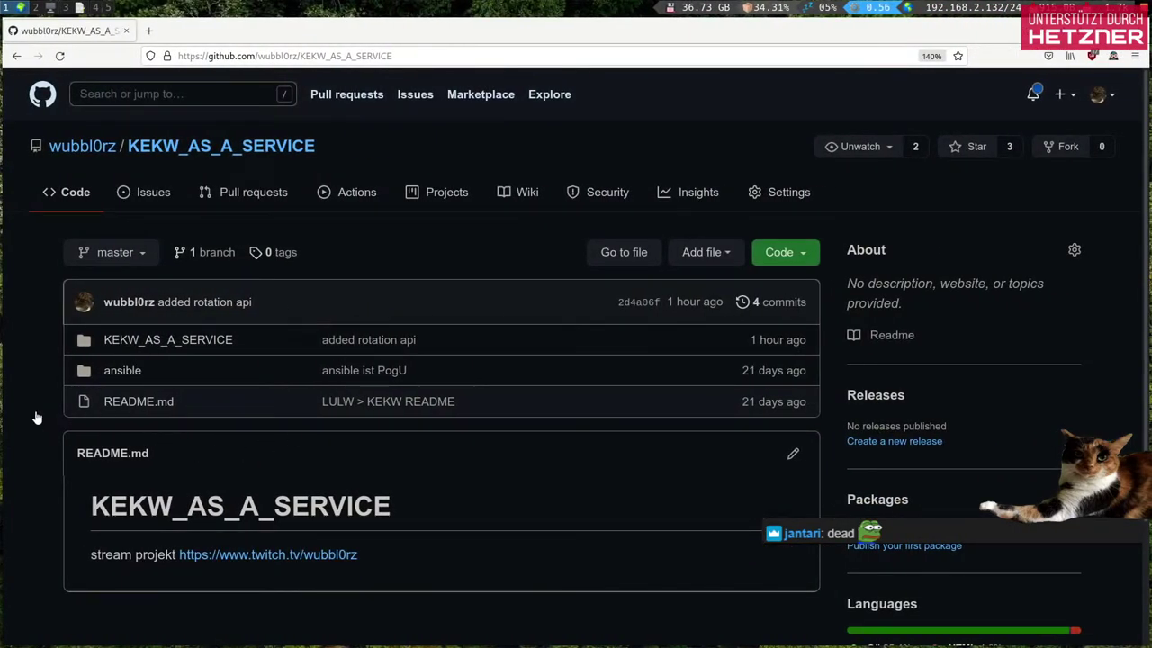
key("super+3")
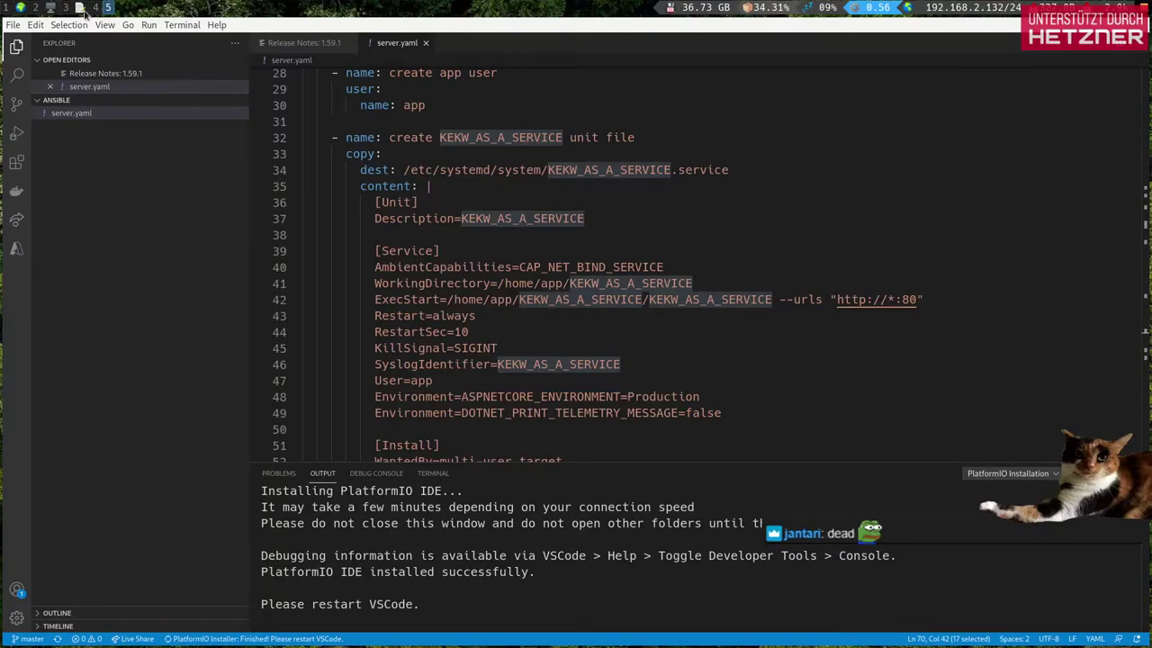
key("super+4")
left_click(57, 30)
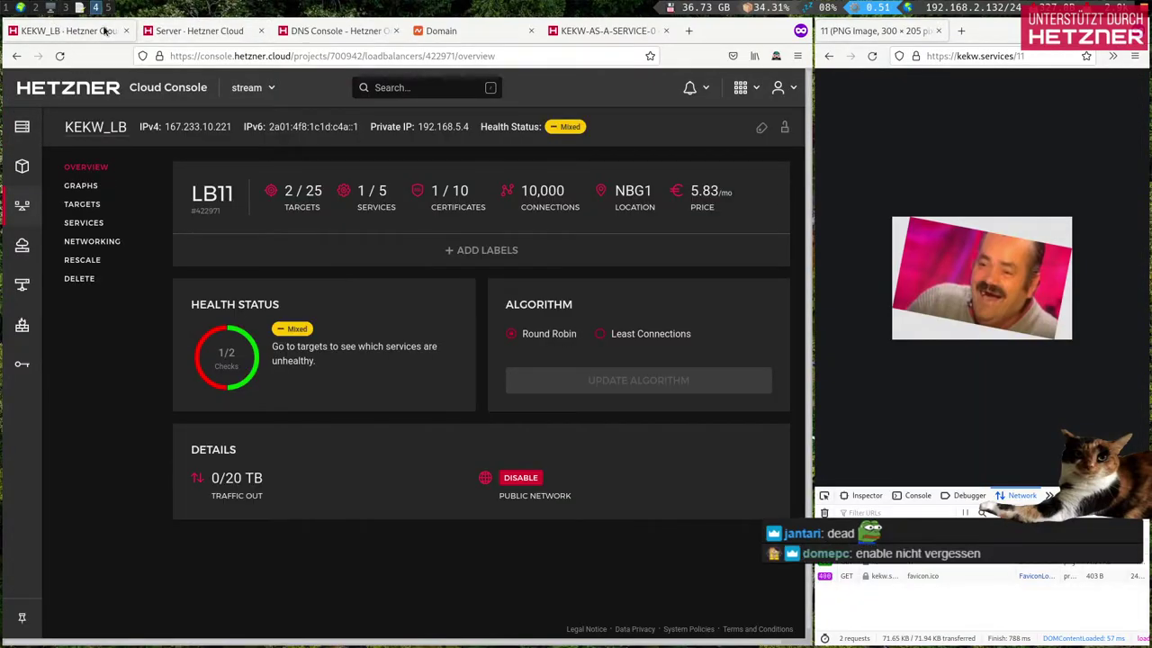
Step: Query the KEKW_AS_A_SERVICE status again in the SSH session, and reload the KEKW_LB overview
key("super+2")
key("Up")
key("Return")
key("Up")
key("Return")
key("super+1")
left_click(81, 7)
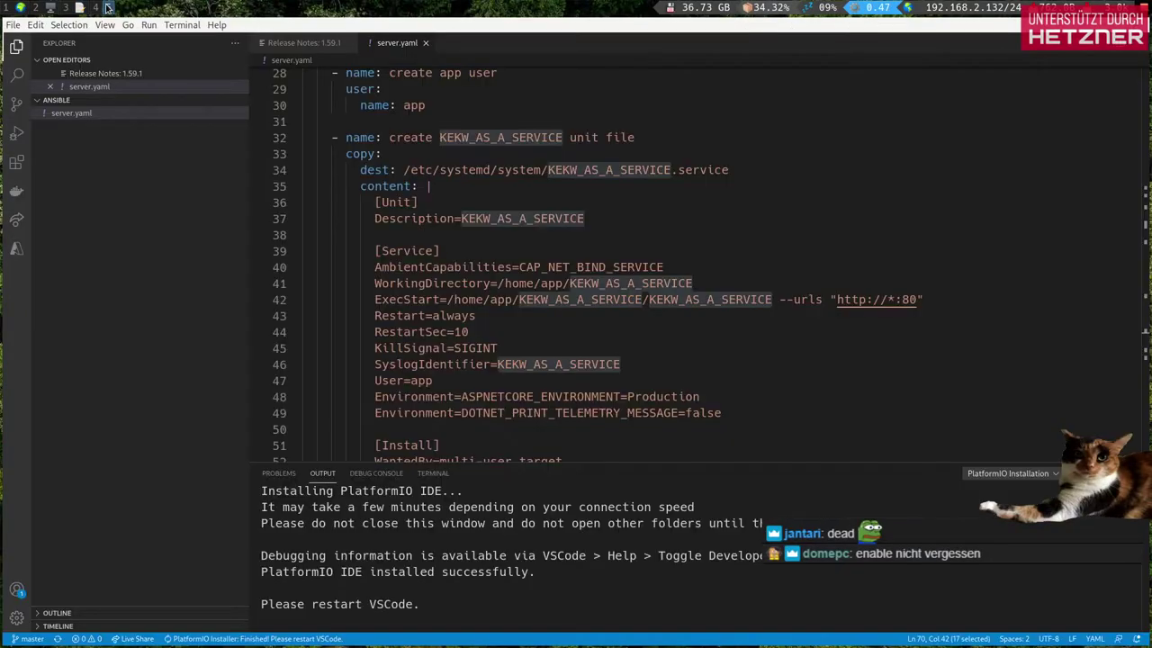
left_click(95, 7)
left_click(60, 56)
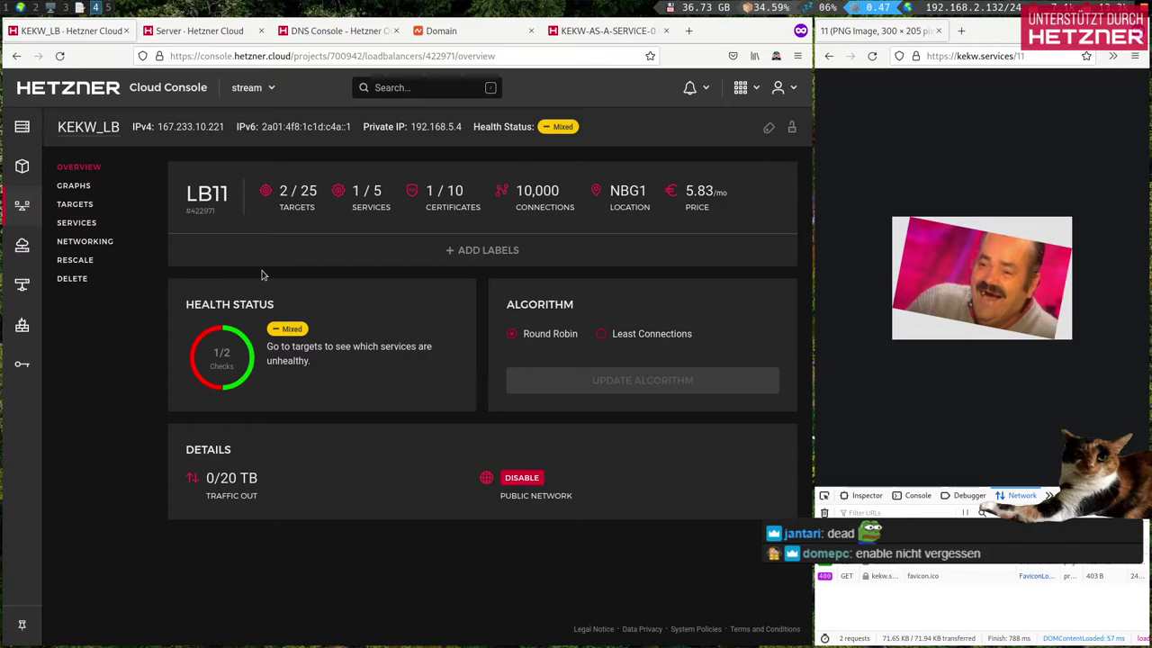
Step: Switch to server.yaml in VS Code and look through the playbook for the task that restarts KEKW_AS_A_SERVICE
left_click(79, 7)
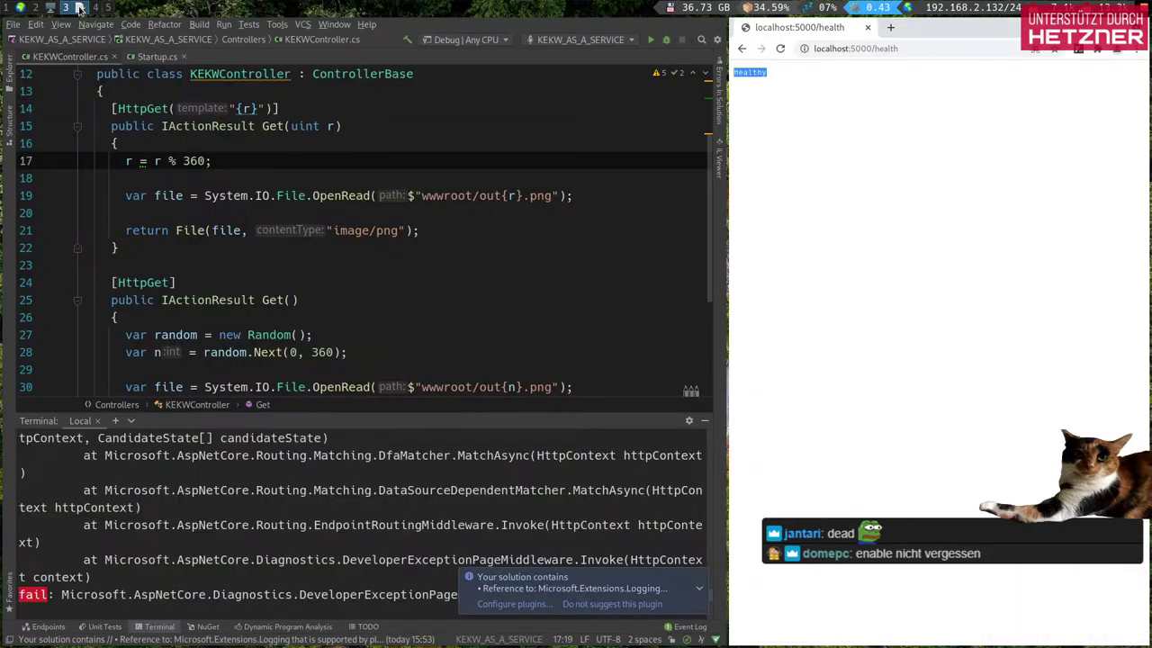
left_click(108, 8)
left_click(477, 270)
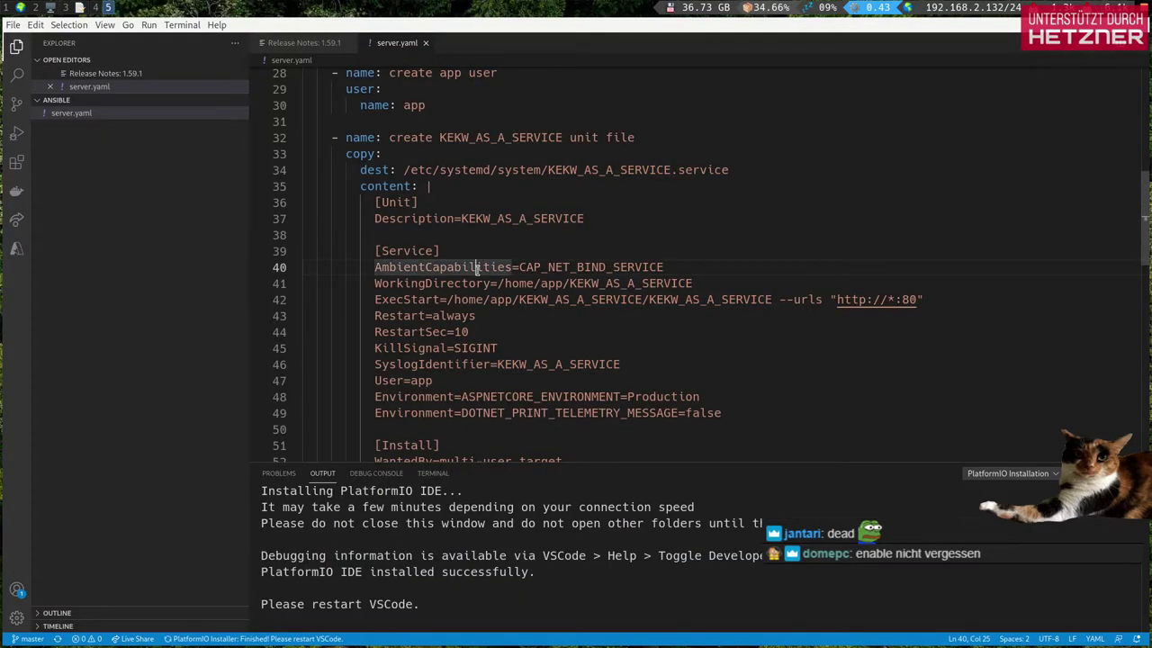
scroll(477, 270, "up", 5)
scroll(477, 270, "up", 5)
scroll(477, 270, "down", 2)
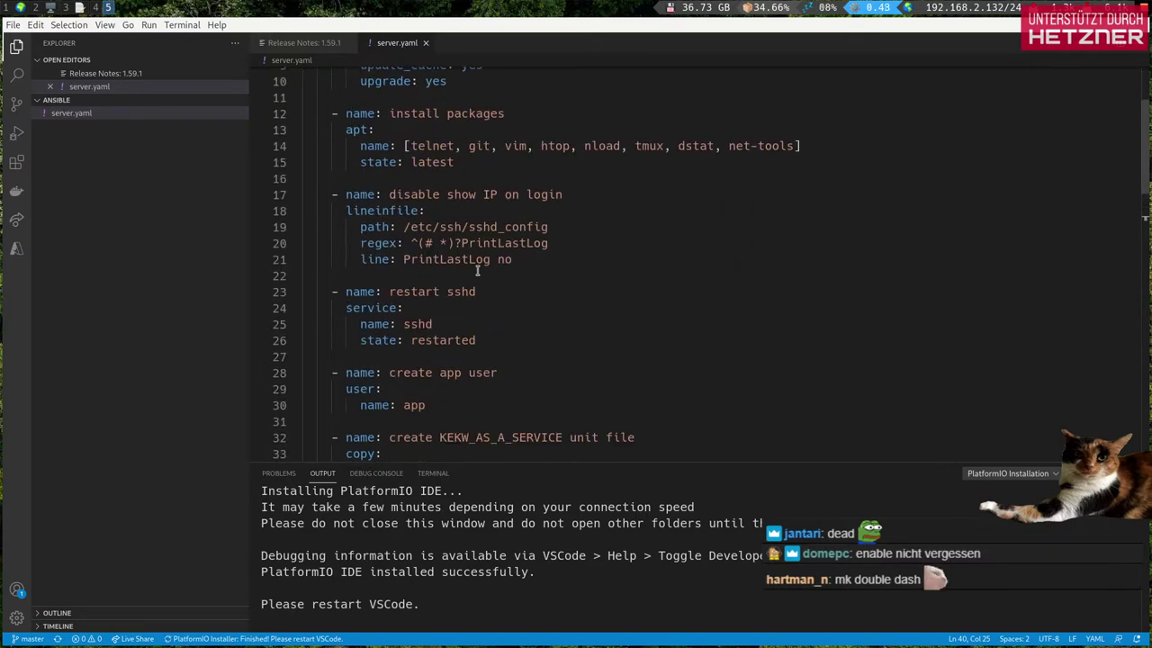
scroll(477, 270, "down", 1)
scroll(477, 270, "up", 4)
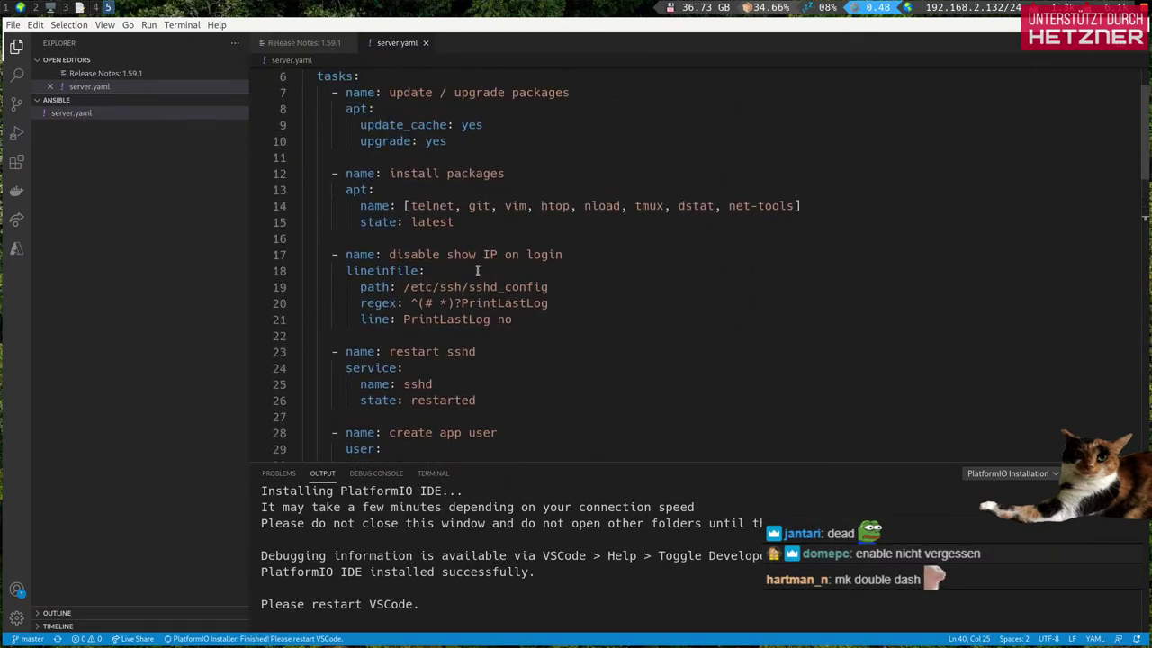
scroll(477, 270, "down", 10)
scroll(477, 270, "up", 4)
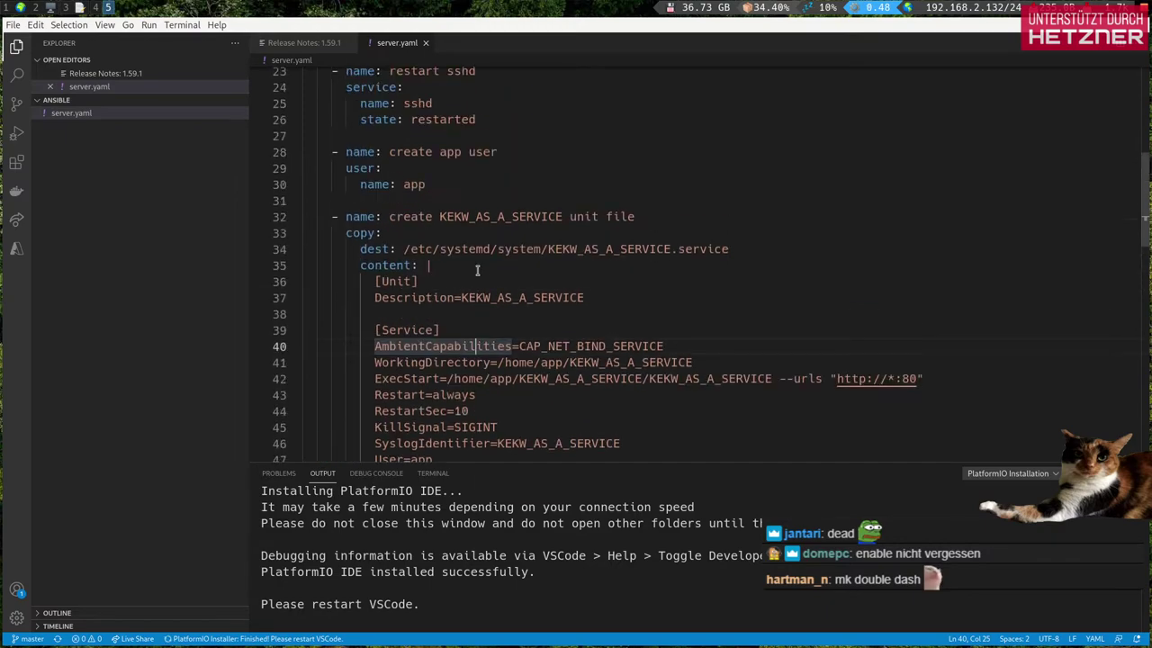
scroll(477, 272, "down", 3)
scroll(478, 272, "down", 10)
Step: Duplicate the restart KEKW_AS_A_SERVICE task below the unit file task and rename the copy to enable KEKW_AS_A_SERVICE
left_click_drag(562, 371, 255, 304)
key("ctrl+c")
scroll(443, 332, "up", 10)
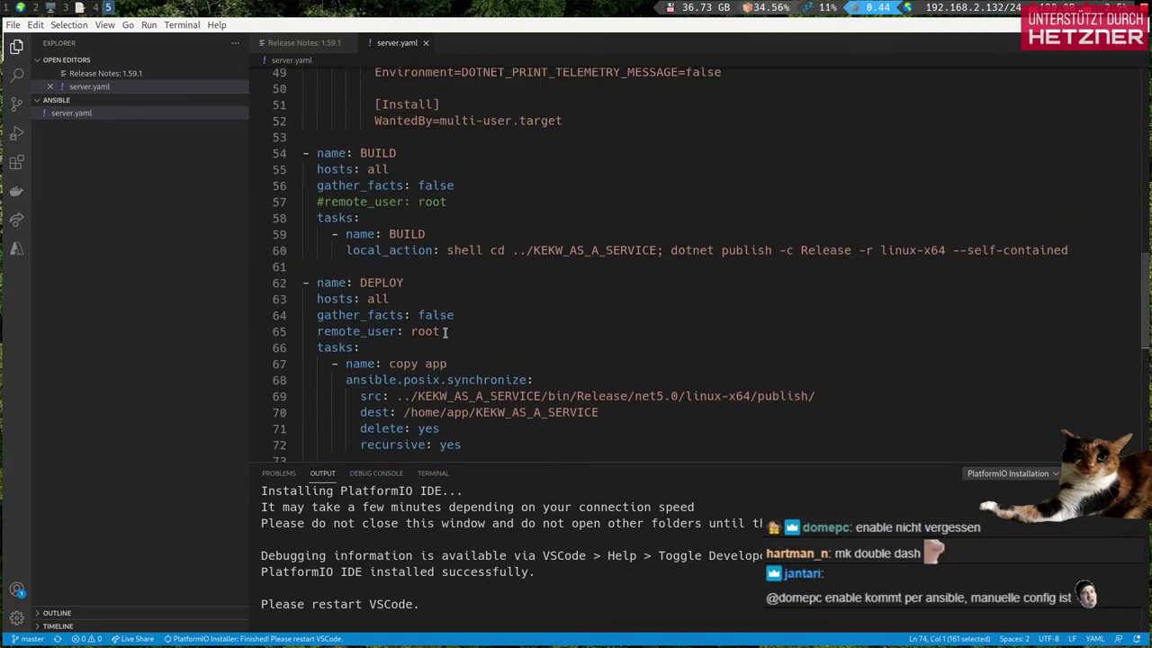
left_click(612, 415)
key("Return")
key("shift+Home")
key("ctrl+v")
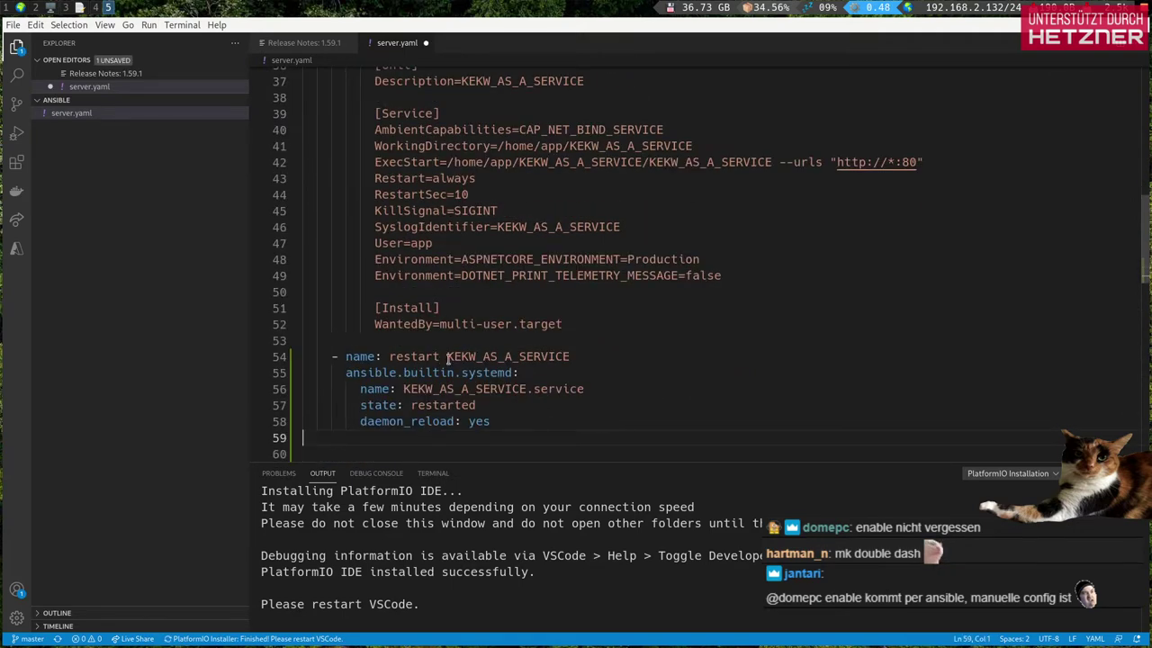
double_click(394, 357)
type("enable")
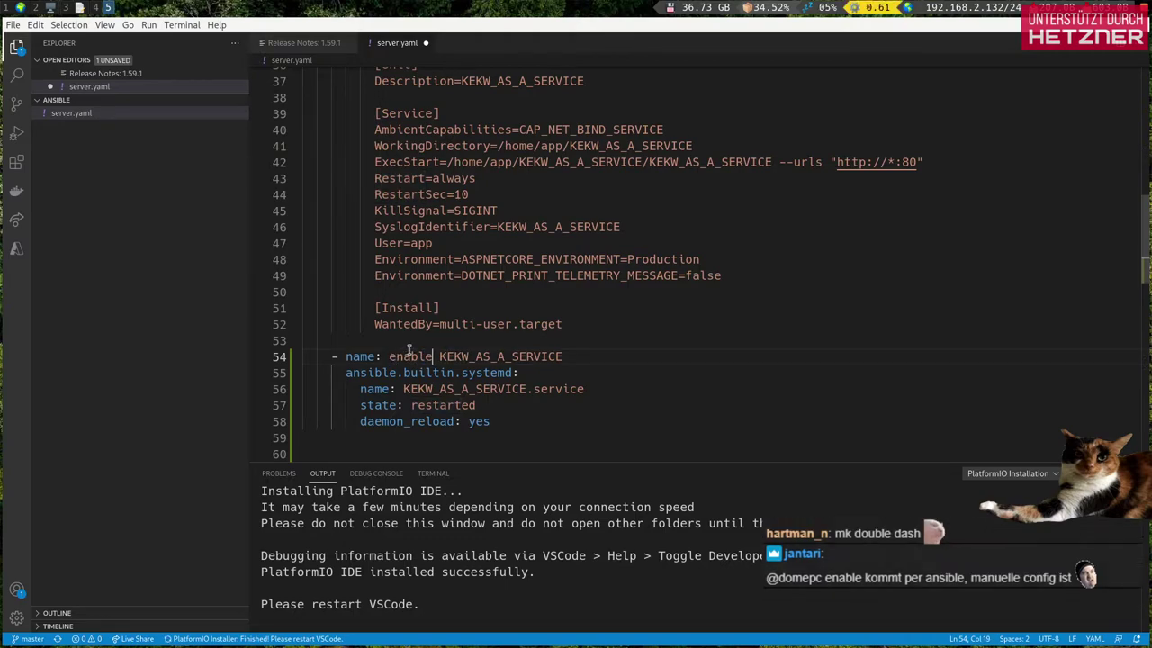
Step: Search the web in Firefox for enabling a service with Ansible and find the enabled parameter in the ansible.builtin.service documentation
key("super+1")
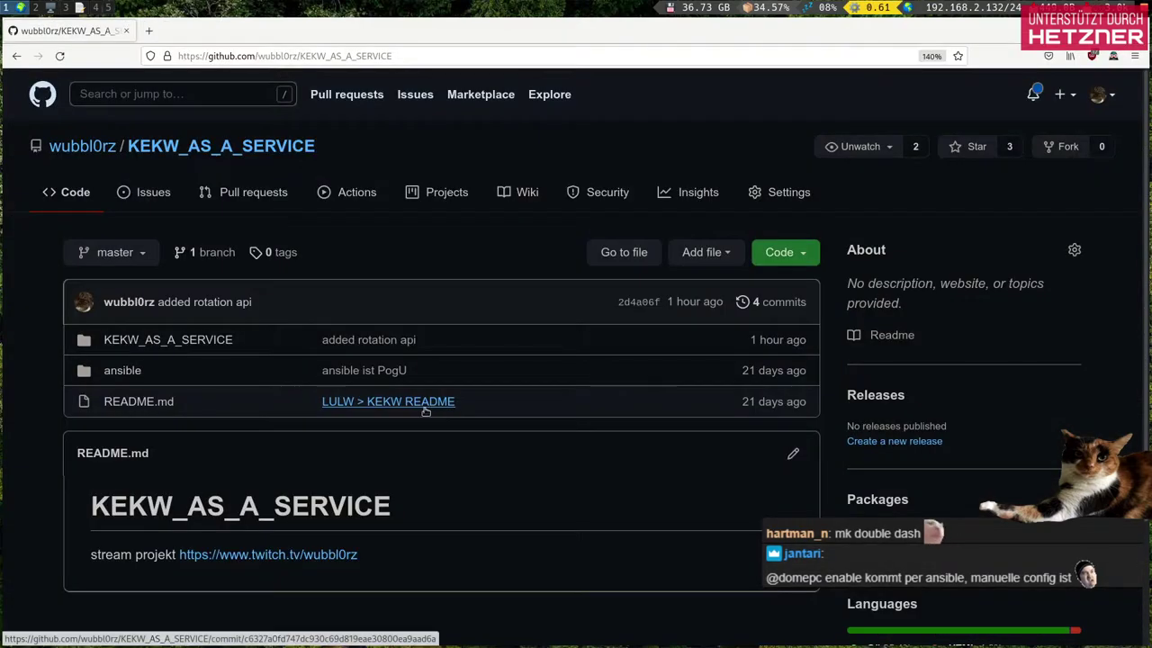
key("ctrl+t")
type("ansibkle enable service")
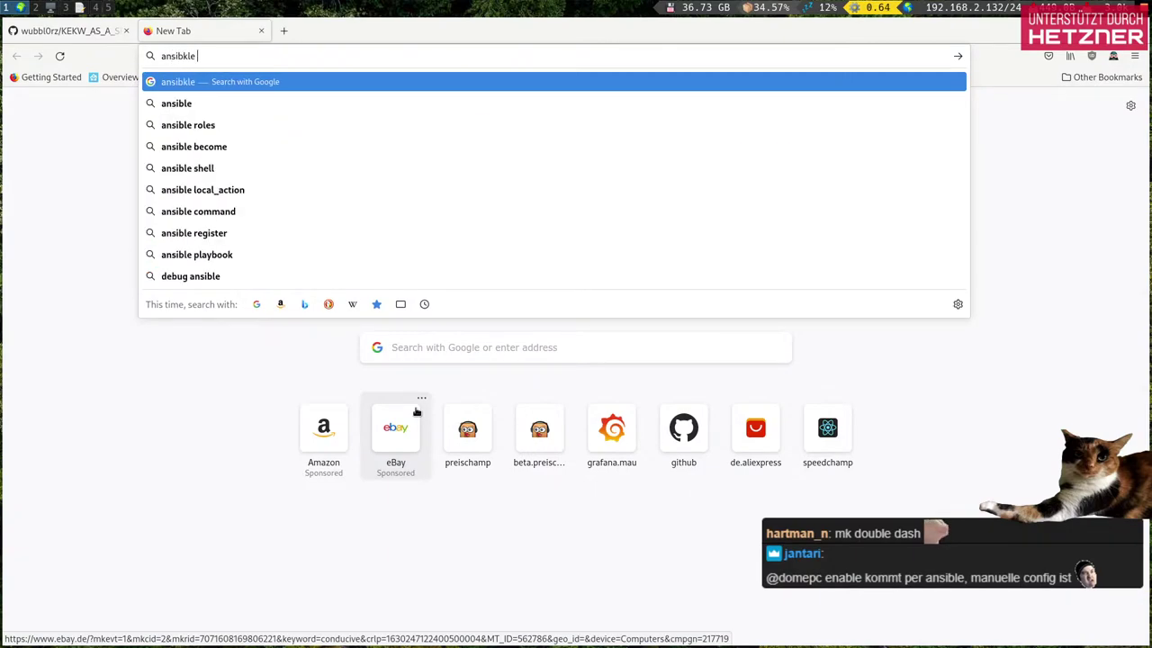
key("Return")
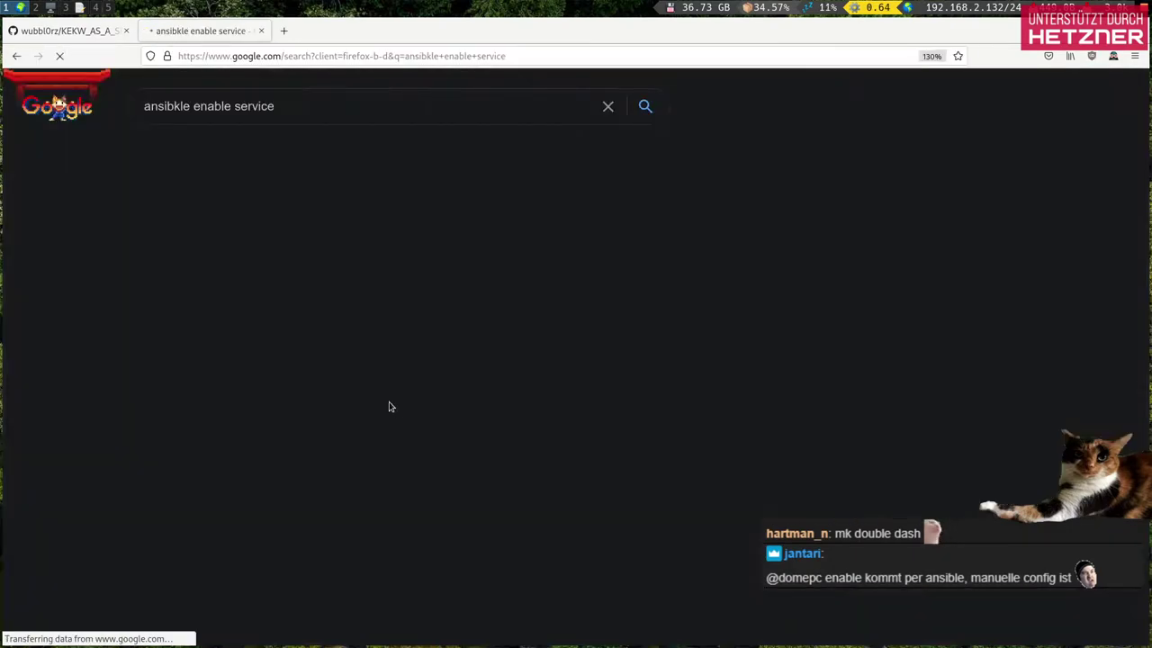
left_click(250, 302)
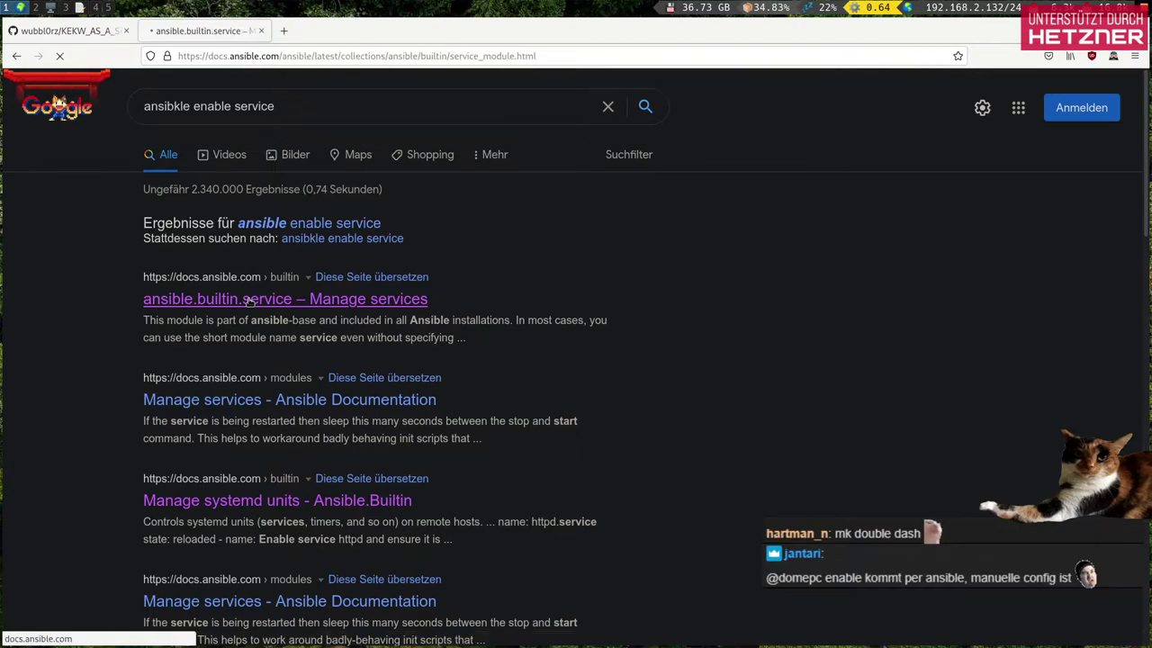
key("ctrl+f")
type("enable")
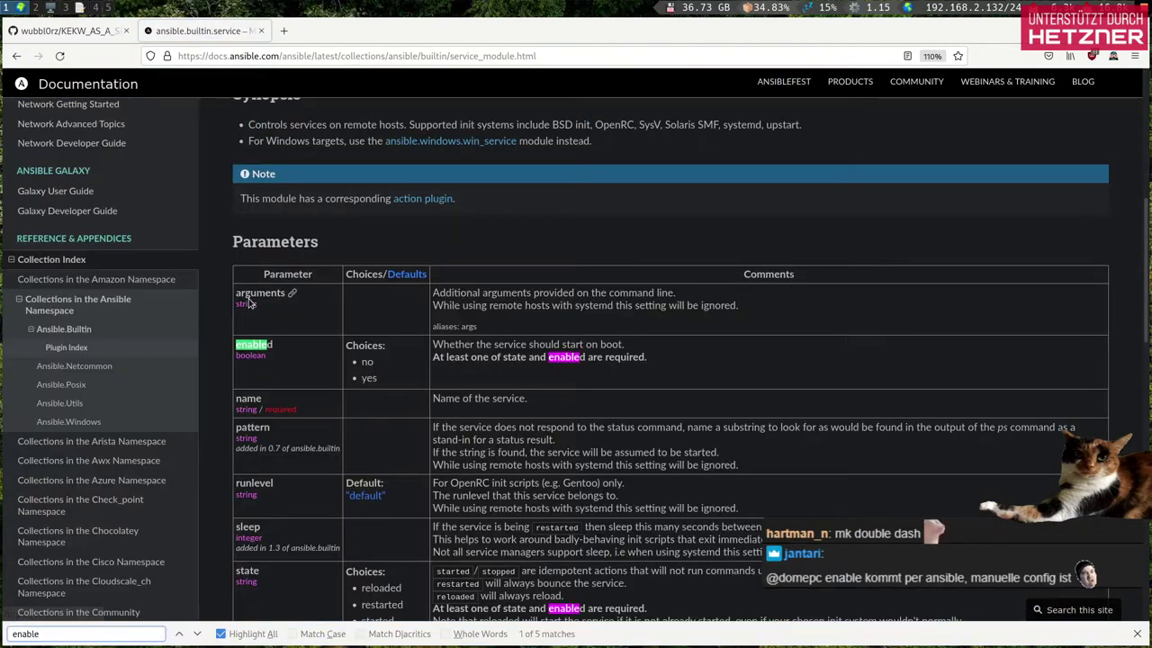
double_click(263, 345)
key("ctrl+Page_Up")
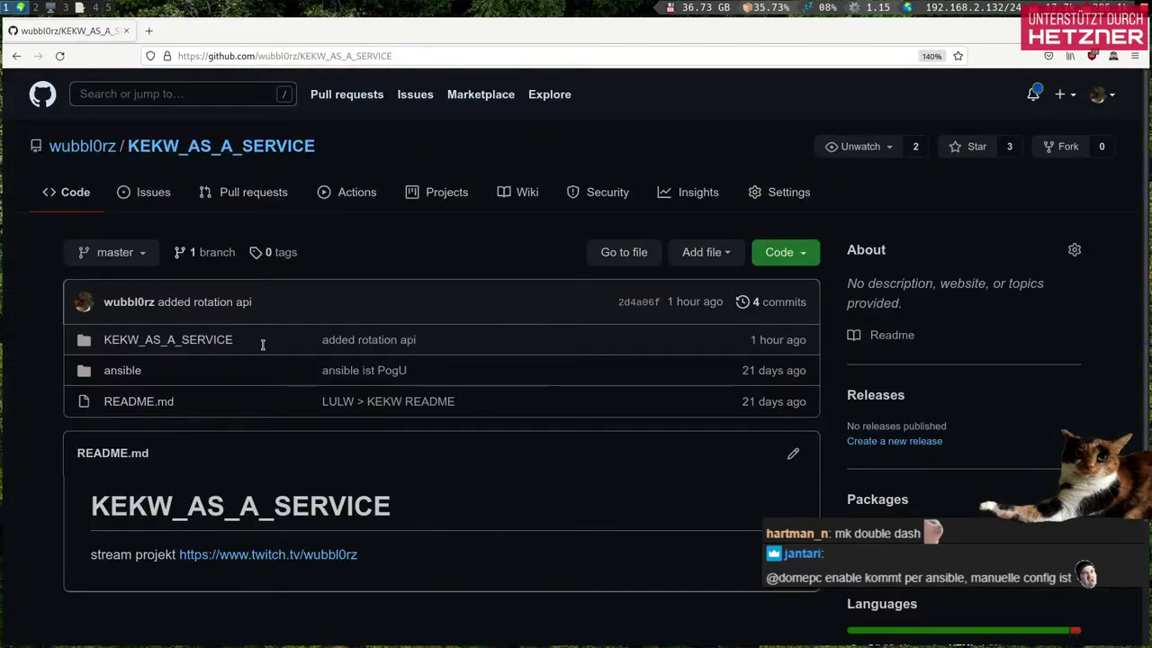
Step: Check the health status on the KEKW_LB overview and reload kekw.services/11 twice
key("super+3")
key("super+4")
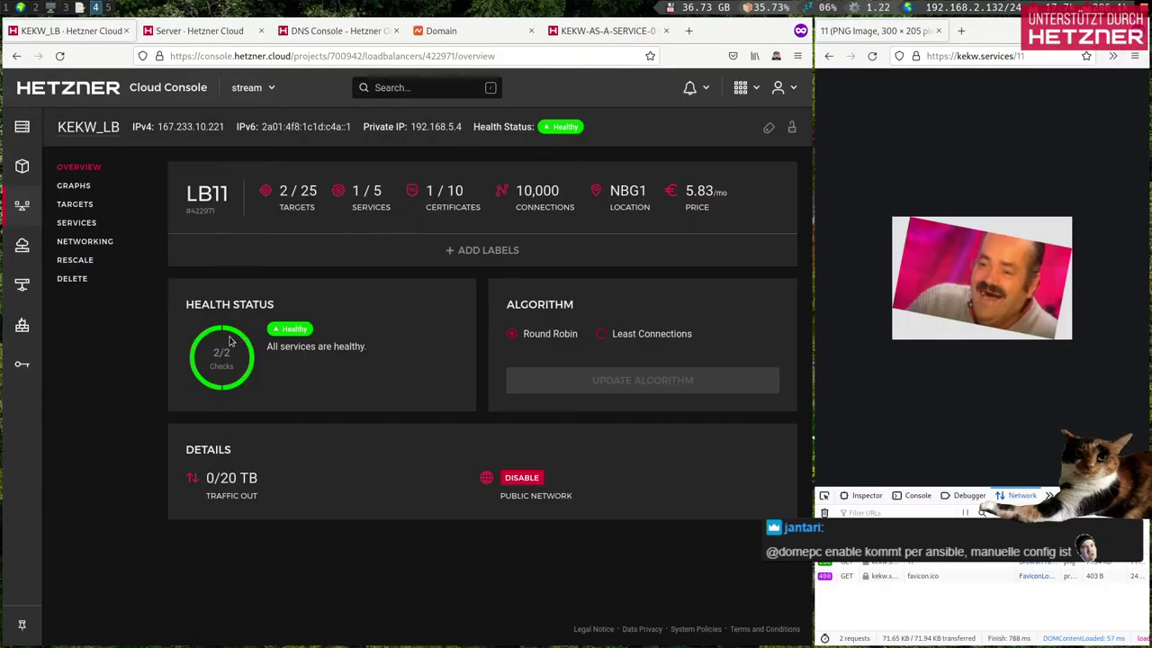
left_click(872, 56)
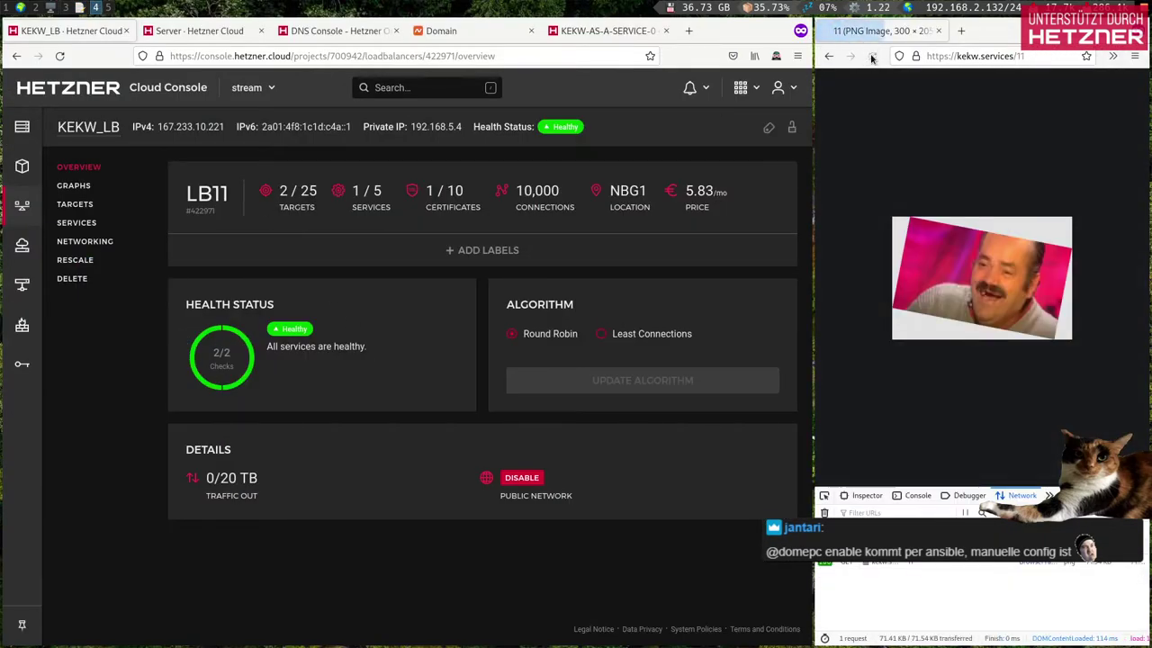
left_click(872, 56)
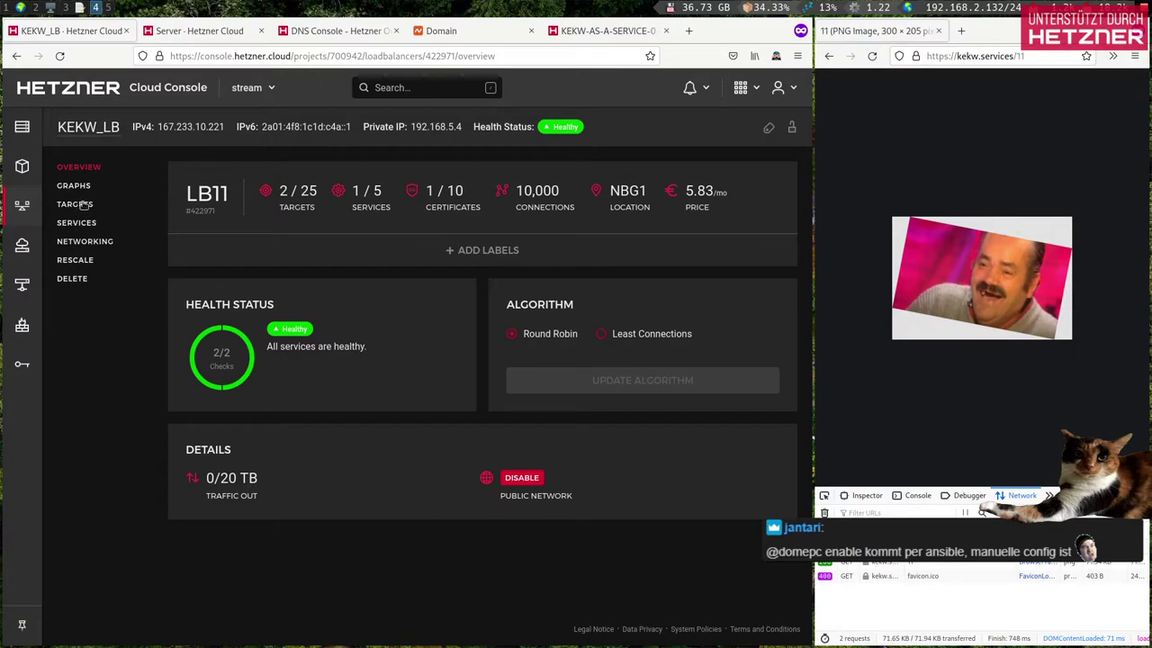
left_click(108, 8)
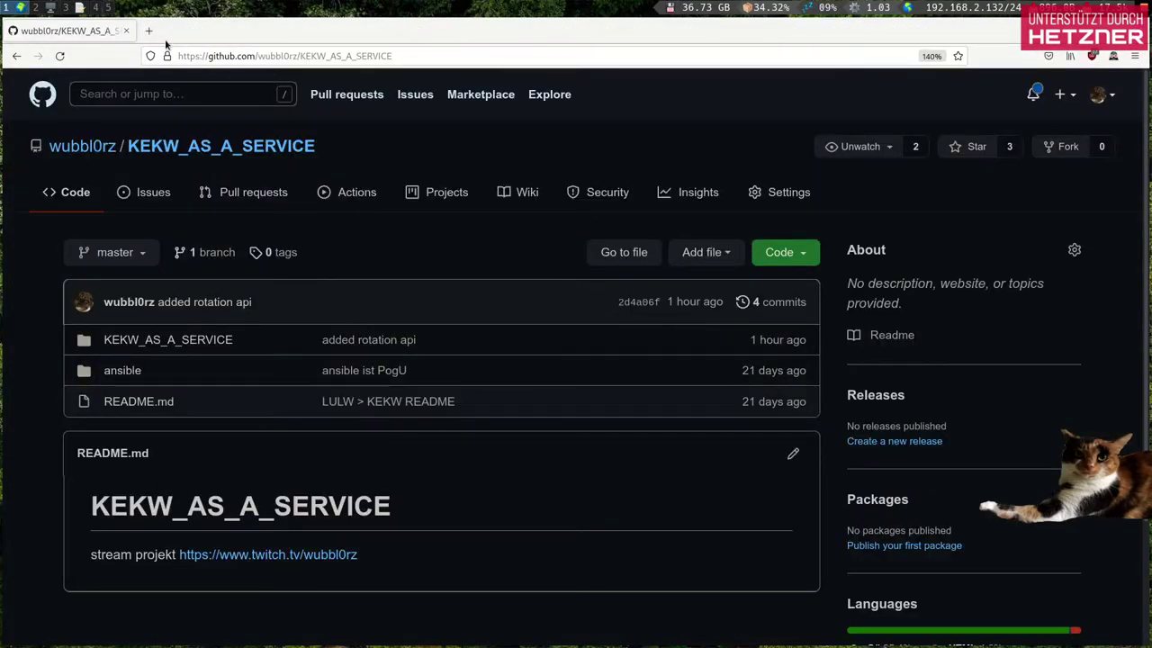
scroll(96, 7, "down", 2)
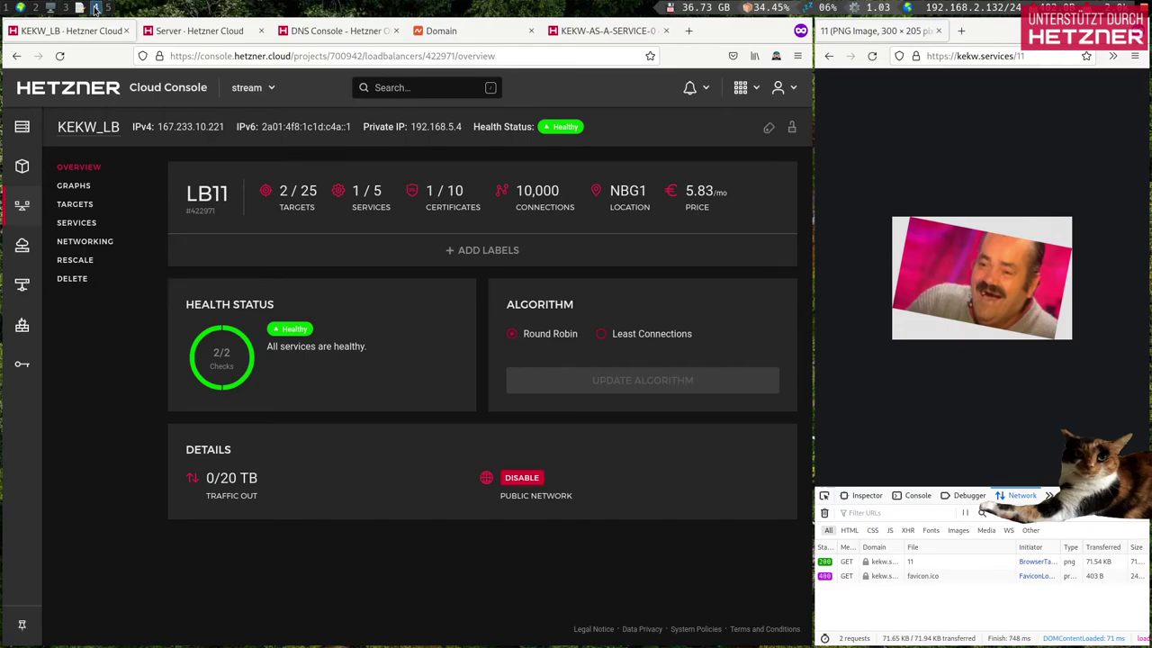
Step: Launch Chromium beside server.yaml, search for ansible enable systemd service, and open the ansible.builtin.systemd documentation
left_click(108, 8)
key("super+d")
type("Chro")
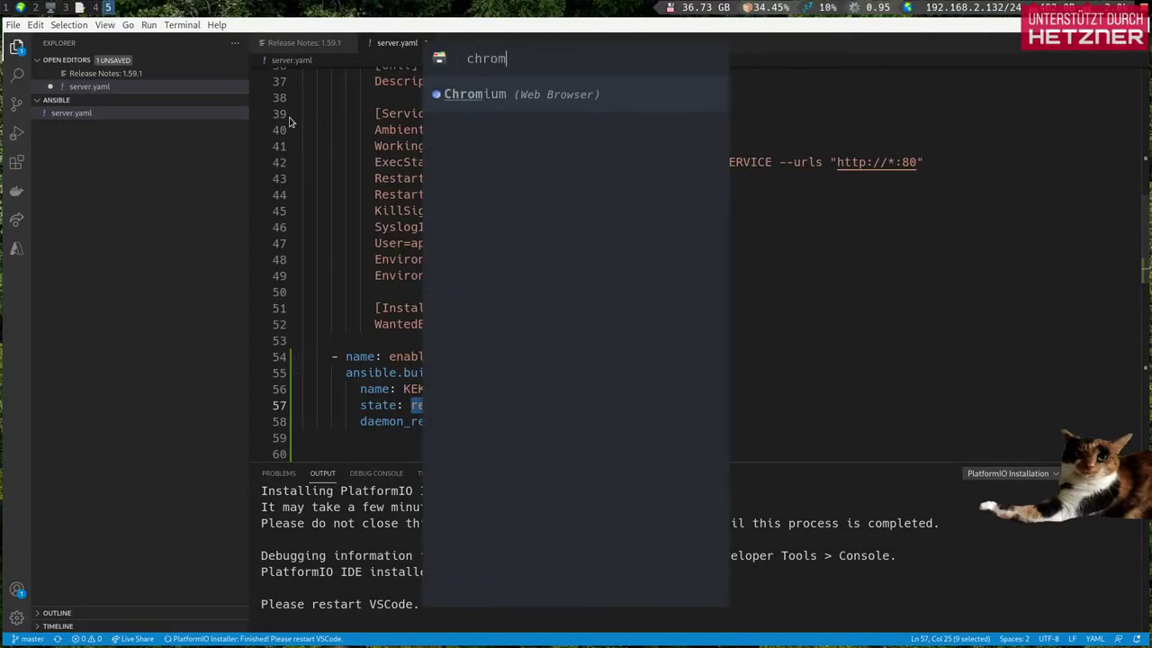
key("Return")
type("an")
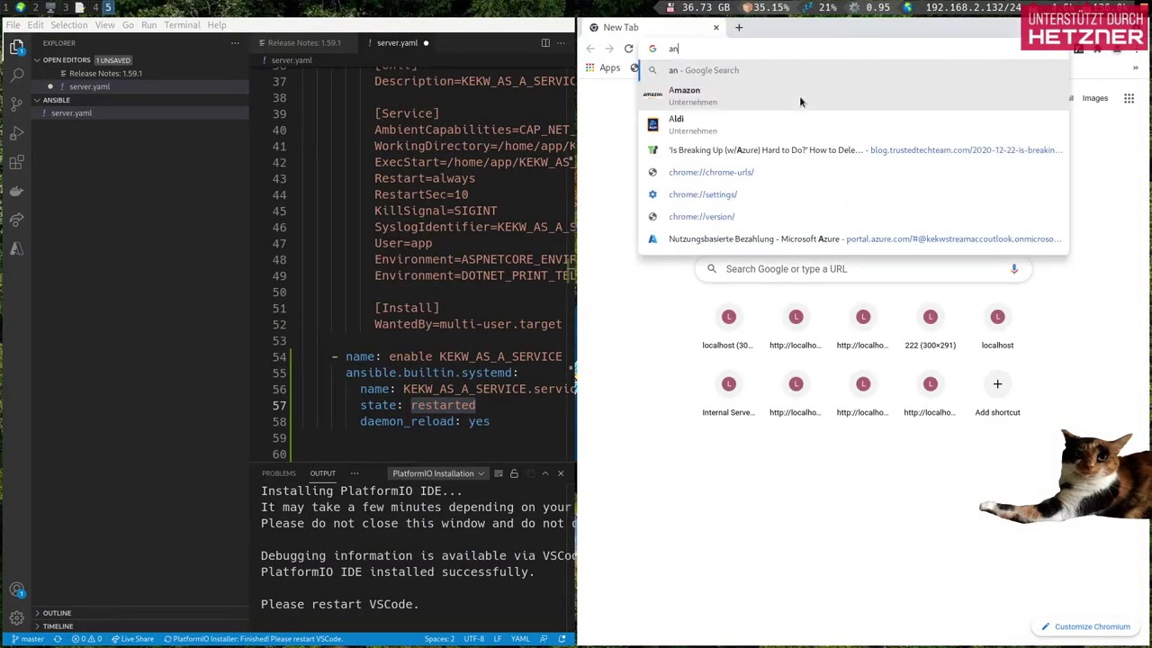
type("sible enable systemd")
key("Return")
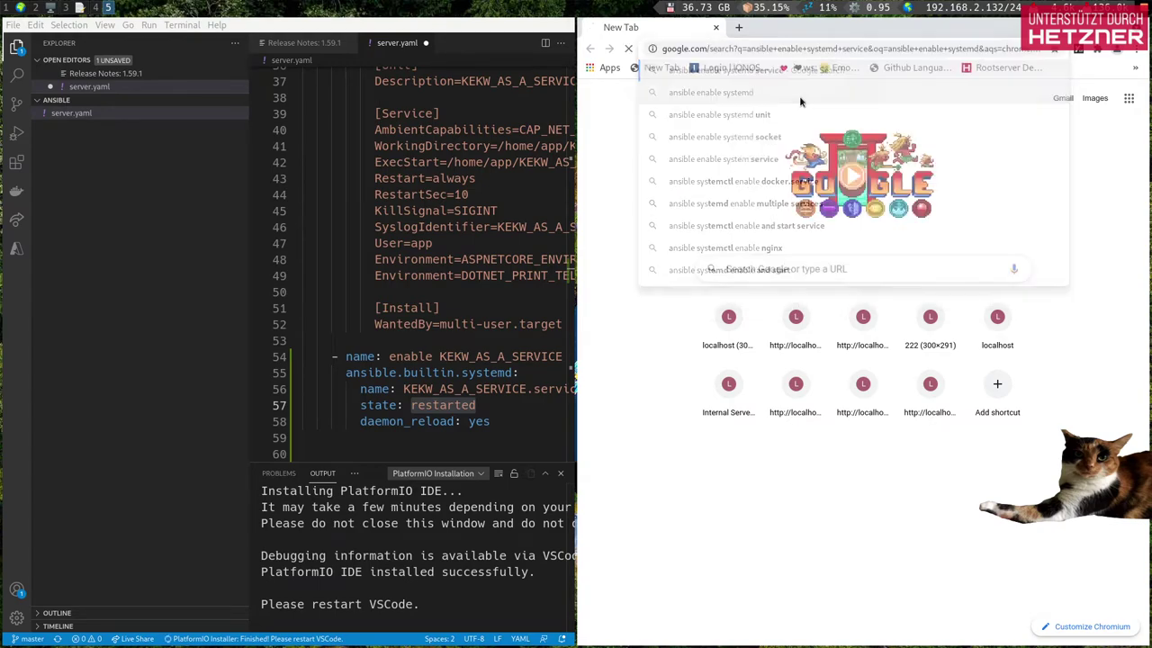
left_click(733, 191)
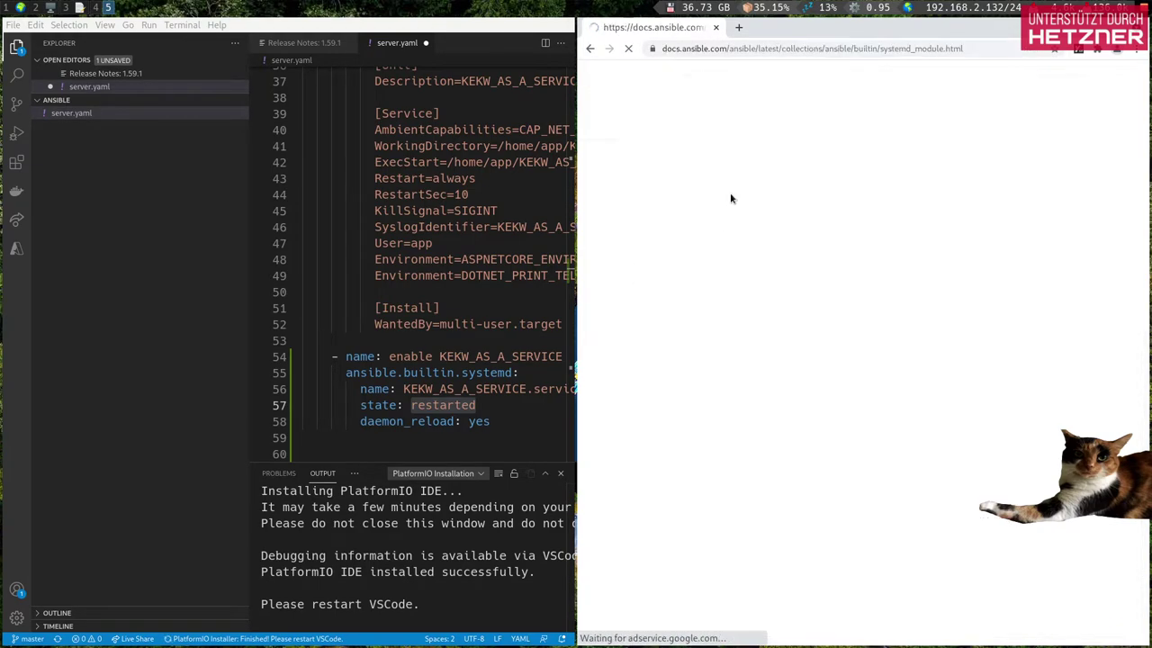
Step: Find the examples using enable in the ansible.builtin.systemd documentation
key("ctrl+f")
type("enable")
key("Return")
key("Return")
key("Return")
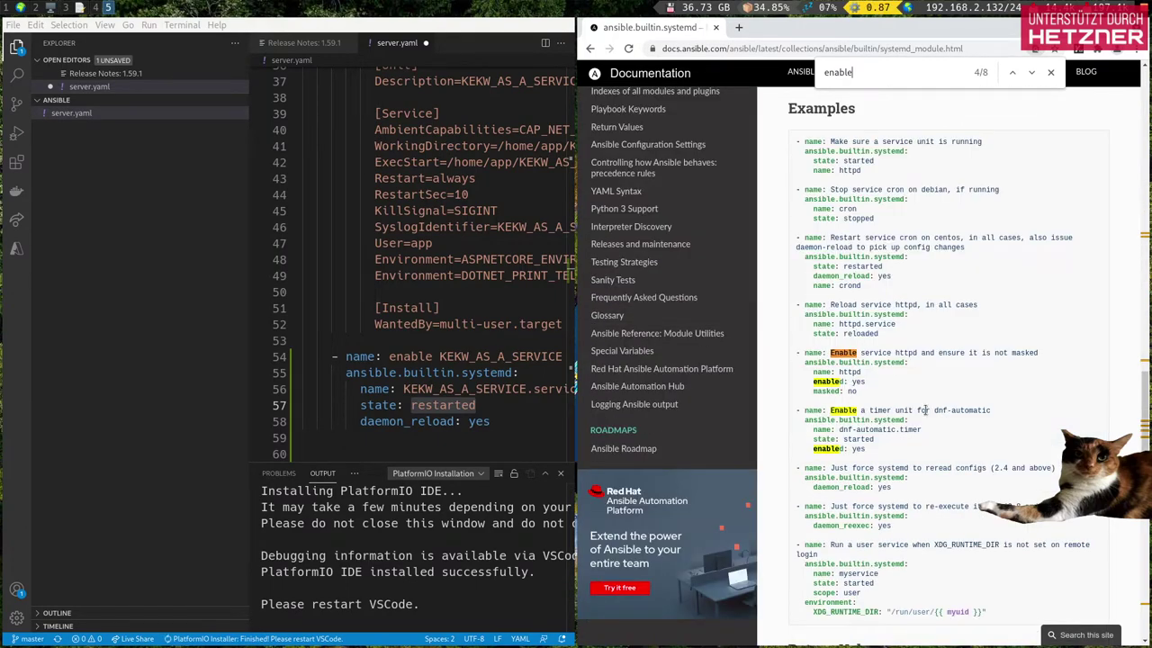
mouse_move(860, 395)
left_mouse_down()
mouse_move(795, 352)
mouse_move(842, 382)
left_mouse_up()
Step: Replace the state line of the enable KEKW_AS_A_SERVICE task with enabled: yes, and save server.yaml
left_click(511, 324)
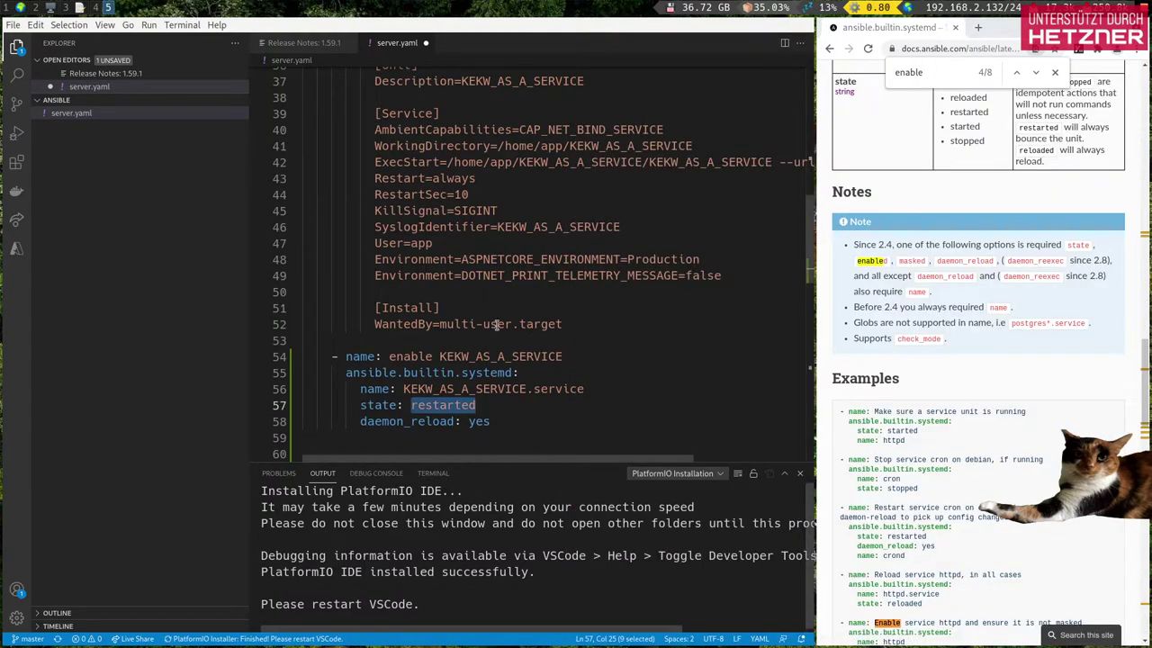
double_click(377, 405)
type("enabled")
double_click(455, 405)
type("yes")
left_click(504, 422)
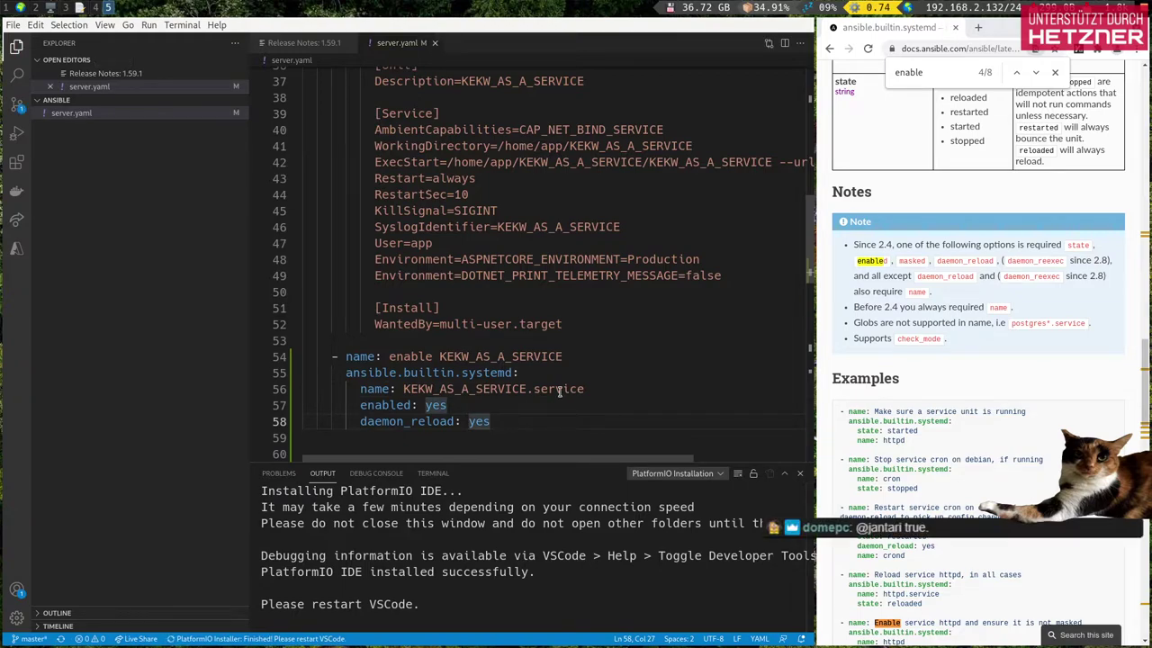
Step: Close the Chromium documentation window and switch to the terminal with the SSH session on KEKW-AS-A-SERVICE-1
left_click(943, 49)
key("ctrl+w")
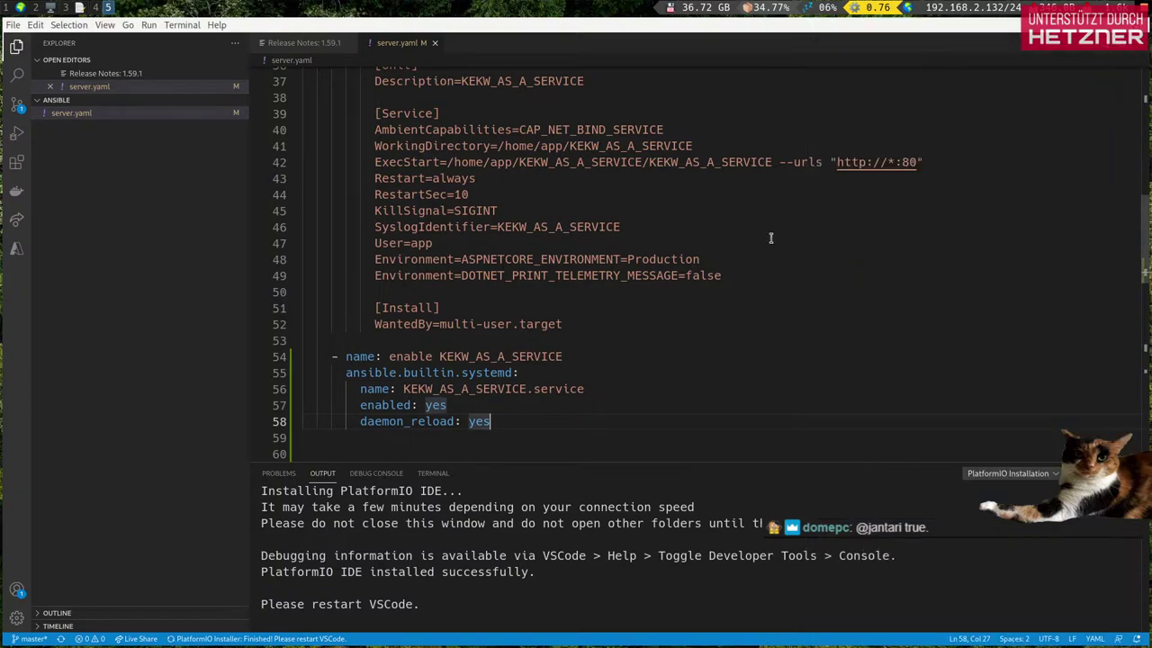
left_click(467, 342)
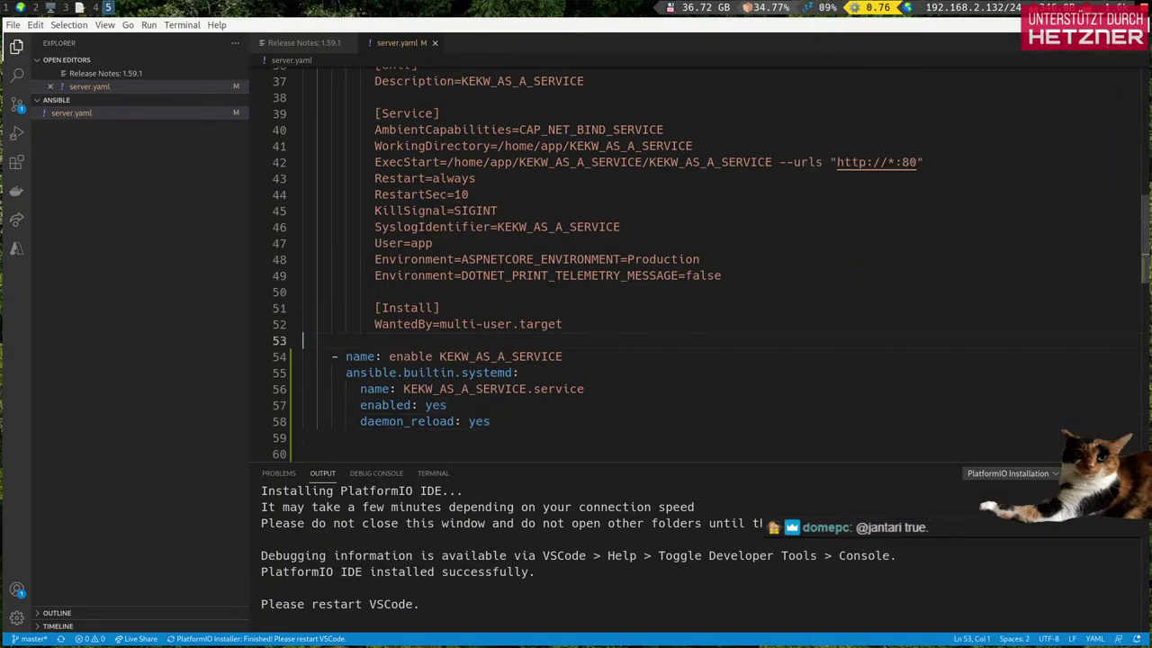
scroll(450, 344, "down", 1)
scroll(450, 344, "up", 1)
key("super+2")
key("ctrl+c")
key("ctrl+c")
key("ctrl+c")
key("ctrl+c")
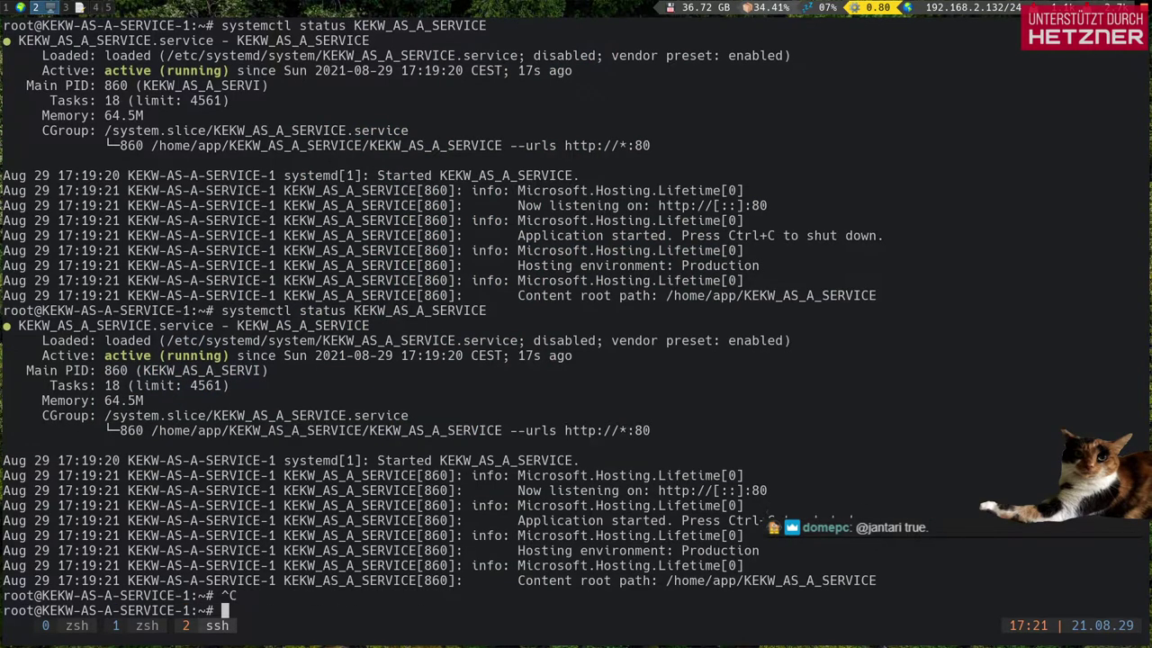
type("poweroff")
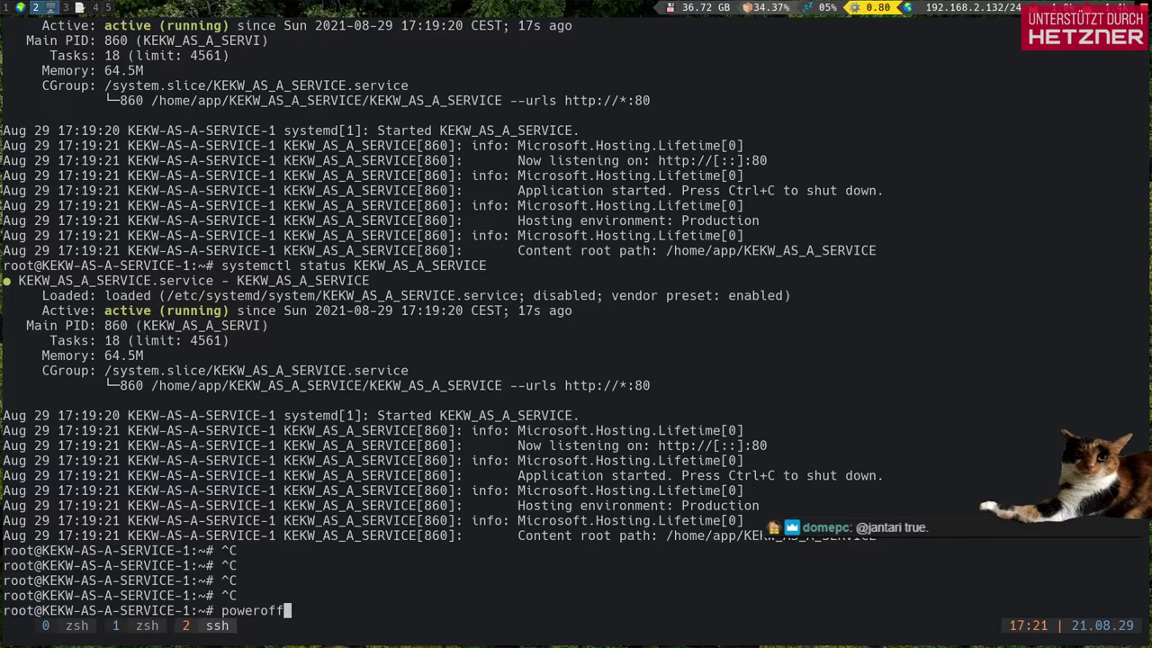
key("ctrl+c")
Step: Recall the systemctl status command and change it to systemctl enable KEKW_AS_A_SERVICE
key("ctrl+r")
type("enab")
key("Right")
key("Right")
key("Right")
key("Right")
key("Right")
key("Right")
key("Right")
key("Right")
key("Right")
key("Right")
key("Right")
key("Right")
key("Right")
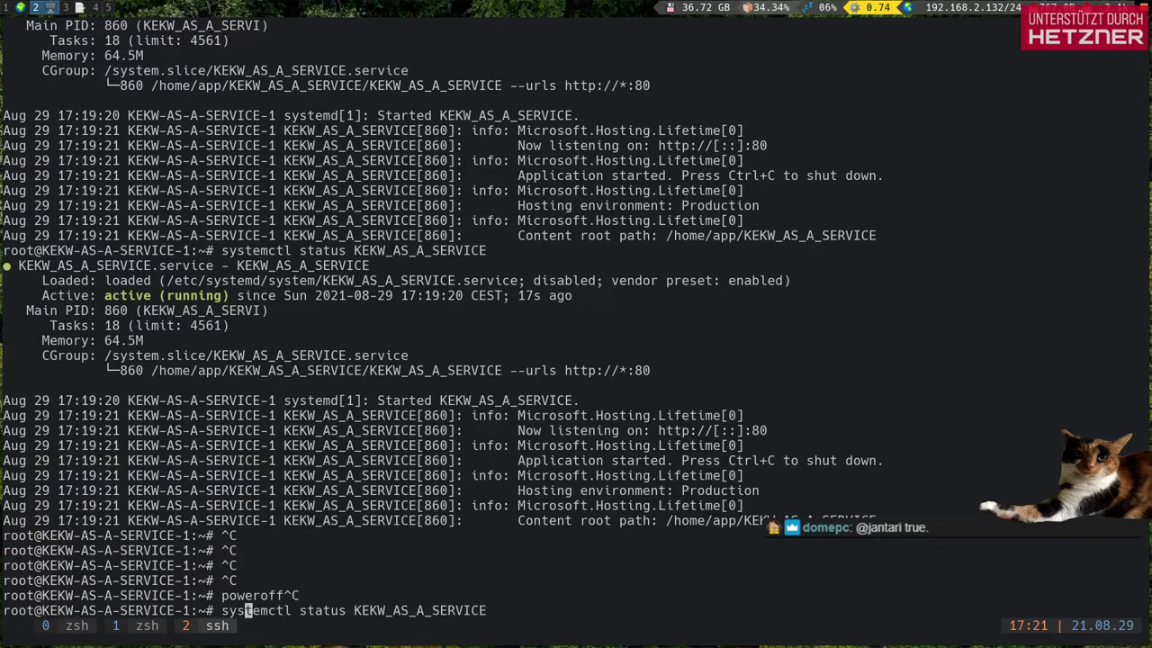
key("ctrl+w")
type("enable")
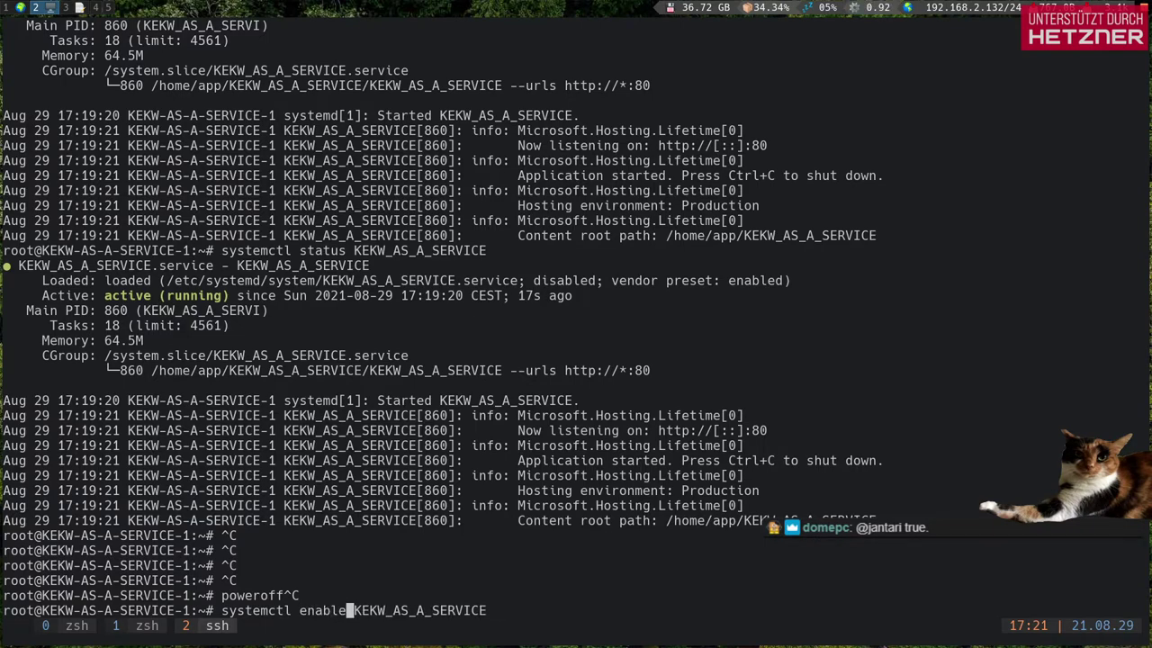
Step: Enable the KEKW_AS_A_SERVICE systemd service on KEKW-AS-A-SERVICE-1 so it starts at boot
key("Return")
key("Up")
key("Up")
key("ctrl+c")
key("ctrl+c")
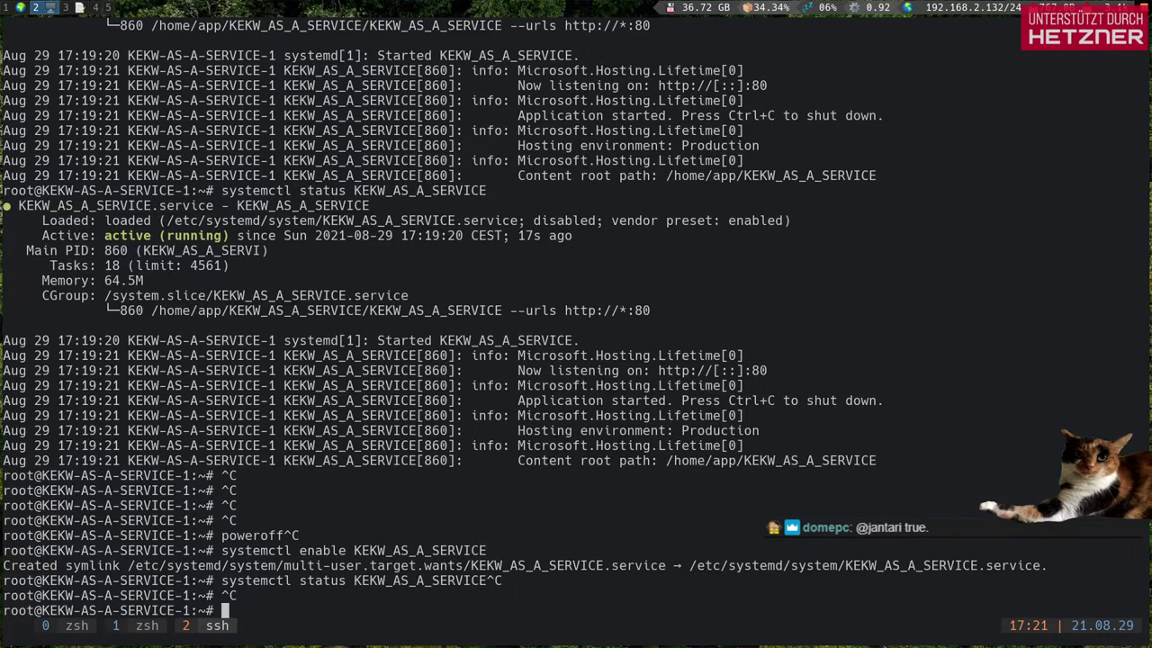
Step: Power off the KEKW-AS-A-SERVICE-1 server and refresh the KEKW_LB load balancer overview in the browser to check its health
type("poweroff")
key("Return")
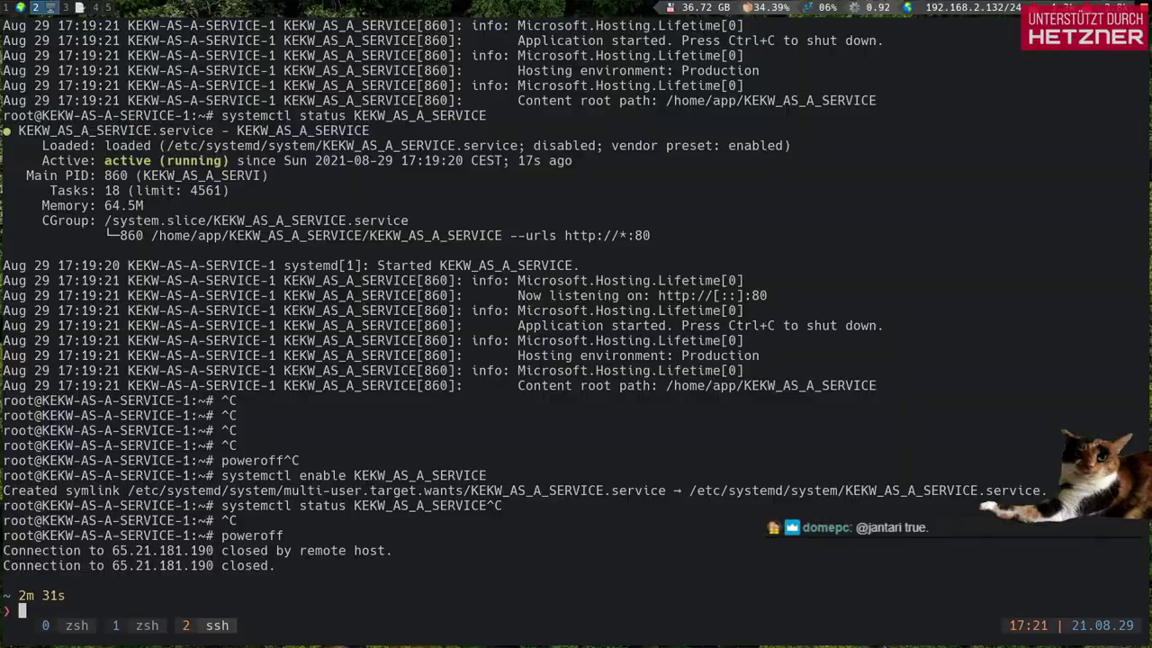
key("super+1")
key("super+4")
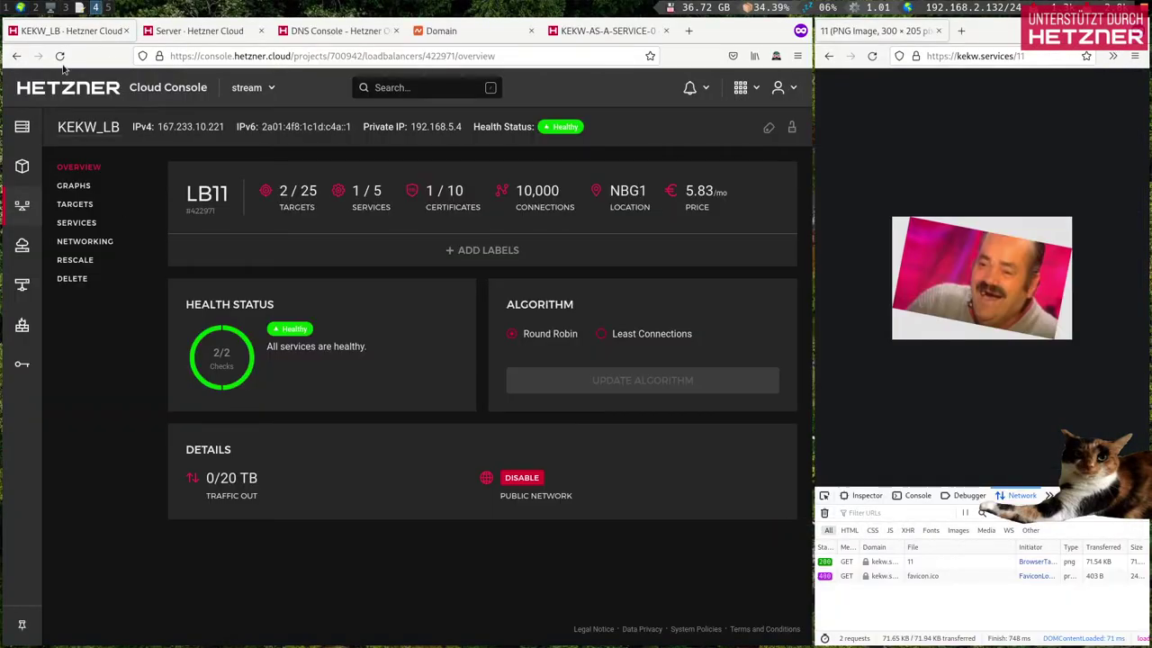
left_click(63, 55)
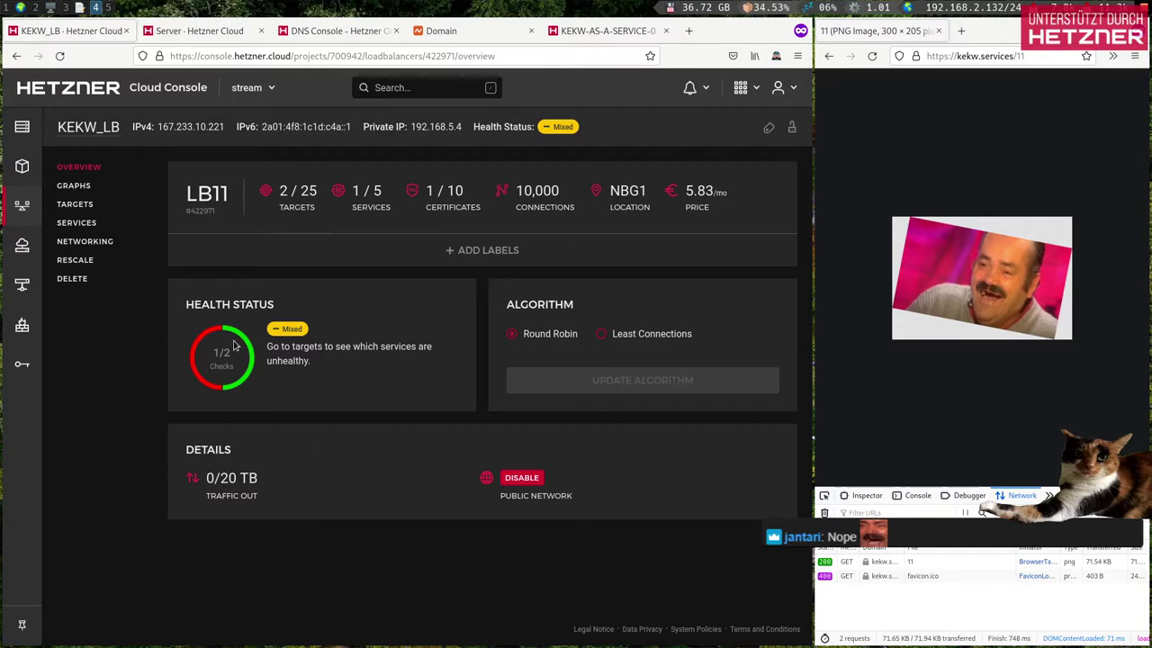
left_click(873, 56)
left_click(872, 57)
left_click(872, 57)
left_click(872, 57)
left_click(872, 57)
left_click(872, 58)
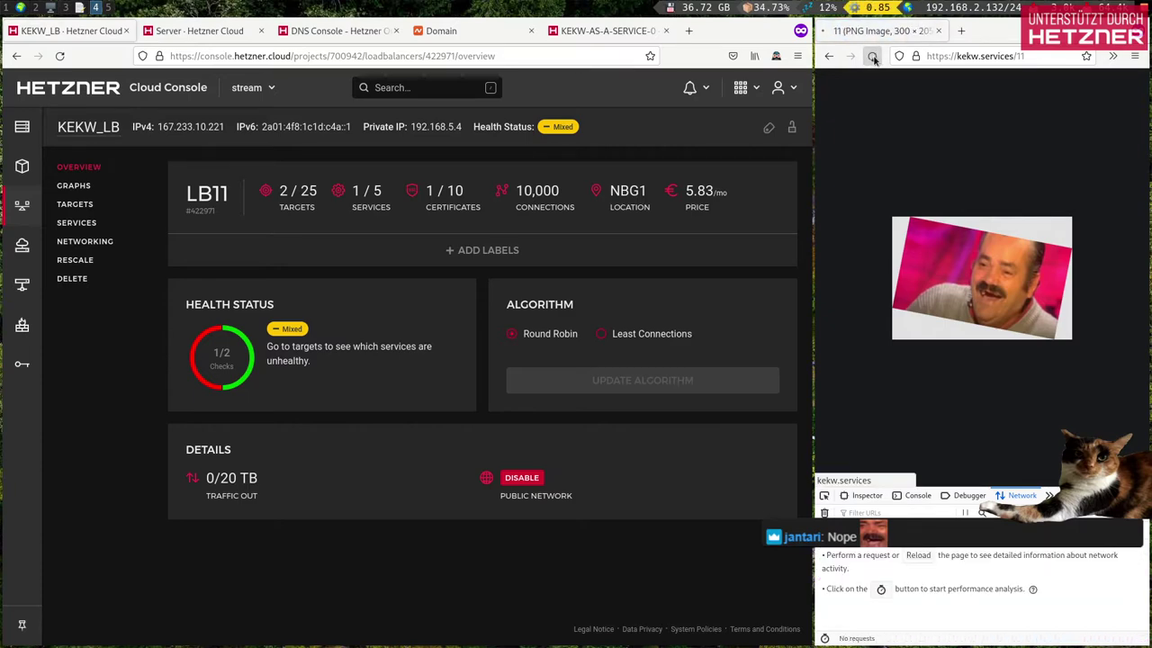
left_click(874, 59)
left_click(873, 57)
left_click(873, 57)
key("ctrl+l")
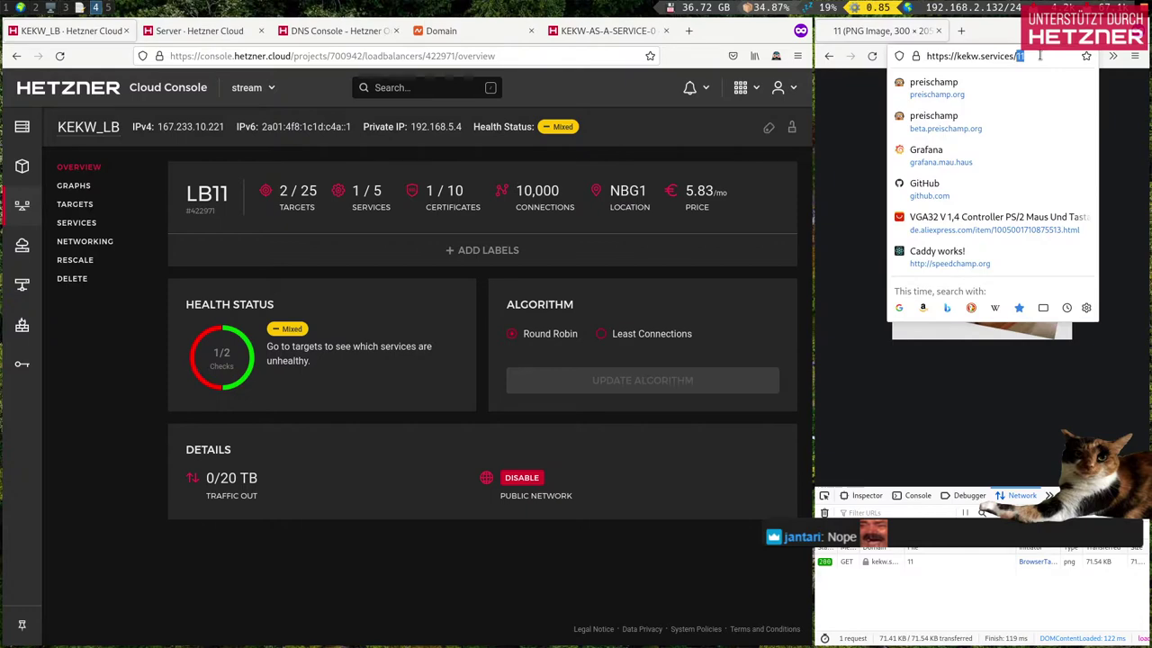
key("End")
key("BackSpace")
key("BackSpace")
key("BackSpace")
key("Return")
left_click(871, 56)
left_click(871, 55)
Step: Power on the KEKW-AS-A-SERVICE-1 server from the Hetzner server list
left_click(193, 31)
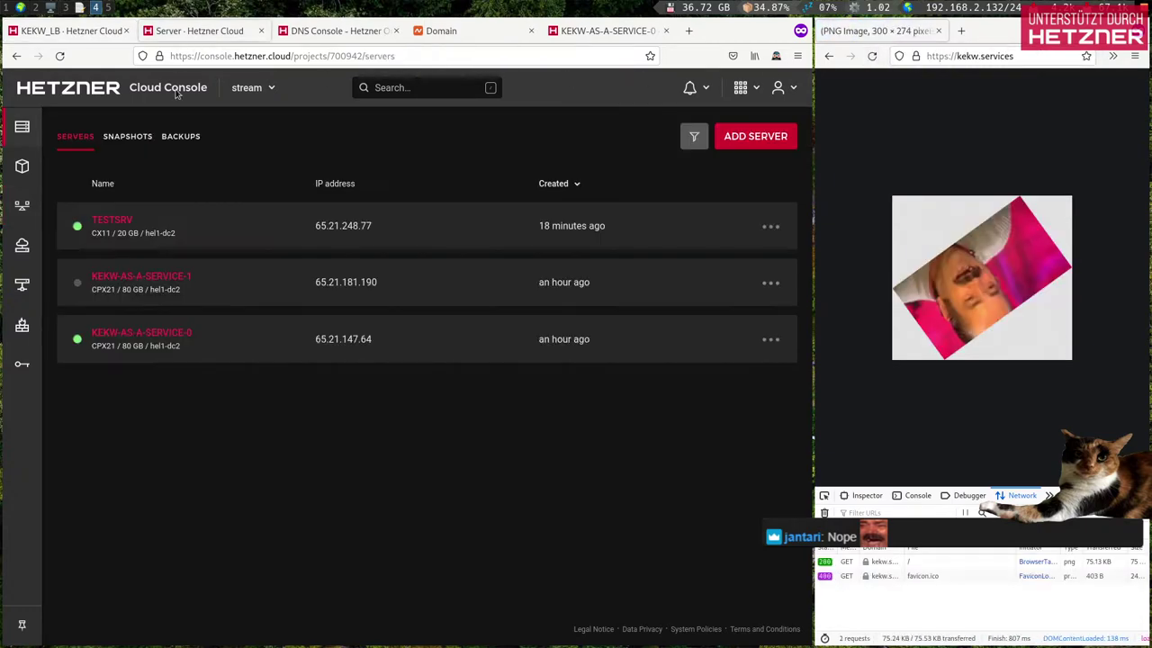
left_click(770, 283)
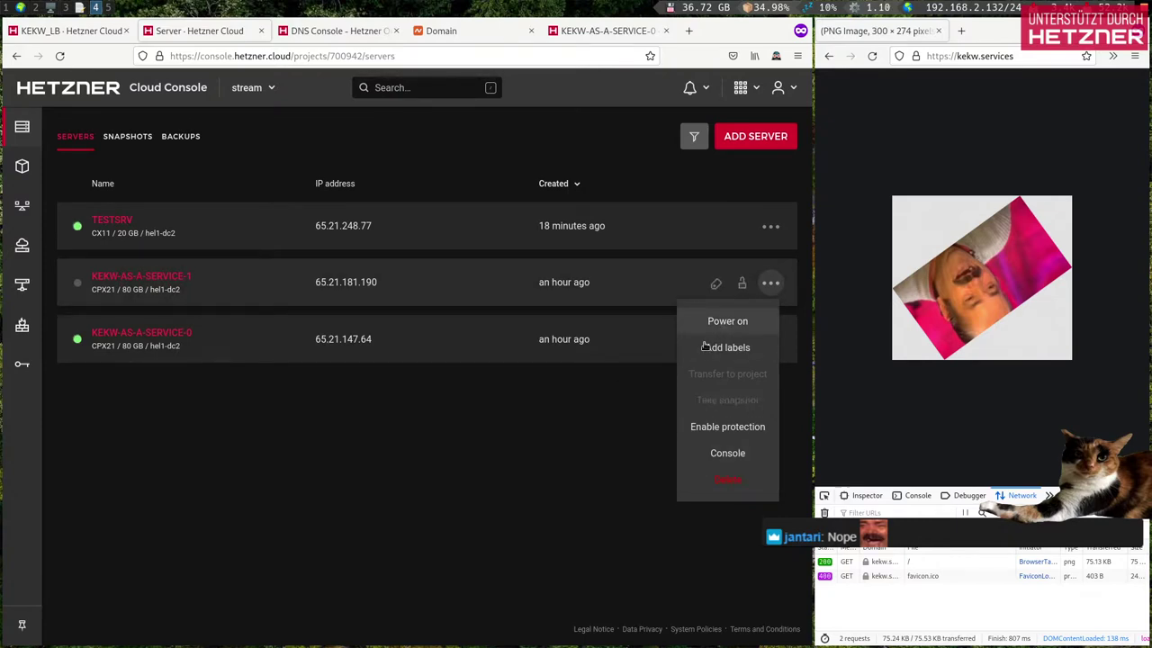
left_click(723, 322)
Step: Examine KEKW_LB's live graphs for connections, HTTP requests and bandwidth, and return to its overview
left_click(70, 30)
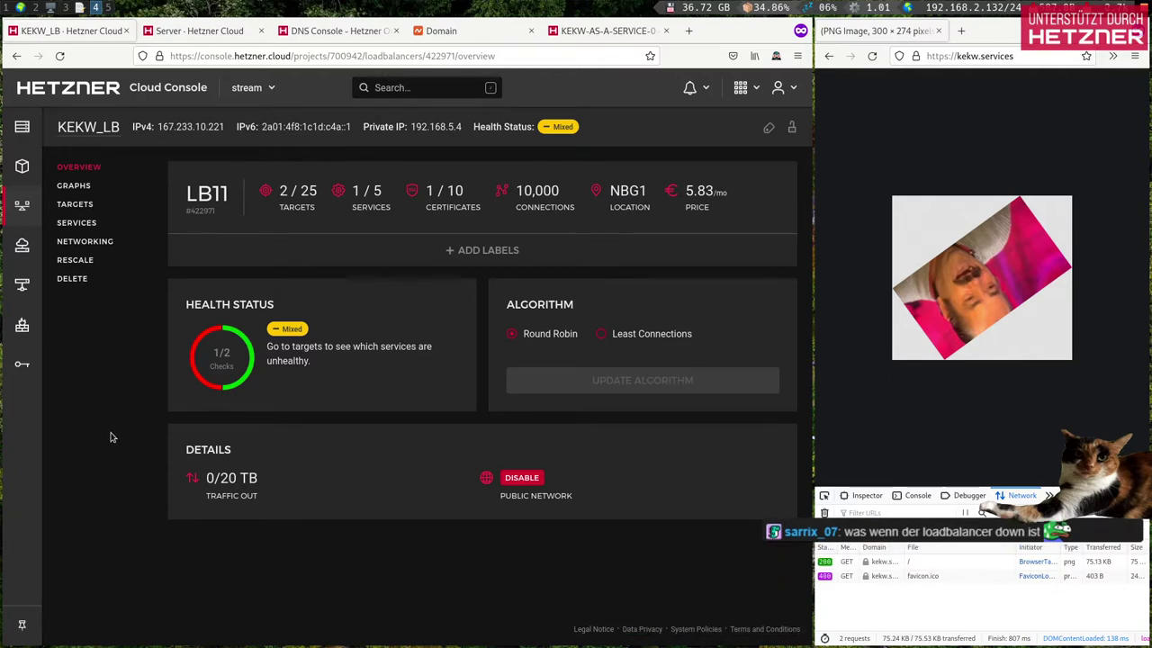
left_click(77, 185)
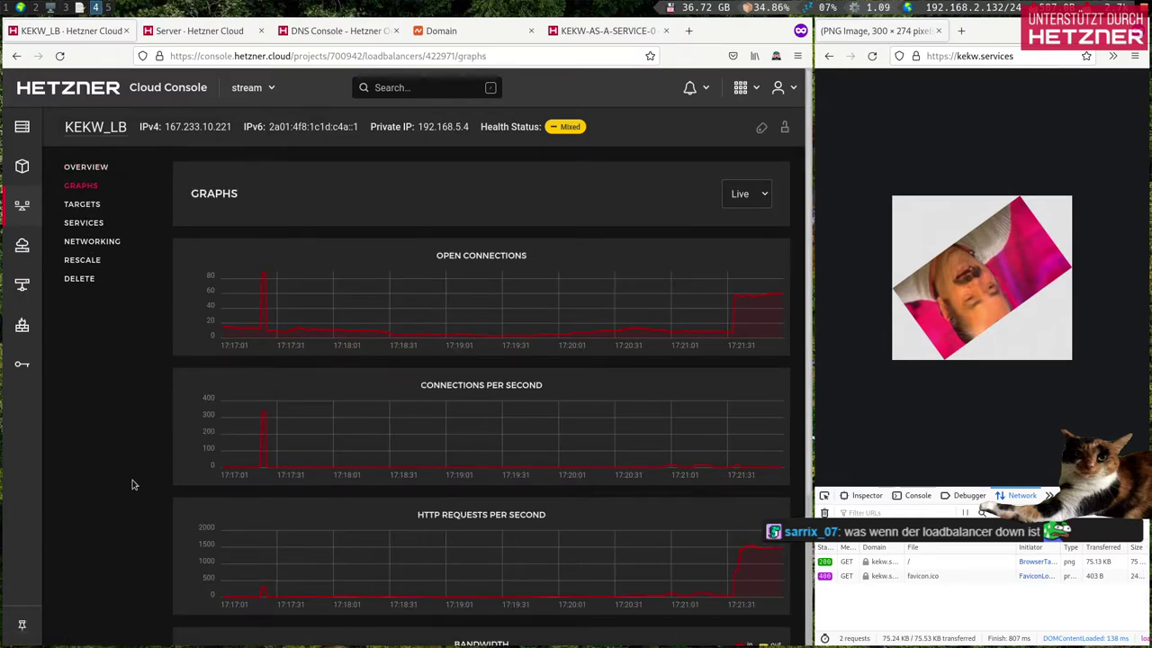
scroll(132, 485, "down", 4)
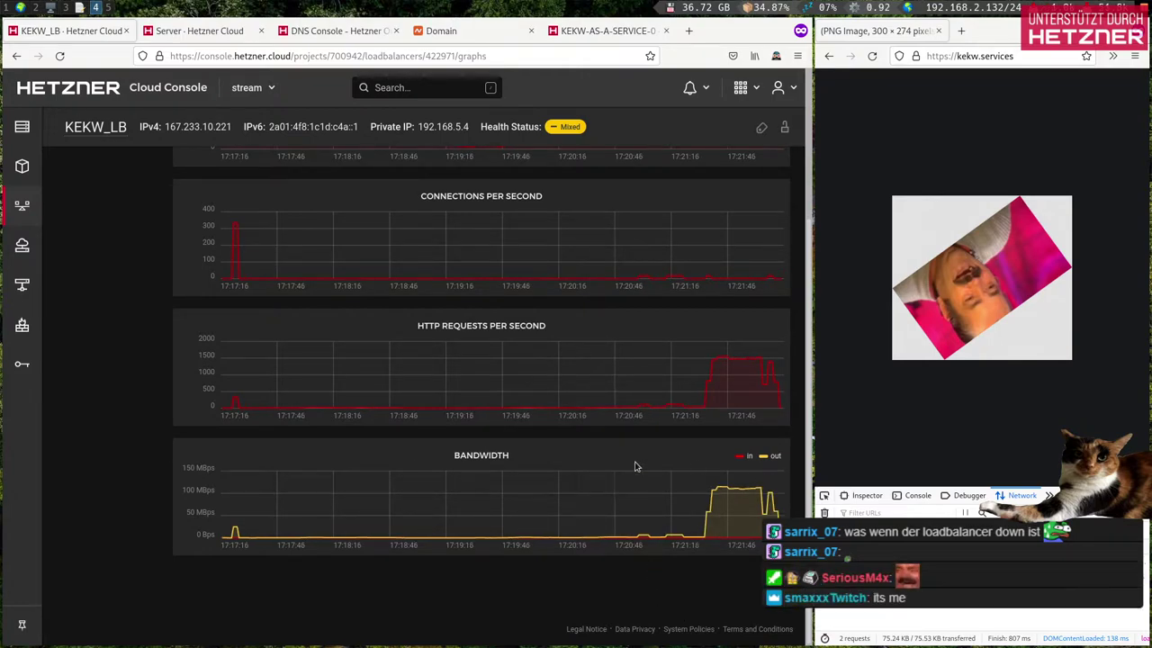
scroll(491, 421, "up", 3)
left_click(73, 167)
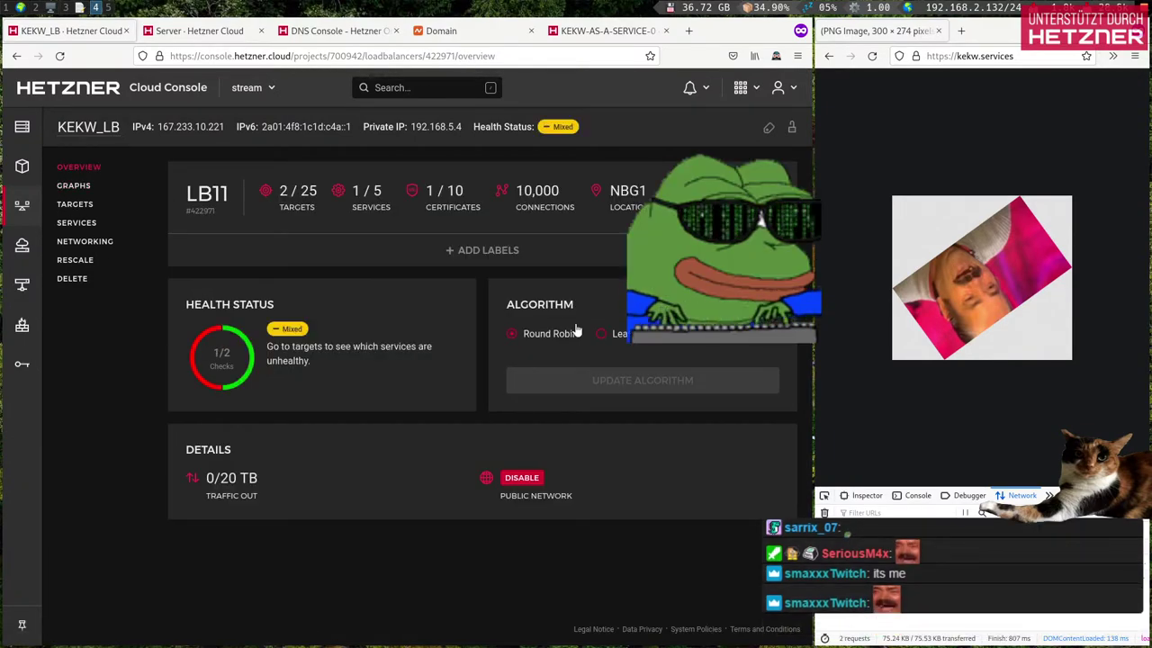
key("super+2")
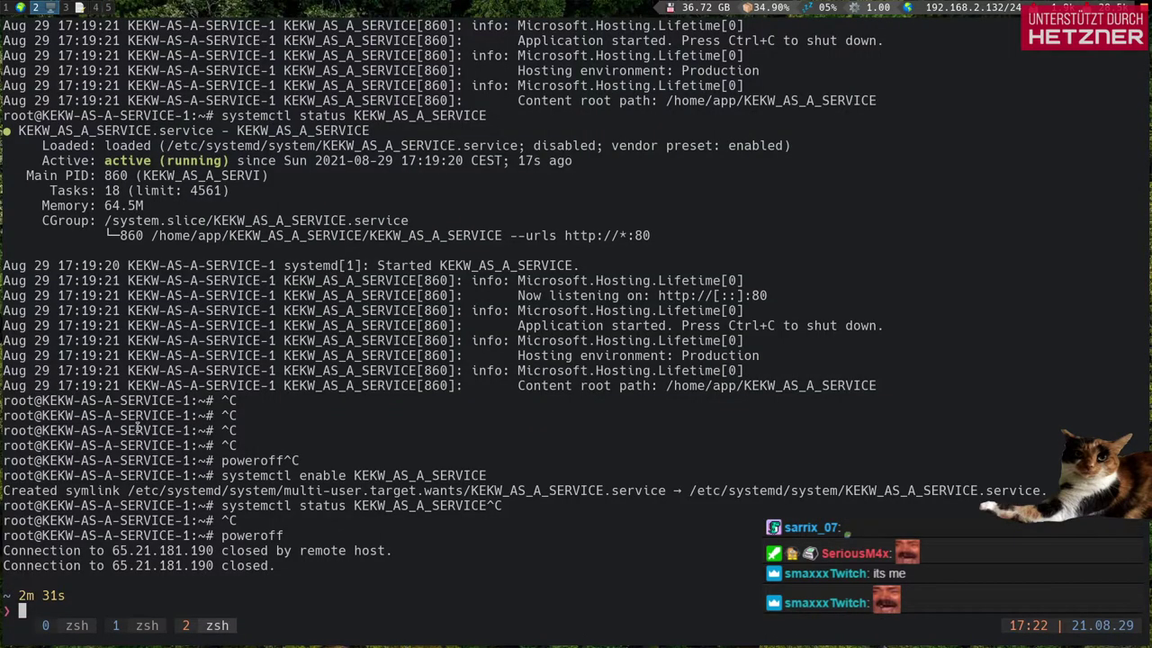
key("Return")
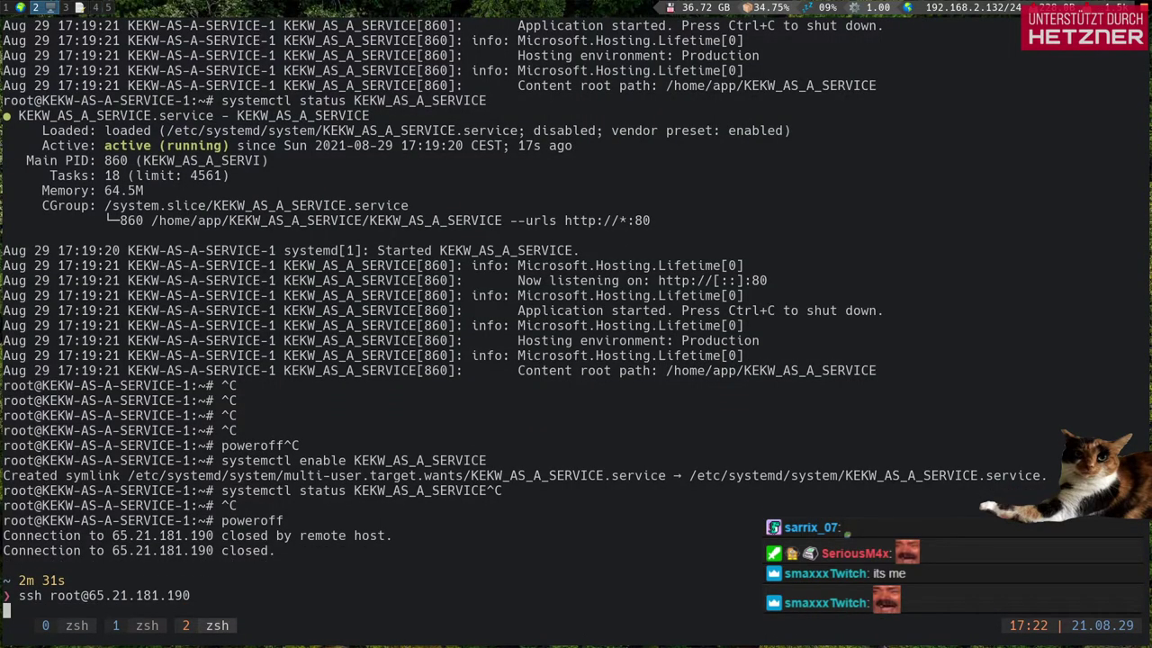
key("Up")
key("Up")
key("Left")
key("Left")
key("Left")
key("Left")
key("Left")
key("Left")
key("Left")
key("Left")
key("Left")
key("Left")
key("Left")
key("Left")
key("Left")
key("Left")
key("Left")
key("Left")
key("Left")
key("Left")
key("BackSpace")
key("BackSpace")
key("BackSpace")
key("BackSpace")
key("BackSpace")
key("BackSpace")
type("statu")
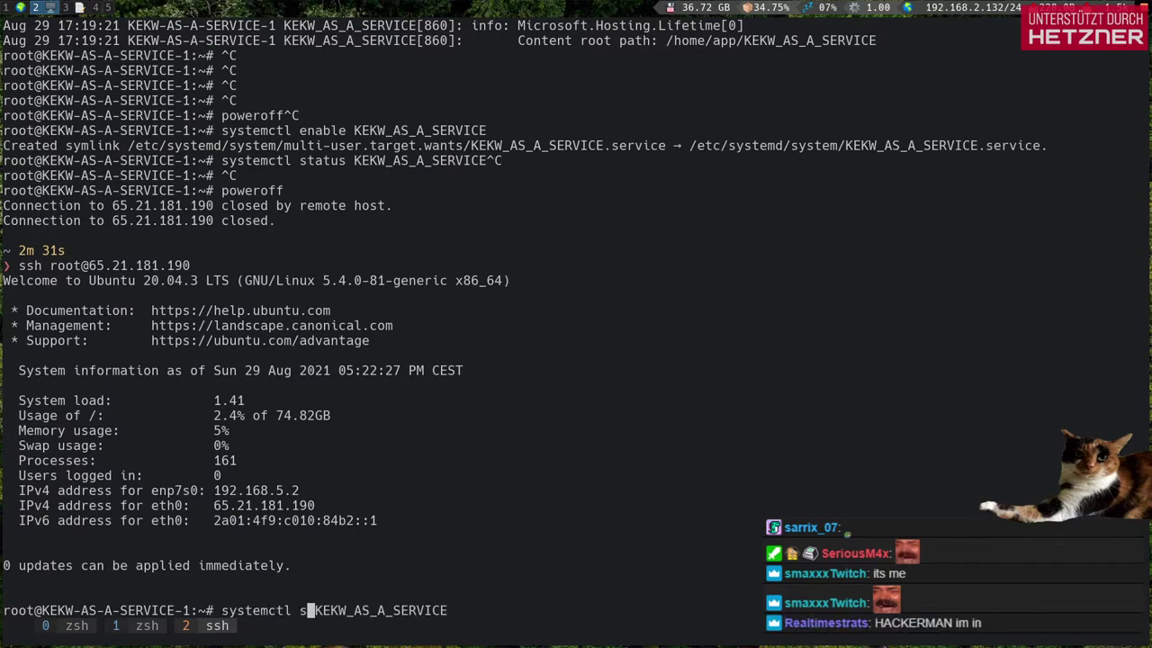
type("s")
key("Return")
Step: Refresh the KEKW_LB overview in the browser to recheck its health, and view its configured services and targets
key("super+1")
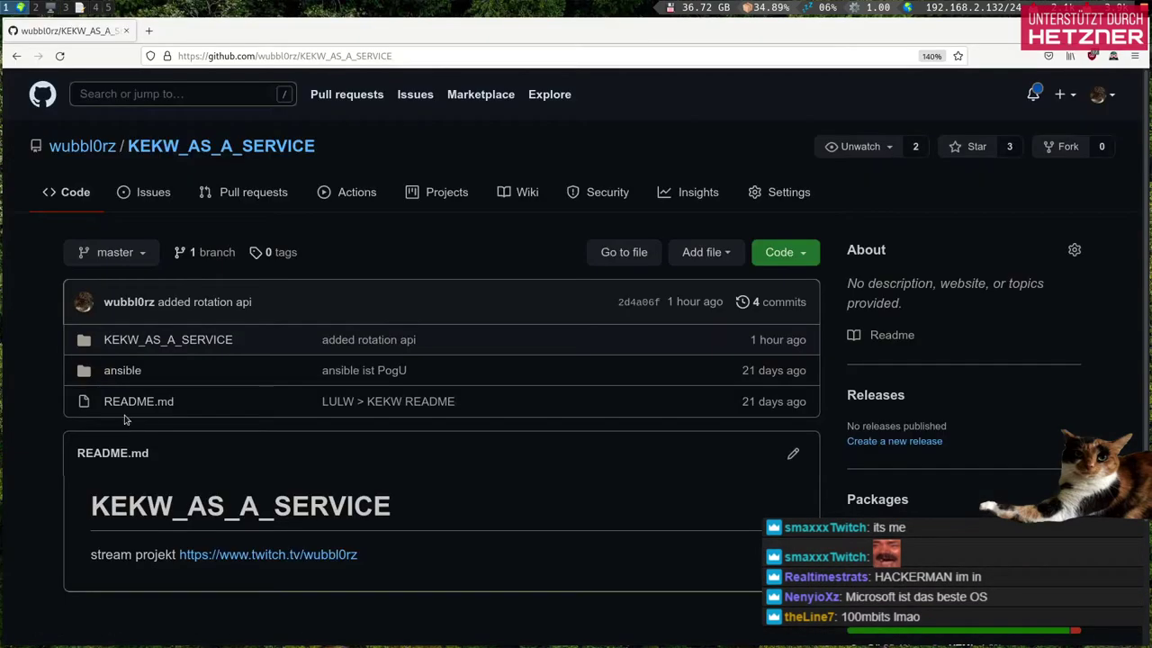
key("super+4")
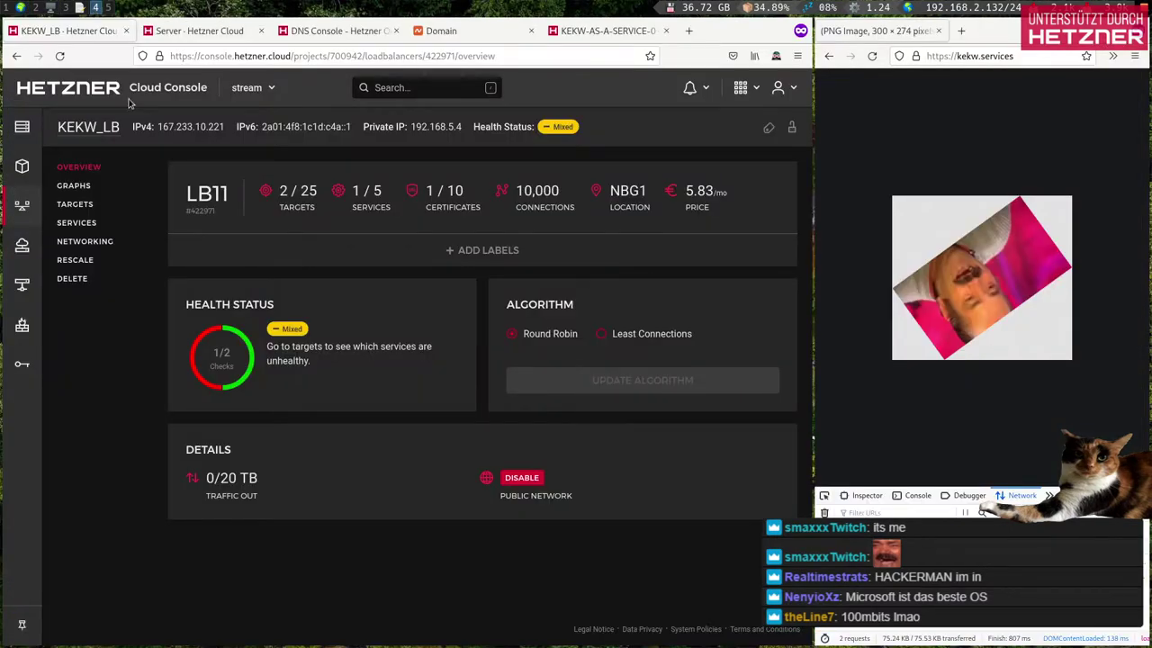
key("F5")
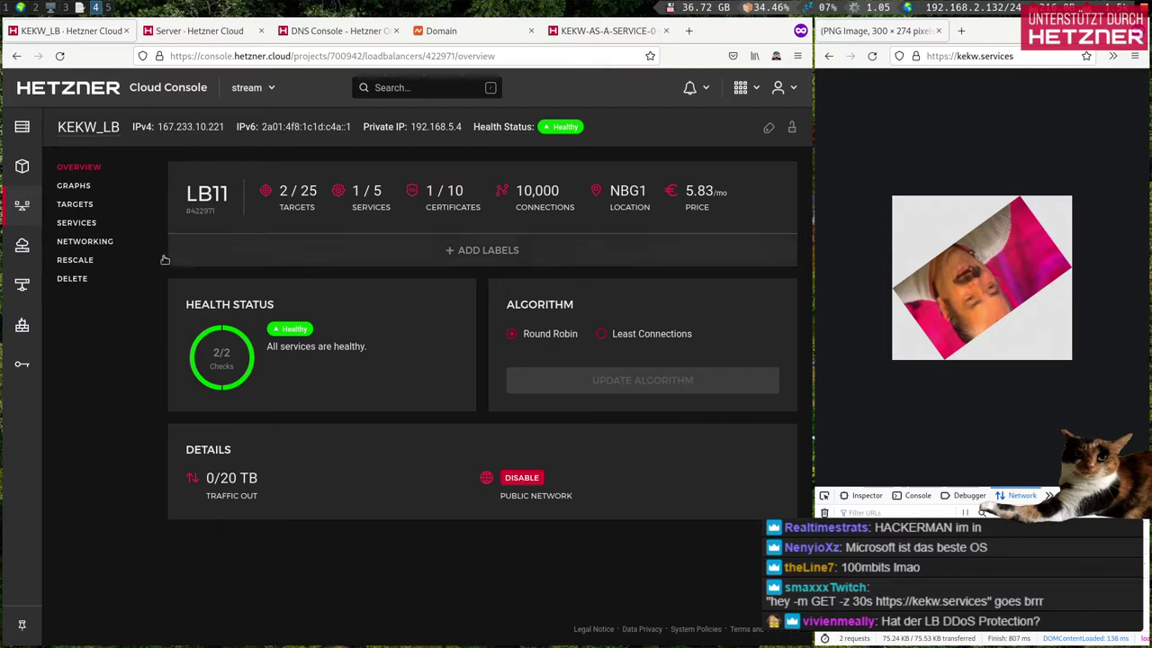
left_click(85, 223)
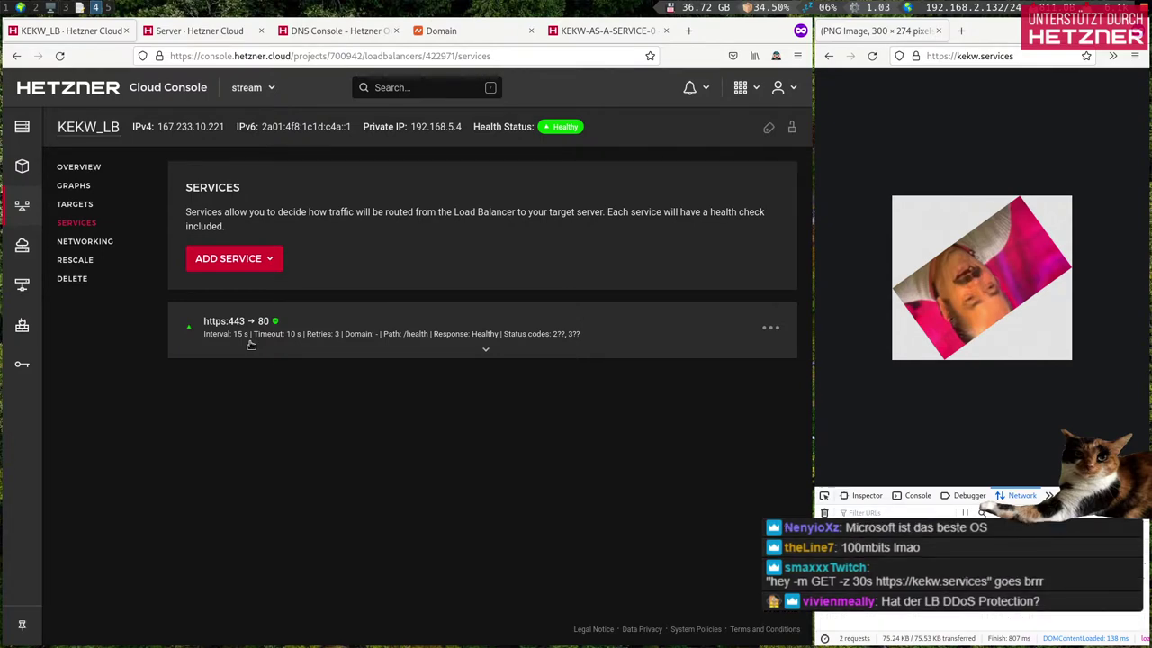
left_click(80, 205)
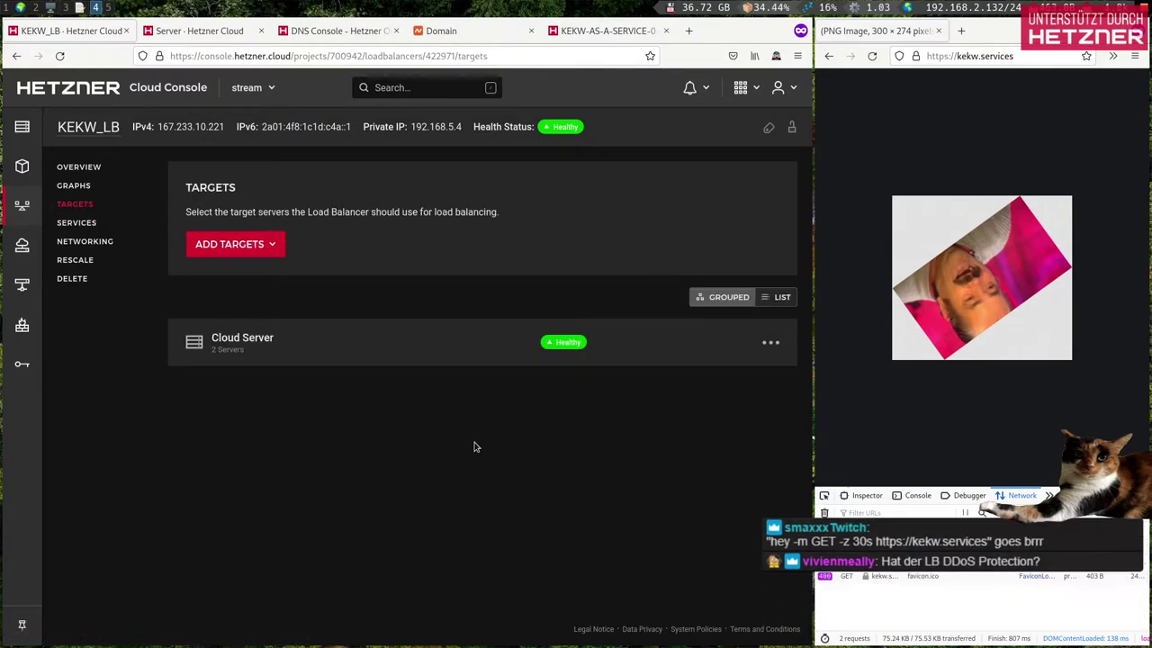
left_click(427, 55)
key("End")
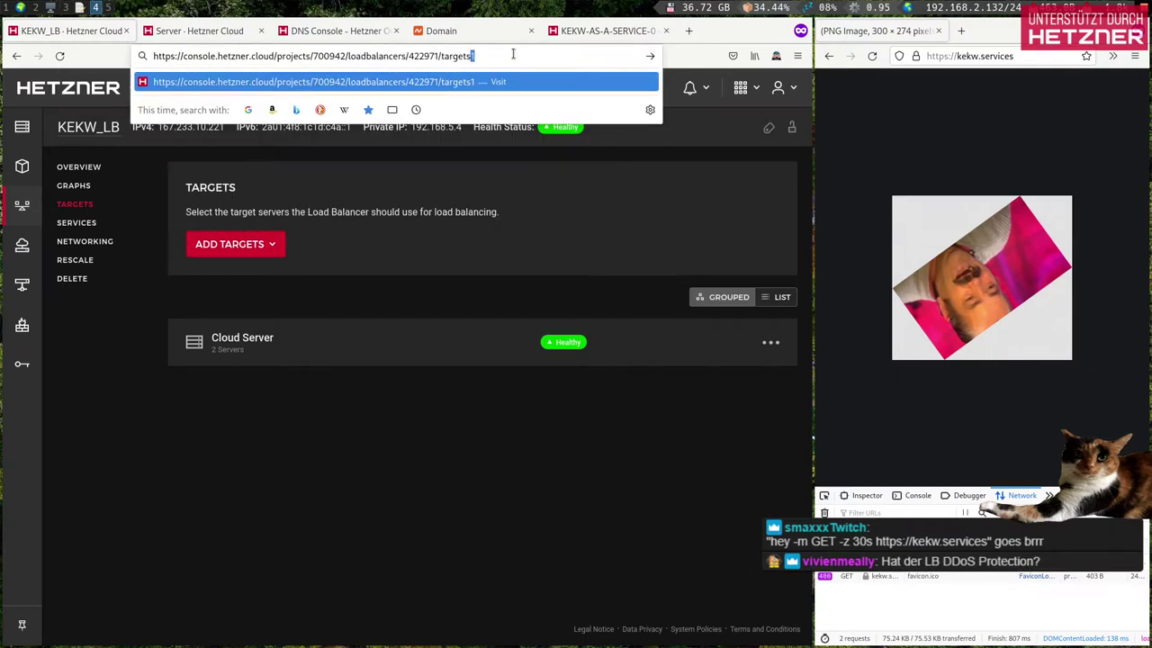
left_click(872, 56)
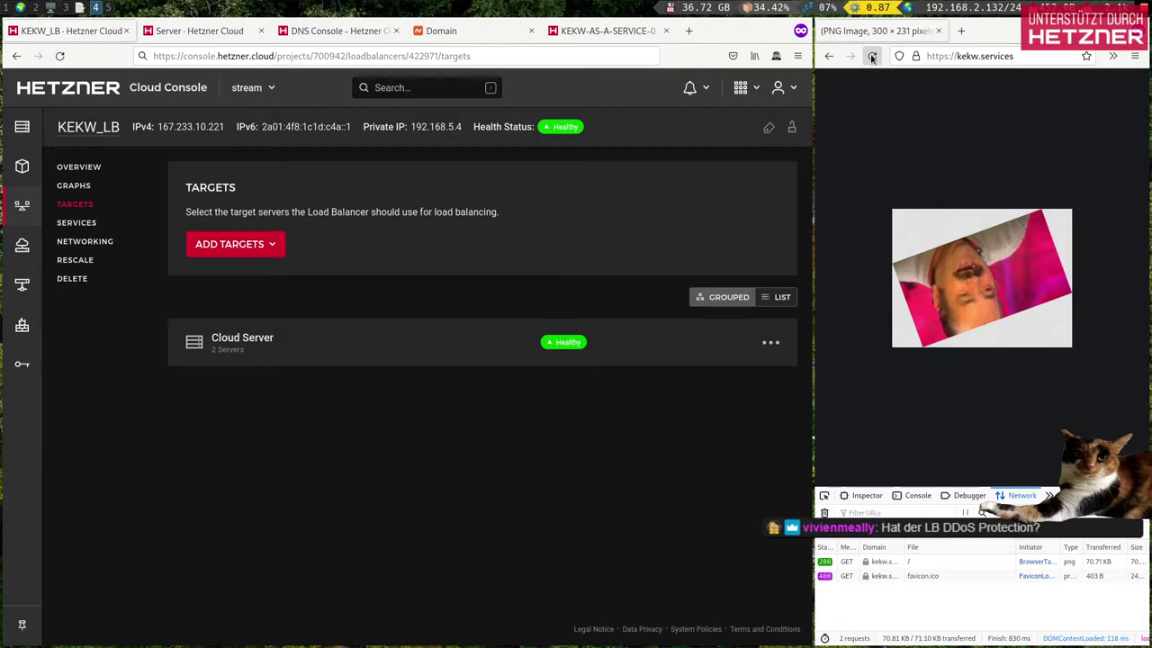
left_click(872, 56)
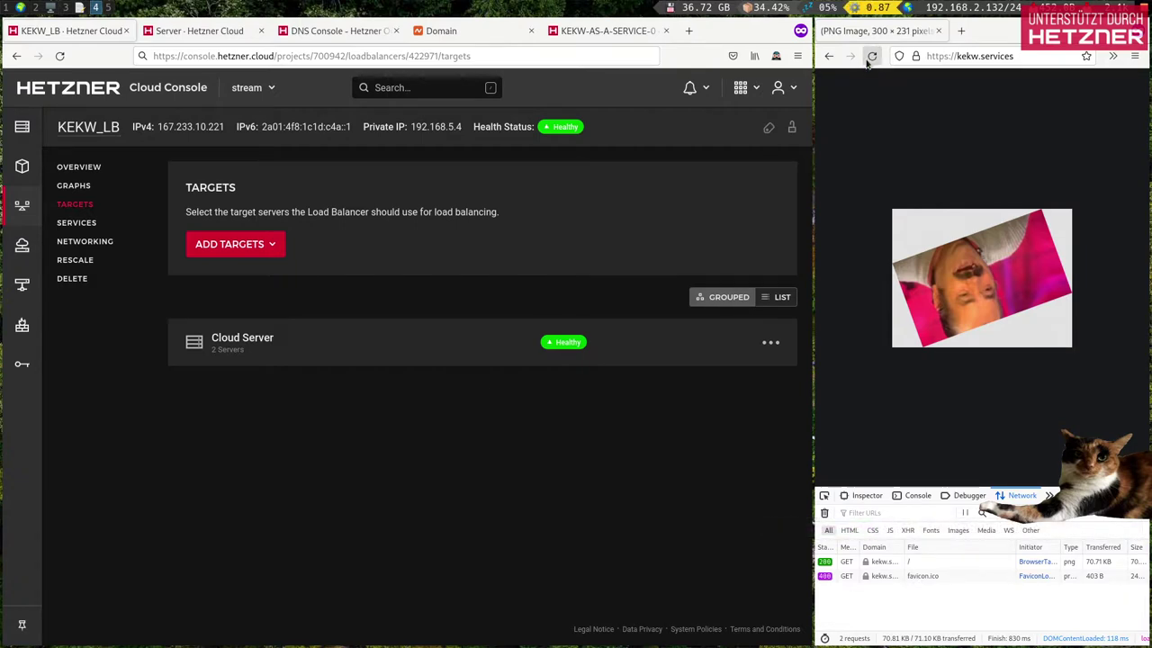
left_click(871, 58)
left_click(869, 58)
Step: Show the KEKW_LB overview and keep reloading kekw.services beside it to demonstrate the load balancing
left_click(77, 167)
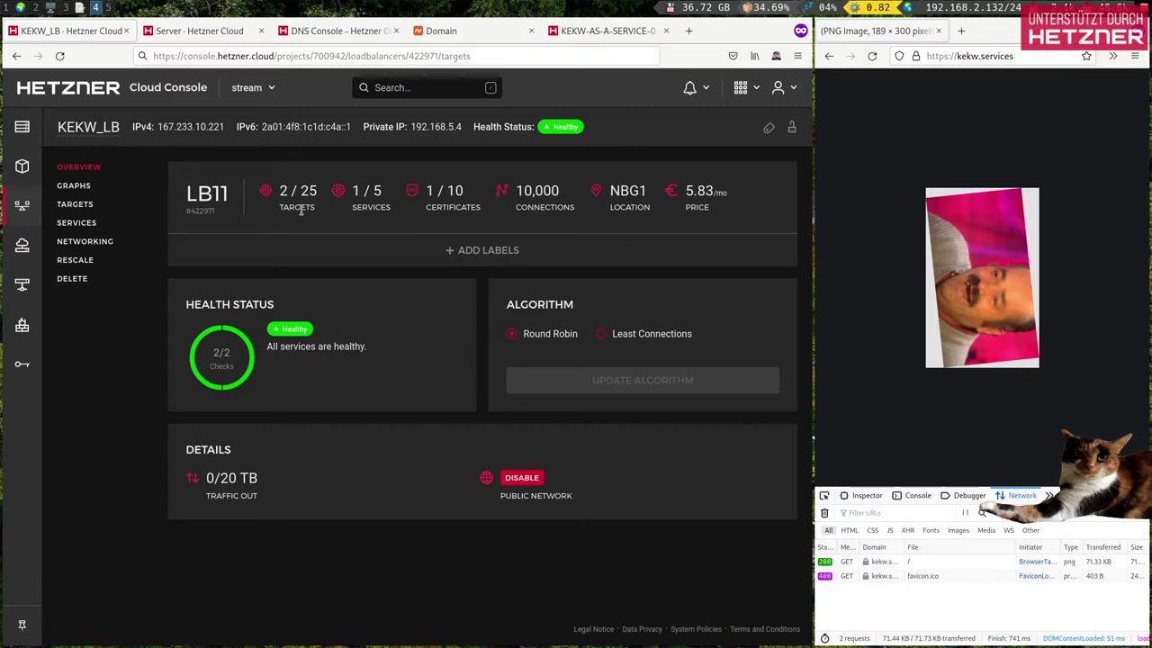
left_click(872, 58)
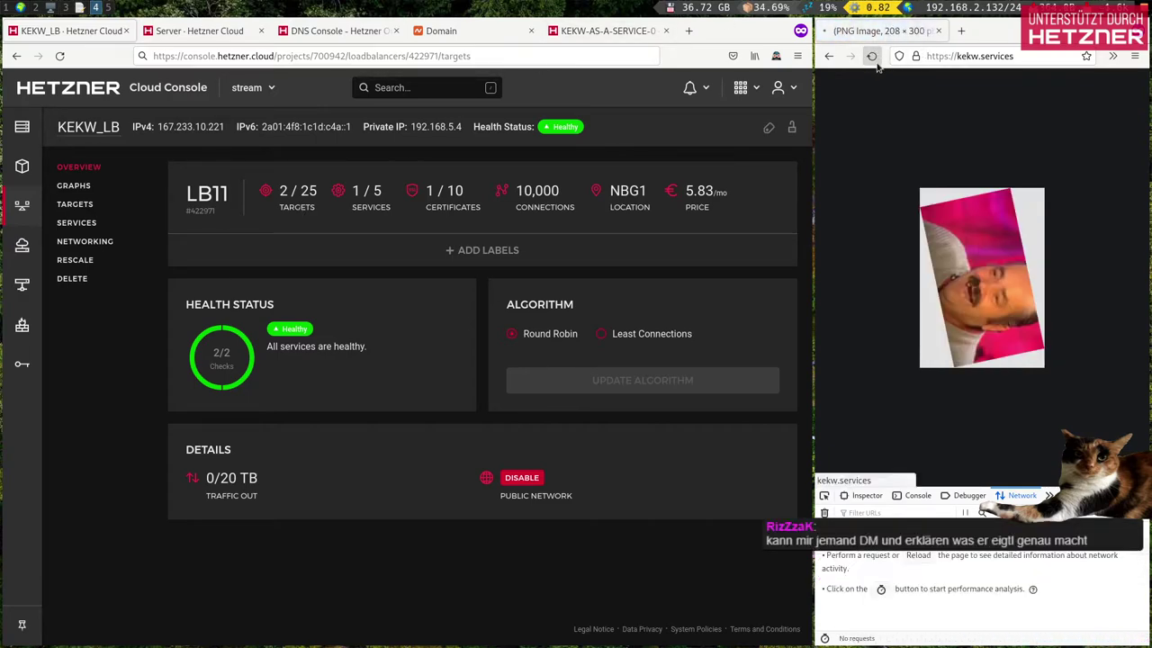
left_click(871, 57)
left_click(871, 57)
left_click(872, 57)
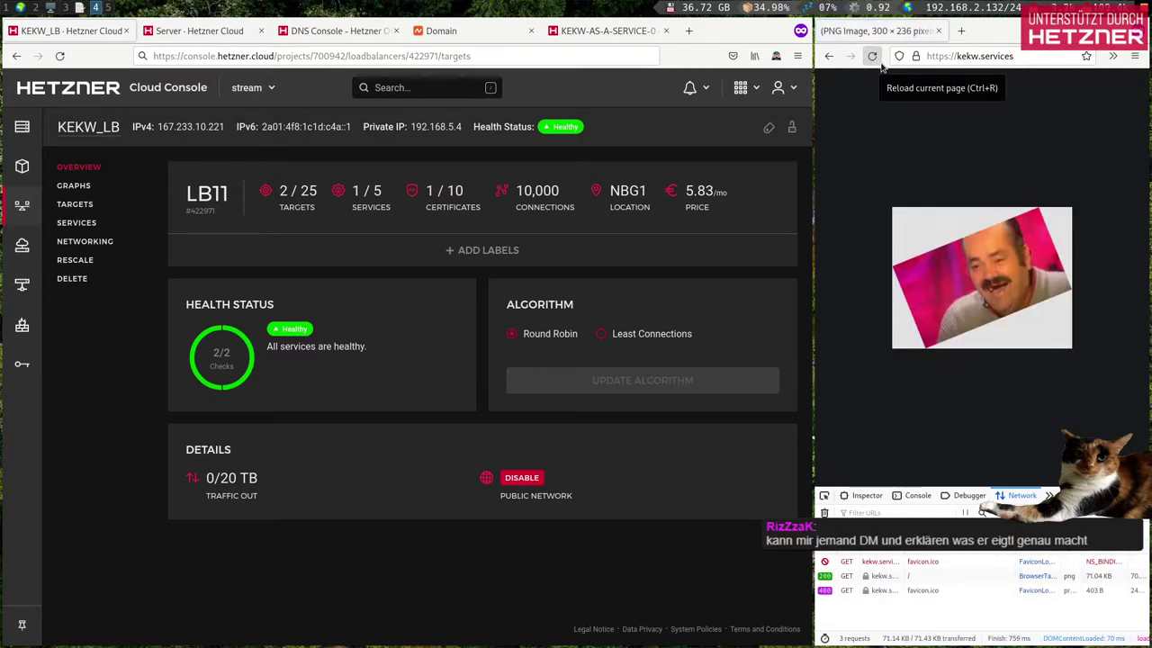
left_click(878, 60)
left_click(878, 60)
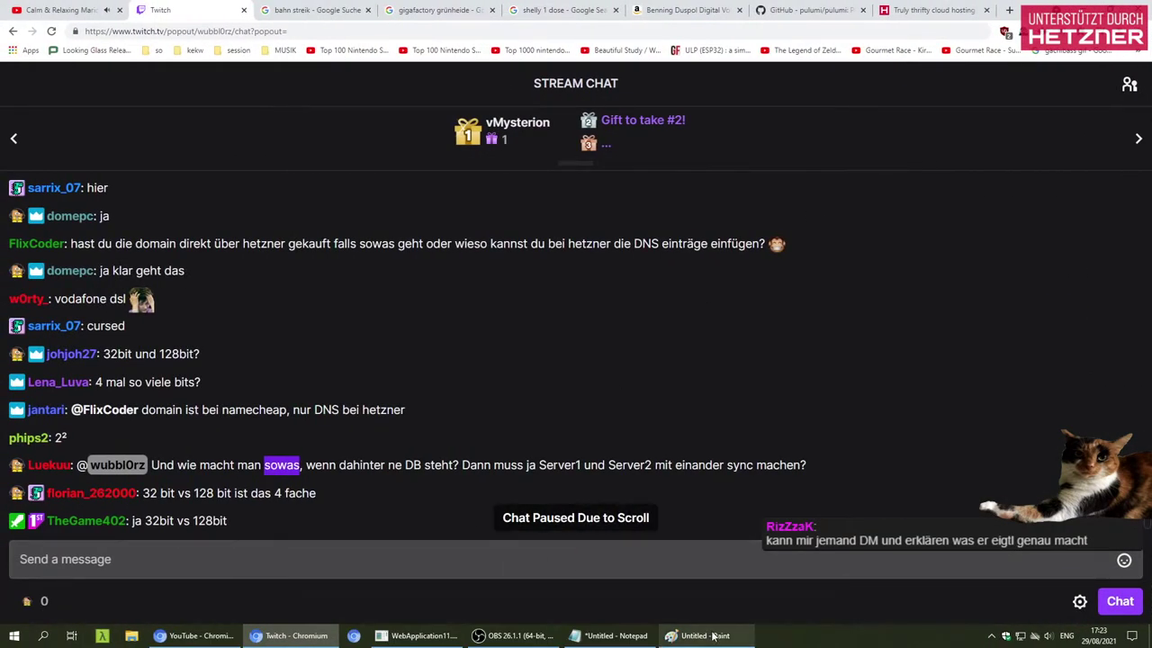
Step: Bring up the Paint window briefly, return to the browser and reload kekw.services for further random images
left_click(707, 637)
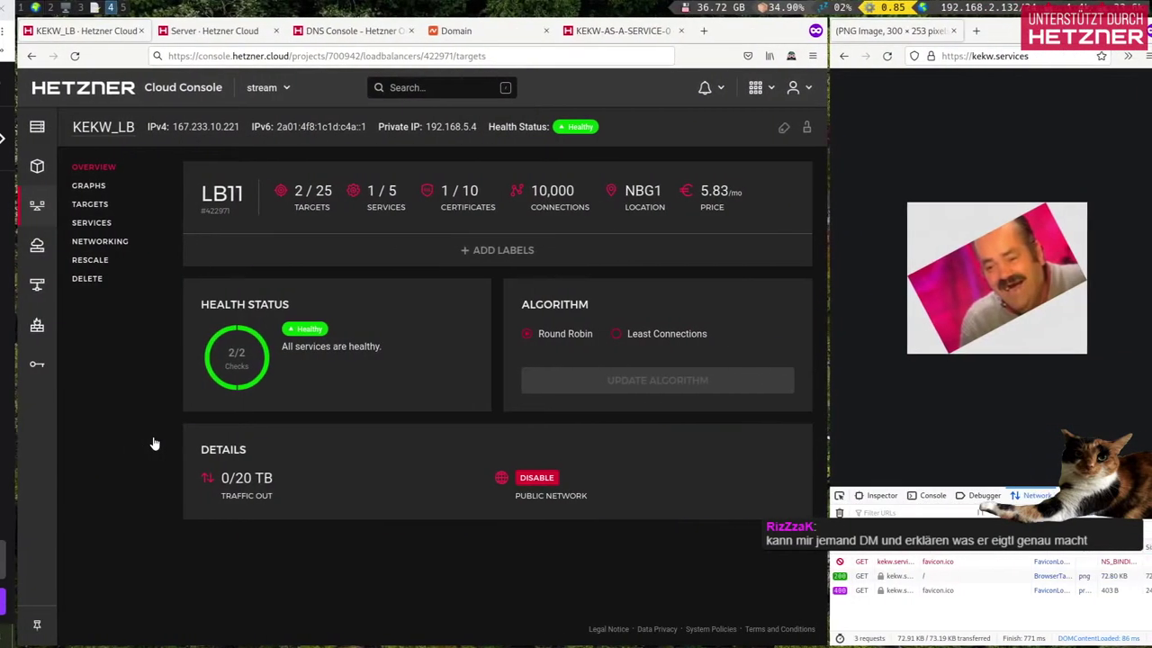
left_click(875, 57)
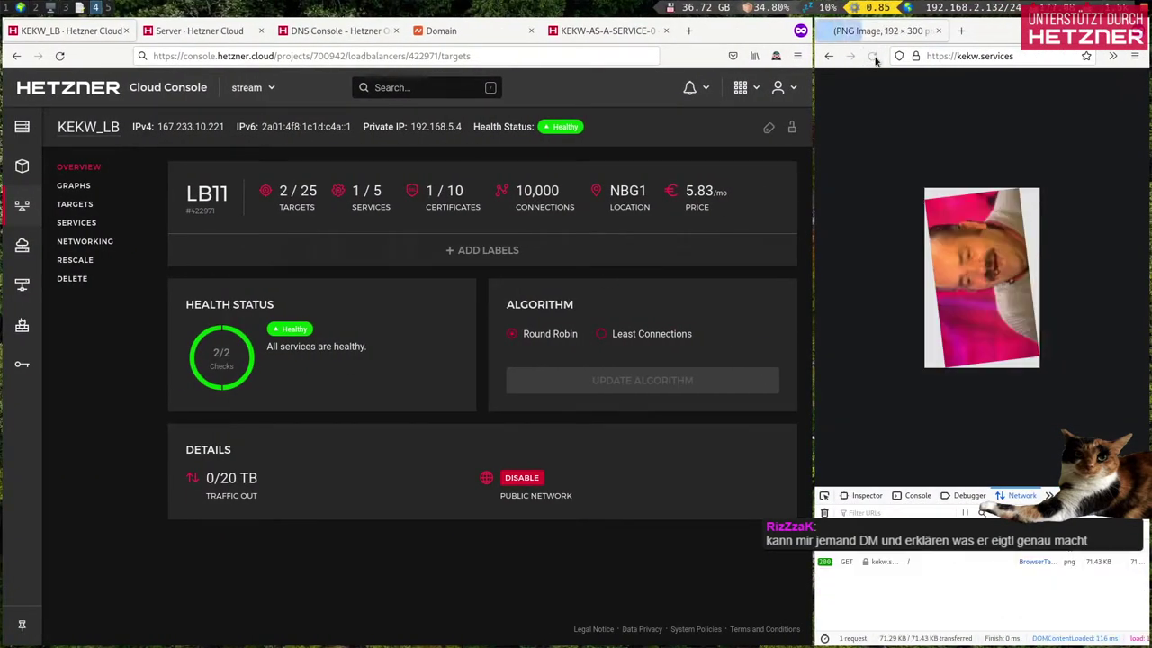
left_click(875, 57)
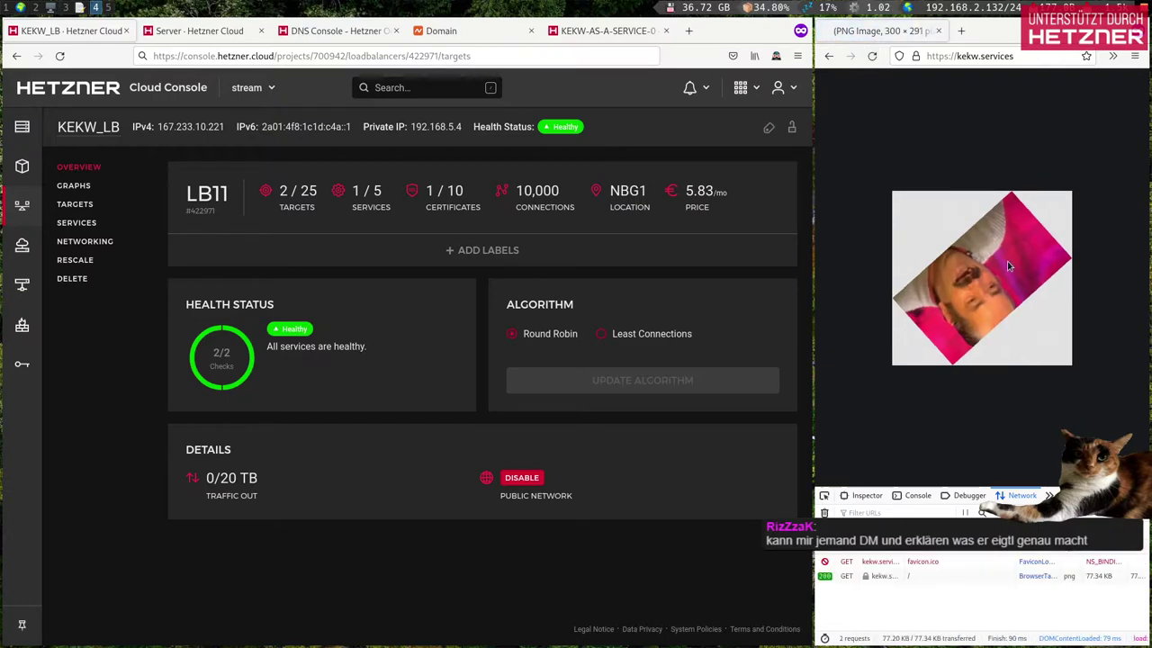
left_click(872, 56)
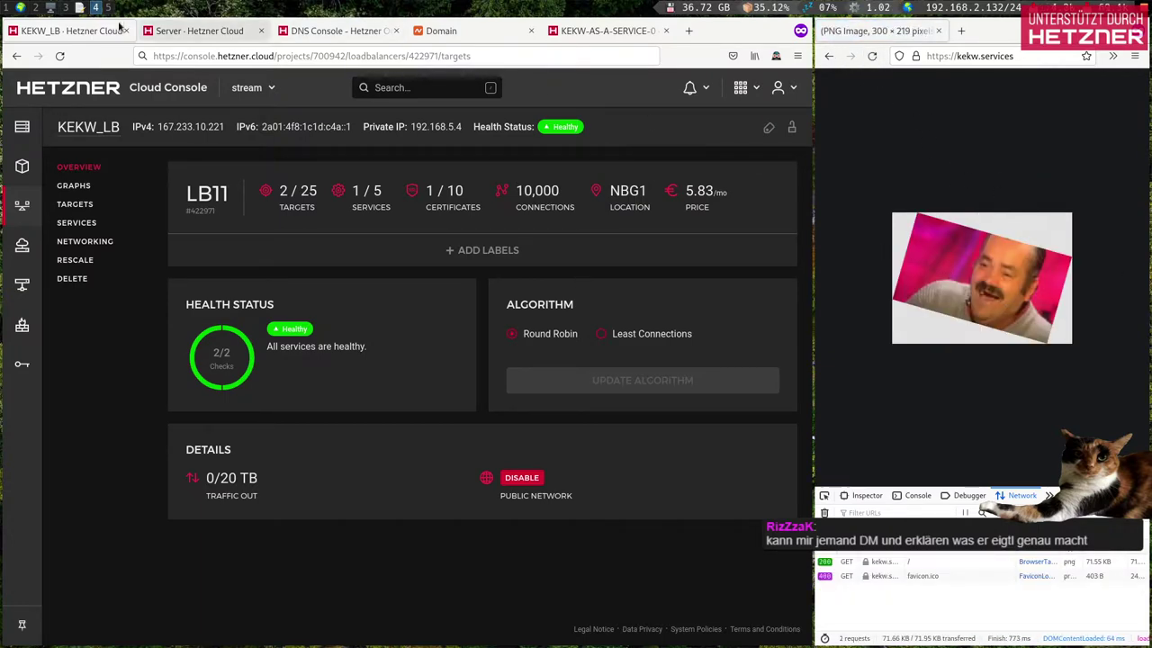
Step: Switch to the code editor and examine the two Get methods in KEKWController.cs
left_click(64, 7)
scroll(274, 297, "down", 1)
left_click_drag(431, 269, 273, 213)
scroll(273, 214, "up", 3)
left_click(261, 214)
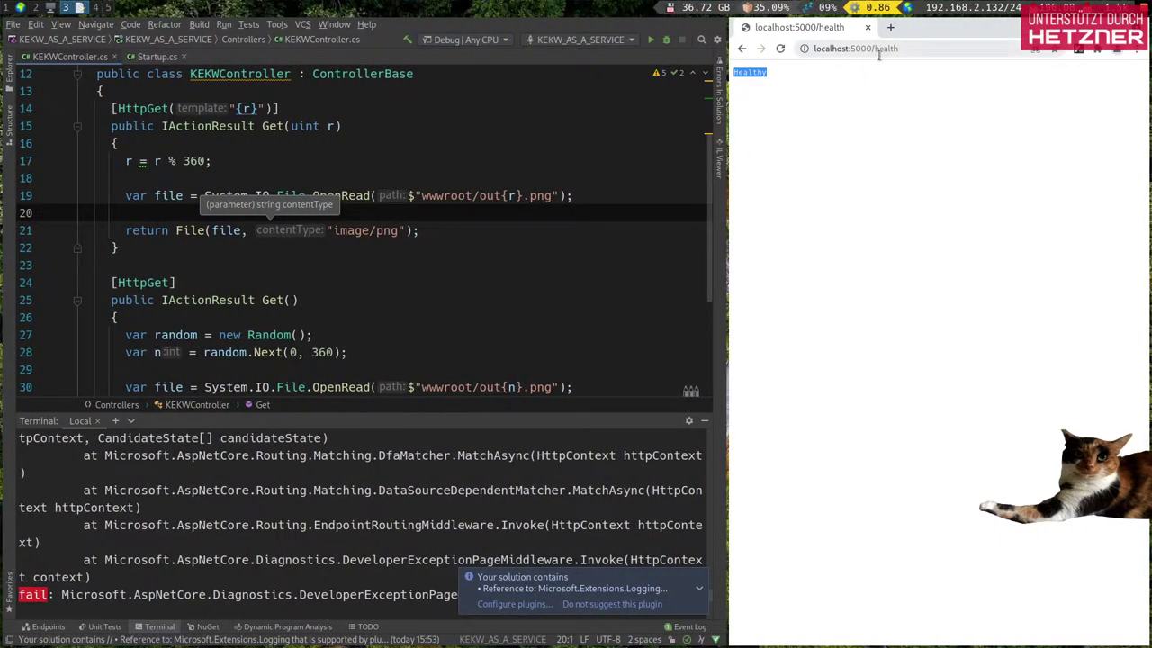
scroll(99, 7, "down", 2)
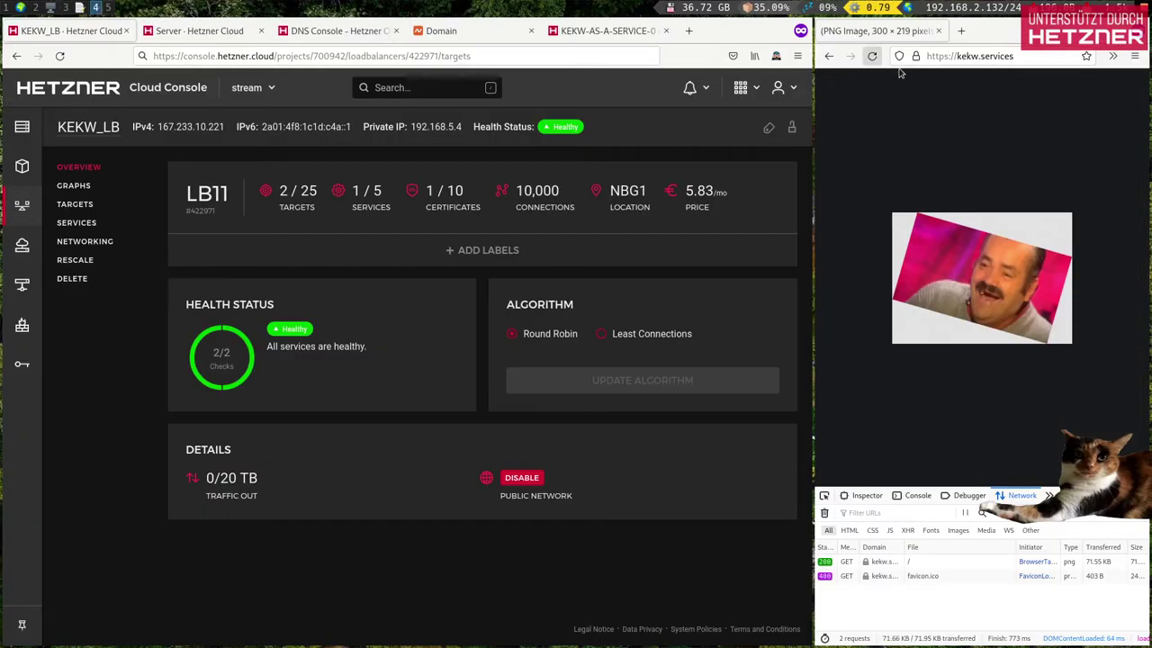
left_click(981, 56)
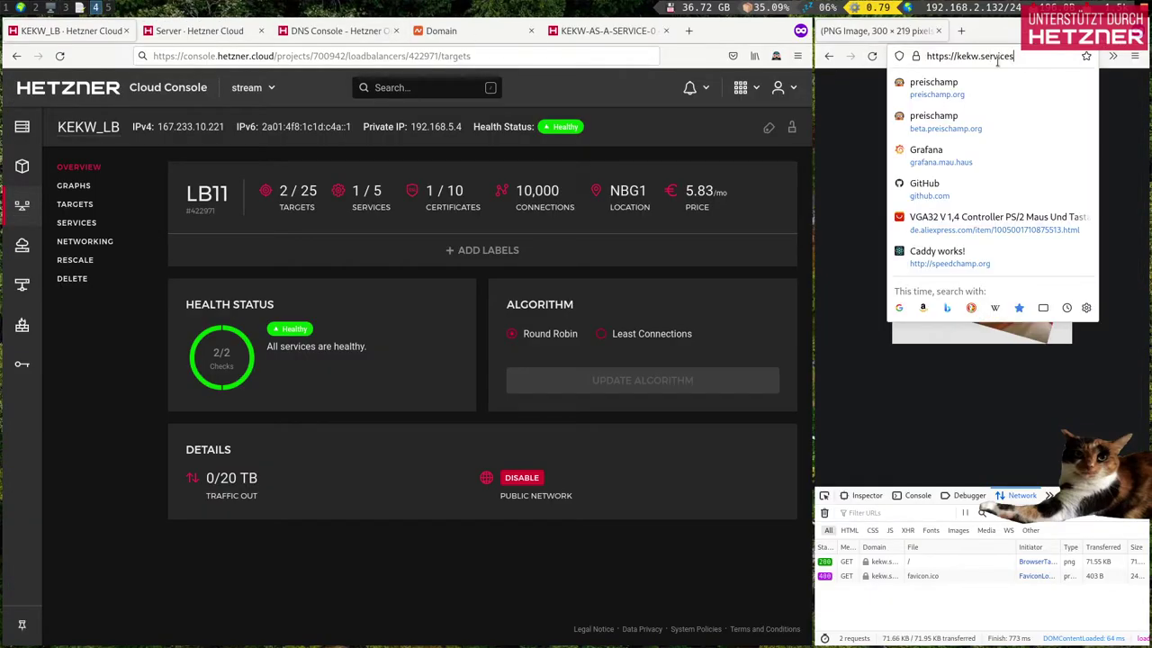
left_click(871, 56)
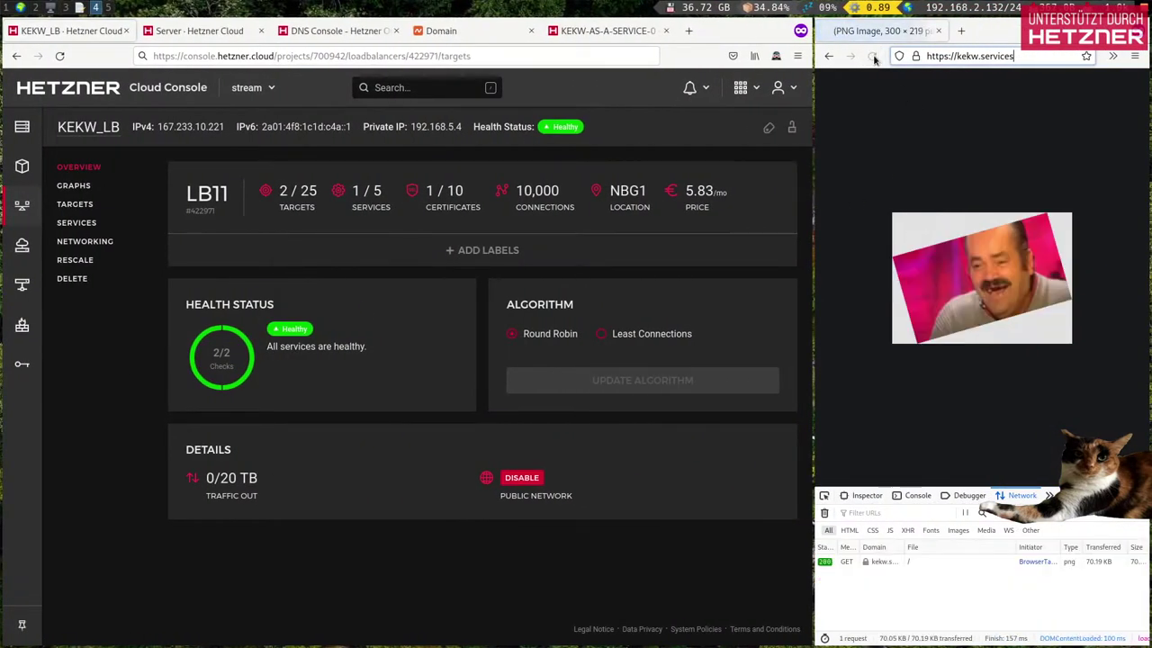
Step: Reload kekw.services and examine the KEKW_LB live graphs for connections, HTTP requests and bandwidth
left_click(872, 56)
left_click(81, 186)
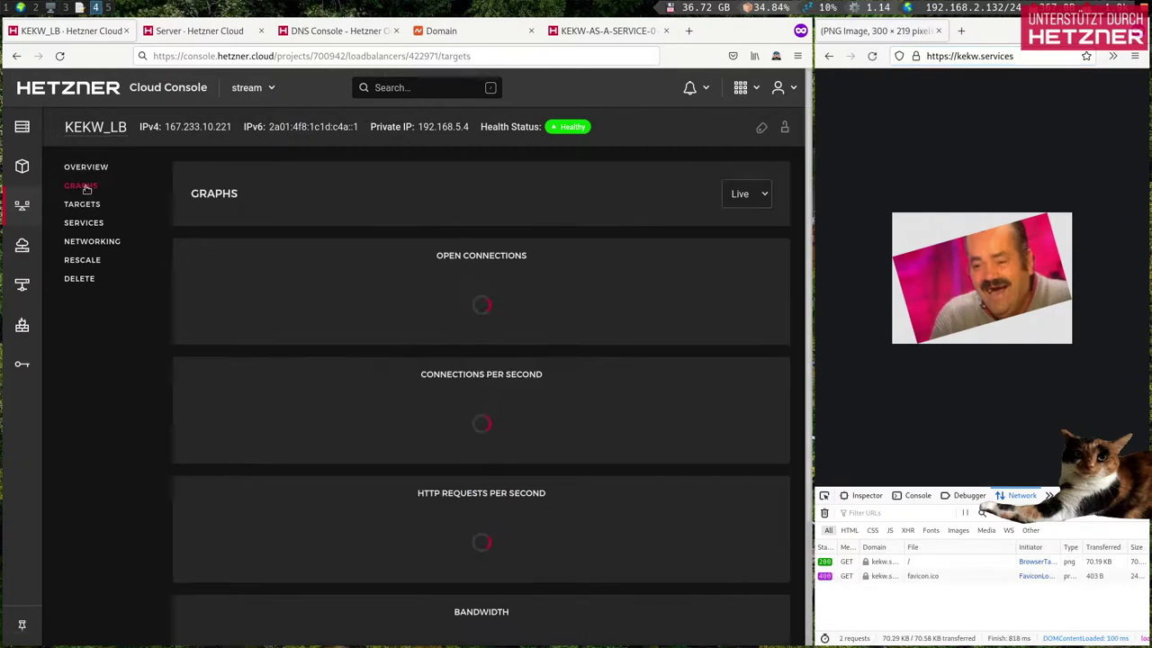
scroll(381, 351, "down", 4)
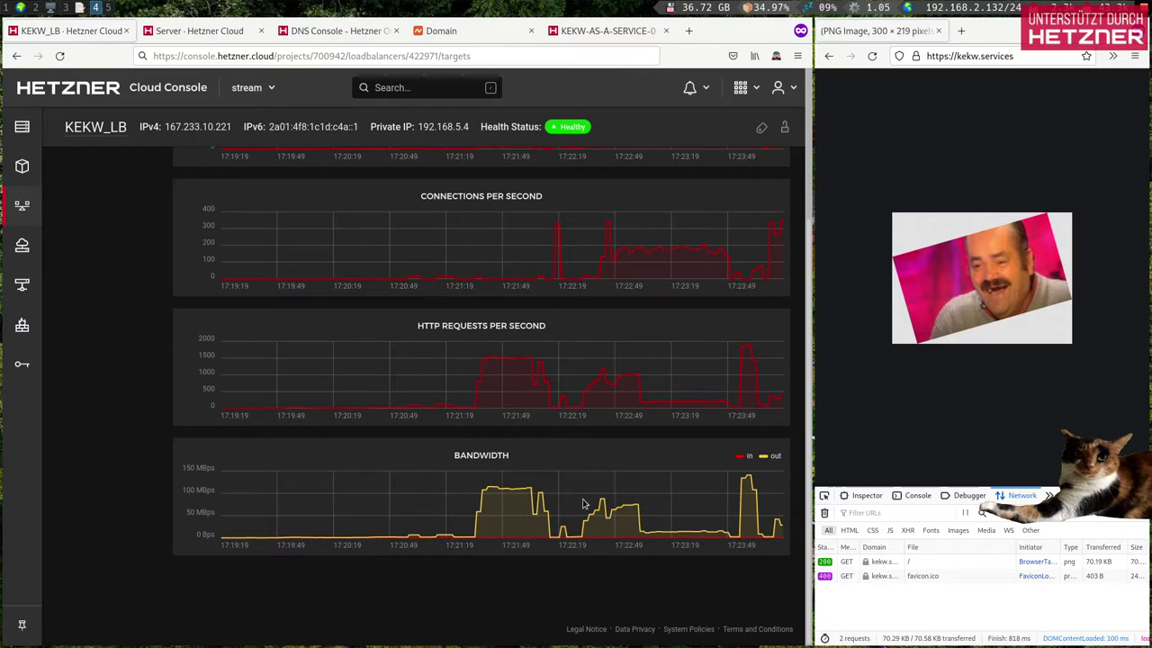
scroll(583, 508, "up", 4)
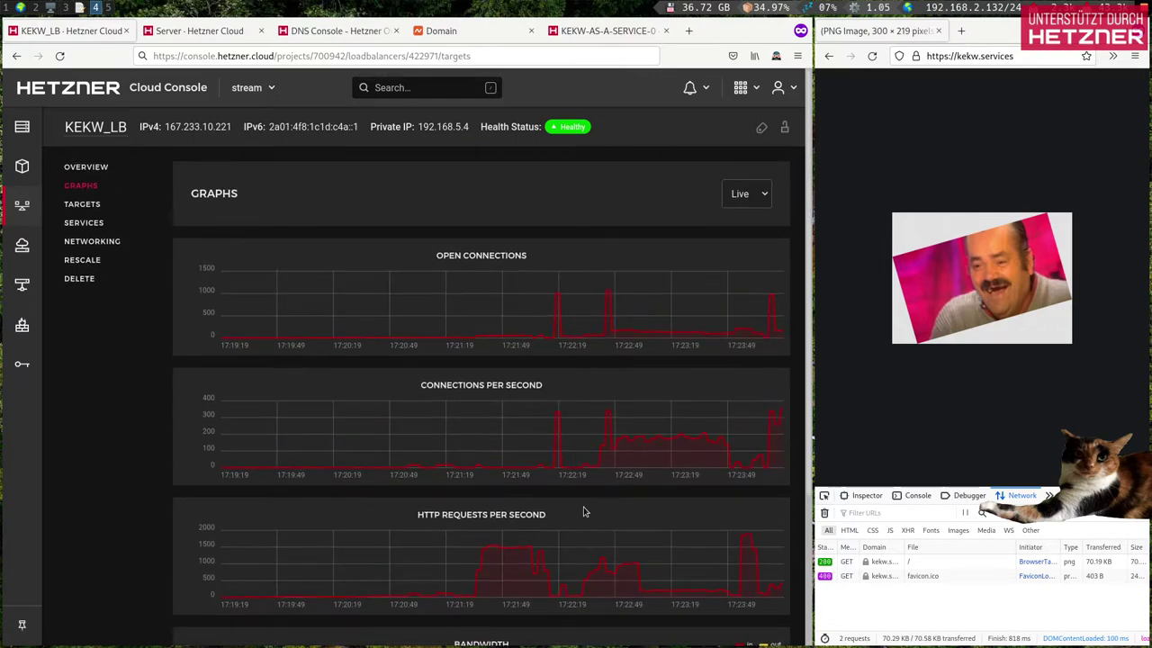
Step: Review the KEKW_LB targets, services, networking and rescale options, and return to its overview
left_click(87, 206)
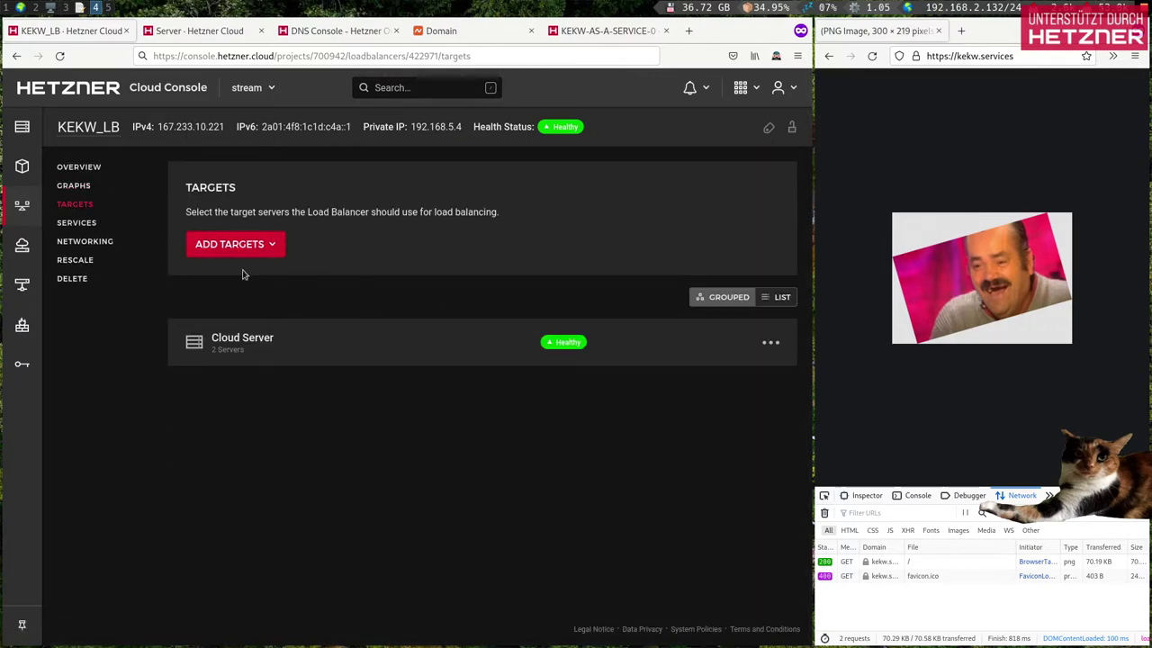
left_click(87, 228)
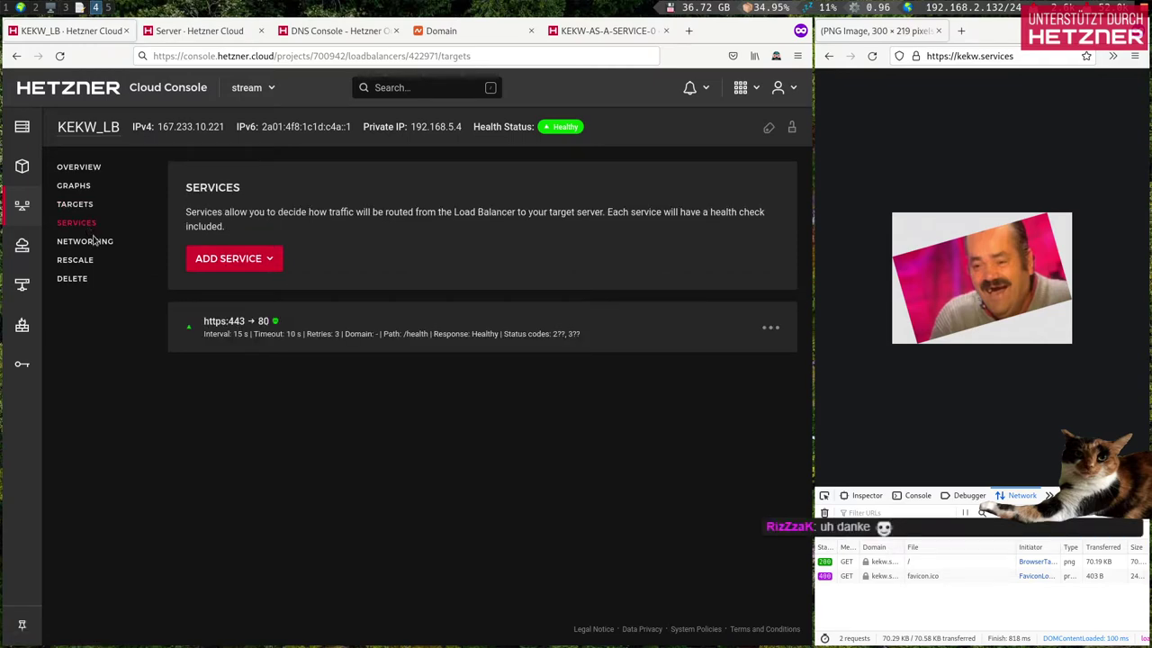
left_click(93, 240)
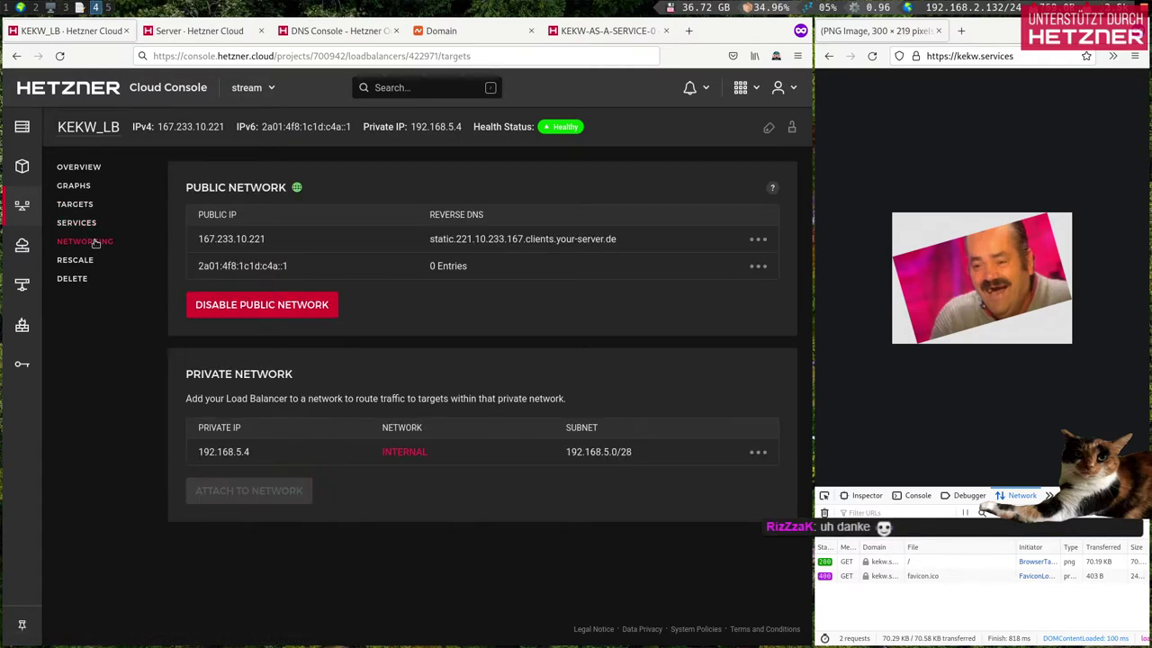
left_click(80, 260)
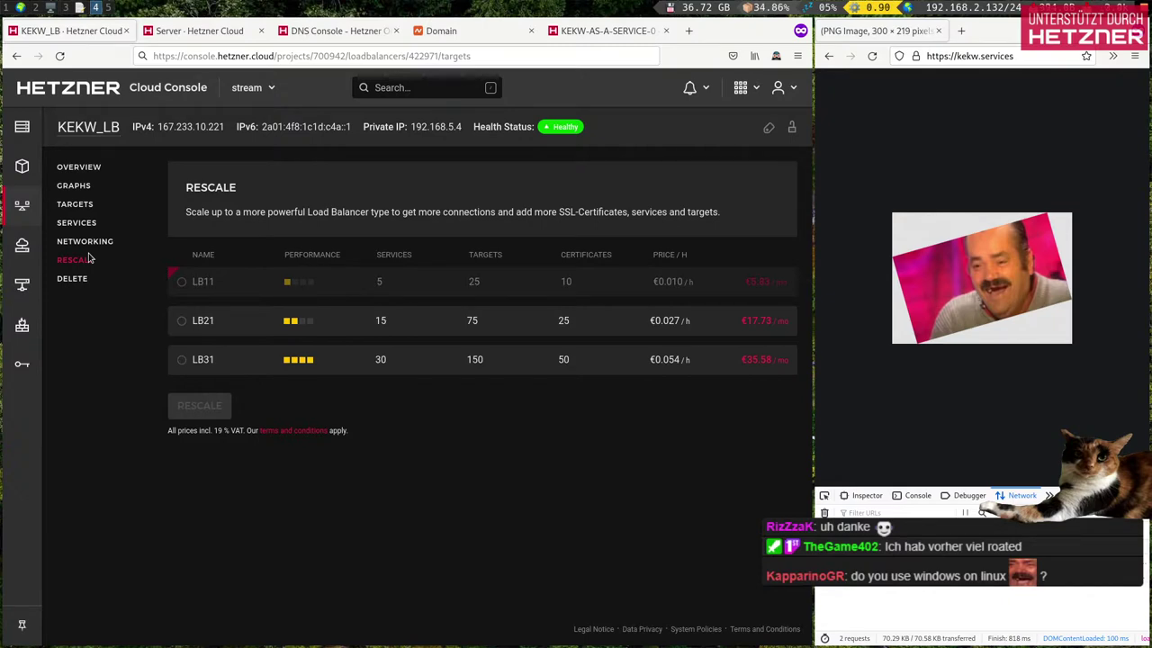
left_click(81, 168)
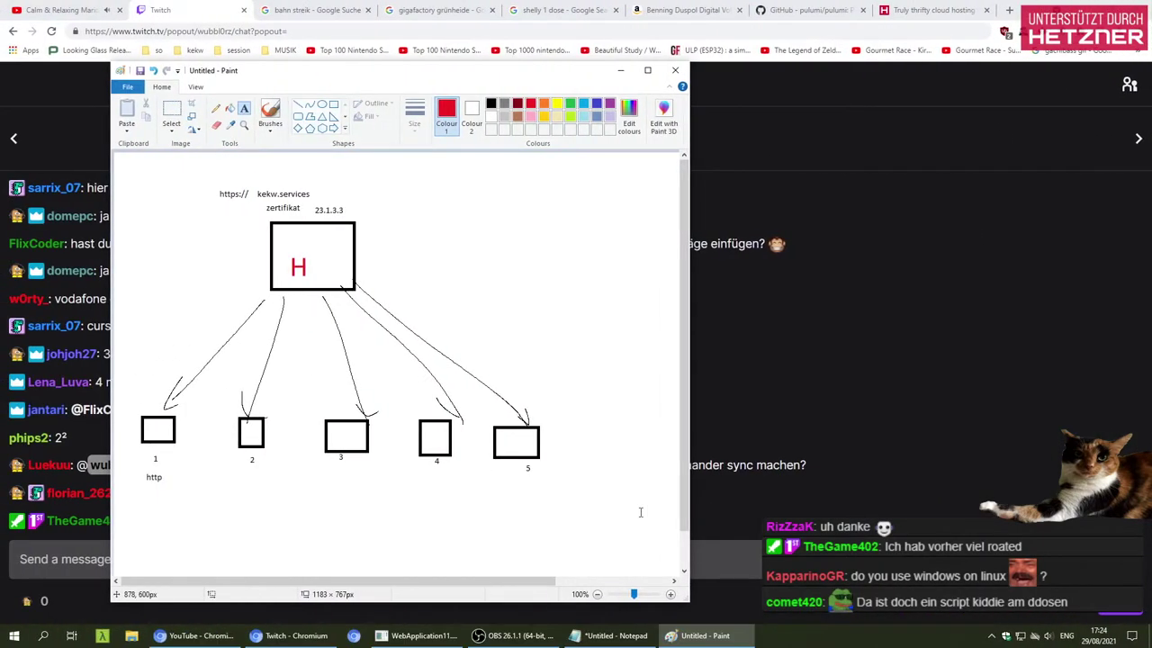
Step: Switch to the POGGERS virtual machine in VMware Workstation and show it full screen
key("super")
left_click(380, 81)
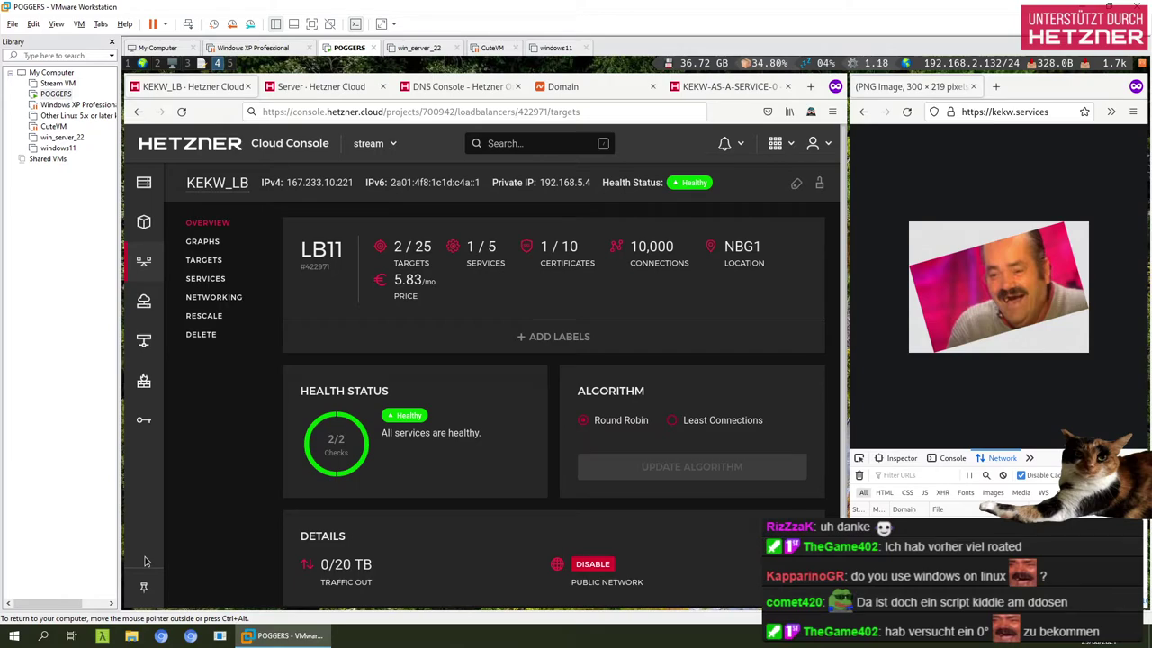
key("ctrl+alt+Return")
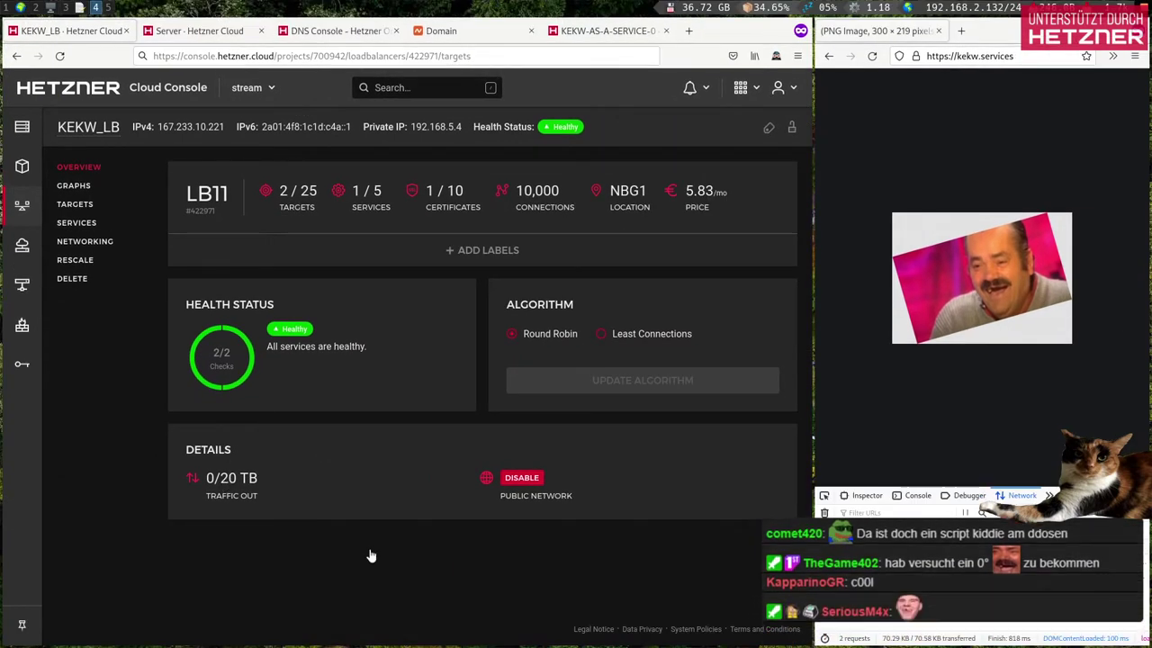
key("ctrl+alt+Return")
key("alt+Tab")
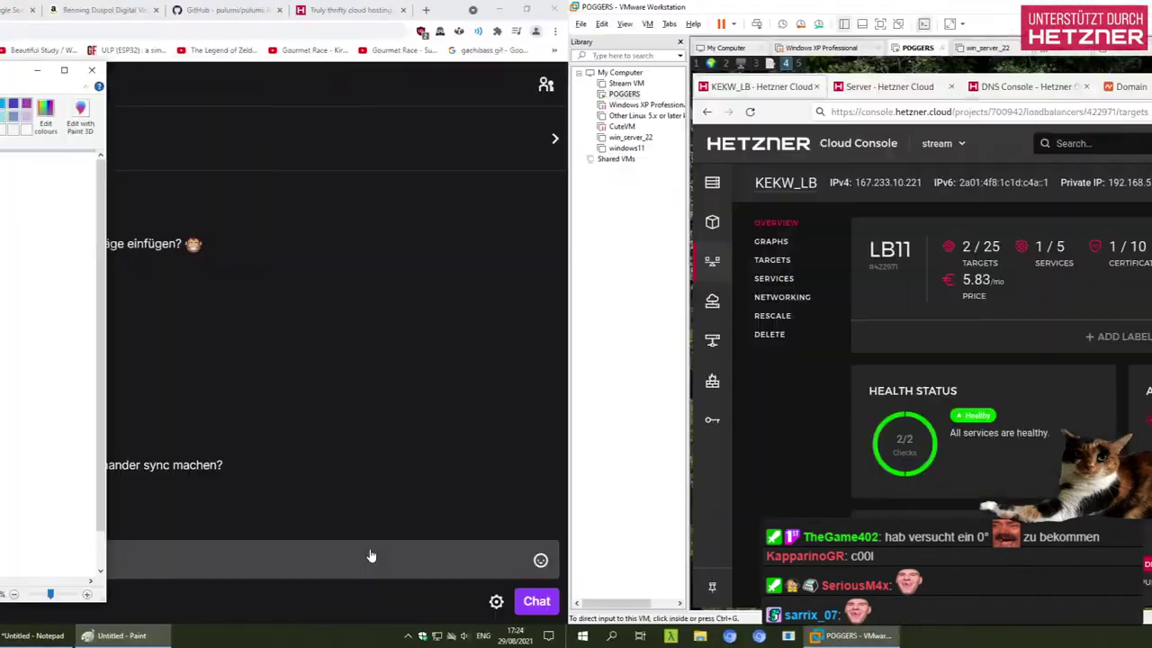
key("ctrl+alt+Return")
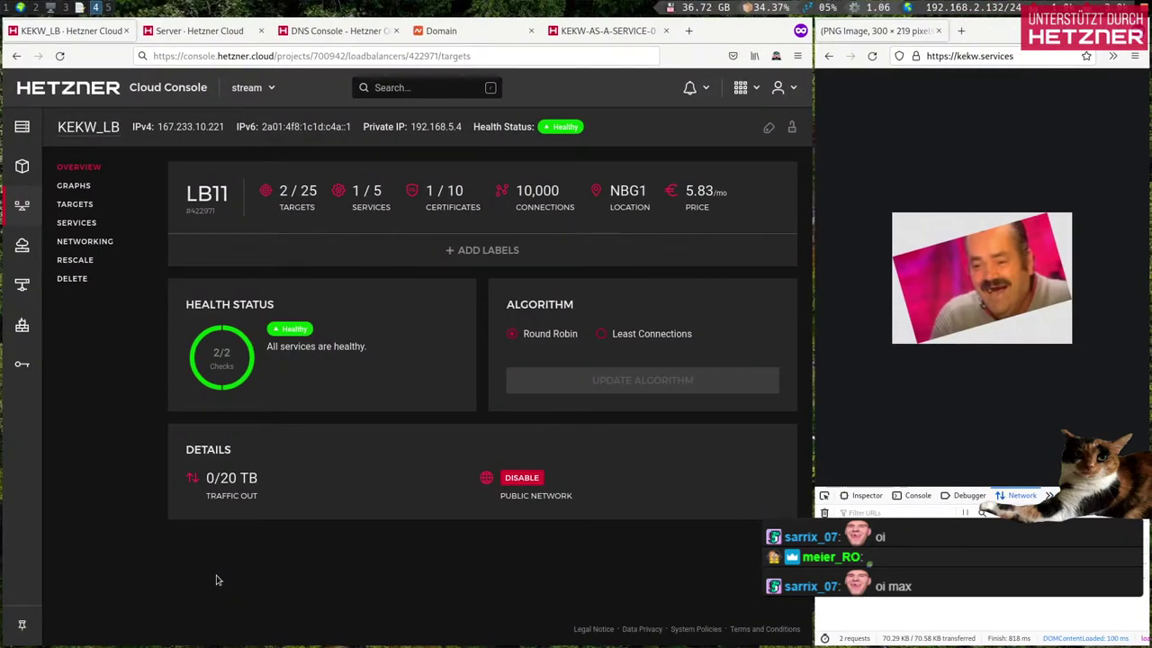
Step: Reload kekw.services repeatedly beside the KEKW_LB overview to show differently rotated images
left_click(870, 59)
left_click(866, 65)
left_click(867, 65)
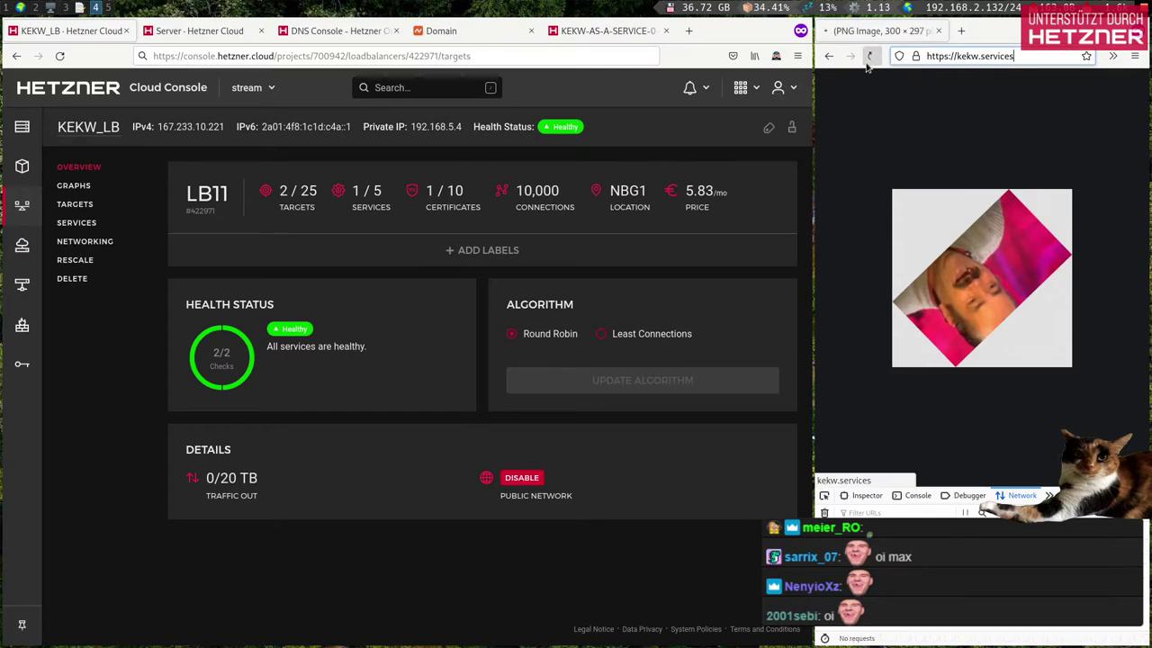
left_click(871, 57)
left_click(871, 57)
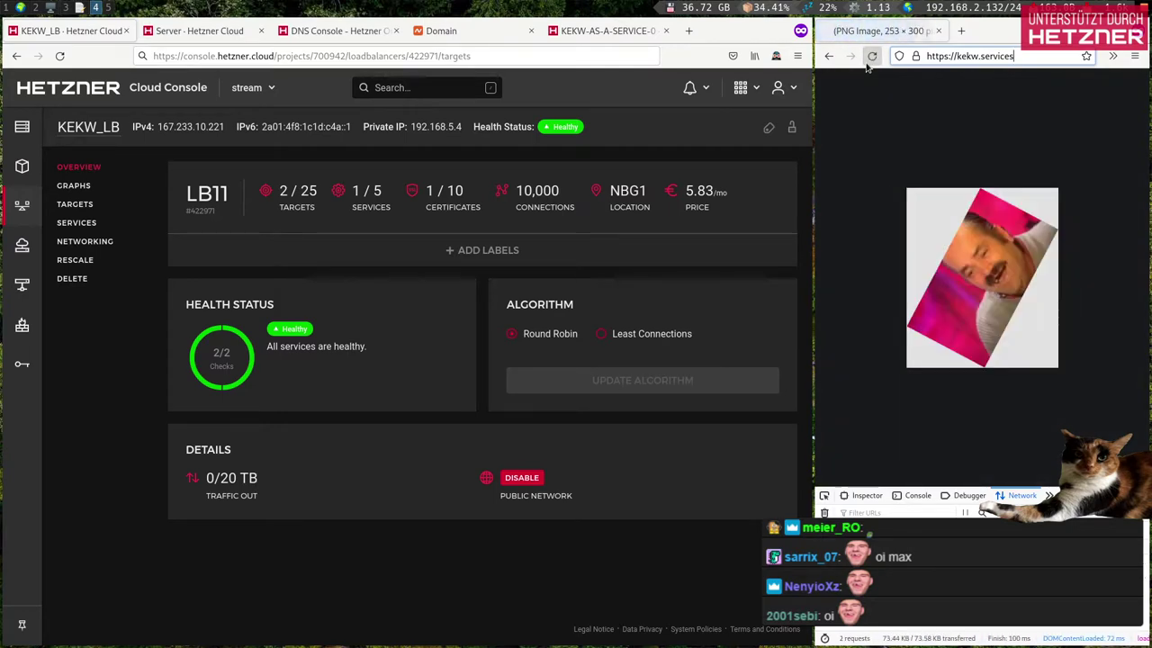
left_click(866, 65)
left_click(867, 65)
left_click(866, 65)
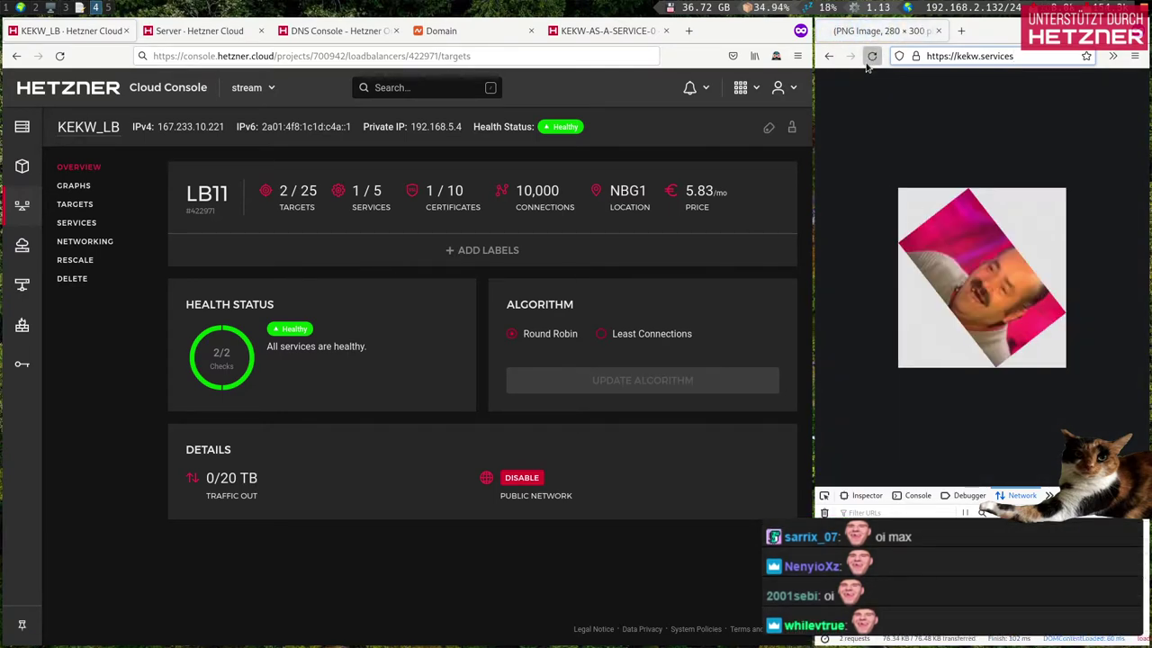
left_click(868, 64)
left_click(867, 64)
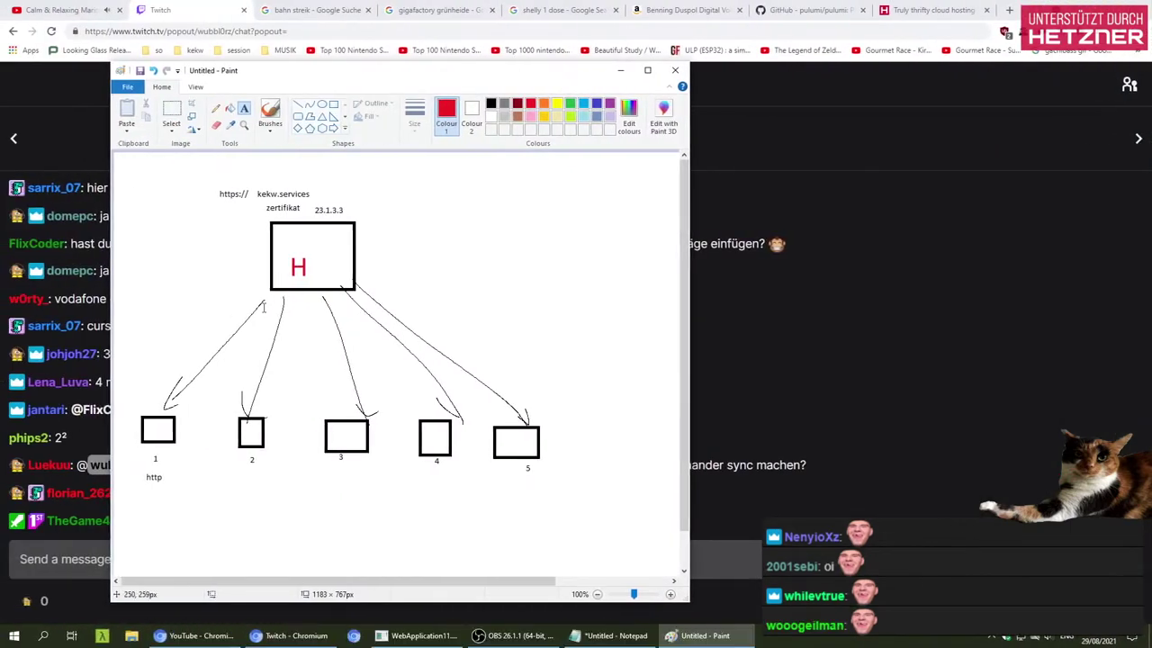
Step: Bring up the Notepad plan, move its window aside and highlight the loadbalancer and github actions ci/cd items
left_click(612, 635)
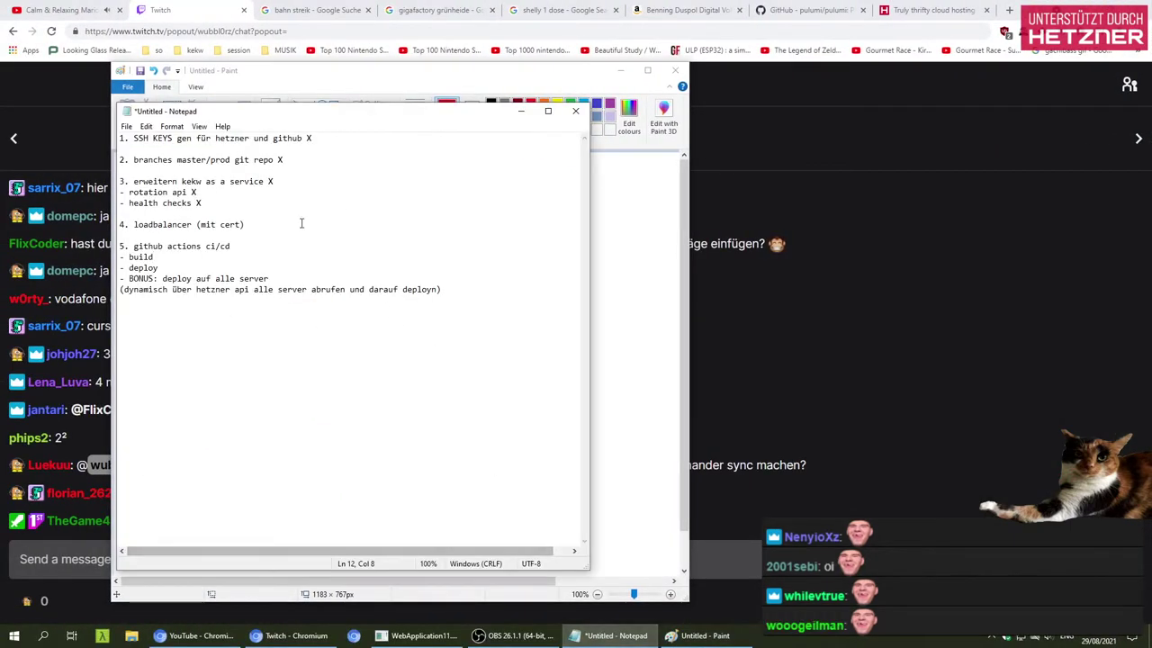
left_click_drag(285, 123, 497, 126)
left_click(473, 227)
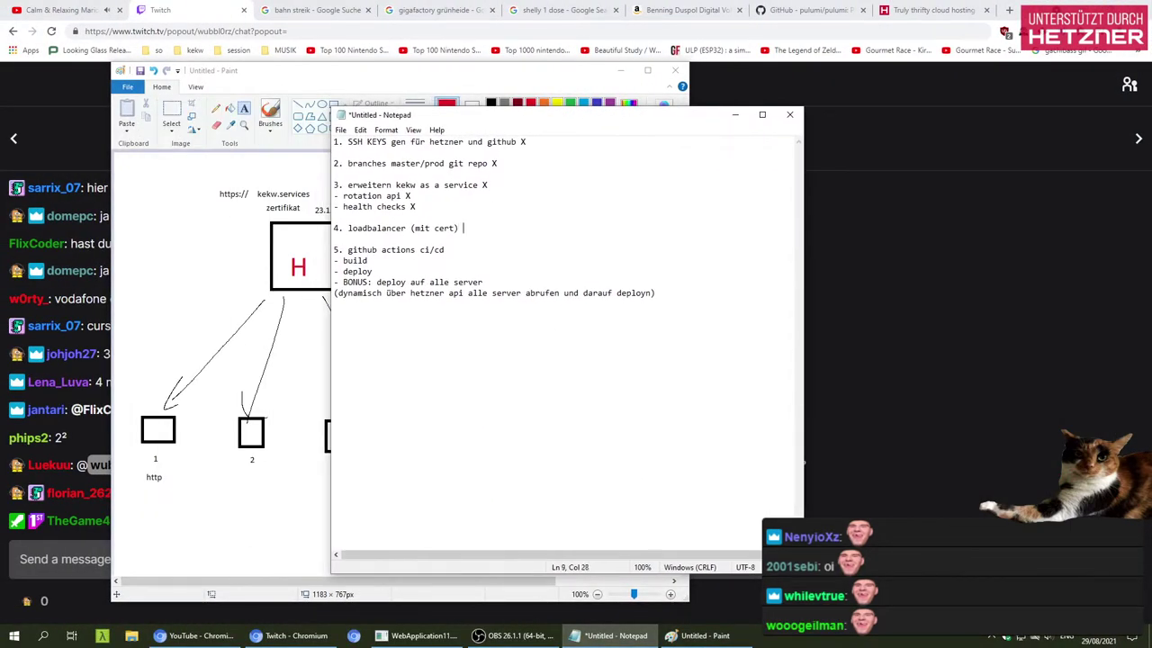
left_click_drag(471, 228, 334, 203)
left_click(501, 235)
left_click_drag(656, 293, 317, 248)
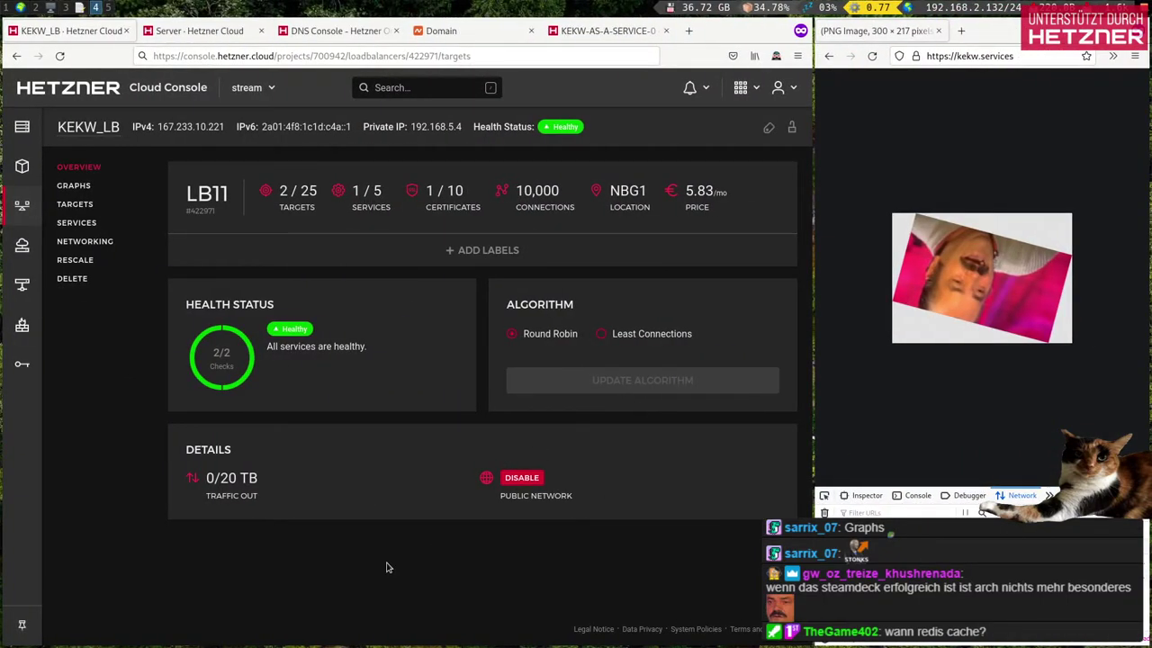
Step: Switch to the terminal workspace and bring up the zsh session in the KEKW_AS_A_SERVICE/ansible directory
key("super+2")
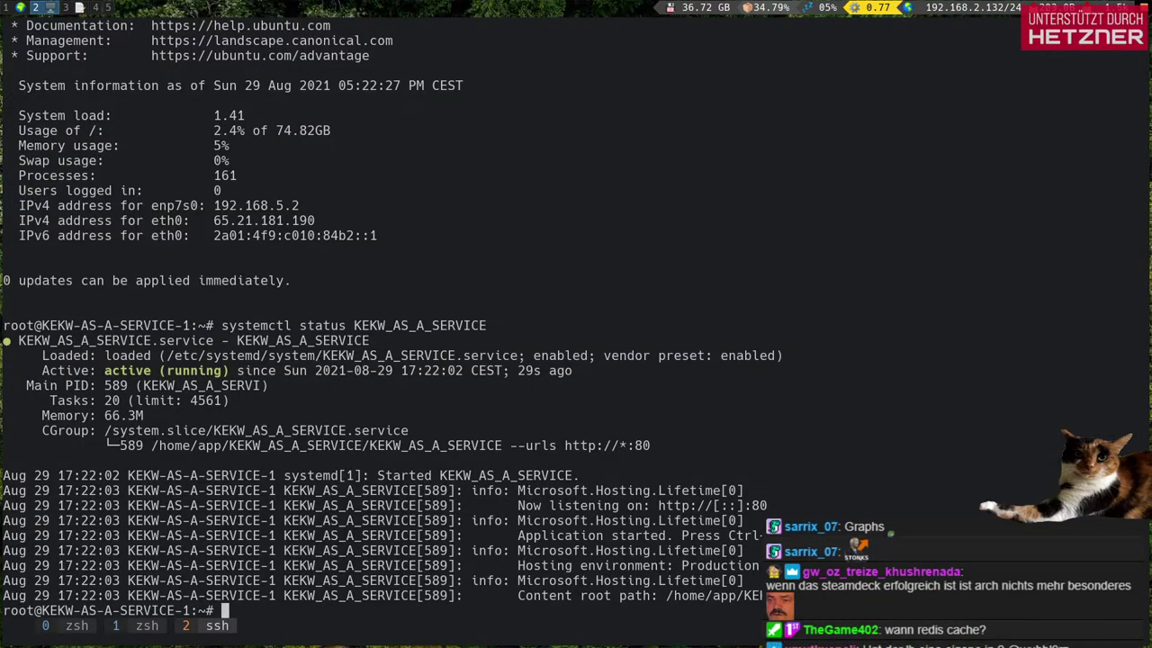
key("ctrl+b")
key("0")
key("ctrl+b")
key("1")
key("Return")
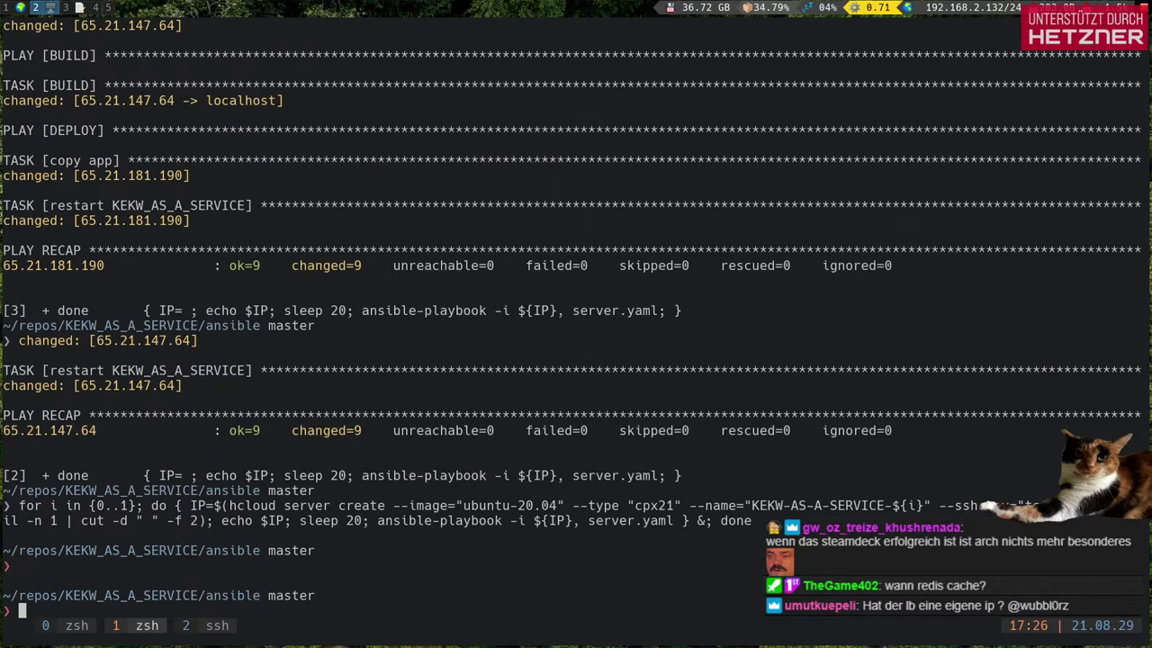
key("Return")
Step: Go up to the KEKW_AS_A_SERVICE repository root, list its files and run git status
type("cd ..")
key("Return")
type("ls")
key("Return")
type("git status")
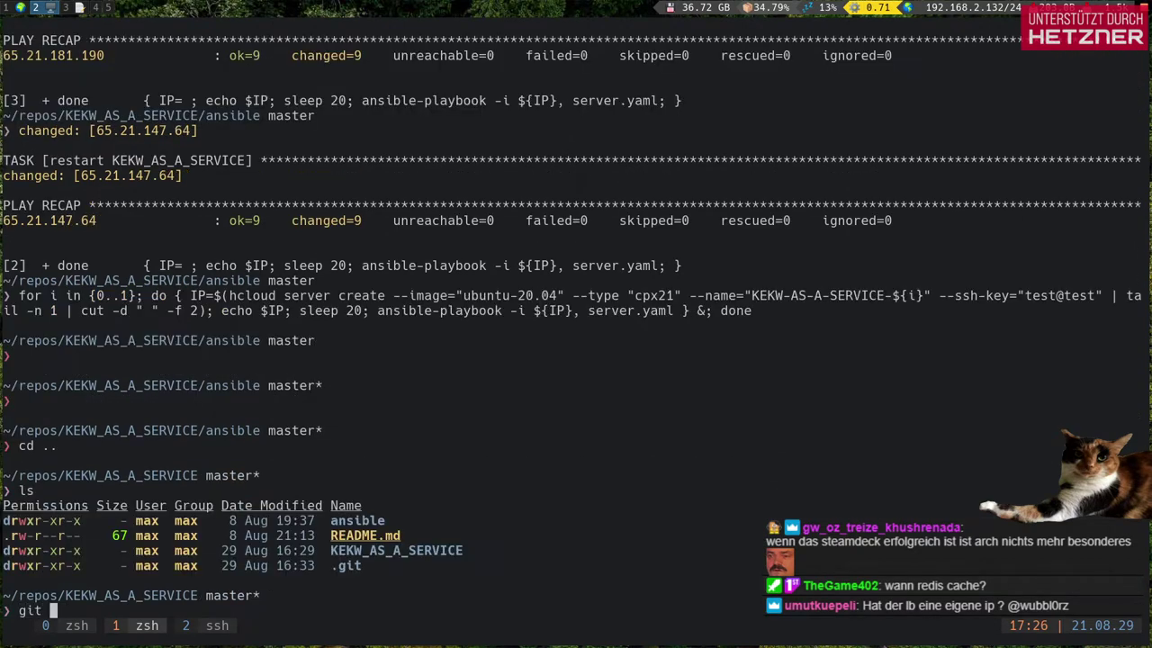
key("Return")
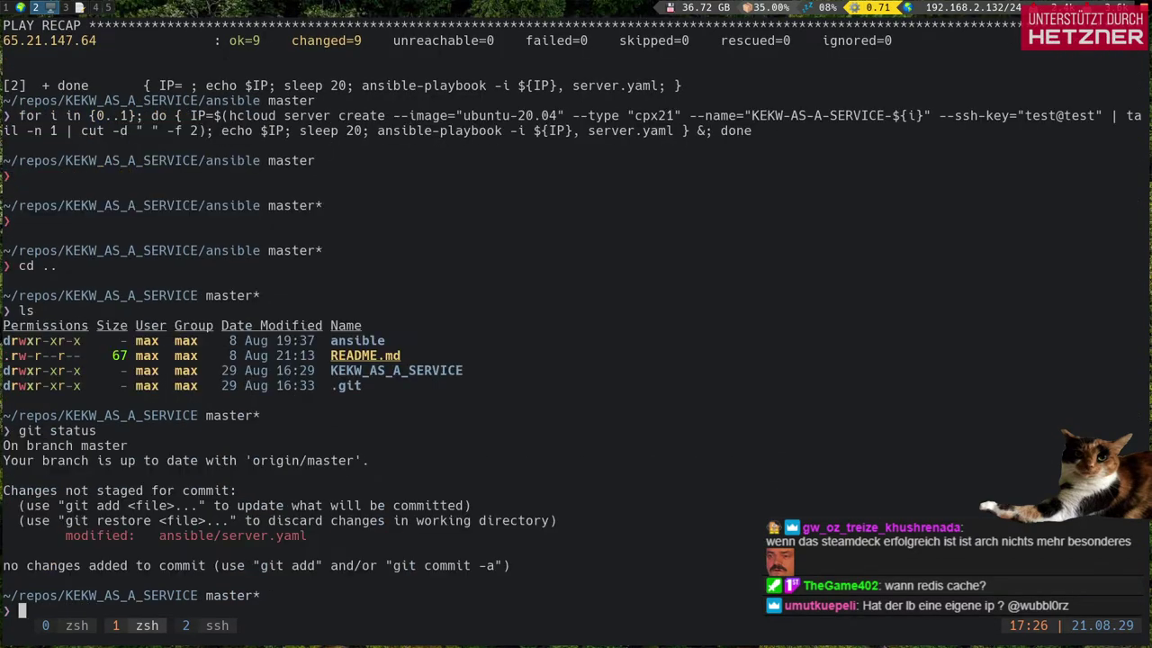
Step: Show the KEKW_AS_A_SERVICE repository page on GitHub and return to the load balancer browser windows
key("super+1")
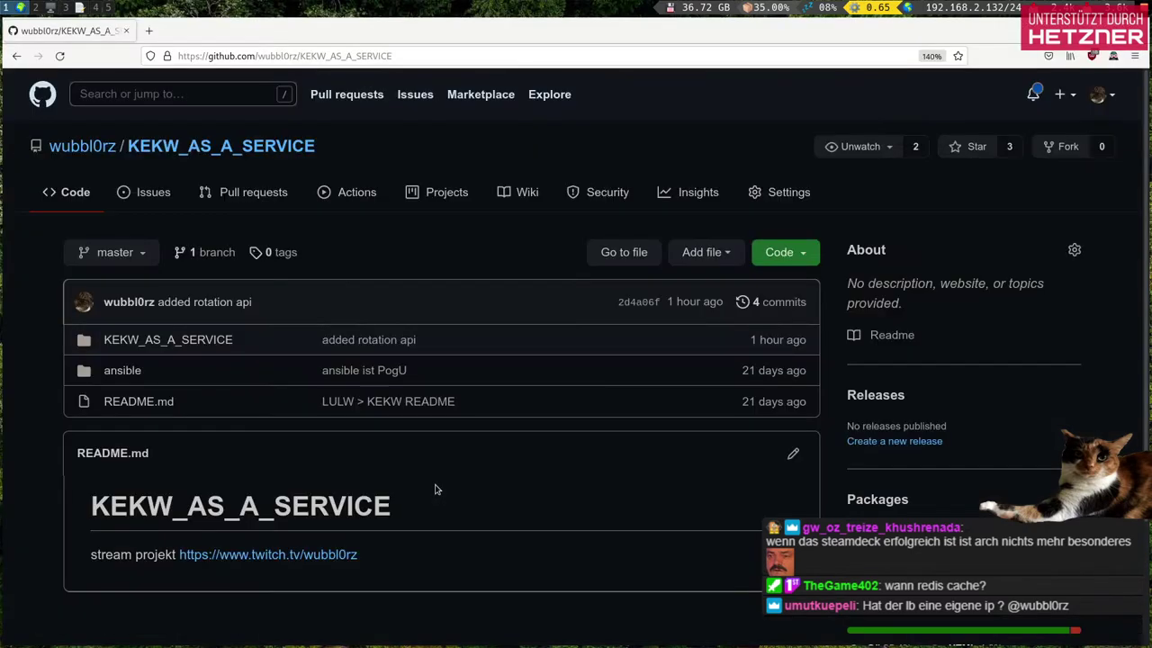
left_click(245, 152)
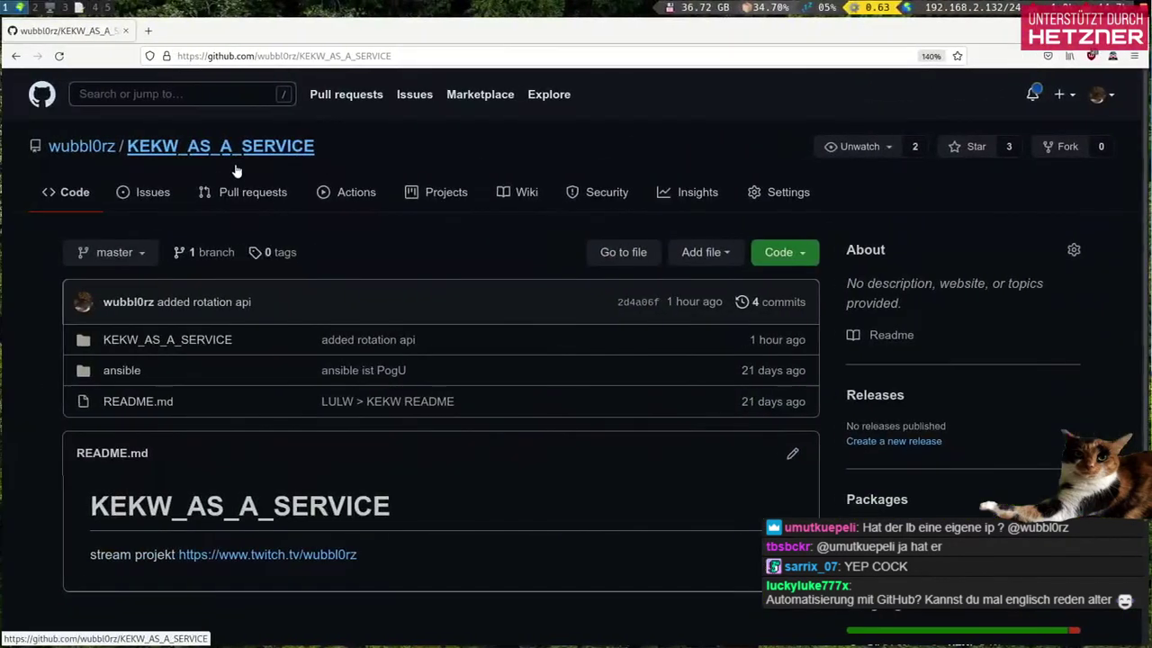
left_click(106, 9)
left_click(95, 7)
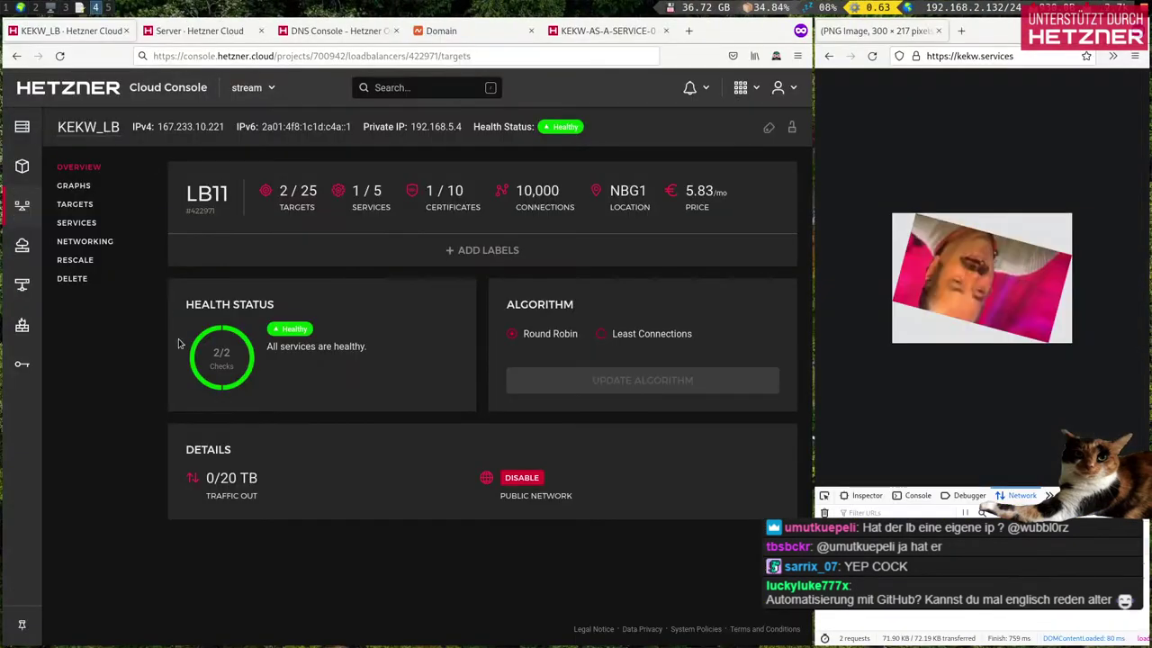
Step: Widen the Hetzner console window and show the kekw.services A and AAAA records in the DNS console
left_click_drag(813, 345, 885, 344)
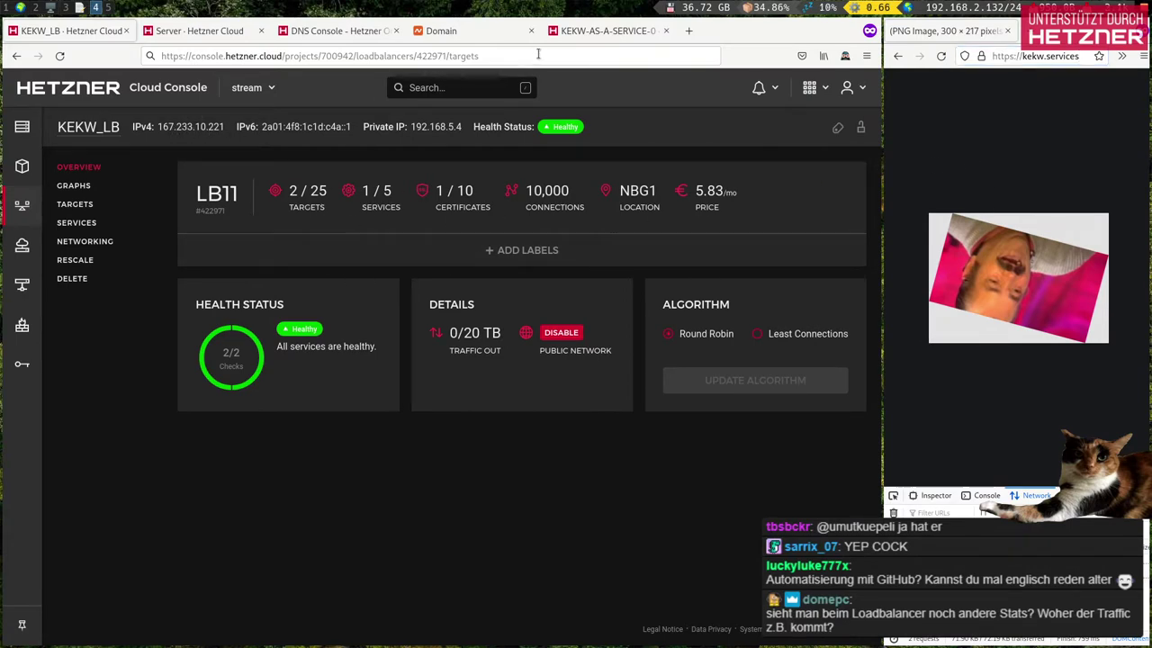
left_click(576, 32)
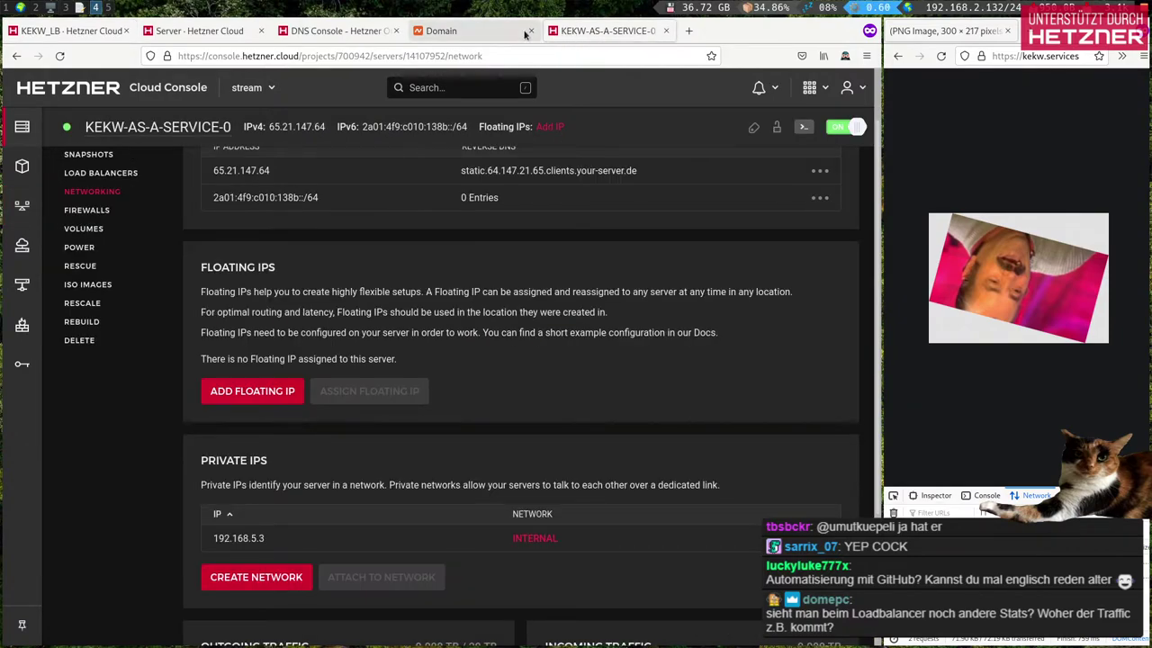
left_click(342, 34)
left_click(239, 32)
left_click(334, 32)
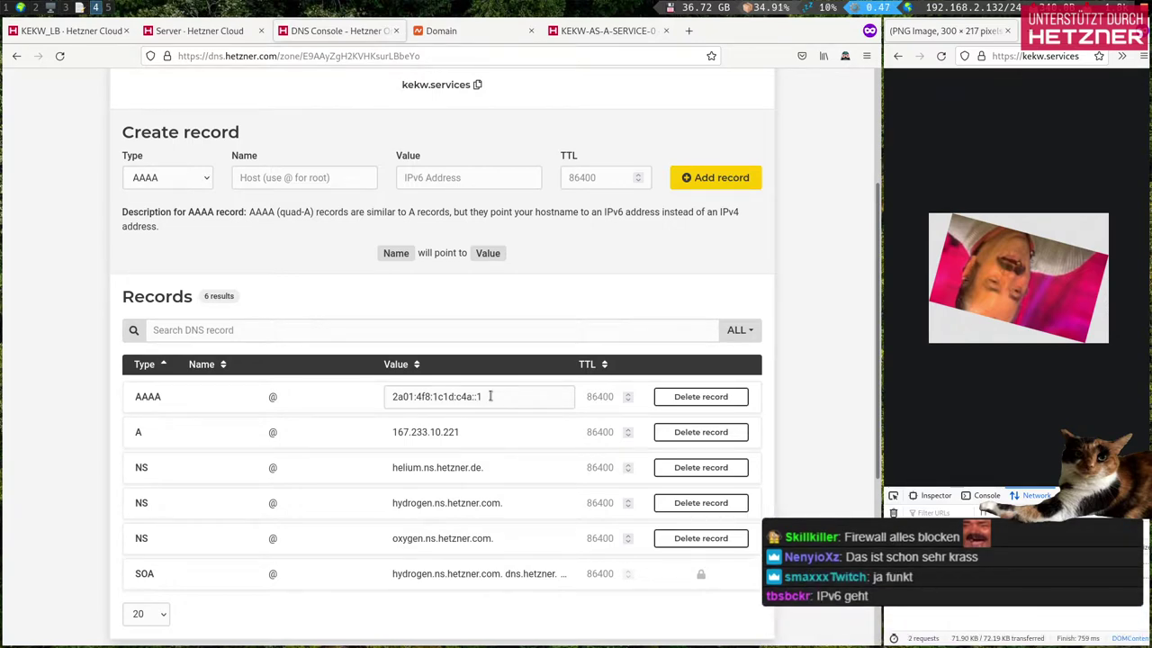
Step: Examine KEKW_LB's public and private networks, and expand the https:443 → 80 service to show its target servers
left_click(60, 33)
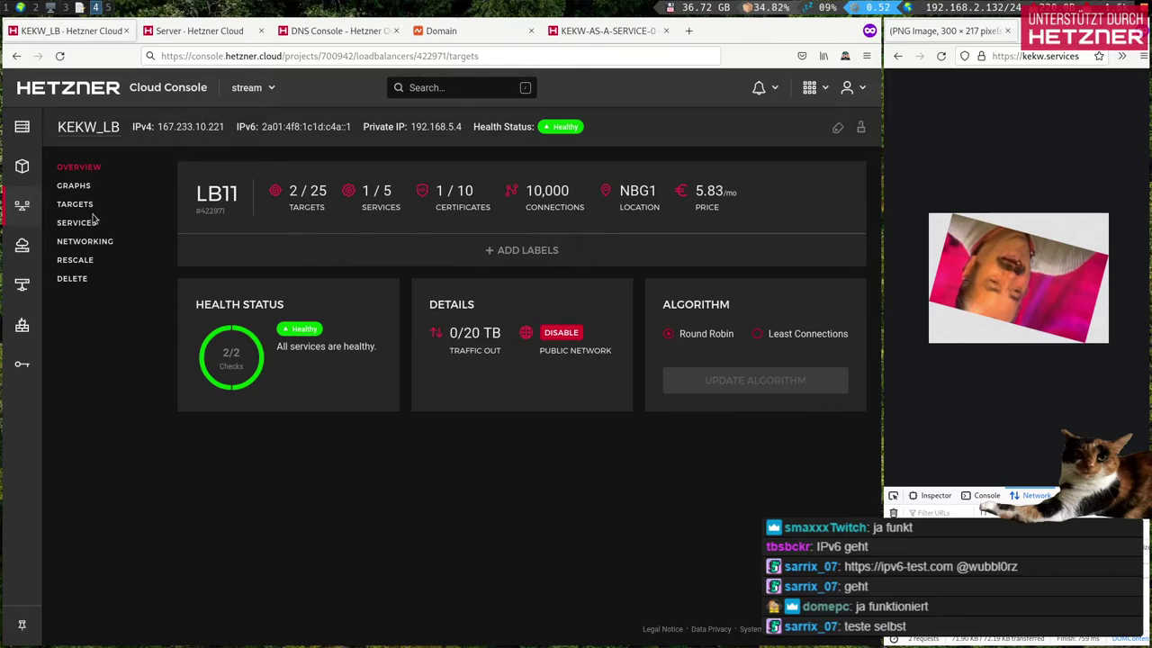
left_click(103, 242)
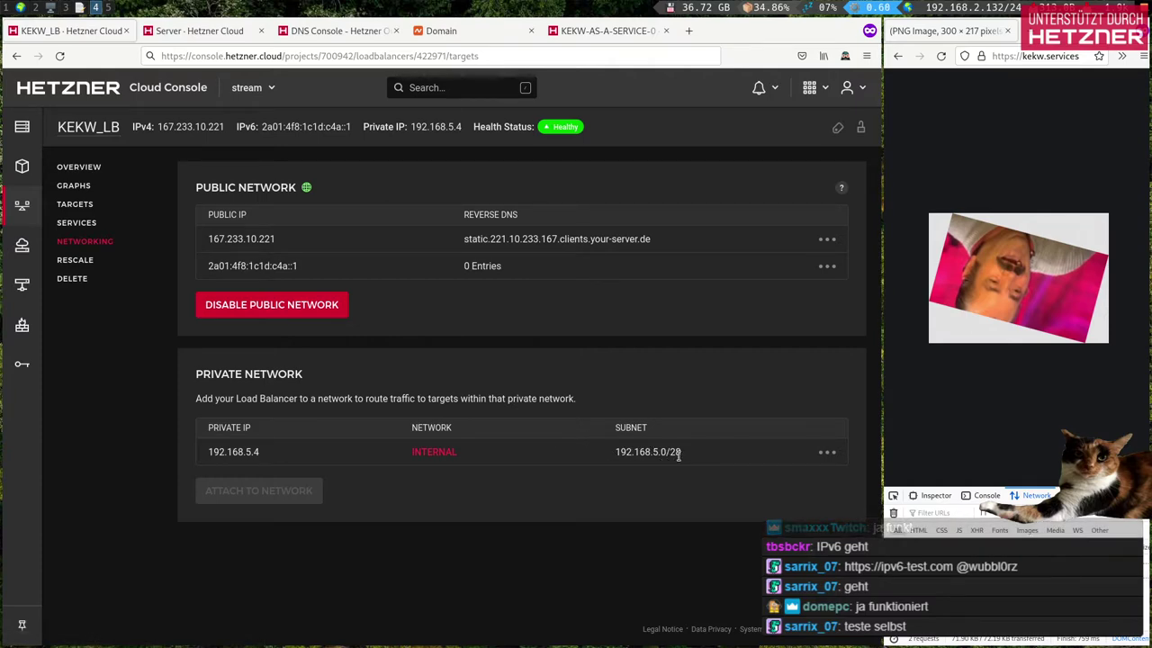
left_click(828, 454)
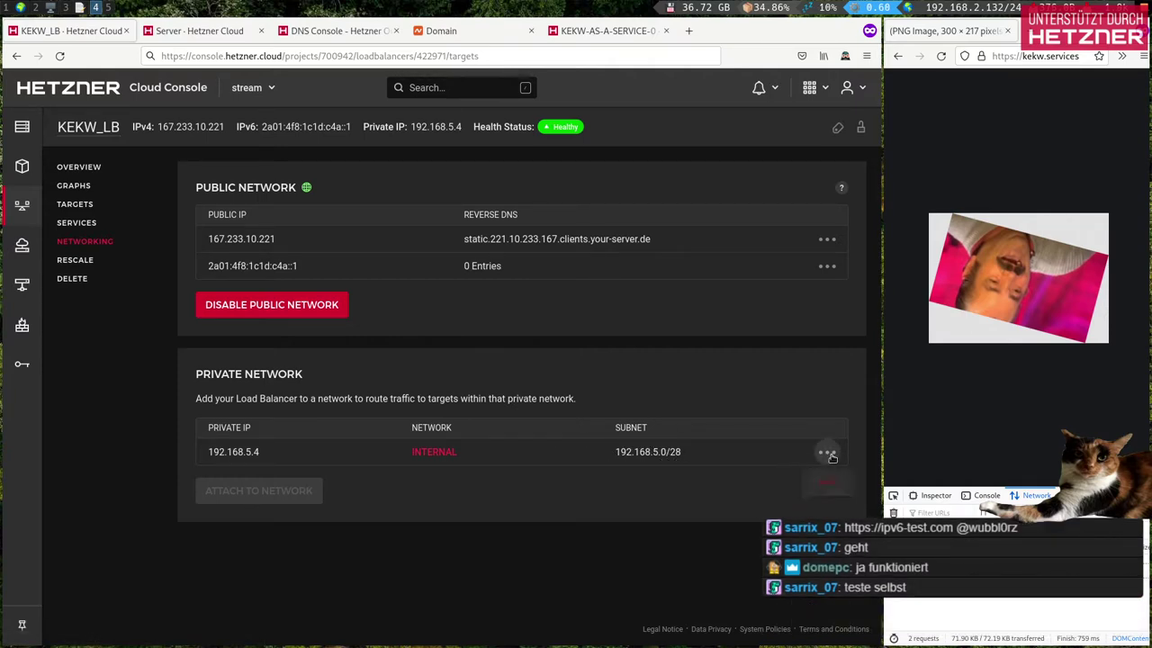
left_click(725, 397)
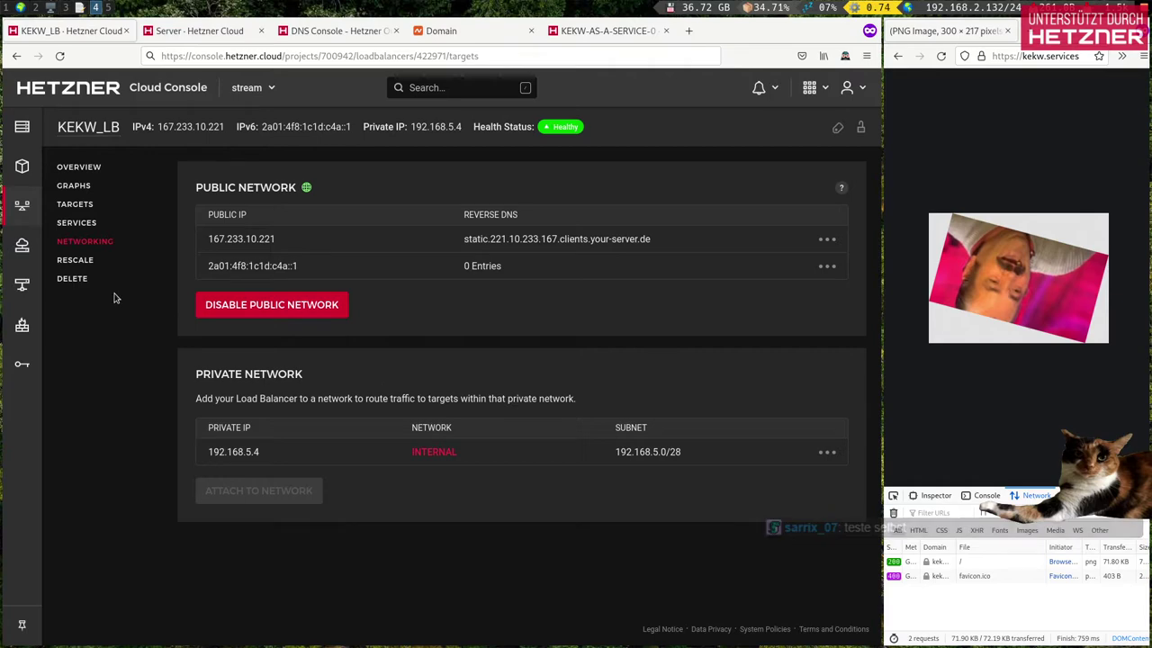
left_click(94, 225)
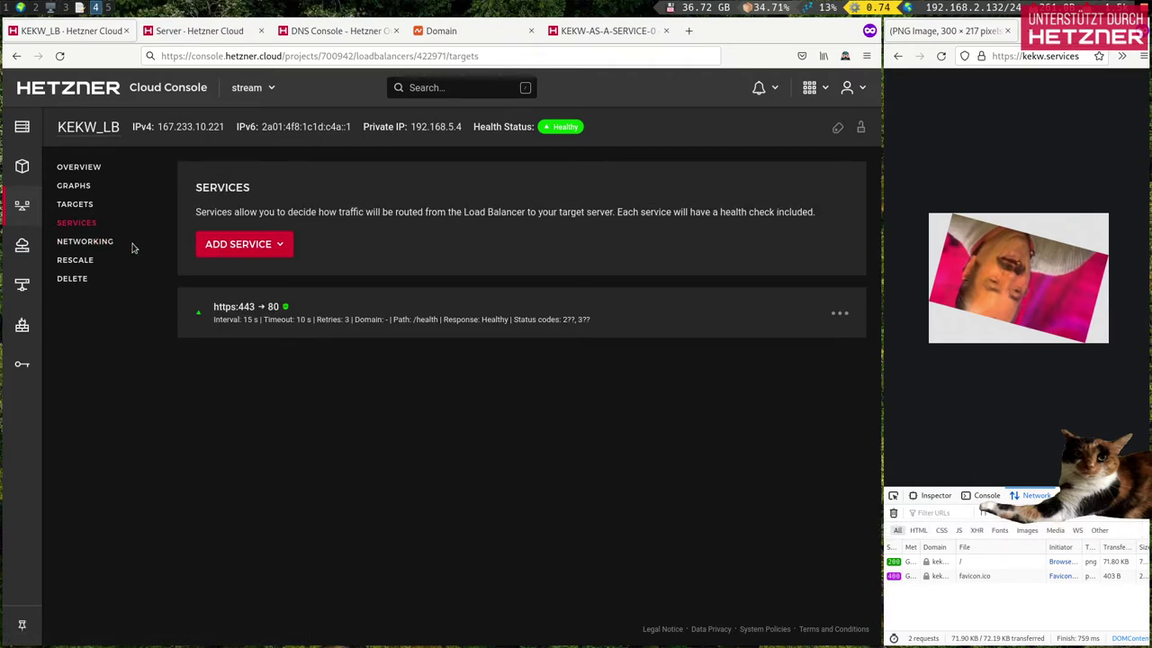
left_click(431, 310)
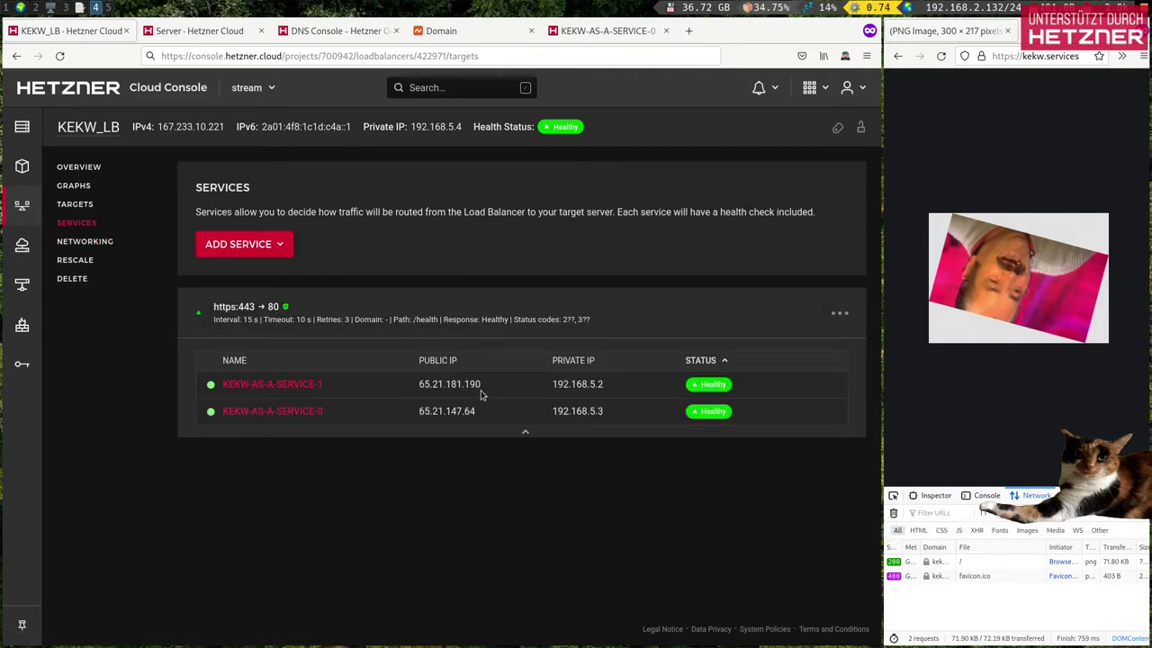
Step: View KEKW_LB's overview and the load balancer list, and close the kekw.services browser window
mouse_move(573, 393)
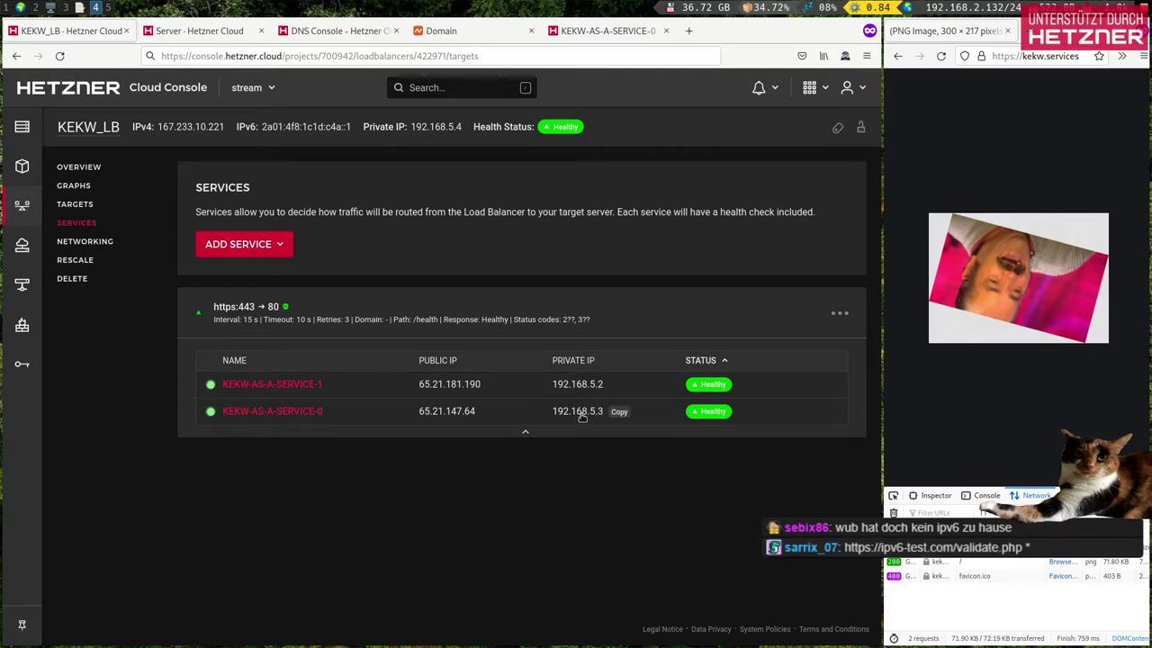
mouse_move(594, 414)
left_click(76, 169)
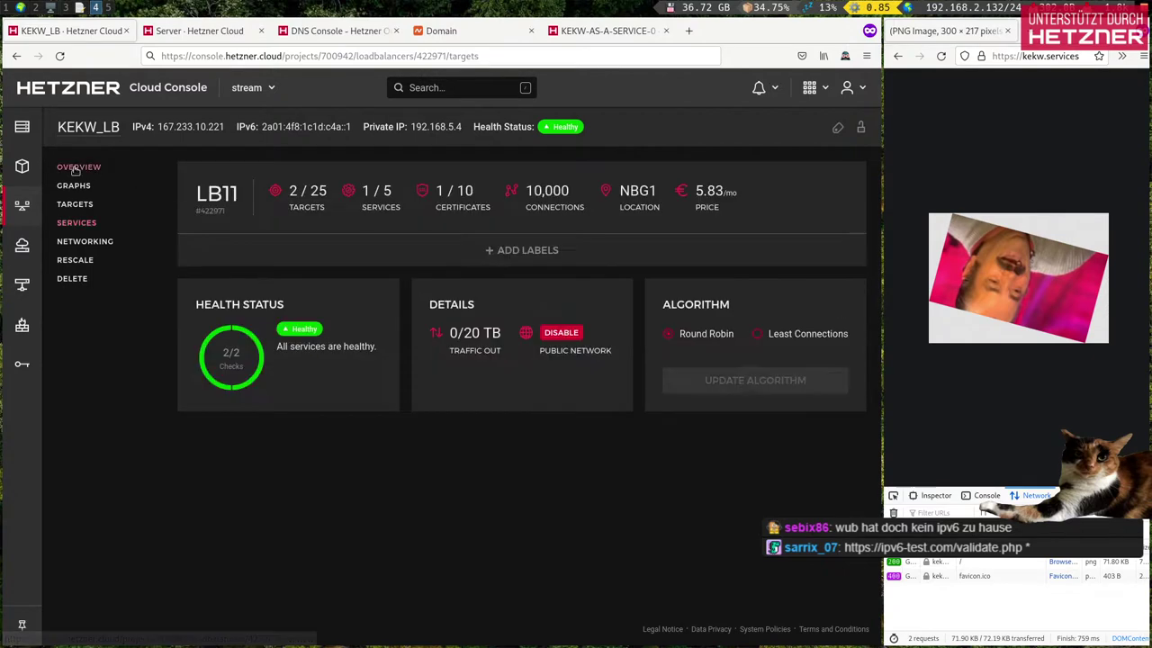
left_click(40, 214)
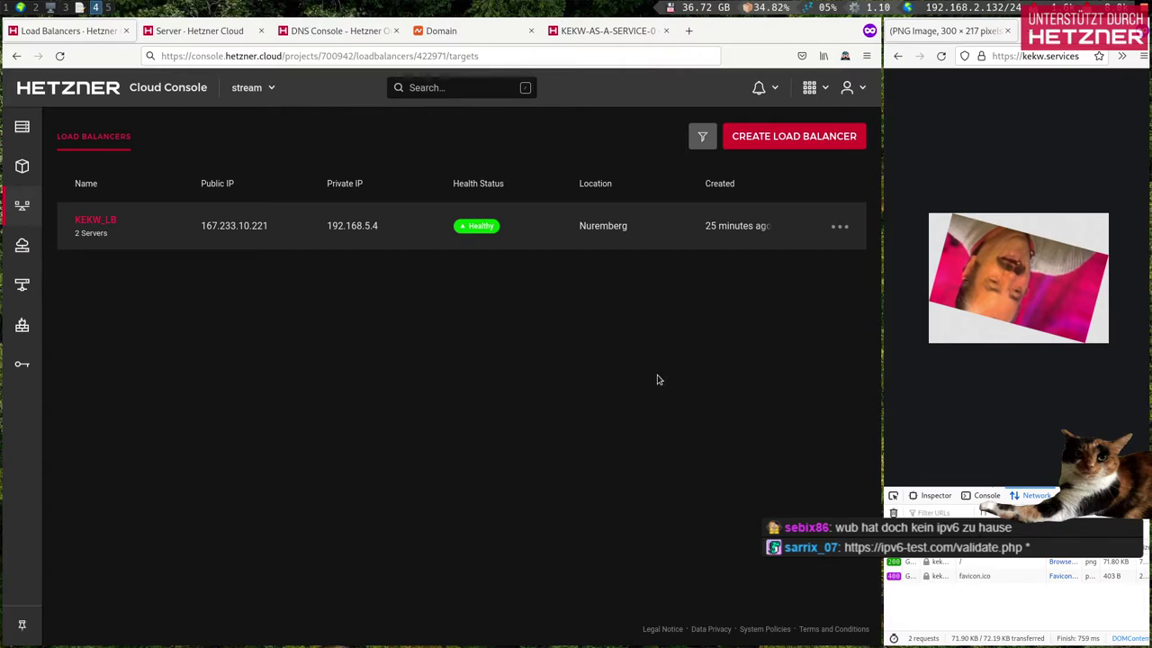
key("ctrl+w")
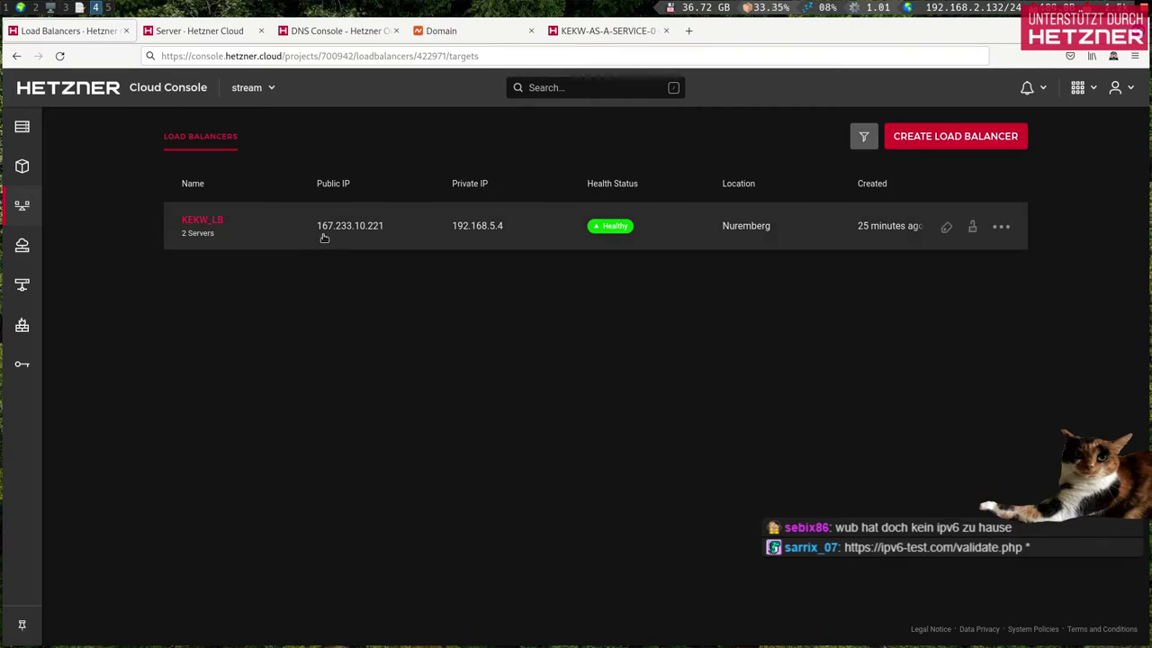
Step: Delete the TESTSRV server, confirming with its server name
mouse_move(18, 167)
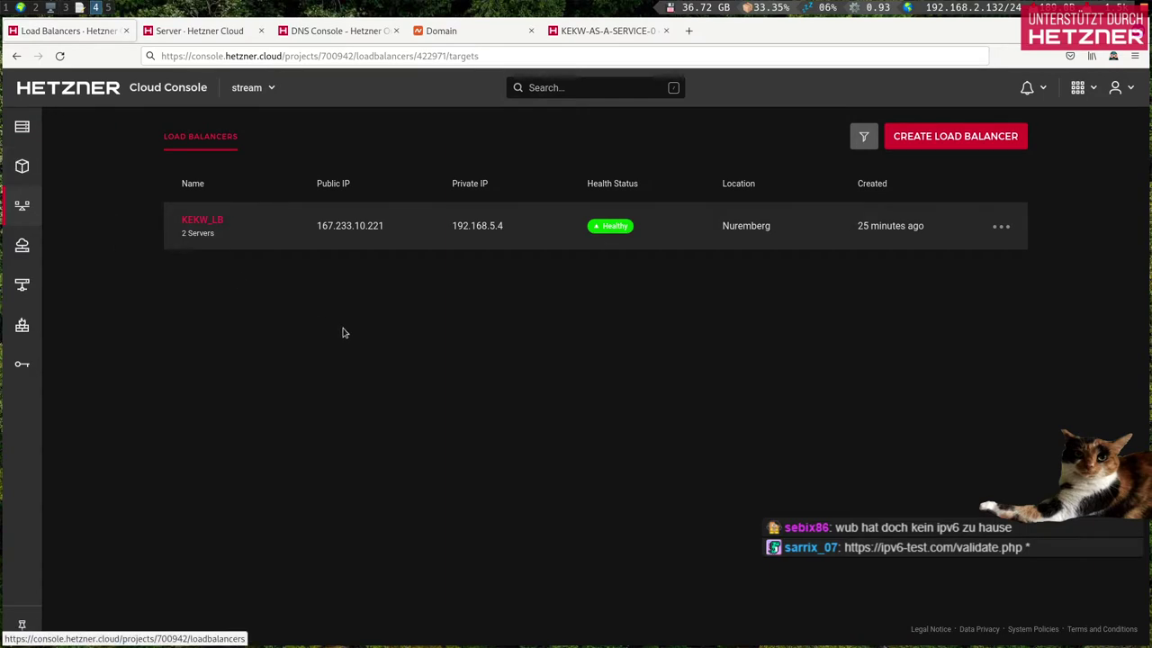
left_click(47, 168)
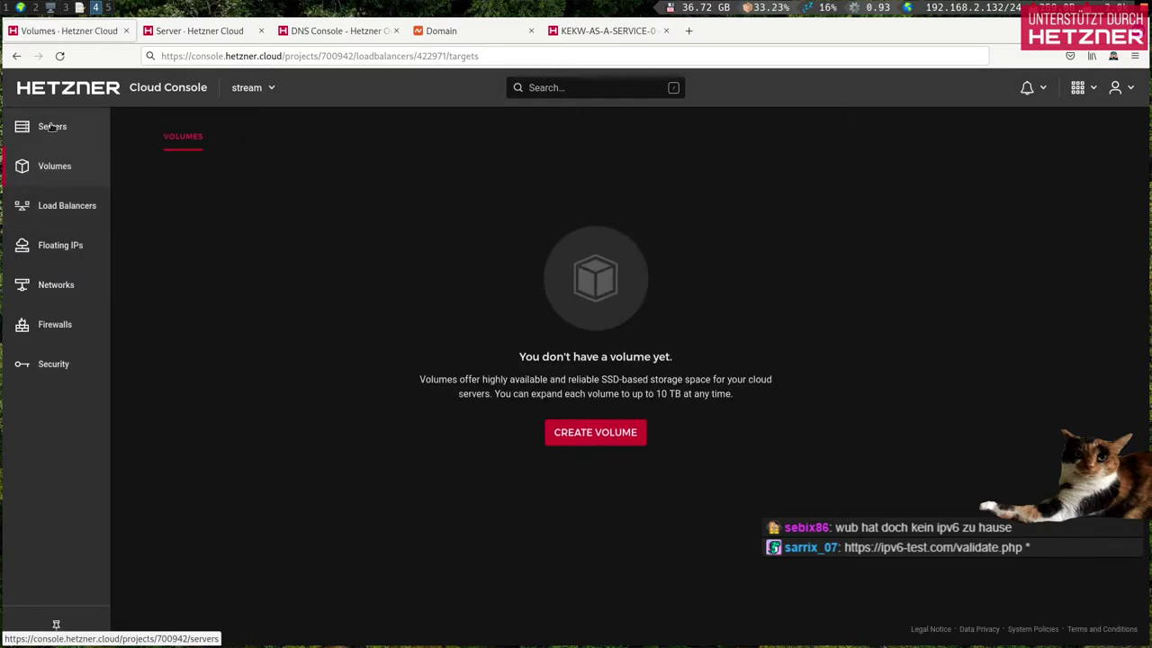
left_click(52, 126)
left_click(1002, 227)
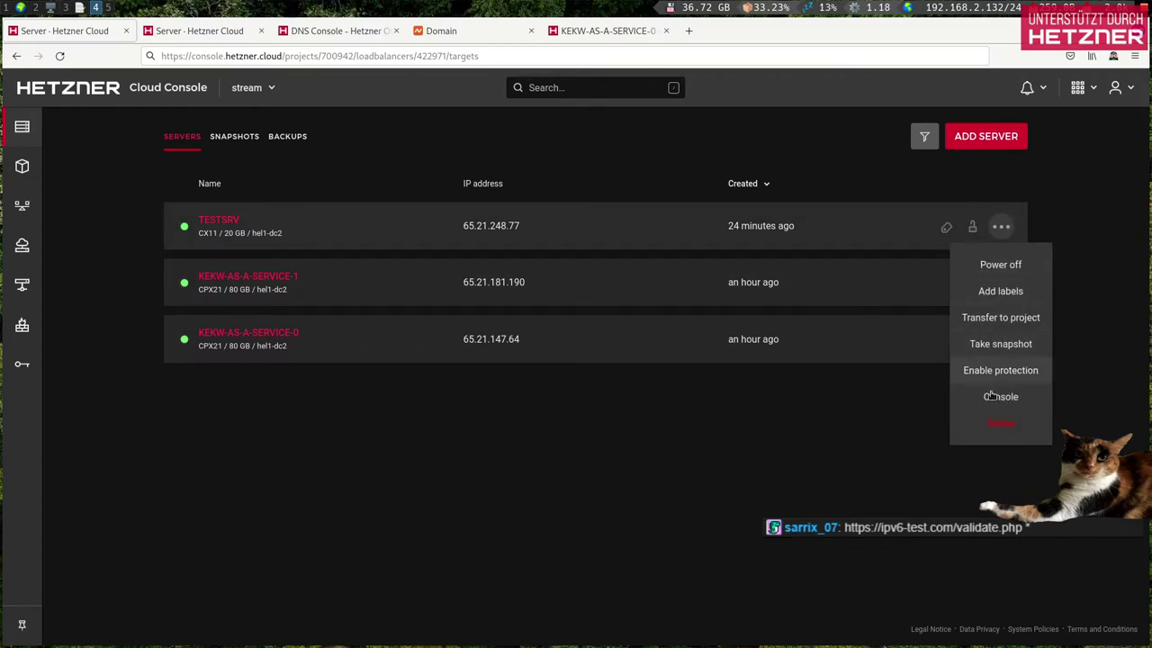
left_click(999, 422)
left_click(571, 369)
left_click(562, 399)
key("ctrl+v")
left_click(673, 454)
Step: Delete the KEKW-AS-A-SERVICE-1 server, confirming with its server name
left_click(1001, 227)
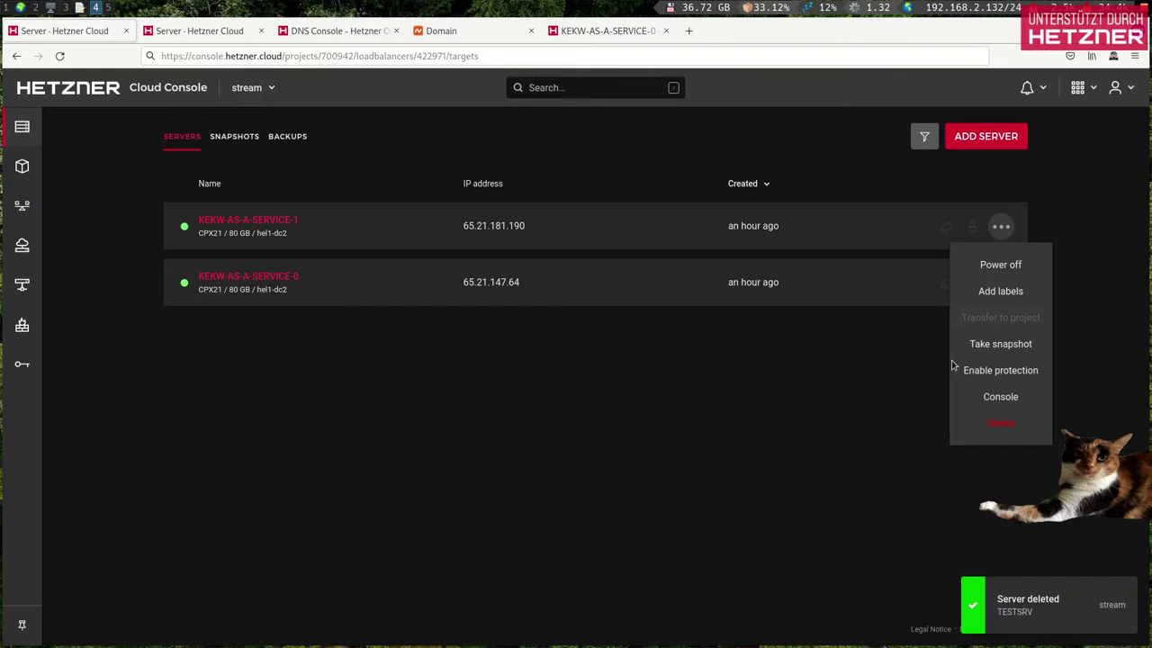
left_click(994, 423)
left_click(583, 370)
left_click(571, 399)
key("ctrl+v")
left_click(666, 456)
Step: Delete the KEKW-AS-A-SERVICE-0 server, confirming with its name, and check KEKW_LB in the load balancer list
left_click(1003, 232)
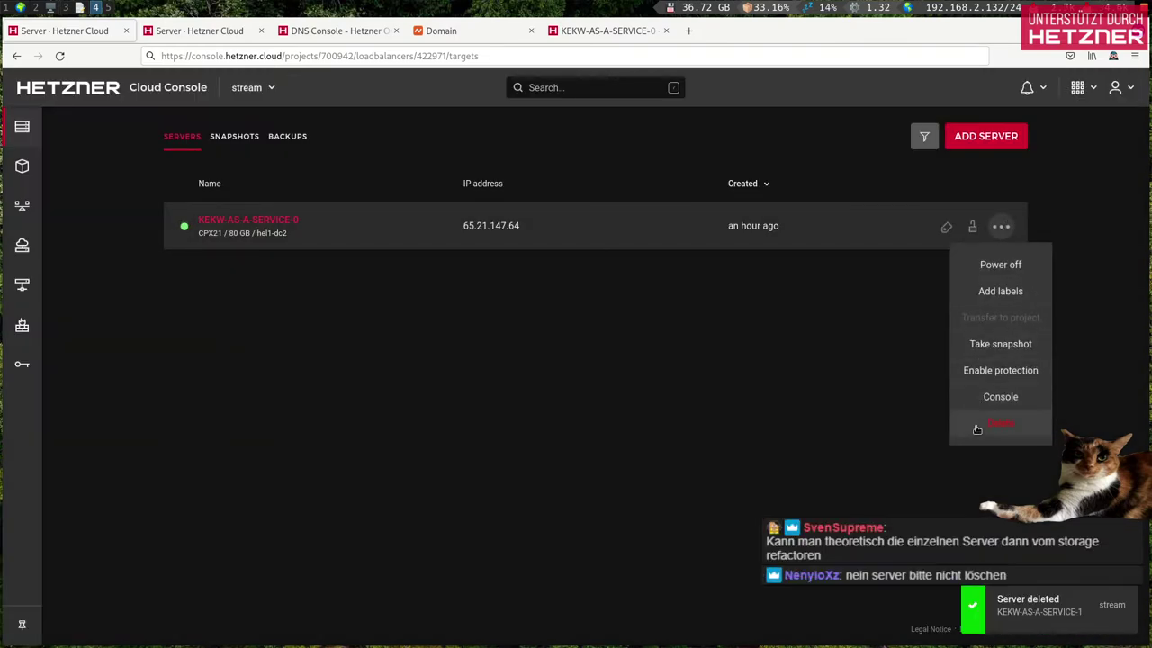
left_click(995, 423)
left_click(615, 371)
left_click(579, 400)
key("ctrl+v")
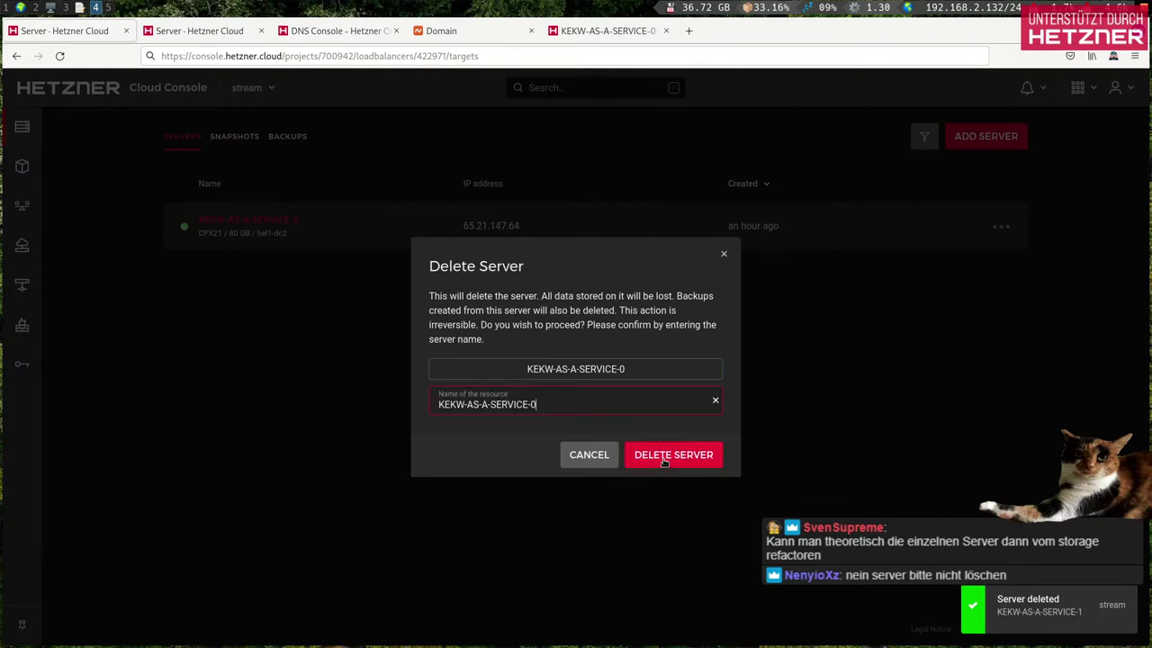
left_click(670, 454)
left_click(27, 169)
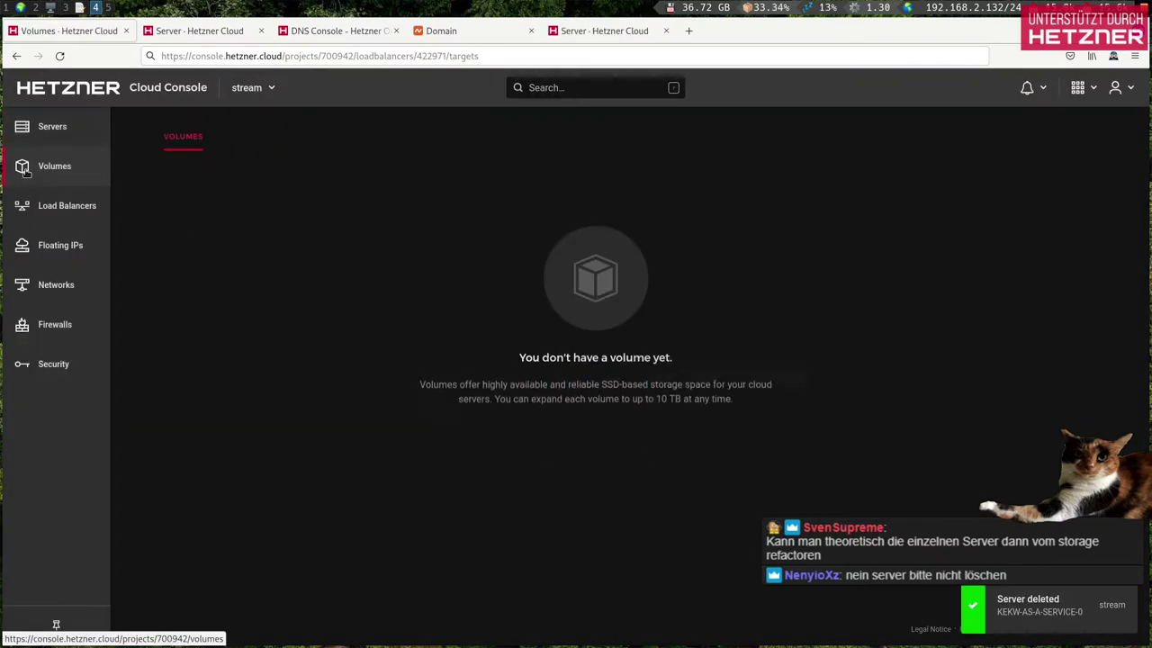
left_click(63, 206)
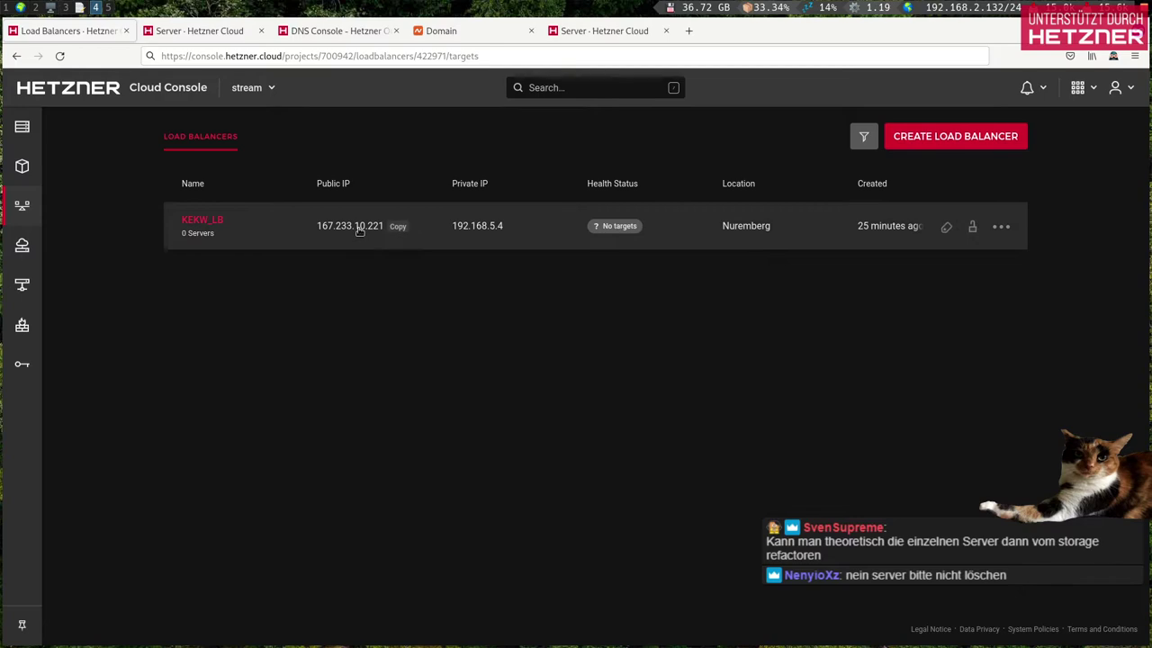
Step: Switch to the terminal, recall the hcloud server-creation loop from the shell history and set its range to {0..3}
key("super+2")
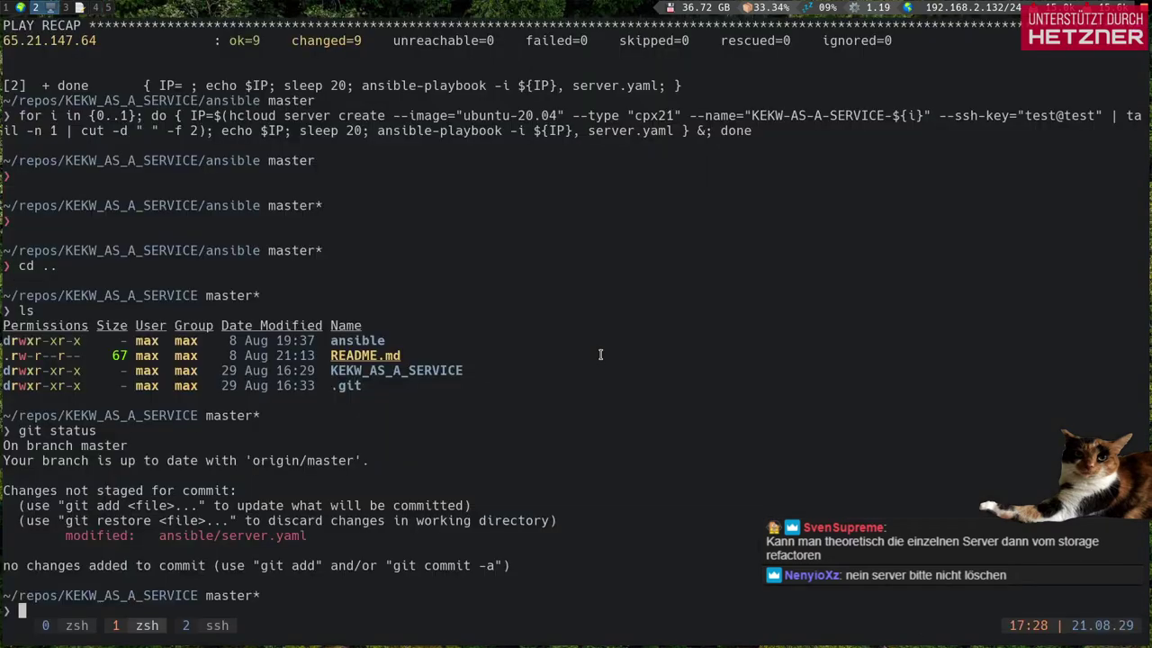
key("ctrl+r")
type("for i")
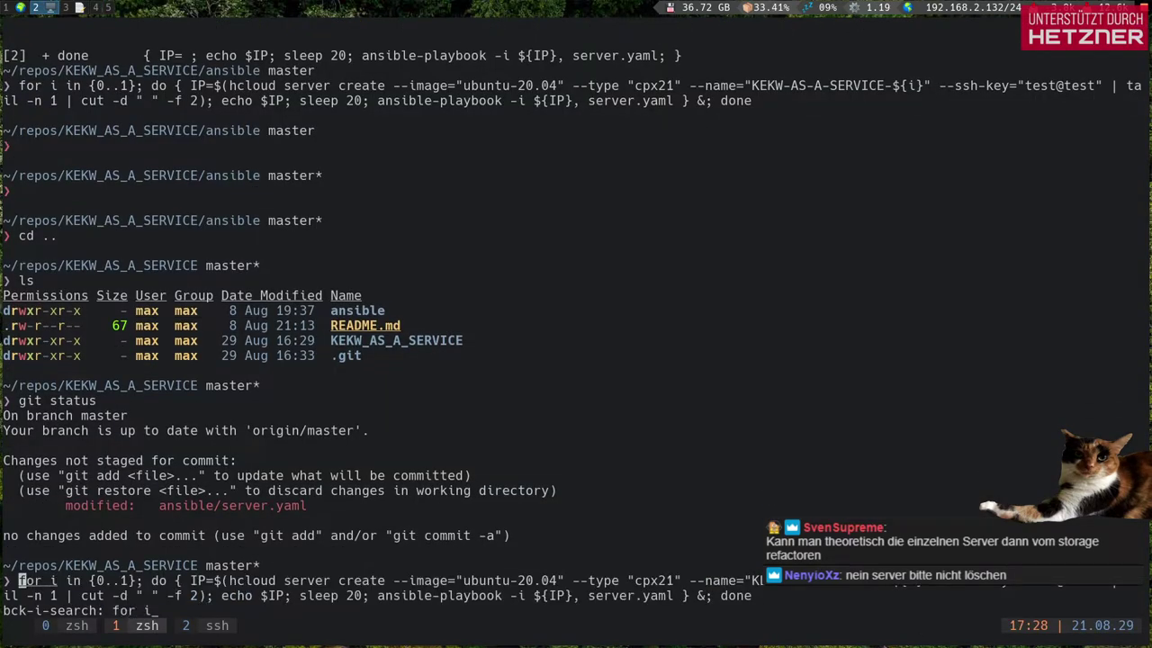
key("ctrl+e")
key("ctrl+a")
key("Right")
key("Right")
key("Right")
key("Right")
key("Right")
key("Right")
key("Right")
key("Right")
key("Right")
key("Right")
key("Right")
key("Right")
key("Right")
key("Delete")
type("3")
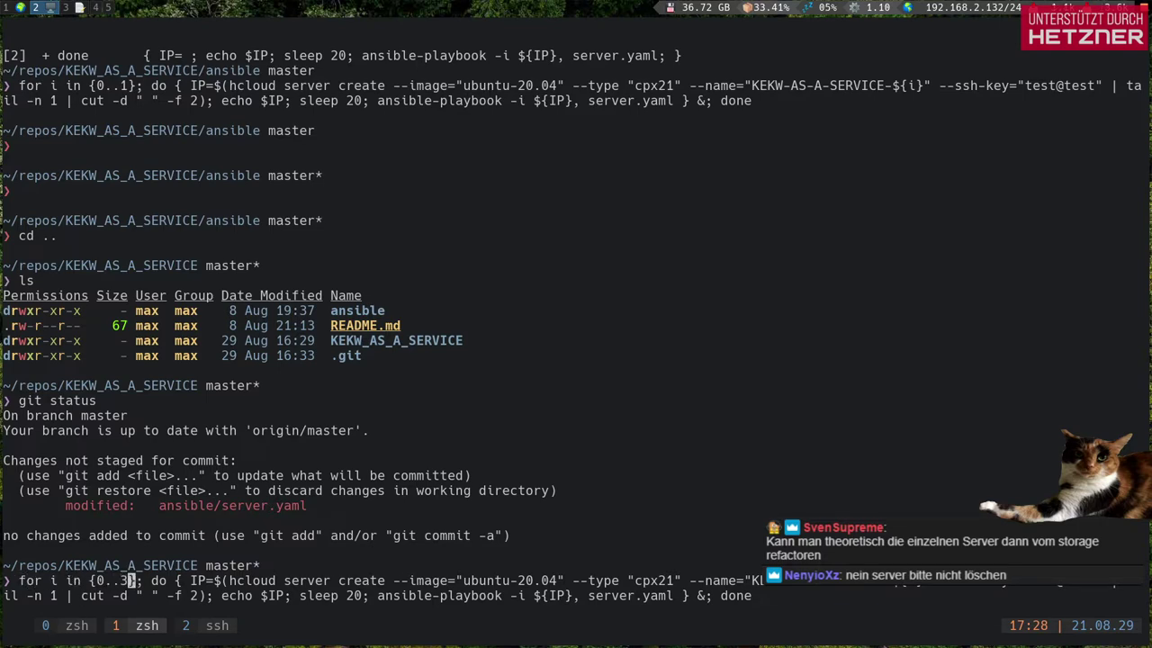
Step: Set the server type in the recalled loop to cx11 and leave the command line
key("Right")
key("Right")
key("Right")
key("Right")
key("Right")
key("Right")
key("Right")
key("Right")
key("Right")
key("Right")
key("Right")
key("Right")
key("Right")
key("Right")
key("Right")
key("Right")
key("Right")
key("Right")
key("Right")
key("Right")
key("Right")
key("Right")
key("Right")
key("Right")
key("Right")
key("Right")
key("Right")
key("Right")
key("Right")
key("Right")
key("Right")
key("Right")
key("Right")
key("Right")
key("Right")
key("Right")
key("Left")
key("Left")
key("Left")
key("Left")
key("Left")
key("Left")
key("Left")
key("Left")
key("Left")
key("Left")
key("Left")
key("Left")
key("Right")
key("Delete")
key("Right")
key("Delete")
type("1")
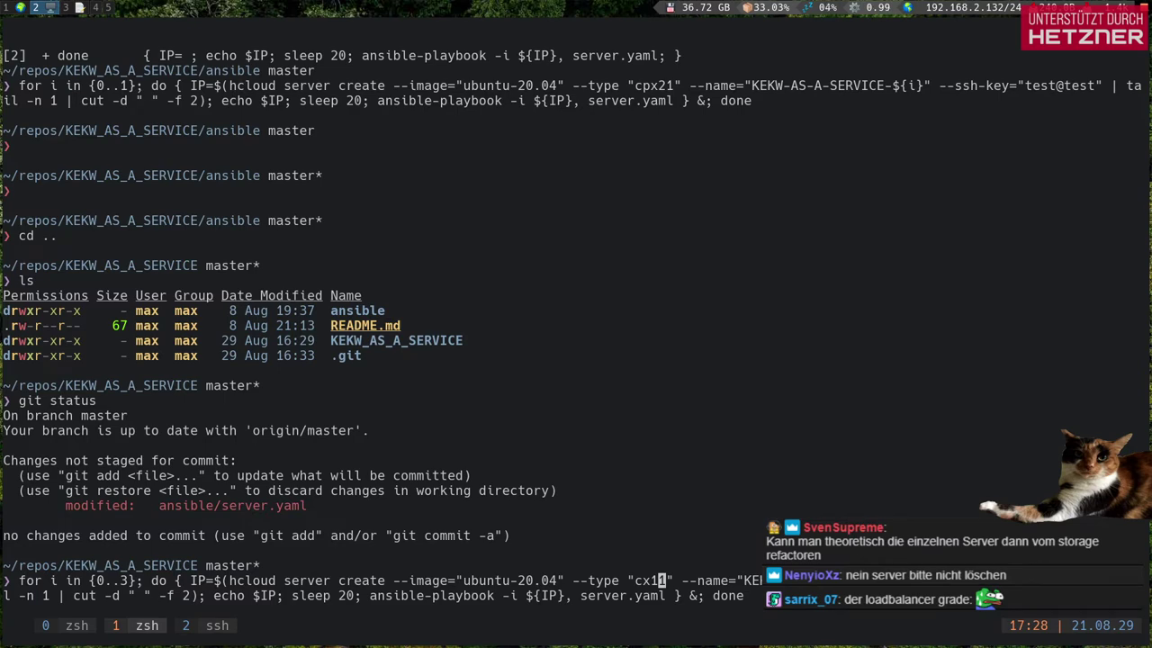
key("Return")
Step: Recall the cpx21 hcloud server-creation loop from the shell history and set its range to {0..3}
key("ctrl+r")
type("for")
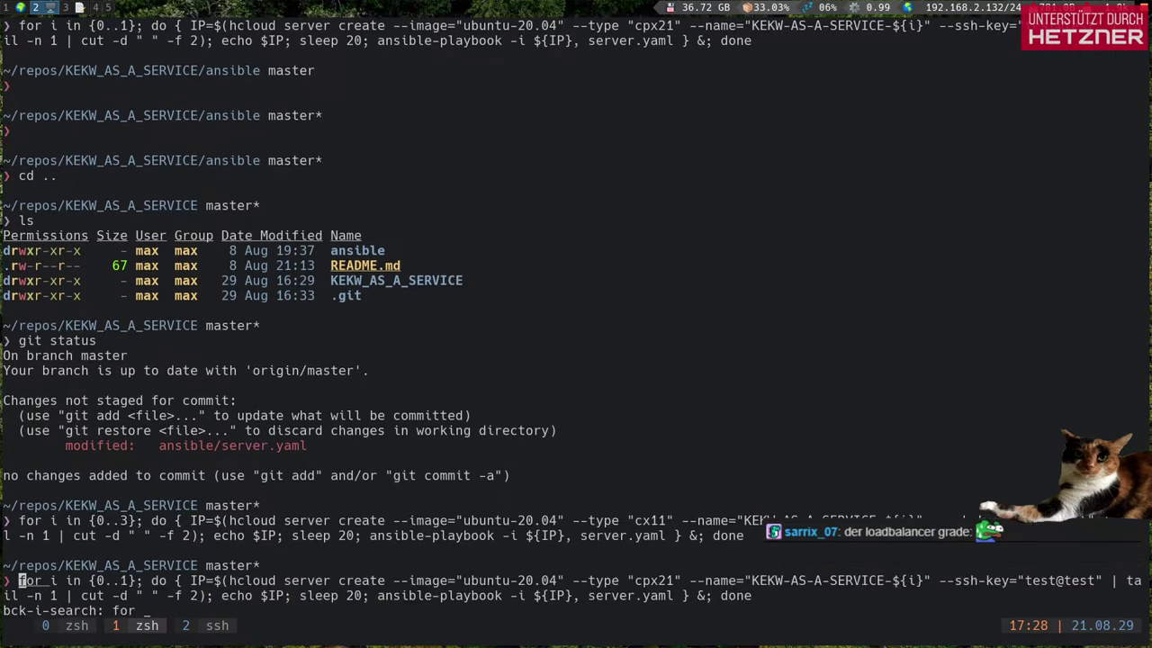
key("ctrl+Right")
key("ctrl+Right")
key("ctrl+Right")
key("ctrl+Right")
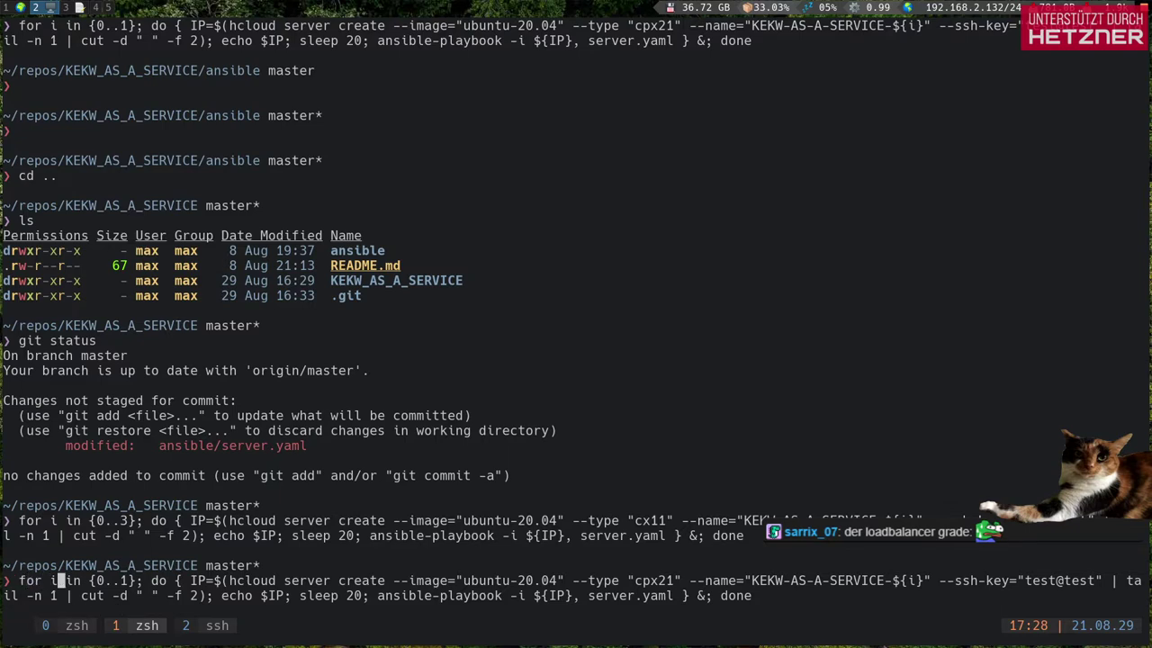
key("BackSpace")
type("3")
Step: Add the option --network="INTERNAL" right after hcloud server create in the recalled loop
left_click(756, 596)
key("Left")
key("Left")
key("Left")
key("Left")
key("Left")
key("Left")
key("Left")
key("Left")
key("Left")
key("Left")
key("Left")
key("Left")
key("Left")
key("Left")
key("Left")
key("Left")
key("Left")
key("Left")
key("Left")
key("Left")
key("Left")
key("Left")
key("Left")
key("Left")
key("Left")
key("Home")
key("Right")
key("Right")
key("Right")
key("Right")
key("Right")
key("Right")
key("Right")
key("Right")
key("Right")
key("Right")
key("Right")
key("Right")
key("Right")
key("Right")
key("Right")
key("Right")
key("Right")
key("Right")
key("Right")
key("Right")
key("Right")
key("Right")
key("Right")
key("Right")
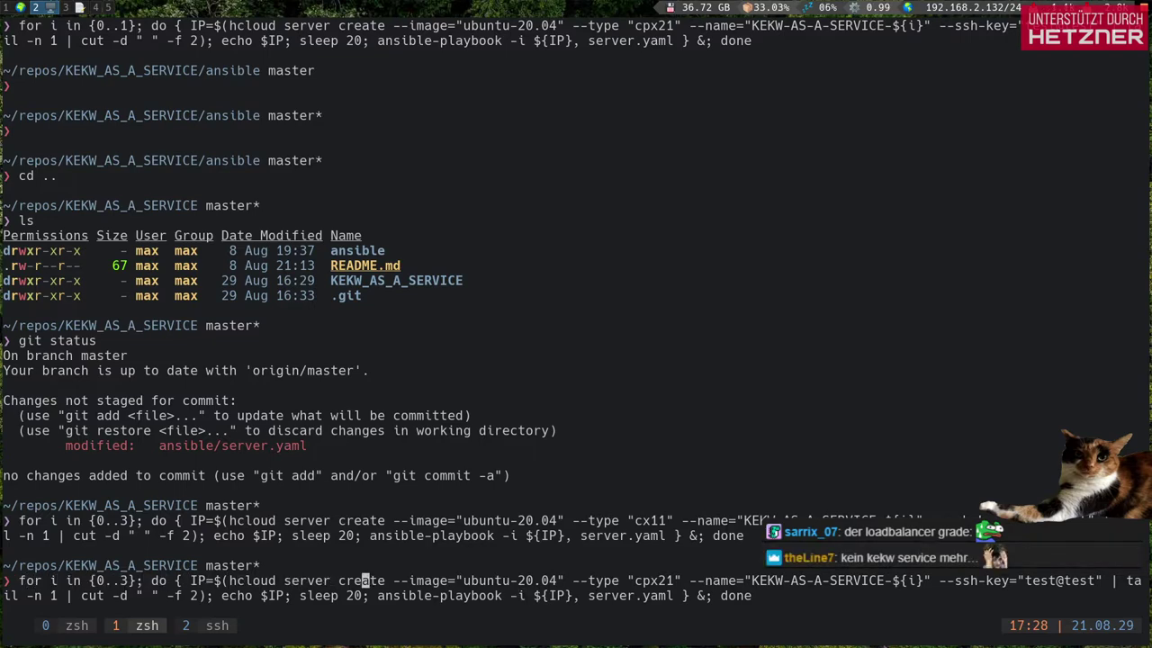
key("Right")
type("--network=\"")
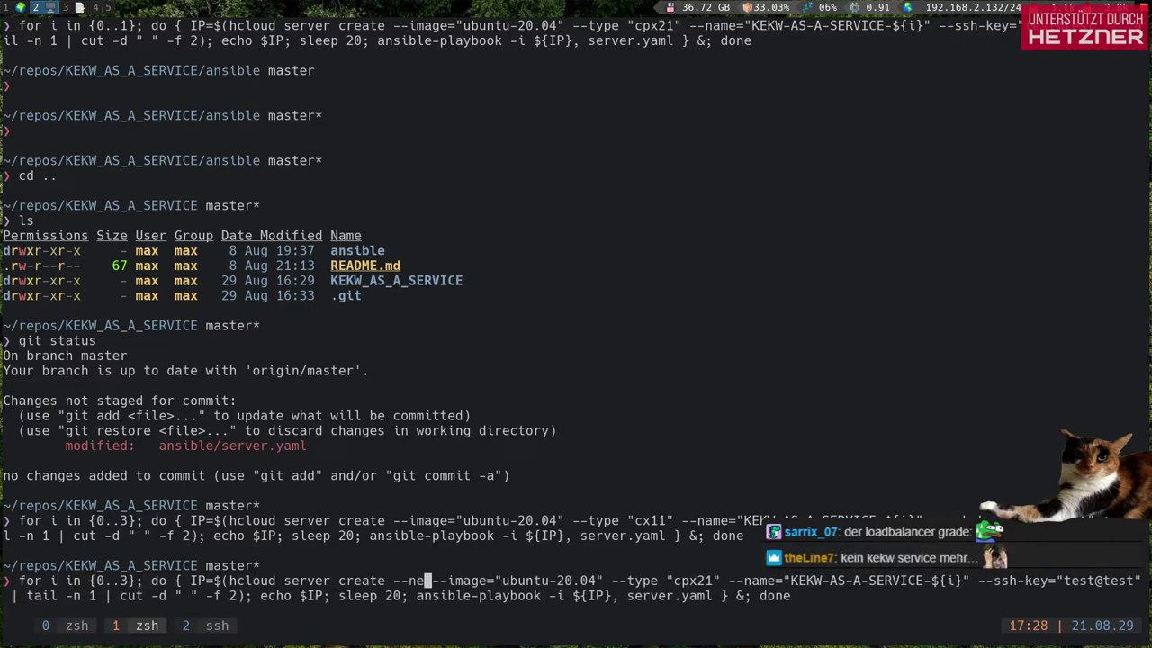
type("\"")
key("Left")
key("super+1")
key("super+2")
type("INTERNAL")
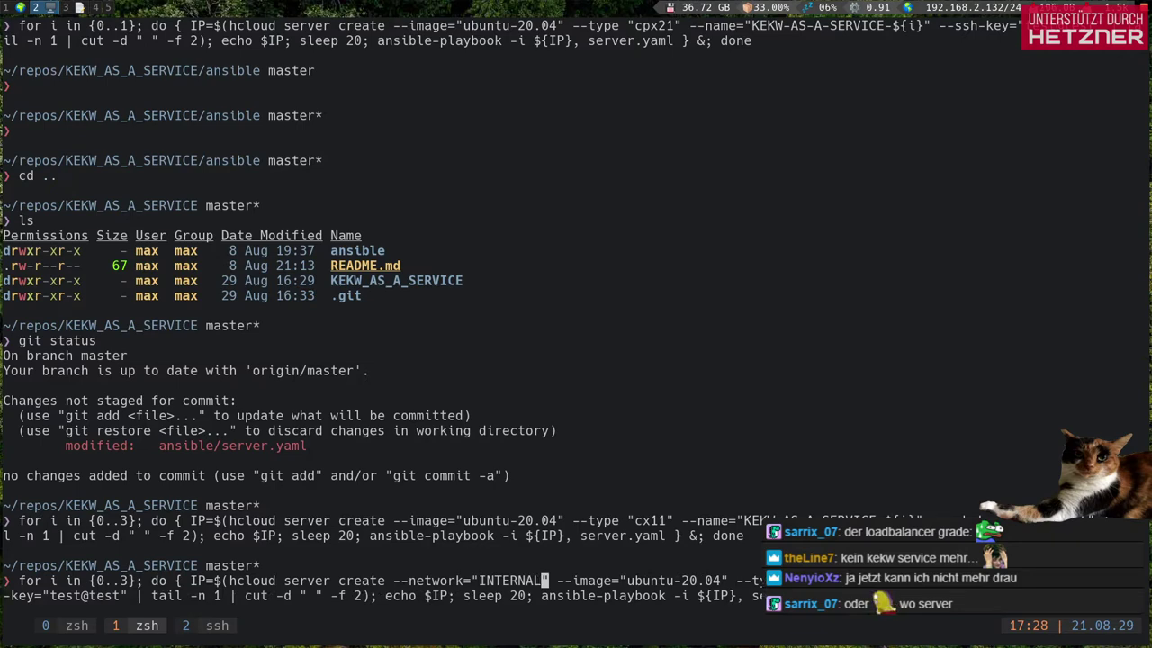
key("End")
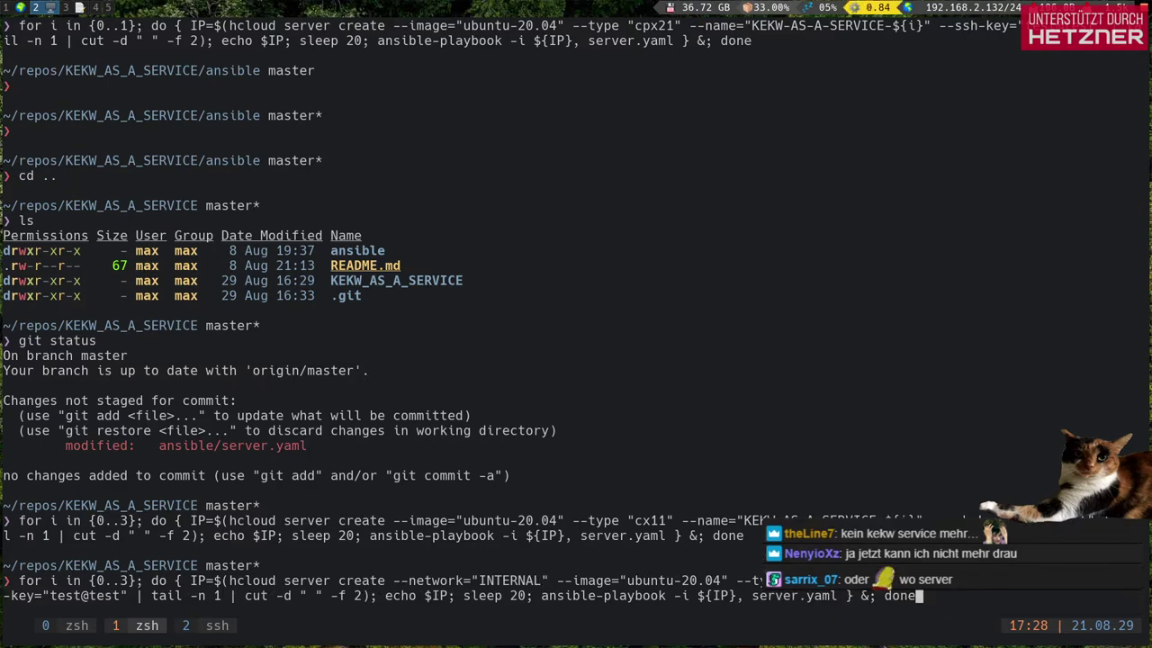
Step: Switch to the browser, search the web for "hcloud server create" in a new tab and open the Hetzner Cloud CLI tutorial
key("super+1")
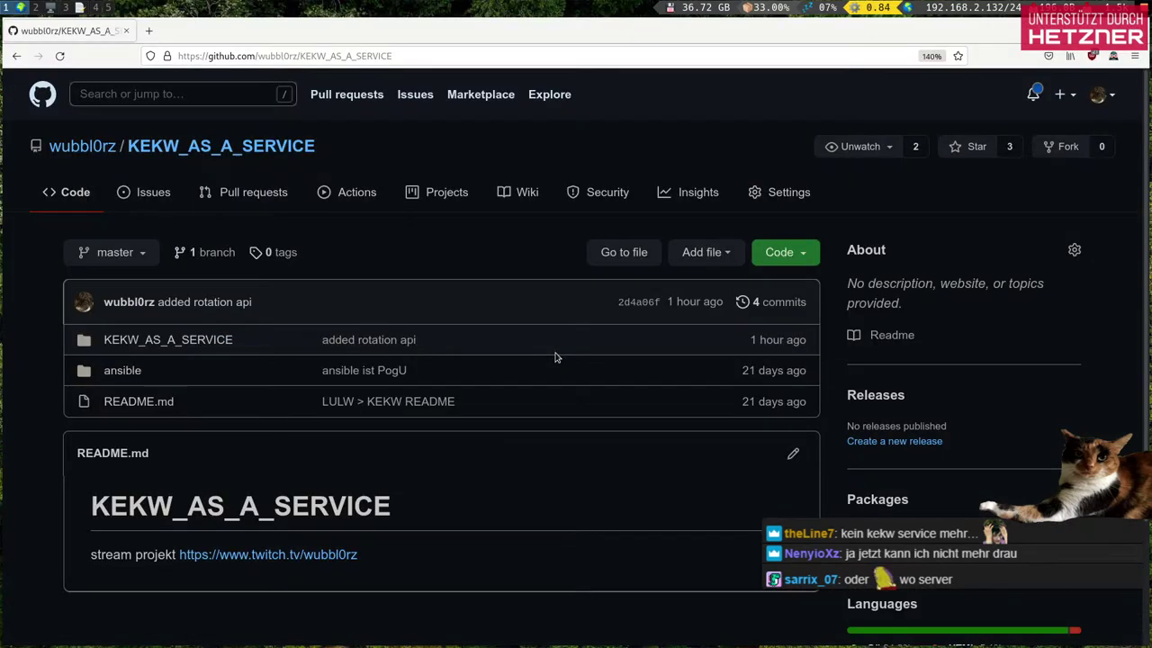
key("ctrl+t")
type("hcloud server create")
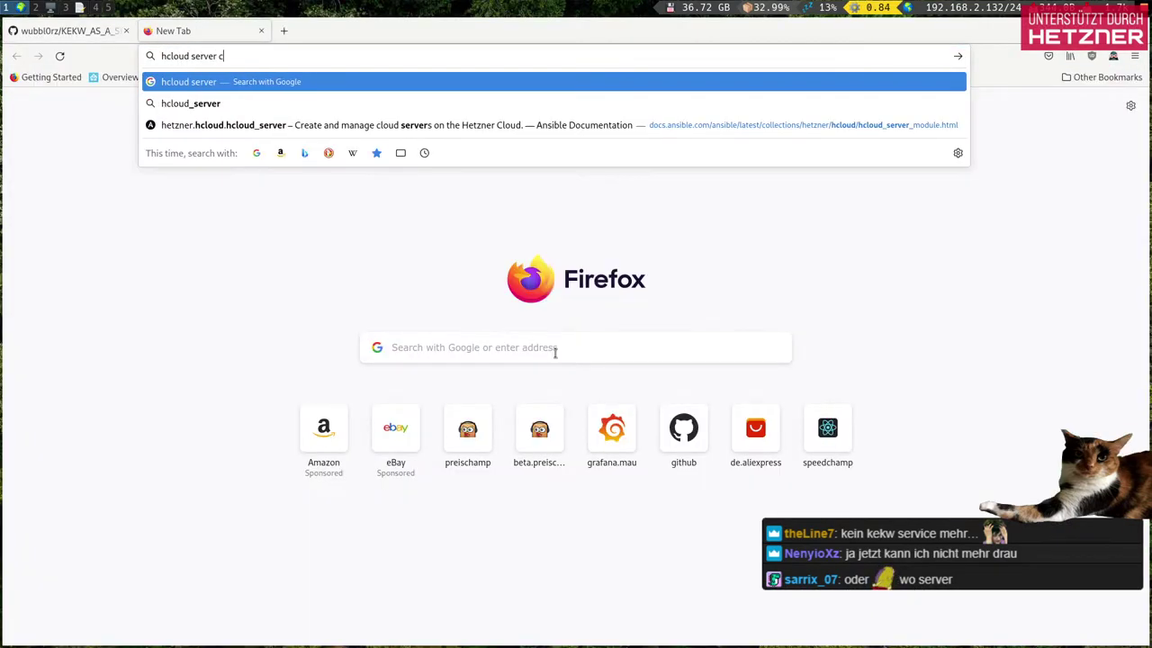
key("Return")
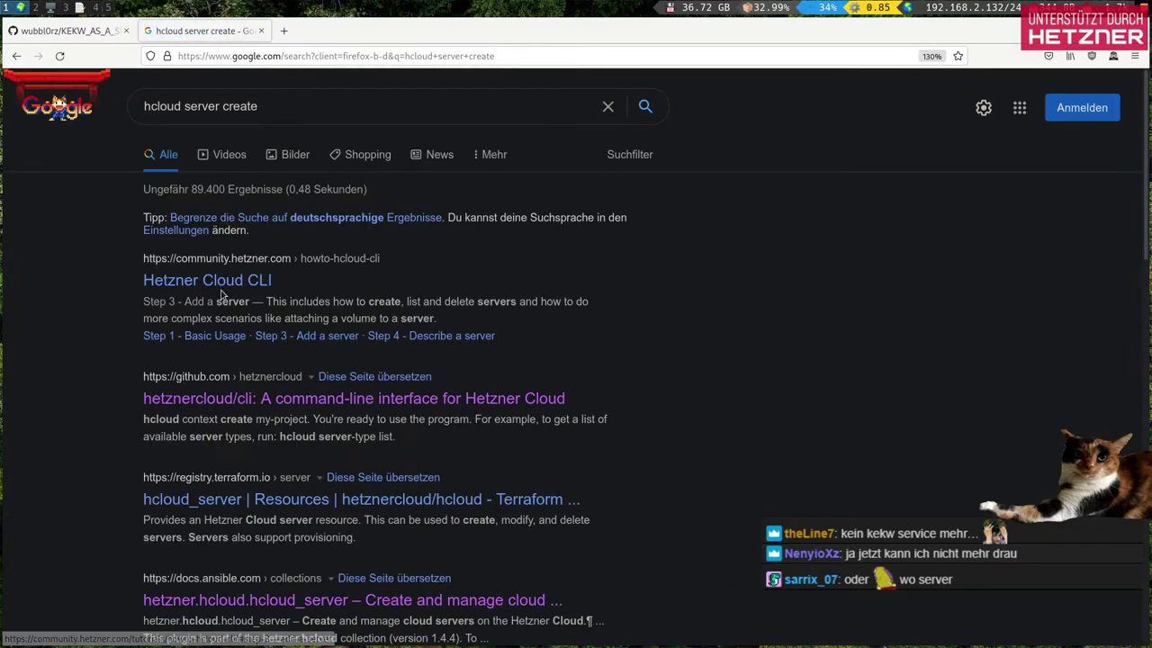
left_click(228, 282)
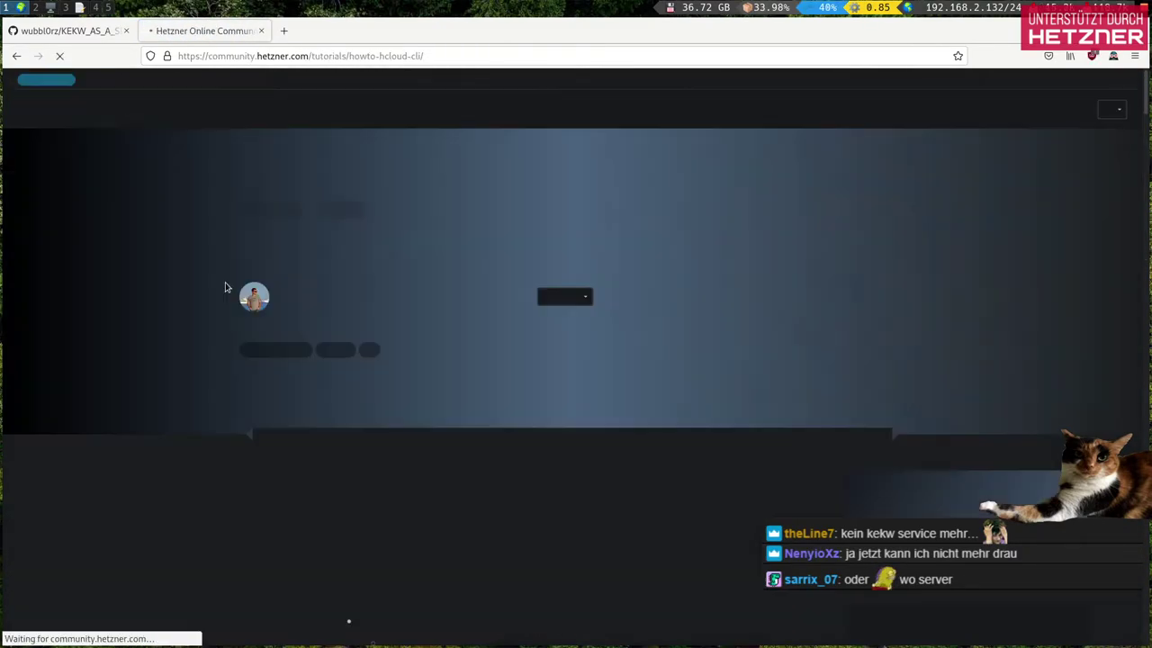
scroll(208, 297, "down", 5)
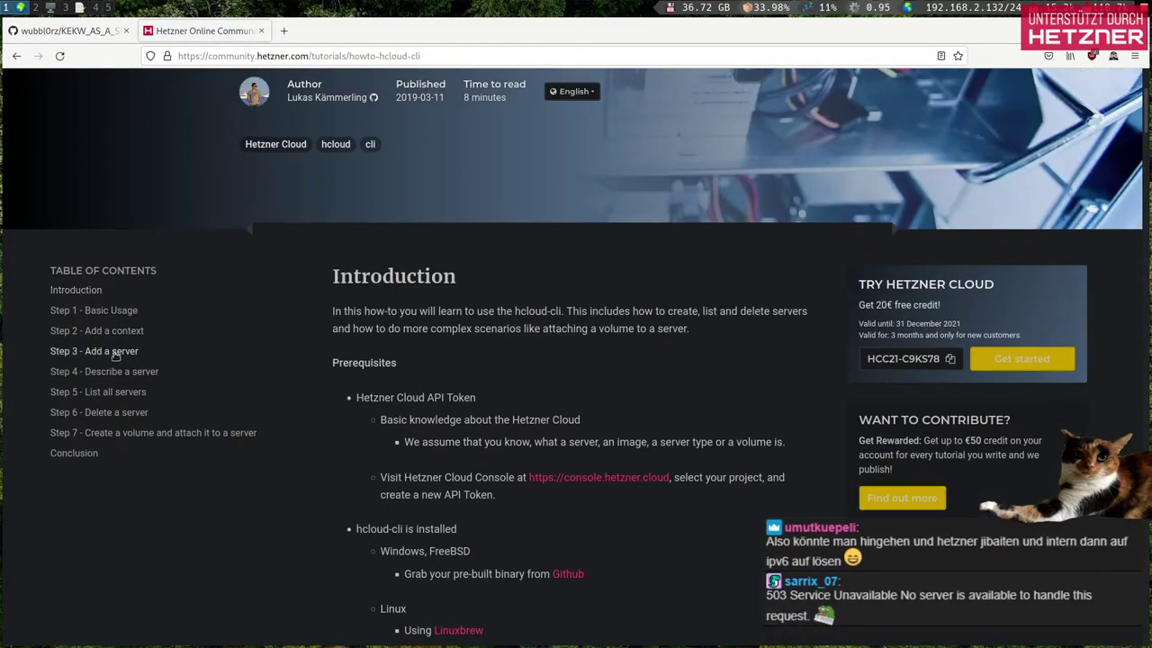
Step: Examine the tutorial's server-creation section and search the page for a network option
key("ctrl+f")
scroll(328, 349, "up", 3)
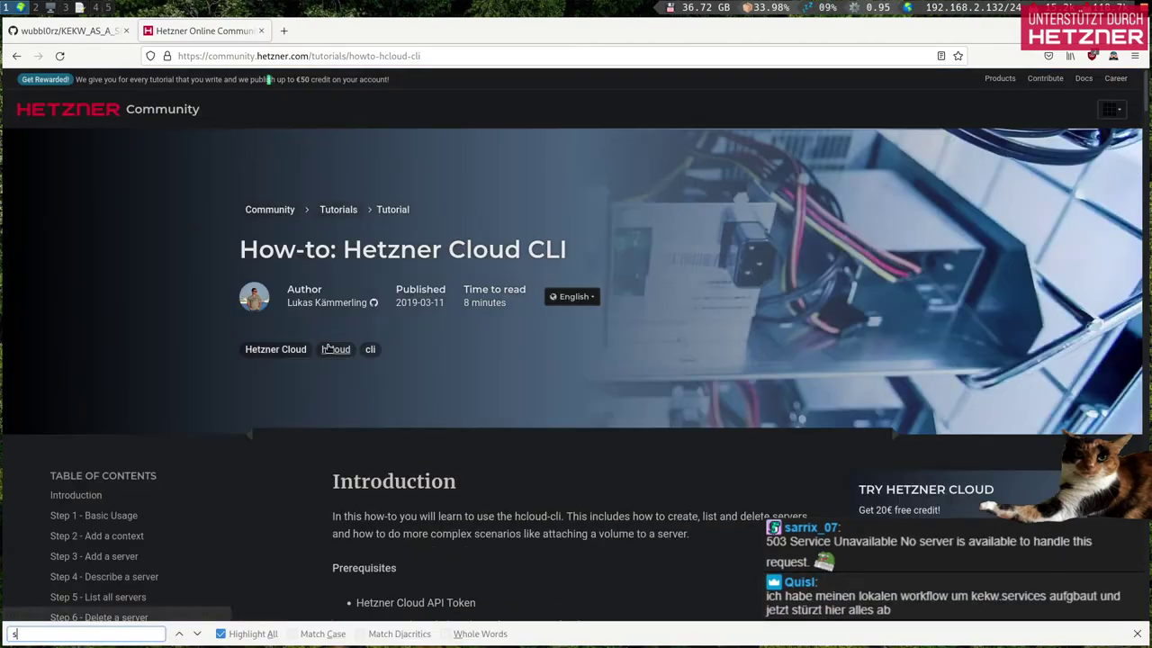
type("server")
left_click(126, 555)
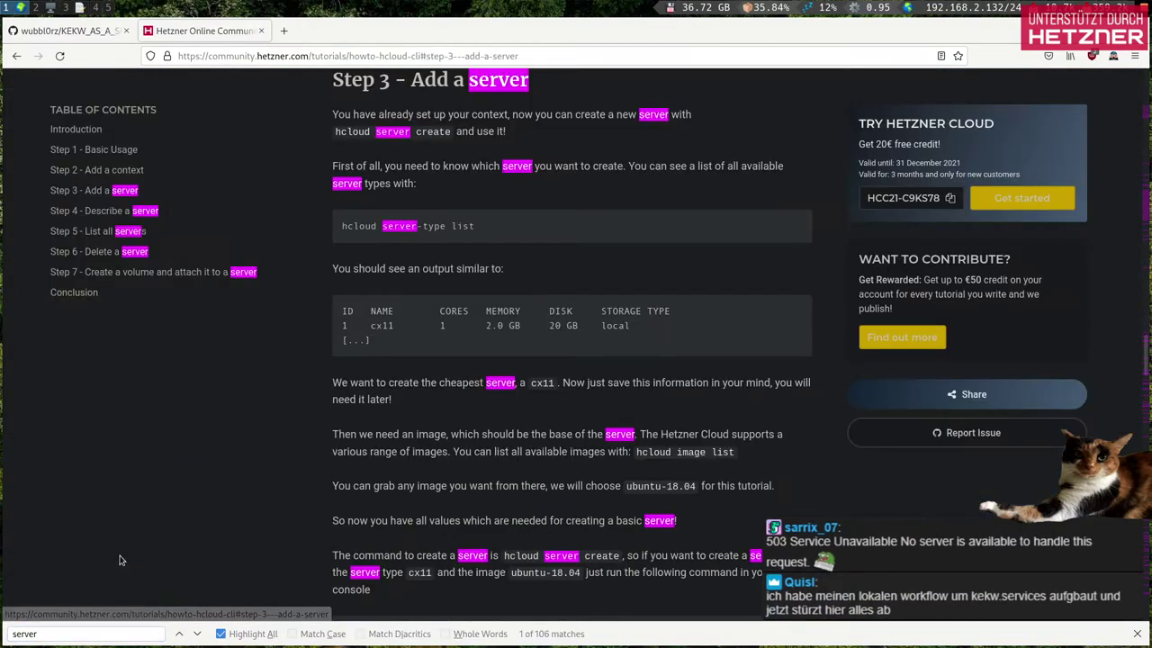
key("ctrl+f")
type("create")
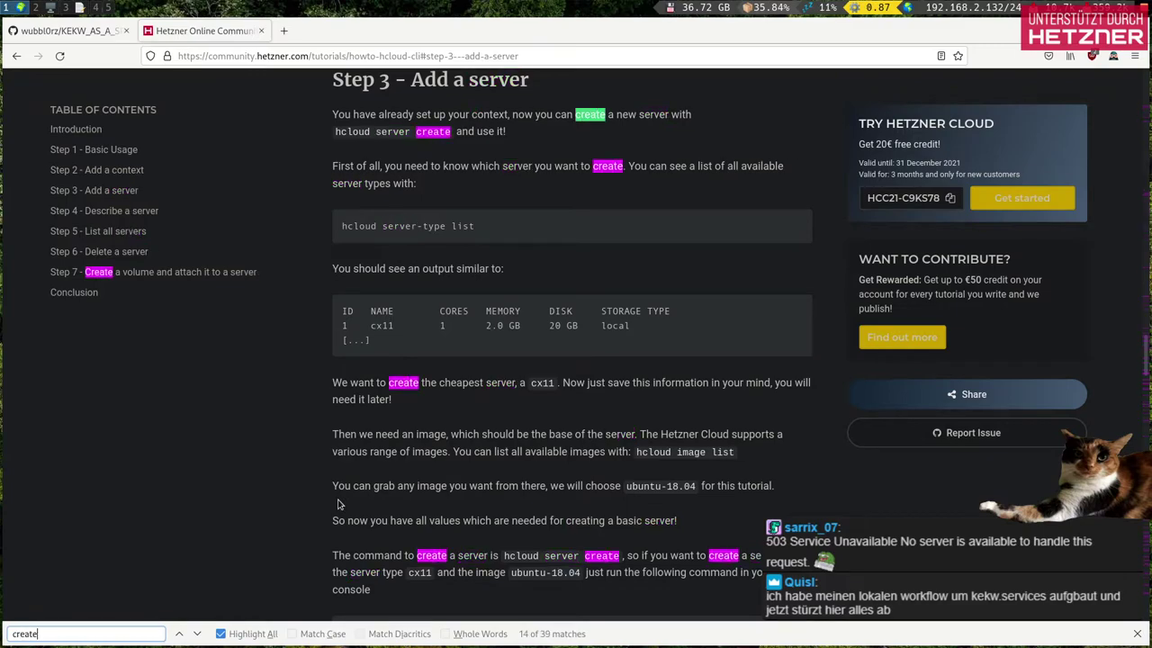
scroll(324, 484, "down", 15)
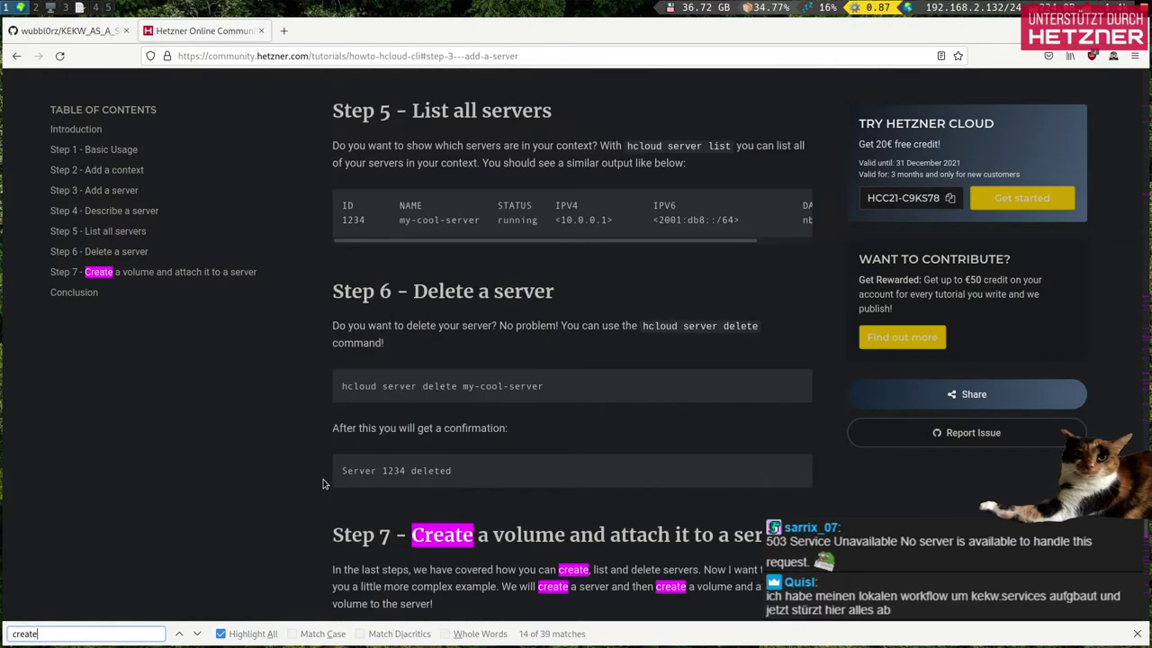
scroll(324, 484, "down", 3)
key("ctrl+f")
type("--netgwir")
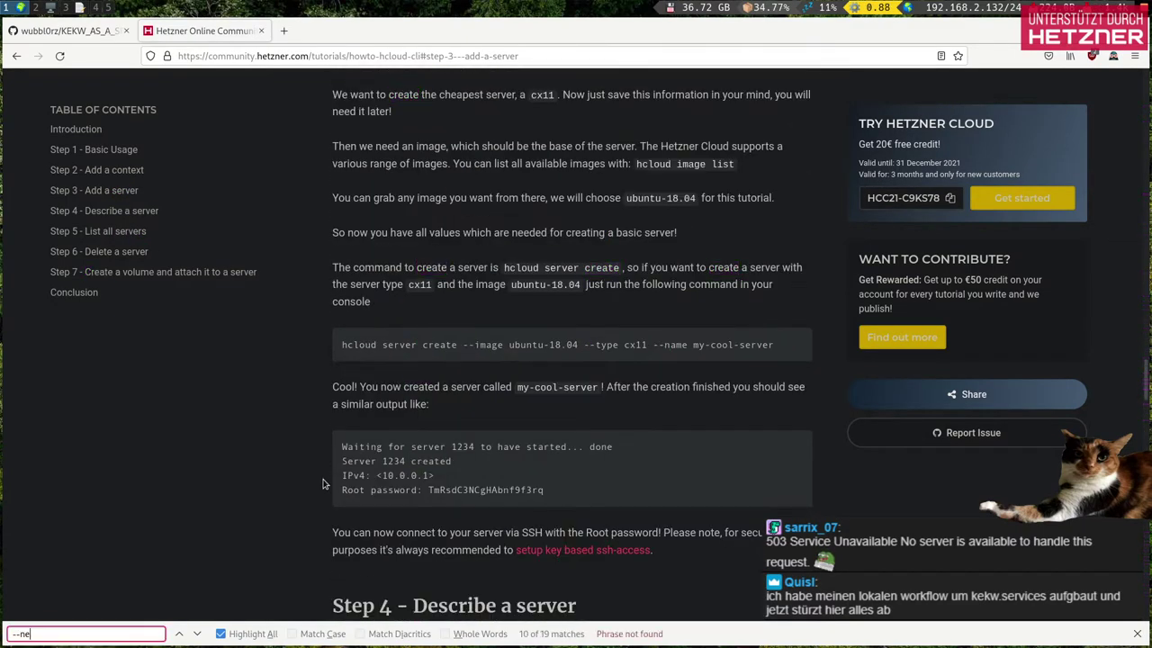
Step: Return to the web search results and look through the other hcloud server create documentation hits
left_click(16, 56)
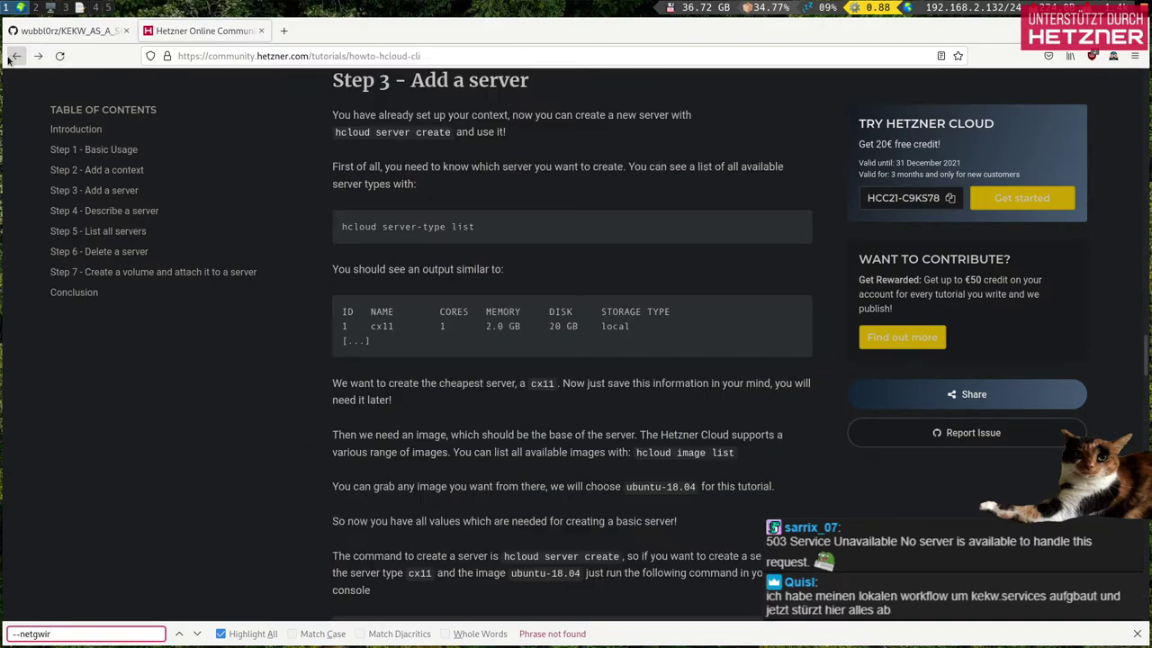
left_click(15, 56)
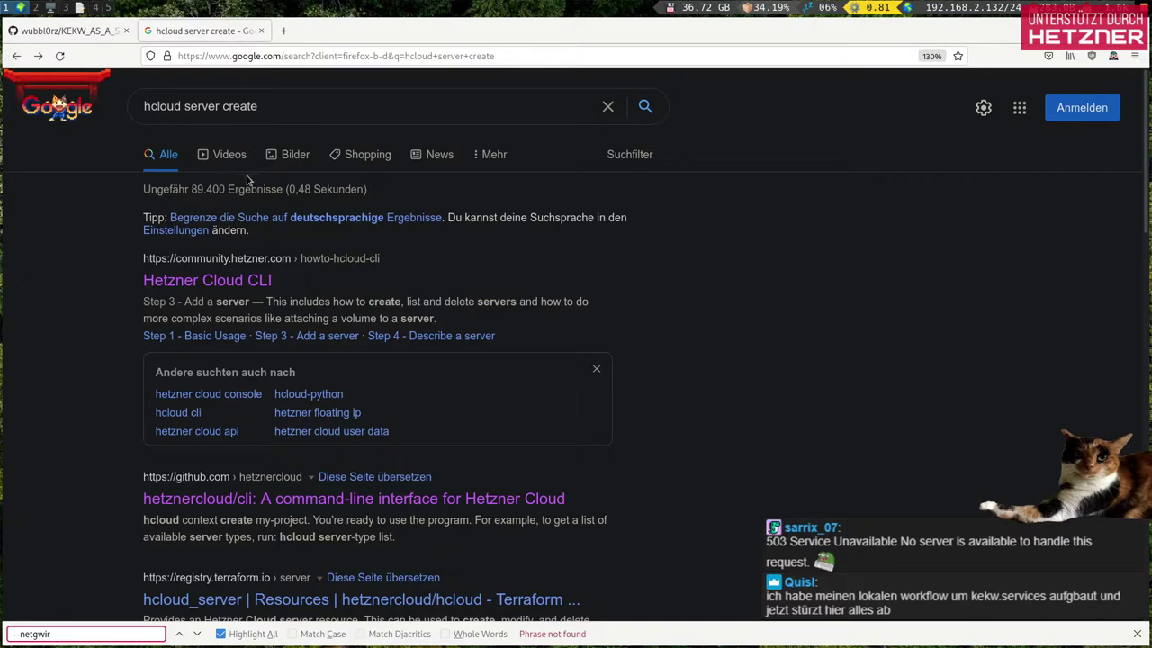
scroll(158, 474, "down", 5)
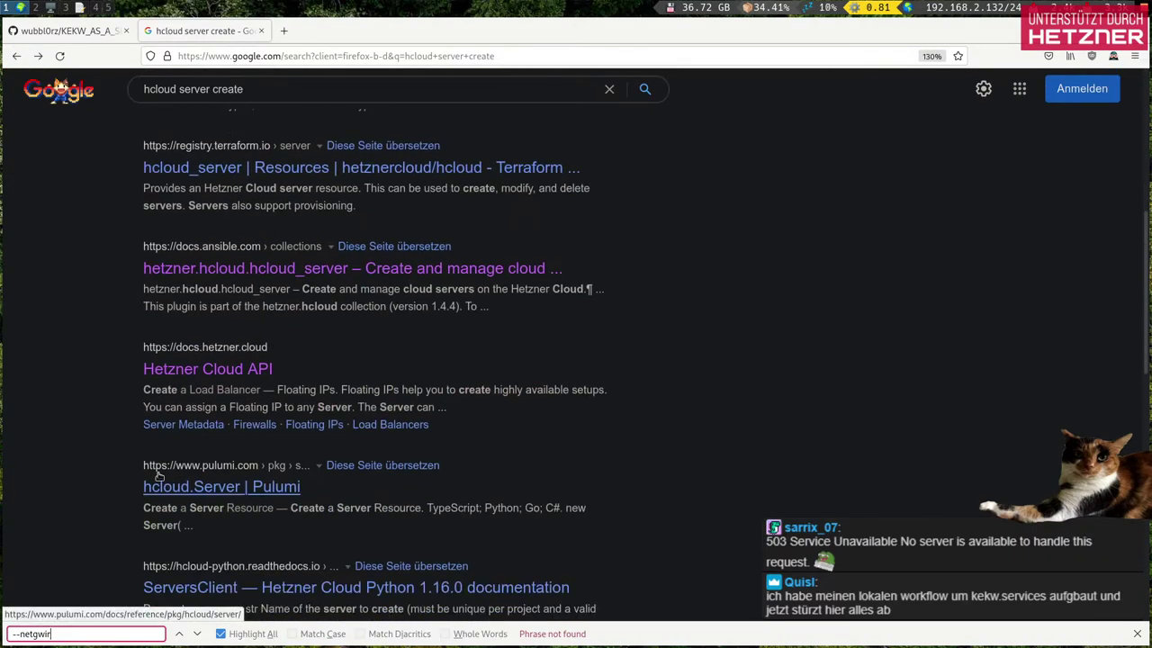
Step: Switch to the terminal and put the edited loop into the shell history, prefixed with #
key("super+2")
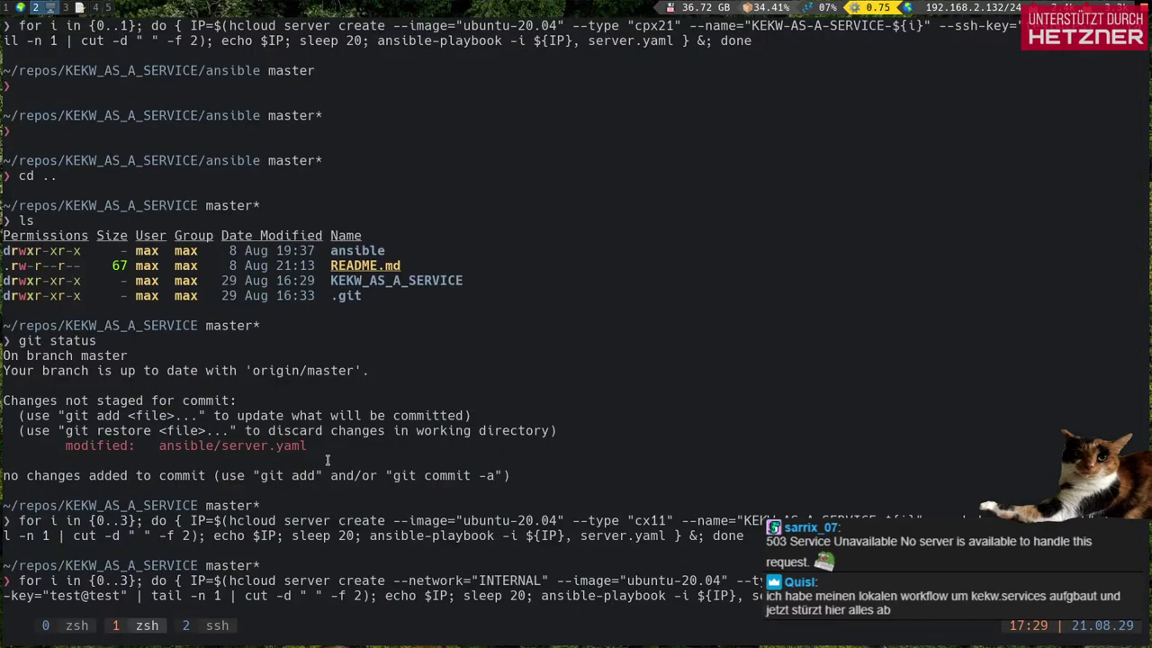
key("Home")
type("#")
key("Return")
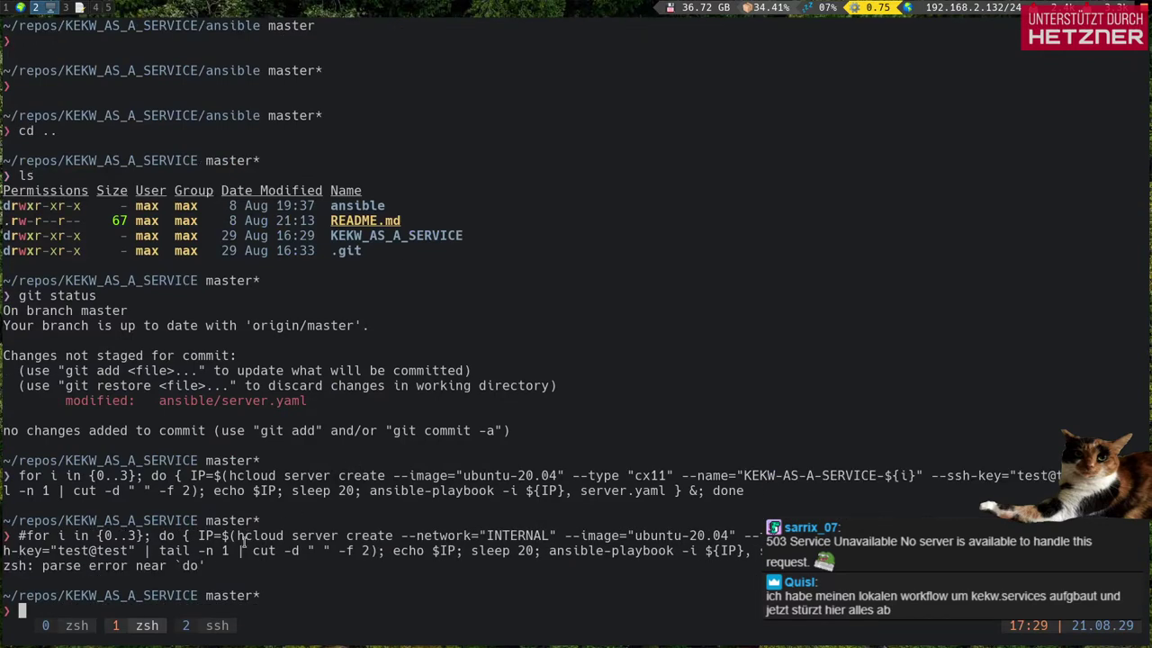
Step: Reuse the start of the hcloud command from the loop to run hcloud help server create
left_click_drag(237, 538, 763, 535)
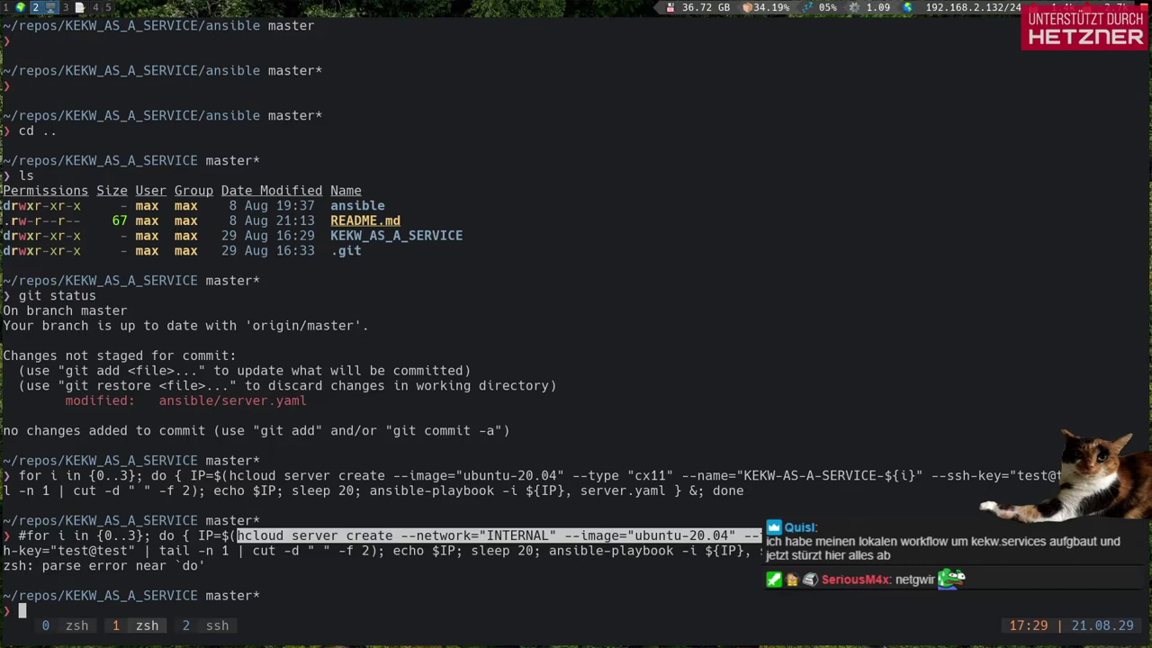
middle_click(860, 639)
key("BackSpace")
key("BackSpace")
key("BackSpace")
key("BackSpace")
key("BackSpace")
key("BackSpace")
key("BackSpace")
key("BackSpace")
key("BackSpace")
key("BackSpace")
key("BackSpace")
key("BackSpace")
key("BackSpace")
key("BackSpace")
key("BackSpace")
key("BackSpace")
key("BackSpace")
key("BackSpace")
key("BackSpace")
key("BackSpace")
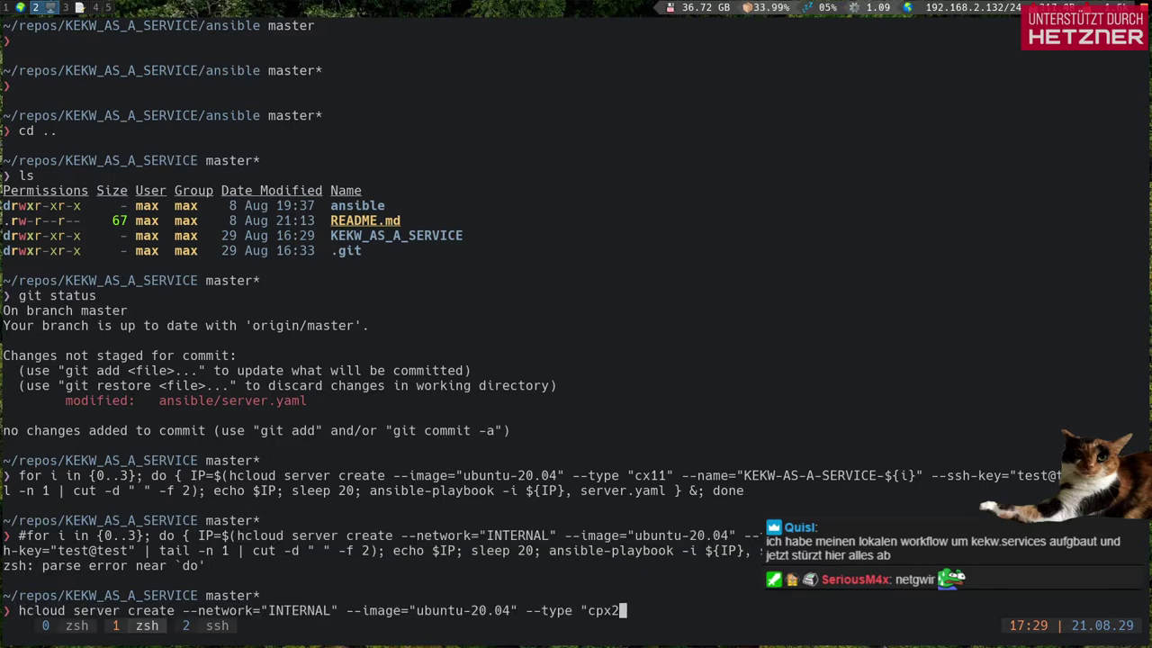
key("BackSpace")
key("BackSpace")
key("BackSpace")
key("ctrl+Left")
key("ctrl+Left")
type("help")
key("Return")
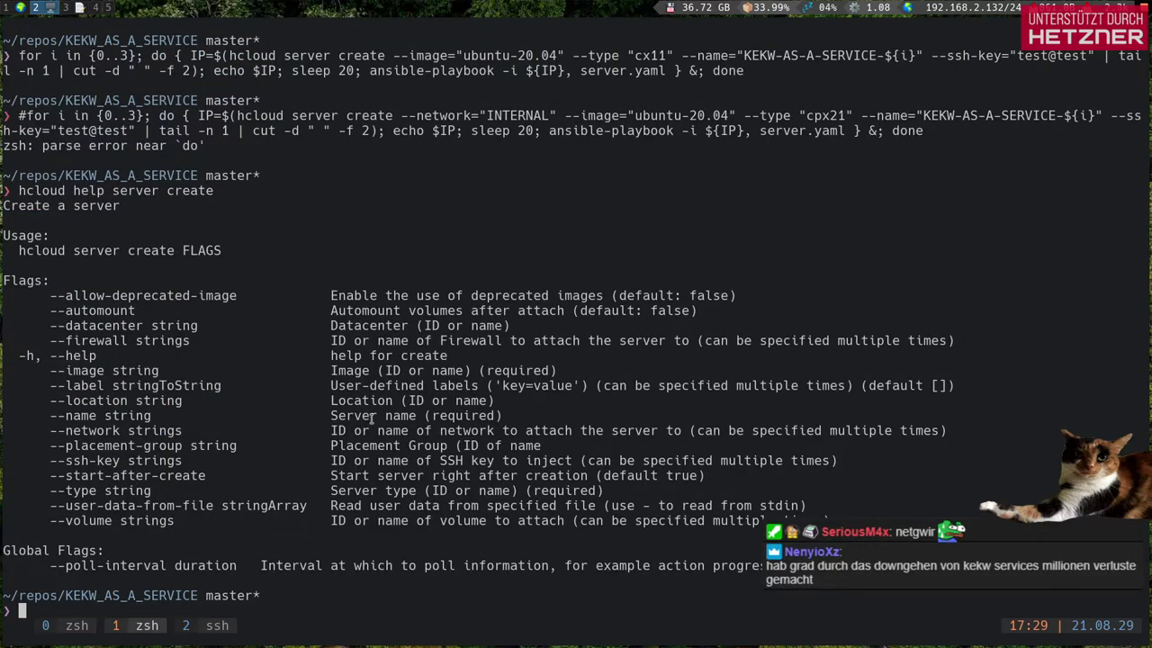
Step: Recall the commented loop from the history, remove its leading # and run it to create the four cpx21 servers
key("Up")
key("Up")
key("ctrl+a")
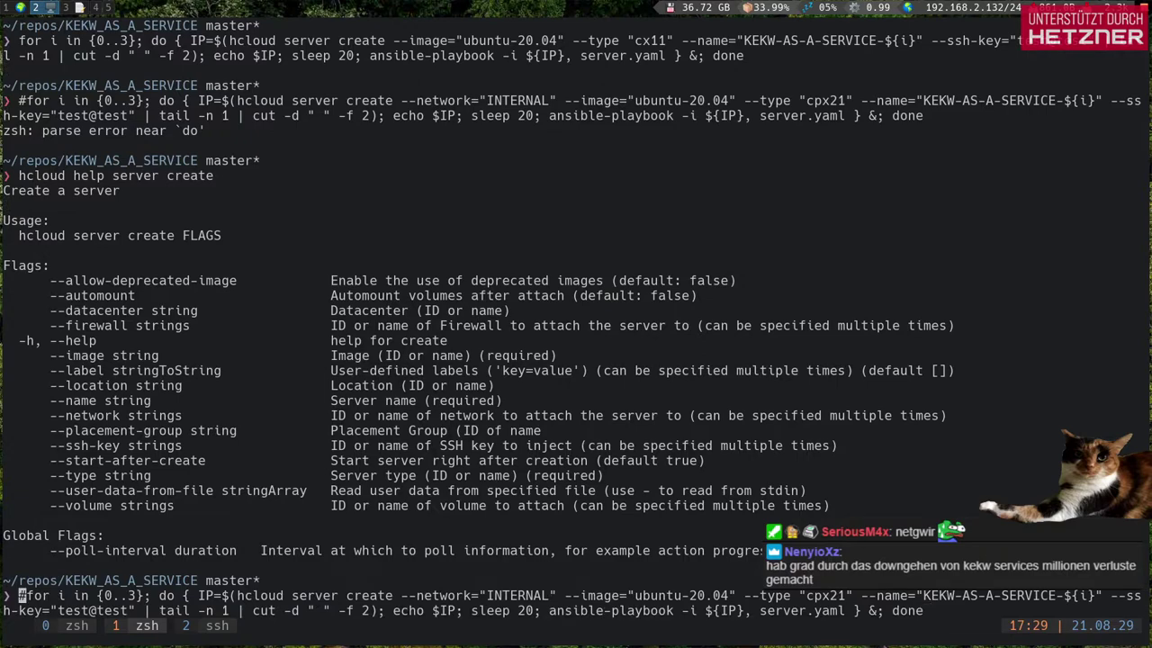
key("Delete")
key("ctrl+e")
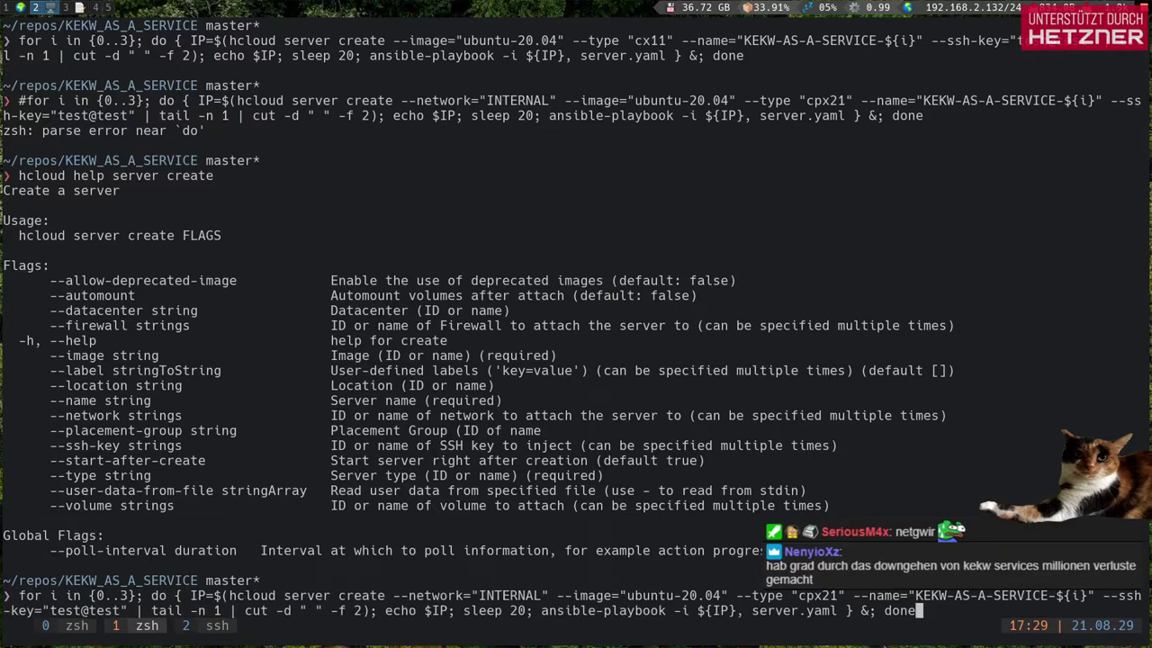
double_click(537, 595)
left_click(538, 579)
key("Return")
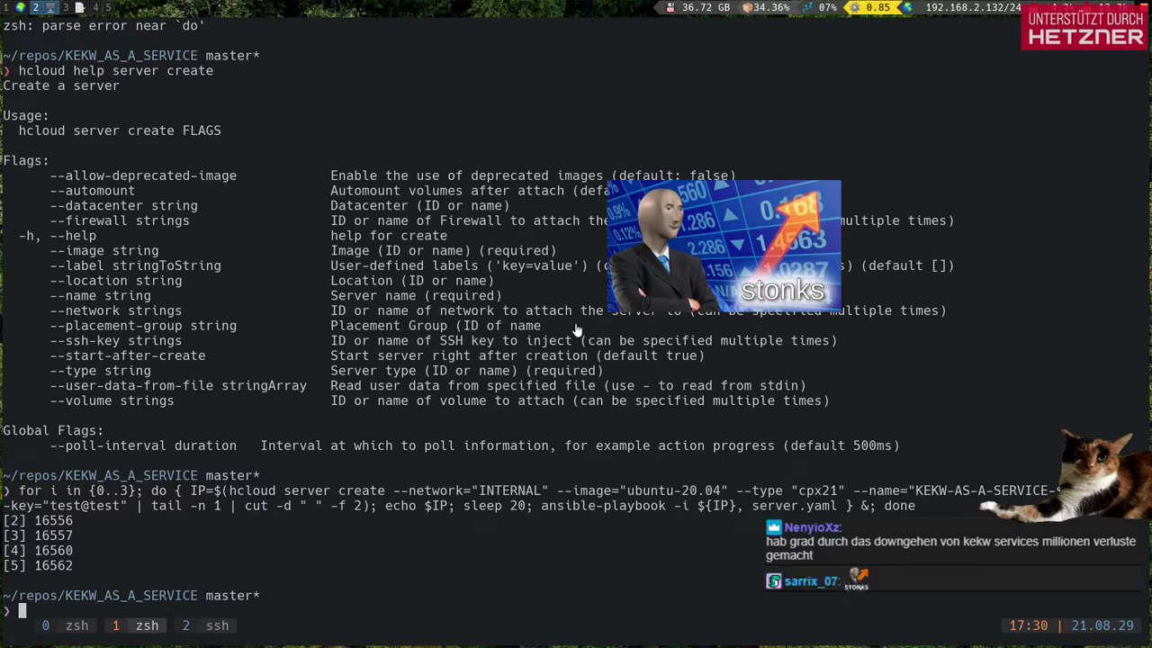
right_click(363, 308)
left_click(373, 313)
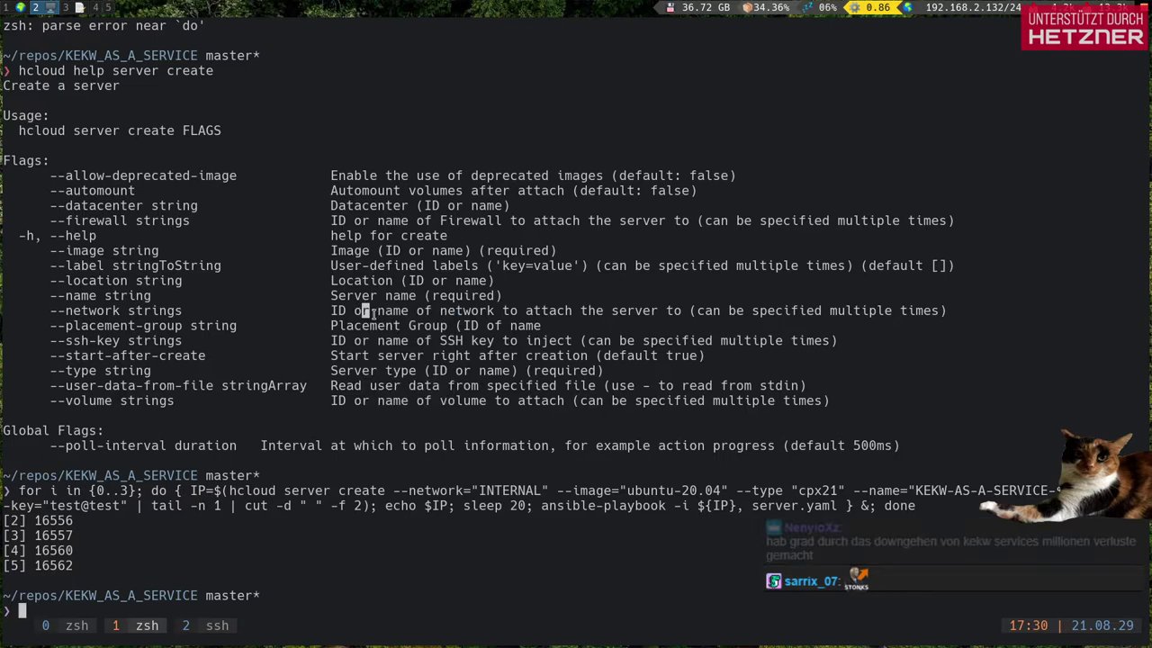
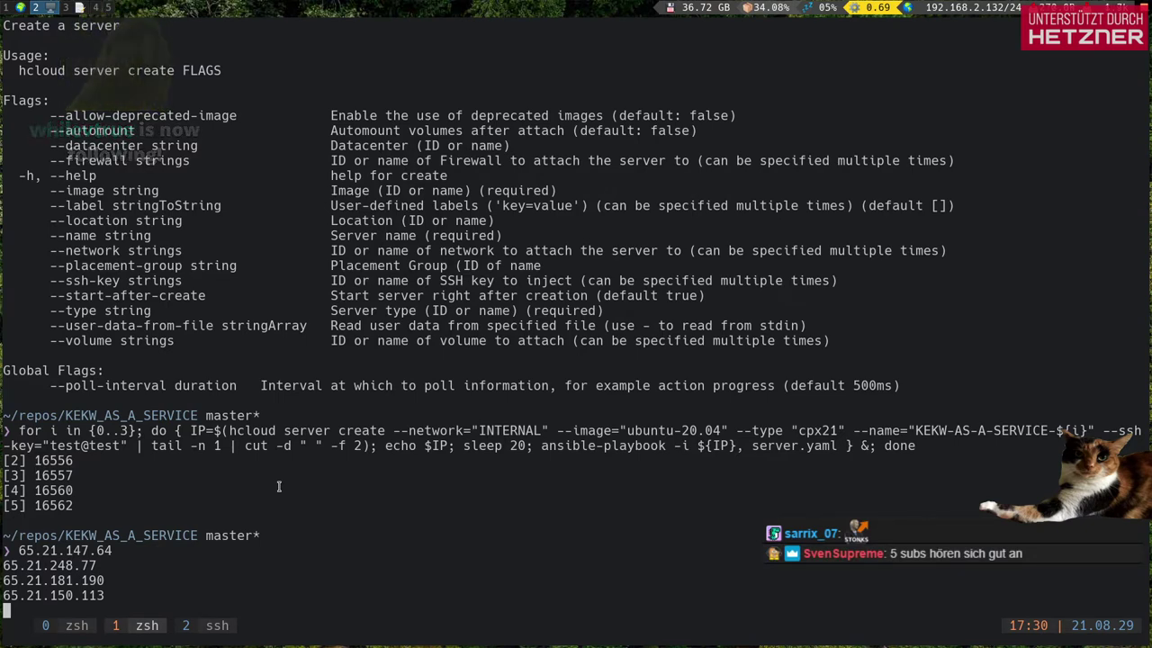
Step: Switch to the Hetzner Cloud Console and check the new KEKW-AS-A-SERVICE servers and the load balancer list
left_click(108, 7)
left_click(95, 8)
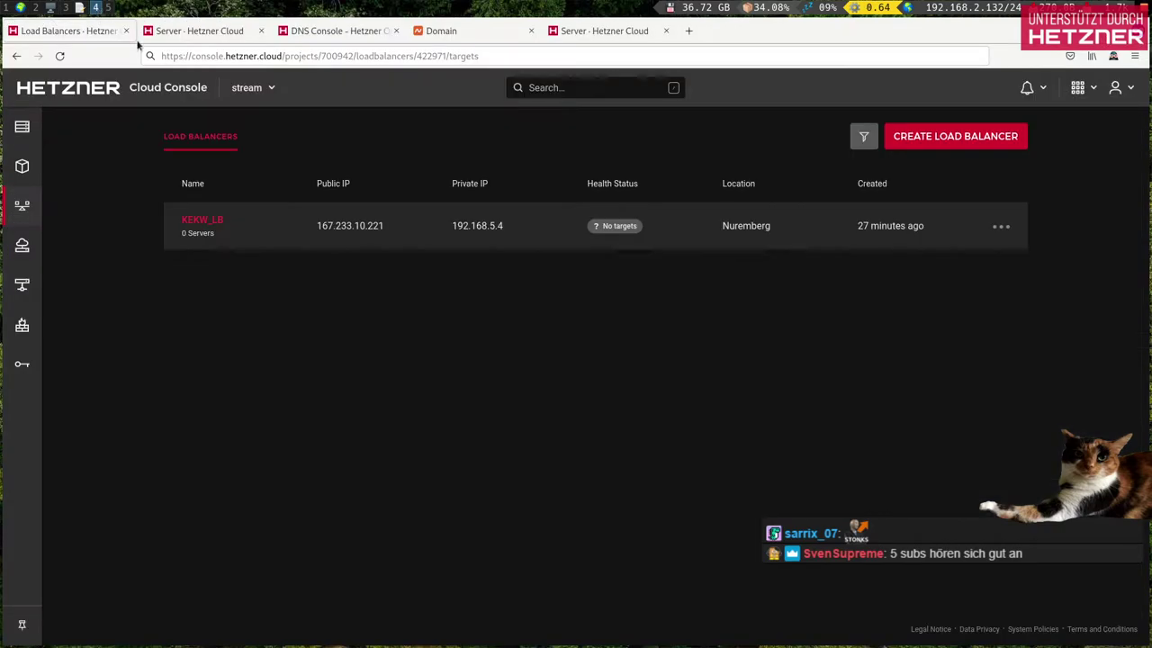
left_click(61, 56)
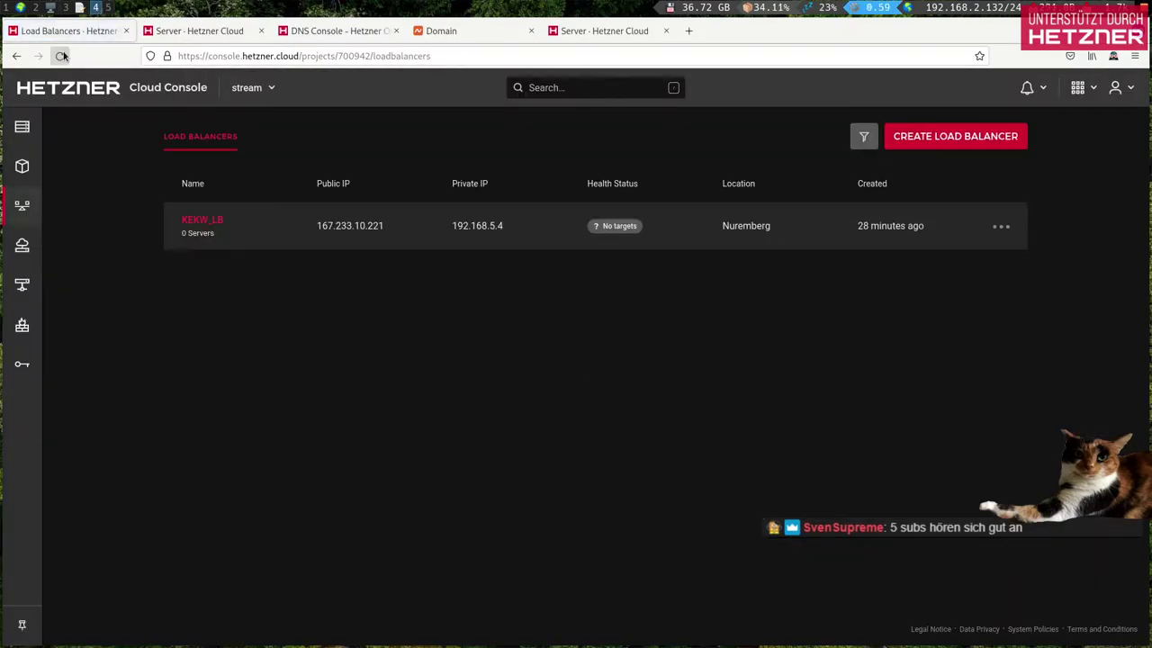
left_click(24, 132)
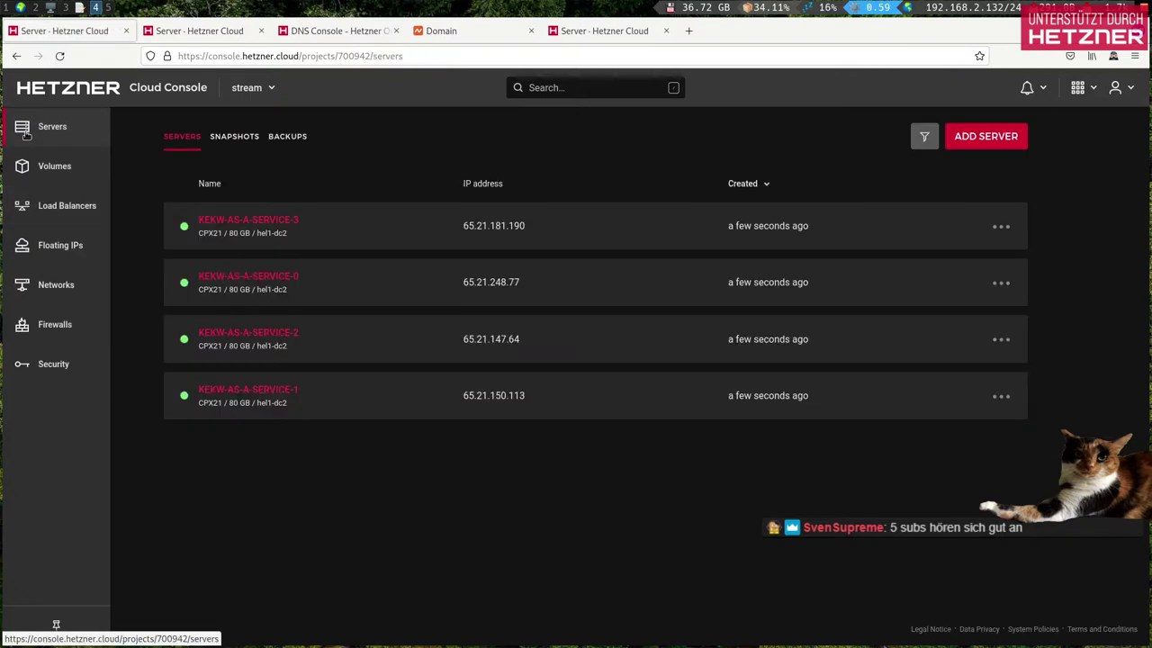
left_click(75, 210)
Step: Switch to the terminal, move past the playbook output to a fresh prompt and enter cd ansible/
key("super+2")
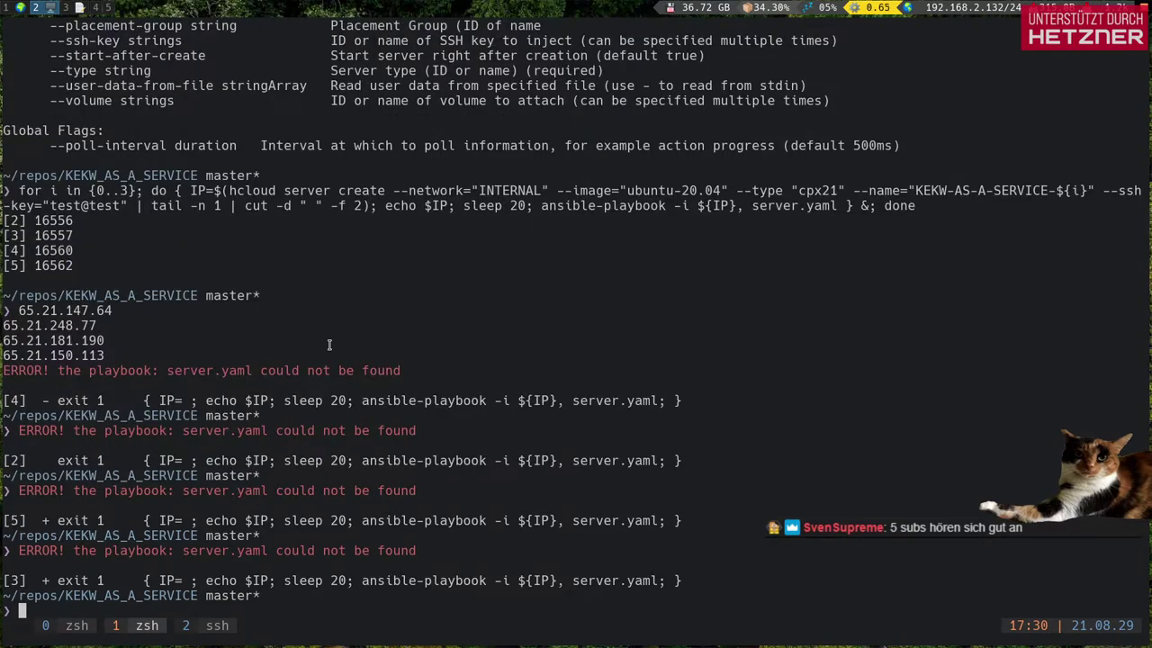
key("Return")
key("Return")
key("Return")
key("Return")
key("Return")
key("Return")
type("cd ansible/")
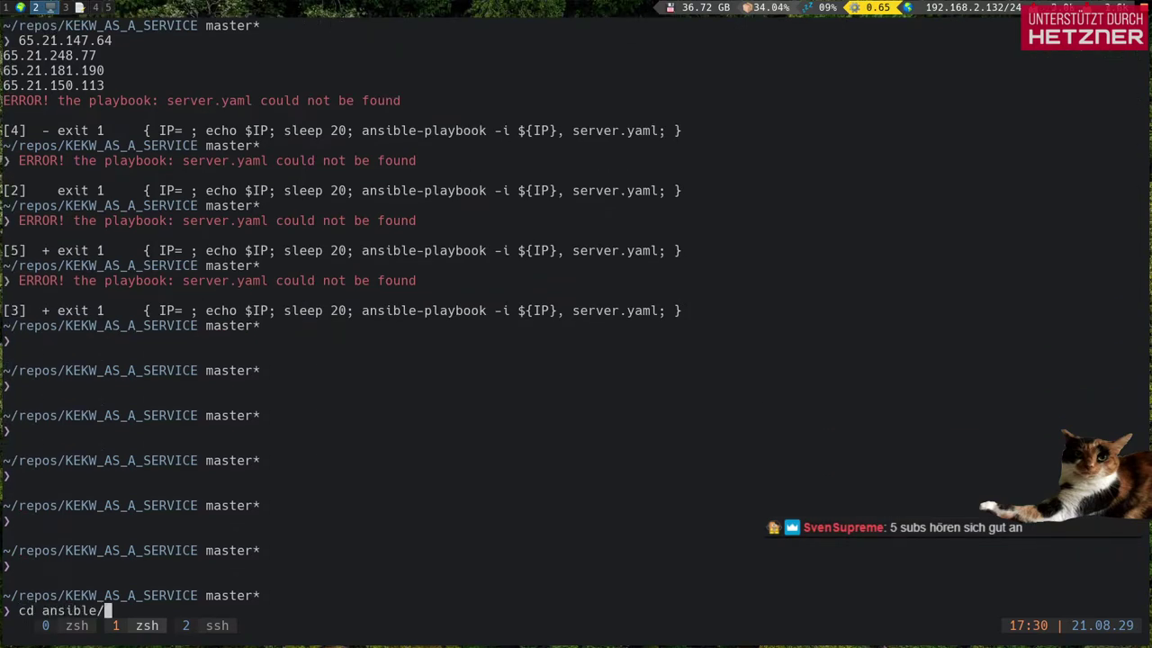
Step: Switch to the server list in the Hetzner Cloud Console and delete KEKW-AS-A-SERVICE-3, confirming with its name
key("super+1")
key("ctrl+shift+Tab")
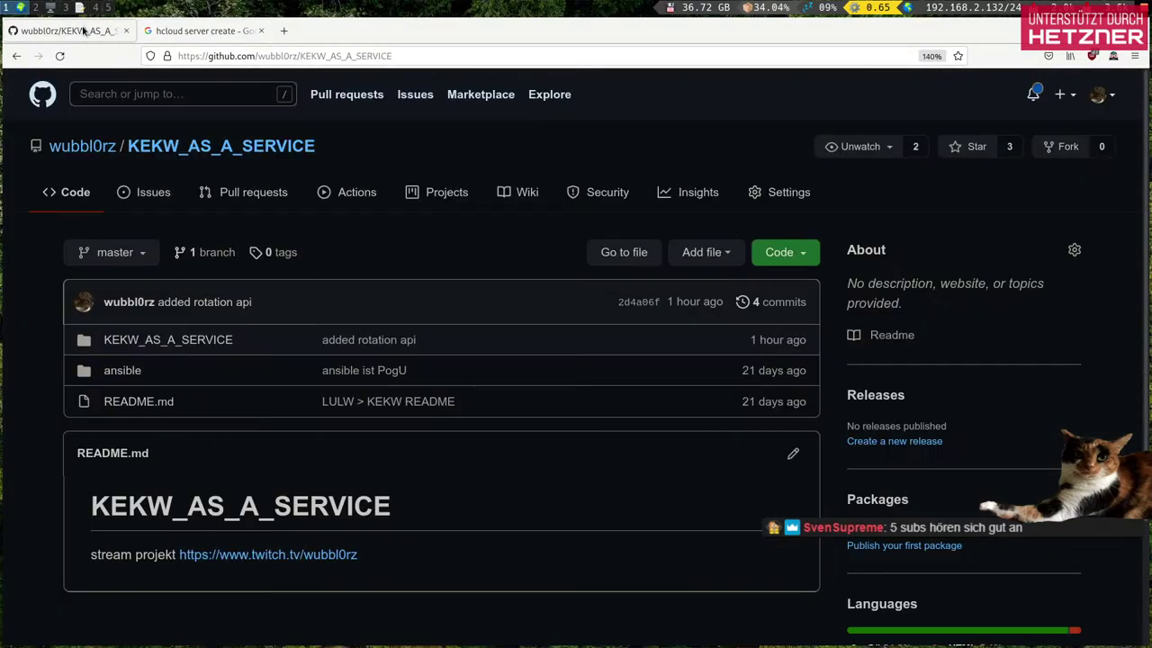
key("super+4")
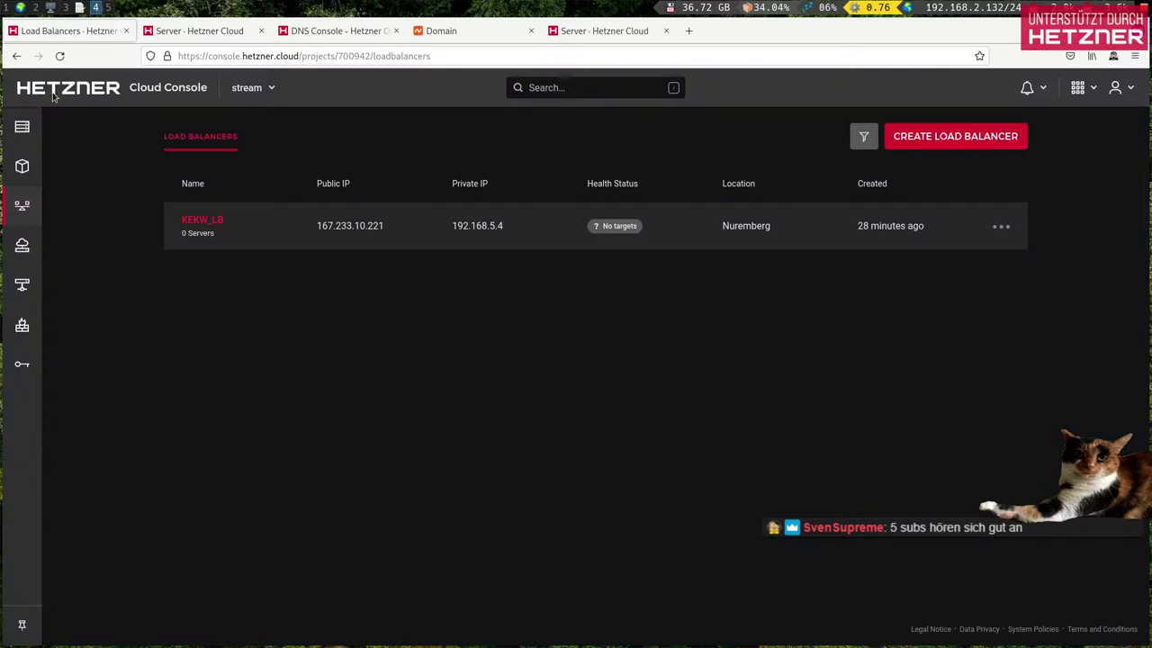
left_click(27, 133)
left_click(1001, 226)
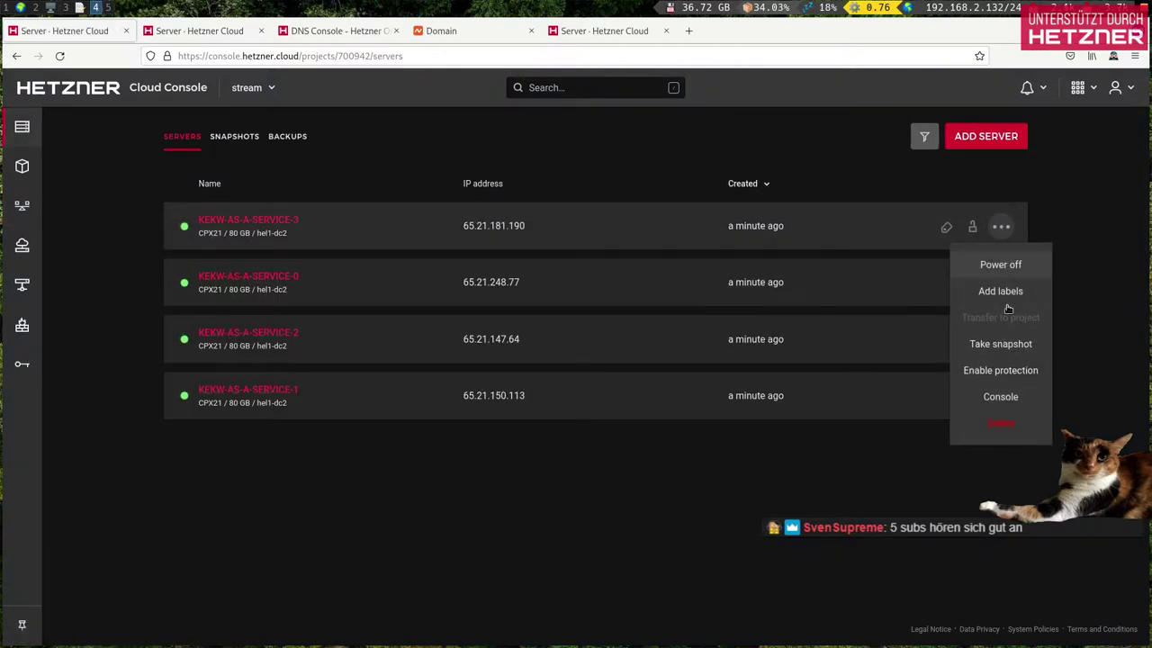
left_click(996, 421)
left_click(709, 369)
left_click(534, 403)
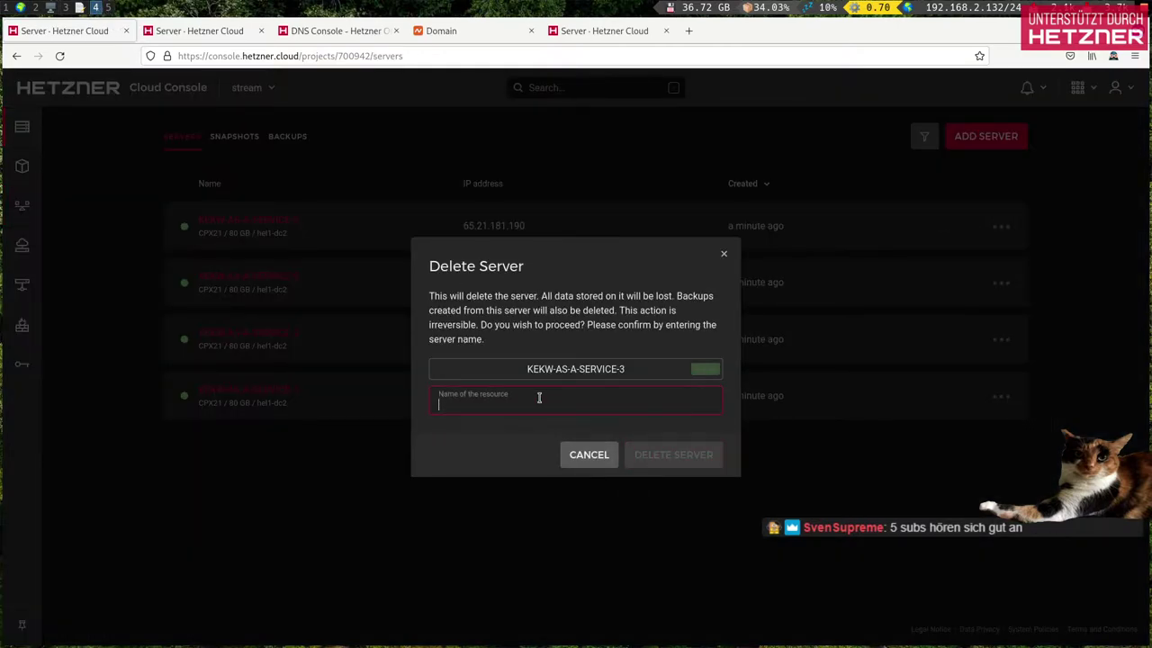
key("ctrl+v")
left_click(669, 457)
Step: Delete the server KEKW-AS-A-SERVICE-0, confirming with its name
left_click(1008, 230)
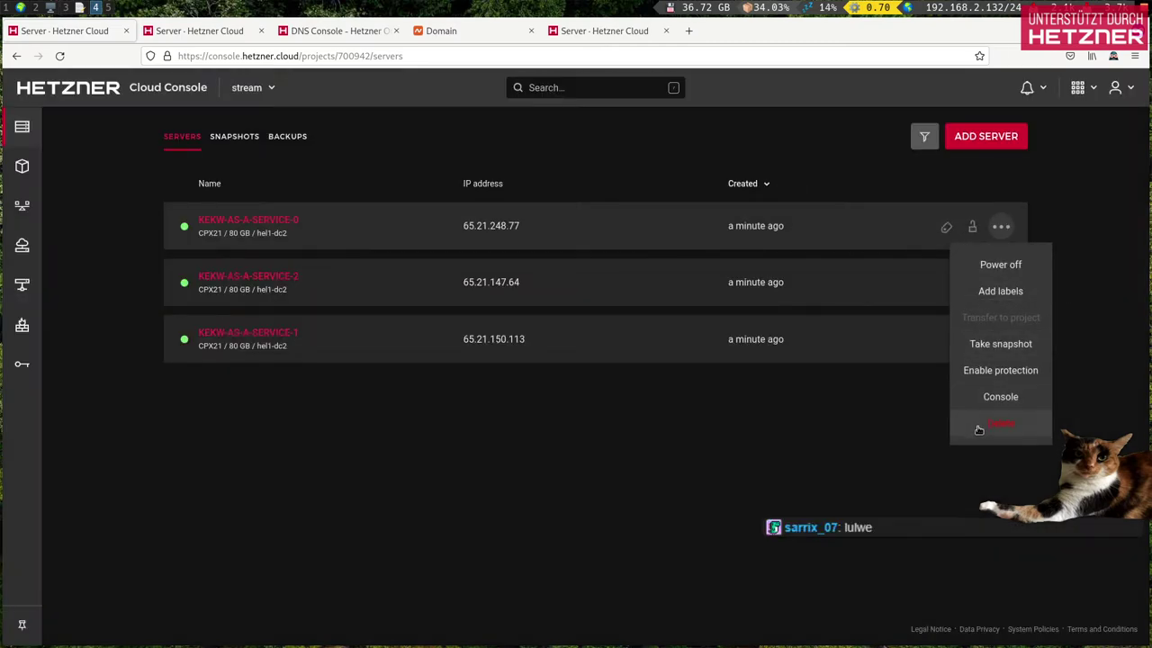
left_click(986, 425)
left_click(709, 369)
left_click(562, 400)
key("ctrl+v")
left_click(673, 455)
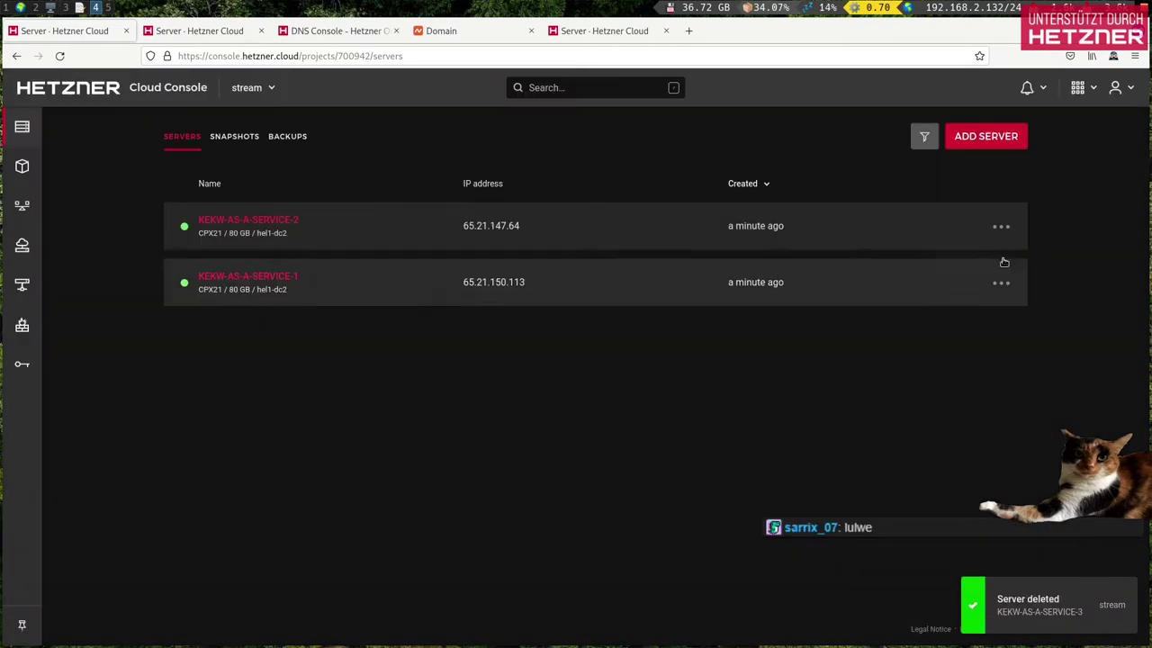
Step: Delete the server KEKW-AS-A-SERVICE-2, confirming with its own copied name
left_click(1005, 231)
left_click(985, 426)
left_click(576, 403)
key("ctrl+v")
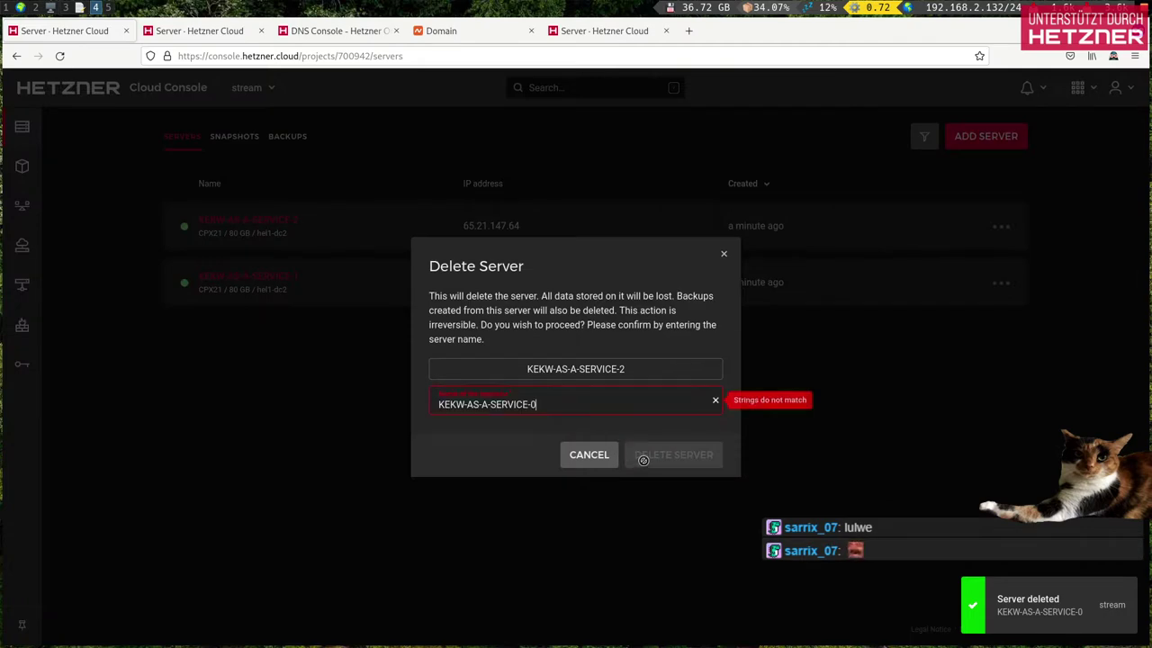
left_click(583, 378)
triple_click(506, 396)
key("ctrl+v")
left_click(656, 456)
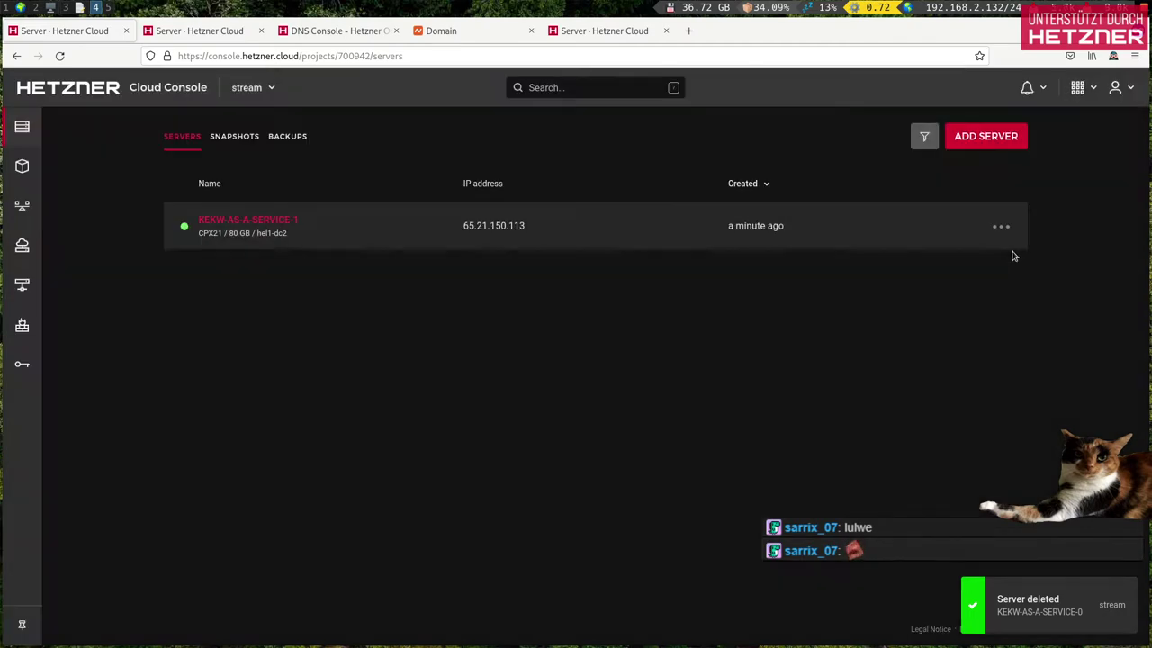
Step: Delete the remaining server KEKW-AS-A-SERVICE-1, confirming with its name
left_click(1003, 229)
left_click(990, 421)
left_click(540, 368)
left_click(537, 403)
key("ctrl+v")
left_click(640, 454)
Step: Switch to the terminal, recall the server creation loop in the ansible directory, change its range to {0..4} and run it
key("super+2")
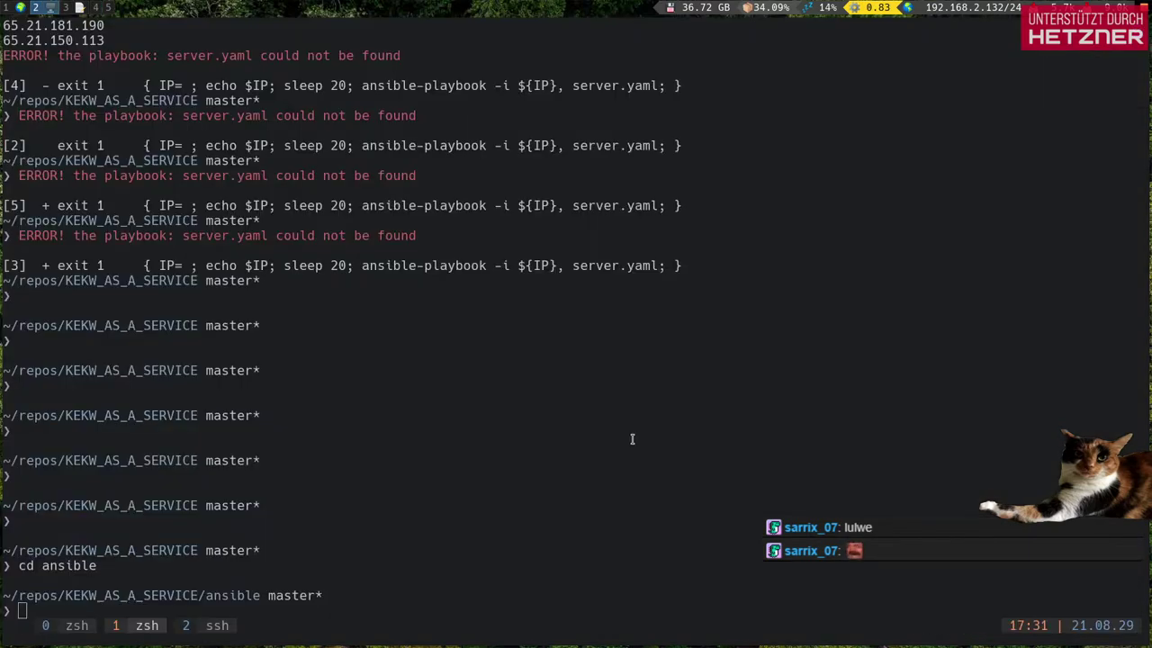
key("Return")
key("Return")
key("Up")
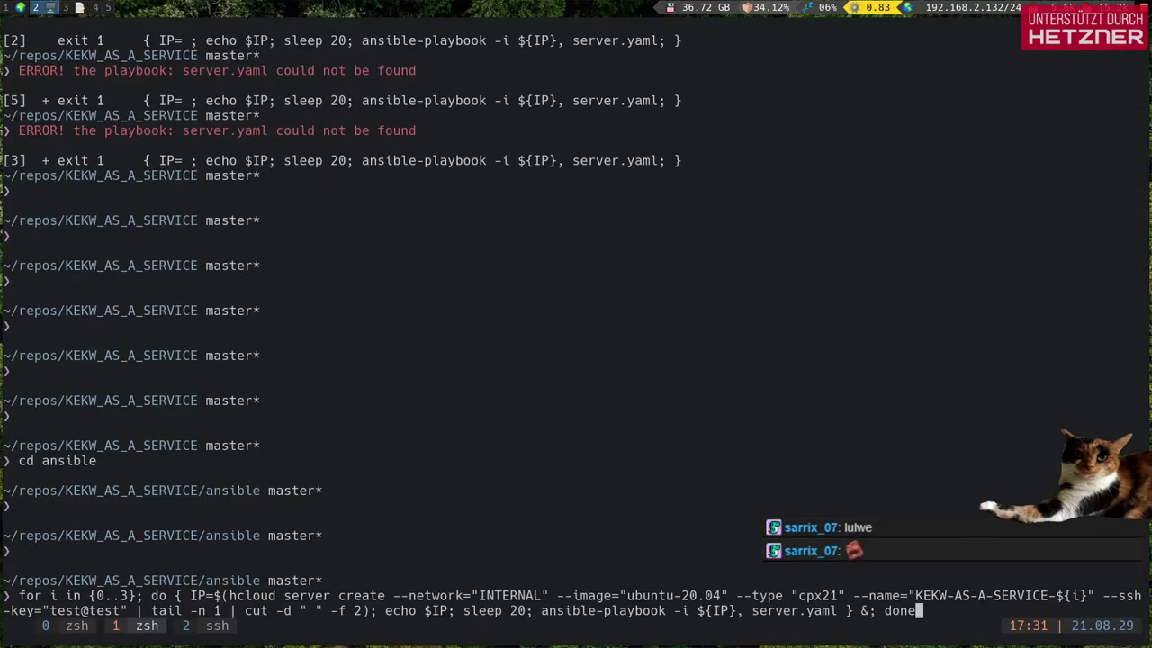
key("Home")
key("Right")
key("Right")
key("Right")
key("Right")
key("Right")
key("Right")
key("Right")
key("Right")
key("Right")
key("Right")
key("Right")
key("Right")
key("Right")
key("Right")
key("BackSpace")
type("4")
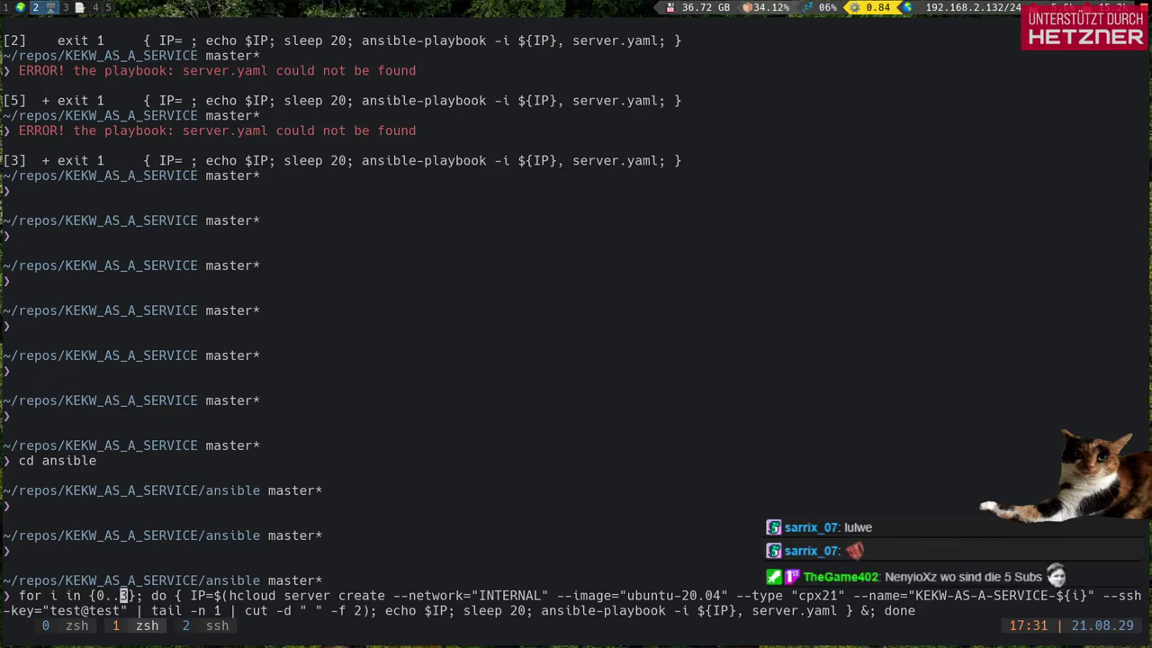
key("Return")
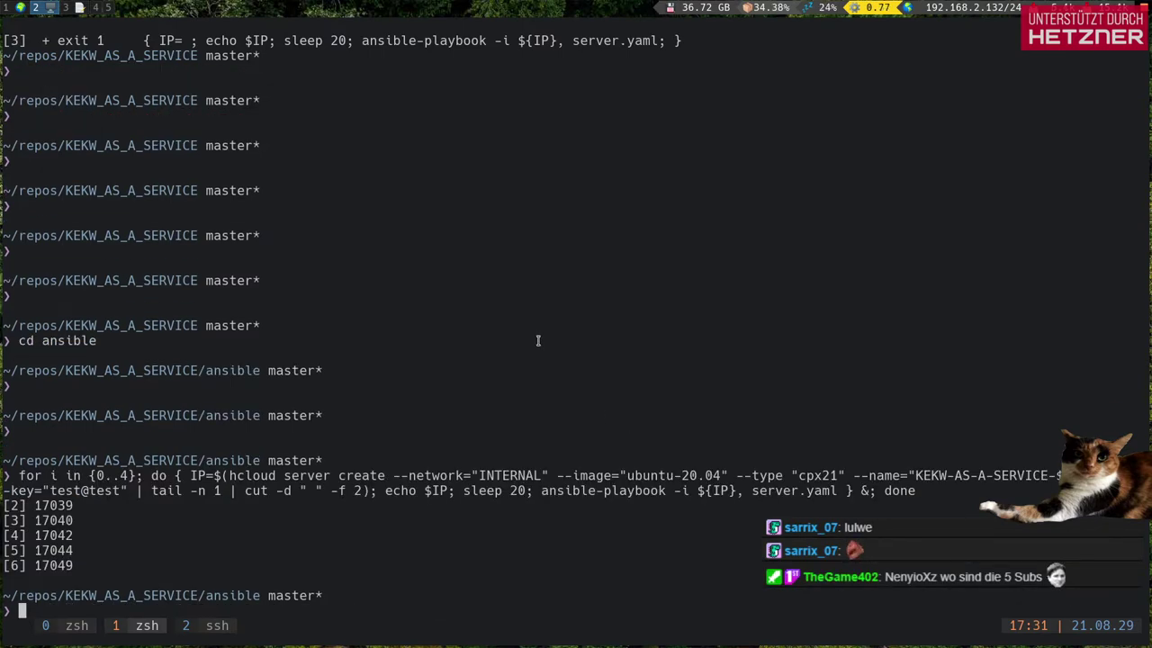
Step: Switch to the Hetzner Cloud Console and check the server list for the newly created servers
key("super+1")
key("super+3")
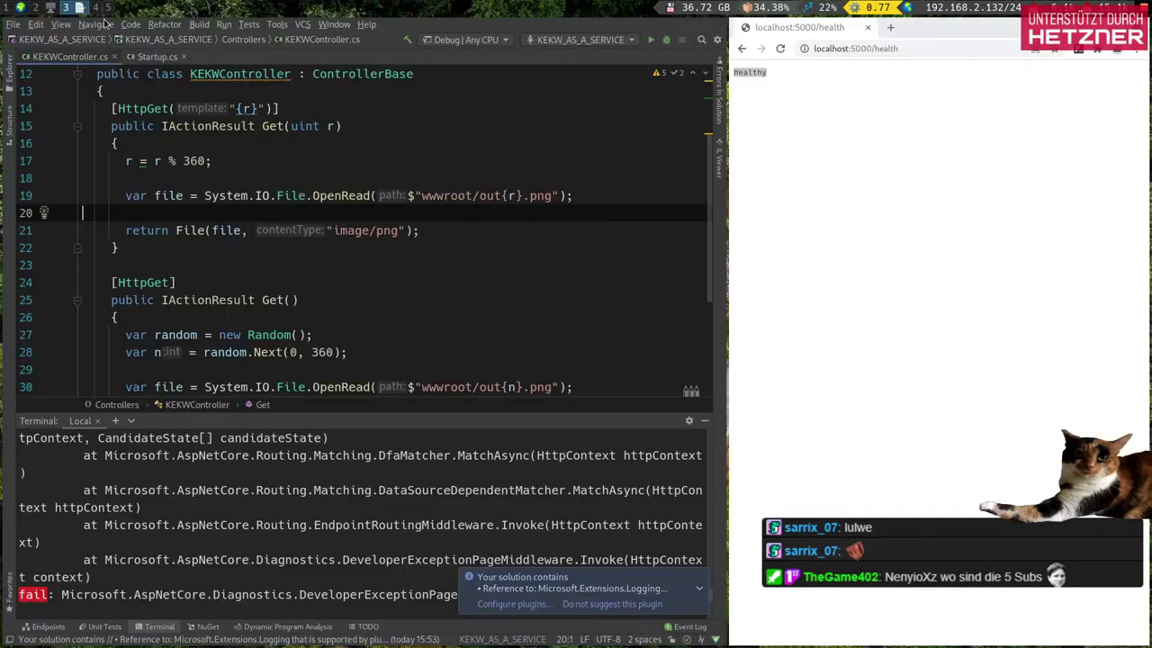
left_click(96, 8)
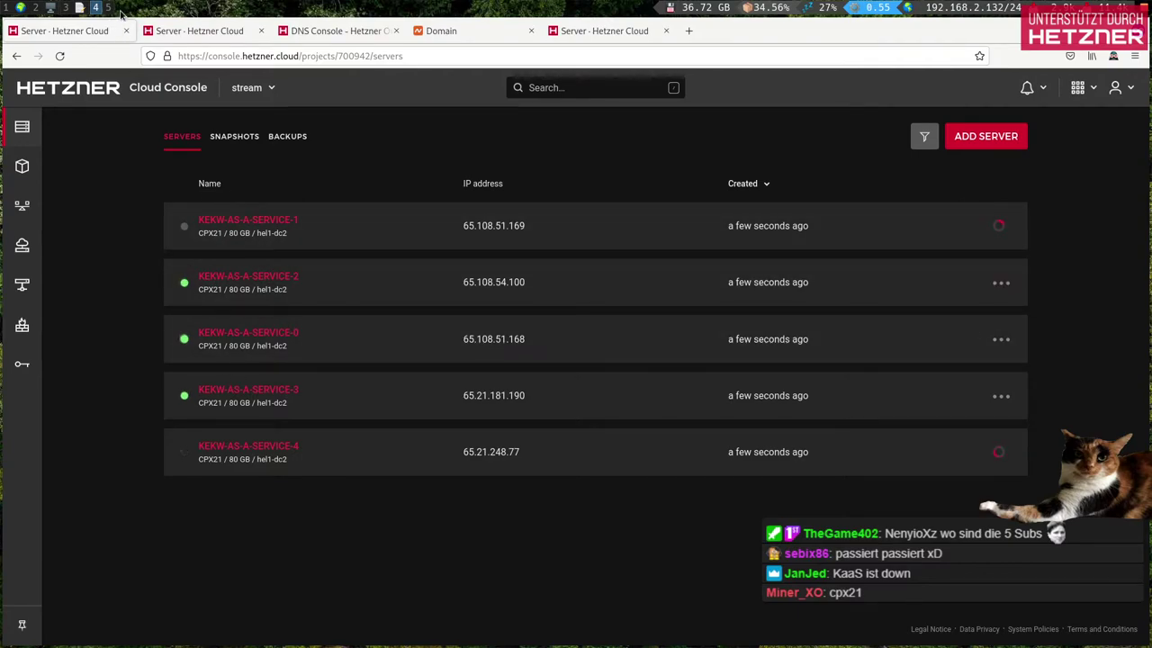
Step: Switch to VS Code and review server.yaml, from the setup tasks and service unit file to the BUILD play
left_click(108, 7)
scroll(564, 359, "up", 8)
scroll(564, 360, "up", 2)
scroll(563, 360, "down", 5)
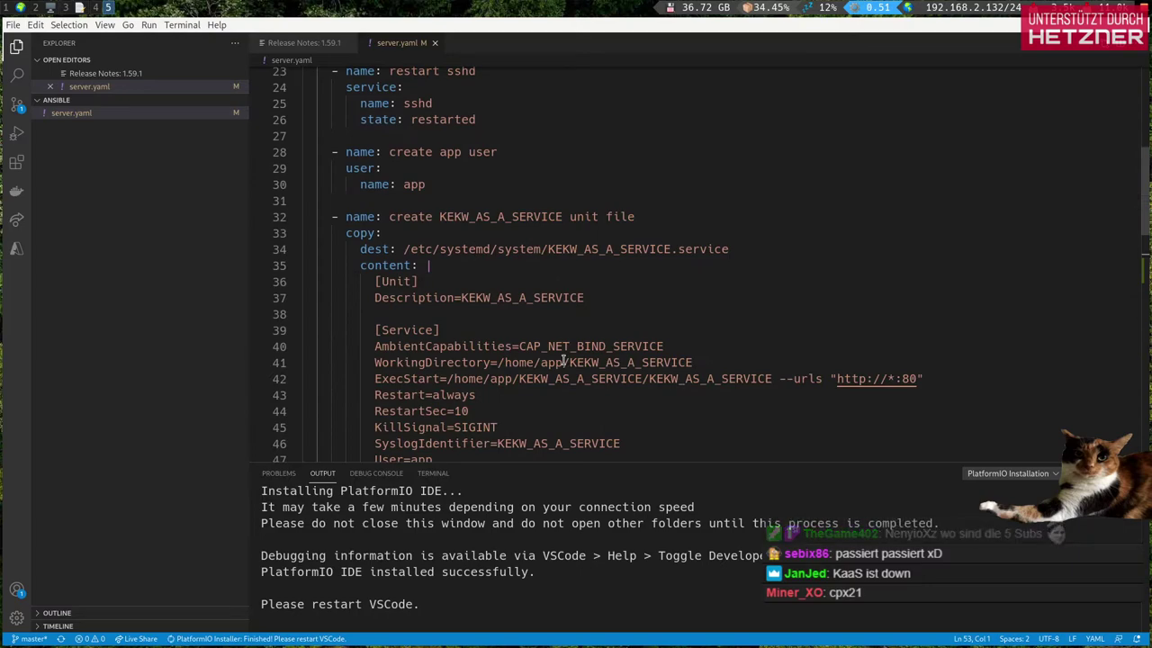
scroll(563, 360, "up", 6)
scroll(563, 360, "down", 13)
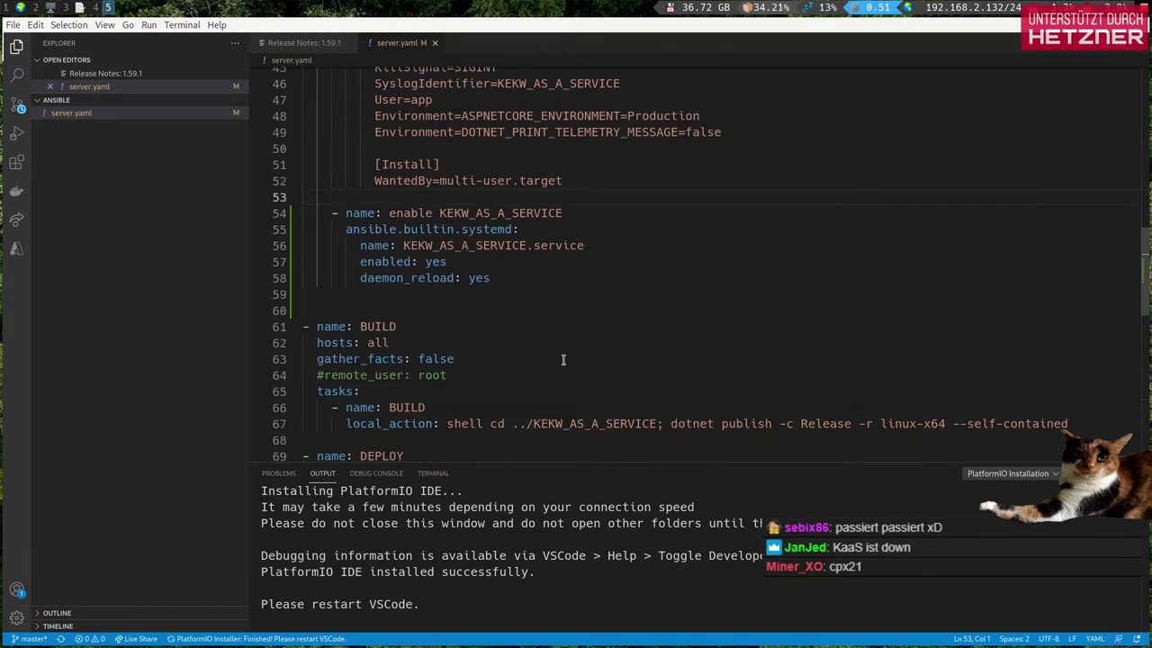
scroll(564, 360, "down", 3)
left_click_drag(1071, 304, 253, 208)
left_click(509, 227)
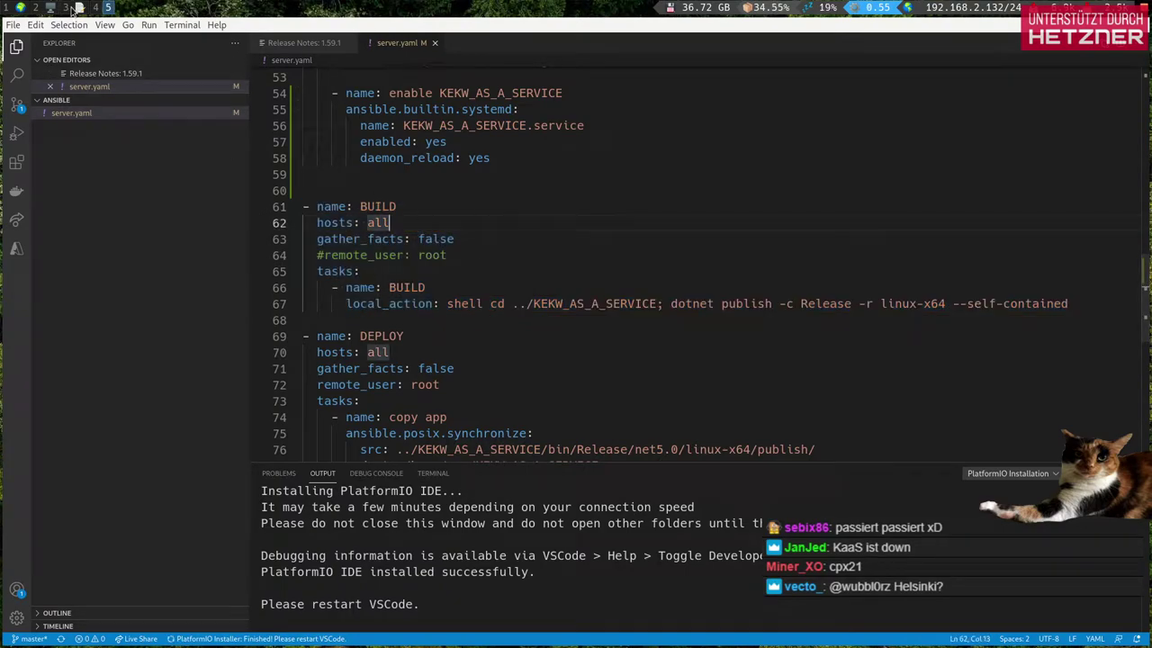
scroll(69, 7, "up", 4)
scroll(69, 8, "down", 3)
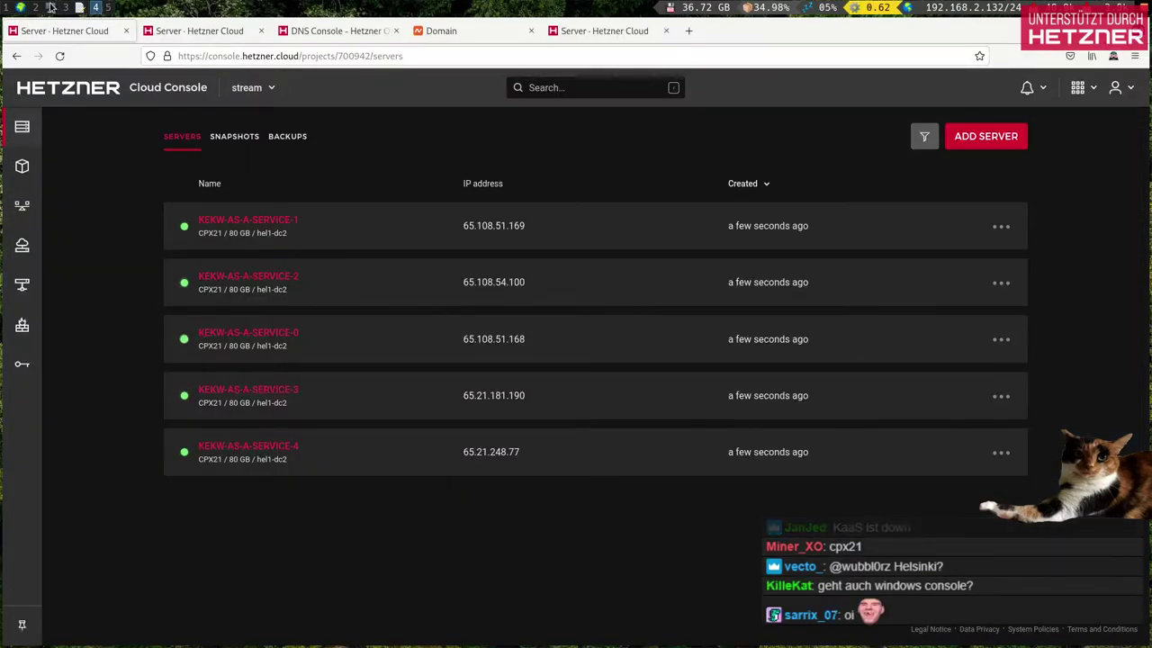
Step: Switch to the Hetzner Cloud Console and open the targets of the load balancer KEKW_LB
scroll(63, 9, "up", 2)
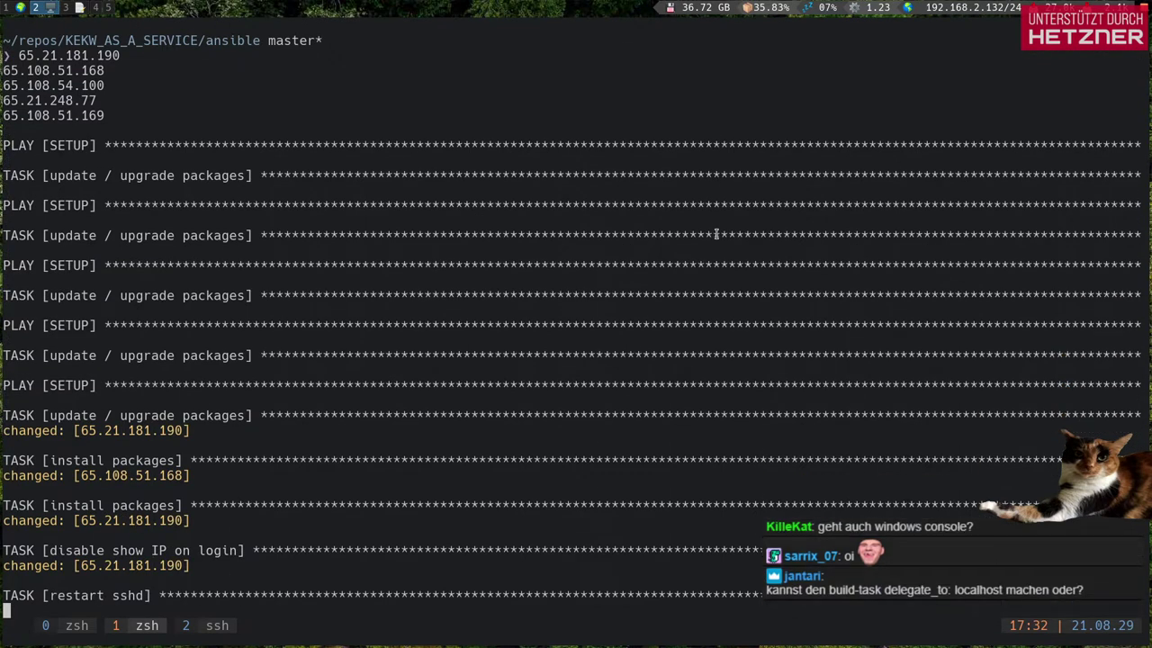
left_click(18, 11)
left_click(96, 8)
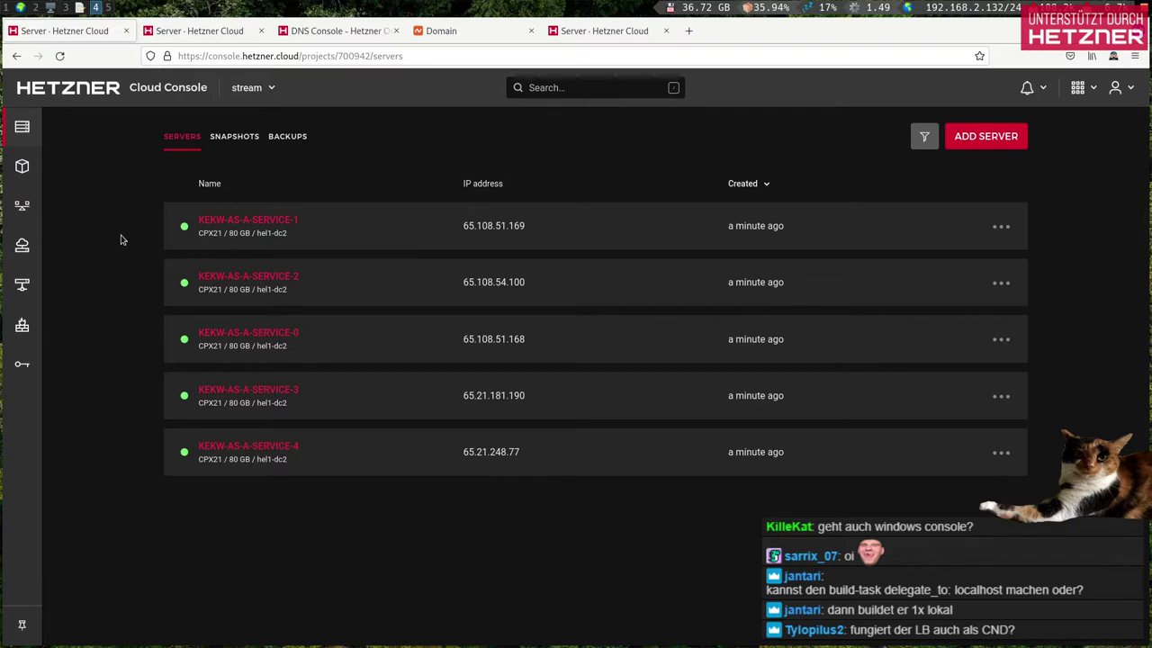
mouse_move(27, 284)
left_click(49, 207)
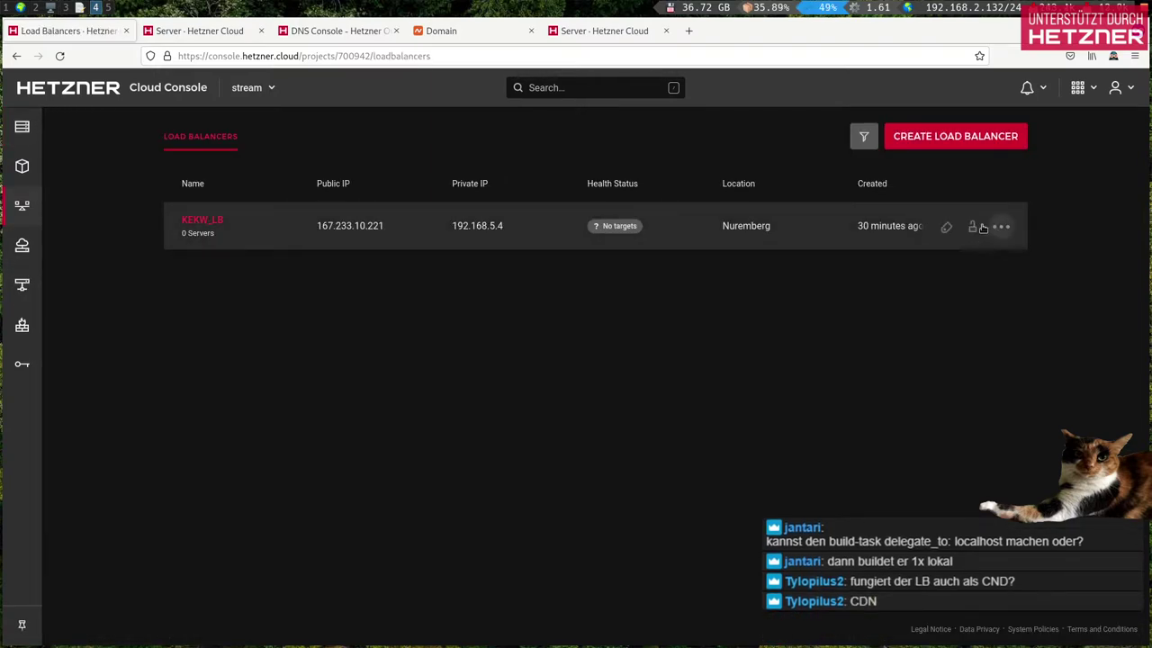
left_click(866, 227)
left_click(184, 205)
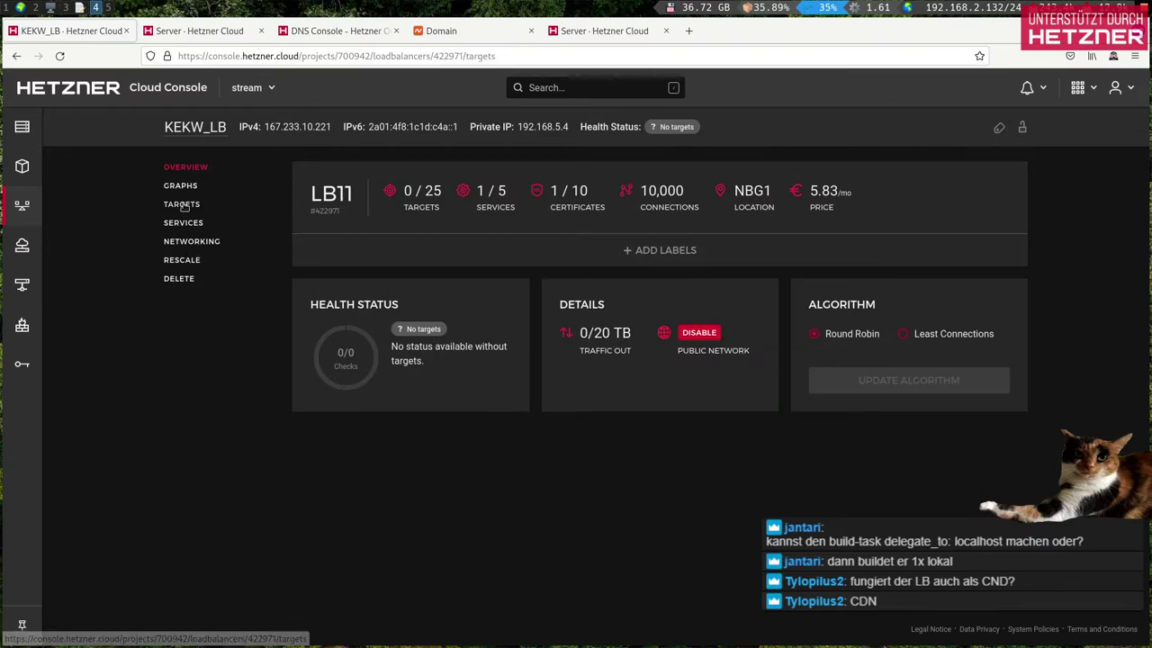
Step: Add the cloud servers KEKW-AS-A-SERVICE-0 to KEKW-AS-A-SERVICE-4 as load balancer targets over their private IPs
left_click(387, 271)
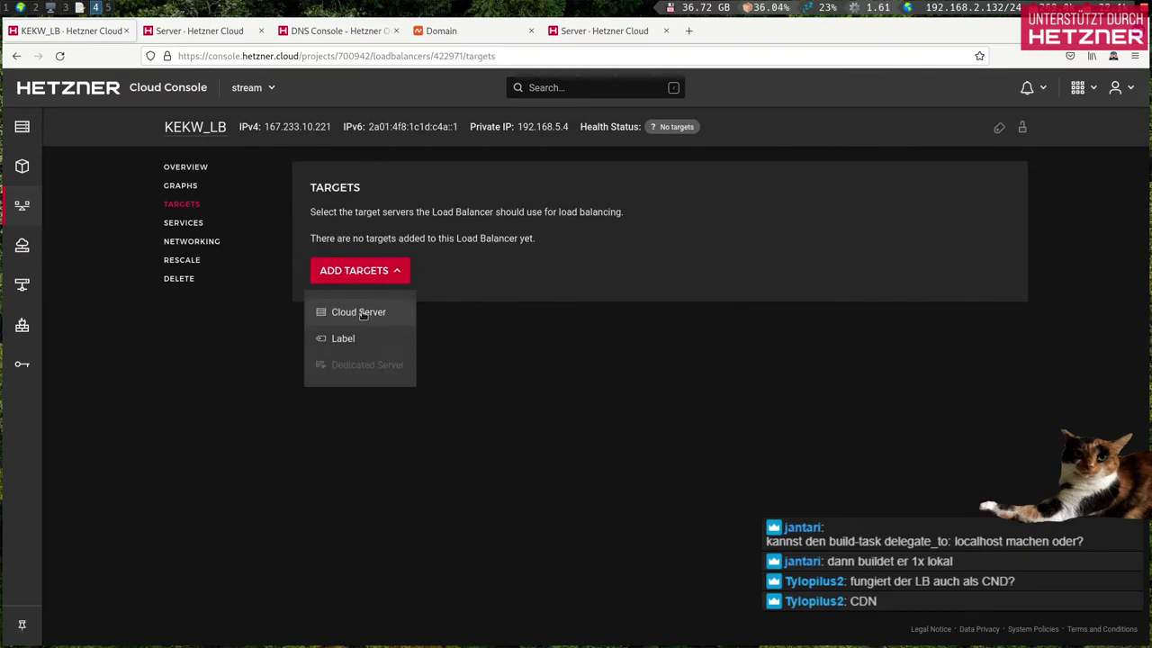
left_click(356, 311)
left_click(957, 234)
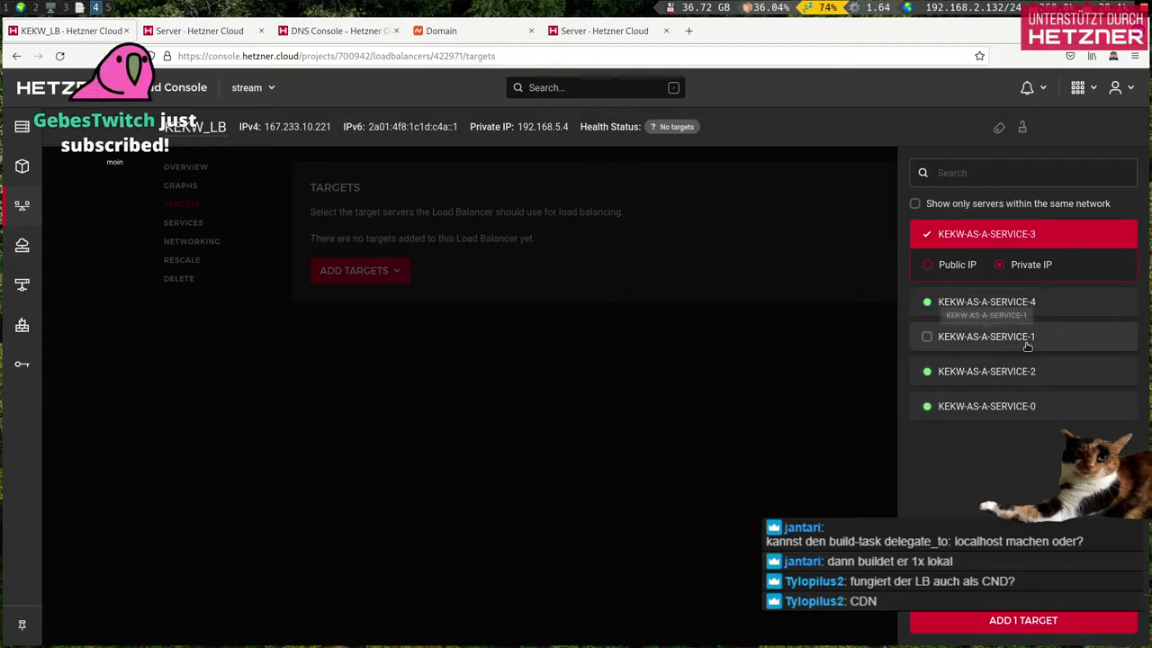
left_click(957, 302)
left_click(955, 371)
left_click(956, 437)
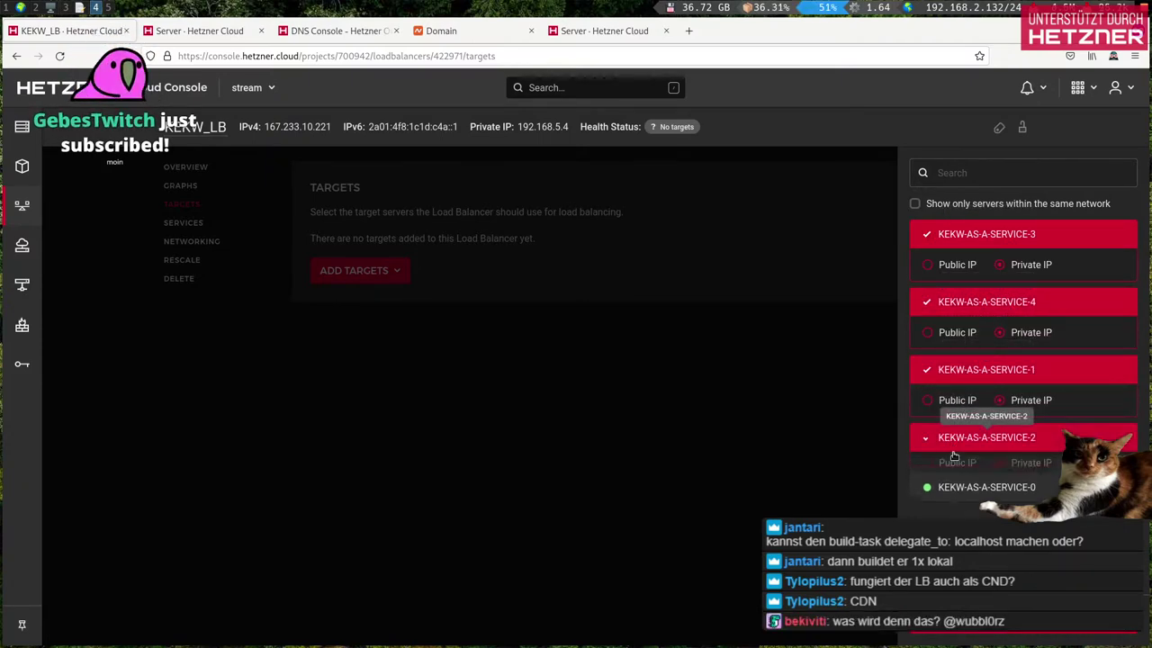
left_click(956, 505)
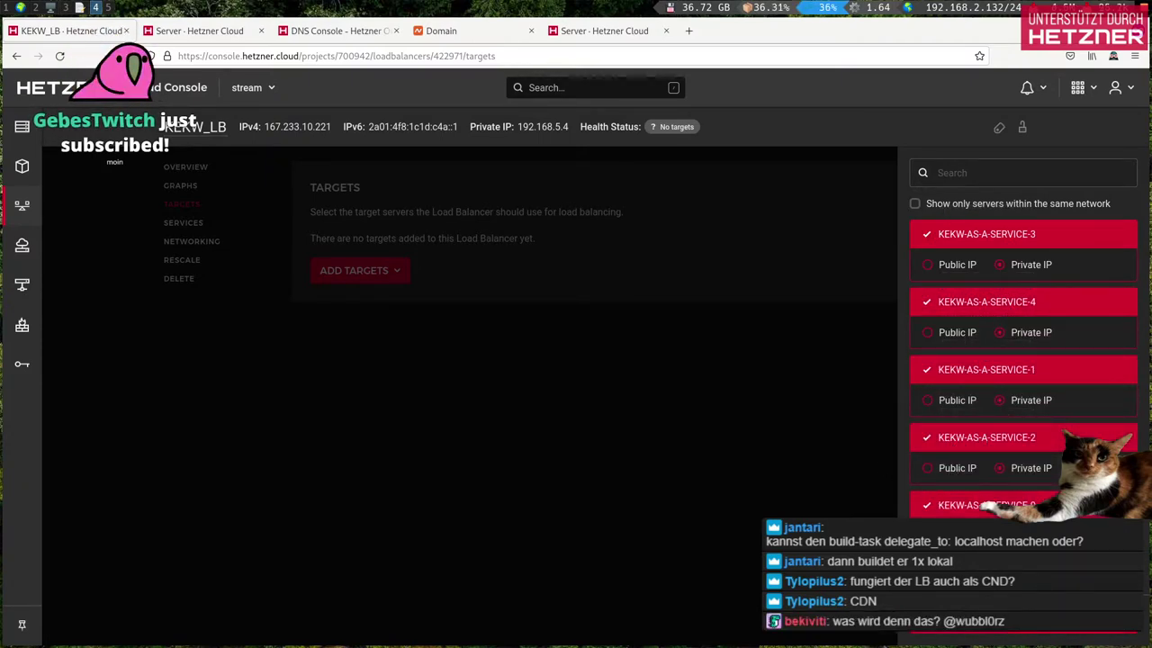
left_click(1024, 632)
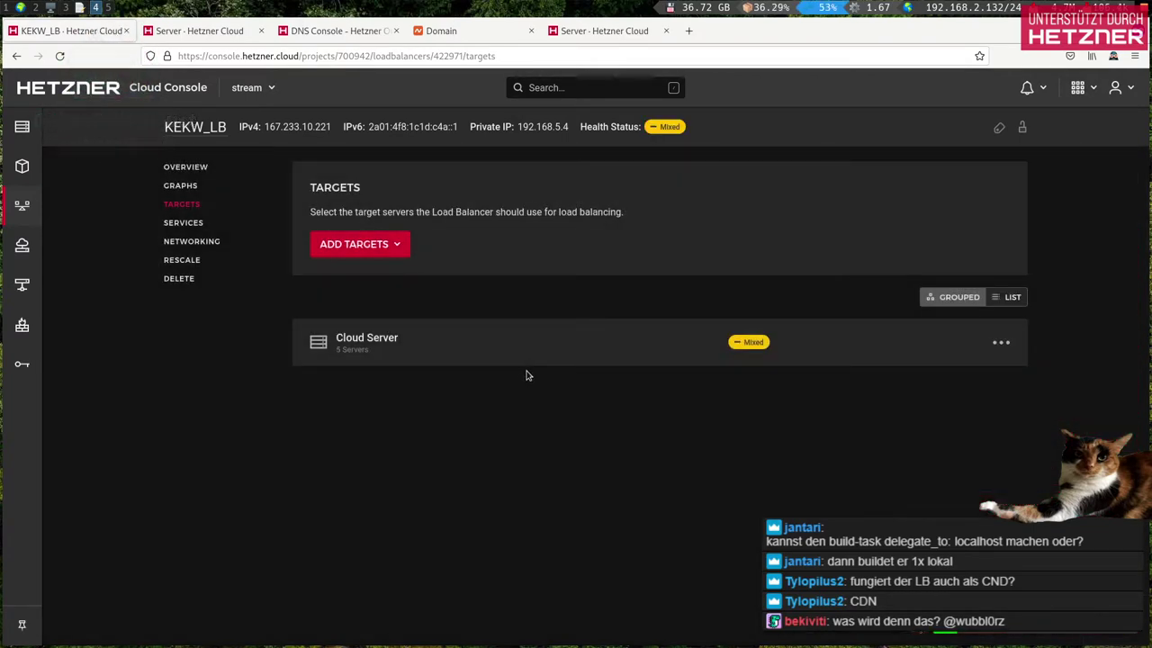
Step: Check the KEKW_LB overview, the playbook output in the terminal and the load balancing diagram in Paint
left_click(184, 169)
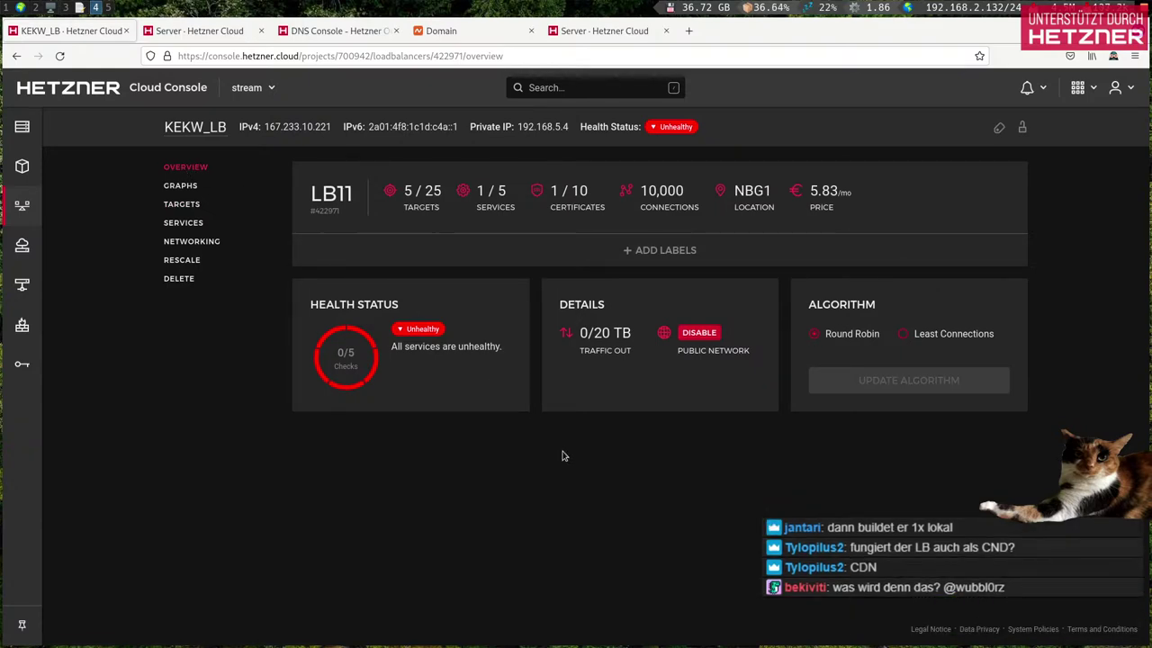
key("super+2")
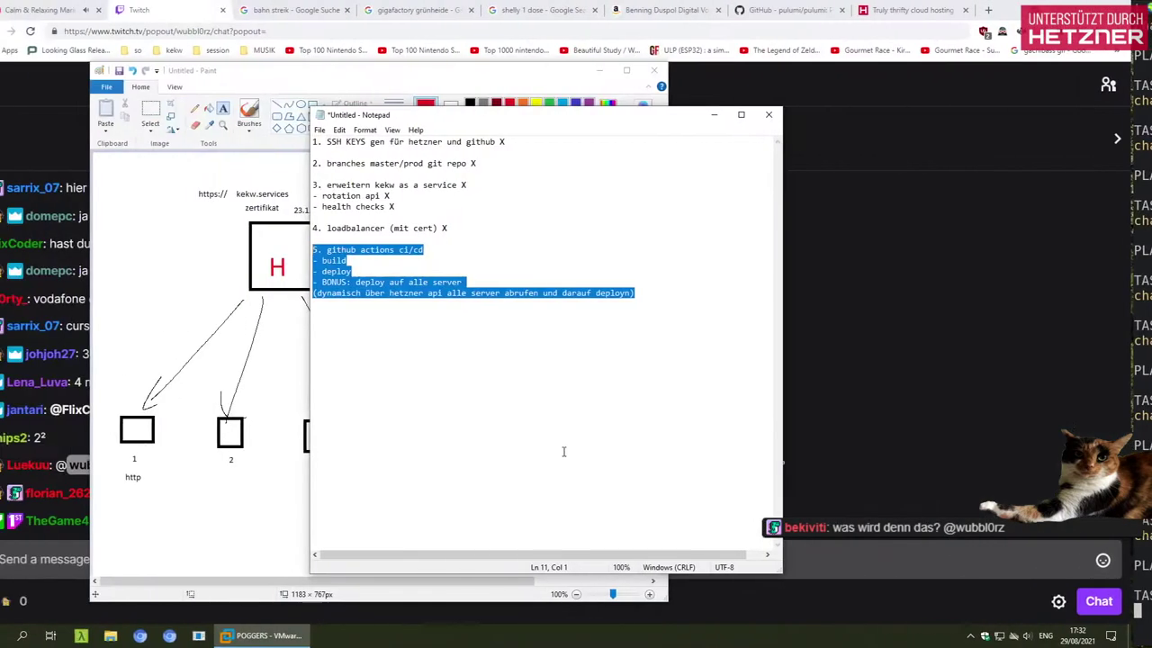
key("alt+Tab")
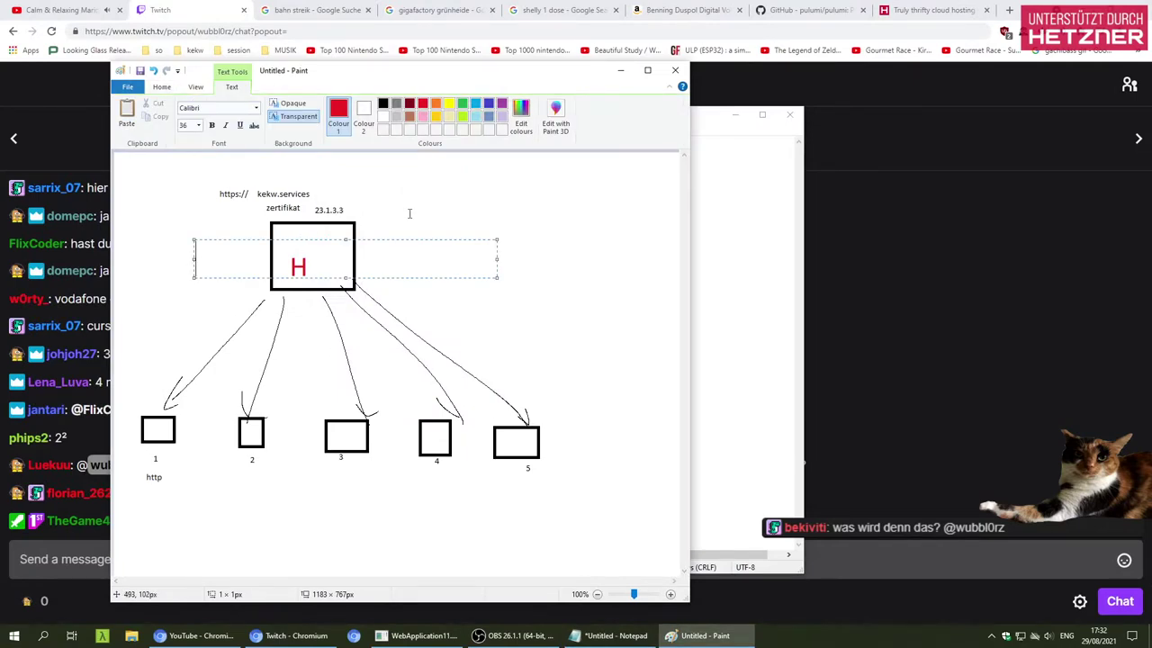
left_click(408, 213)
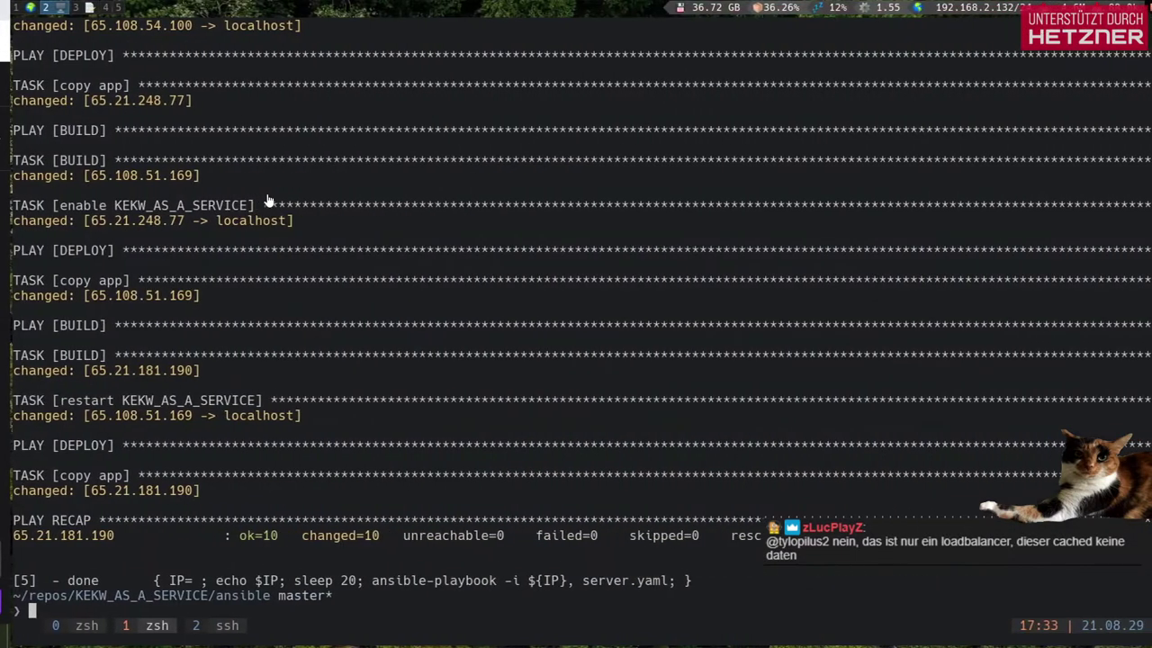
Step: Switch back to the Hetzner Cloud Console browser, checking server.yaml in VS Code on the way, and open kekw.services in a new tab
left_click(95, 7)
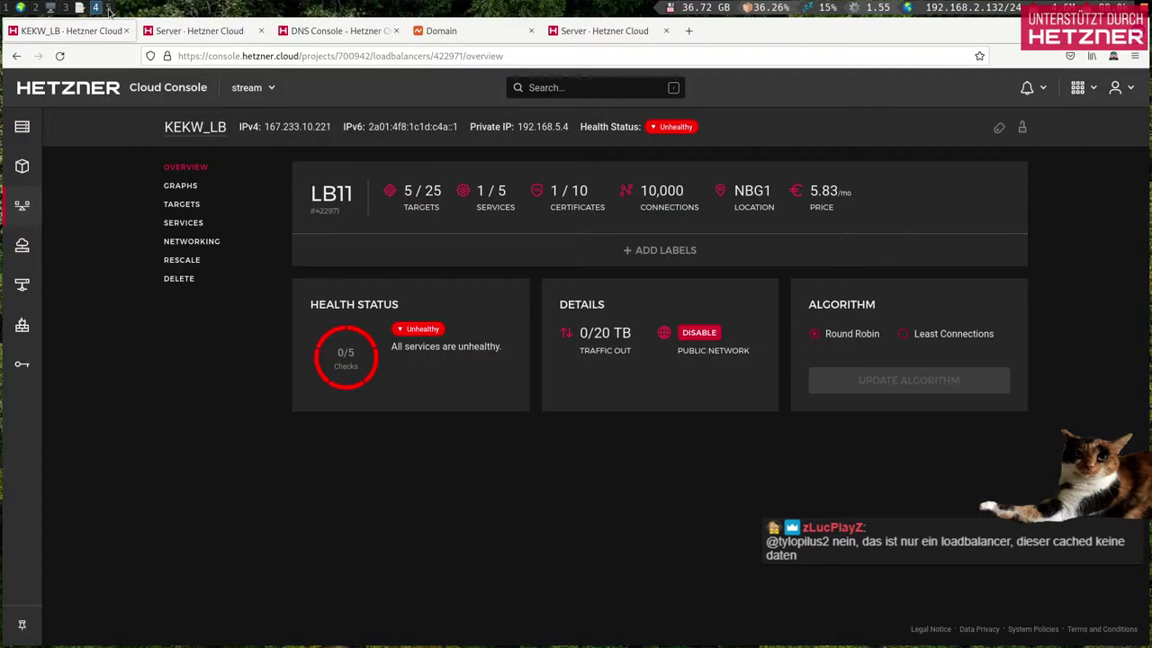
left_click(107, 8)
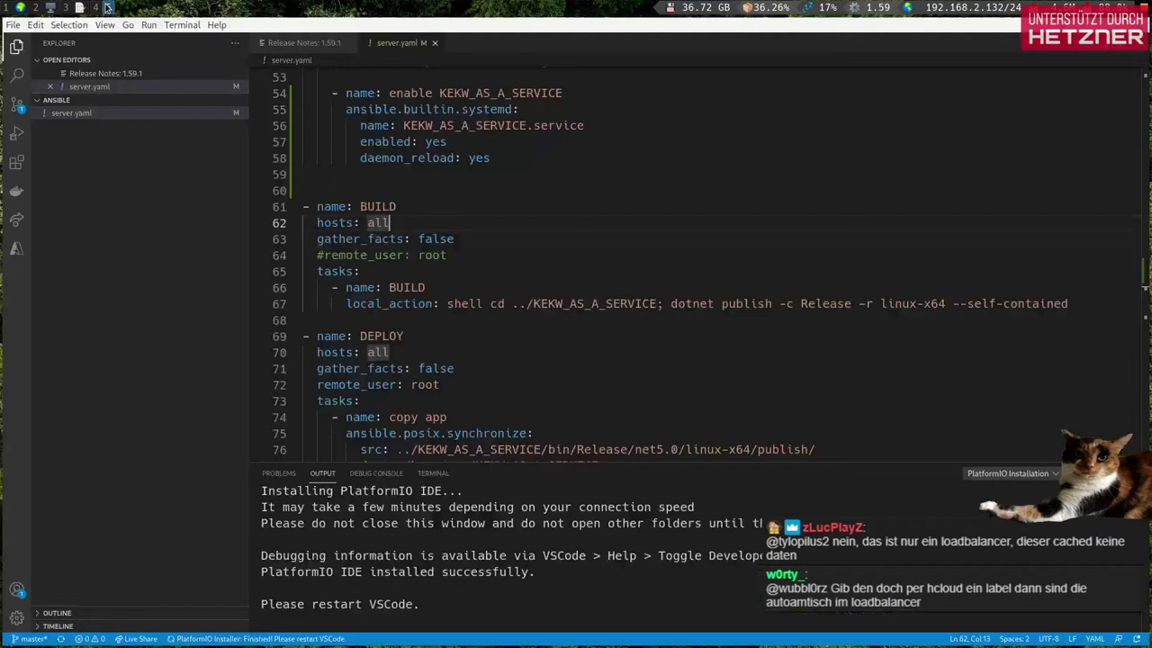
left_click(96, 7)
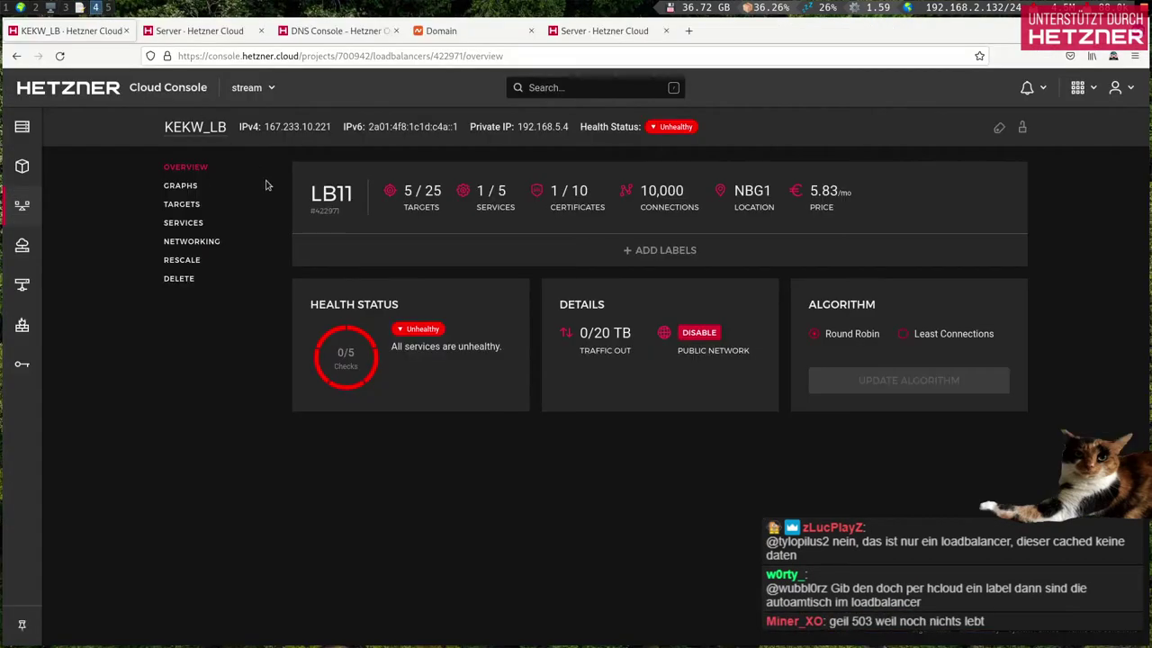
key("ctrl+t")
type("kekw.services")
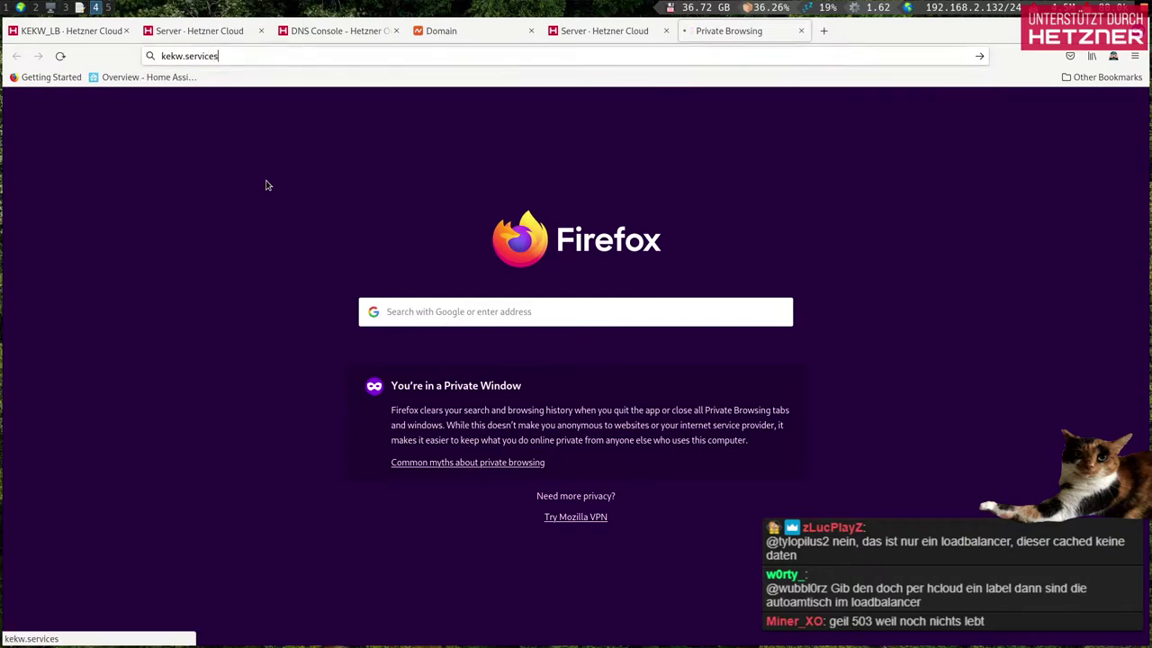
Step: Load kekw.services in the new tab, reload it and request the page again over https
key("Return")
left_click(60, 56)
left_click(321, 55)
key("BackSpace")
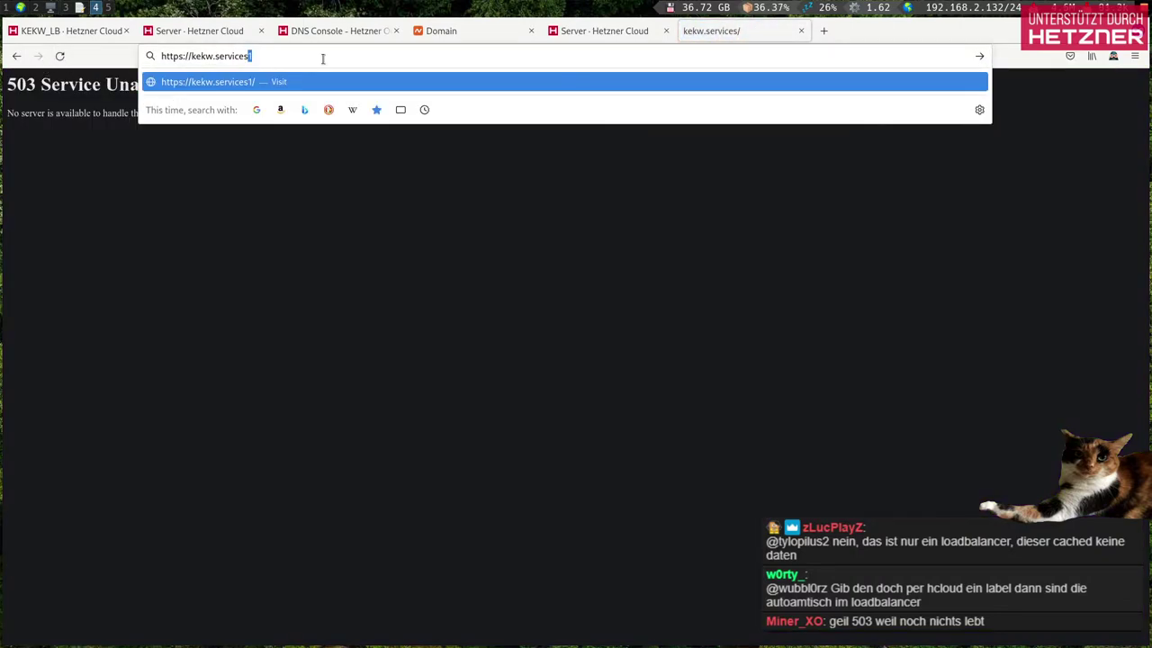
key("Return")
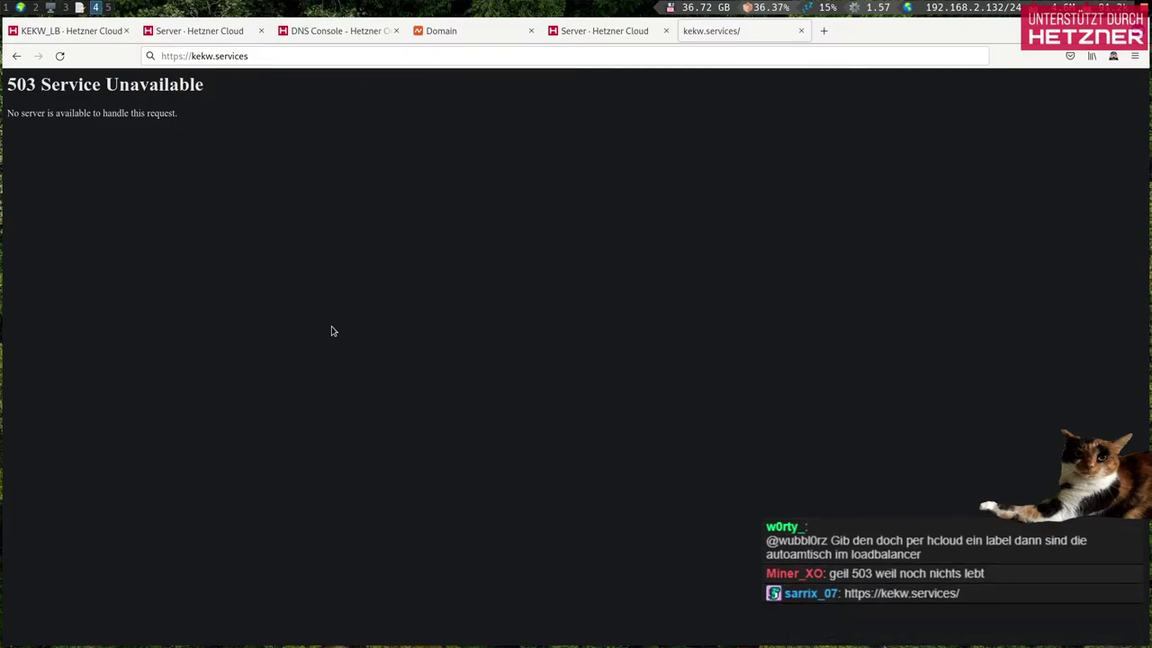
Step: Check the Hetzner server list and switch to the terminal to review the progress of the Ansible playbook runs
left_click(582, 32)
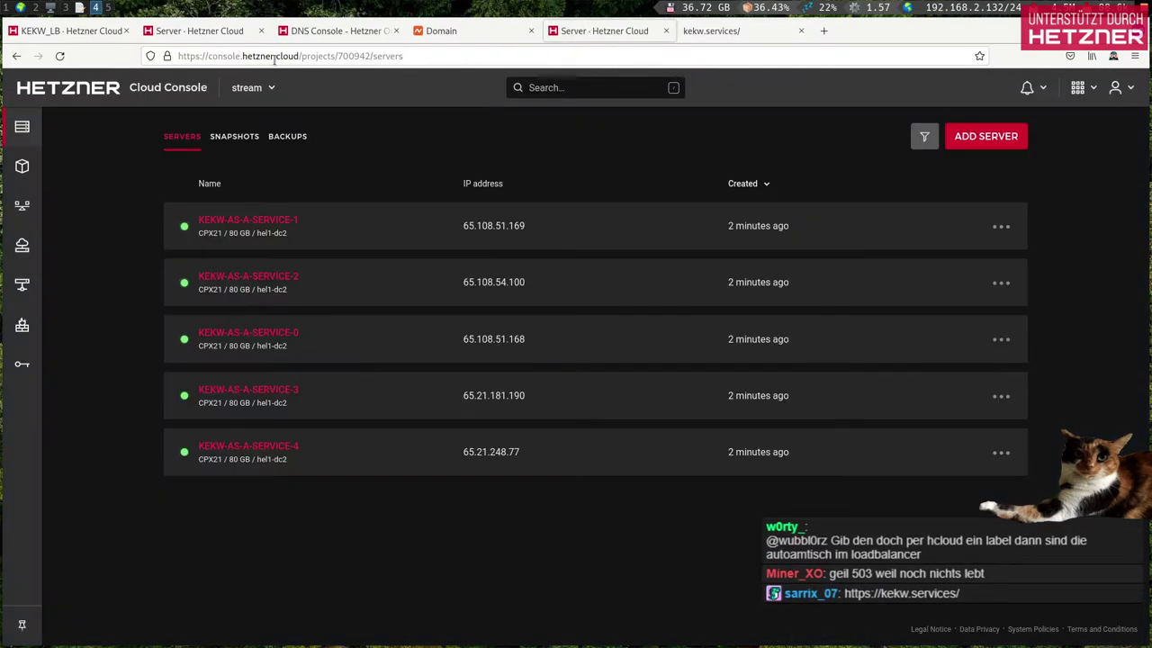
left_click(36, 8)
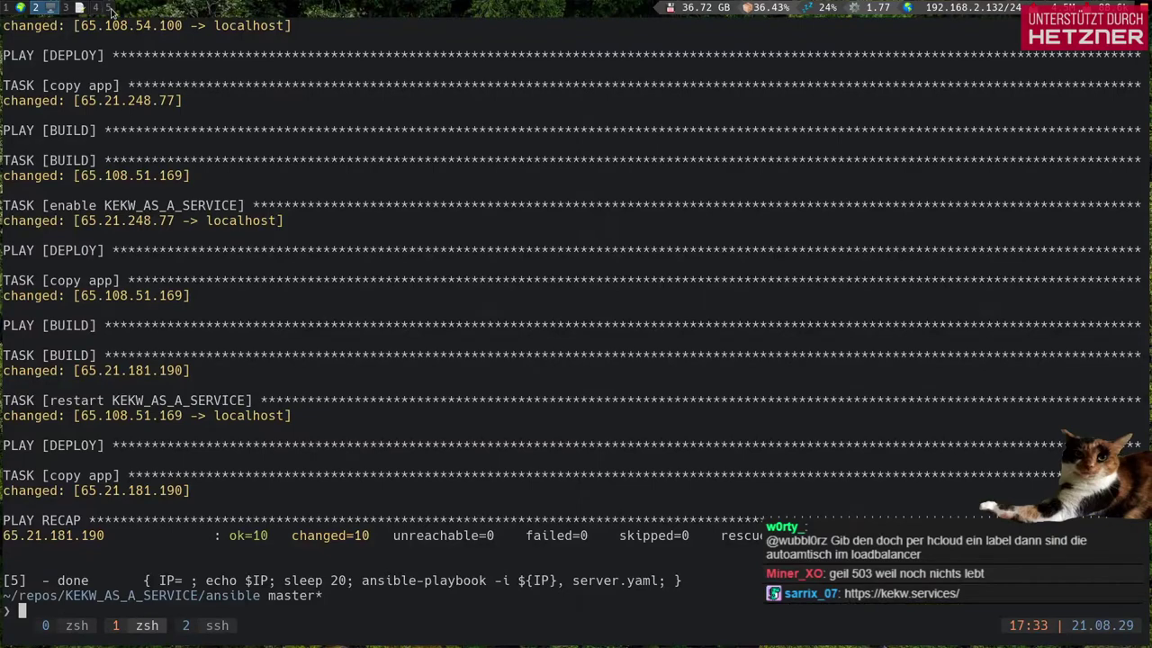
scroll(111, 11, "down", 2)
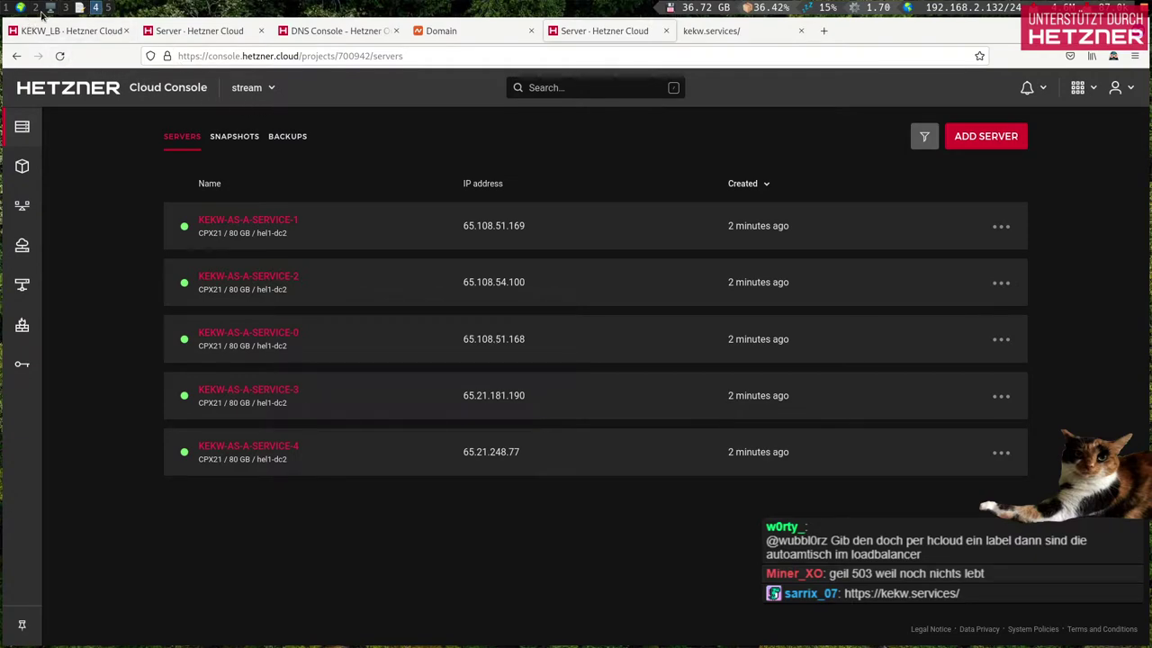
key("super+2")
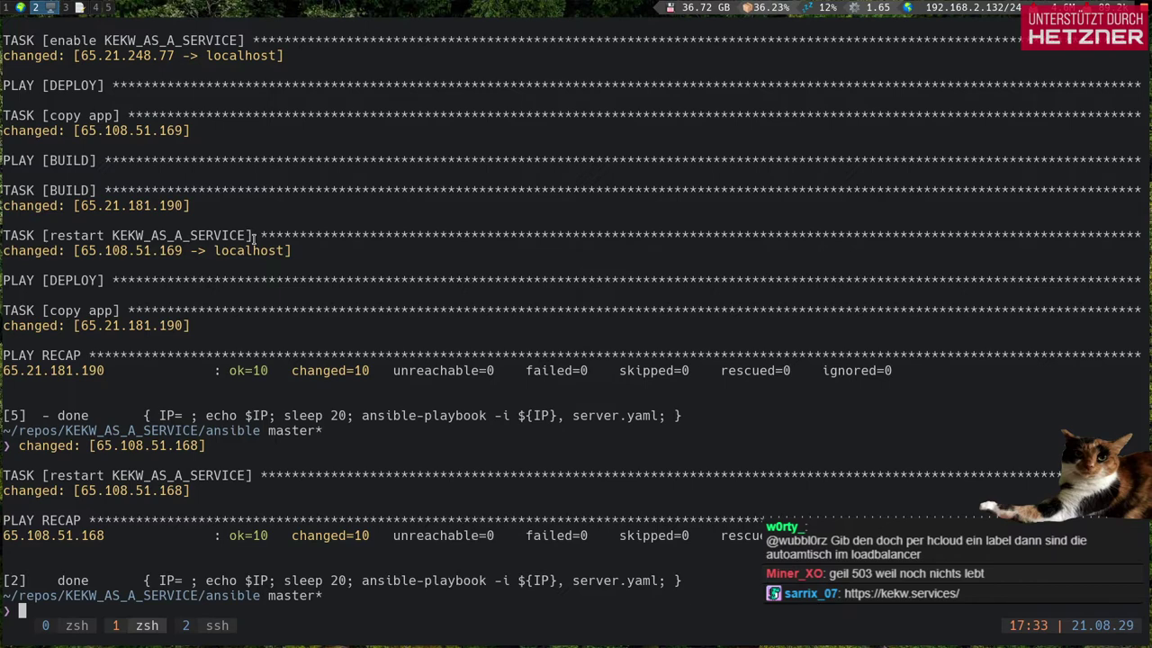
key("Return")
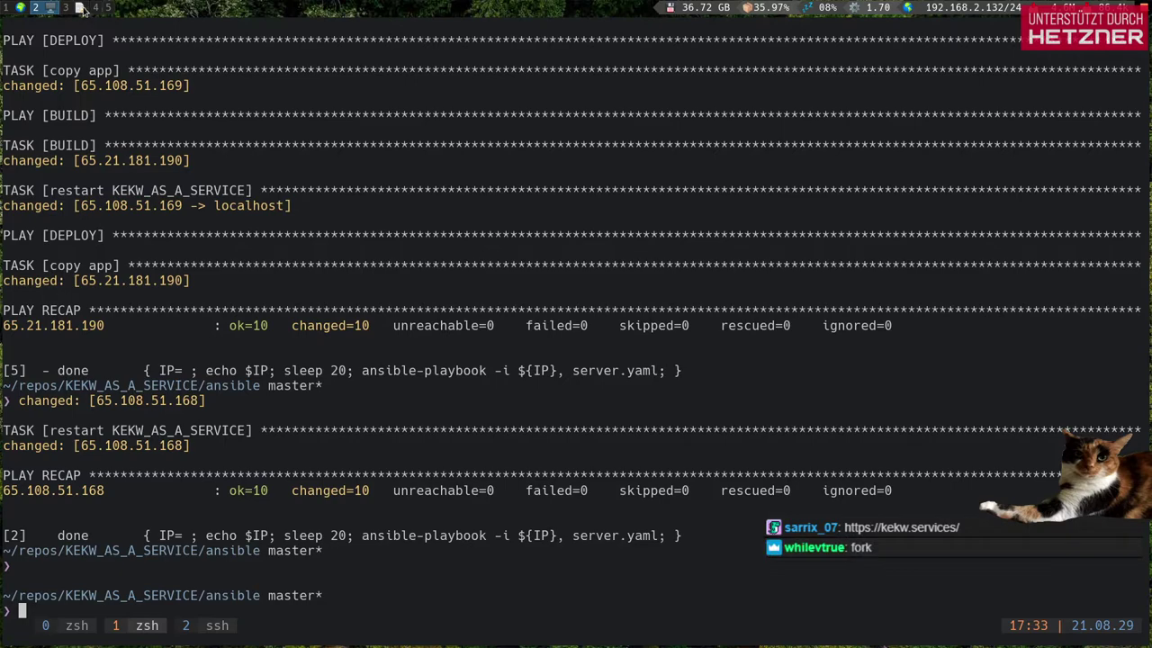
Step: Run htop in the terminal to inspect the running ansible-playbook processes, and quit it
type("htop")
key("Return")
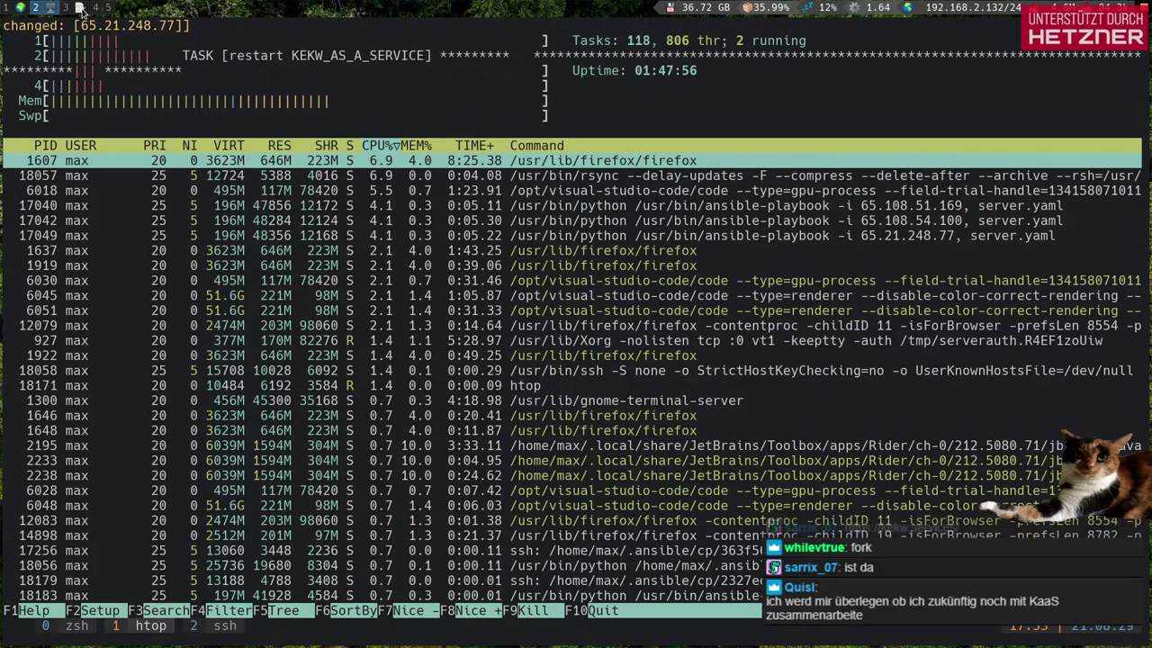
key("q")
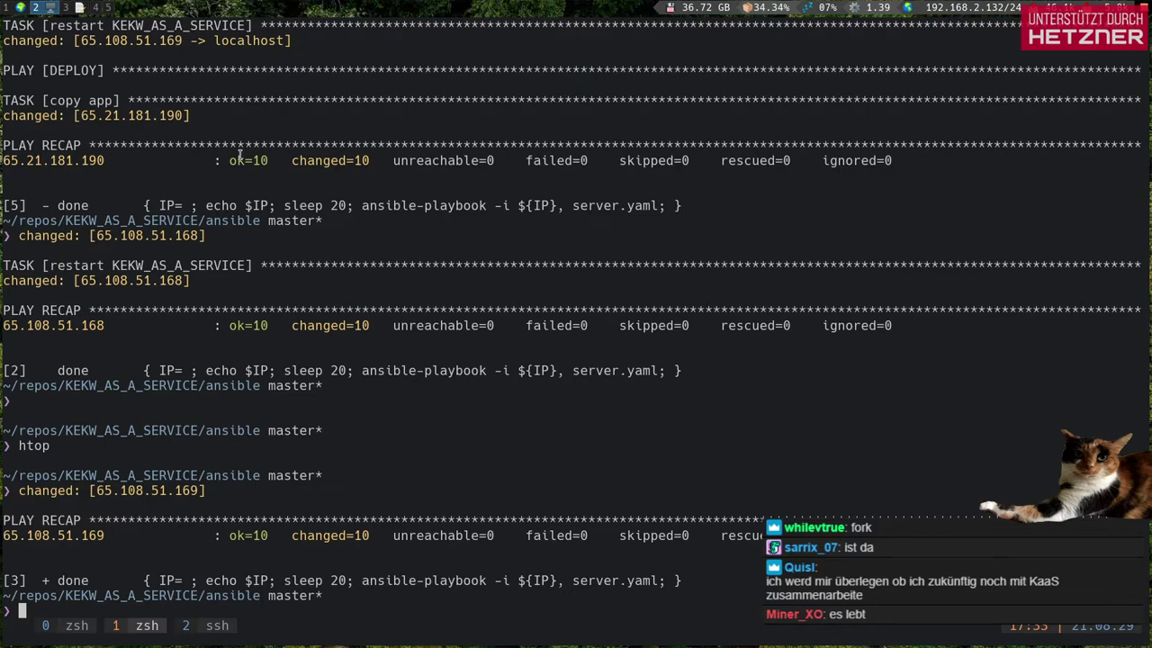
Step: Switch past VS Code and Rider to the Hetzner Cloud Console and check the health status in the KEKW_LB overview
left_click(97, 9)
left_click(109, 9)
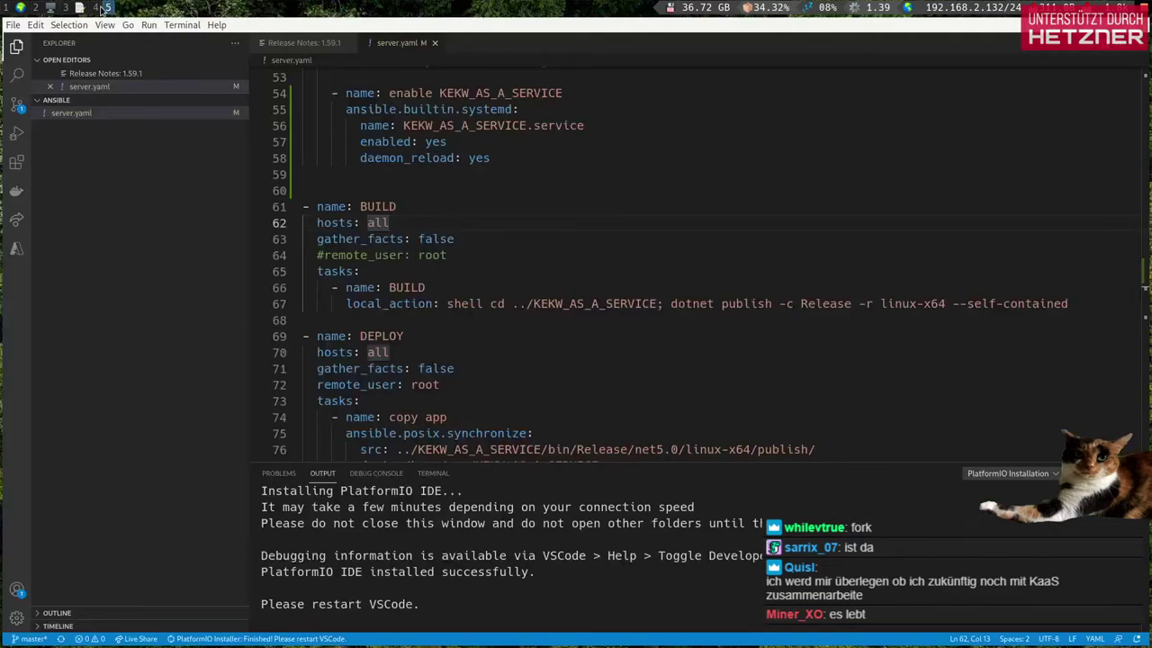
left_click(83, 9)
left_click(531, 143)
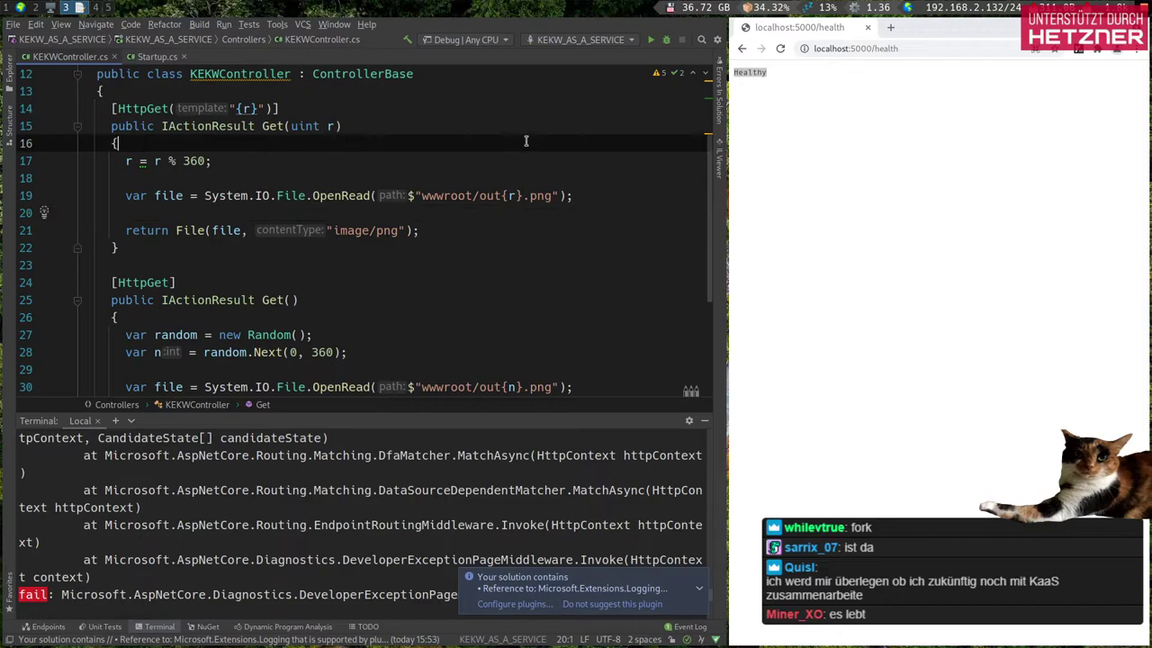
left_click(42, 10)
left_click(94, 9)
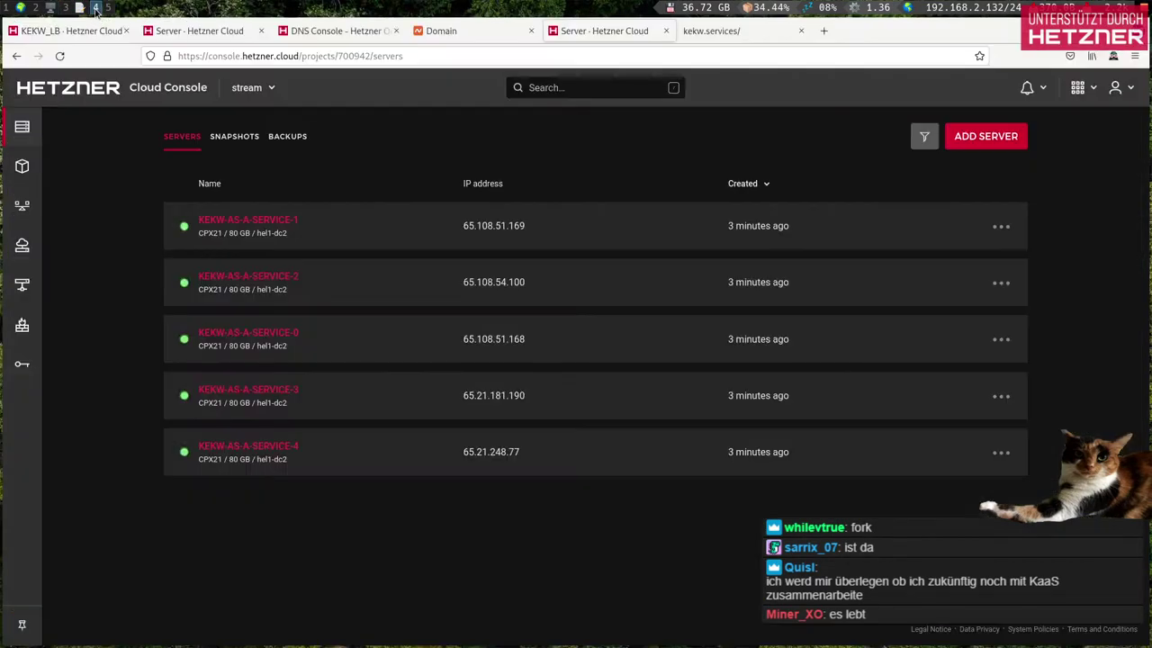
left_click(97, 31)
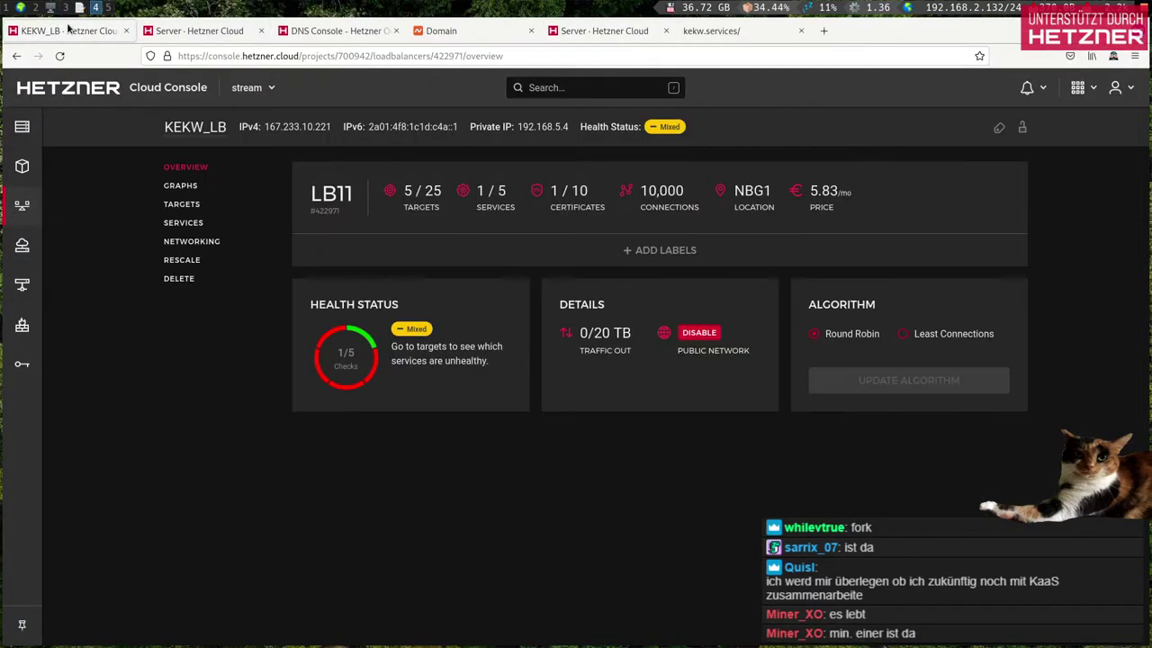
Step: Reload kekw.services several times to test whether the load balancer serves the rotated images
left_click(716, 33)
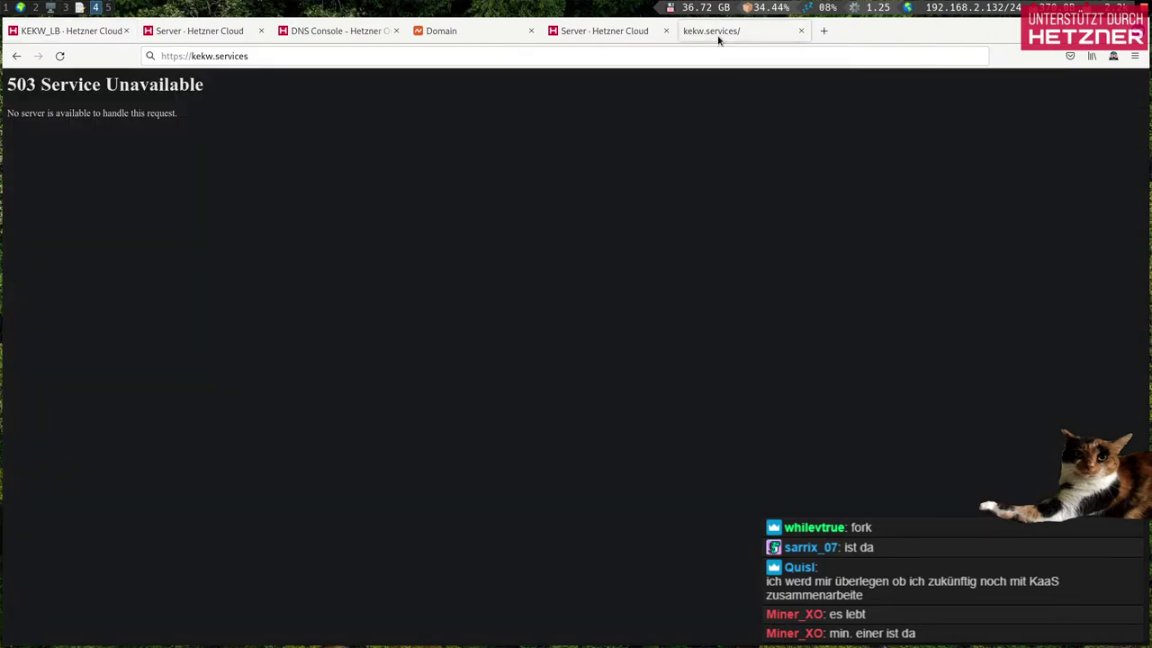
left_click(58, 56)
left_click(58, 55)
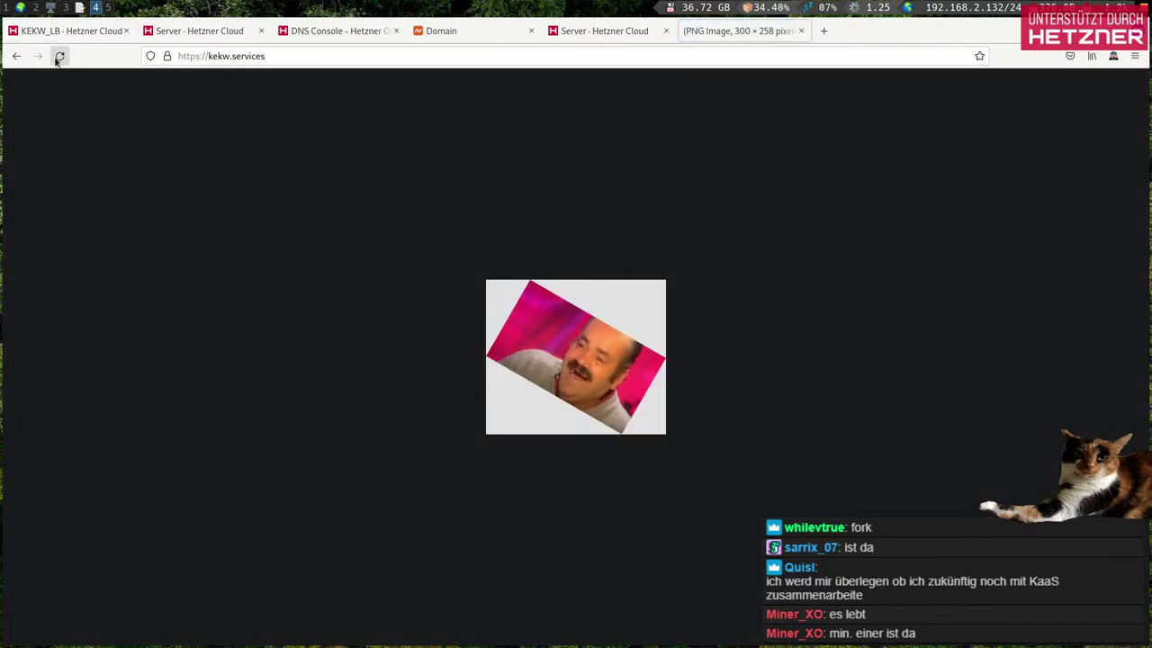
left_click(58, 57)
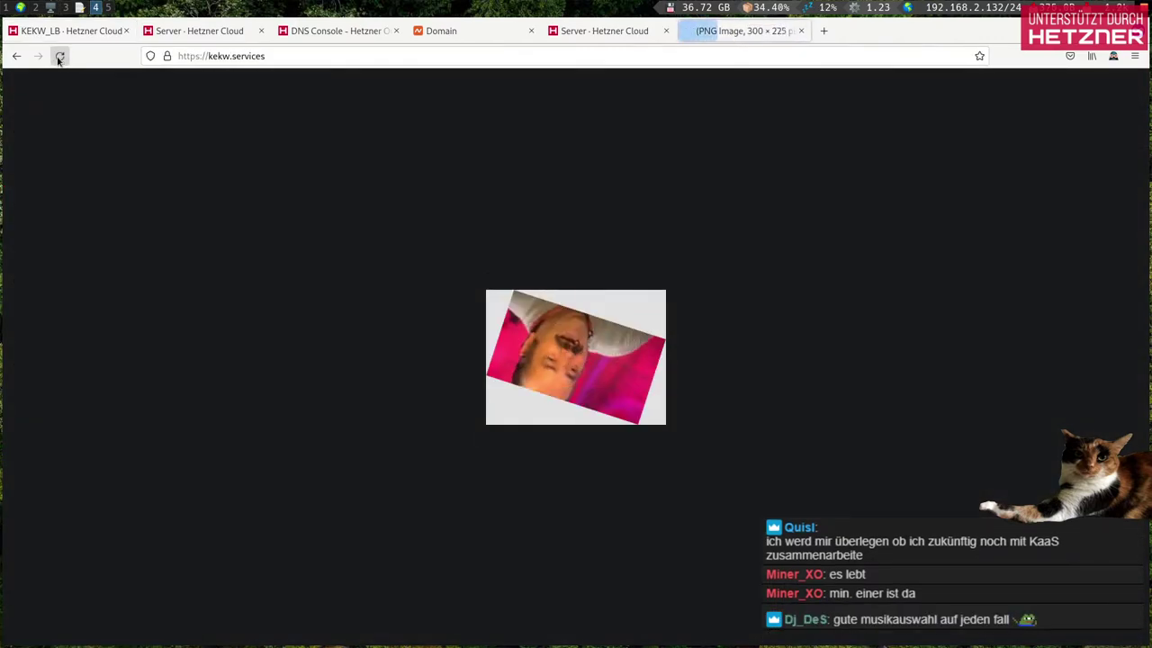
left_click(59, 56)
left_click(58, 57)
left_click(58, 57)
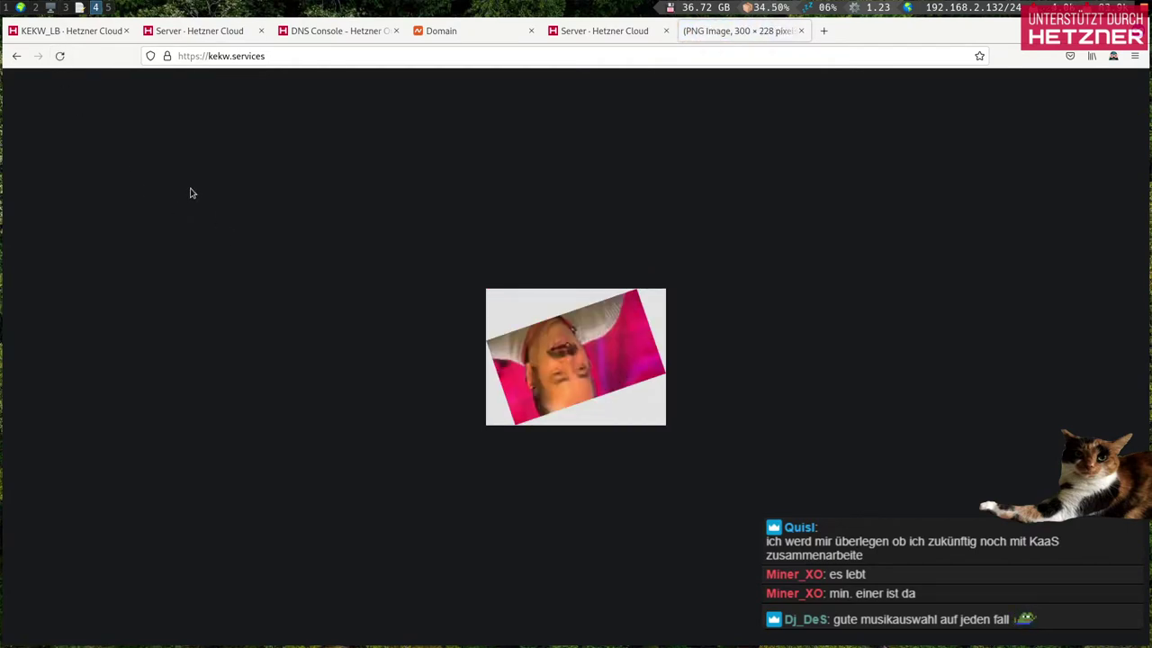
Step: Check the target health status in the KEKW_LB overview again and glance at the KEKW_AS_A_SERVICE repository on GitHub
left_click(49, 29)
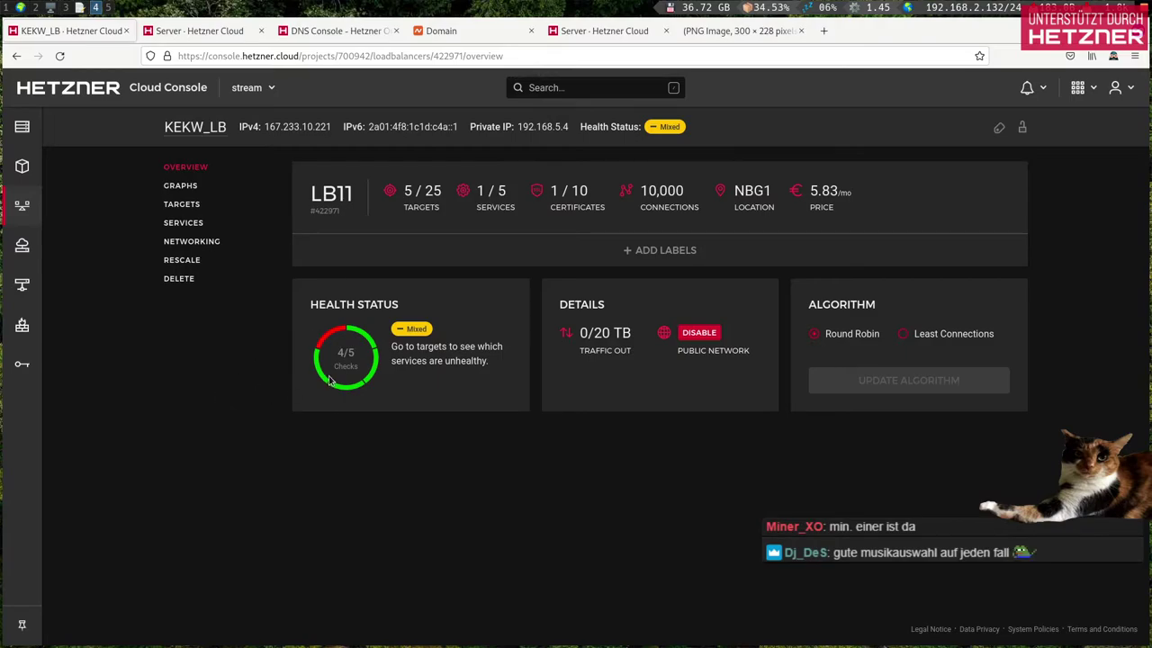
key("super+1")
key("super+2")
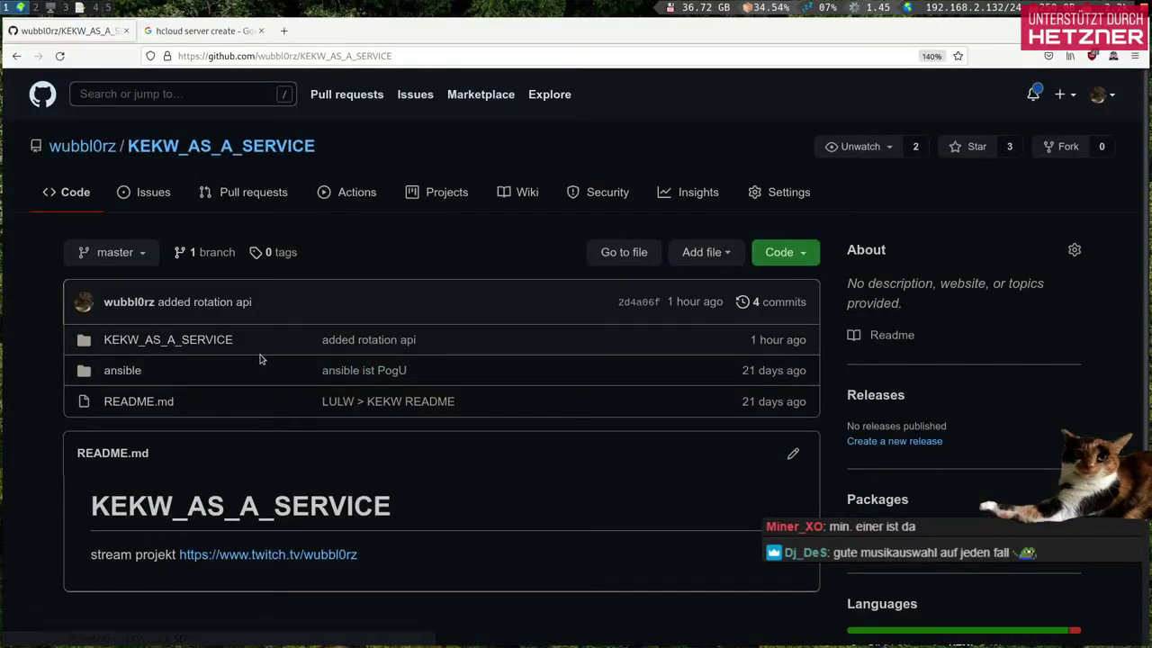
Step: Switch to Rider and stop the application running locally in its terminal
key("super+3")
key("super+4")
key("super+3")
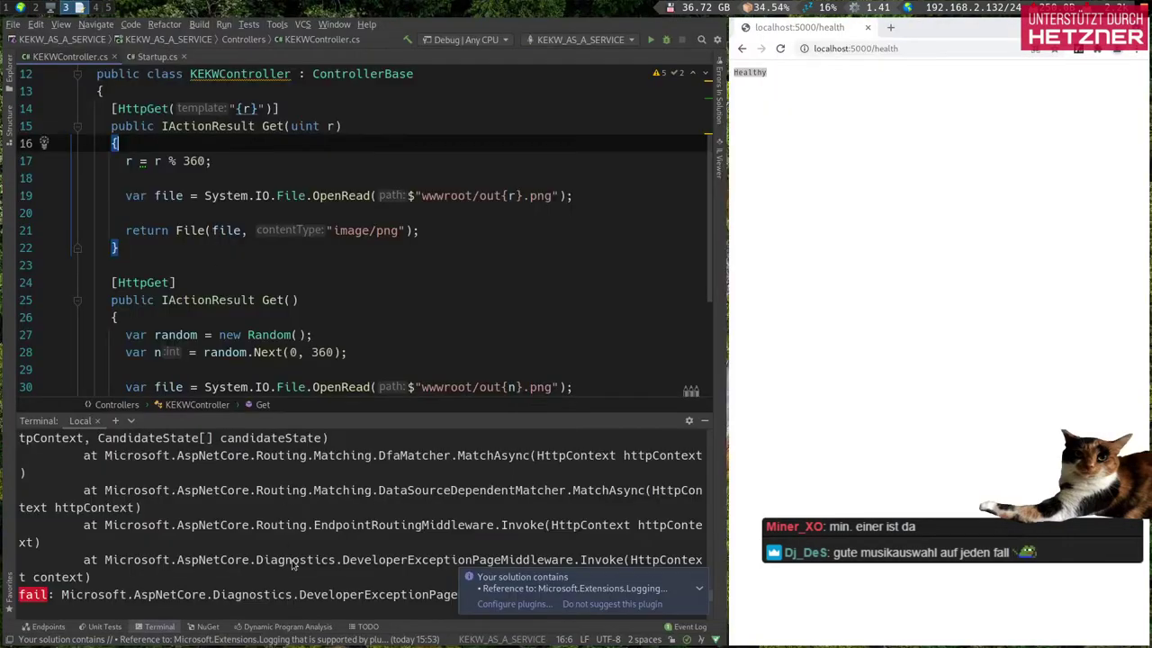
key("ctrl+c")
key("ctrl+l")
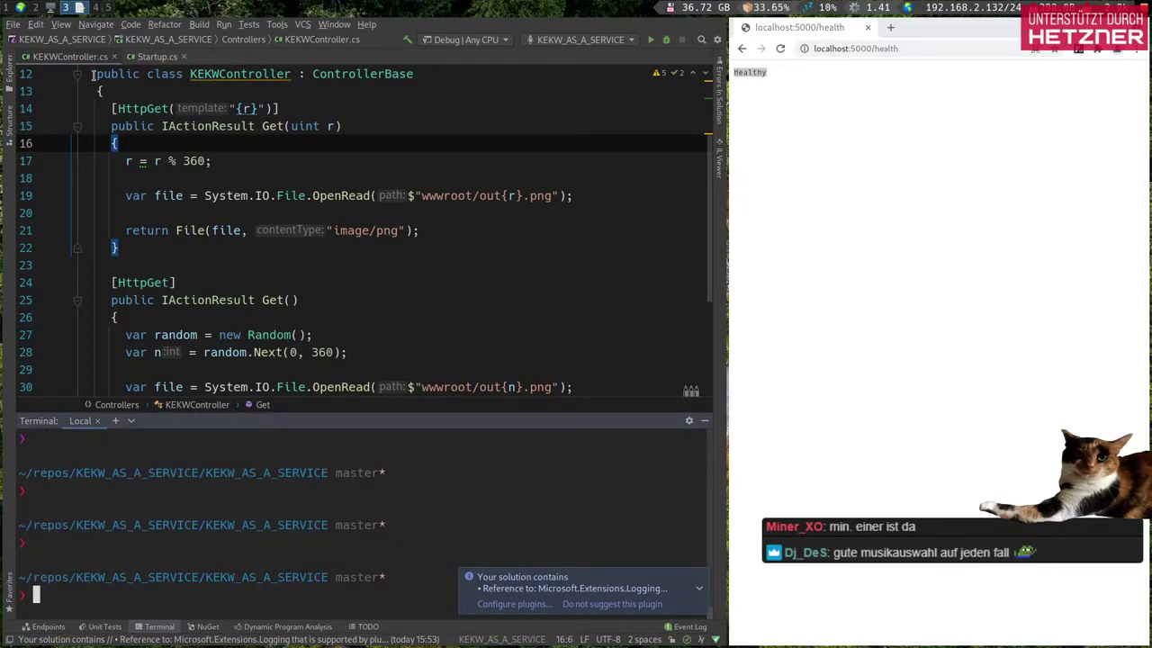
Step: Return to the KEKW_LB health status in the Hetzner Cloud Console and reload kekw.services repeatedly to test load balancing
left_click(107, 7)
left_click(97, 7)
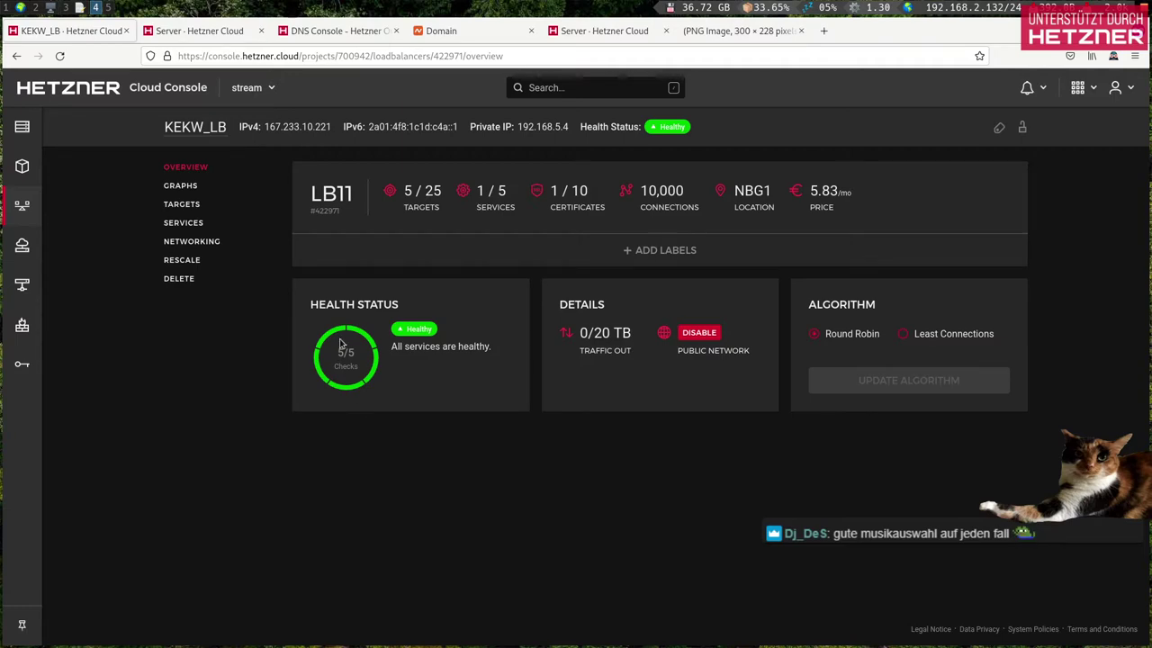
key("ctrl+shift+Tab")
left_click(60, 57)
left_click(59, 57)
left_click(60, 56)
left_click(60, 57)
left_click(60, 56)
left_click(60, 57)
left_click(60, 57)
left_click(59, 57)
left_click(59, 57)
left_click(60, 57)
left_click(59, 57)
left_click(59, 56)
left_click(59, 57)
left_click(60, 57)
left_click(59, 57)
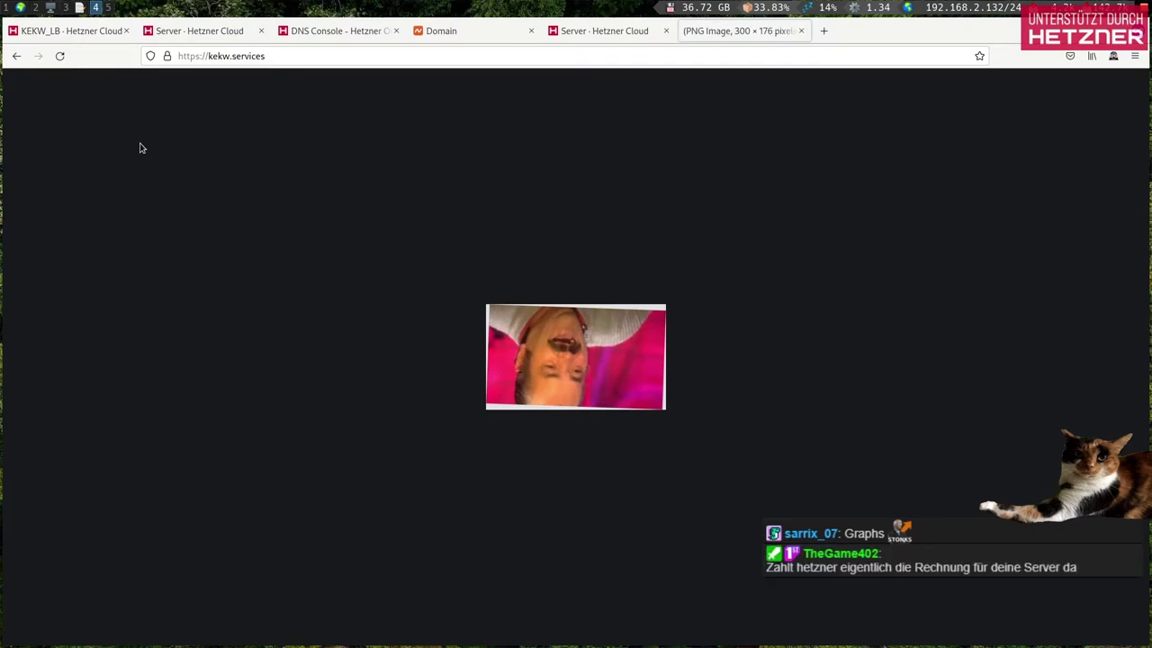
Step: Close the kekw.services tab and return to the Hetzner server list, leaving its address without loading another page
key("ctrl+w")
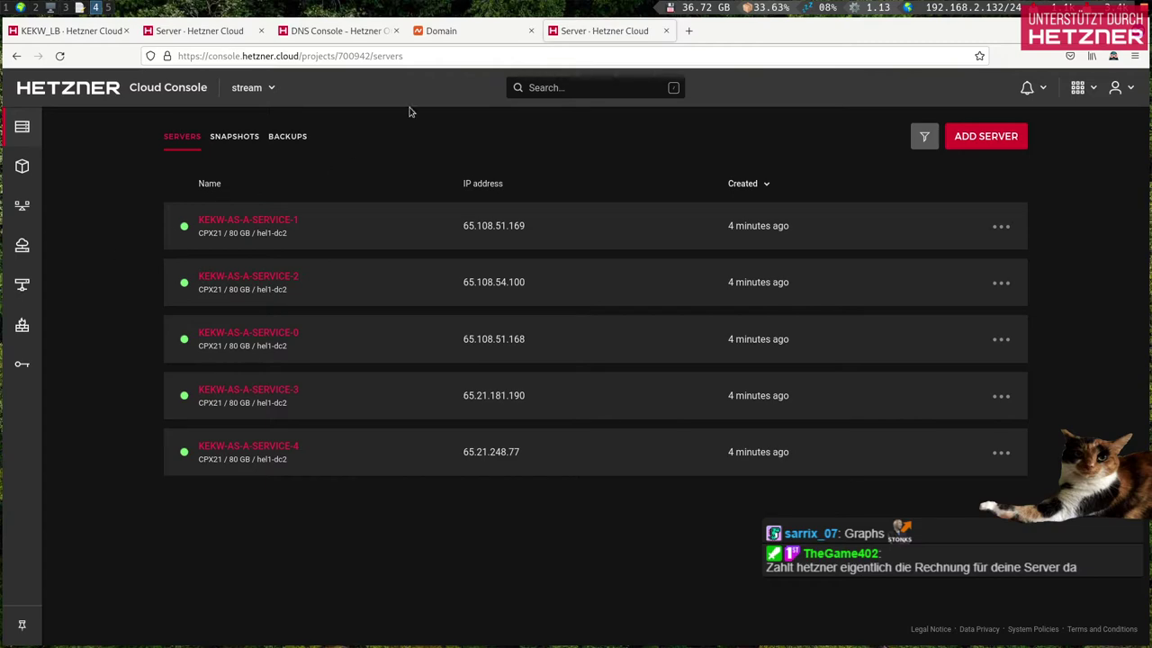
left_click(442, 56)
left_click(441, 56)
type("1")
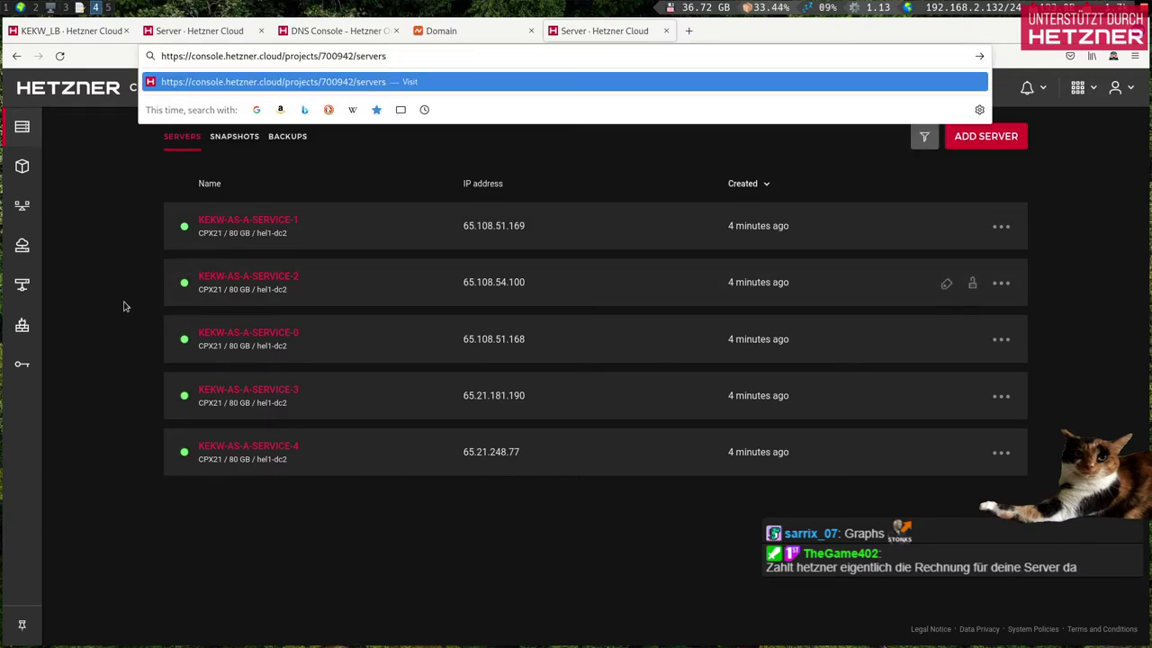
left_click(113, 303)
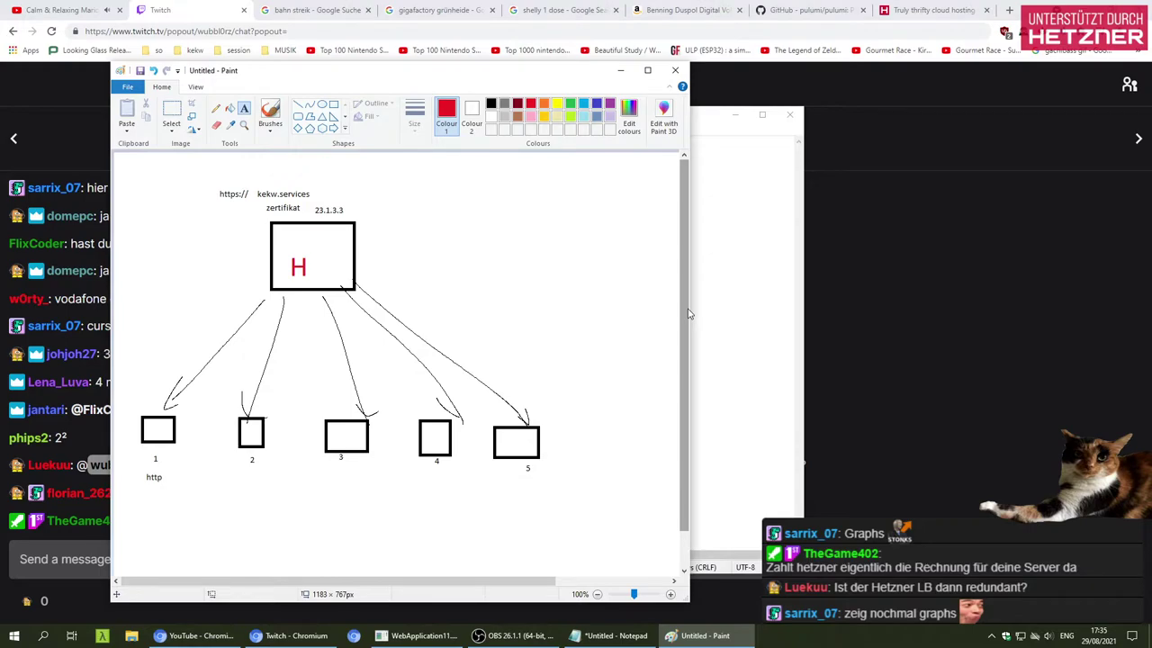
Step: Bring the Twitch stream chat to the front of the Paint diagram and read through to the latest messages
left_click(870, 335)
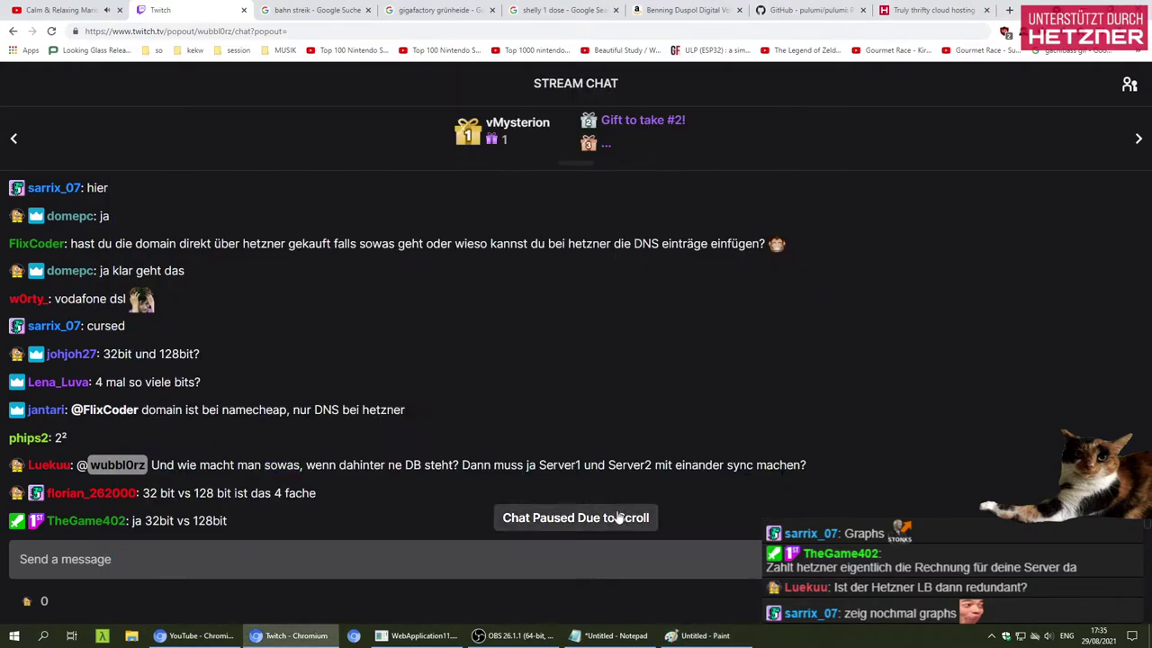
scroll(179, 495, "down", 5)
scroll(231, 492, "down", 10)
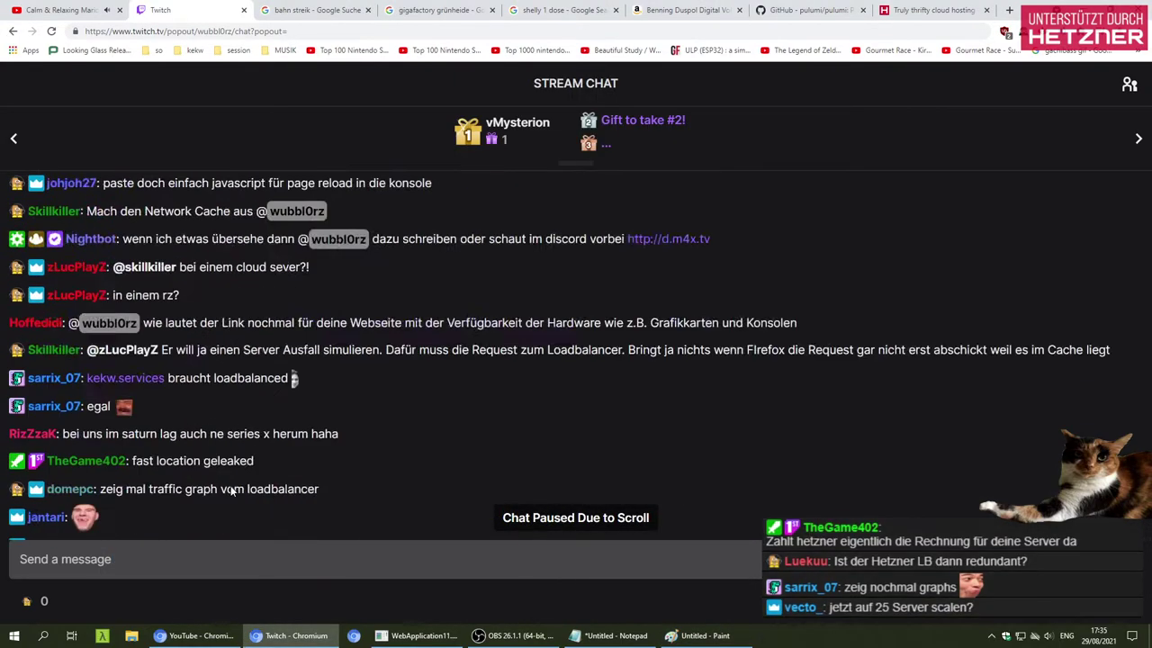
scroll(835, 450, "down", 10)
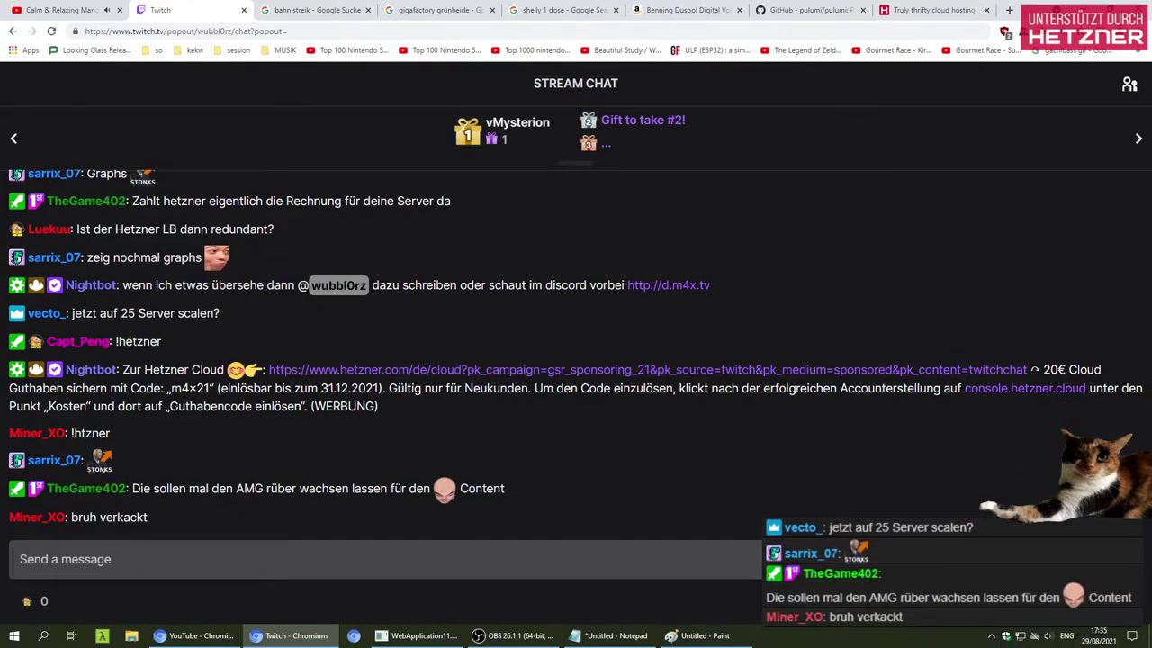
double_click(90, 405)
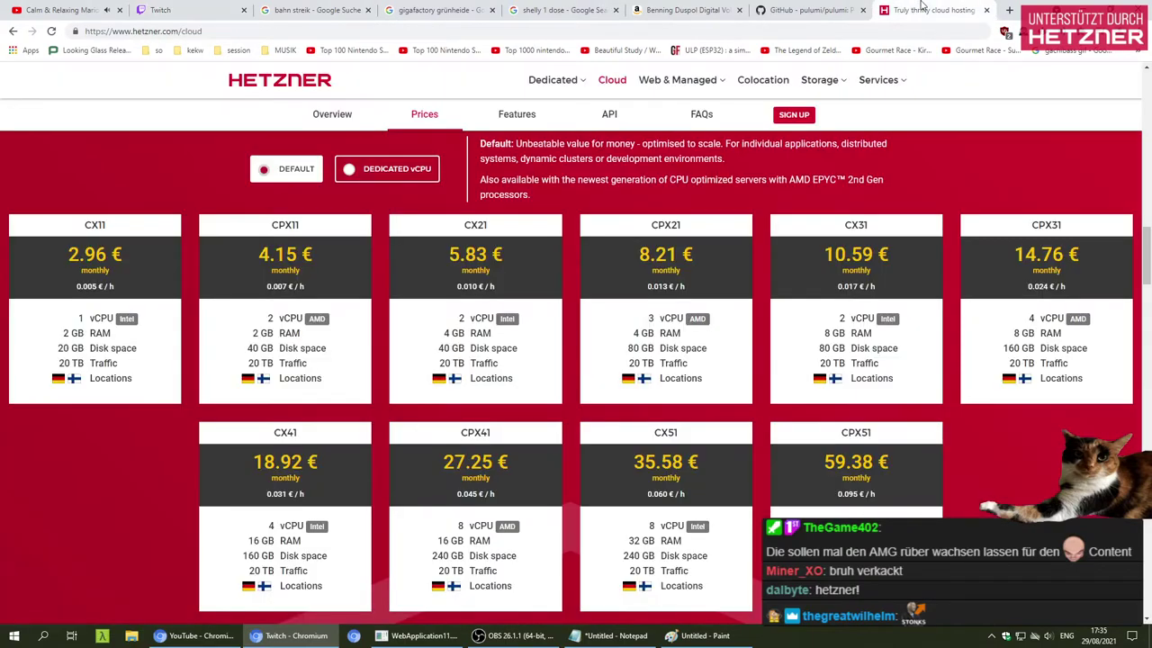
Step: Review the default and dedicated vCPU cloud server prices on the Hetzner website and go back to the Twitch chat
left_click(932, 10)
scroll(861, 463, "down", 1)
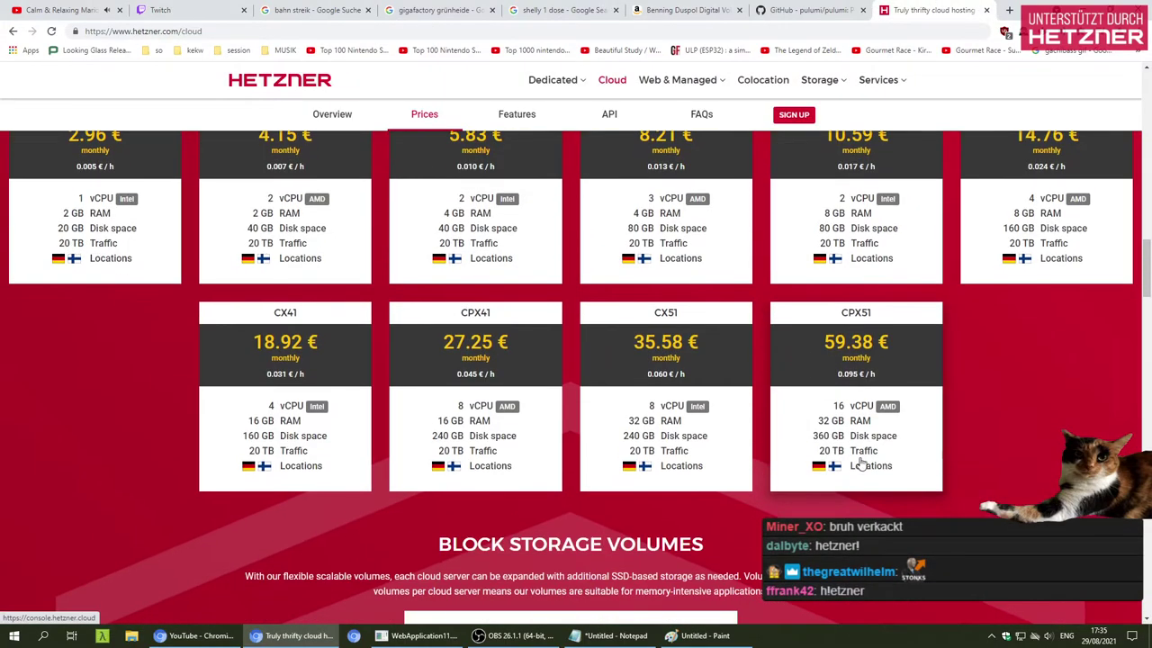
scroll(558, 360, "up", 2)
left_click(351, 224)
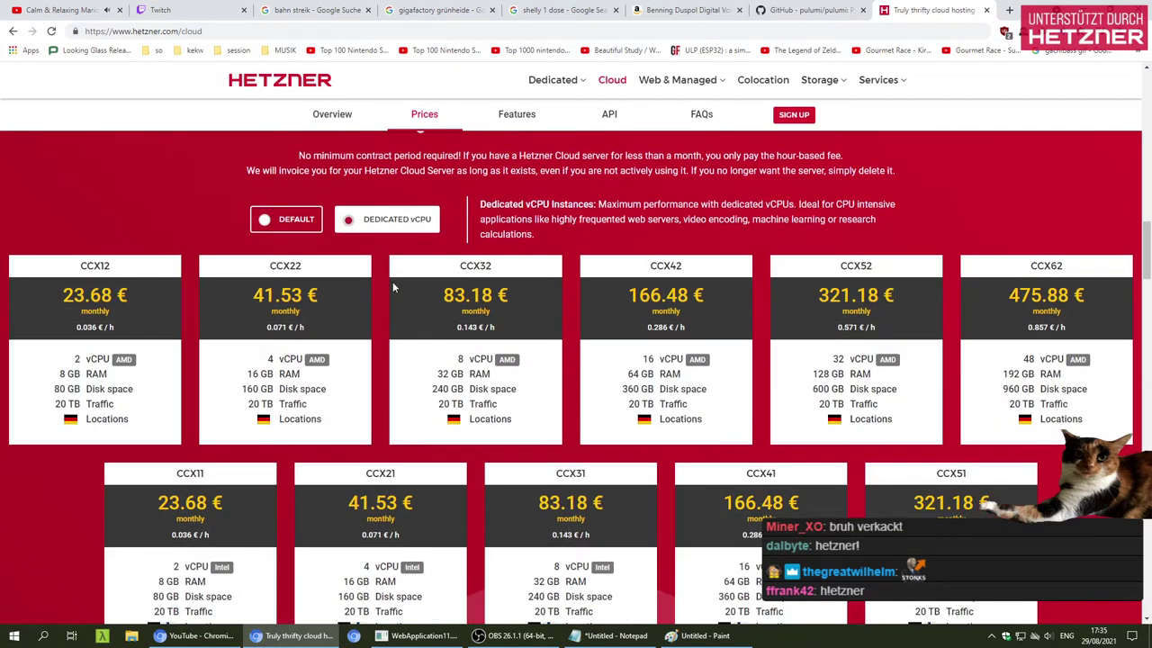
scroll(367, 260, "down", 2)
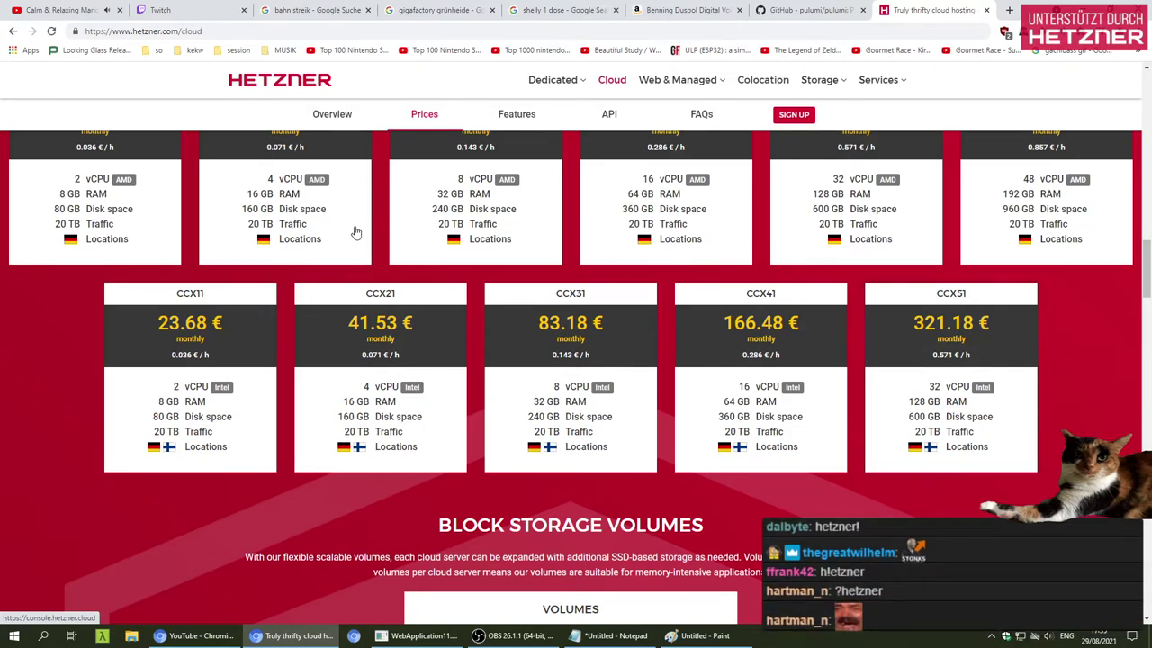
left_click(195, 9)
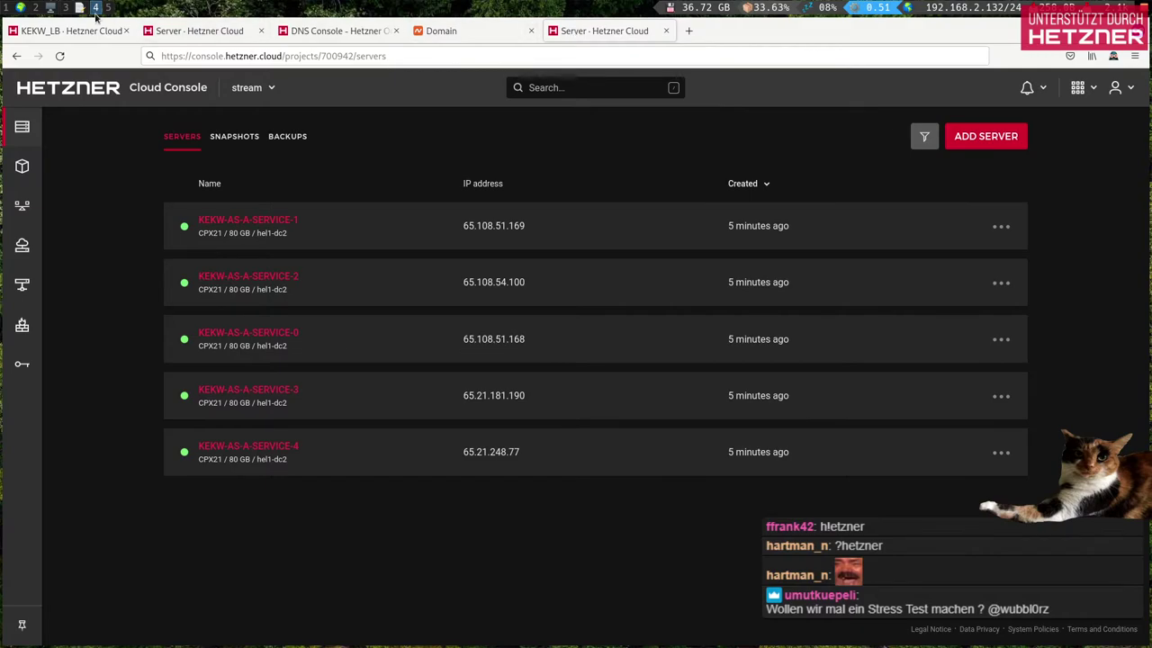
scroll(96, 11, "up", 2)
scroll(90, 11, "down", 2)
scroll(65, 12, "up", 1)
scroll(66, 13, "down", 1)
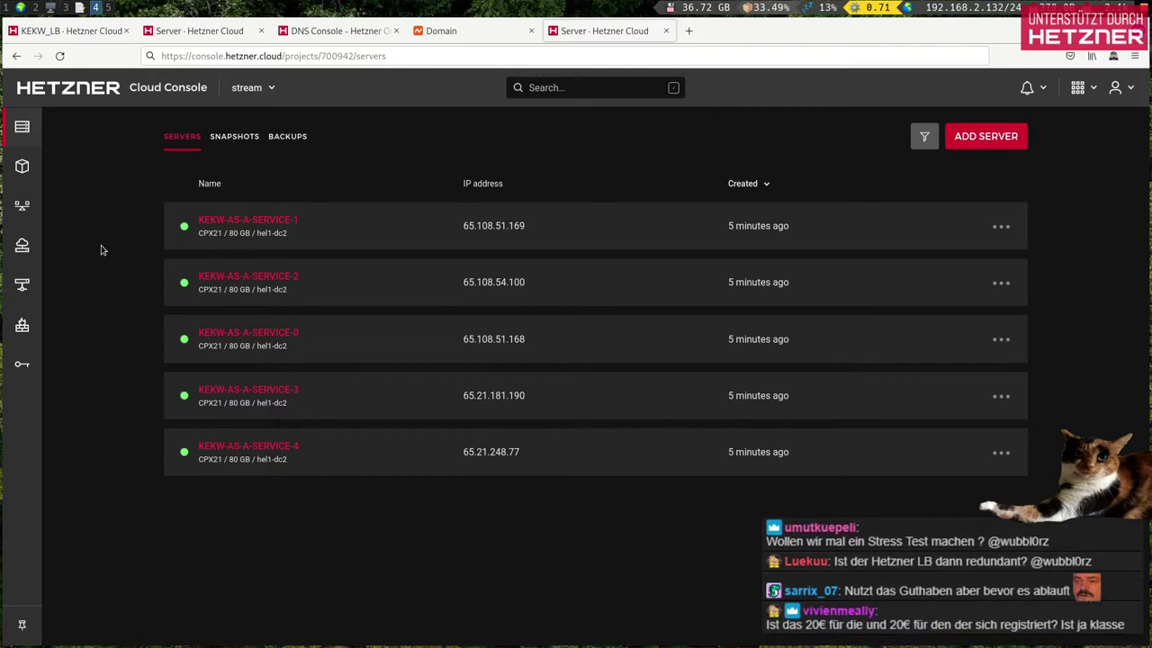
Step: Open kekw.services in a new private browsing tab and reload it repeatedly to test the load-balanced service
key("ctrl+shift+p")
type("kekw.")
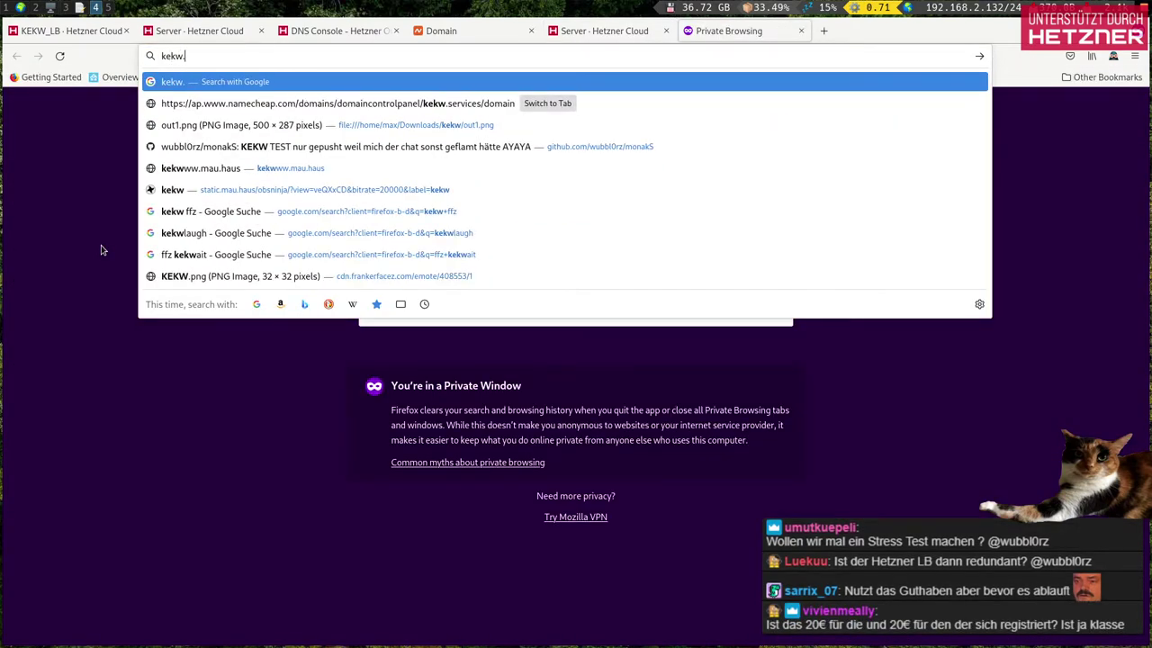
type("services")
key("Return")
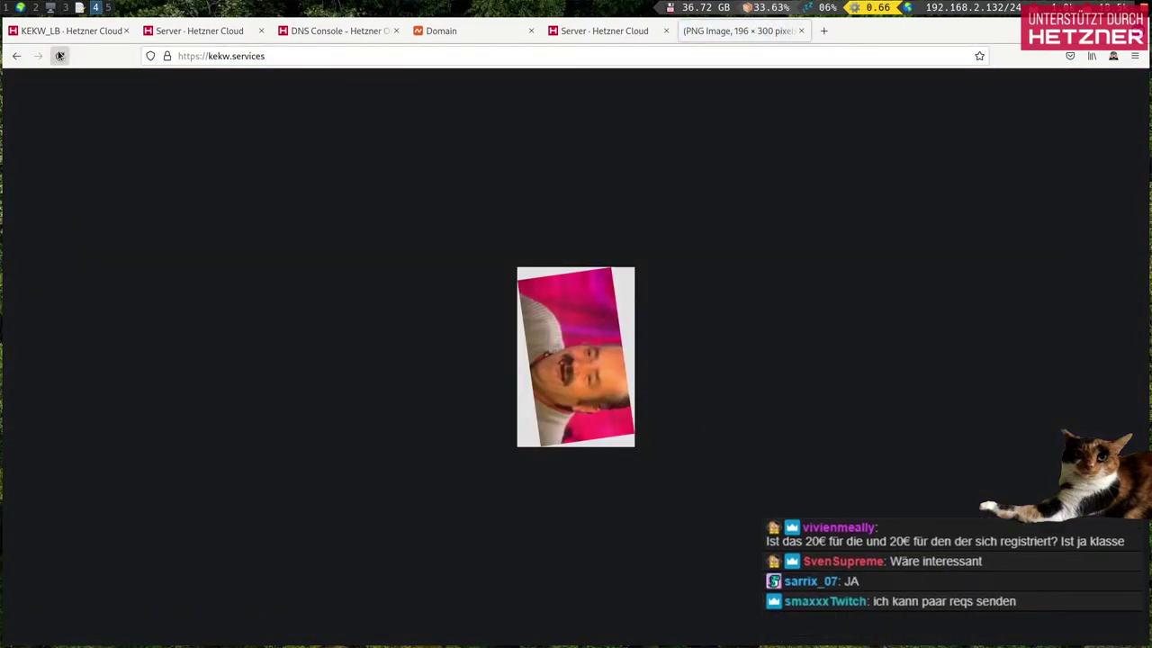
left_click(59, 56)
left_click(59, 56)
left_click(61, 56)
left_click(63, 57)
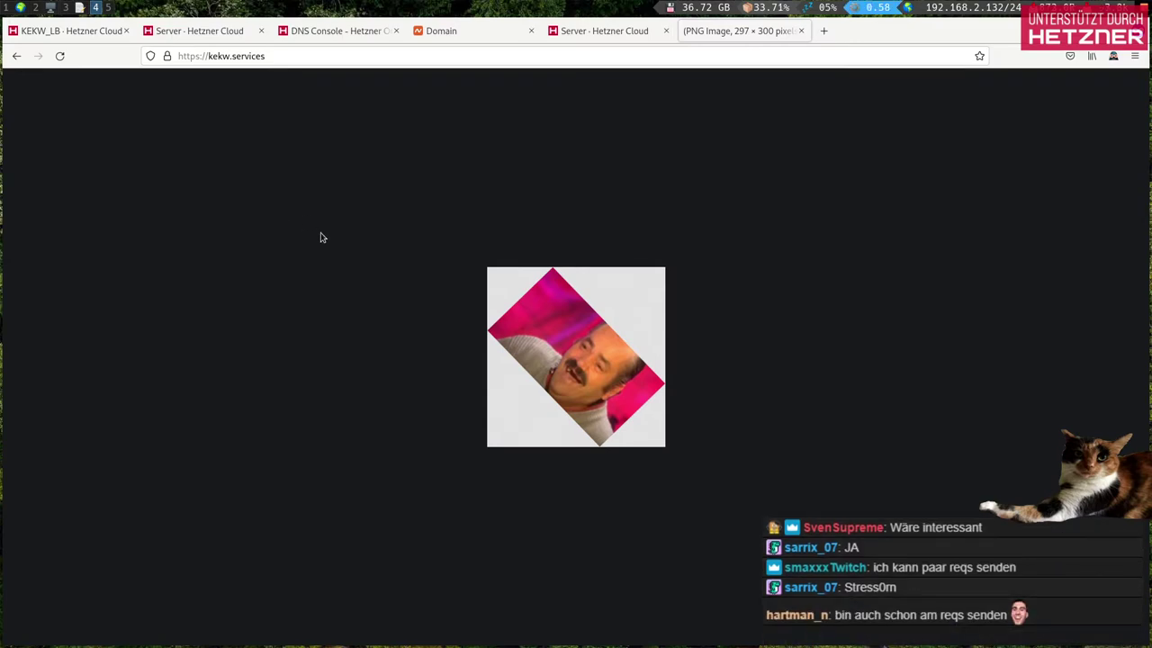
Step: Open the KEKW_LB graphs in the Hetzner Cloud Console and examine the connection, HTTP request and bandwidth charts
left_click(74, 30)
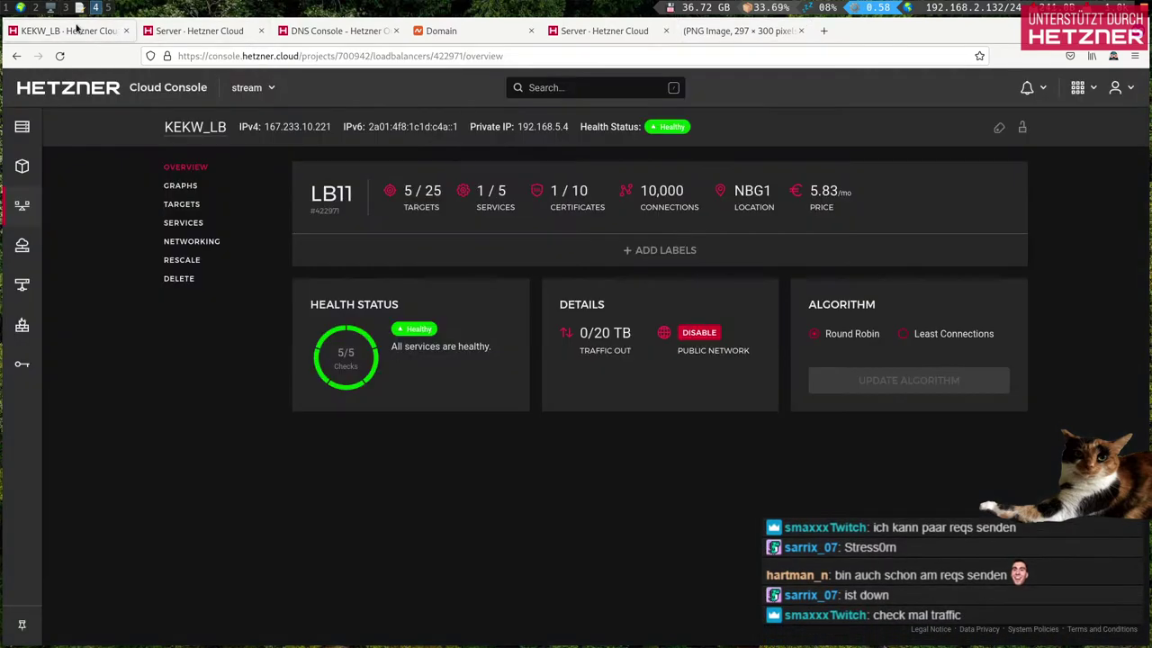
left_click(185, 187)
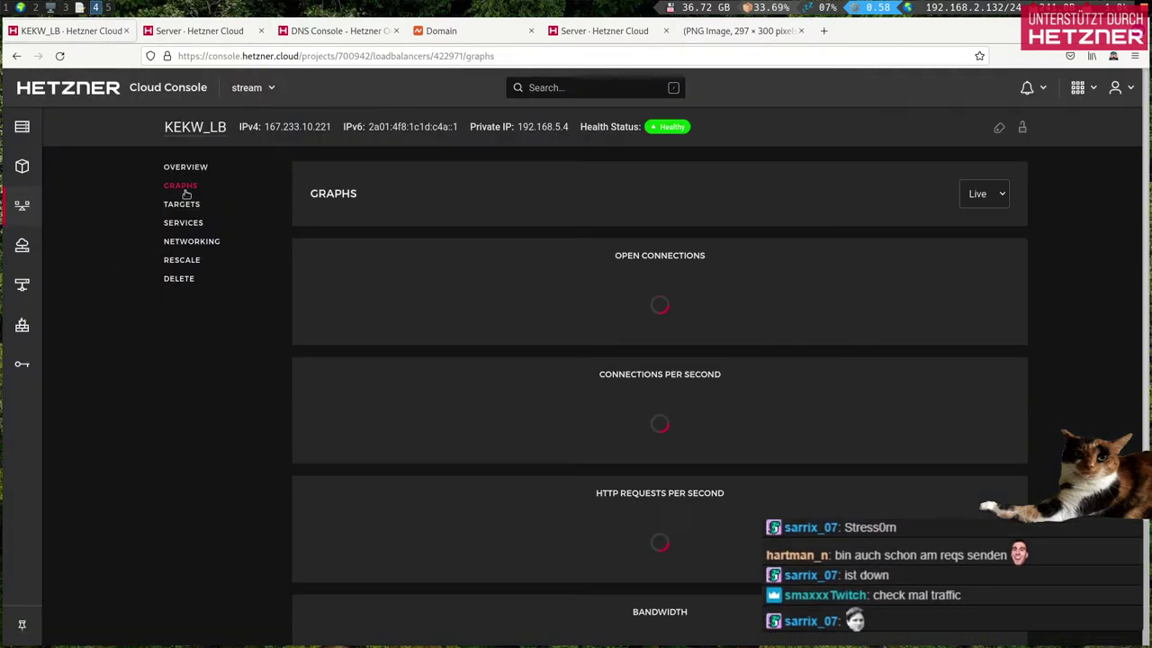
scroll(186, 396, "down", 2)
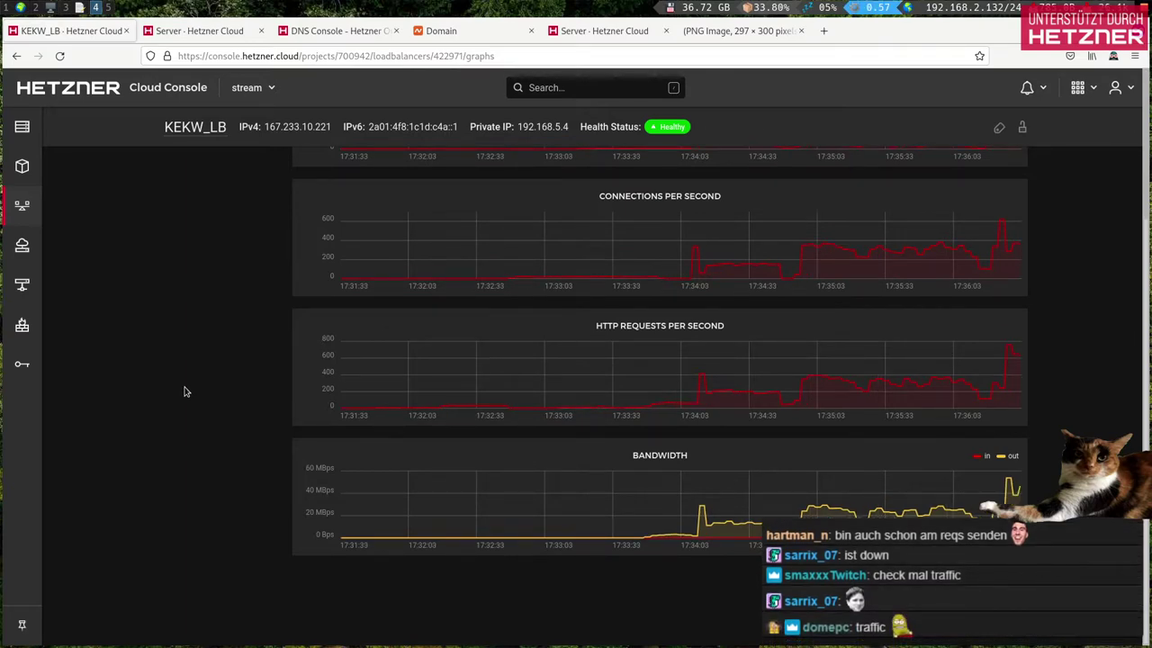
Step: Detach the kekw.services tab into its own window beside the Hetzner console and reload the page several times
left_click_drag(738, 30, 804, 114)
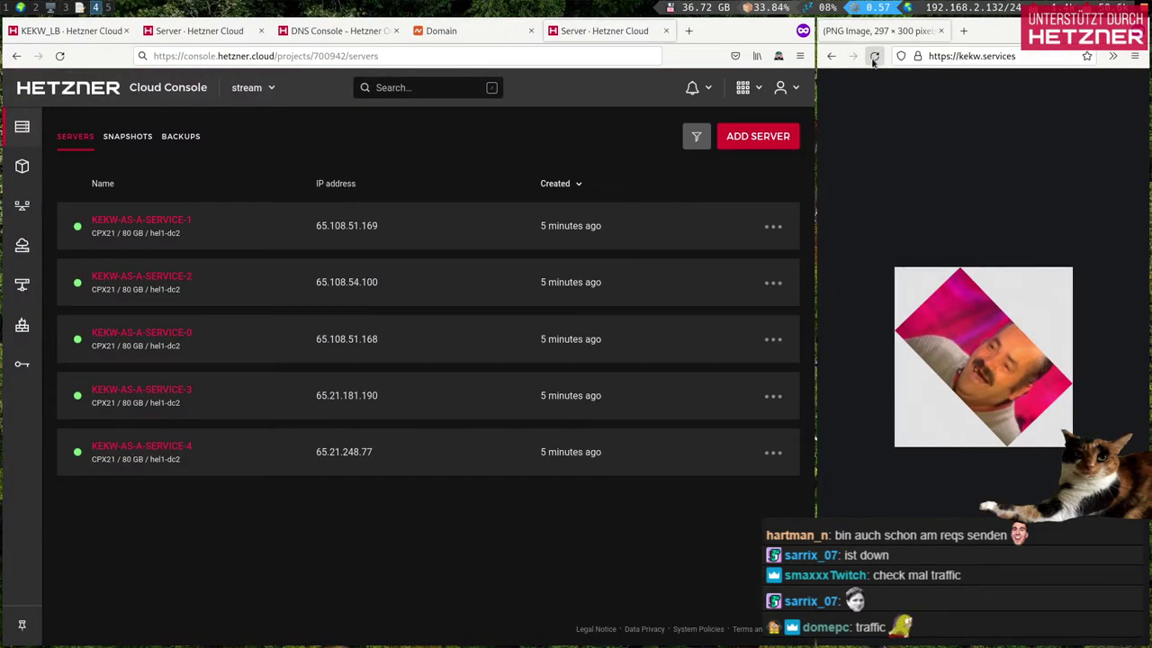
left_click(874, 57)
left_click(873, 57)
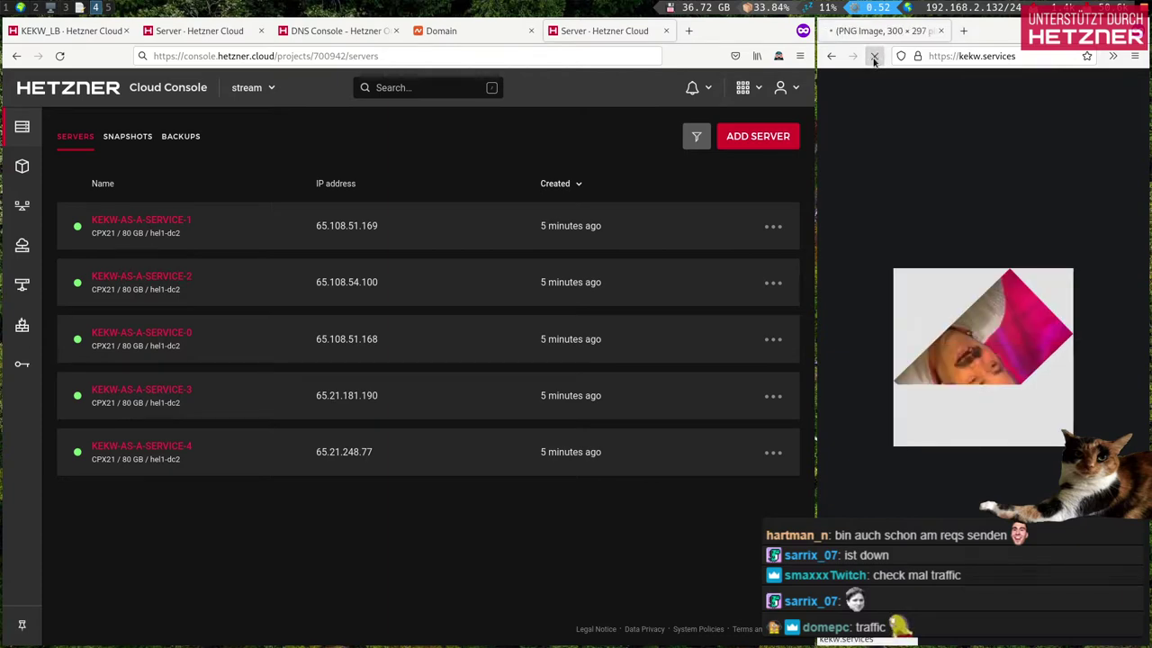
left_click(874, 57)
left_click(874, 57)
left_click(874, 57)
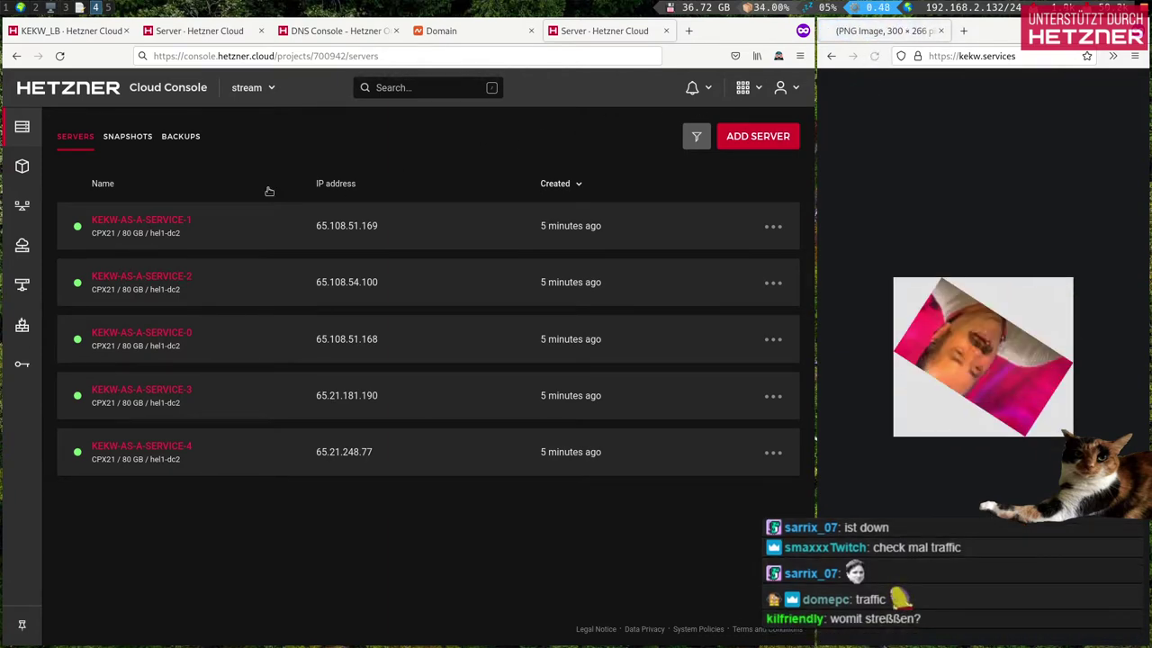
Step: Bring the KEKW_LB graphs back beside kekw.services and reload the service repeatedly while watching the traffic
left_click(78, 31)
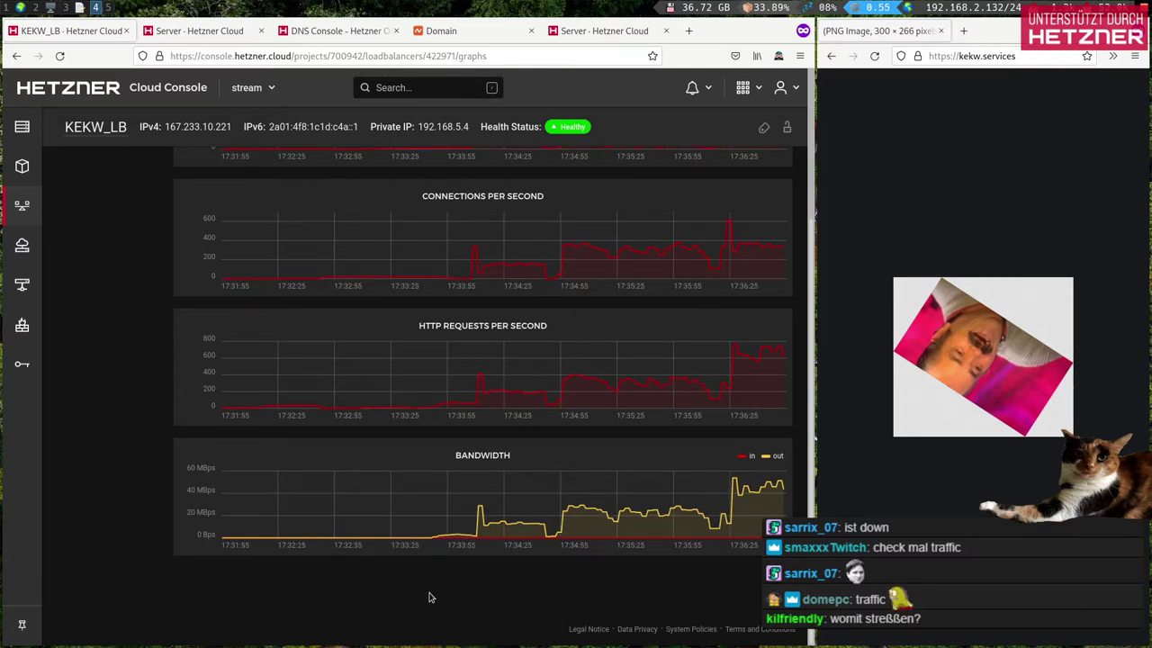
left_click(873, 56)
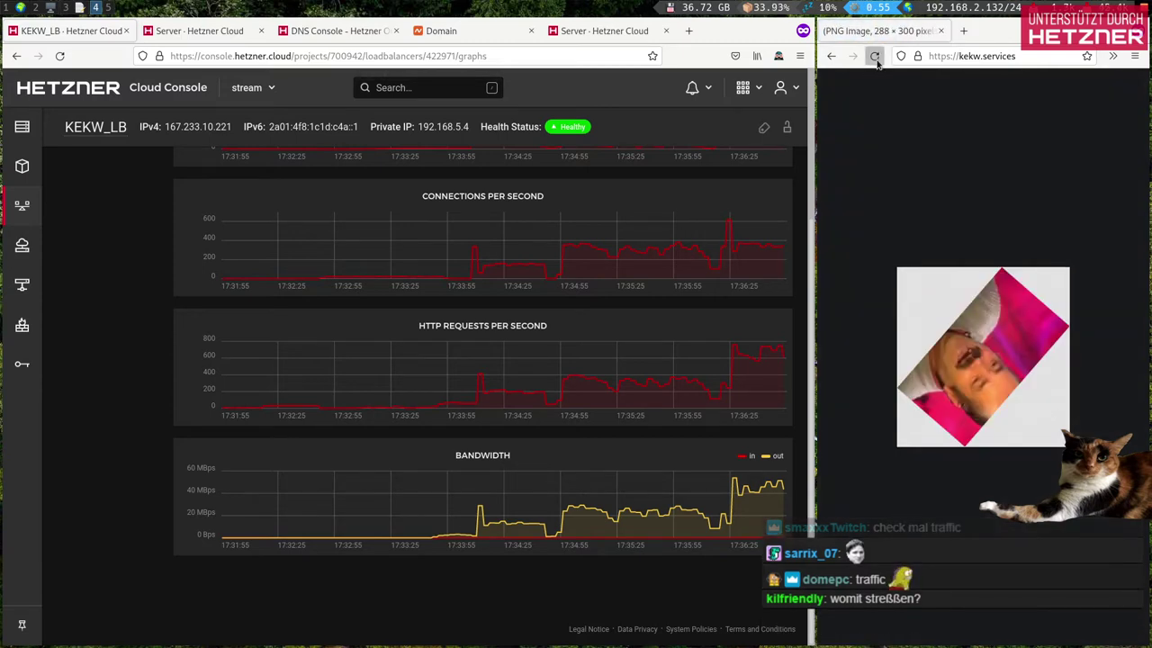
left_click(874, 58)
left_click(875, 57)
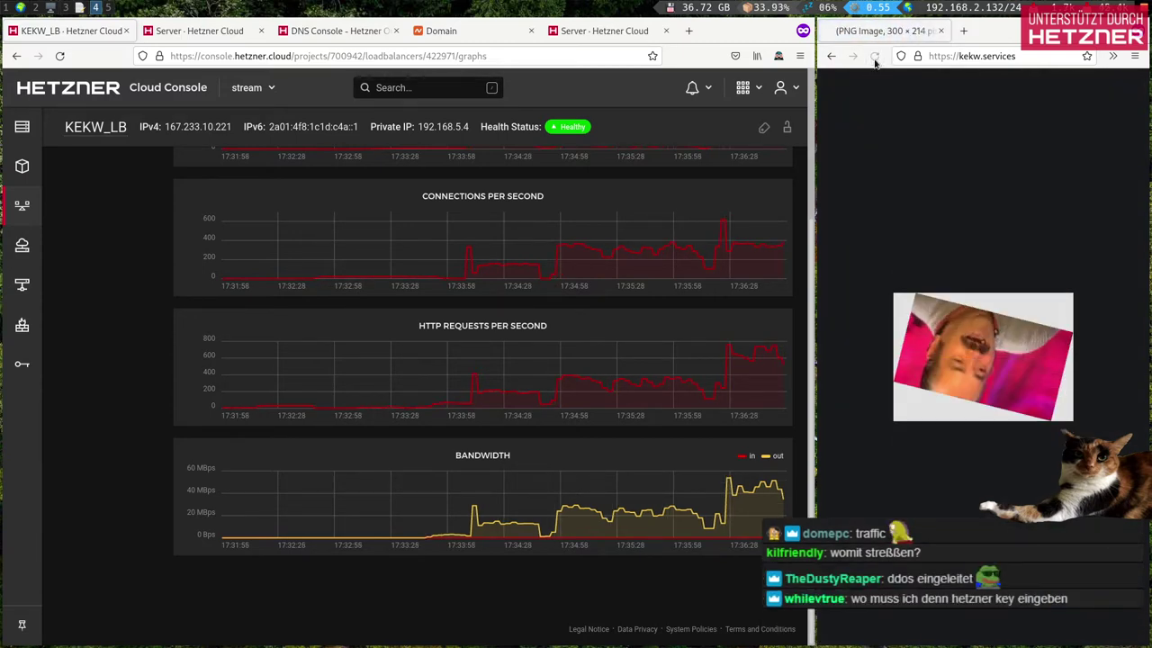
left_click(875, 58)
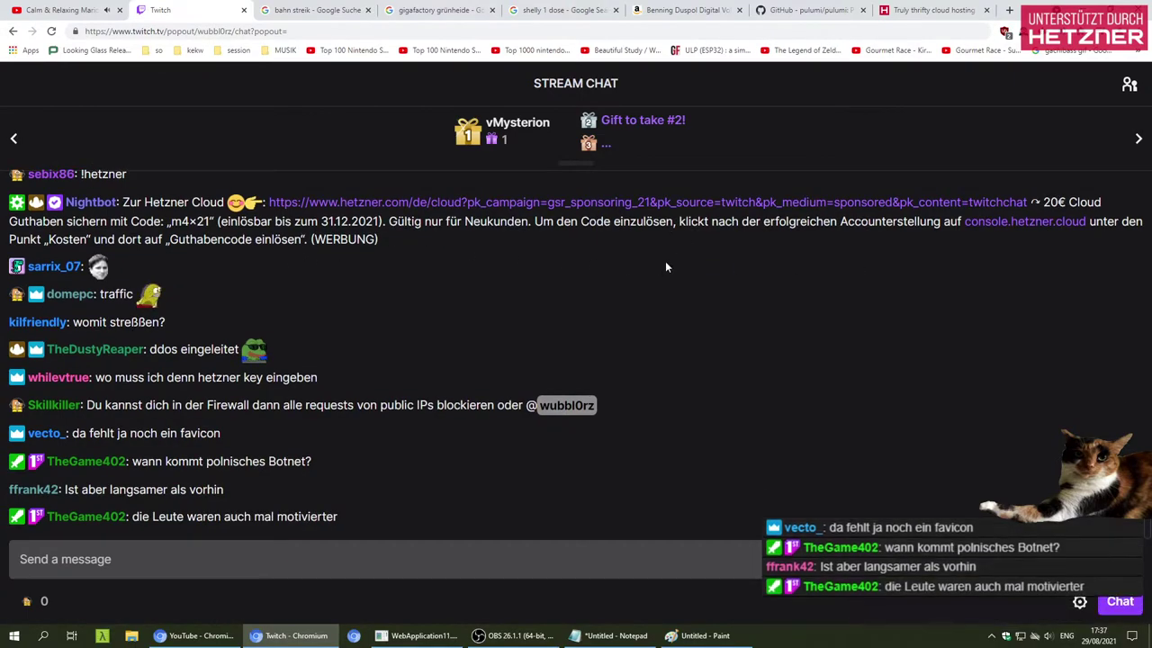
Step: Review Nightbot's instructions for redeeming Hetzner Cloud credit in the Twitch chat and return to the latest messages
scroll(678, 321, "up", 2)
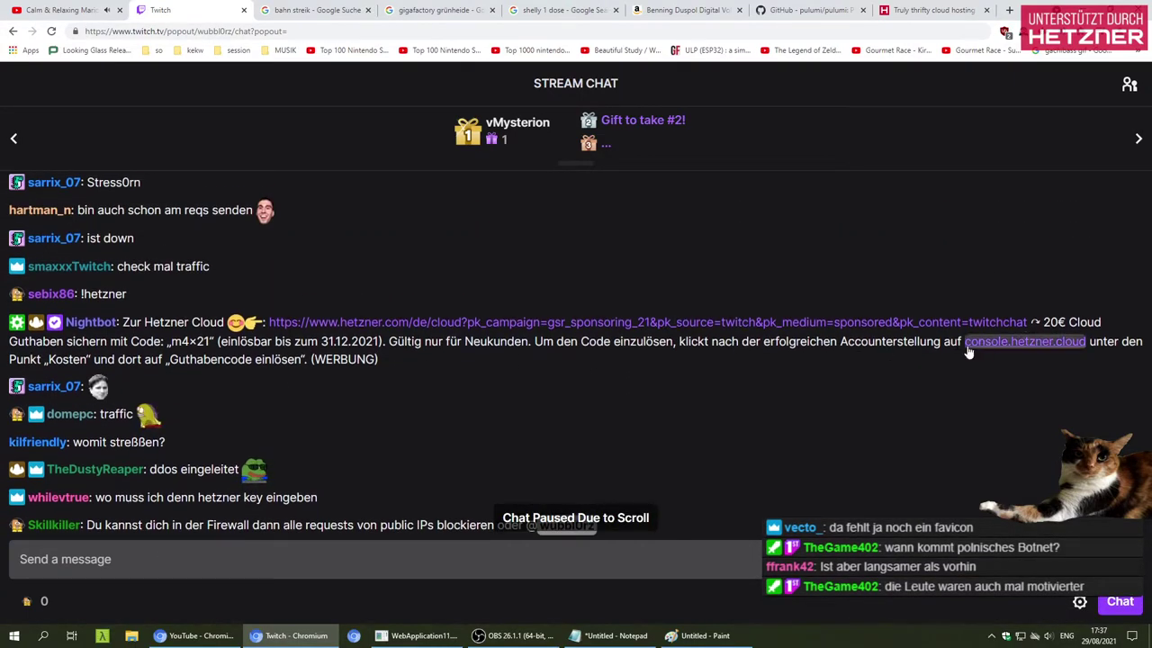
mouse_move(1074, 354)
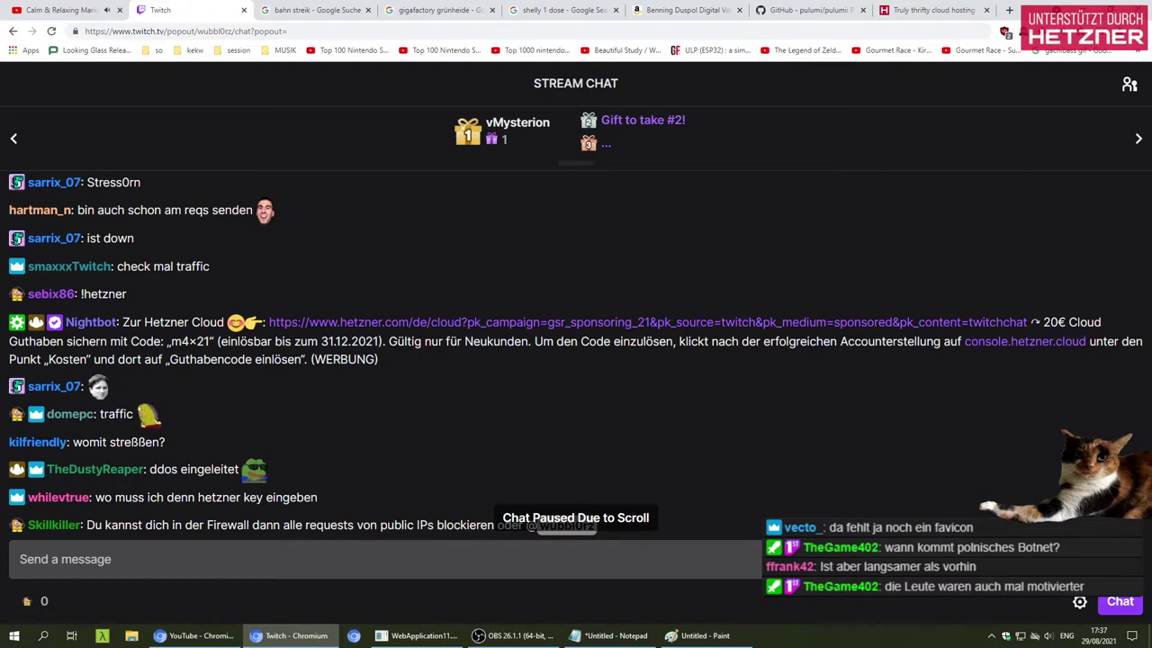
double_click(211, 359)
left_click(302, 379)
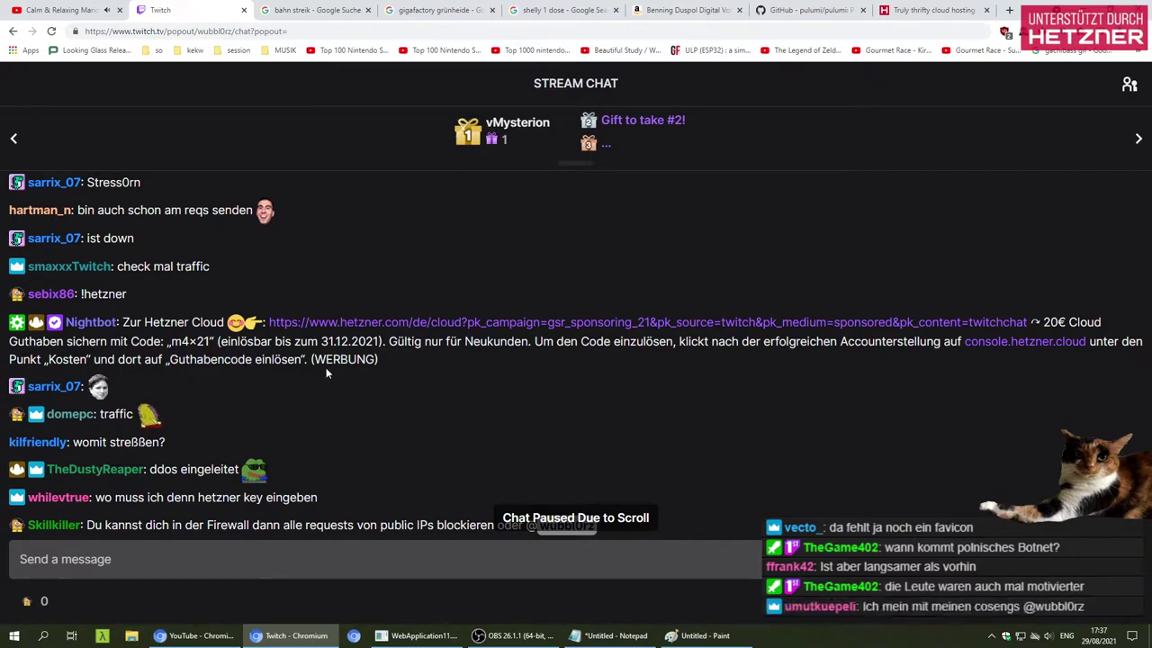
scroll(418, 424, "down", 3)
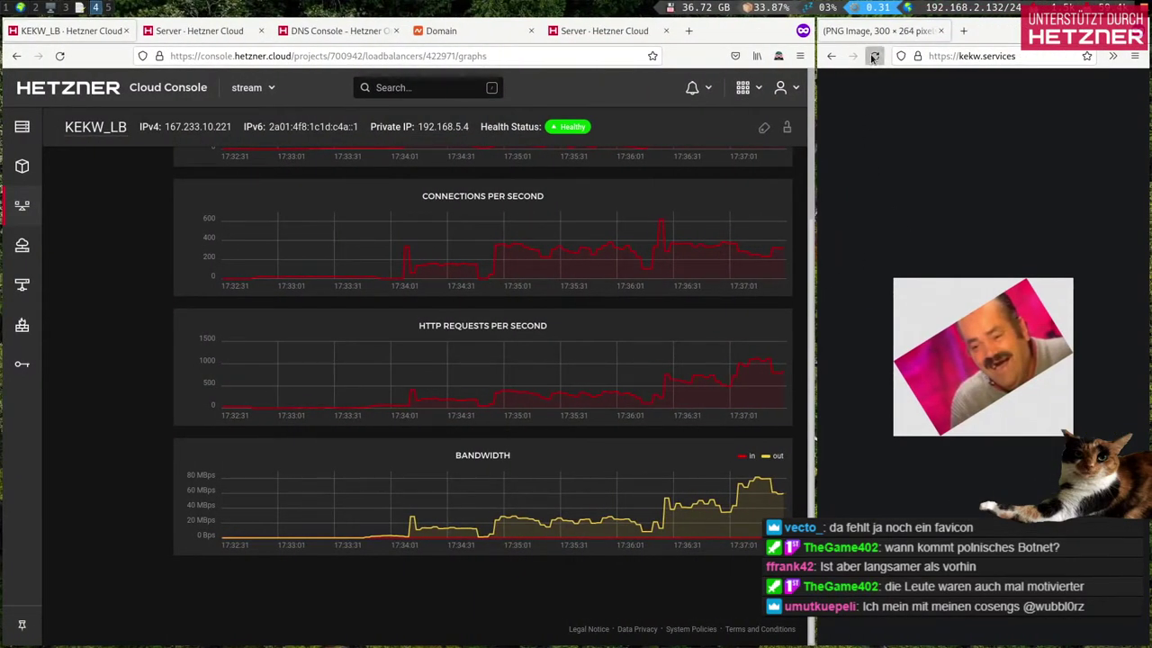
Step: Reload kekw.services several more times beside the live KEKW_LB graphs to check its response under load
left_click(874, 55)
left_click(874, 55)
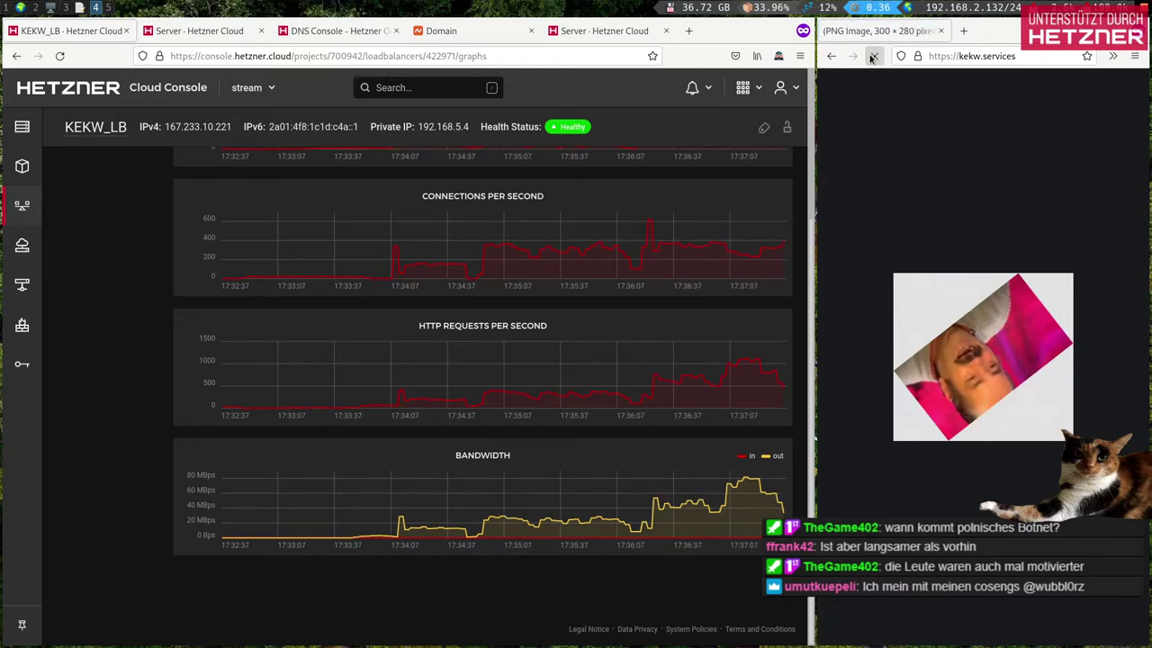
left_click(874, 56)
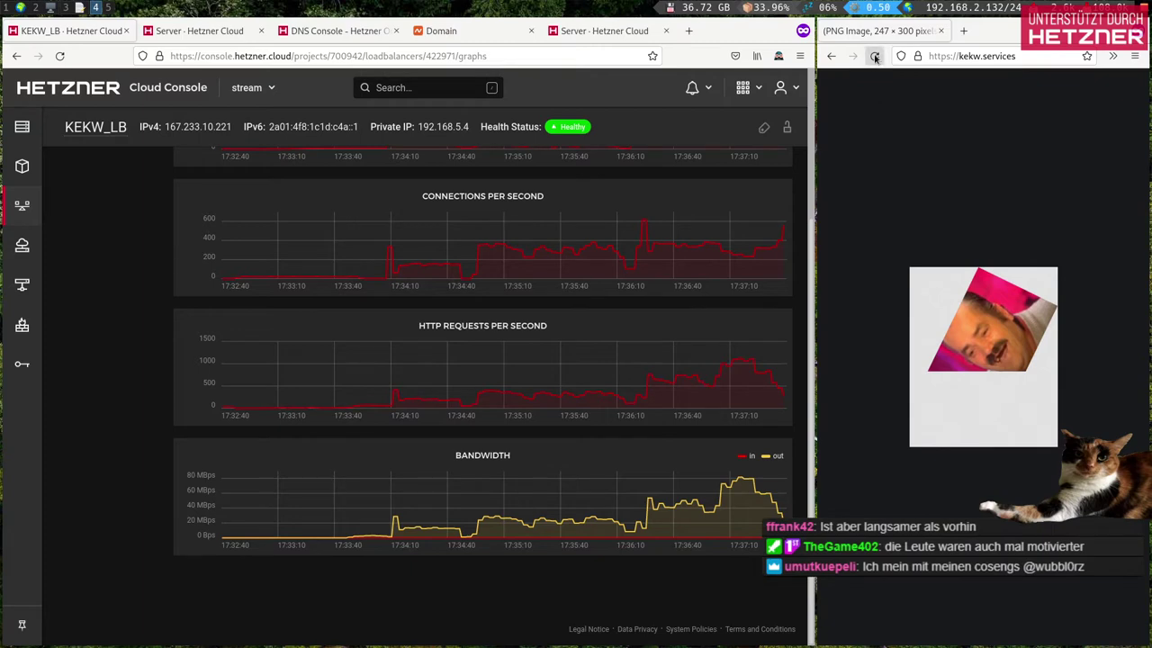
left_click(874, 56)
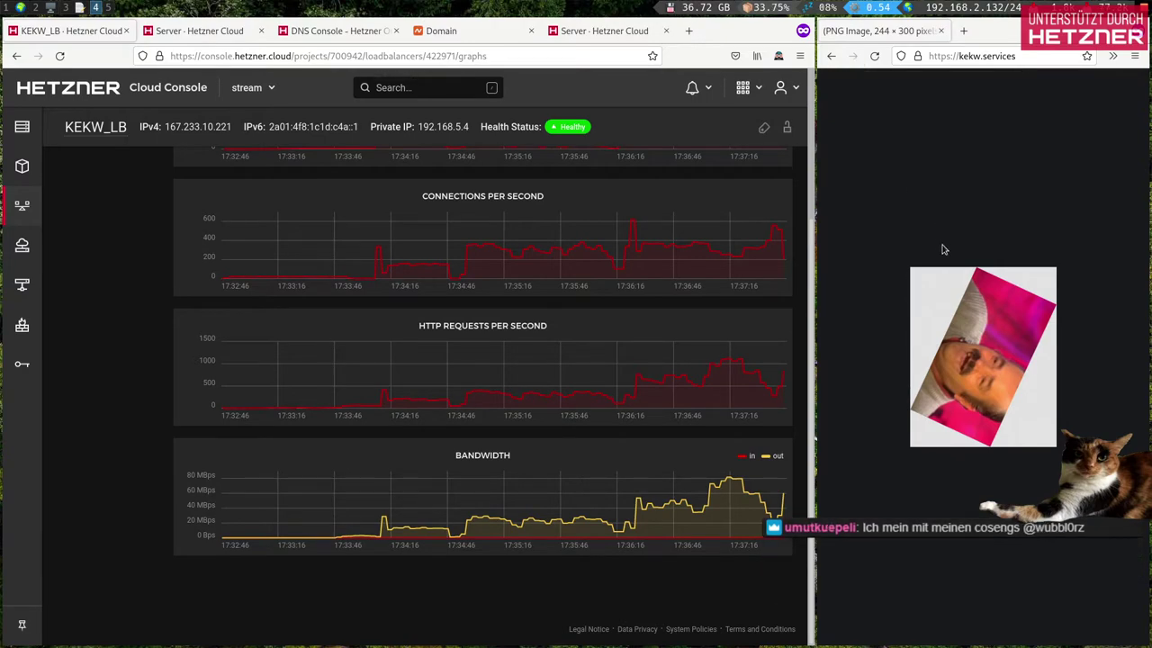
left_click(970, 63)
key("ctrl+c")
left_click(869, 320)
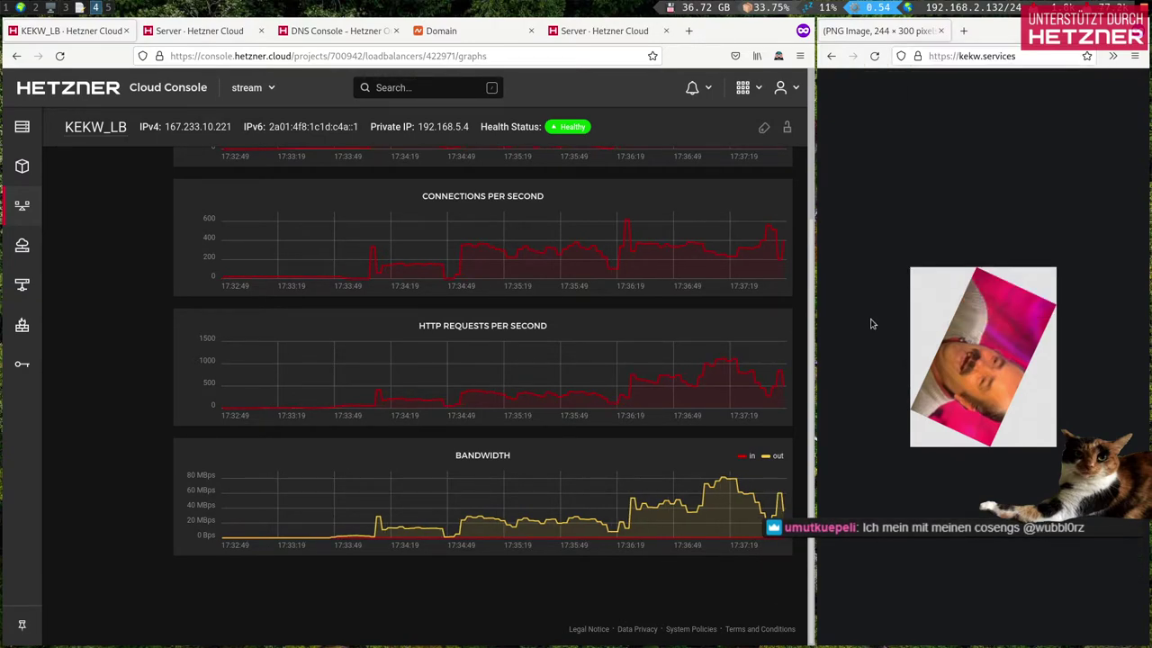
key("super+2")
key("ctrl+b")
type("ccurl \"")
key("ctrl+shift+v")
type("\"")
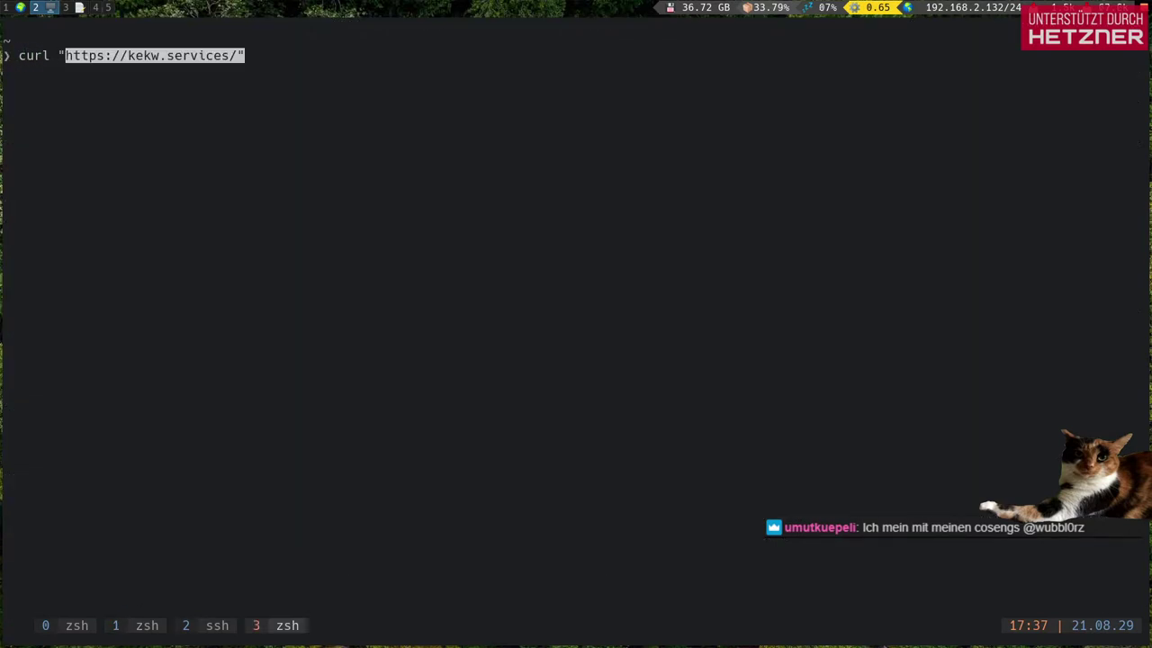
key("Return")
key("Up")
key("ctrl+a")
key("ctrl+e")
type("> /dev/")
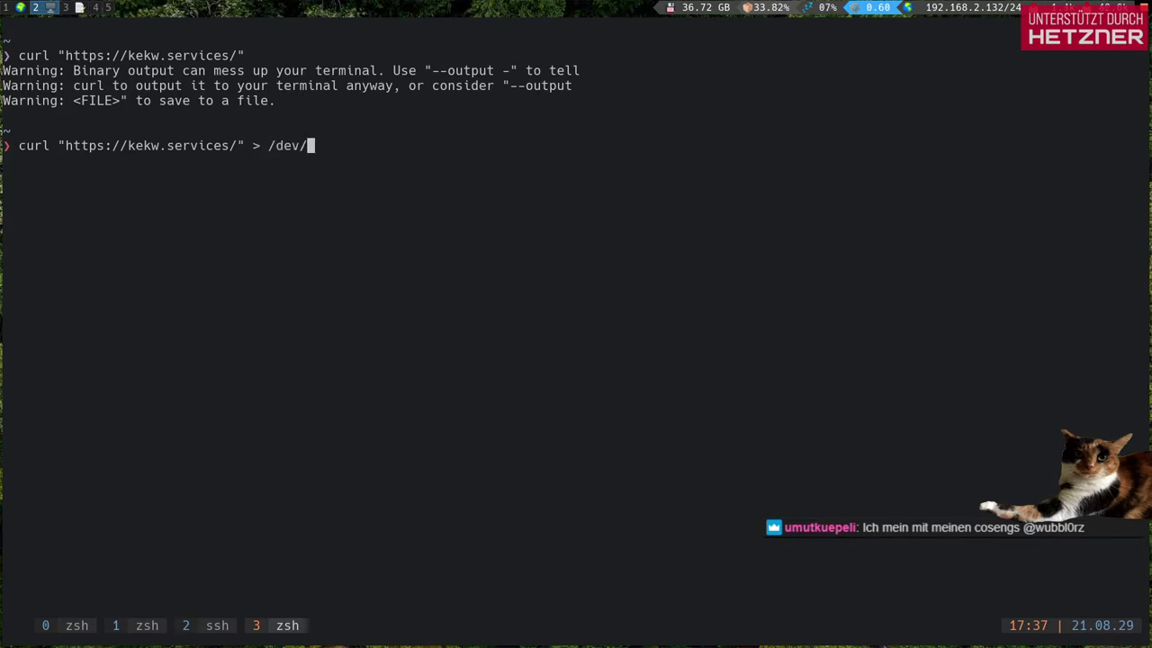
type("null")
key("Return")
Step: Try to silence the redirected curl request by adding the -q option
key("Up")
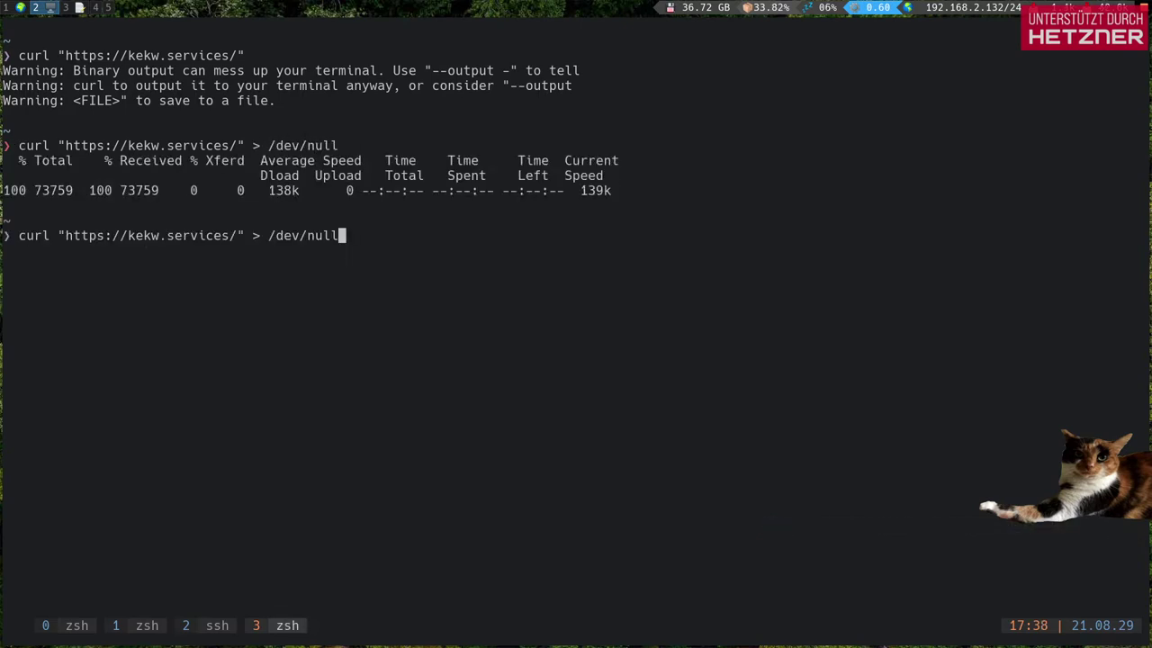
key("ctrl+a")
key("Right")
key("Right")
key("Right")
key("Right")
key("Right")
type("-q")
key("Return")
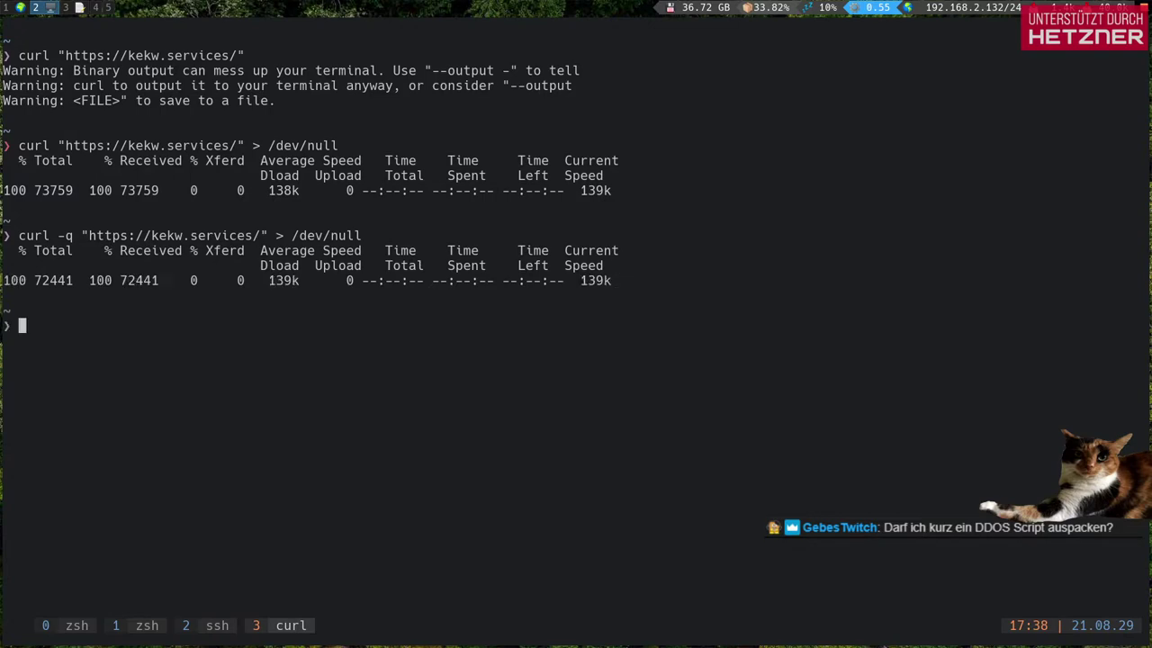
Step: Try the redirected curl request with the -Q option in place of -q
key("Up")
key("ctrl+a")
key("Right")
key("Right")
key("Right")
key("Right")
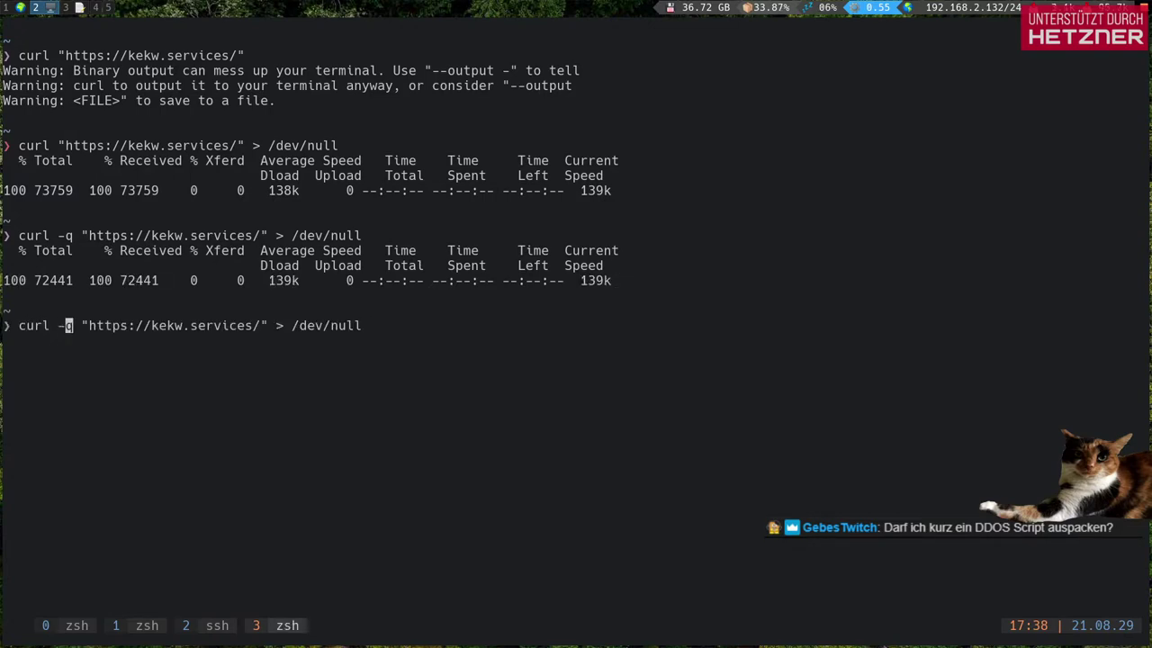
key("Delete")
type("Q")
key("Return")
Step: Replace the curl option with -qs and run the redirected kekw.services request again
key("Up")
key("ctrl+a")
key("Right")
key("Right")
key("Right")
key("Right")
key("Right")
key("Delete")
key("Delete")
type("-qs")
key("Return")
Step: Reduce the curl options to -s and run the redirected kekw.services request four times
key("Up")
key("ctrl+a")
key("Right")
key("Right")
key("Right")
key("Right")
key("Right")
key("Right")
key("Delete")
key("Return")
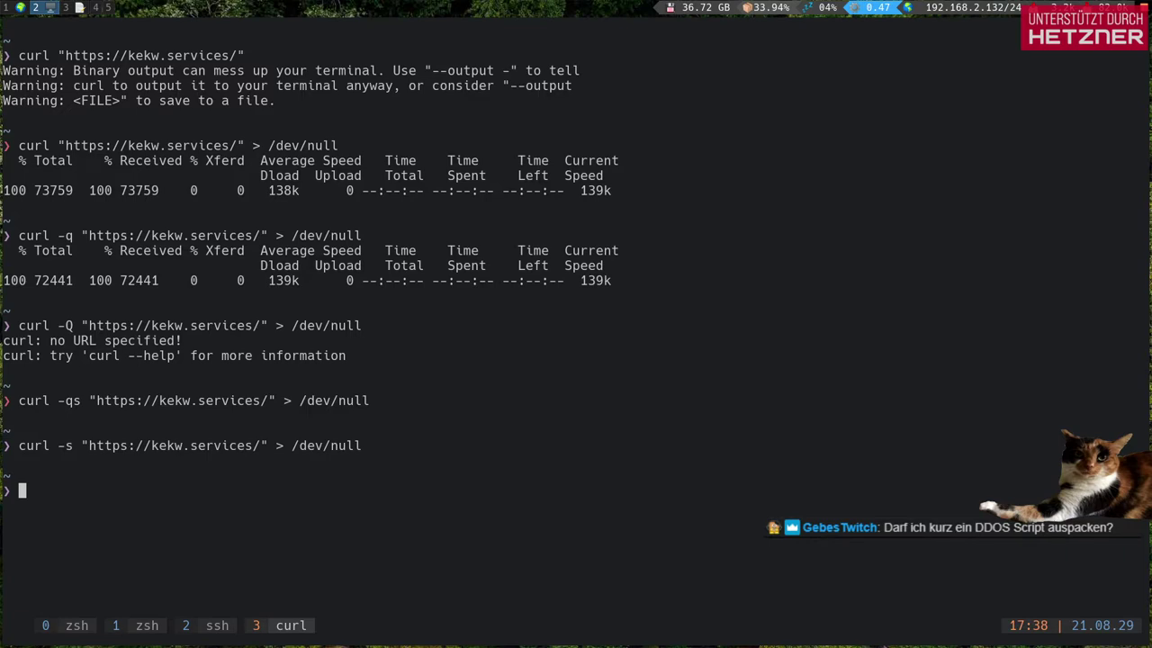
key("Up")
key("Return")
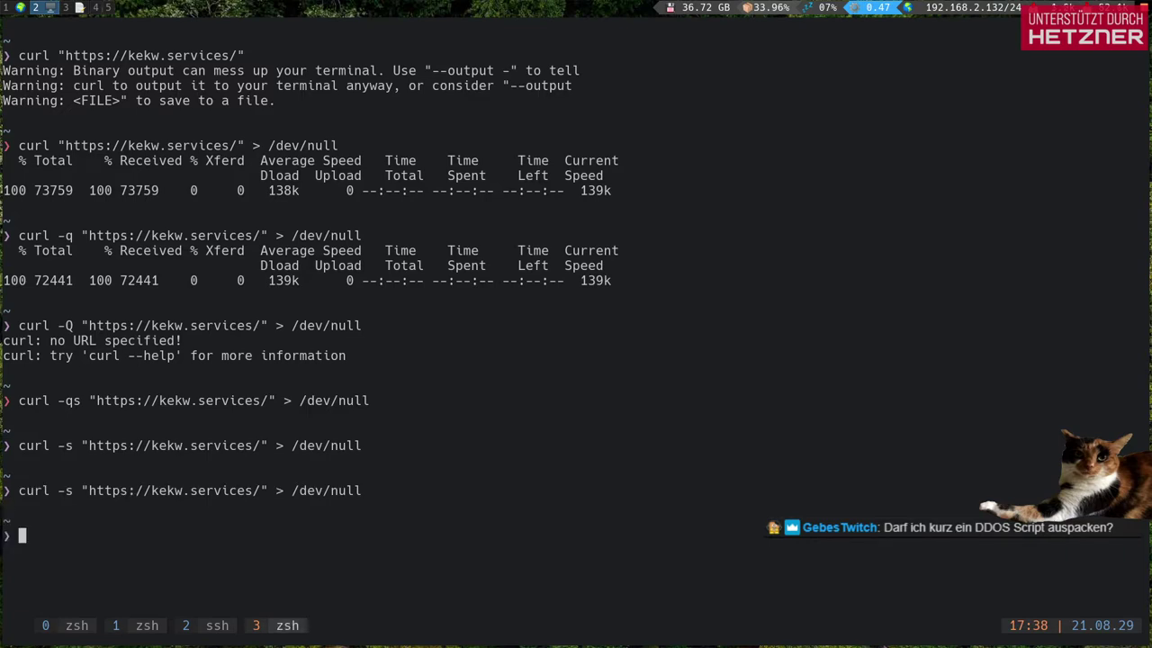
key("Up")
key("Return")
key("Up")
key("Return")
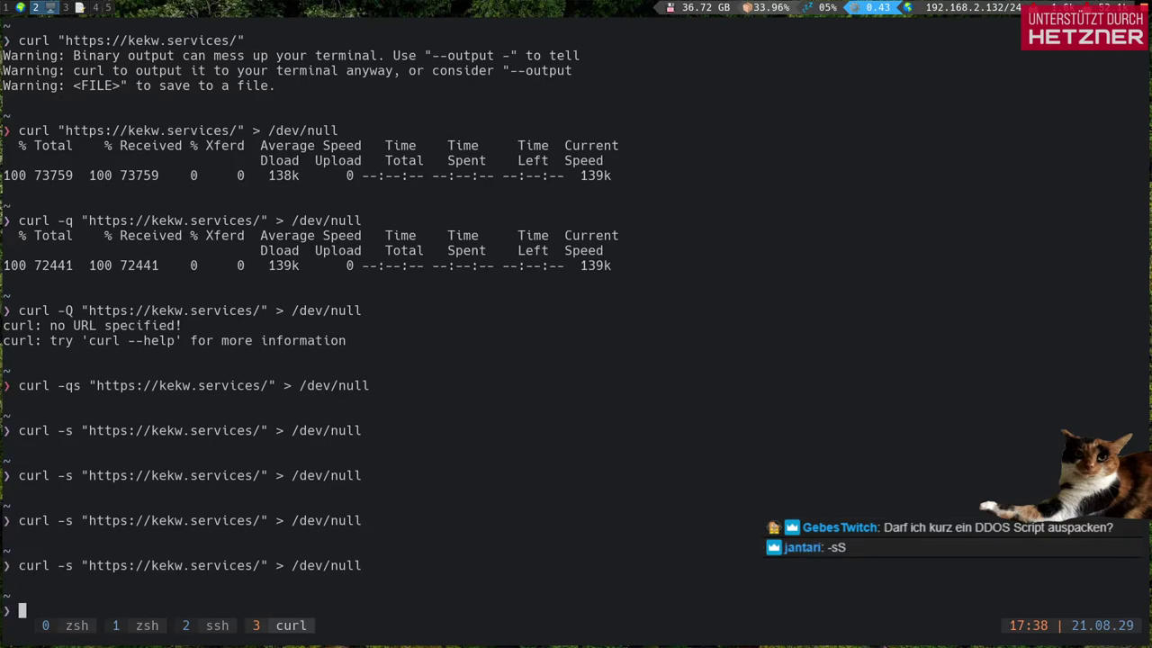
Step: Run the redirected curl request with -sS and repeat it endlessly in a while true; do ...; done loop
key("Up")
key("ctrl+a")
key("ctrl+Right")
key("Right")
key("Right")
type("S")
key("Return")
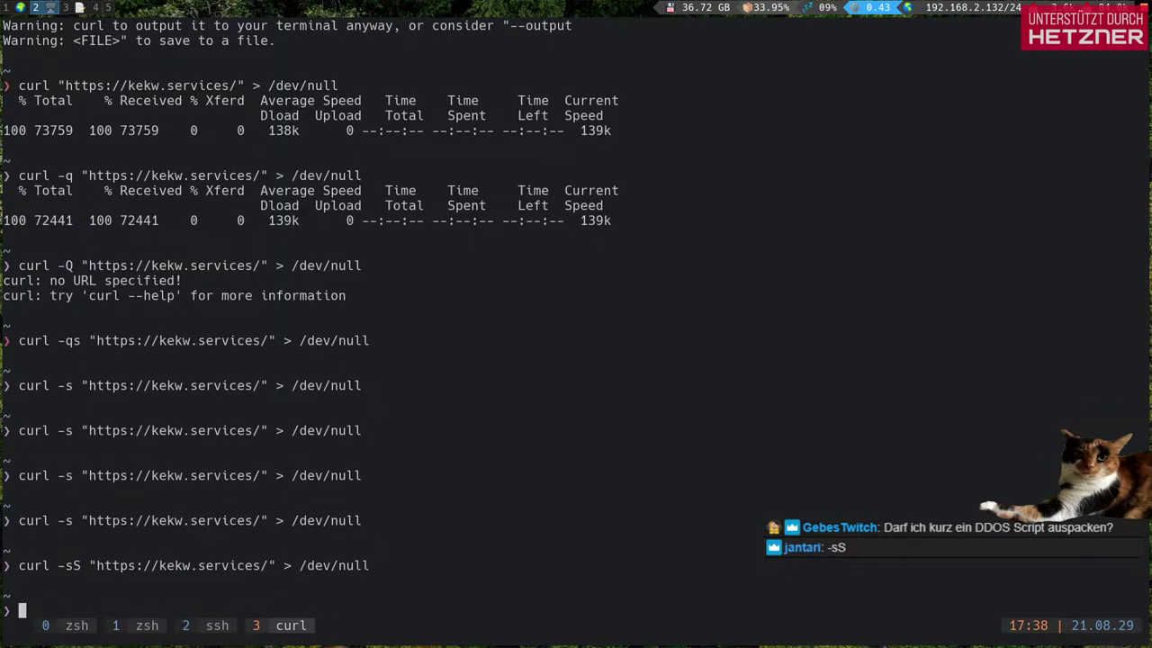
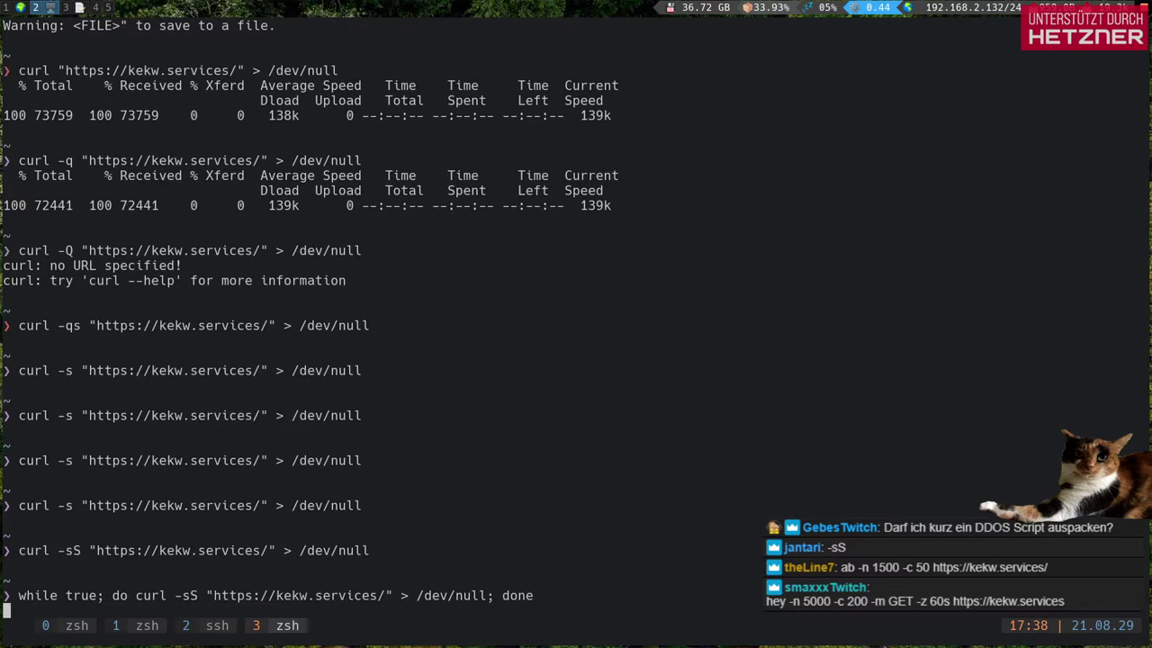
Step: Split the tmux window into four stacked panes and run the endless kekw.services curl loop in the added panes
key("ctrl+c")
key("ctrl+c")
key("ctrl+c")
key("Return")
key("ctrl+d")
key("ctrl+d")
key("ctrl+b")
key("quotedbl")
key("ctrl+b")
key("quotedbl")
key("ctrl+b")
key("quotedbl")
key("Up")
key("Return")
key("ctrl+b")
key("Up")
key("ctrl+b")
key("Up")
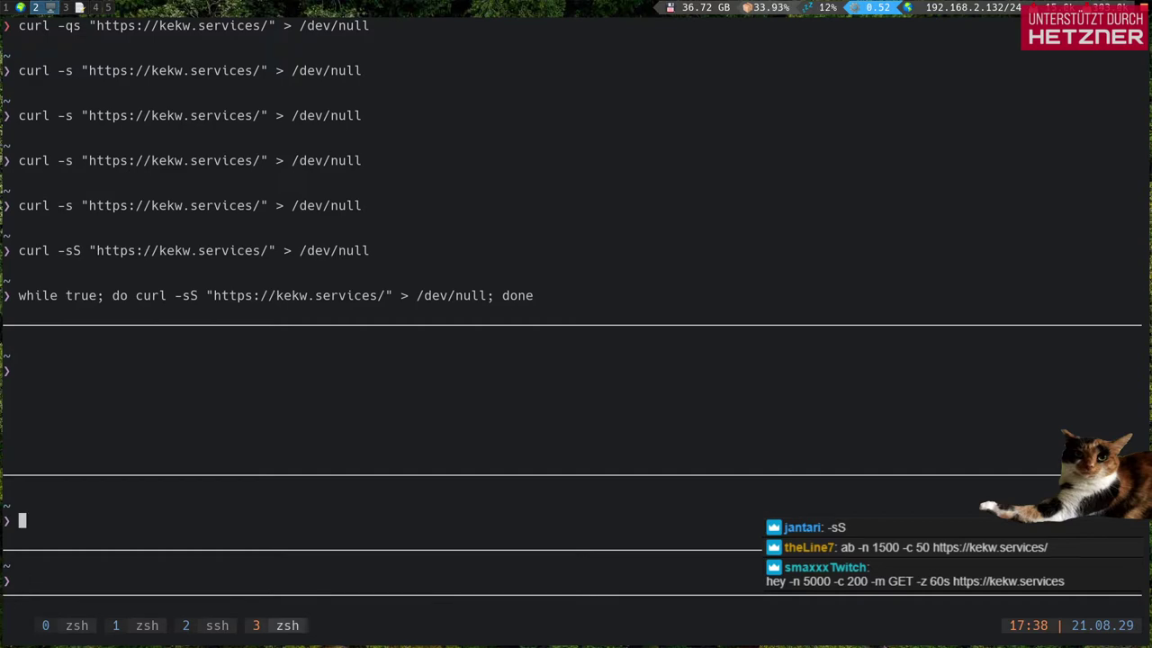
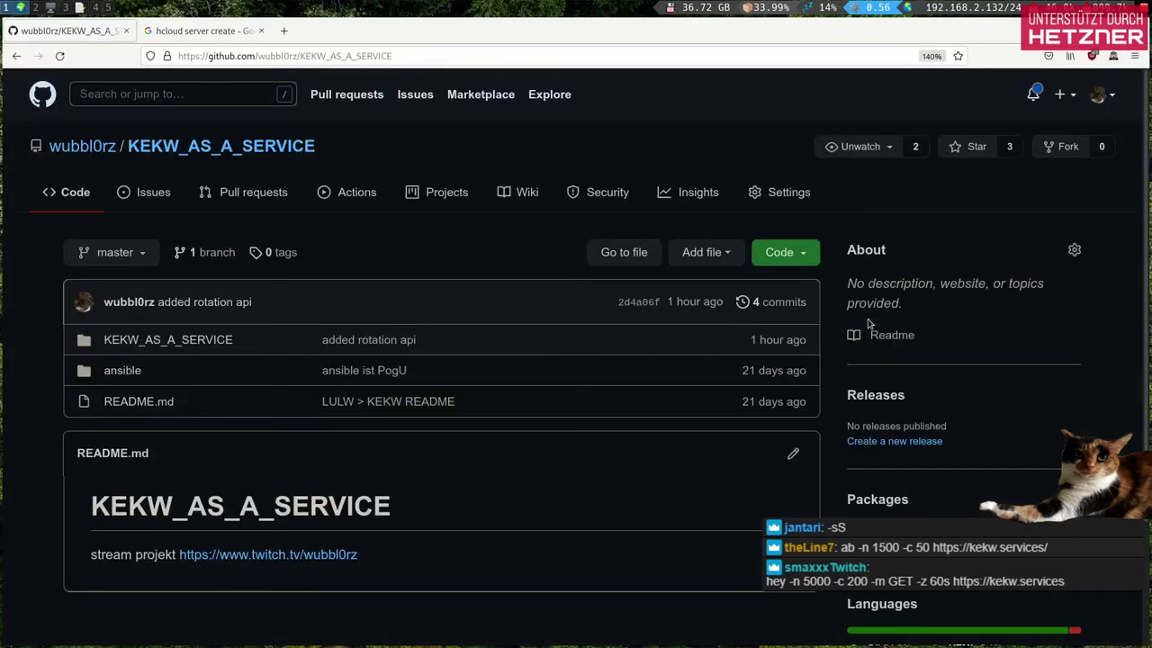
Step: Check the KEKW_LB connection, HTTP request and bandwidth graphs under the curl load and return to the terminal
left_click(109, 7)
left_click(96, 7)
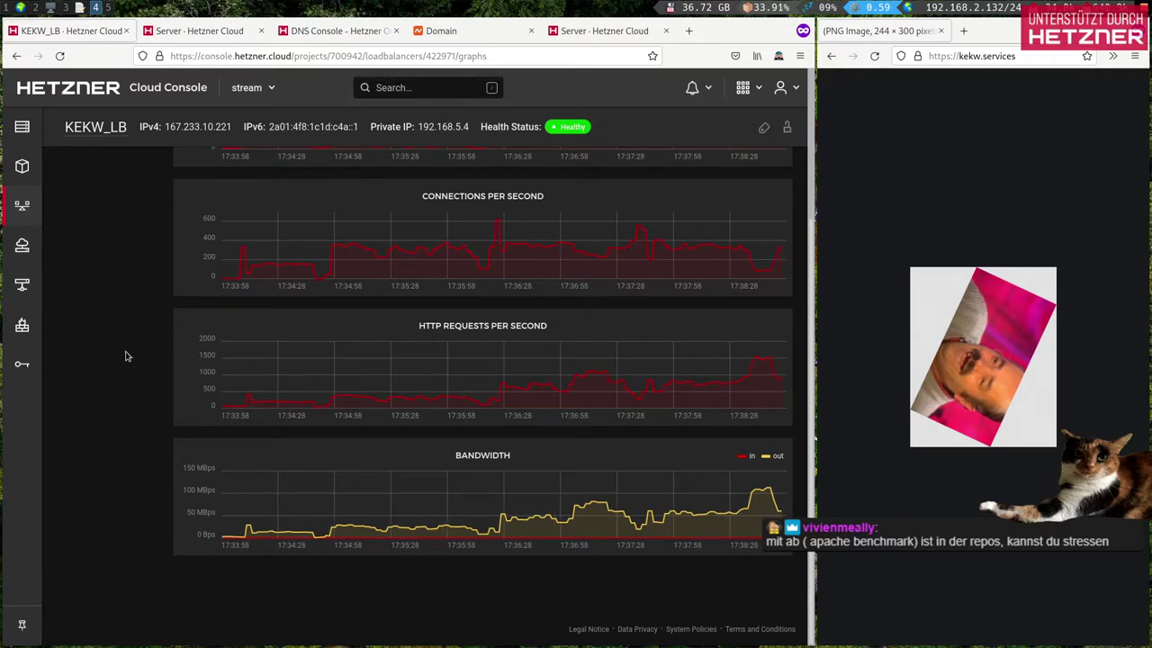
key("super+2")
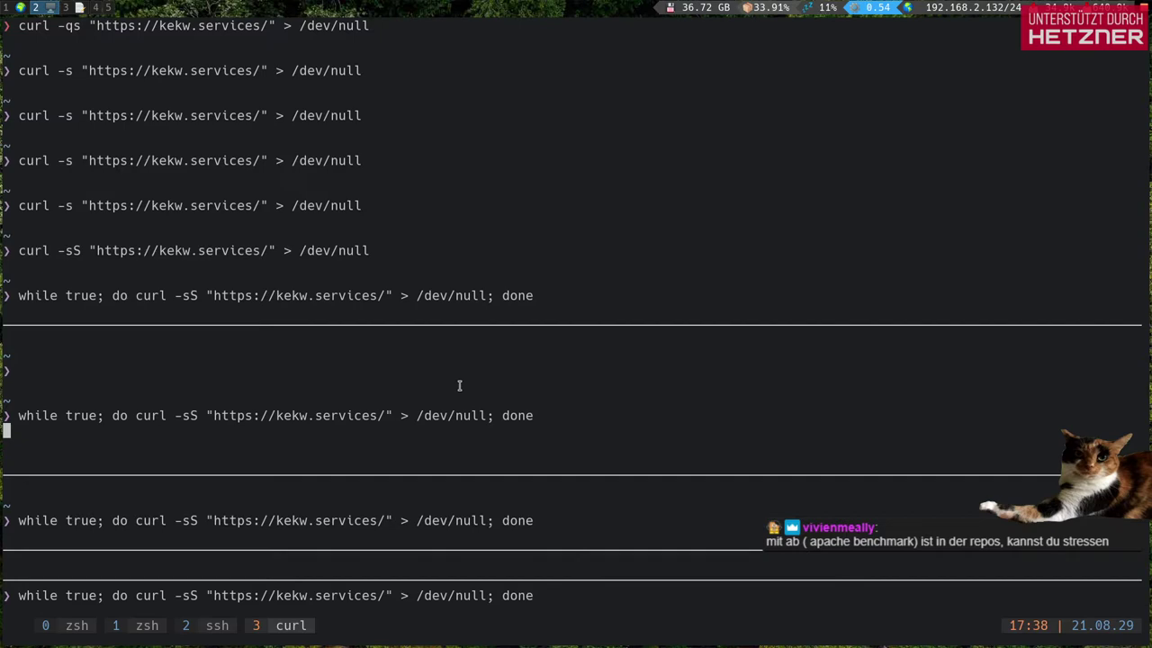
Step: Stop the endless curl loops and close the extra tmux panes so a single shell prompt remains
key("ctrl+c")
key("ctrl+d")
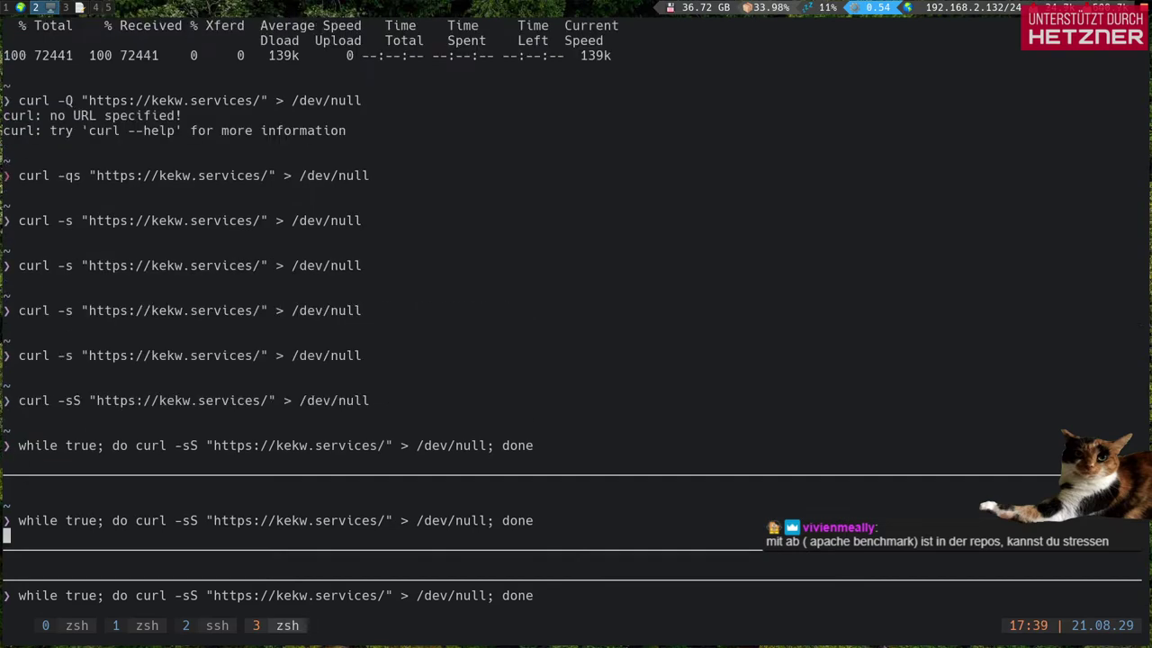
key("ctrl+c")
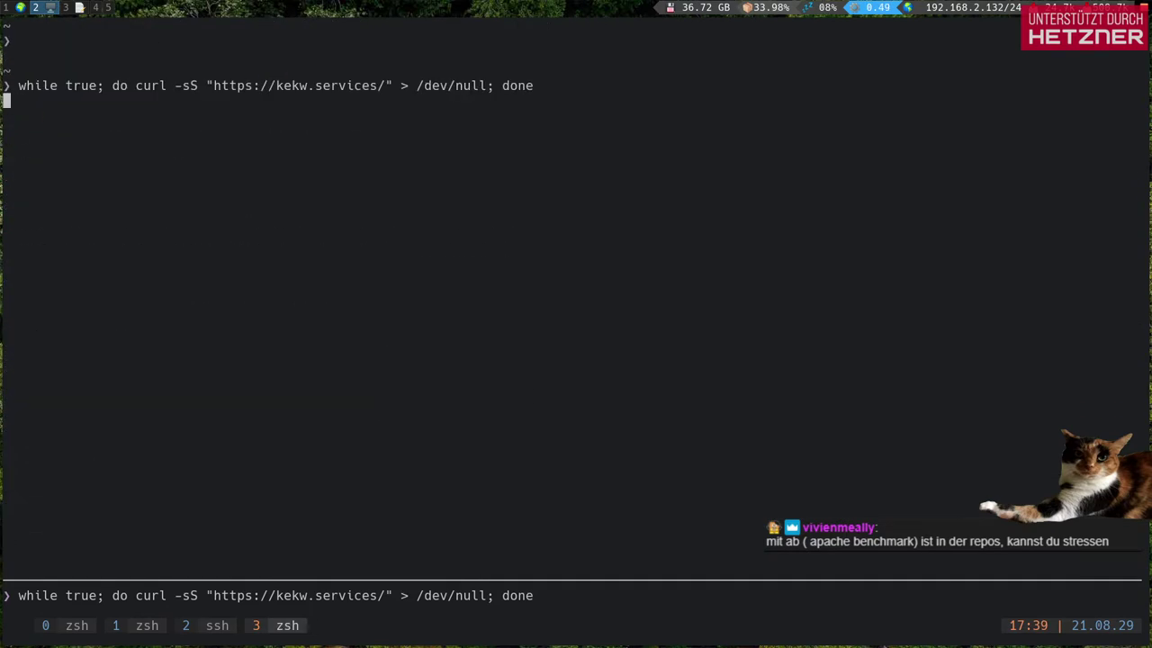
key("Return")
key("Return")
key("Return")
key("ctrl+d")
key("ctrl+c")
key("Return")
key("Return")
key("Return")
key("Return")
key("Return")
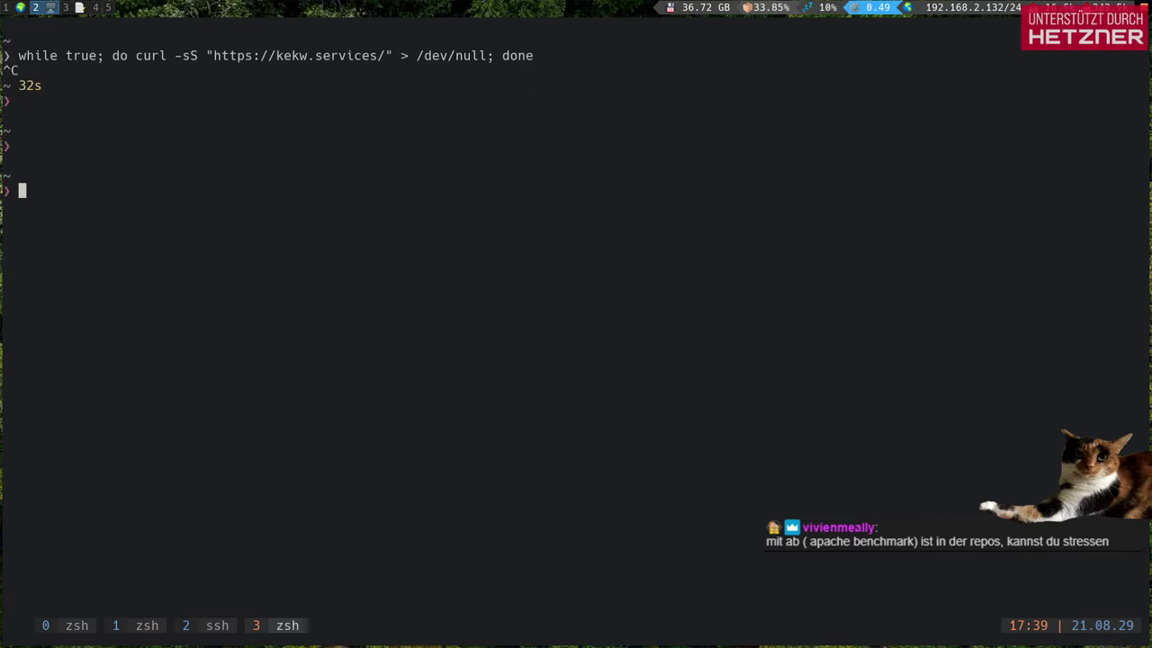
key("Return")
key("Return")
Step: Check the KEKW_LB graphs in the Hetzner console while repeatedly reloading the kekw.services image page
left_click(95, 7)
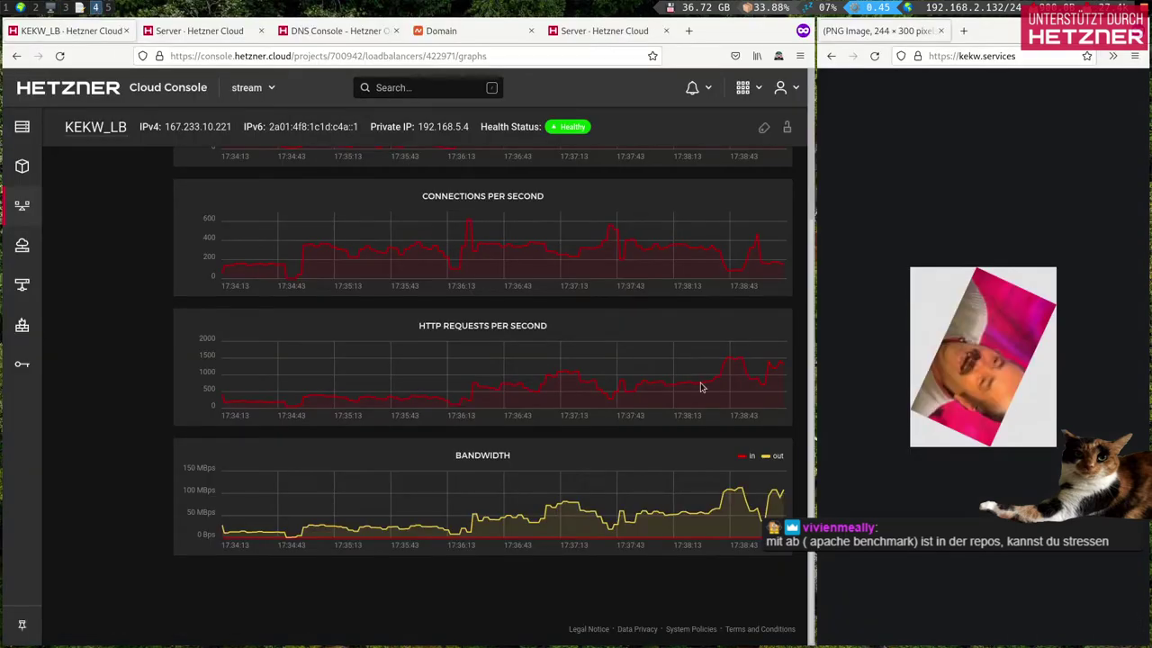
left_click(873, 56)
left_click(874, 55)
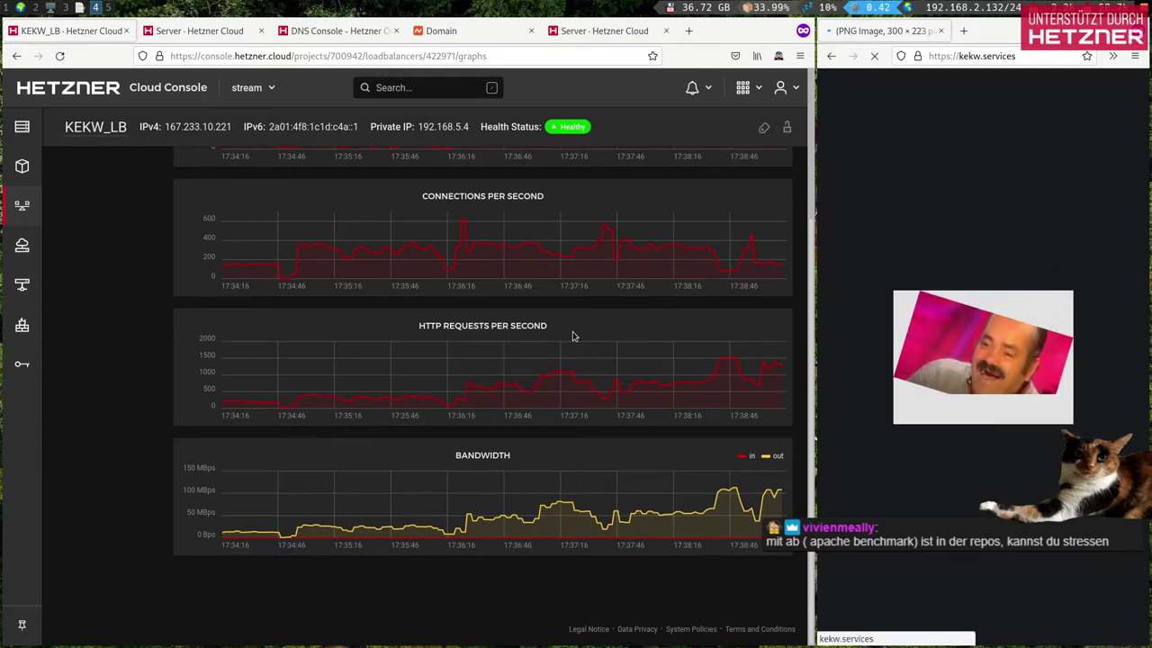
scroll(570, 334, "up", 3)
left_click(871, 56)
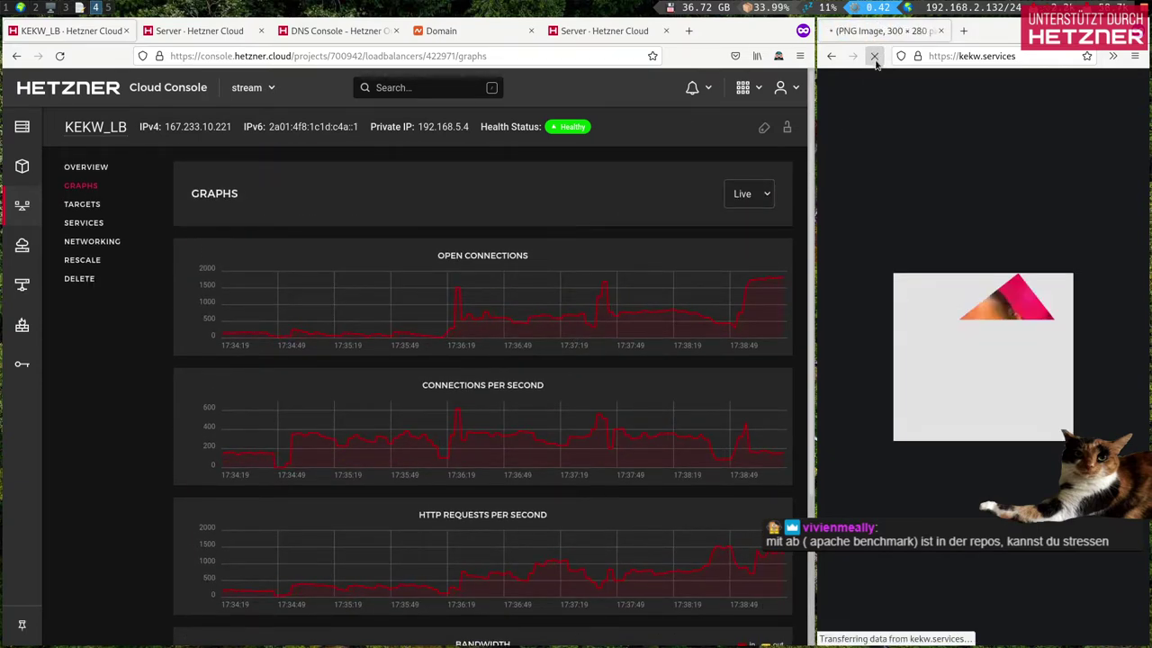
left_click(872, 57)
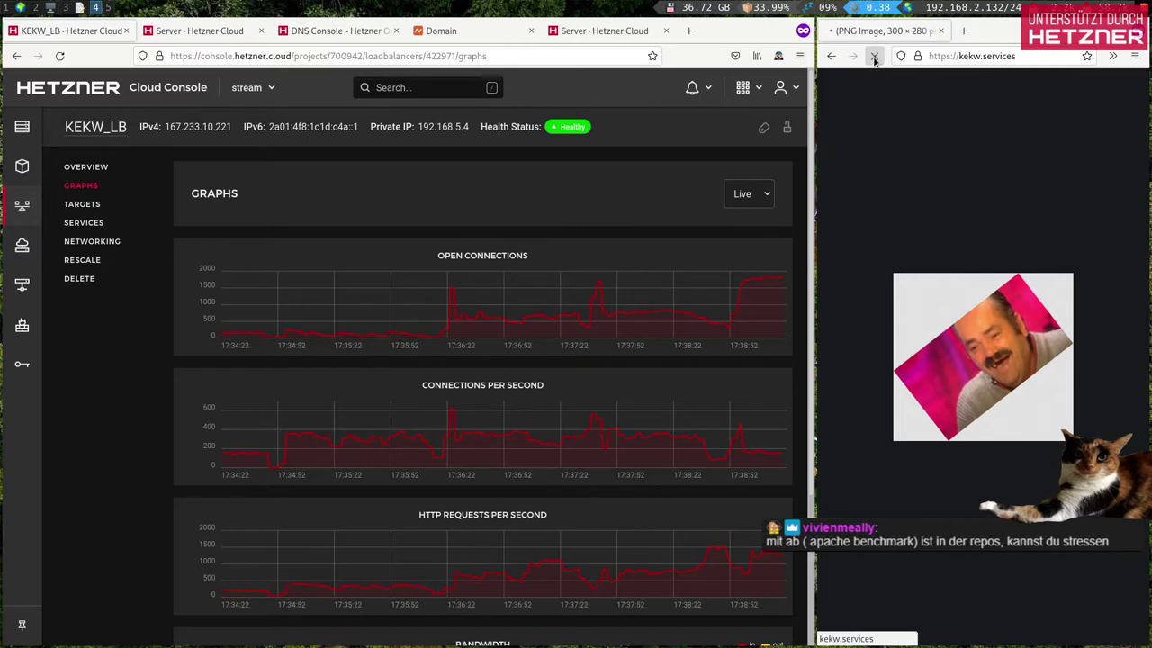
left_click(873, 57)
left_click(872, 56)
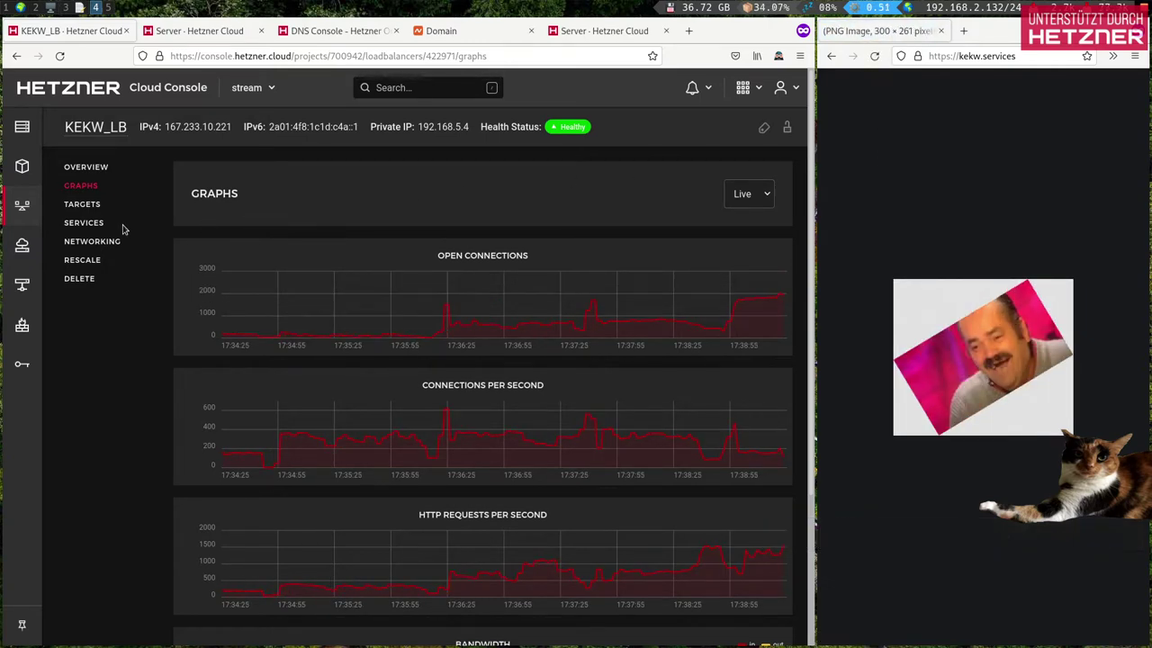
key("super+2")
key("ctrl+r")
type("fo")
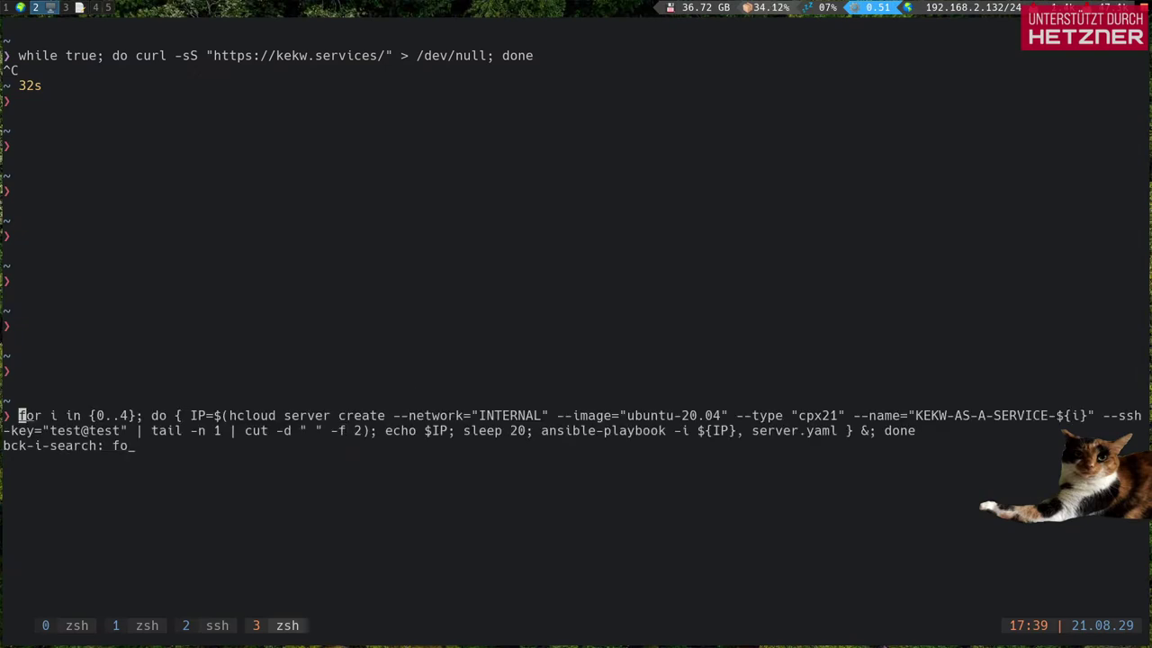
type("r")
key("Right")
key("Right")
key("Right")
key("Right")
key("Right")
key("Right")
key("Right")
key("Right")
key("Right")
key("Right")
key("Right")
key("Right")
key("Right")
key("Right")
key("Right")
key("Right")
key("Right")
key("Right")
key("Right")
key("Right")
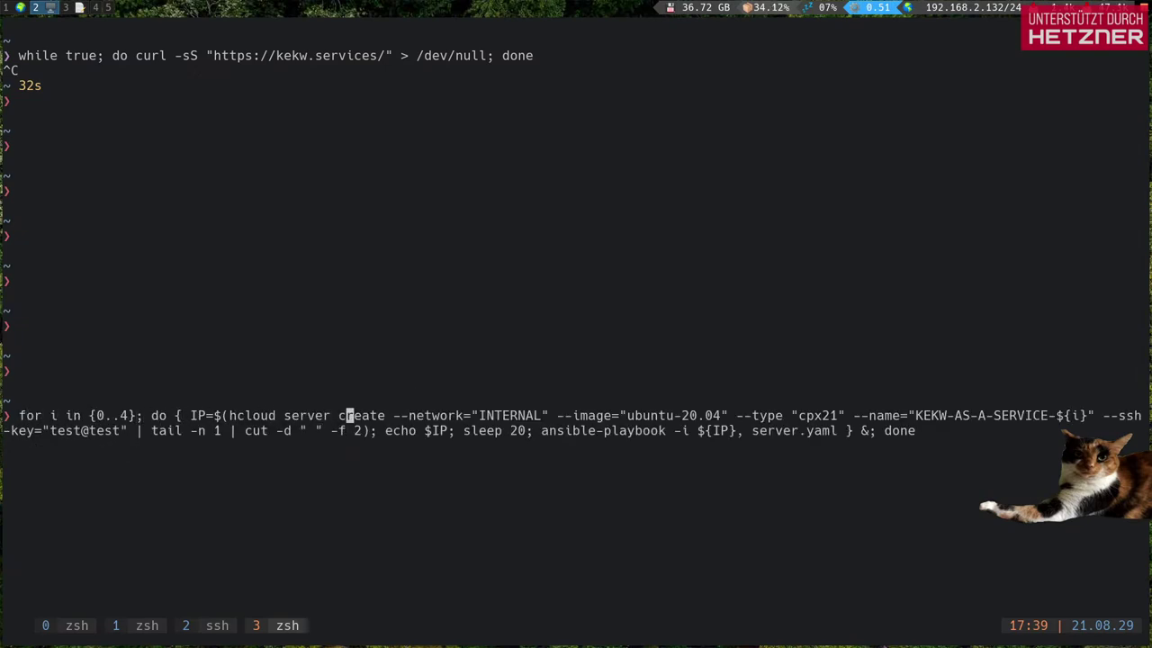
key("Right")
key("Right")
key("Right")
key("Right")
key("Right")
key("Right")
key("Right")
key("Right")
key("Left")
key("Left")
key("Left")
key("Left")
key("Left")
key("Left")
key("Left")
key("Left")
key("Left")
key("Left")
key("Left")
key("Left")
key("Left")
key("Left")
key("Left")
key("Left")
key("Left")
key("Left")
key("Left")
key("Left")
key("Right")
key("Right")
key("super+1")
key("ctrl+t")
type("h")
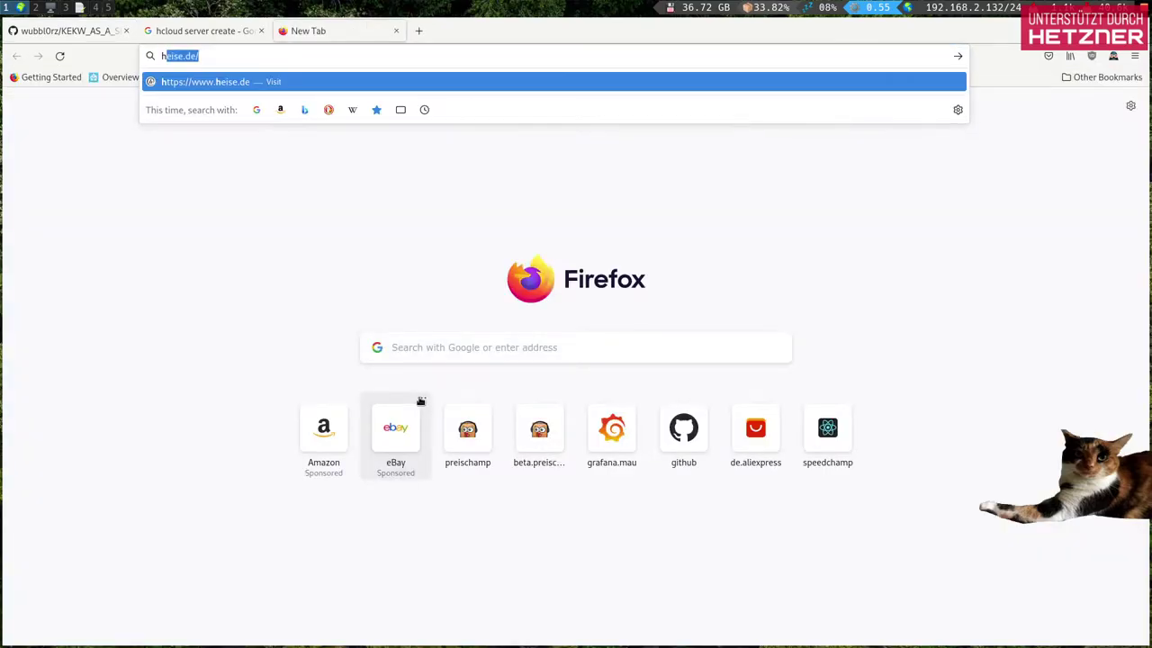
type("cloud server")
key("Escape")
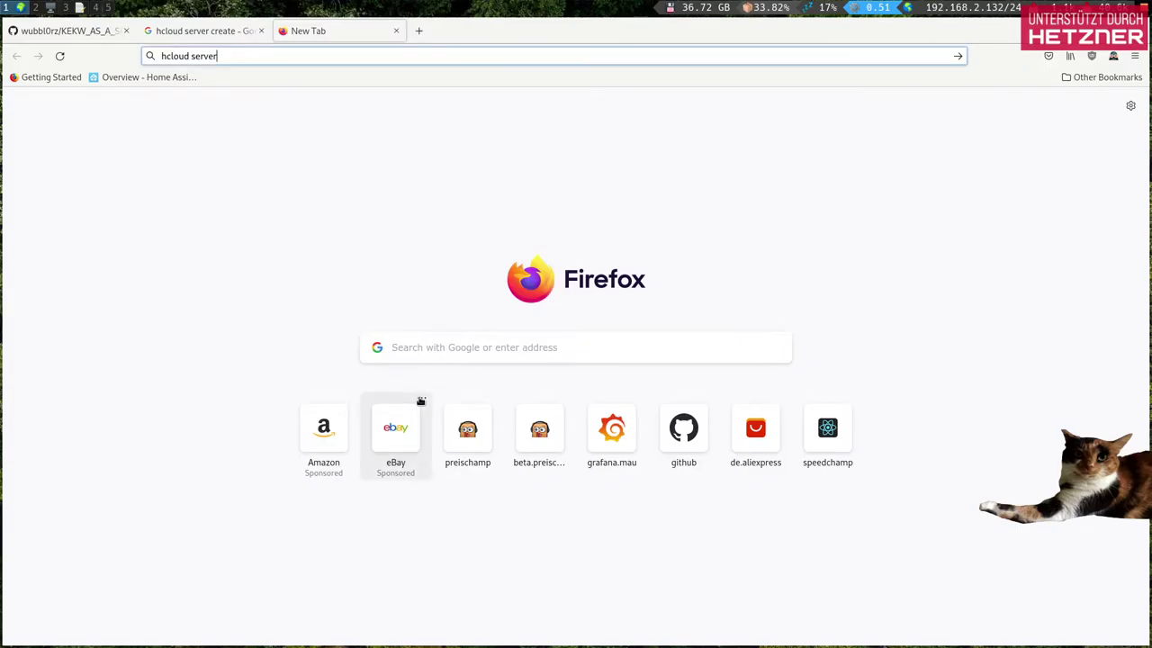
key("super+2")
key("ctrl+c")
Step: Display the hcloud server create help in the terminal and copy the --datacenter flag name
key("ctrl+r")
type("hel")
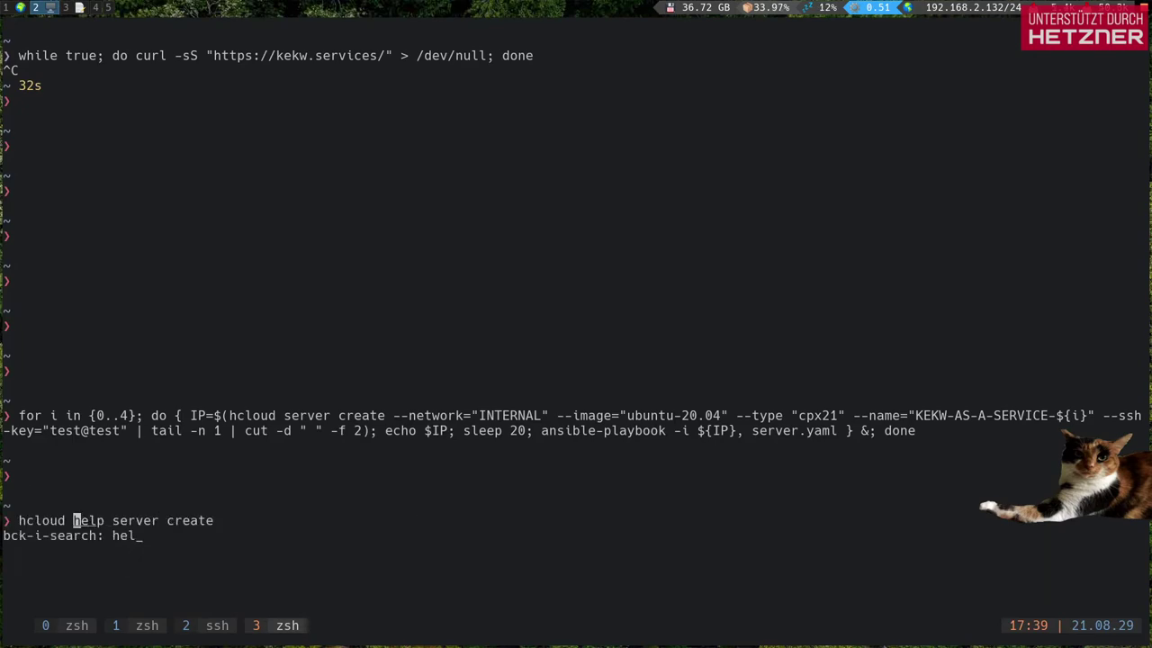
key("Return")
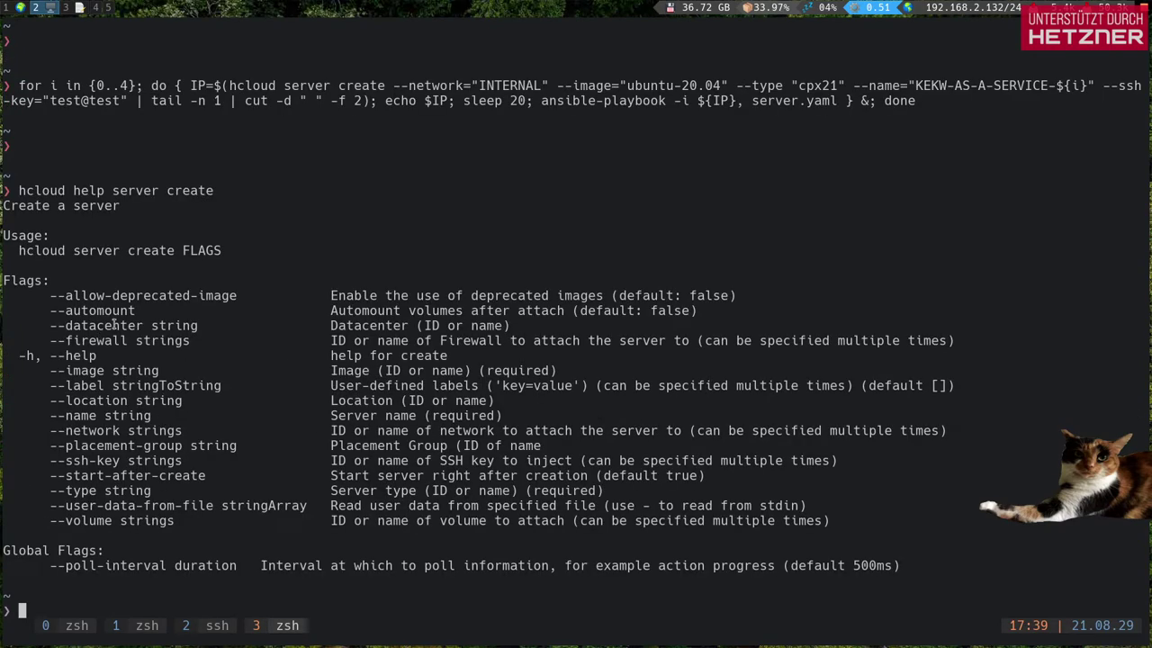
double_click(114, 325)
right_click(114, 325)
left_click(140, 339)
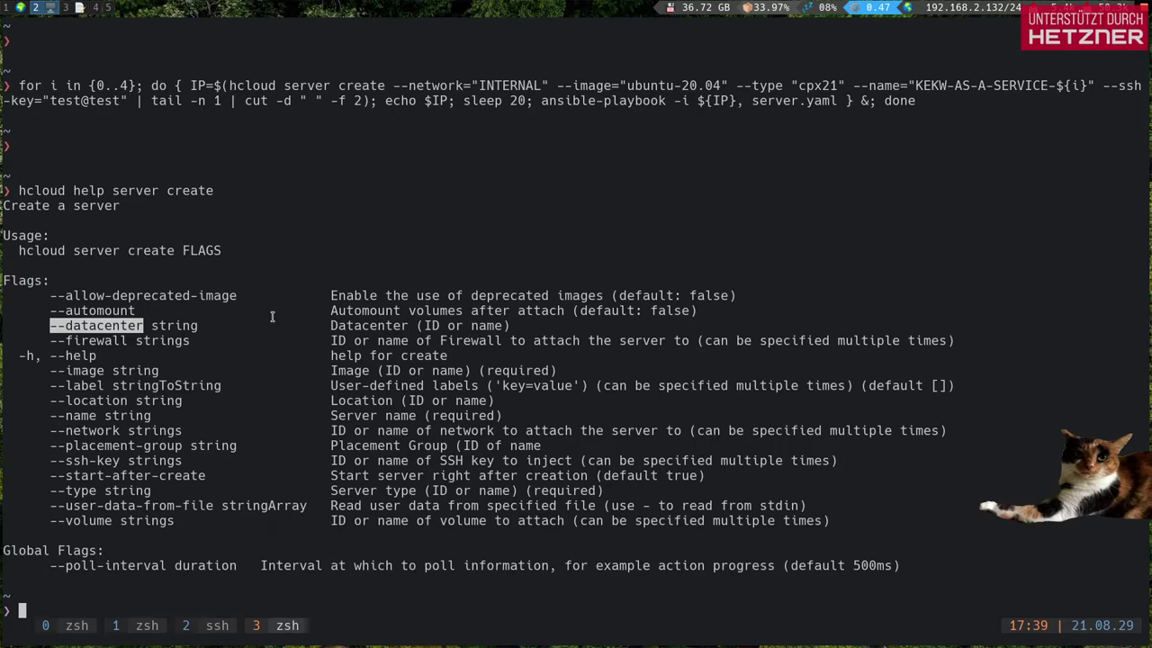
key("Return")
key("Return")
key("Return")
key("Return")
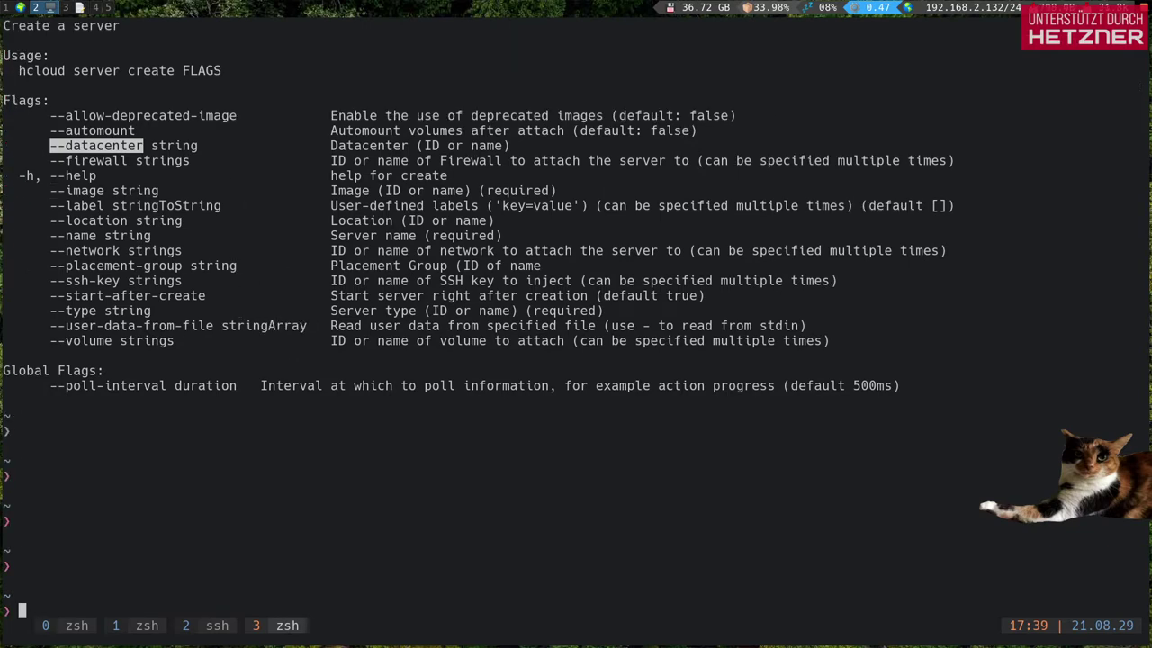
key("Up")
key("ctrl+c")
Step: Recall the five-server hcloud creation loop and insert an empty --datacenter="" option before --network
key("ctrl+r")
type("for")
key("Escape")
key("e")
key("e")
key("e")
key("e")
key("e")
key("e")
key("e")
key("e")
key("e")
key("e")
key("e")
key("e")
key("e")
key("e")
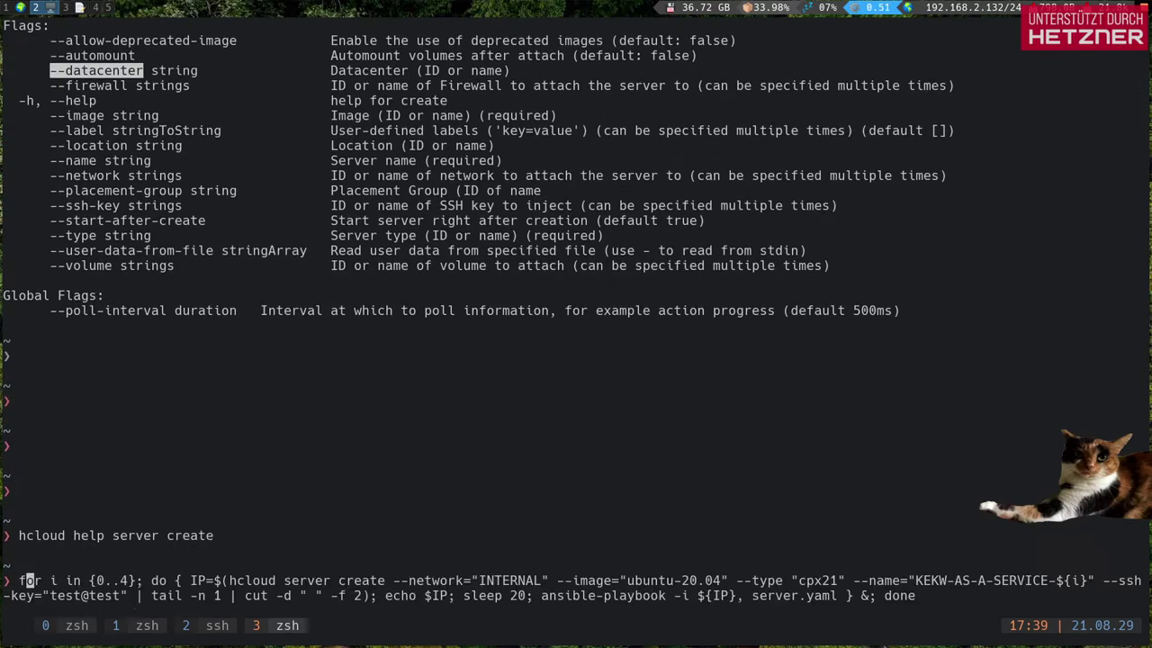
key("w")
key("shift+Insert")
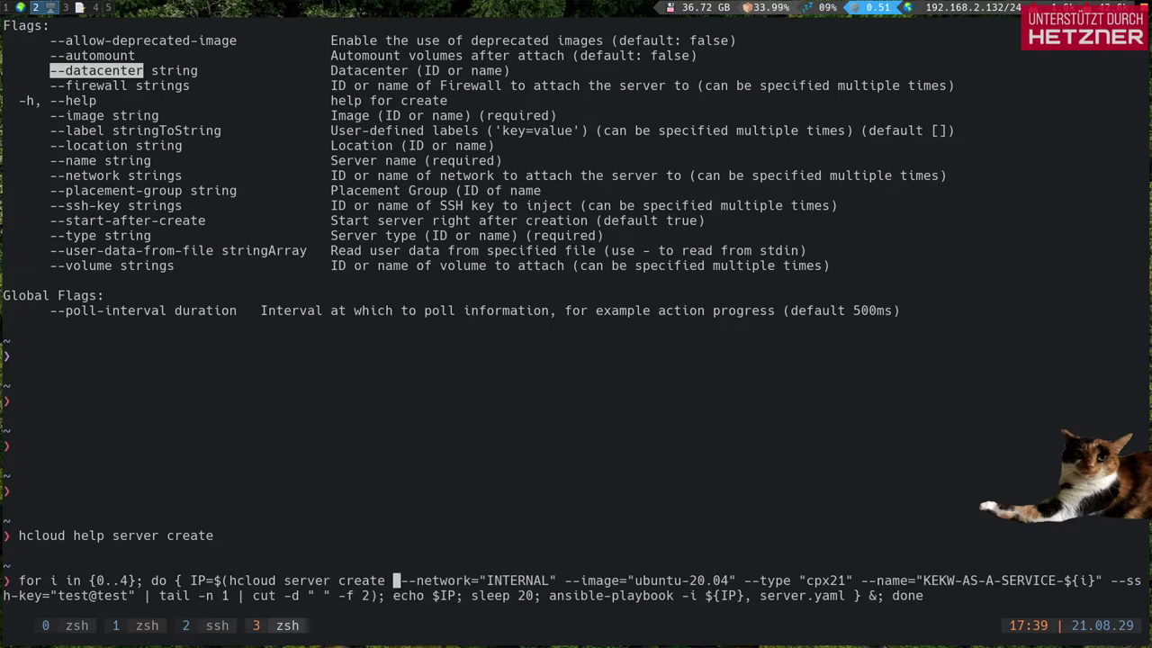
type("=\"\"")
key("Left")
Step: Switch to the browser and look up the existing servers' datacenter in the Hetzner Cloud server list
key("super+1")
left_click(46, 30)
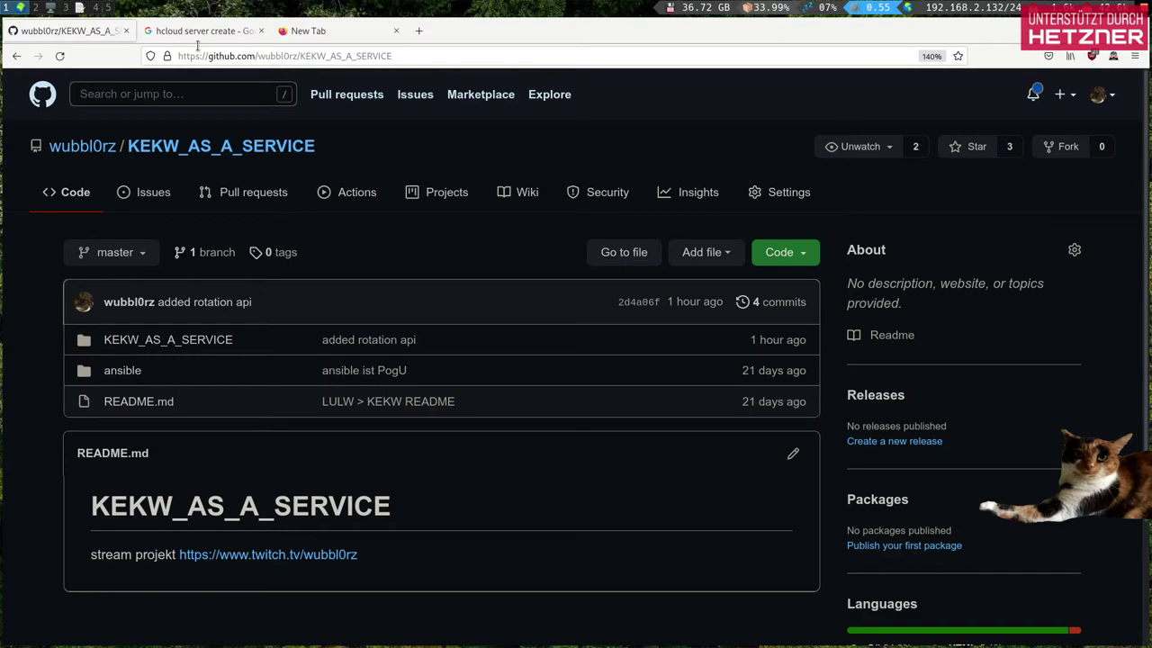
scroll(109, 7, "down", 3)
scroll(109, 7, "down", 1)
scroll(110, 7, "up", 1)
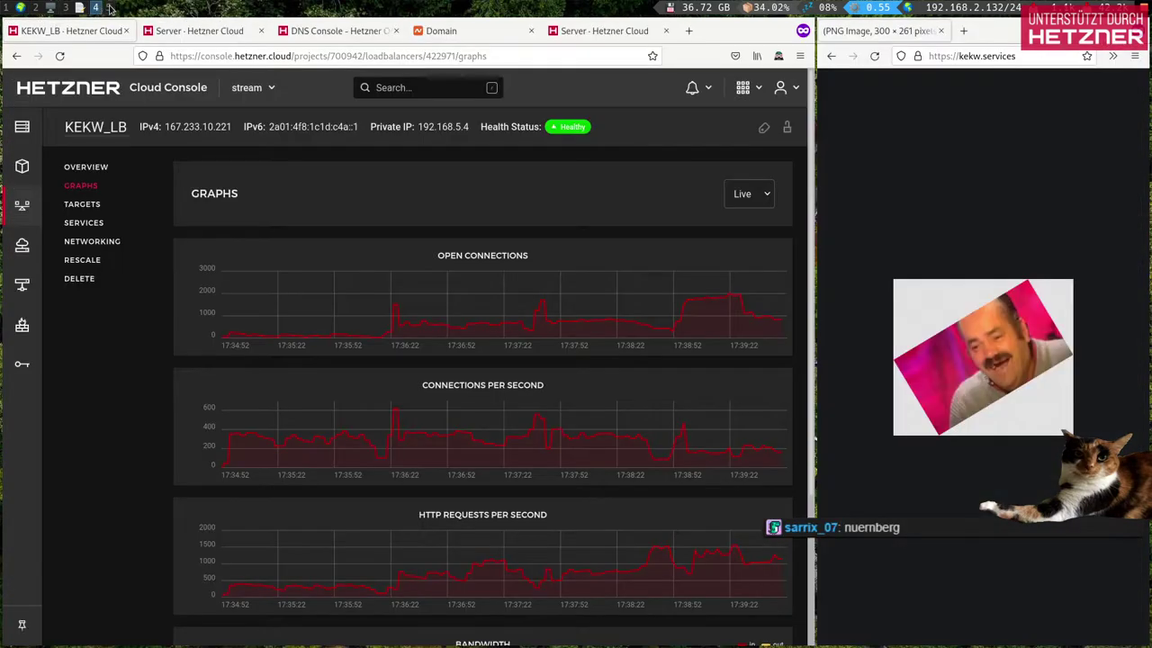
left_click(22, 126)
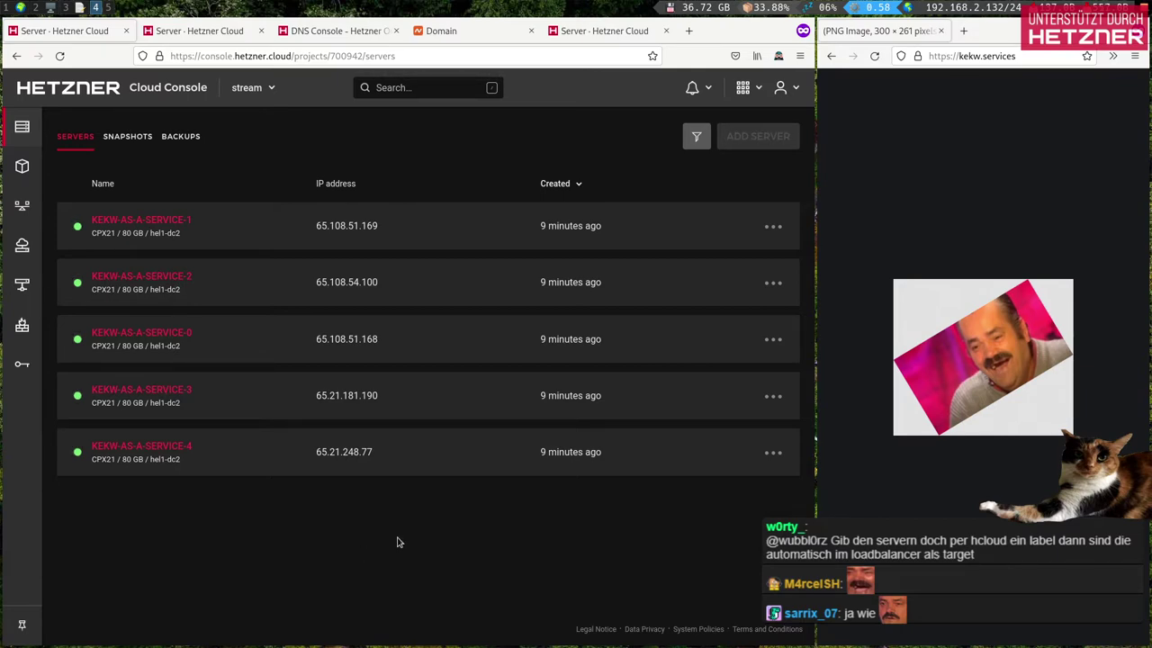
Step: Delete the server KEKW-AS-A-SERVICE-1, confirming with its name
left_click(773, 226)
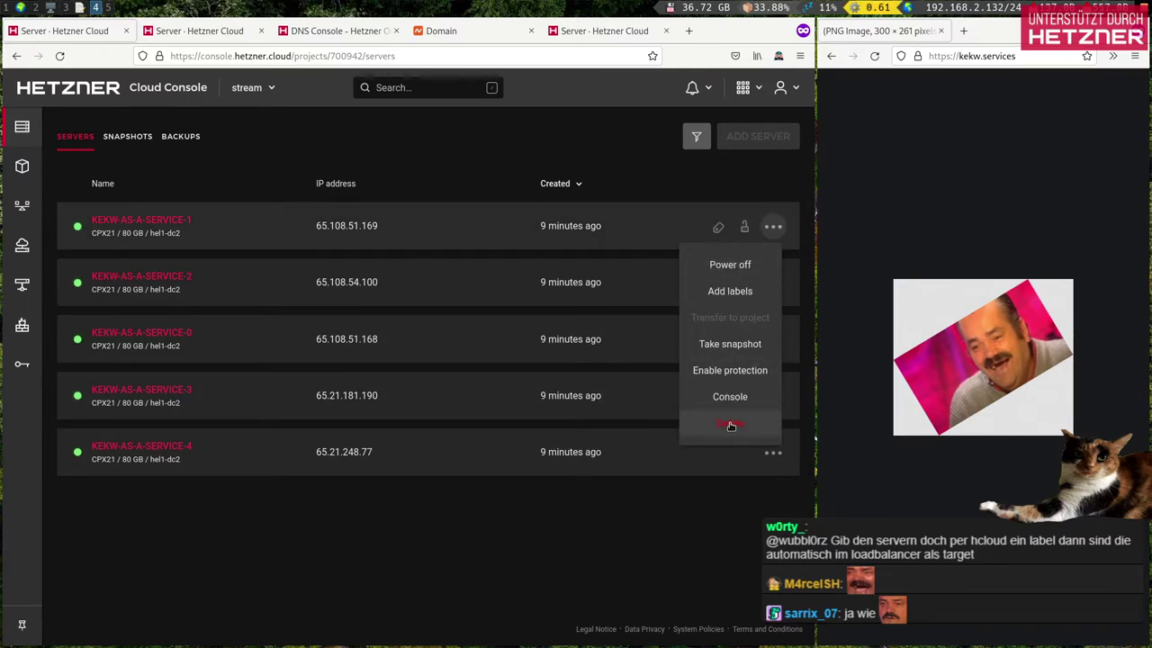
left_click(730, 425)
left_click(432, 369)
left_click(404, 396)
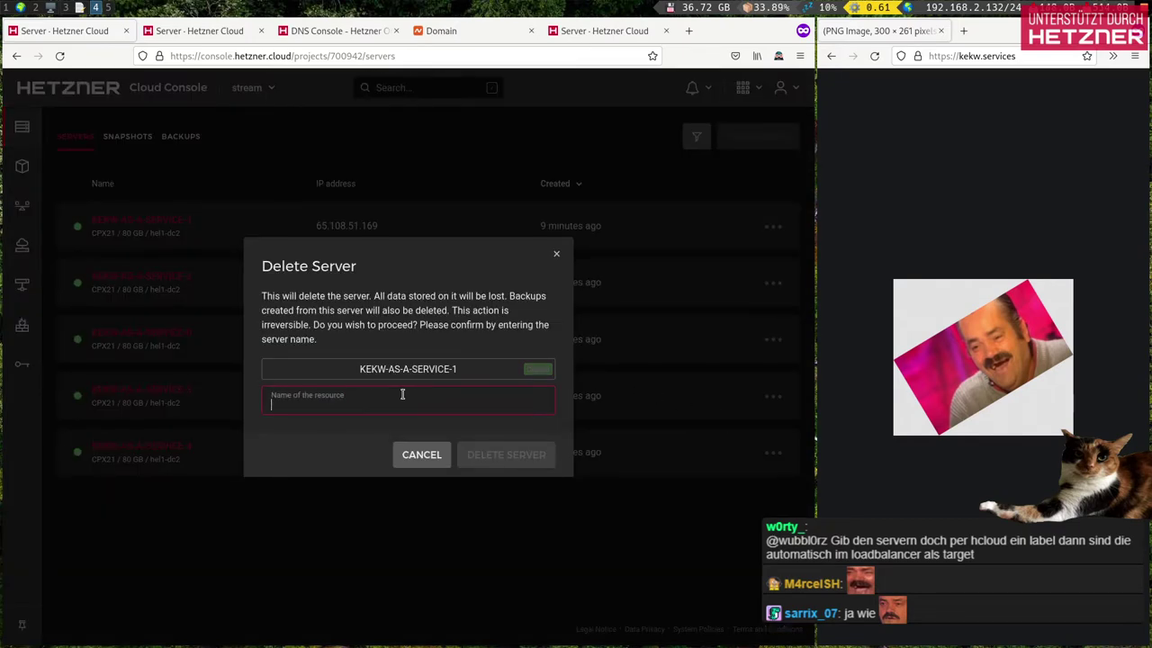
key("ctrl+v")
left_click(506, 454)
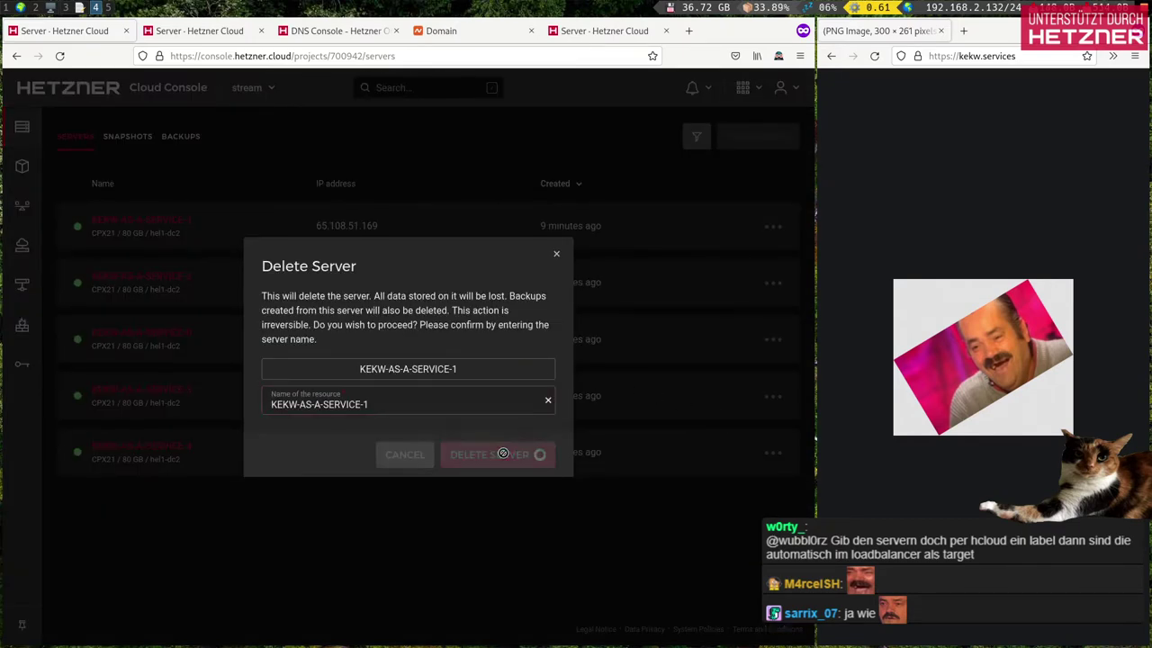
Step: Delete the server KEKW-AS-A-SERVICE-2, confirming with its name
left_click(773, 226)
left_click(716, 426)
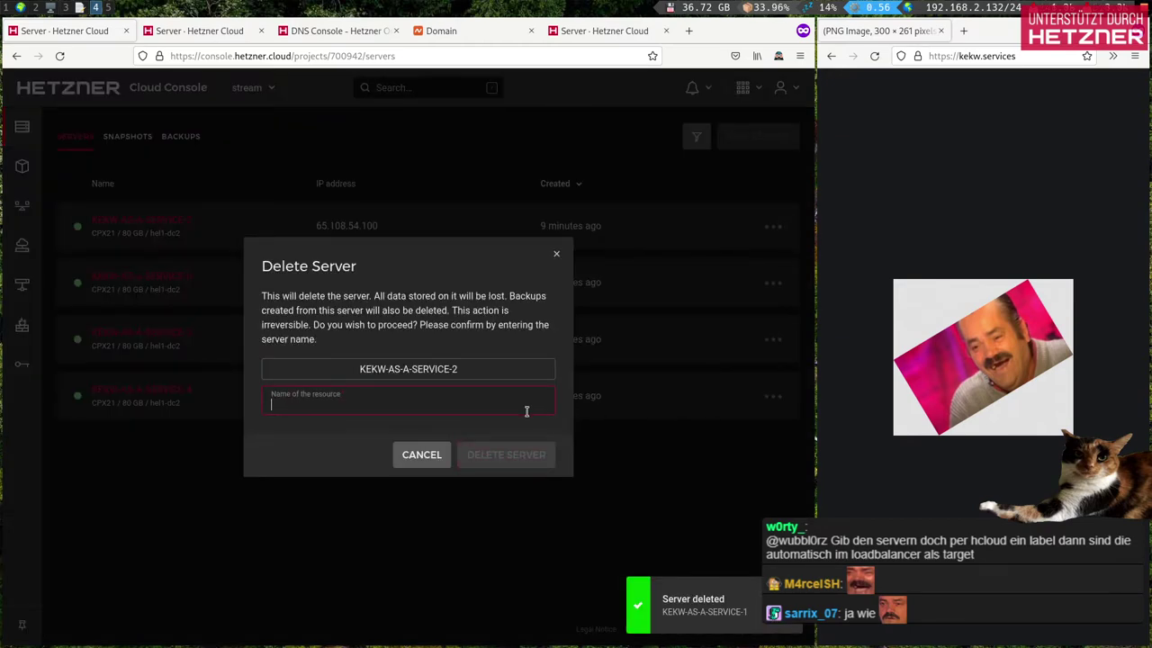
left_click(423, 369)
left_click(406, 401)
key("ctrl+v")
left_click(493, 453)
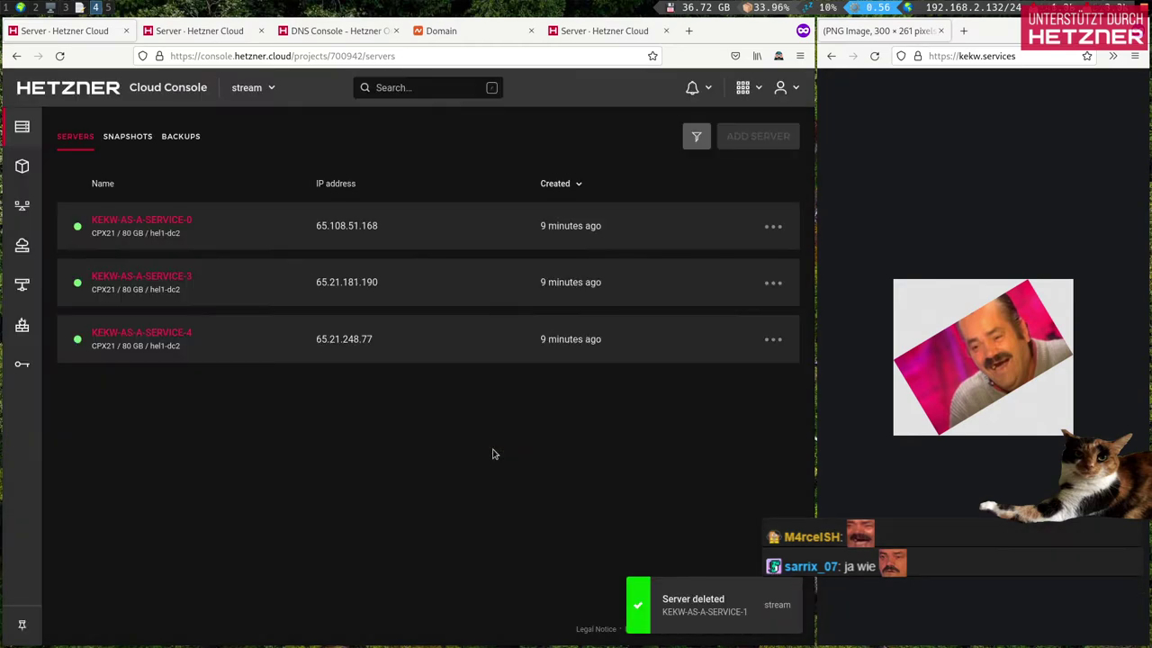
Step: Delete the server KEKW-AS-A-SERVICE-0, confirming with its name
left_click(773, 226)
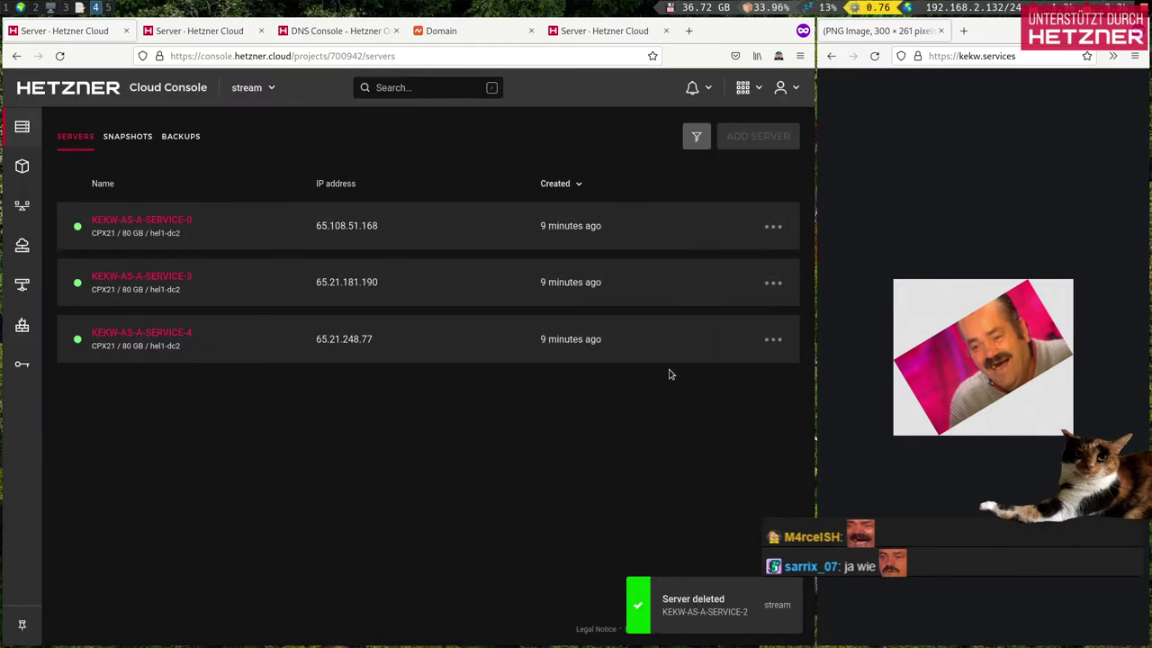
left_click(773, 226)
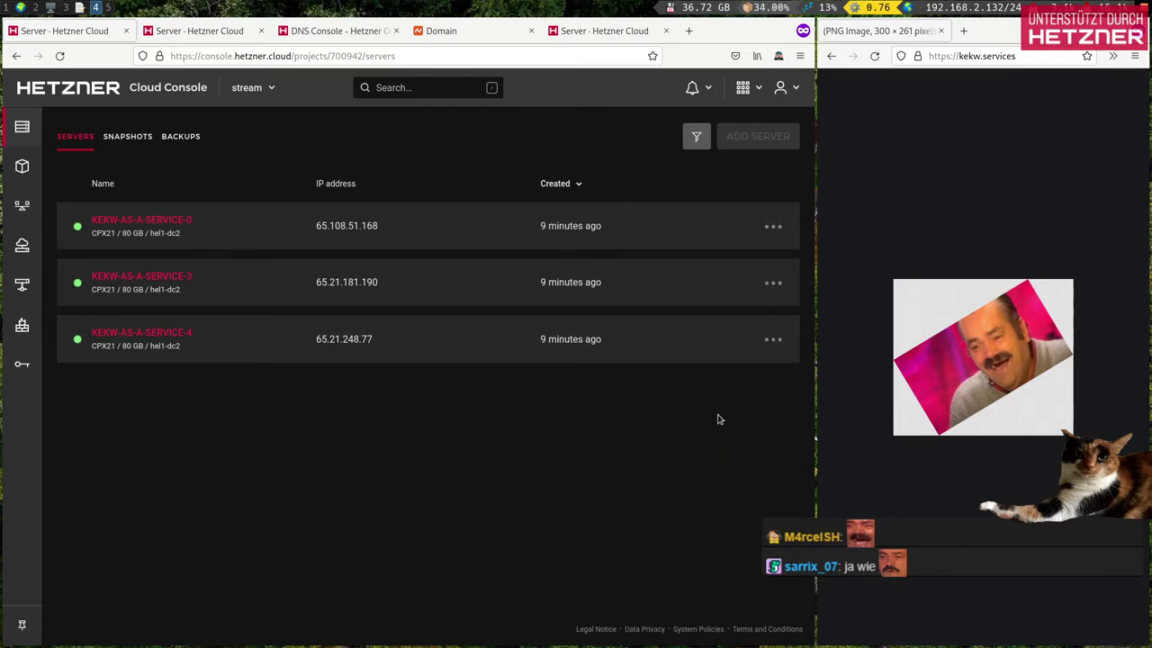
left_click(773, 226)
left_click(729, 423)
left_click(541, 369)
left_click(430, 402)
key("ctrl+v")
left_click(505, 455)
Step: Delete the server KEKW-AS-A-SERVICE-3, confirming with its name
left_click(773, 226)
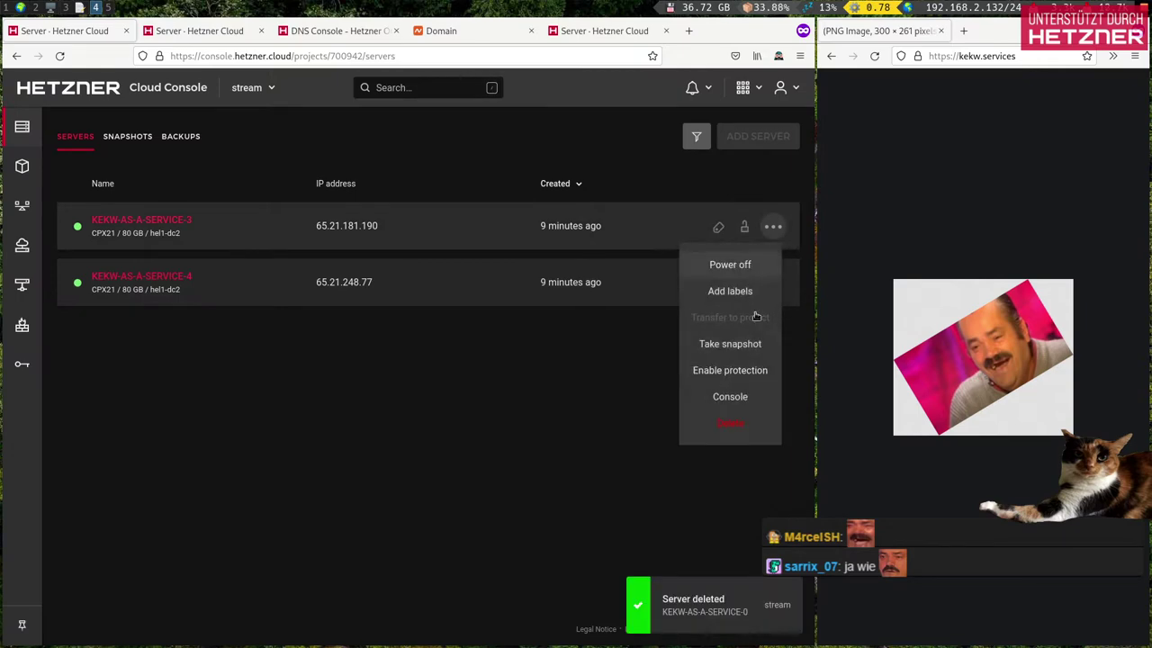
left_click(730, 423)
left_click(541, 369)
left_click(442, 401)
key("ctrl+v")
left_click(494, 456)
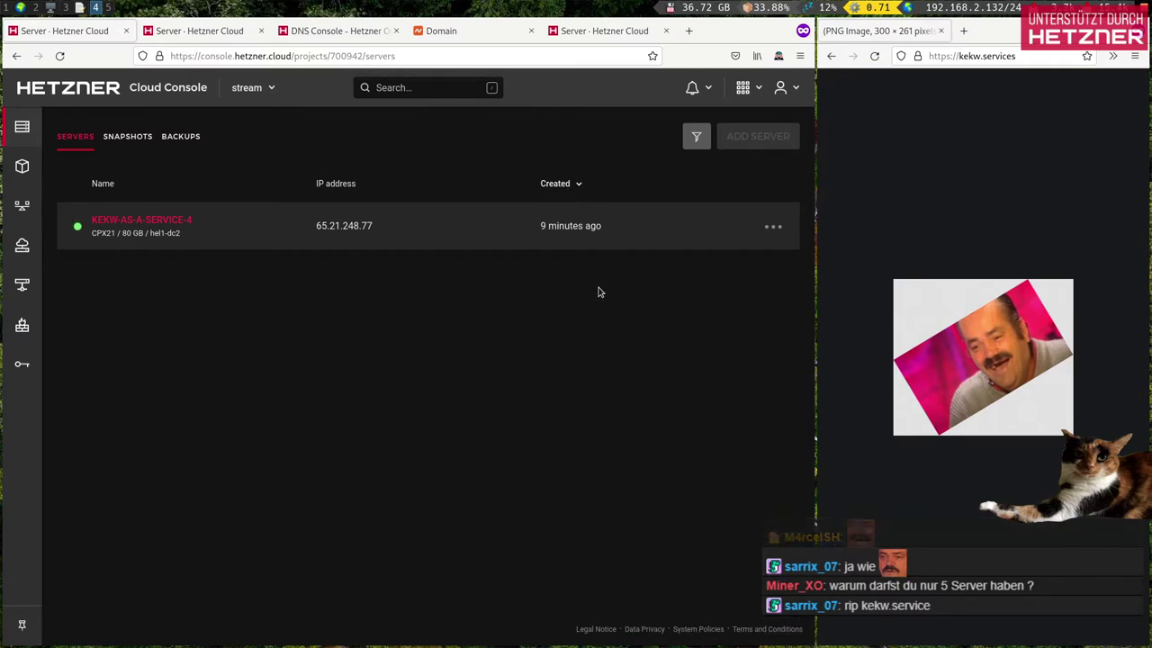
Step: Add the label kekw_as_a_service to the server KEKW-AS-A-SERVICE-4 and save it
left_click(773, 227)
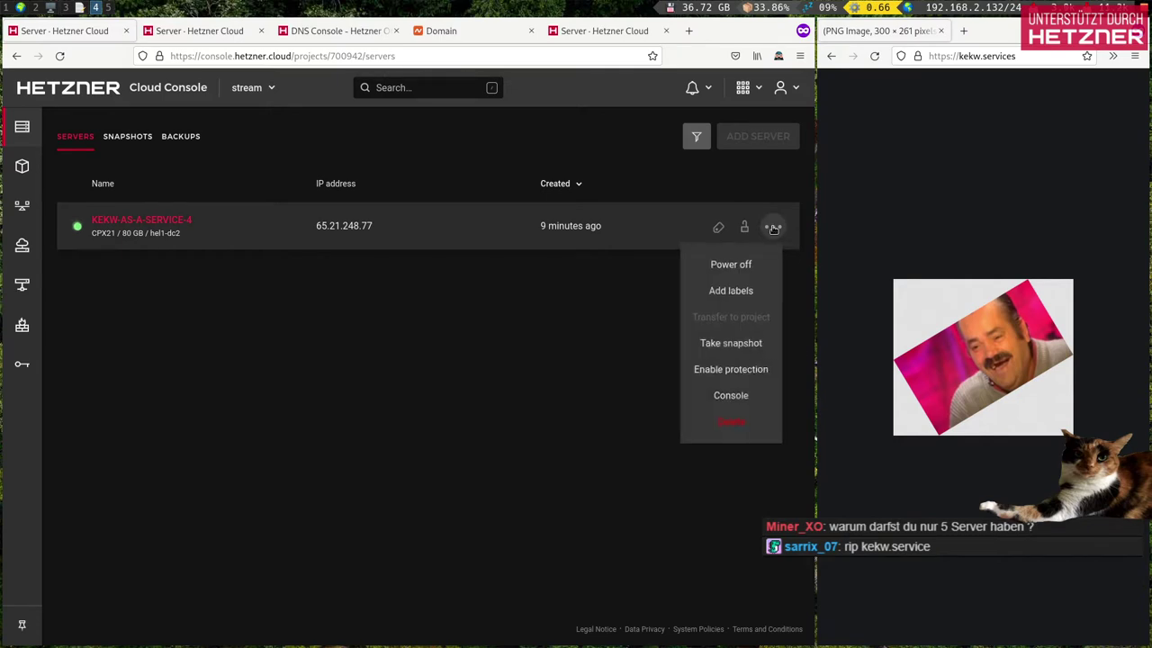
left_click(718, 227)
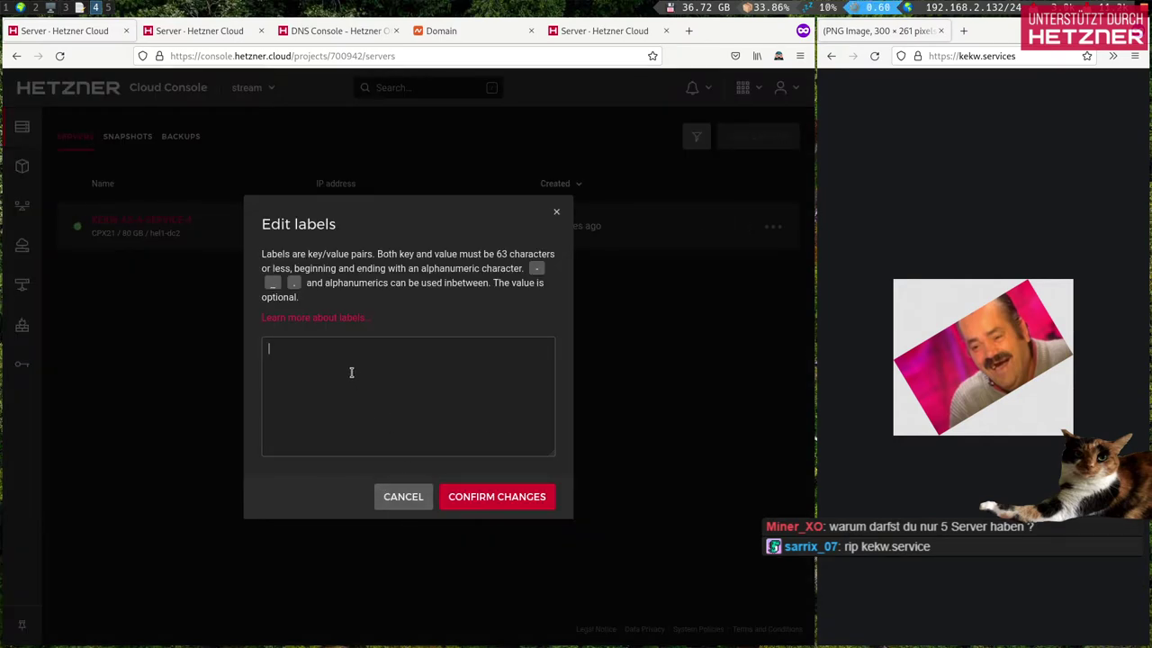
type("kekw_as_")
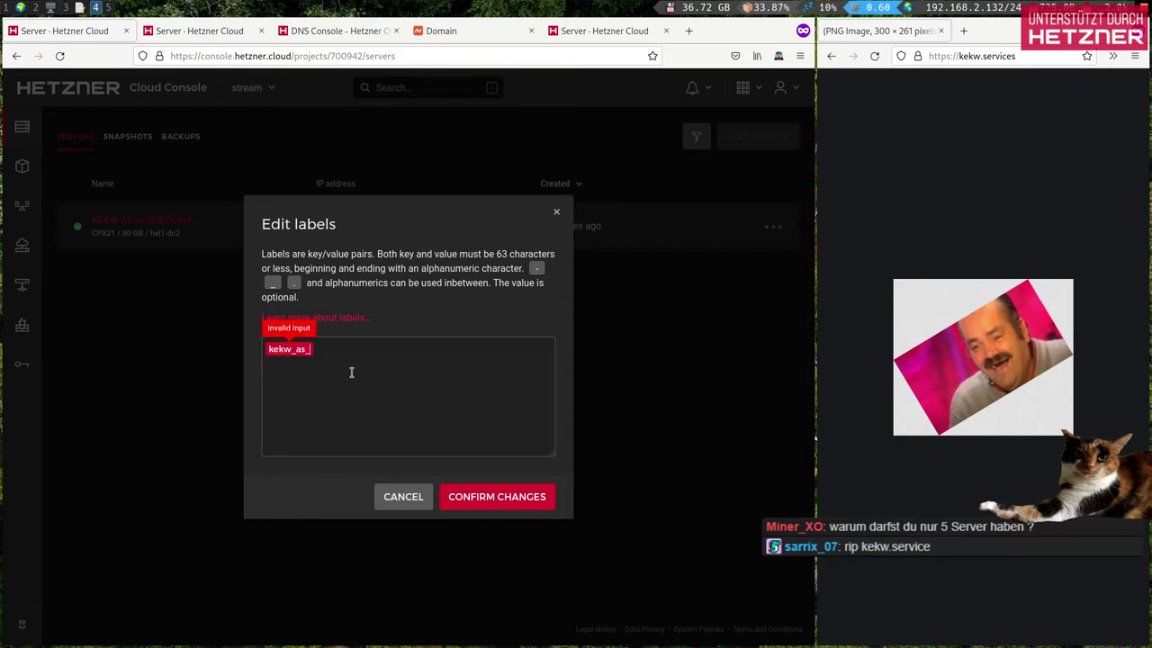
type("a_service")
key("space")
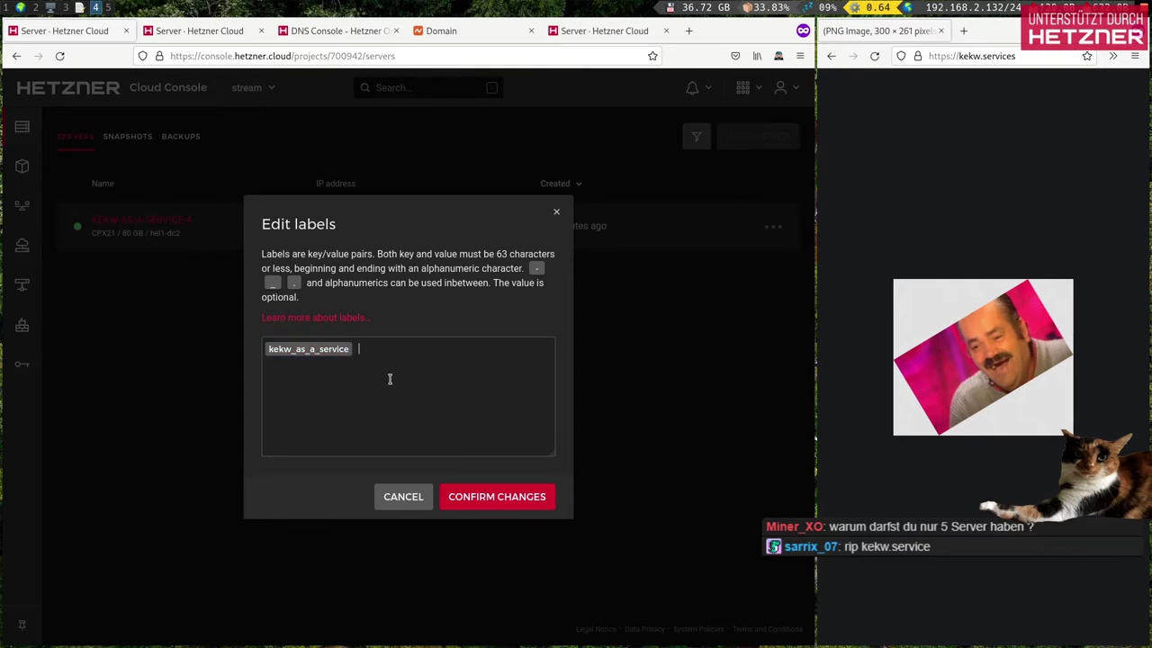
left_click(476, 507)
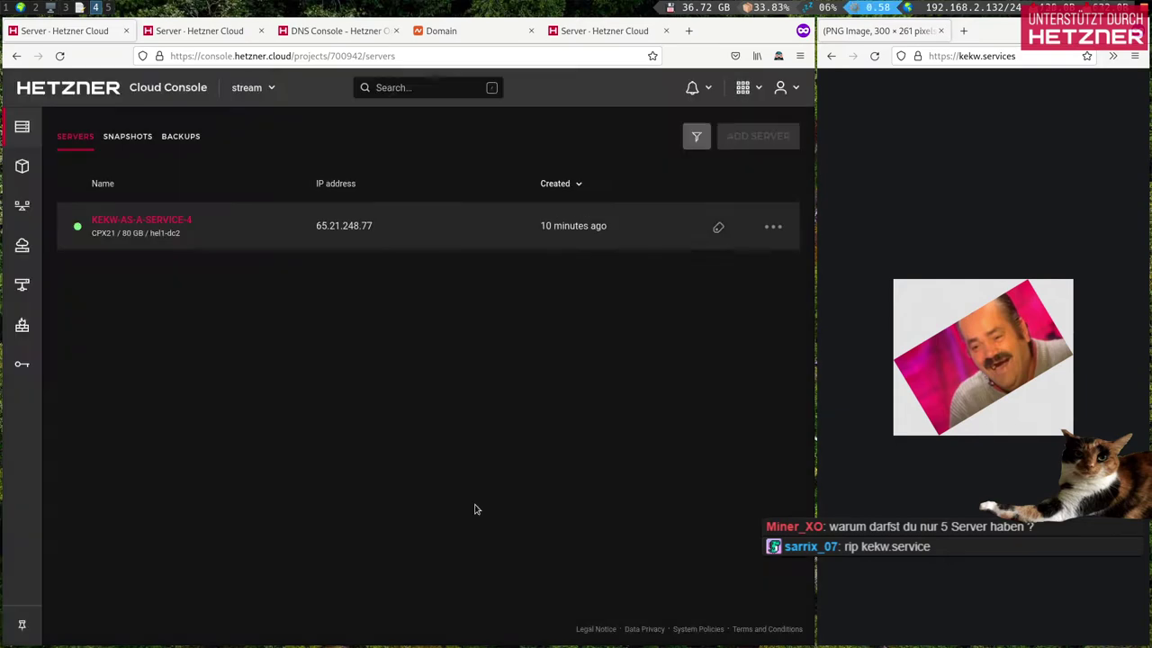
Step: Remove the Cloud Server target from the load balancer KEKW_LB
mouse_move(54, 285)
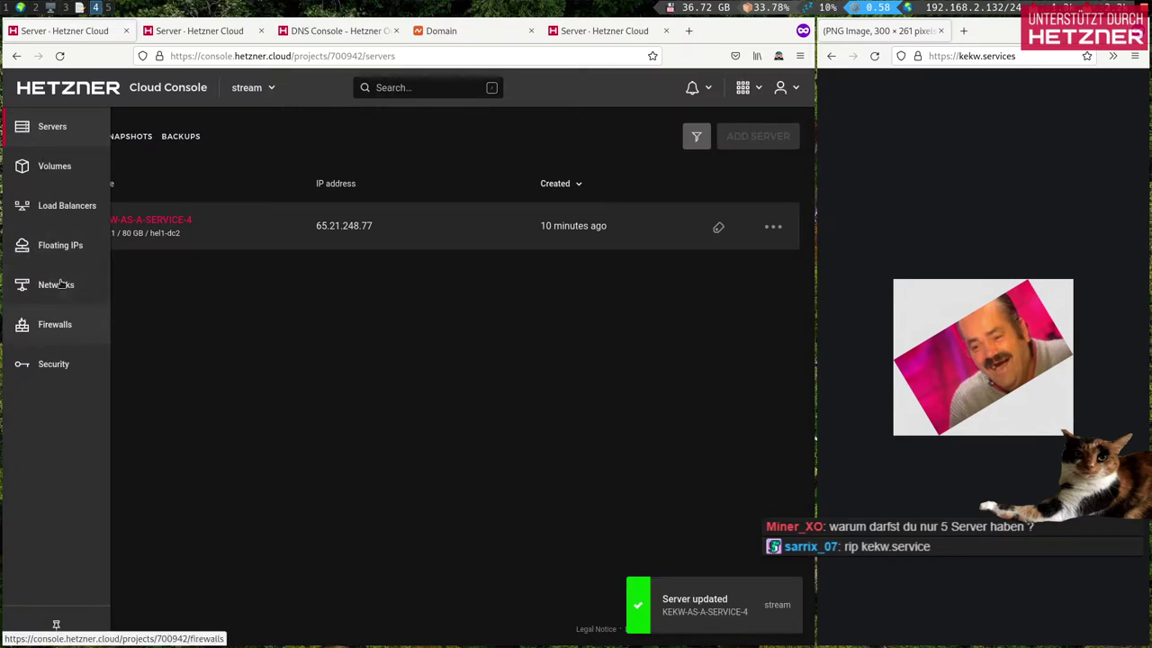
left_click(61, 206)
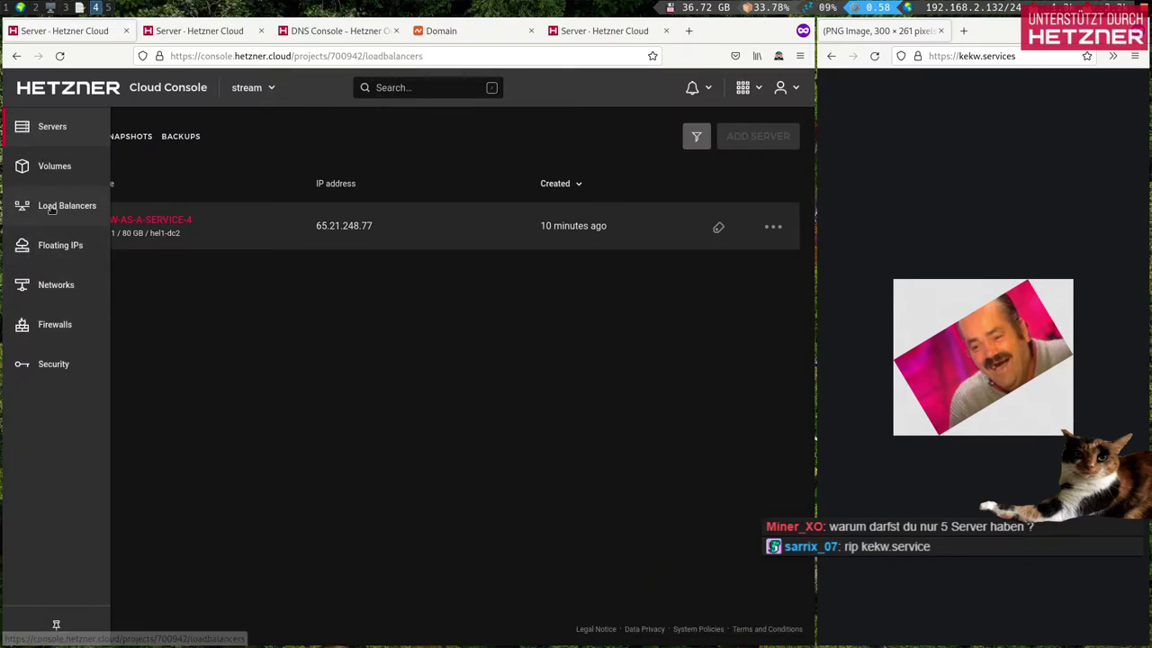
left_click(773, 226)
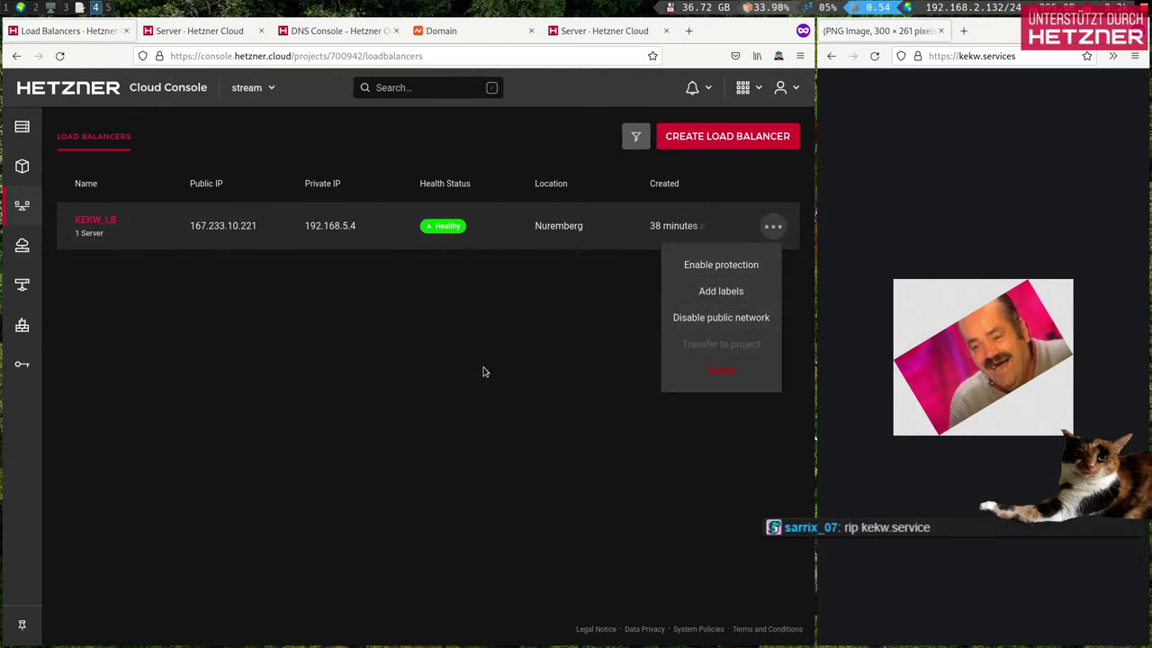
left_click(149, 233)
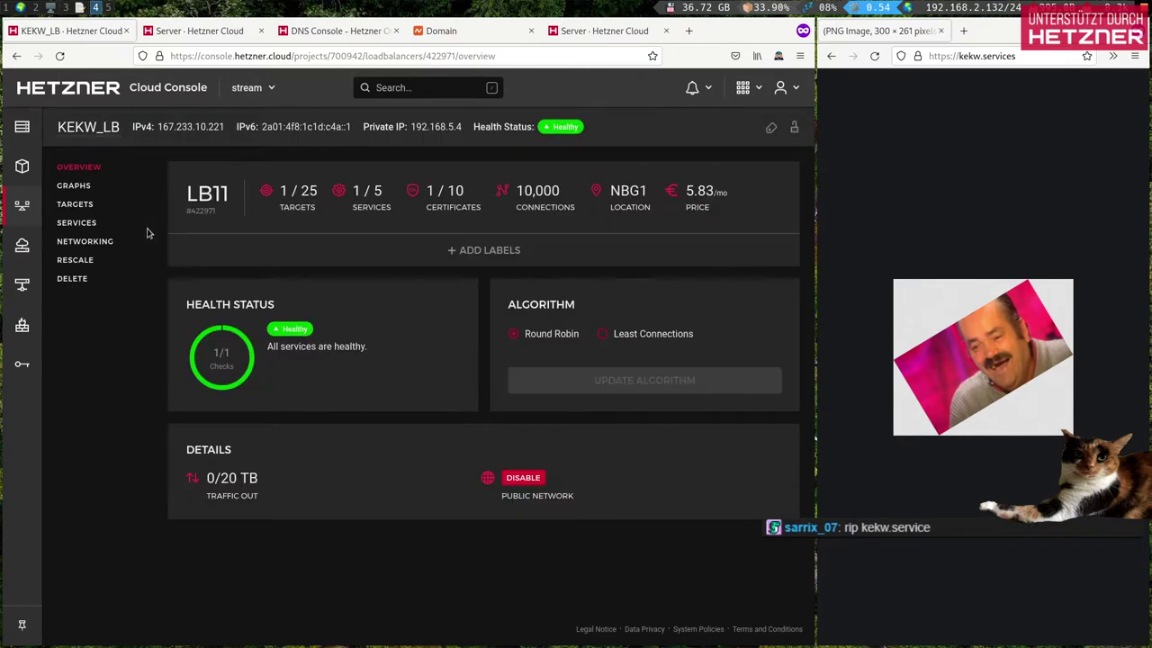
left_click(75, 206)
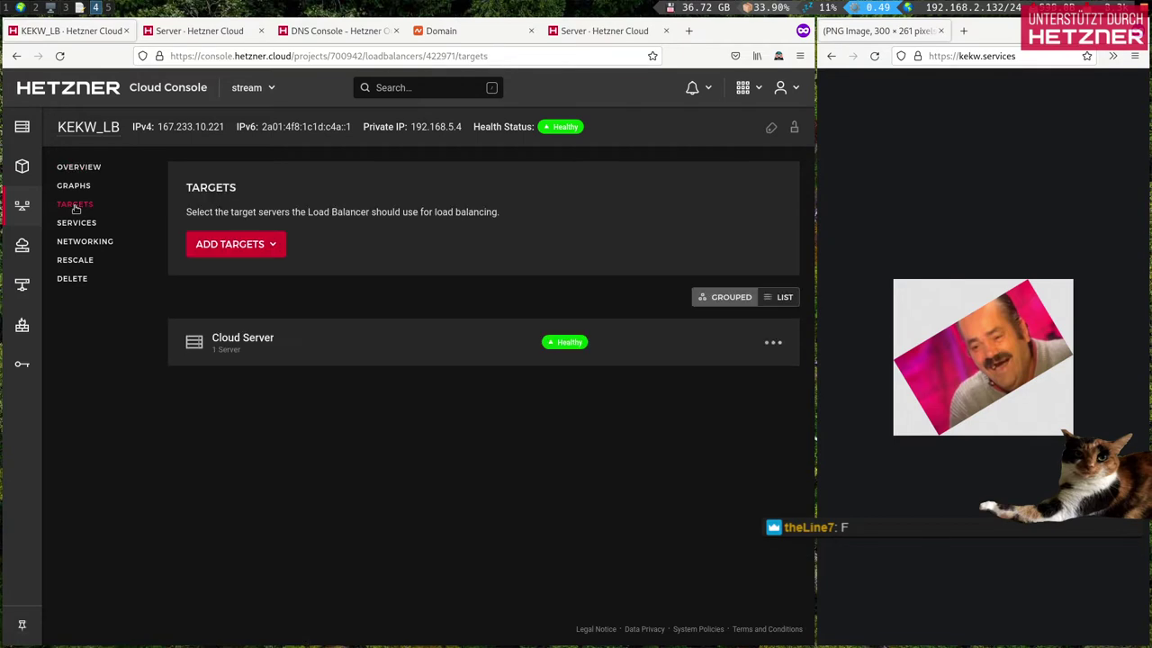
left_click(773, 343)
left_click(724, 410)
left_click(531, 398)
left_click(259, 270)
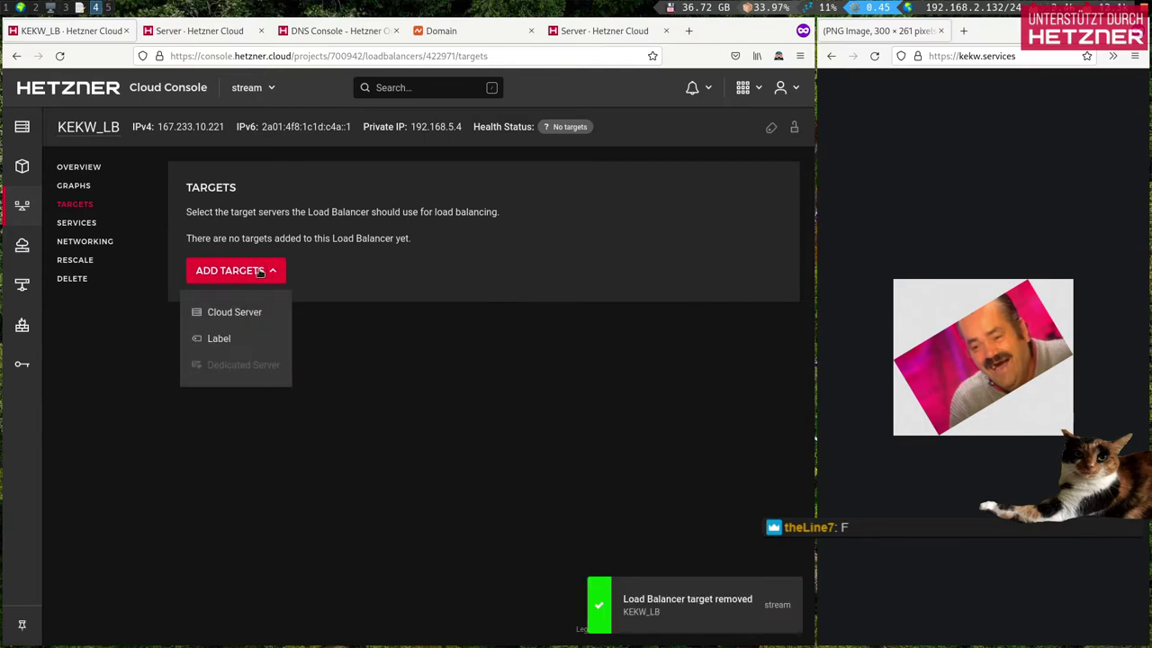
left_click(232, 339)
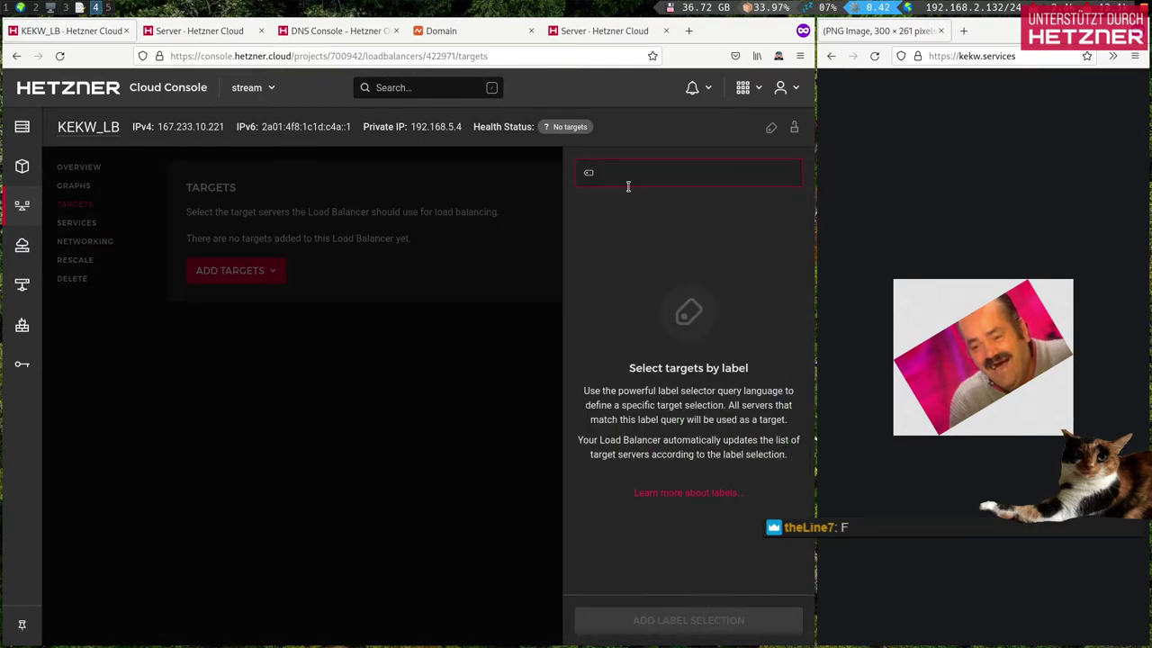
type("kekw")
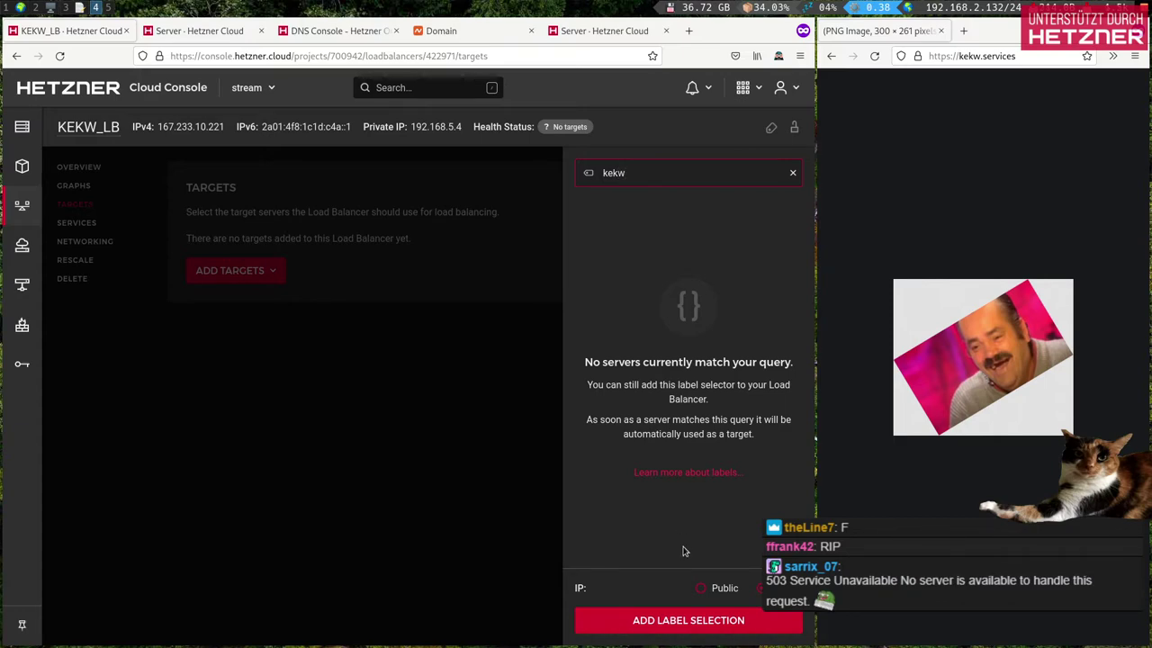
left_click(424, 451)
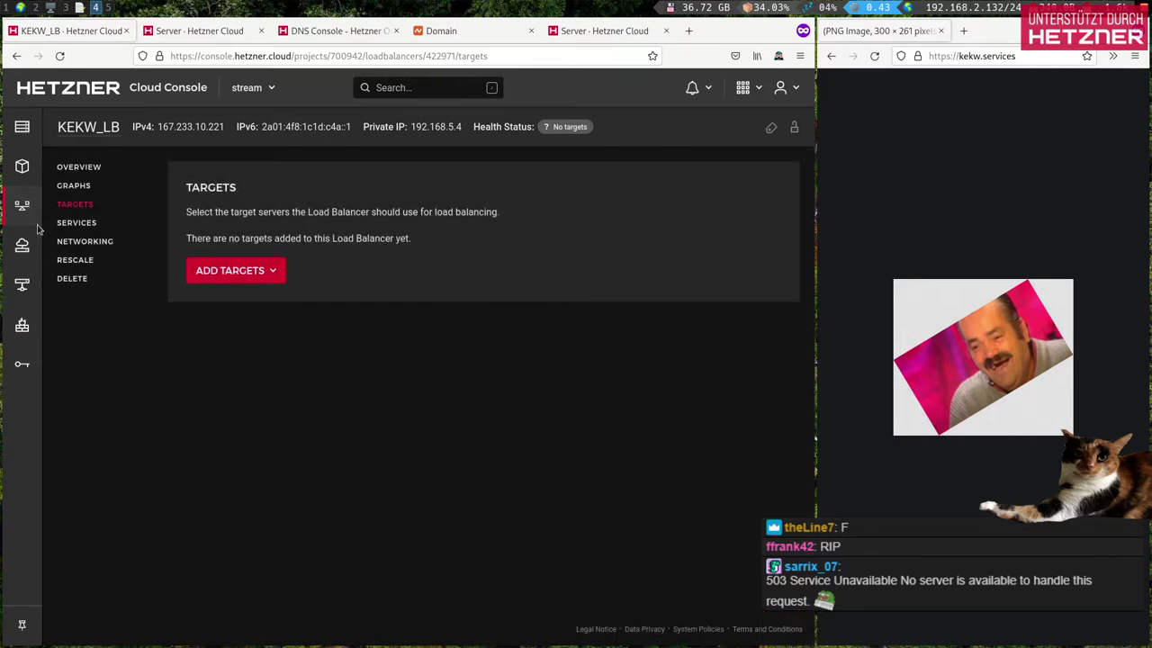
Step: Check the labels assigned to the server KEKW-AS-A-SERVICE-4
left_click(36, 126)
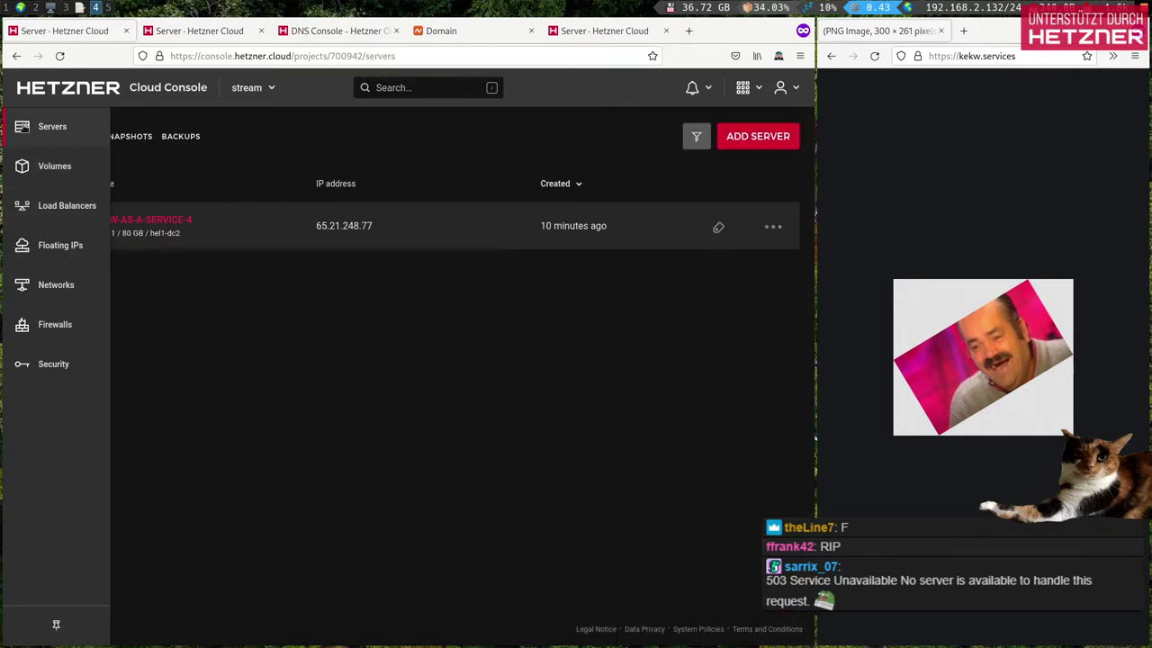
left_click(718, 226)
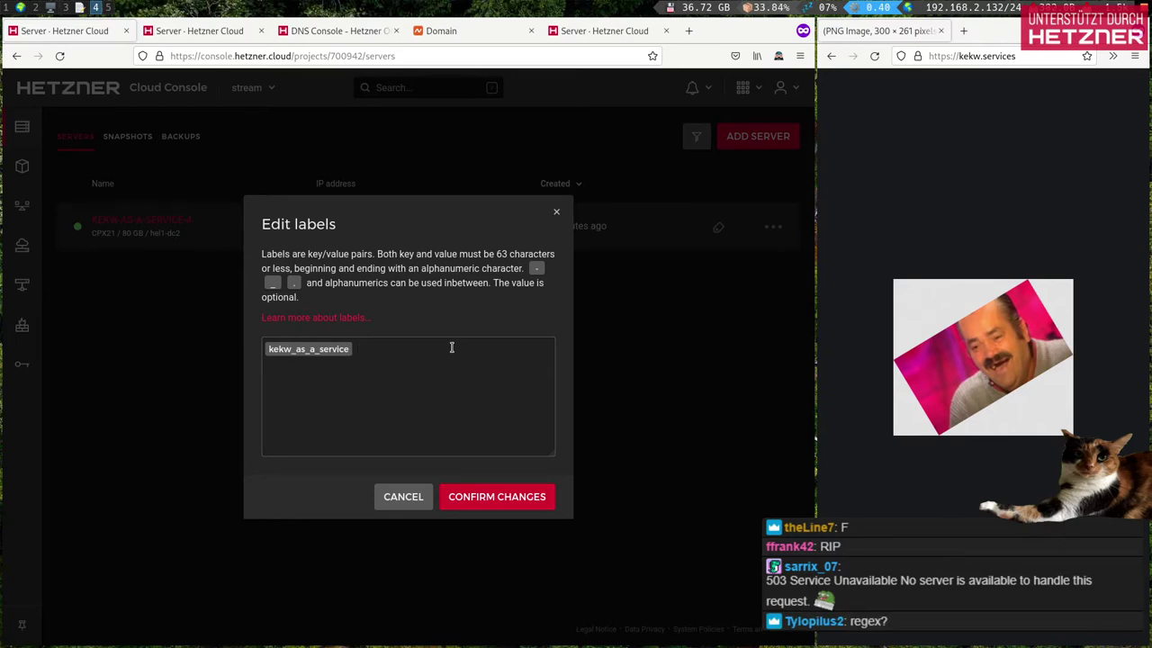
left_click(404, 498)
Step: Add a label target with the selector kekw_as_a_service and private IP to the load balancer KEKW_LB
mouse_move(15, 218)
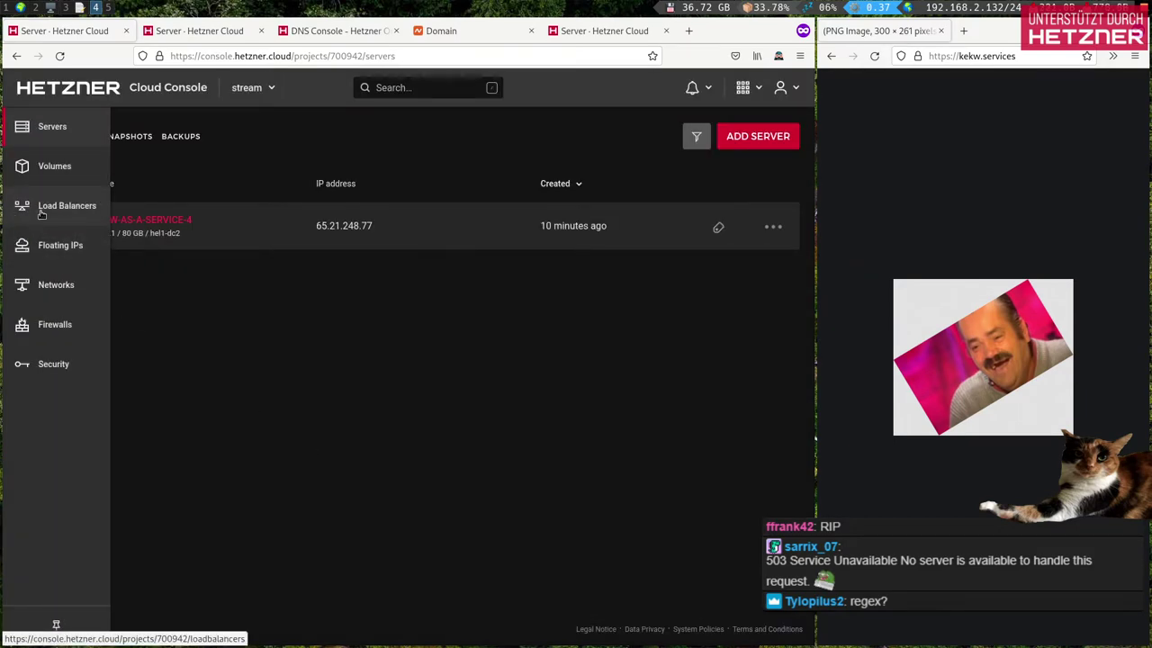
left_click(45, 208)
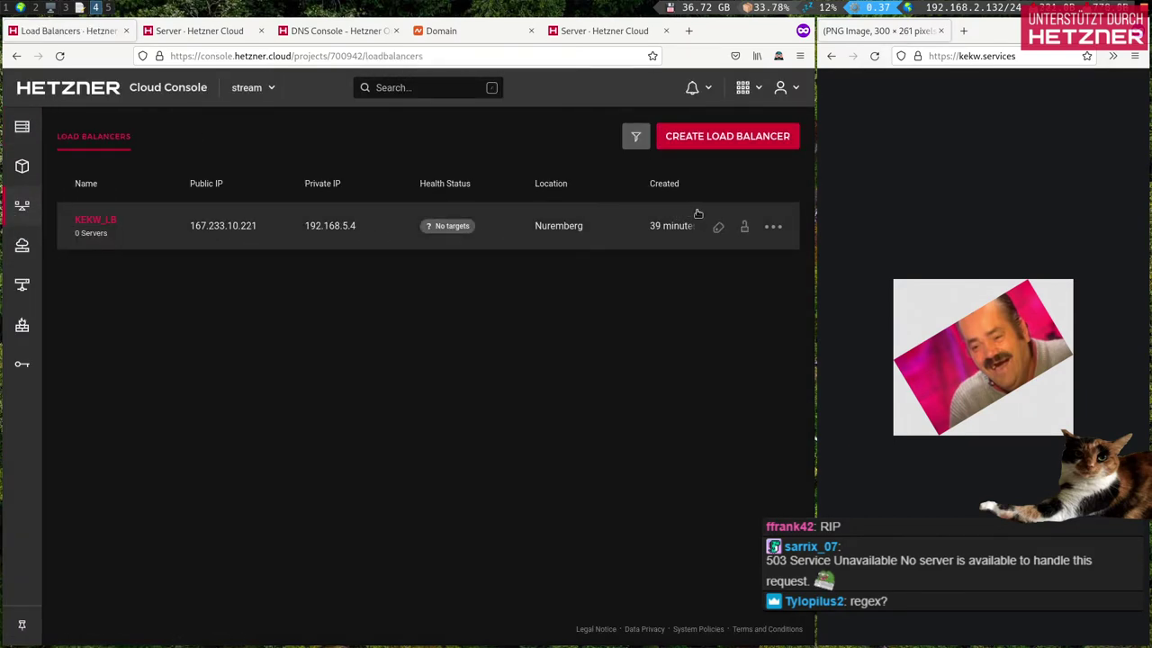
left_click(773, 226)
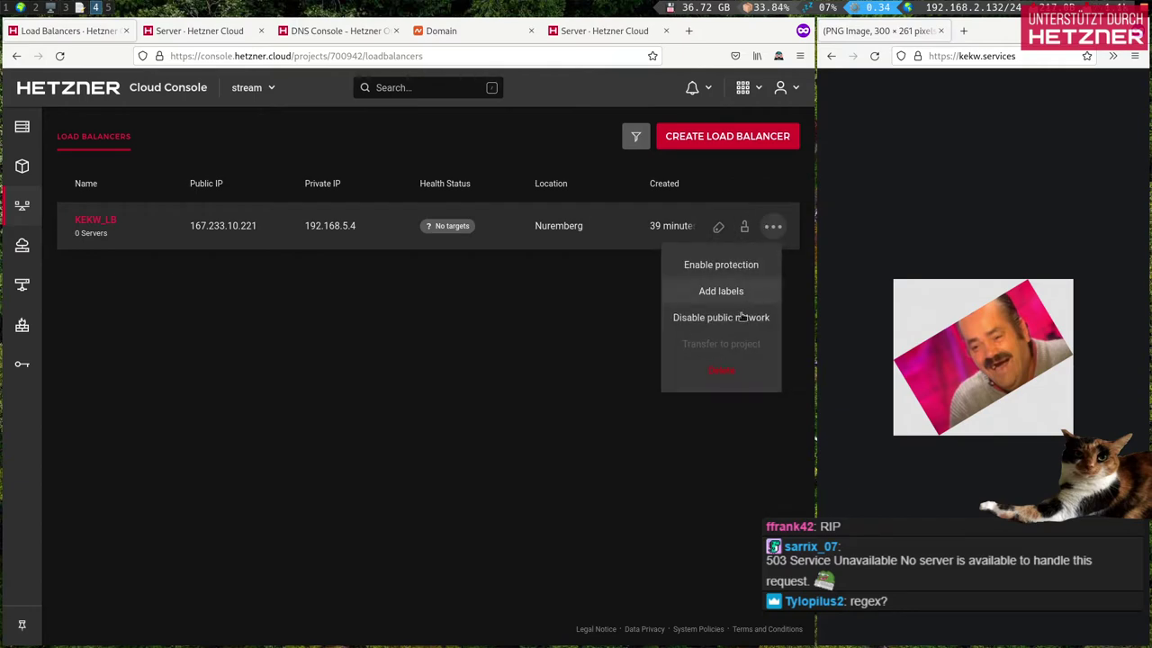
left_click(107, 222)
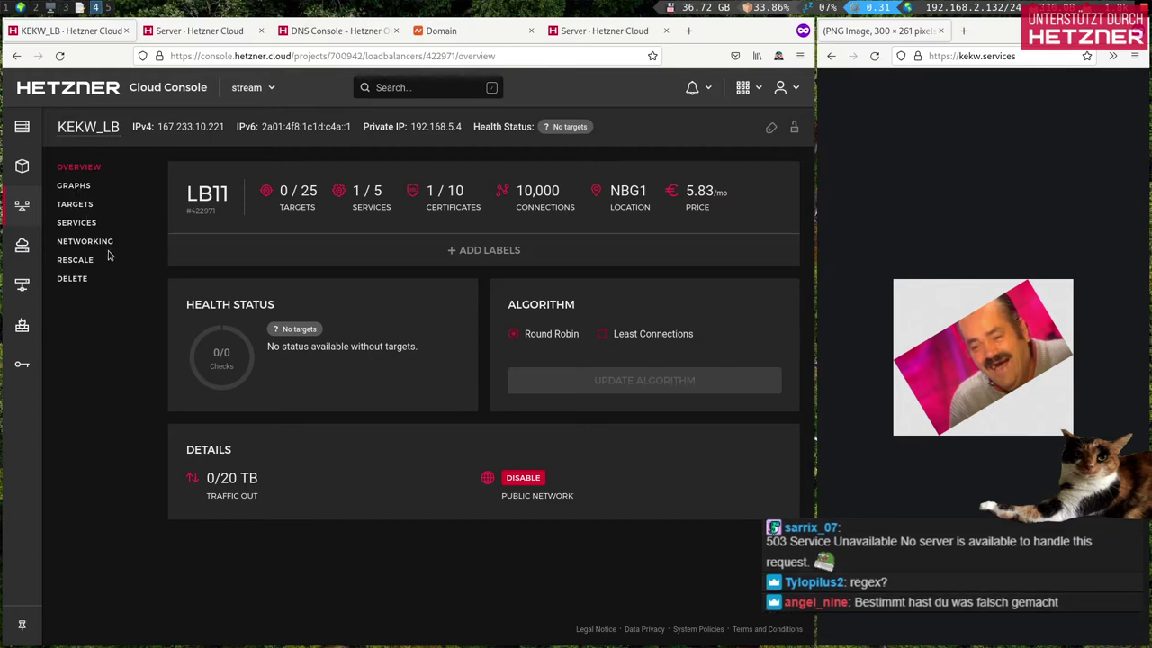
left_click(83, 205)
left_click(236, 270)
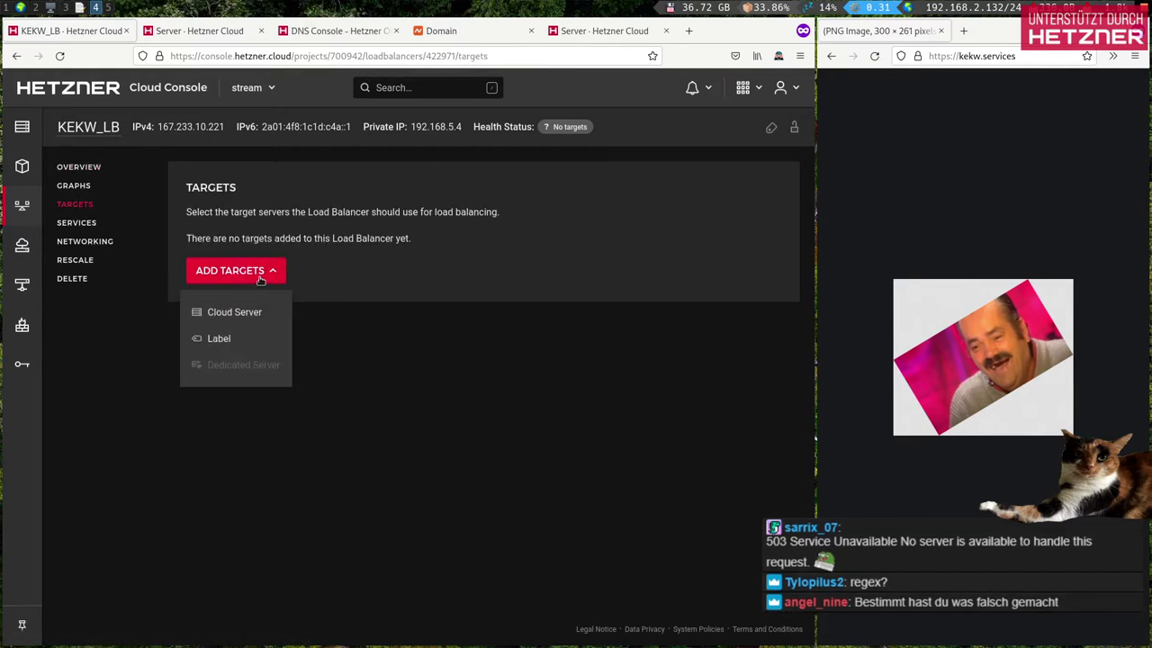
left_click(216, 338)
type("kek")
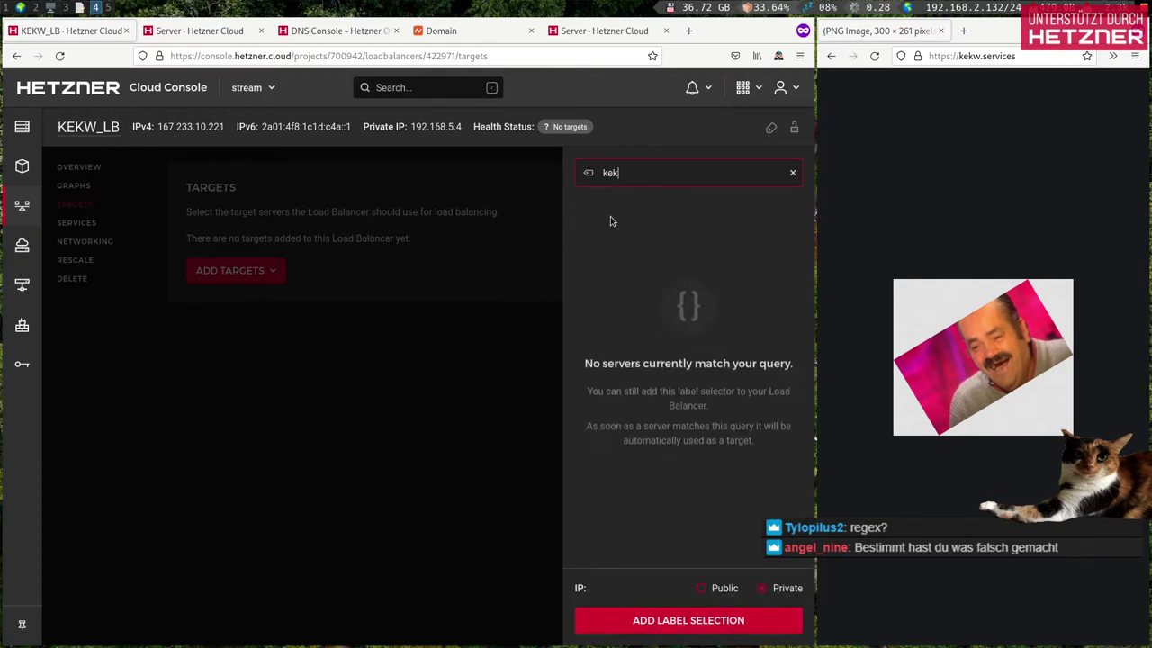
type("w_as_a_service")
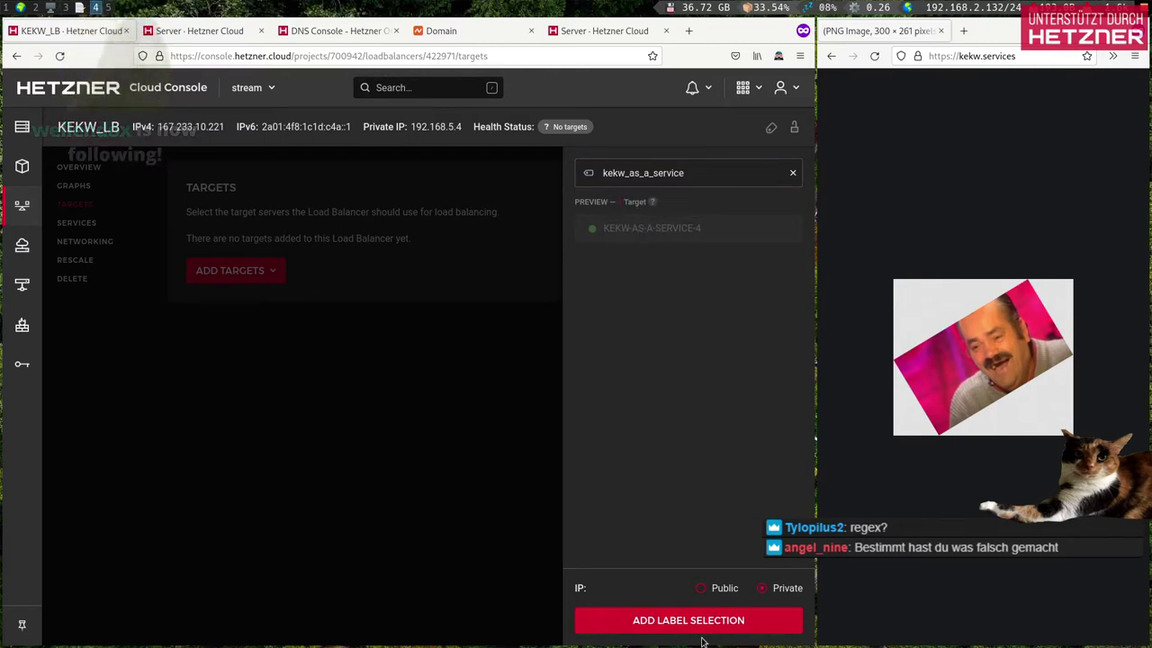
left_click(723, 621)
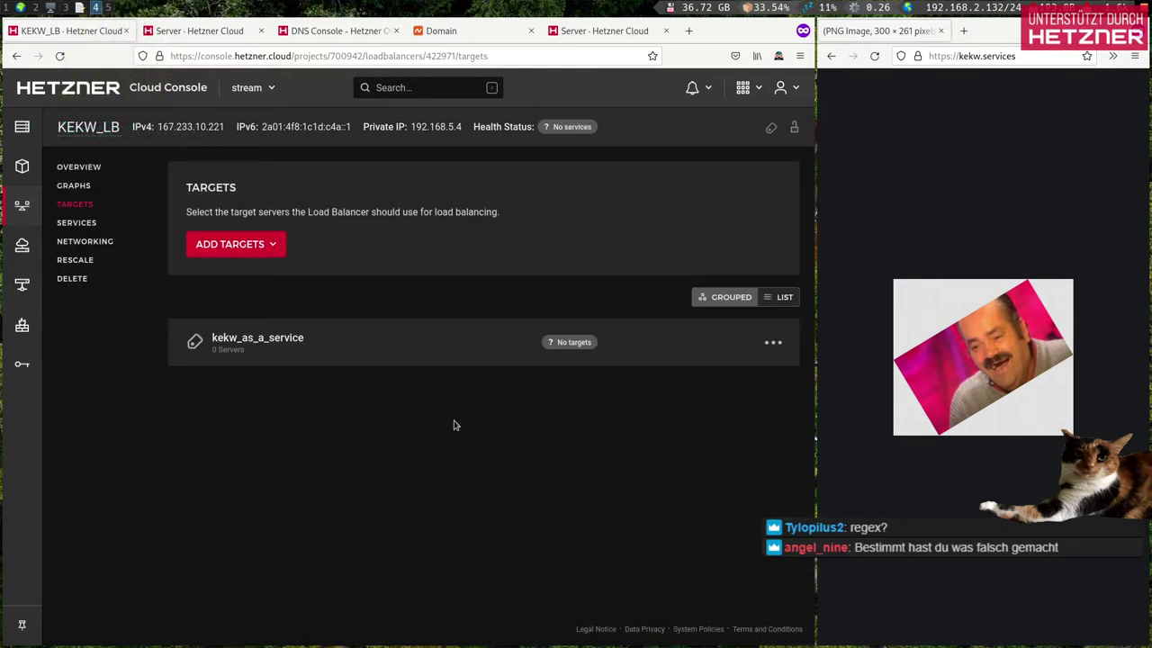
Step: Delete the server KEKW-AS-A-SERVICE-4, confirming with its name, and reload kekw.services
mouse_move(41, 175)
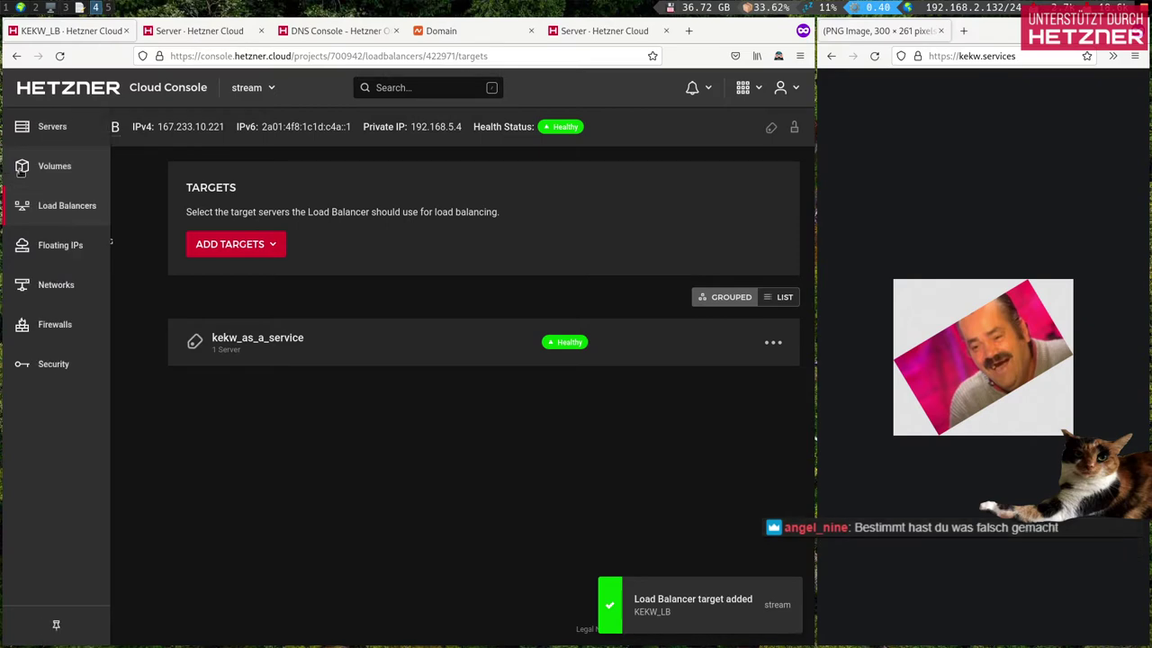
left_click(52, 134)
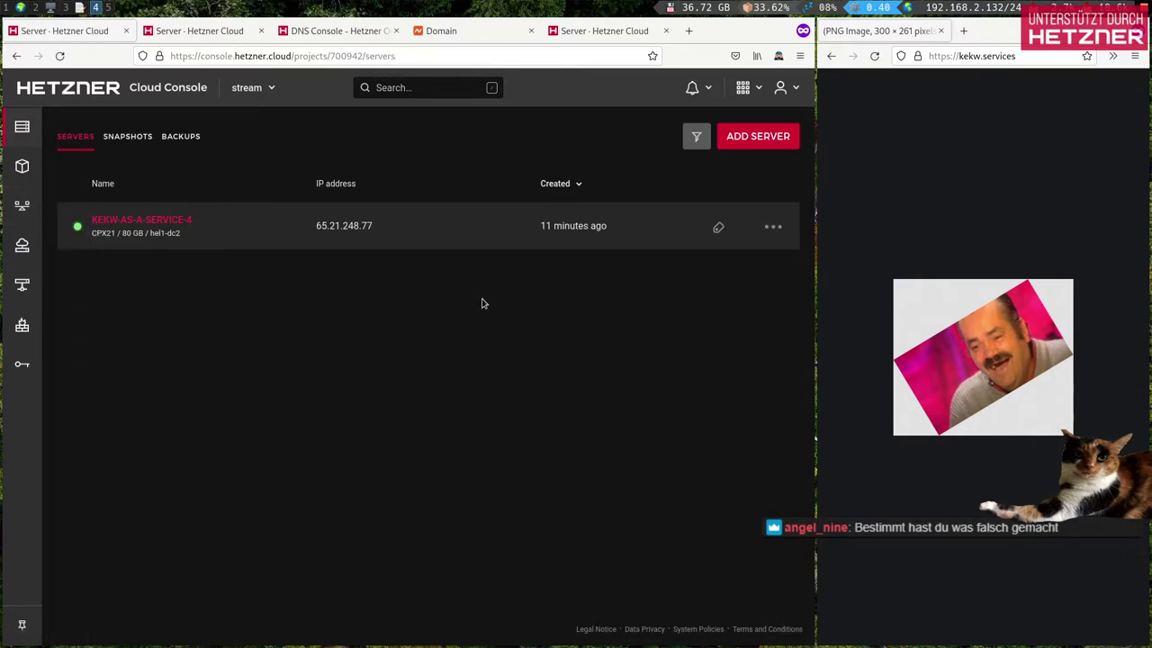
left_click(773, 227)
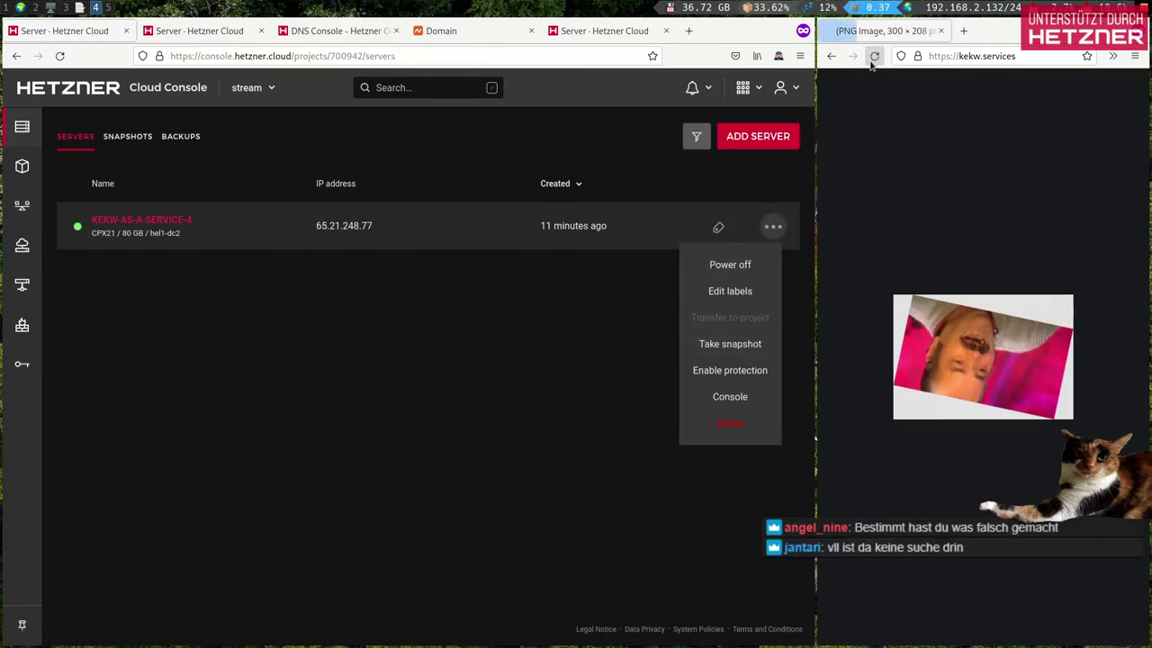
left_click(716, 445)
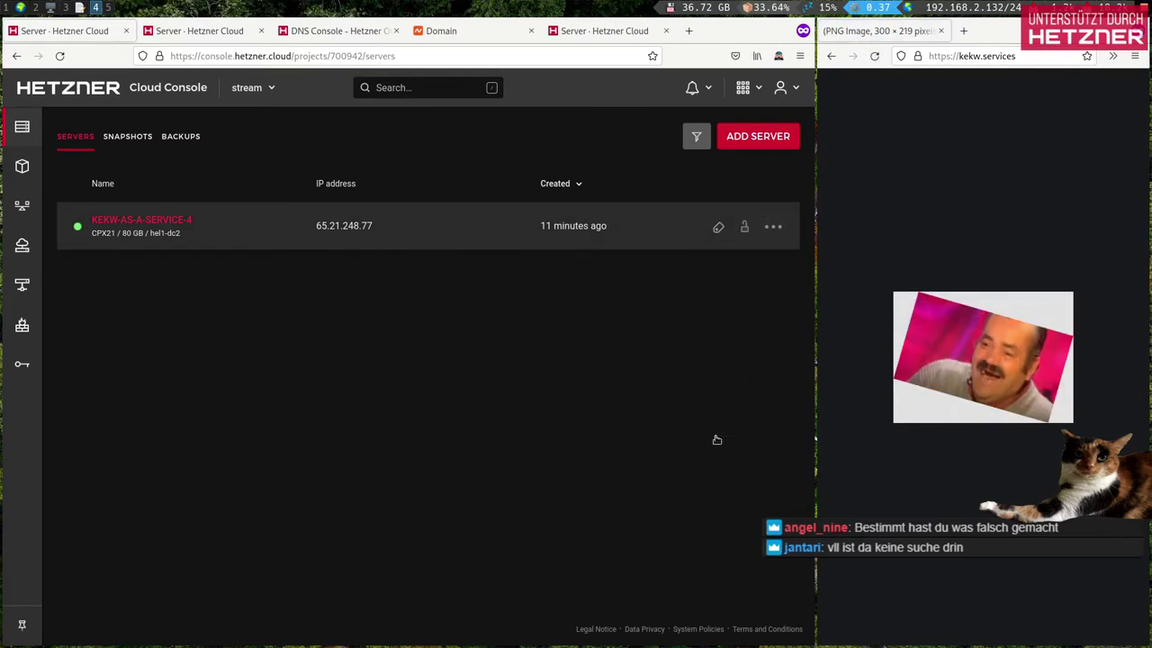
left_click(761, 222)
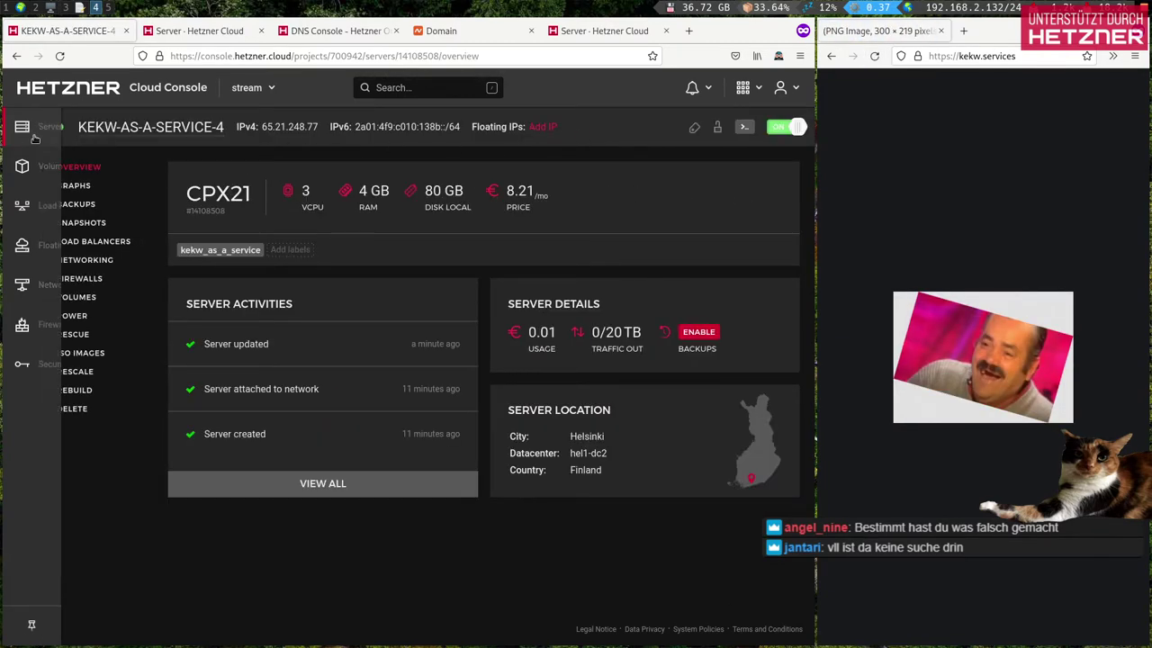
left_click(53, 126)
left_click(774, 228)
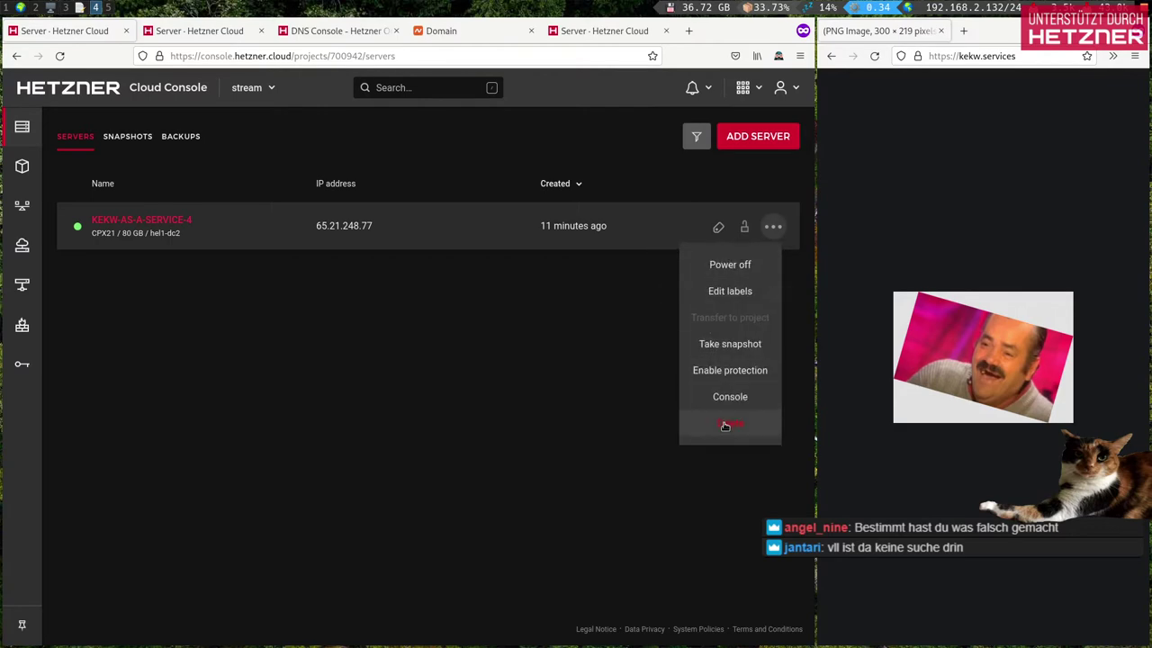
left_click(729, 422)
left_click(429, 369)
type("KEKW-AS-A-SERVICE-4")
left_click(496, 456)
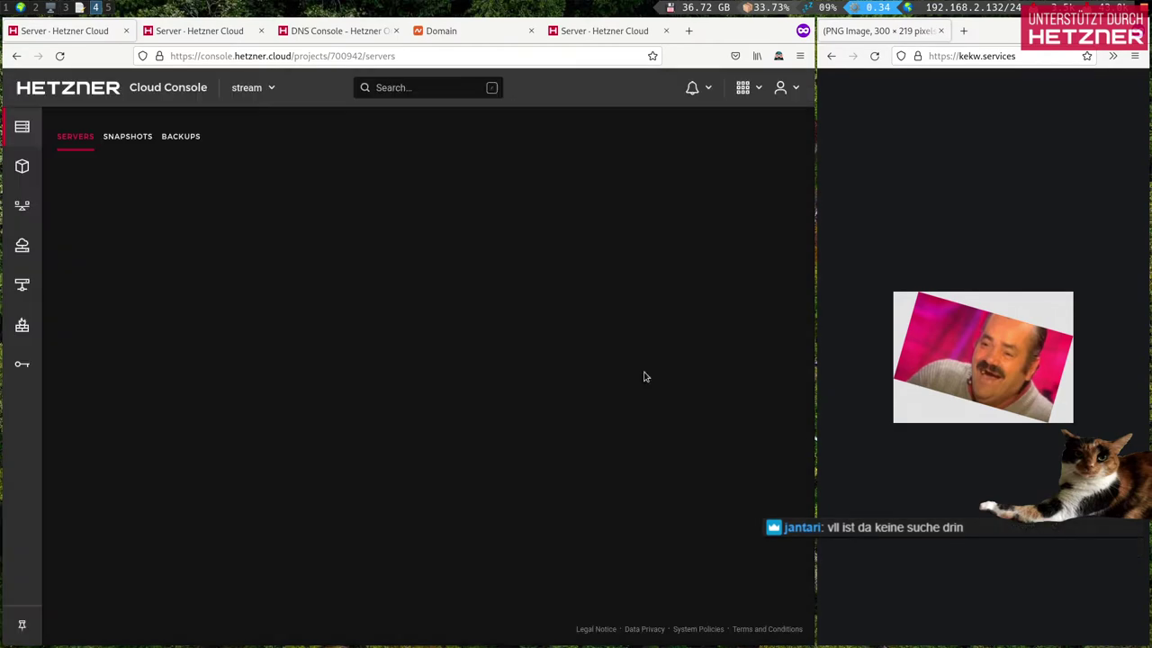
left_click(875, 57)
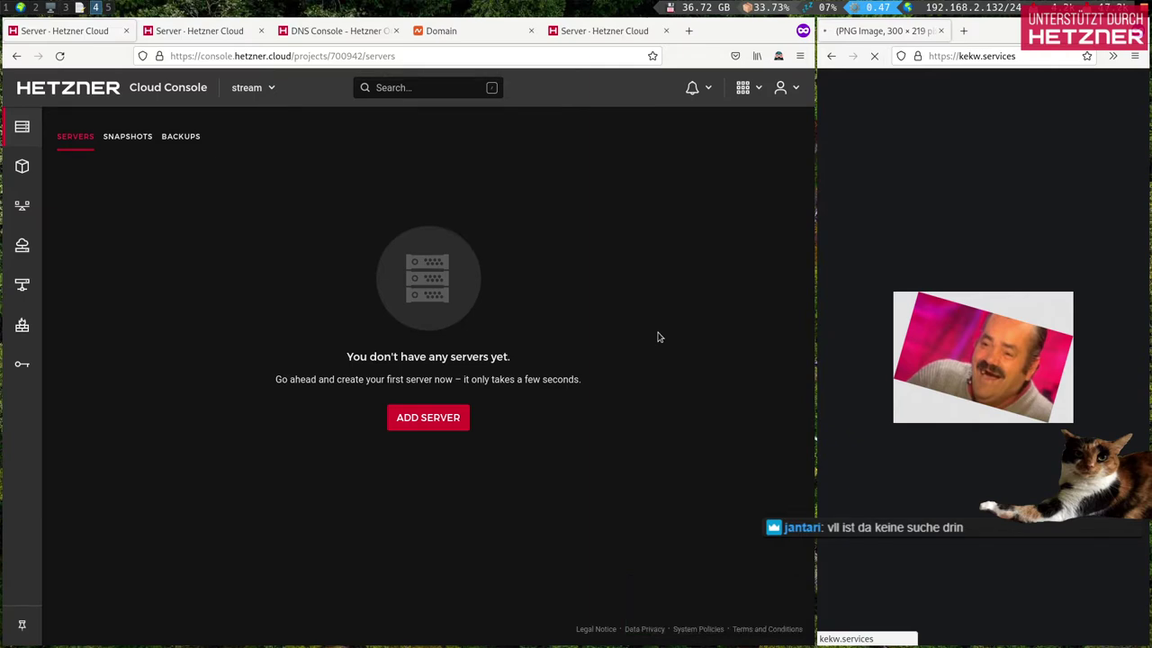
Step: Switch to the terminal, abandon the pending loop, show the help for hcloud server create and copy the --label flag
key("super+2")
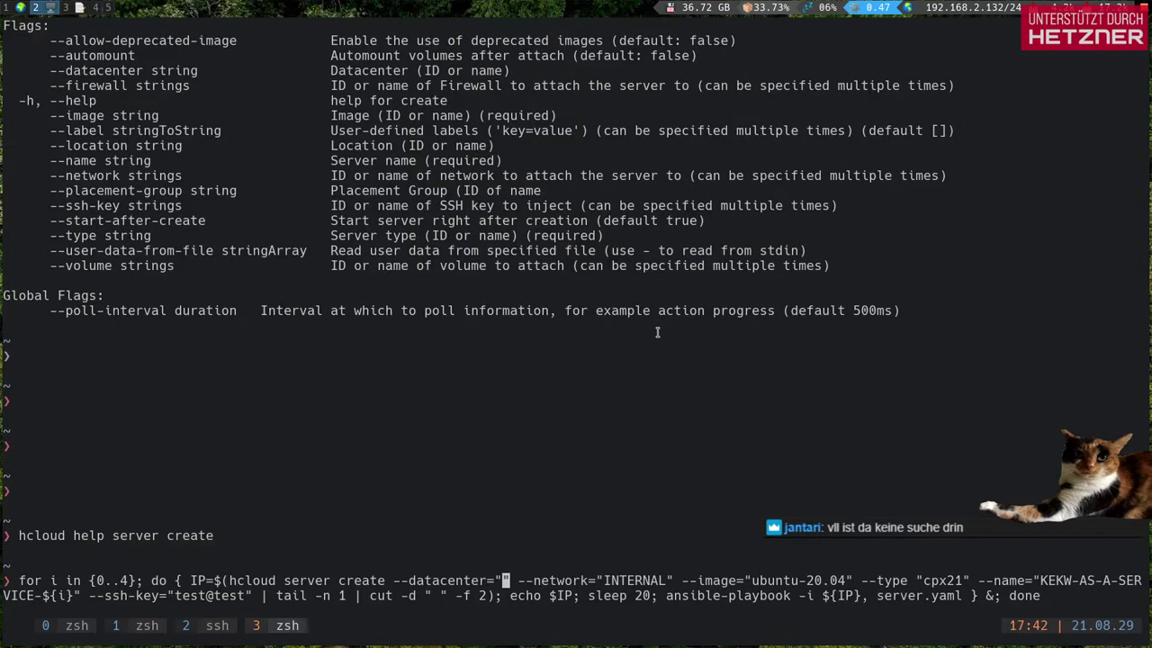
key("ctrl+c")
key("ctrl+r")
type("hel")
key("Return")
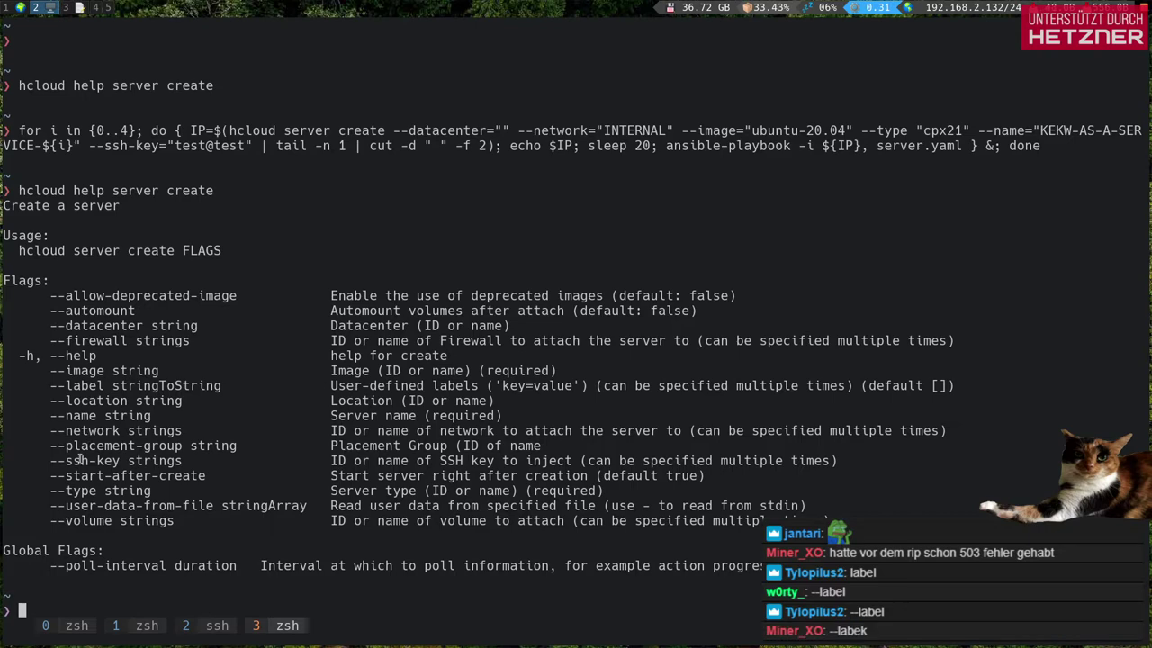
double_click(79, 387)
right_click(97, 390)
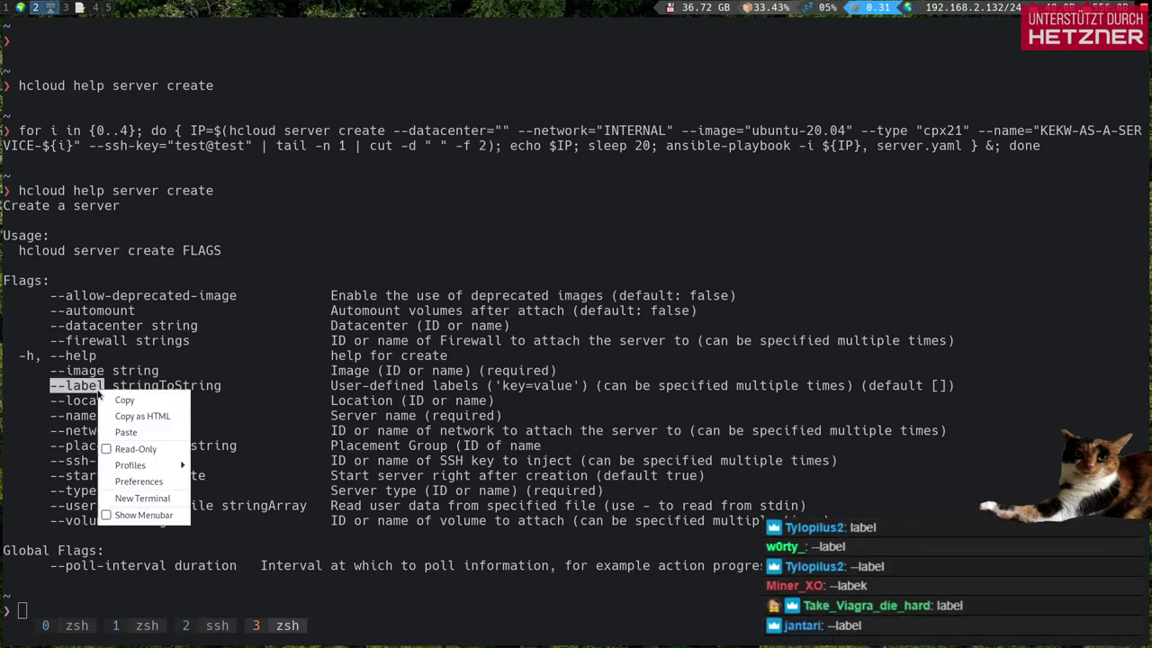
left_click(117, 397)
key("Return")
key("Up")
key("Up")
key("Up")
key("Return")
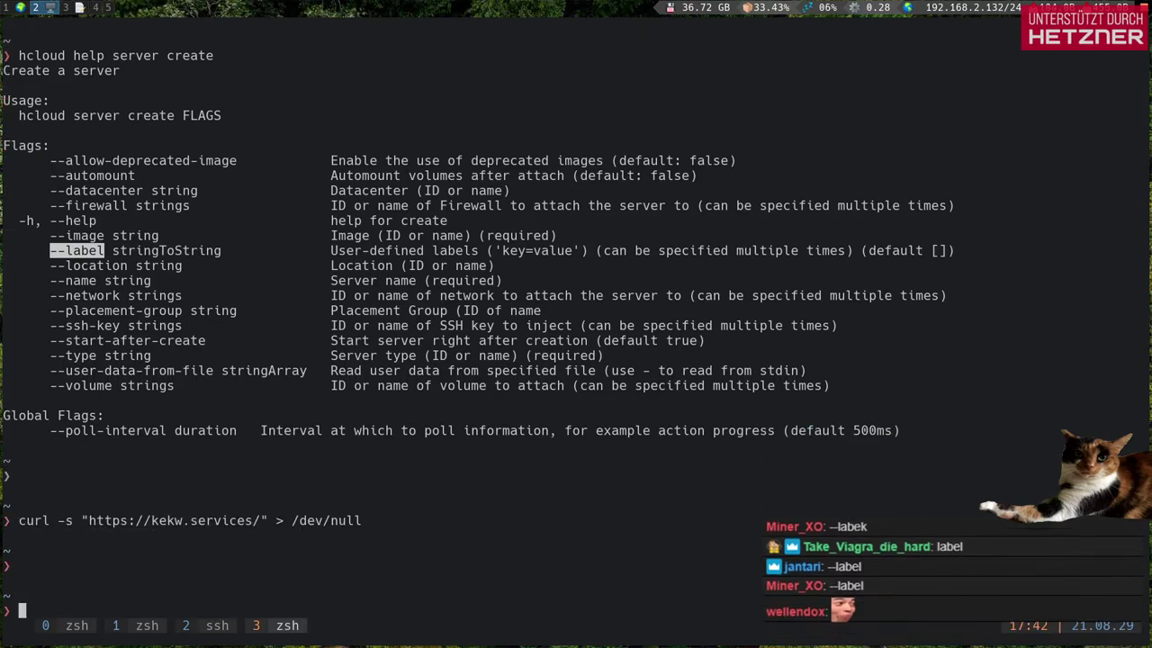
Step: Recall the server creation for loop and insert an empty --location="" option before --network="INTERNAL"
key("ctrl+r")
type("for")
key("Right")
key("Right")
key("Right")
key("Right")
key("Right")
key("Right")
key("Right")
key("Right")
key("Right")
key("Right")
key("Right")
key("Right")
key("Right")
key("Right")
key("Right")
key("Right")
key("Right")
key("Right")
key("Right")
key("Right")
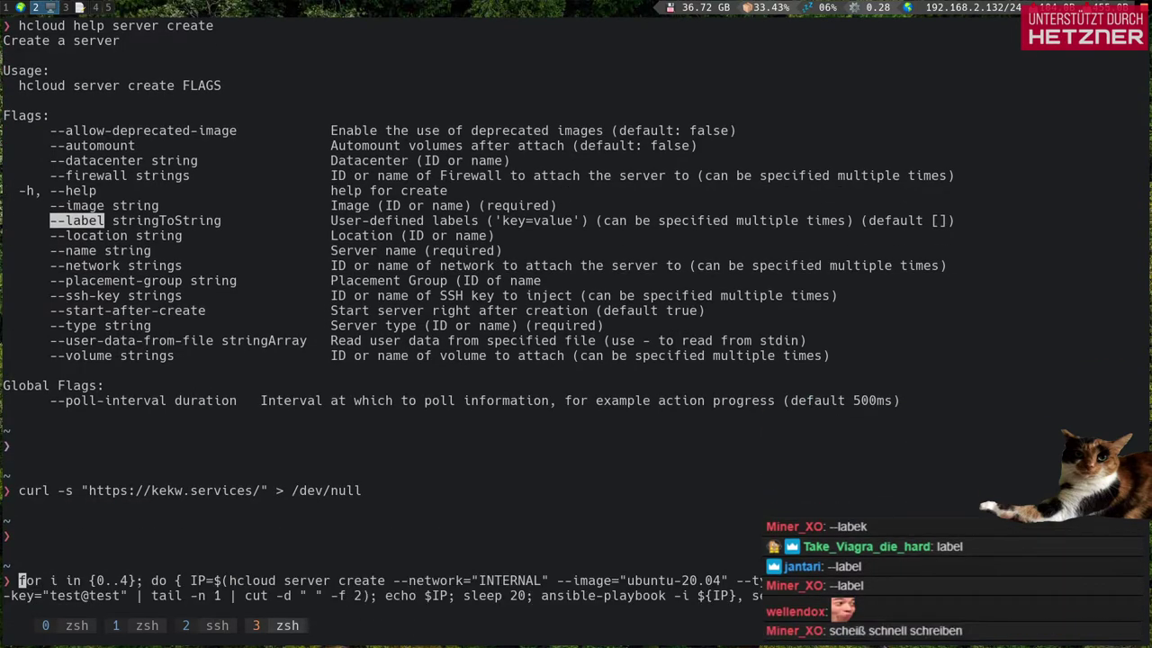
key("Right")
key("Right")
key("Right")
key("Right")
key("Right")
key("Right")
key("Right")
key("Right")
key("Right")
type("--location=\"\"")
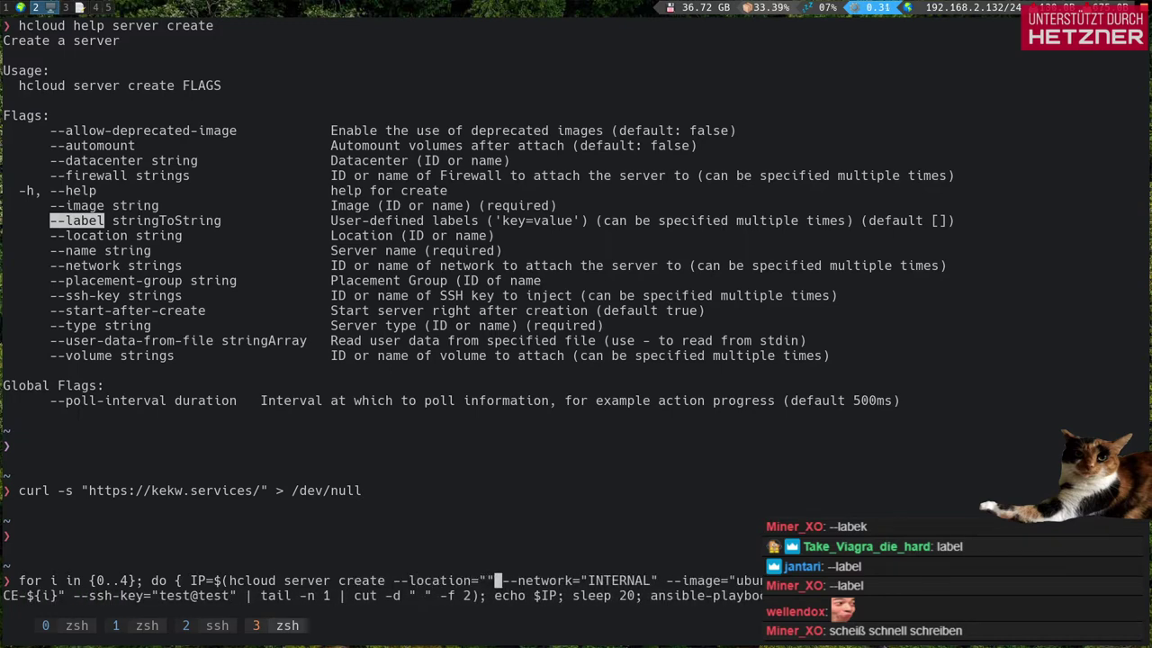
Step: Switch to the Hetzner Cloud Console and open the server creation form to check the available locations
key("super+1")
left_click(97, 7)
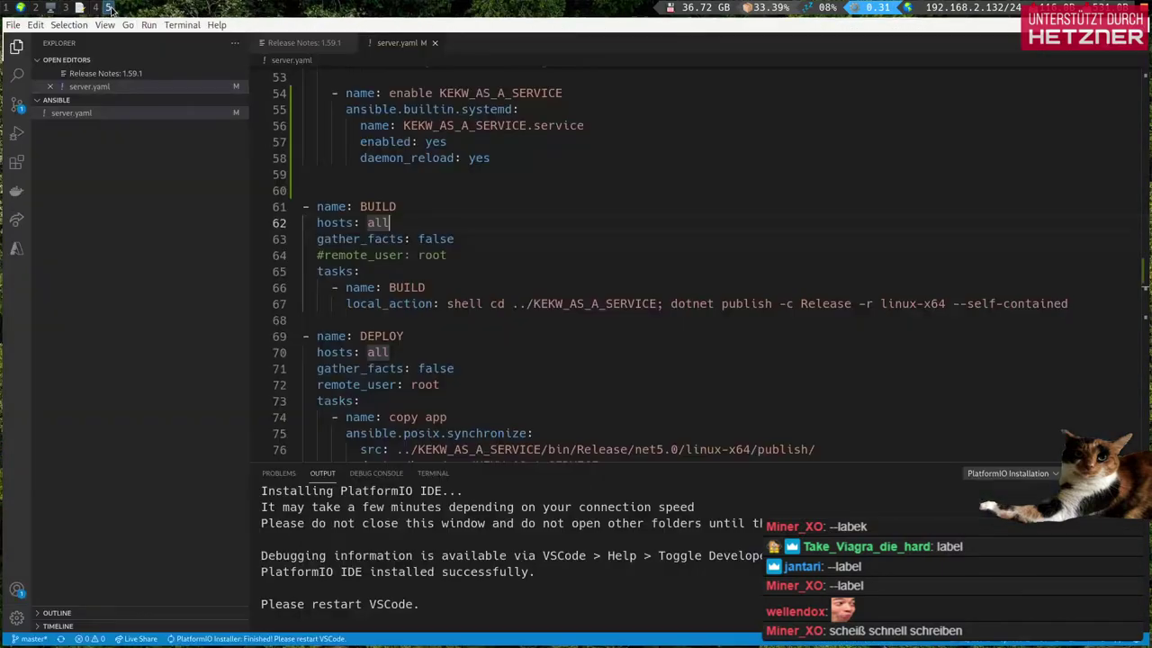
left_click(431, 421)
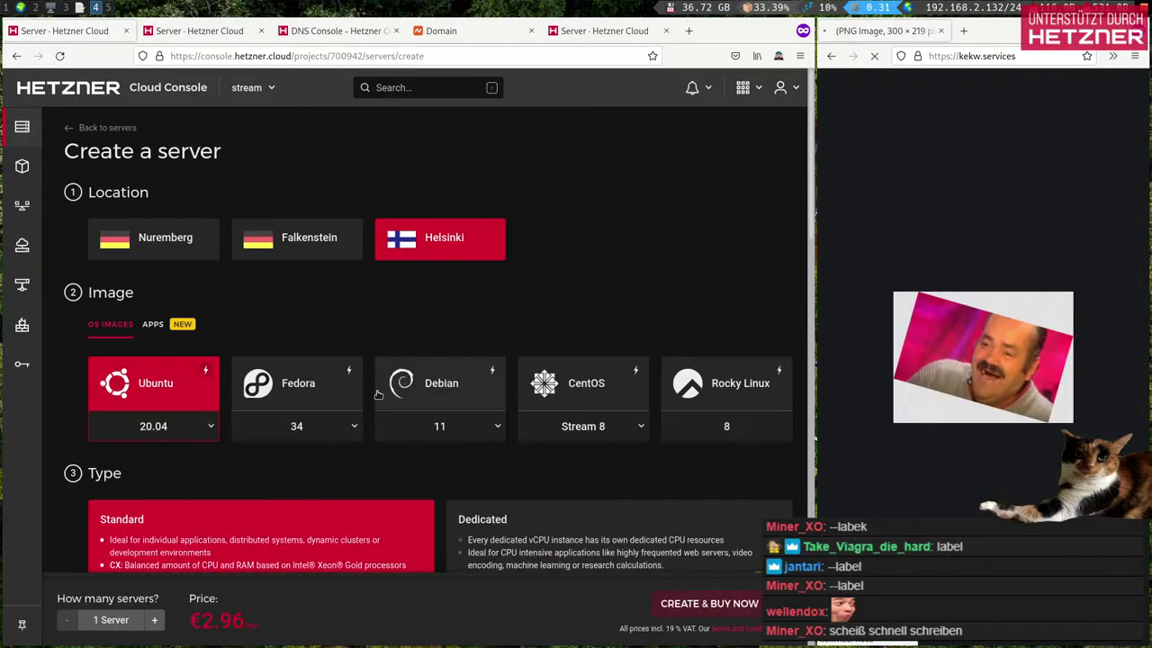
Step: Switch to the terminal and set the --location option of the server creation loop to "Nuremberg"
key("super+3")
left_click(108, 7)
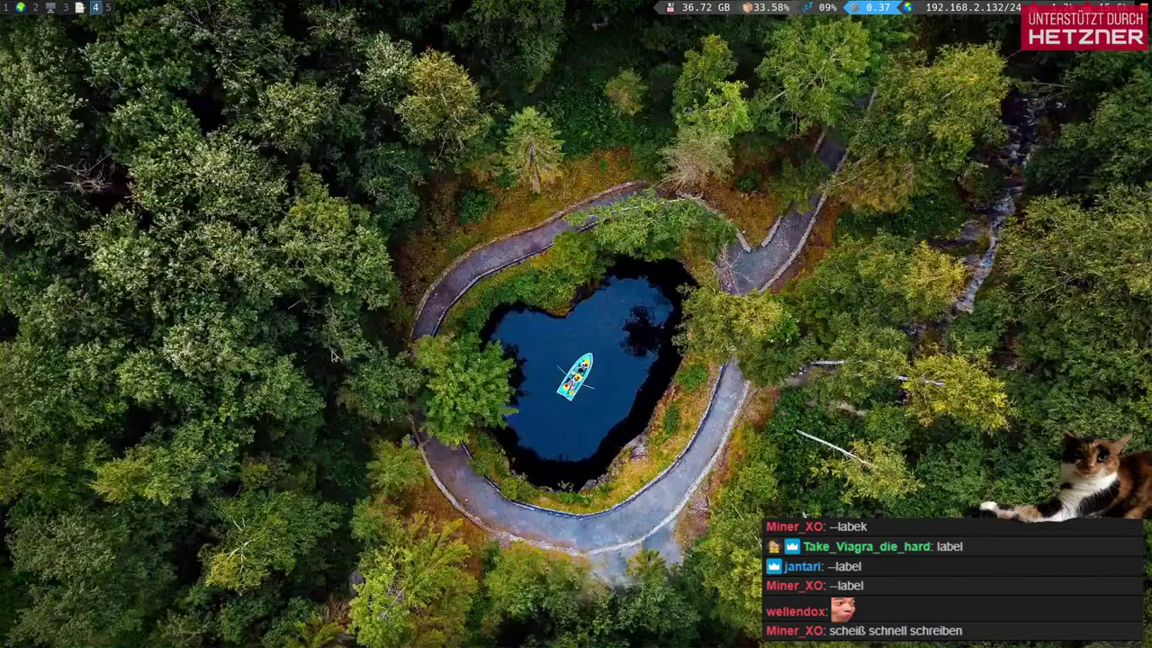
left_click(94, 7)
left_click(54, 9)
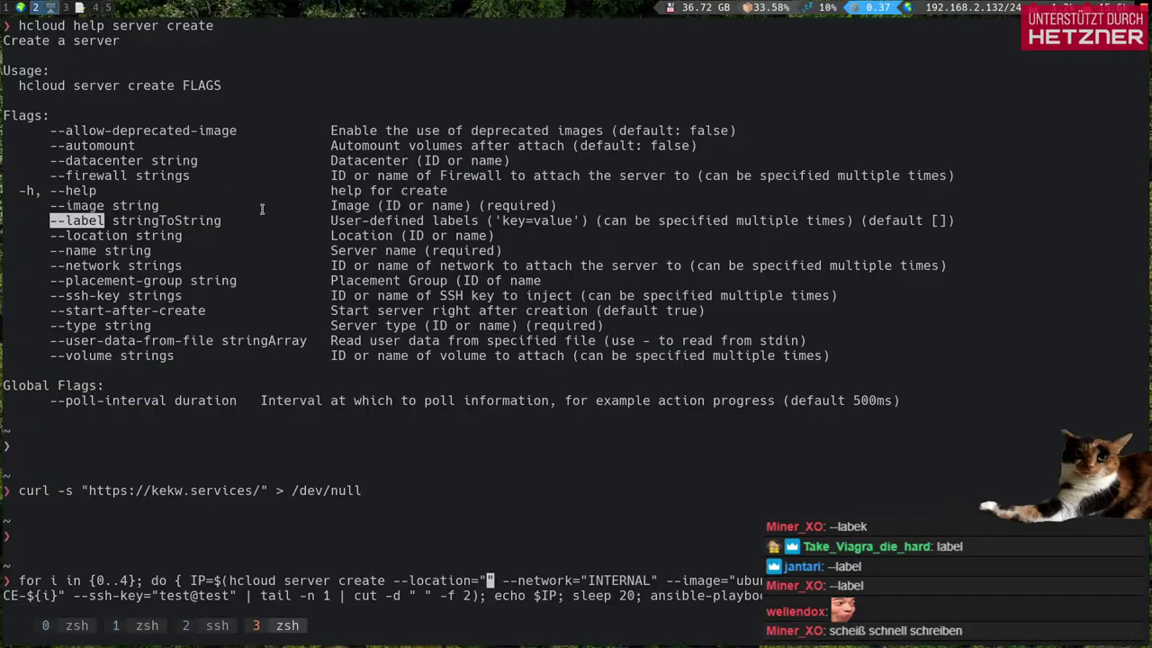
type("Nuremberg")
Step: Insert --label="kekw_as_a_service" between the location and network options of the server creation loop
key("Right")
key("Right")
type("--")
key("shift+Insert")
key("Left")
key("Left")
key("Left")
key("Left")
key("Left")
key("Left")
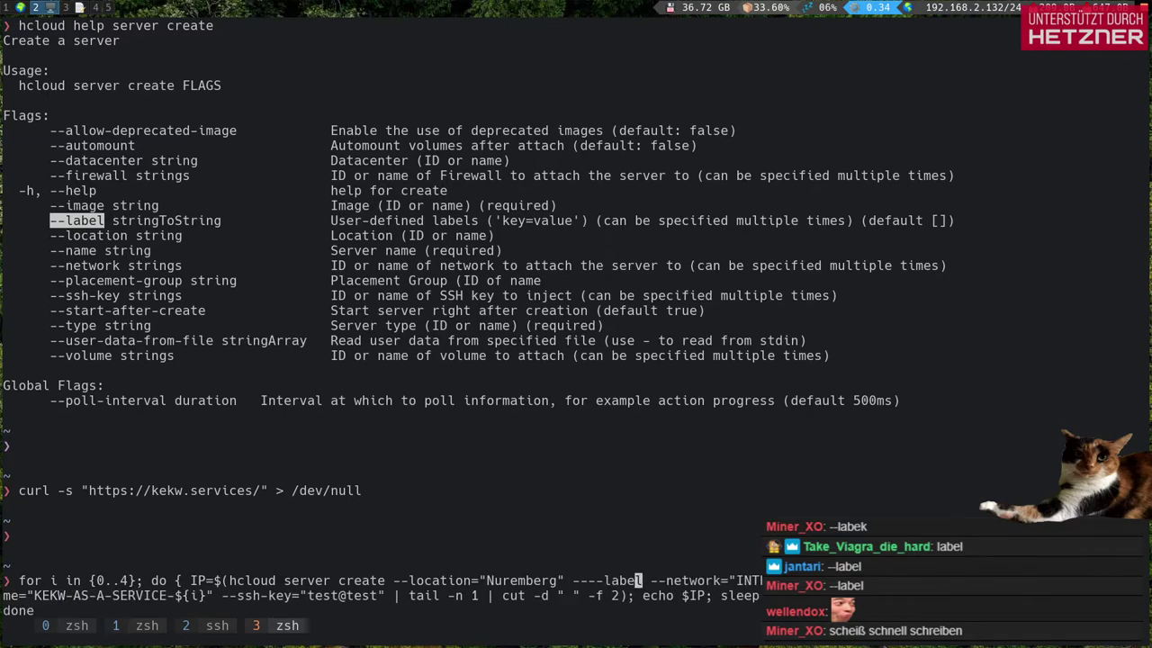
key("BackSpace")
key("BackSpace")
key("Right")
key("Right")
key("Right")
key("Right")
key("Right")
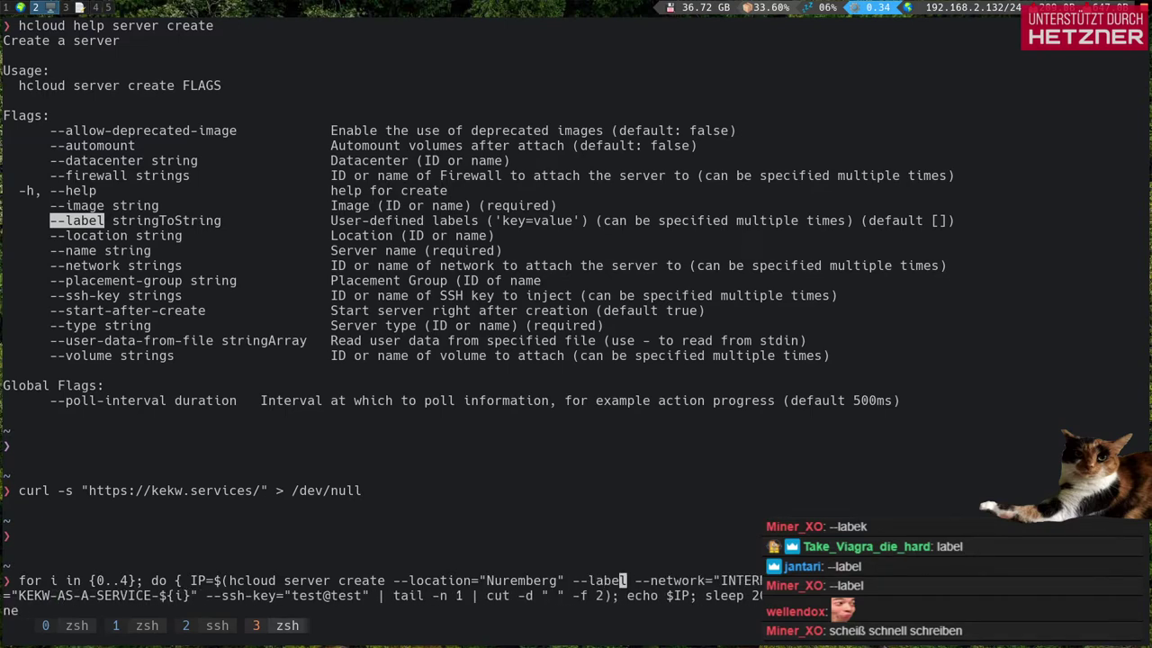
type("=\"")
type("kekw_as_a_s")
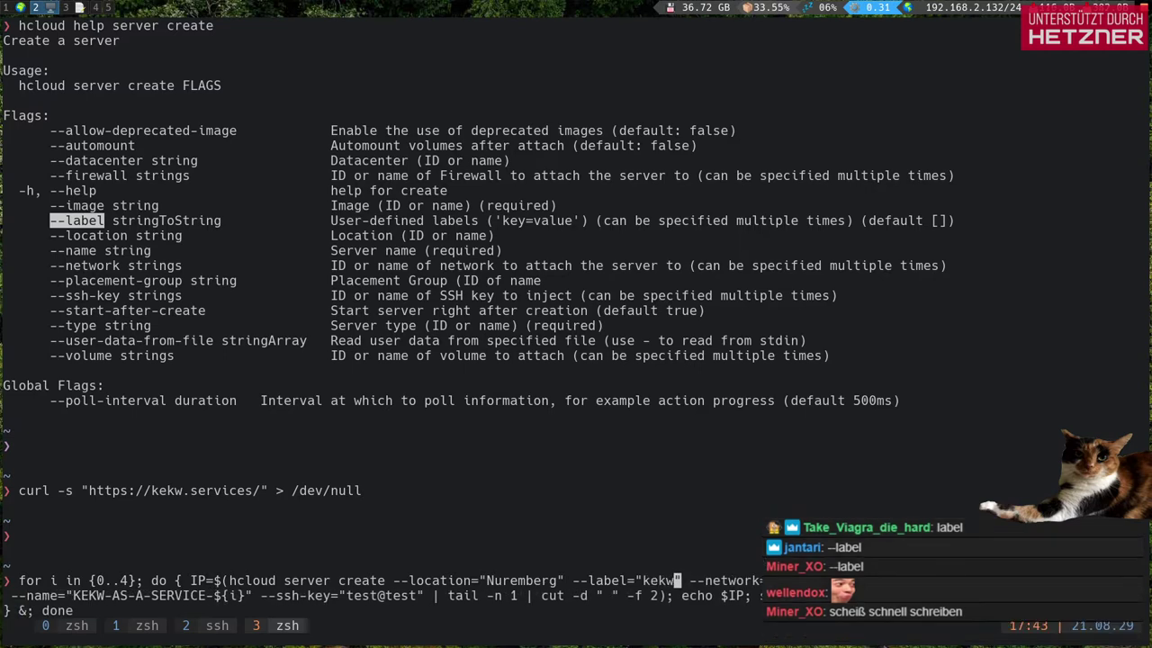
type("ervice")
Step: Check the edited loop from start to end and run it
key("ctrl+a")
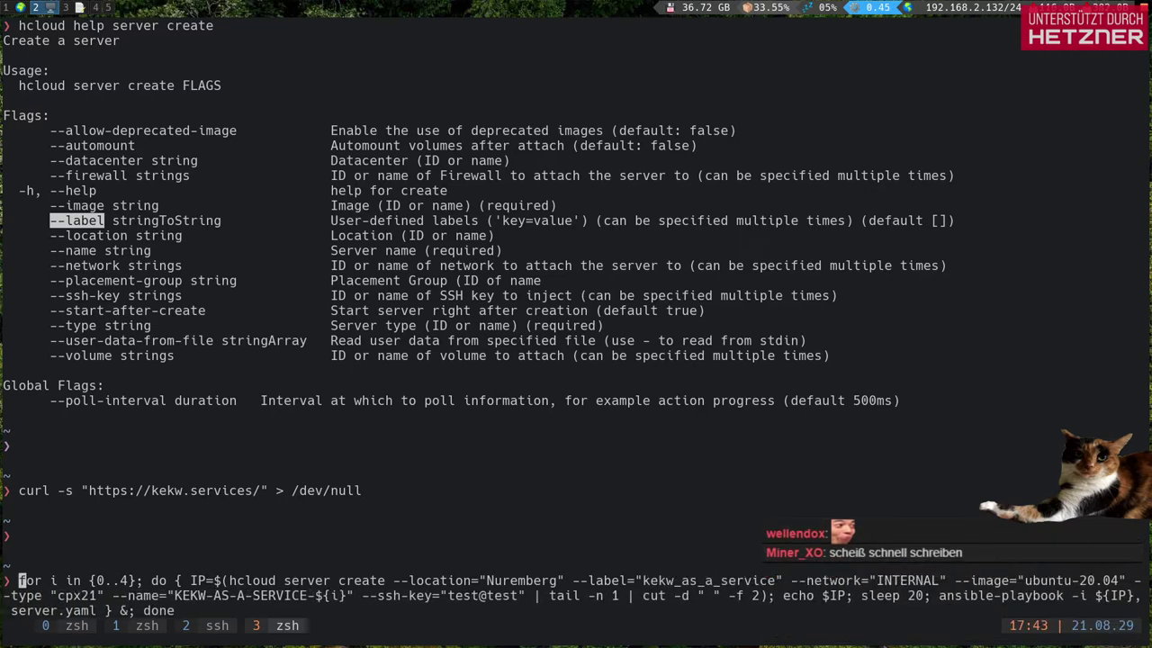
key("ctrl+e")
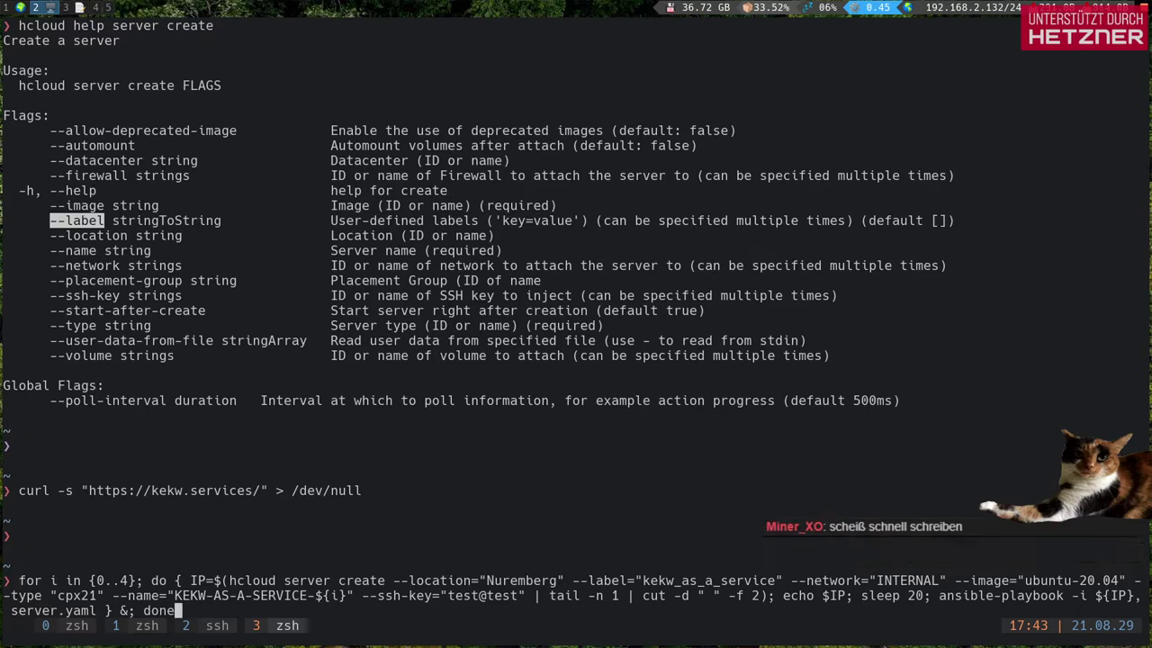
key("ctrl+a")
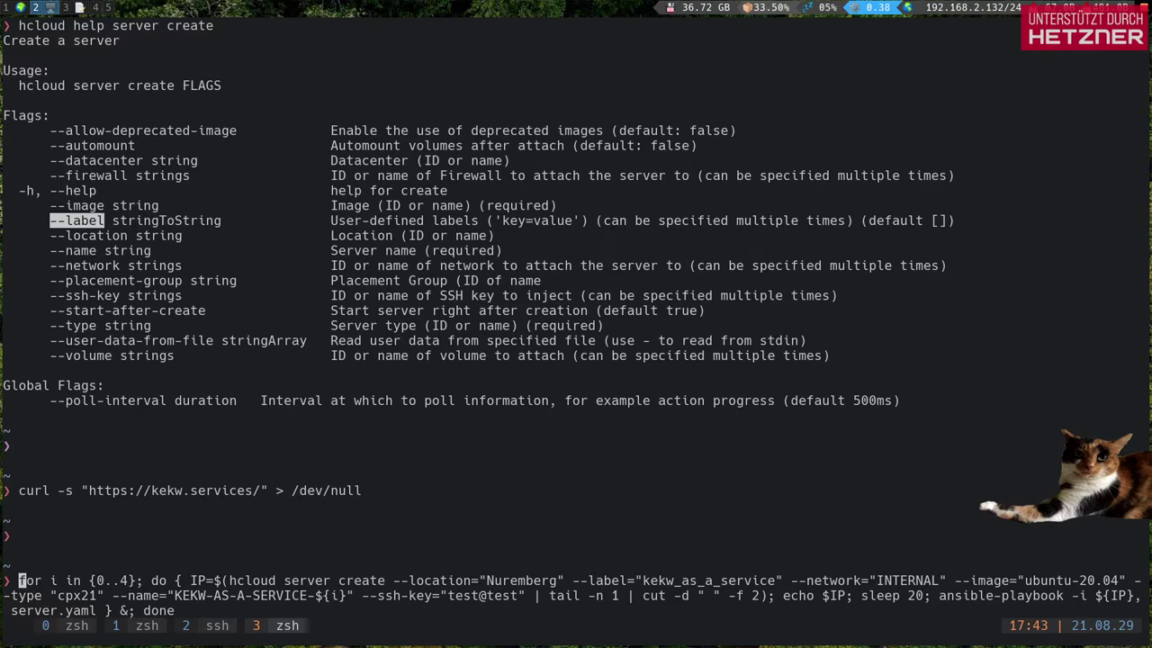
key("Return")
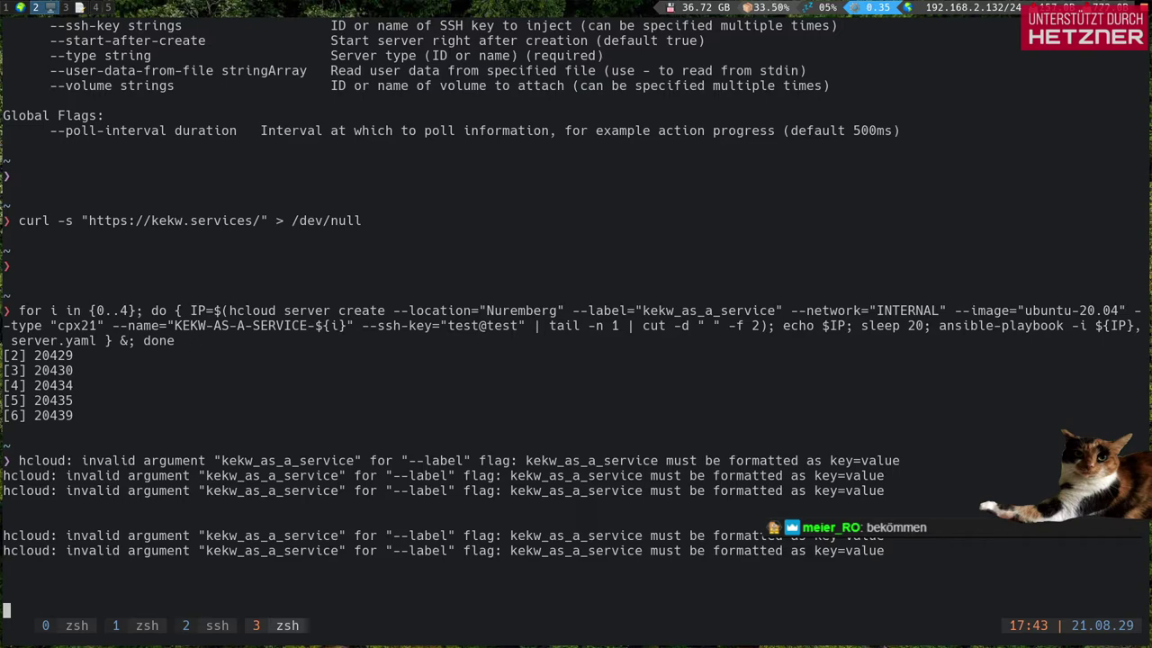
Step: Recall the server creation loop and place the cursor at the start of the label value kekw_as_a_service
key("Up")
key("Home")
key("ctrl+Right")
key("ctrl+Right")
key("ctrl+Right")
key("ctrl+Right")
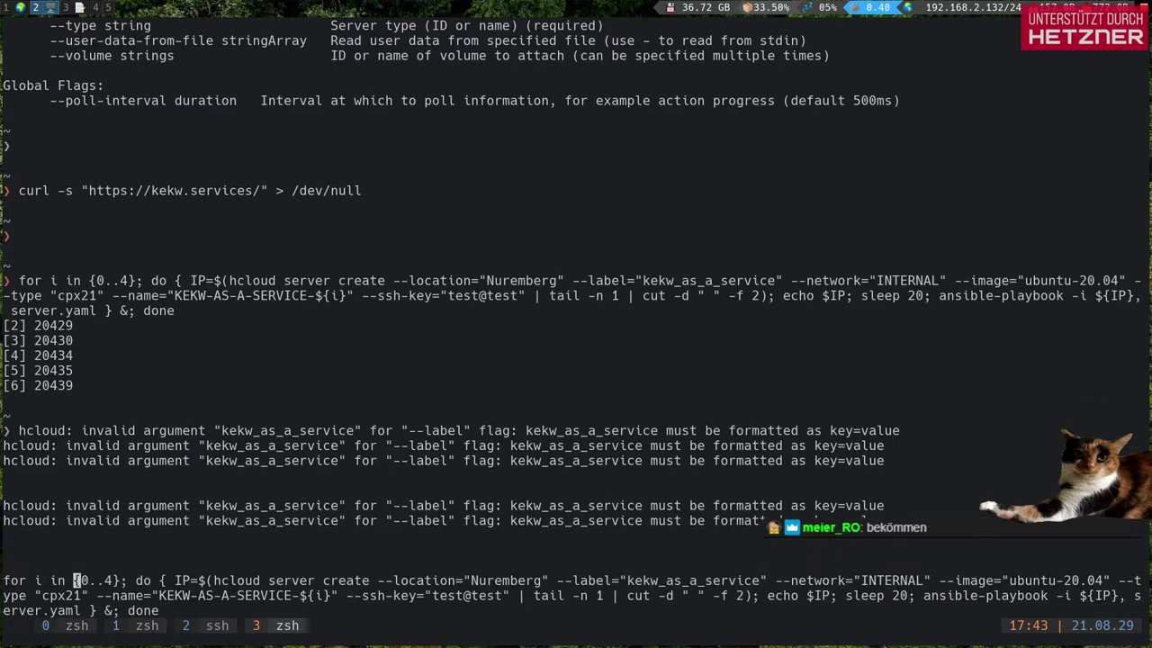
key("ctrl+Right")
key("ctrl+Right")
key("ctrl+Right")
key("ctrl+Right")
key("ctrl+Right")
key("ctrl+Right")
key("Left")
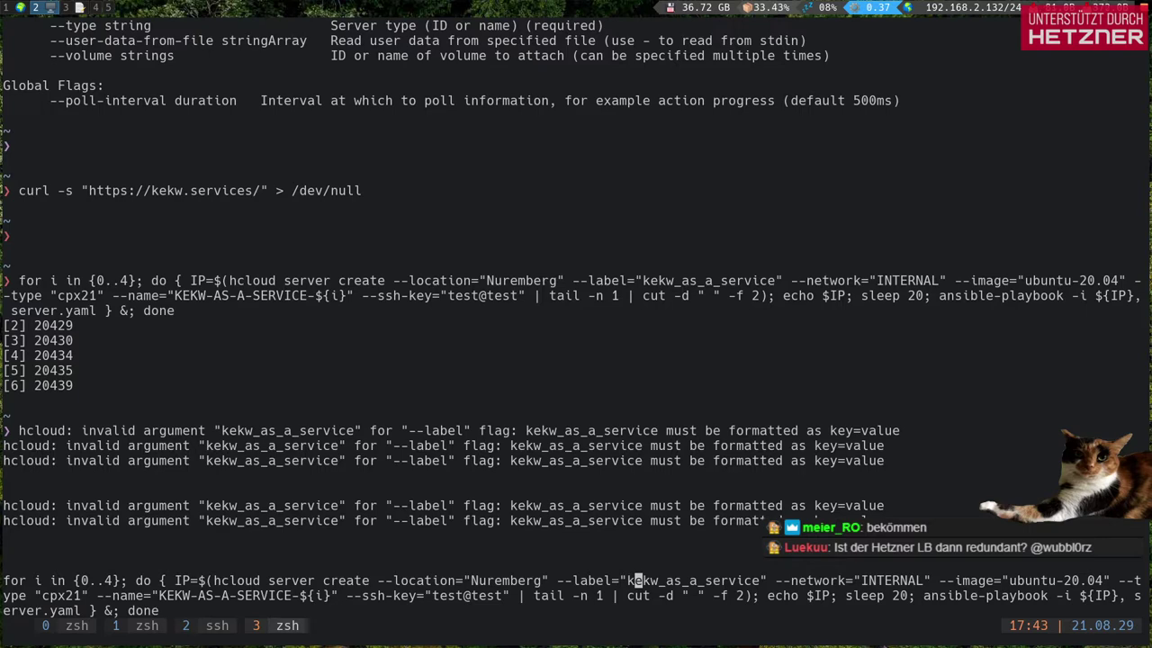
key("Left")
key("Left")
key("Left")
key("Left")
key("Left")
key("Left")
key("Left")
key("Left")
key("Right")
key("Right")
key("Right")
key("Right")
key("Right")
key("Right")
key("Right")
key("Right")
key("Right")
key("Right")
key("Right")
key("Right")
key("Left")
key("Left")
key("Left")
key("Left")
key("Left")
Step: Switch to the Hetzner Cloud Console and search the server creation form for a label setting
key("super+1")
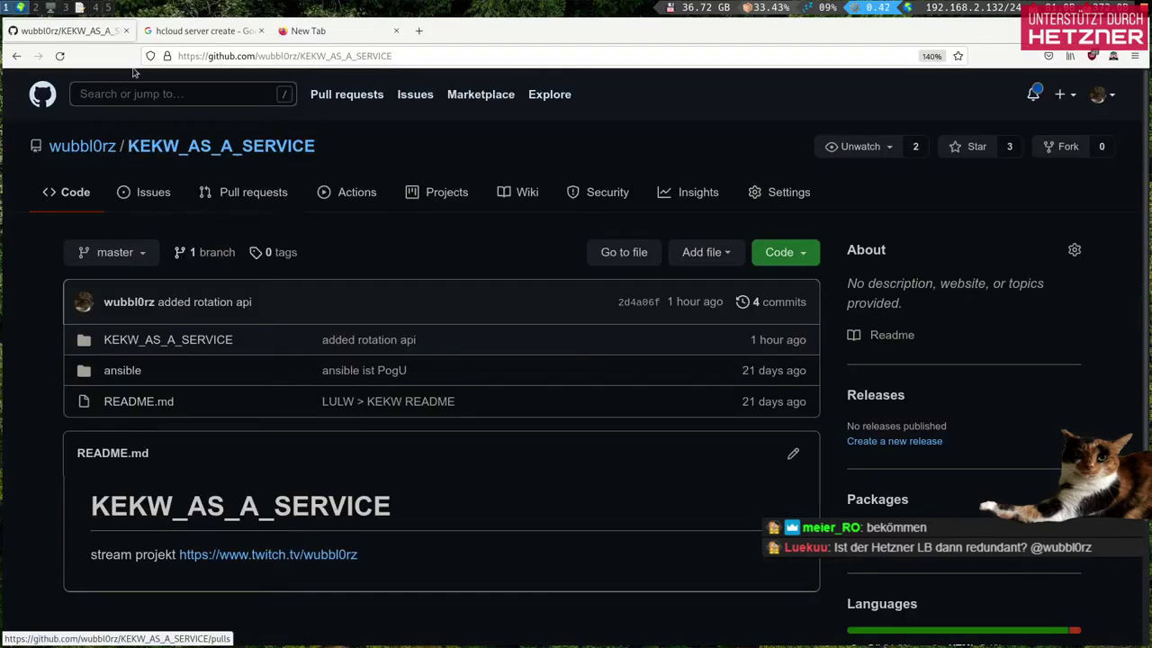
left_click(95, 8)
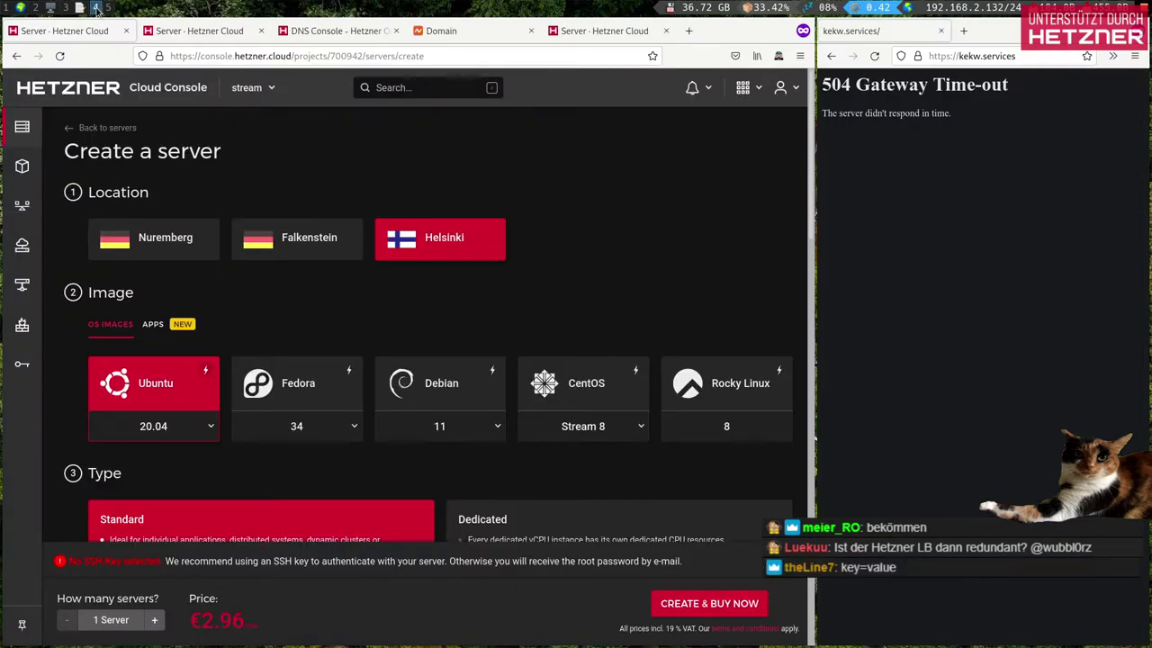
scroll(284, 255, "down", 5)
key("ctrl+f")
type("label")
key("Escape")
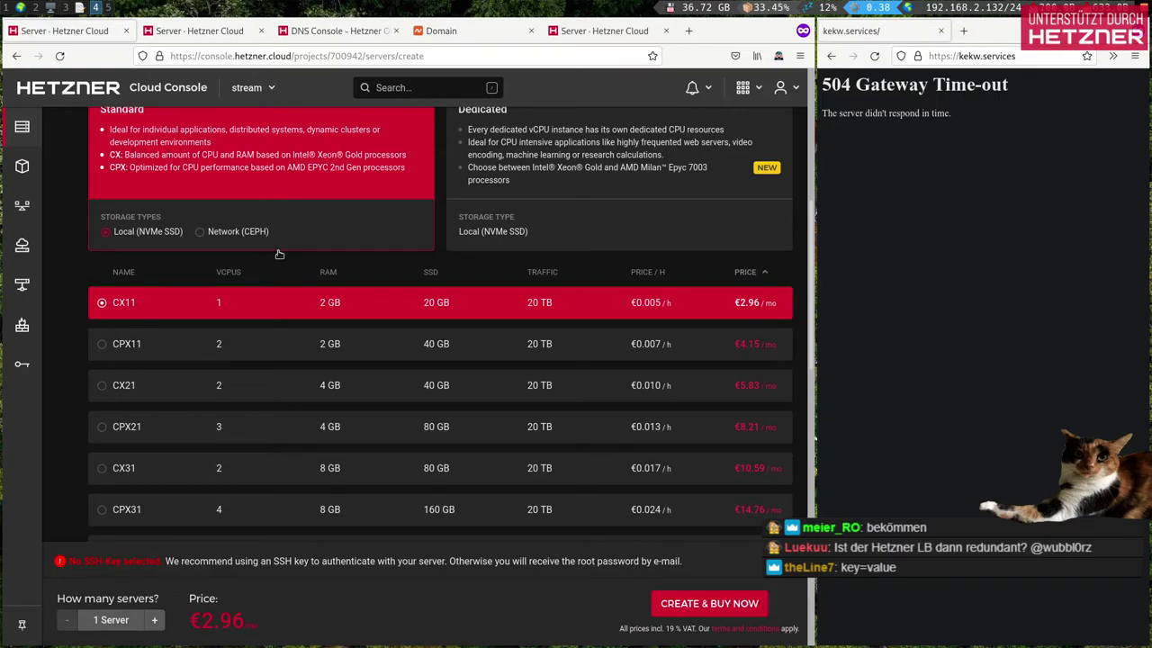
scroll(279, 255, "up", 5)
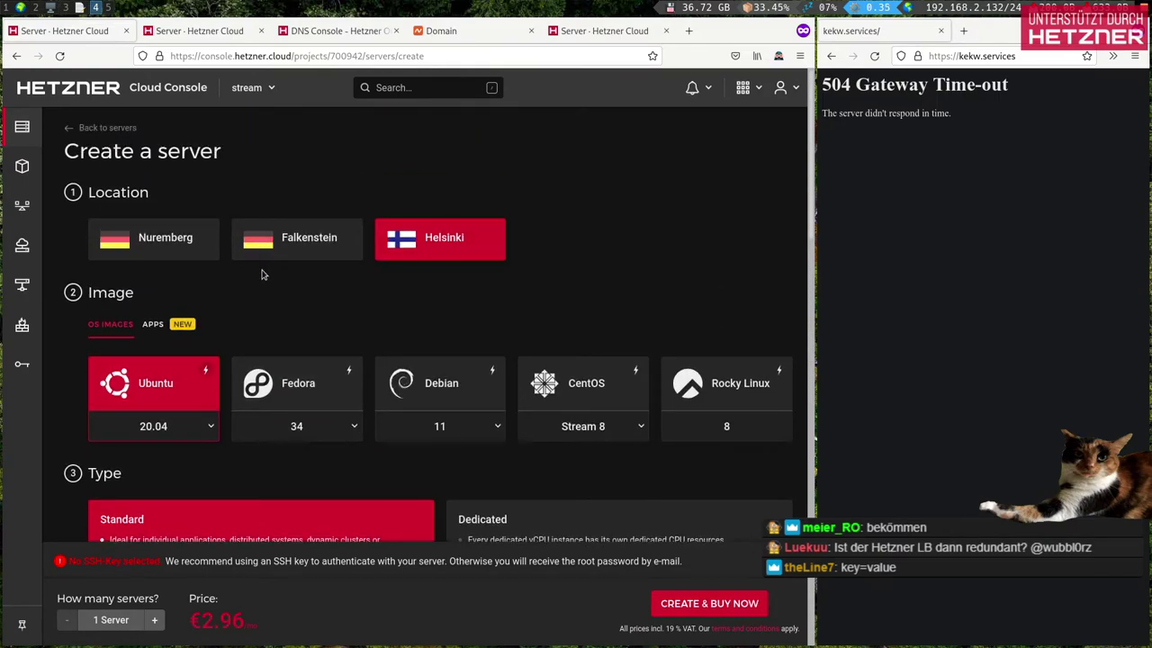
Step: Create the Helsinki CX11 Ubuntu 20.04 server ubuntu-2gb-hel1-1 with the SSH key test@test
scroll(262, 275, "down", 15)
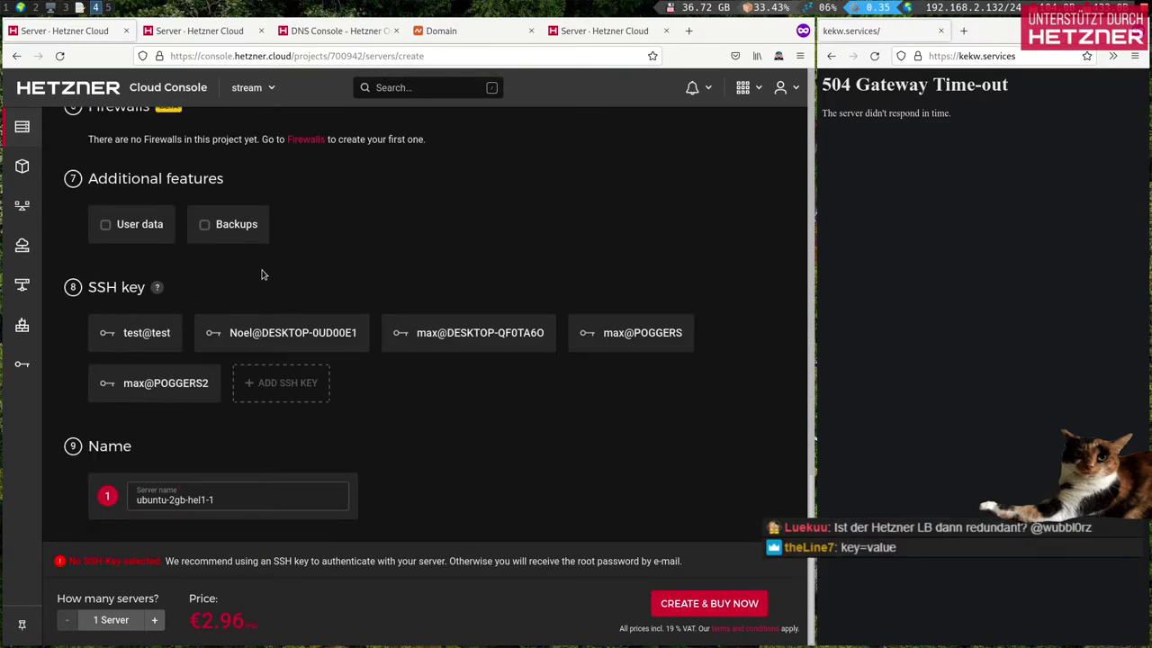
left_click(177, 334)
left_click(710, 608)
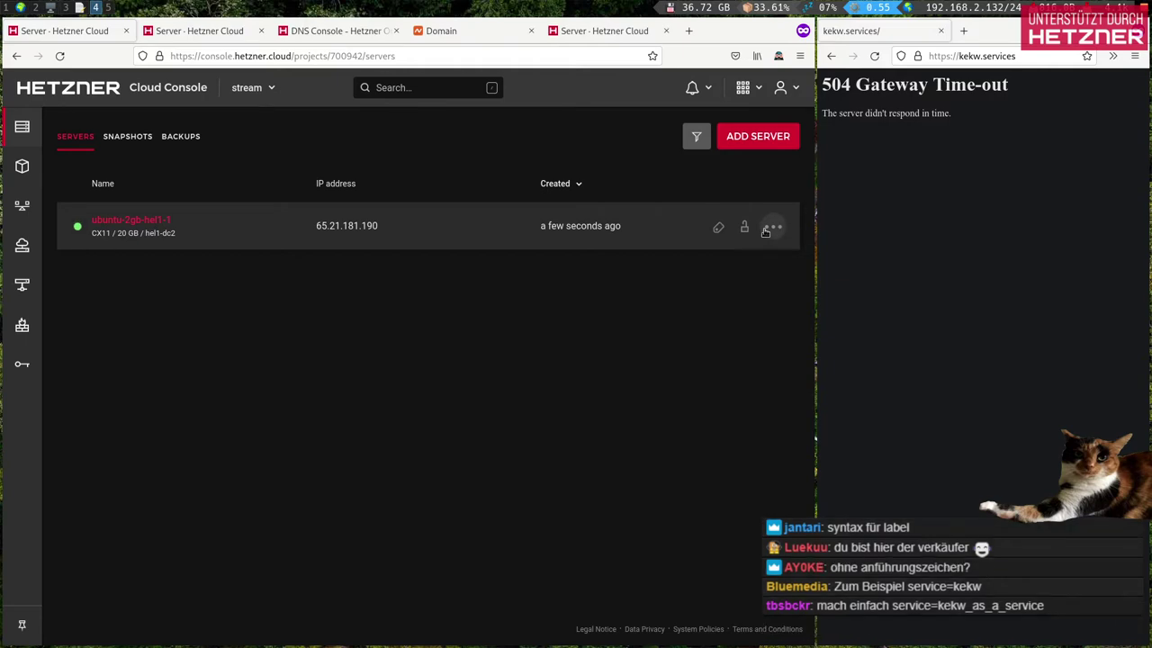
Step: Try the label kekw_as_a_service with the values 1 and LULW on ubuntu-2gb-hel1-1, and cancel the label changes
left_click(719, 228)
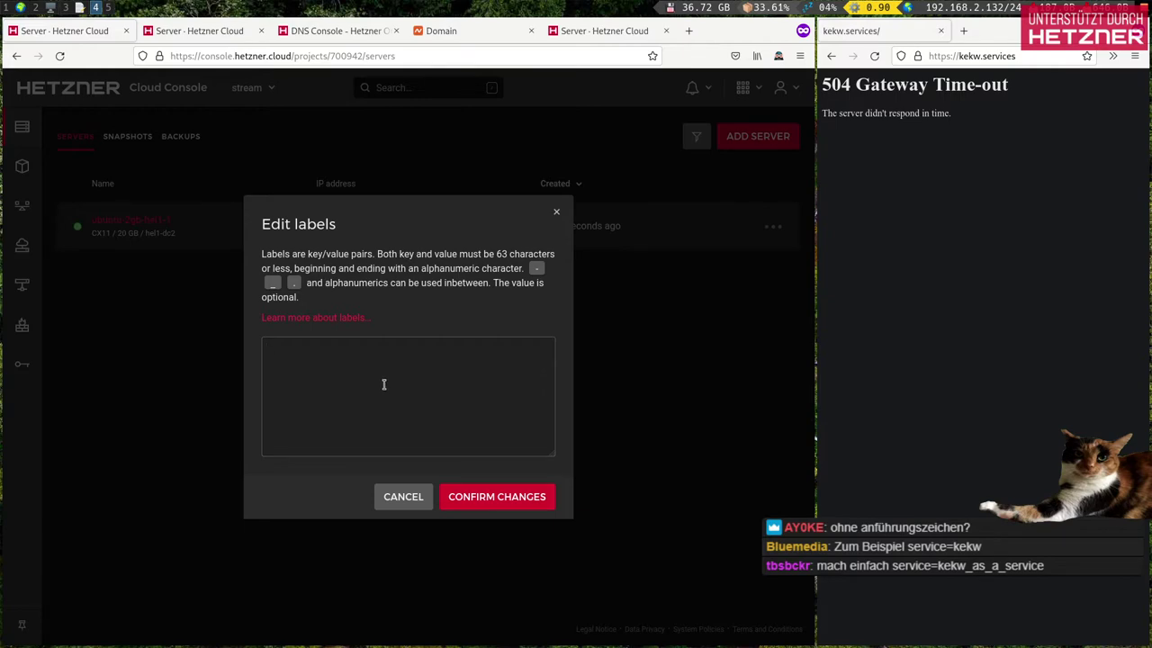
type("kekw_as")
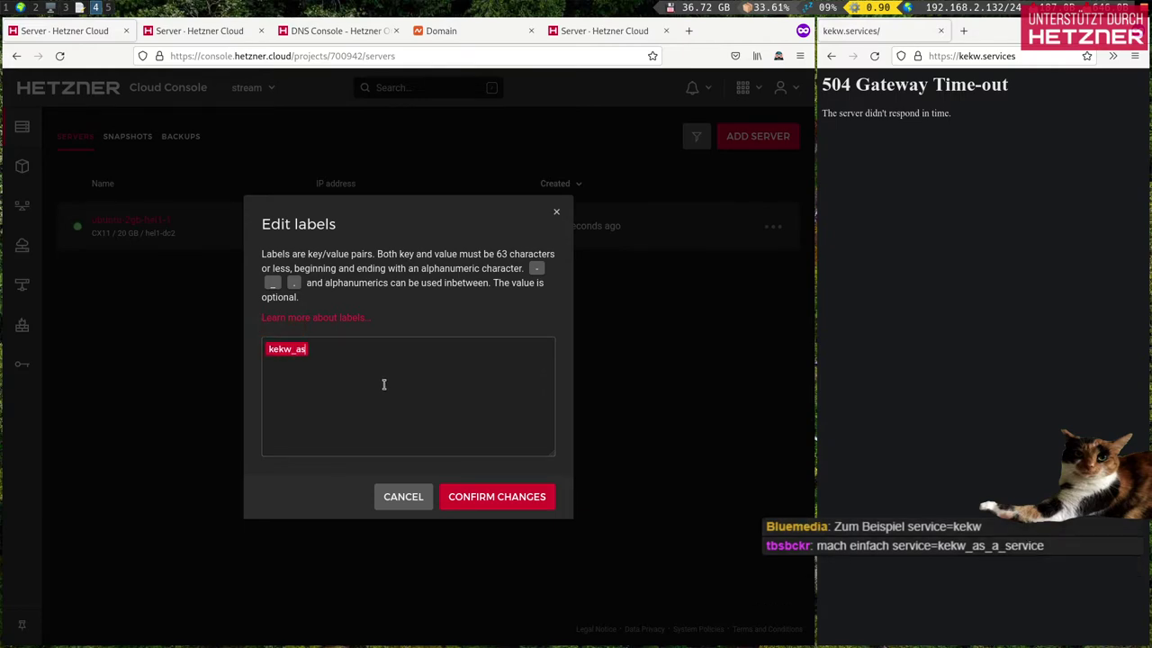
type("_a_service ")
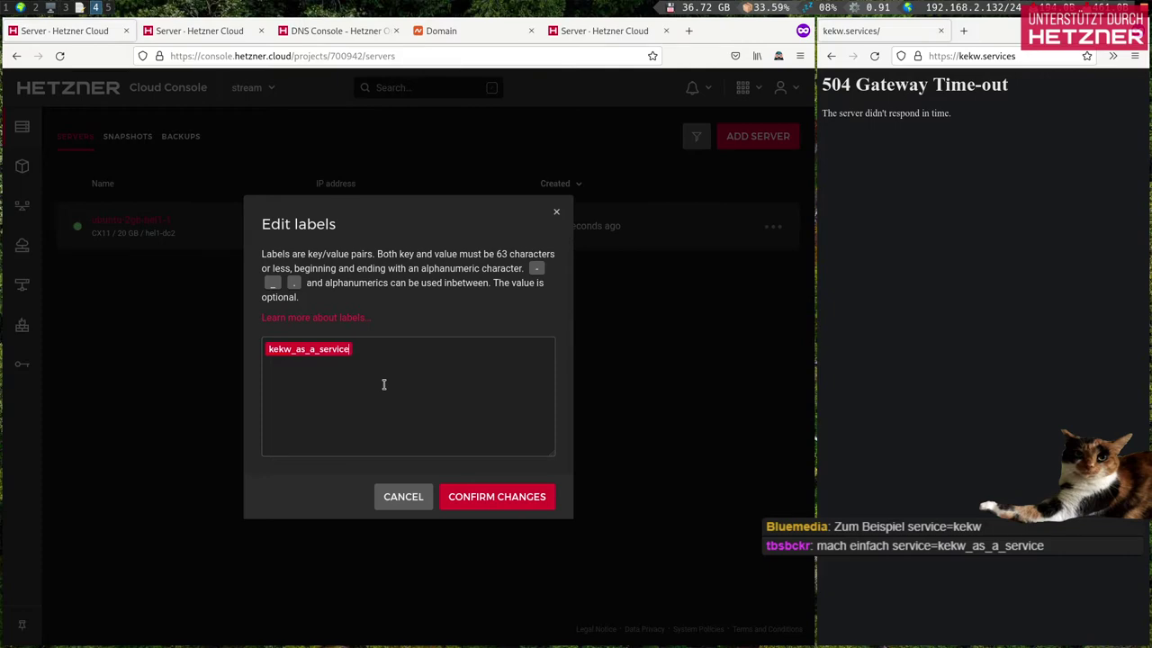
type("1")
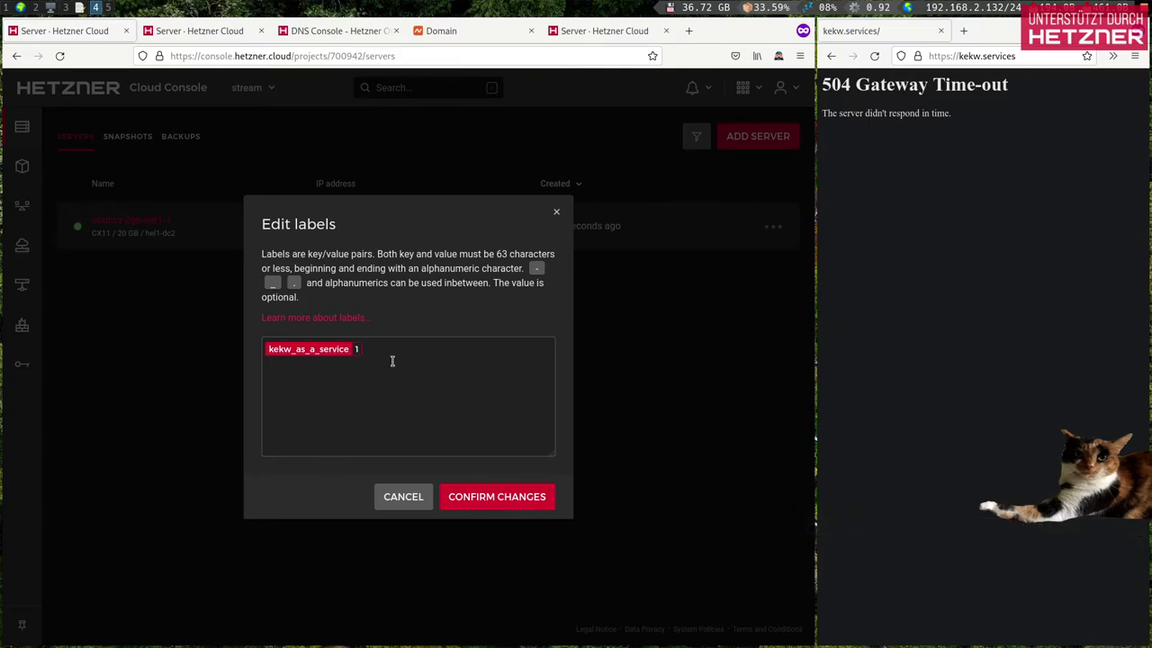
key("BackSpace")
type("the")
key("BackSpace")
key("BackSpace")
key("BackSpace")
type("LULW")
left_click(385, 480)
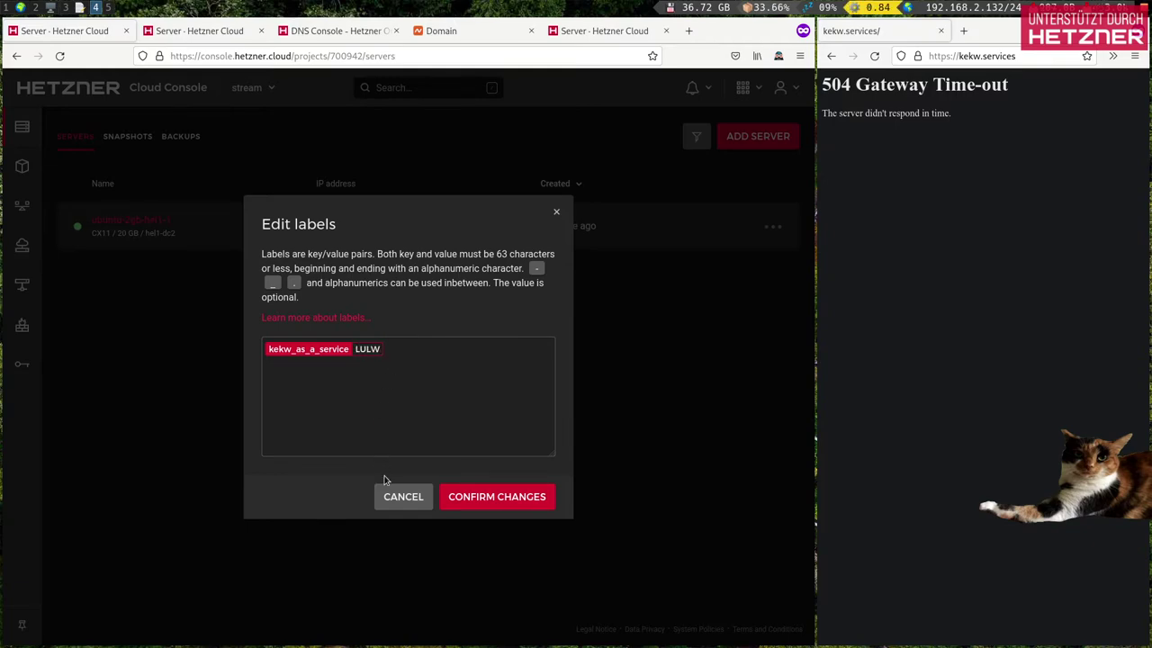
left_click(403, 411)
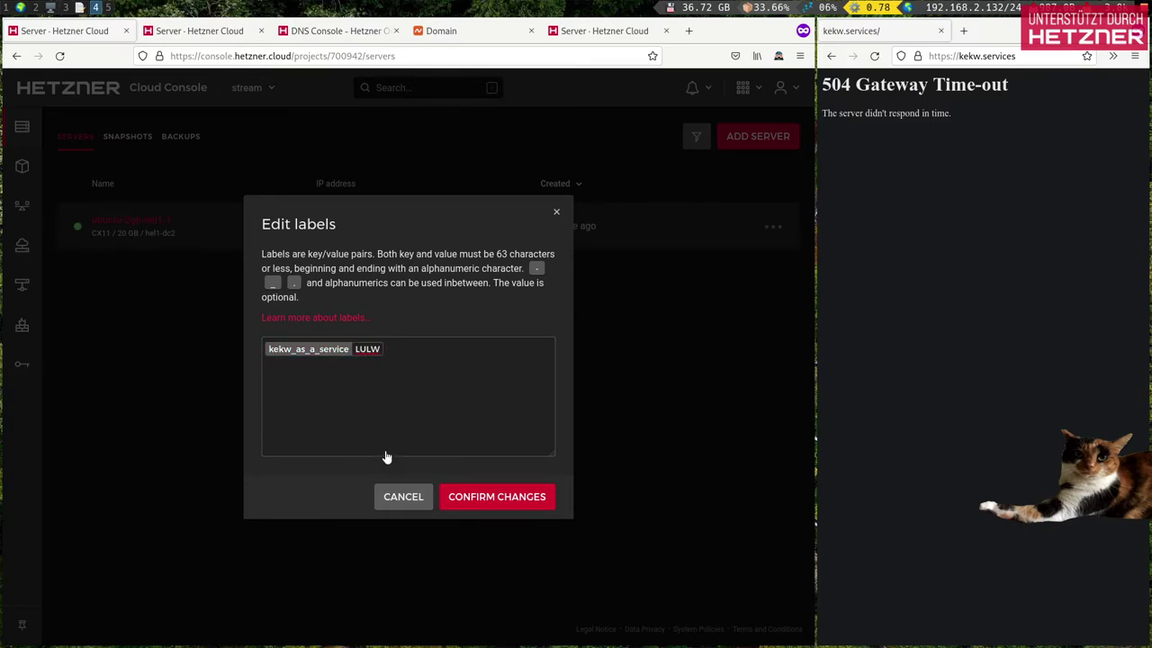
left_click(397, 498)
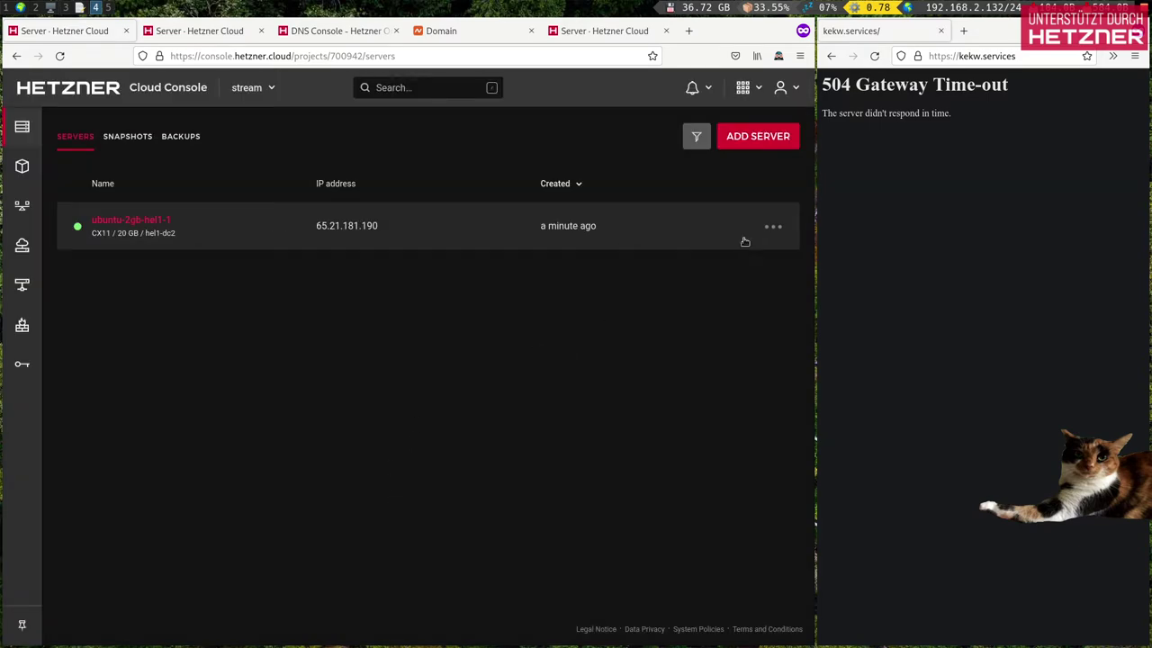
Step: Delete the server ubuntu-2gb-hel1-1, confirming with its name
left_click(773, 227)
left_click(724, 427)
left_click(421, 378)
left_click(407, 402)
key("ctrl+v")
left_click(506, 455)
Step: Switch to the terminal, change the loop's label value to "kekw_as_a_service=" and run the loop
key("super+2")
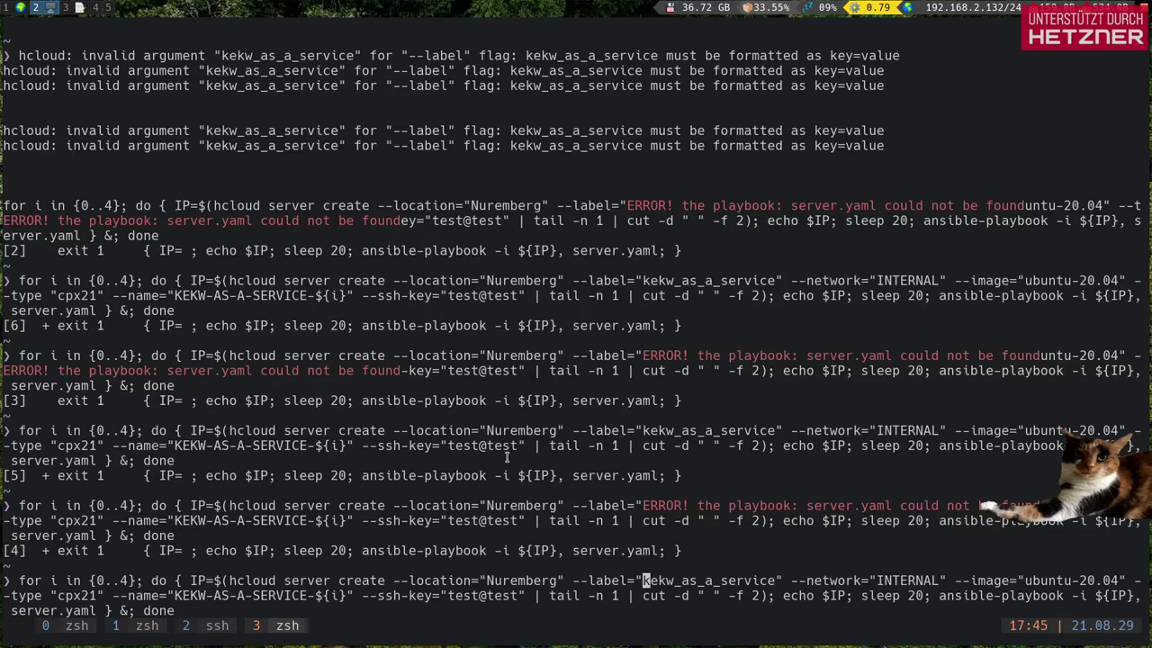
key("super+3")
key("super+2")
key("Right")
key("Right")
key("Right")
key("Right")
key("Right")
key("Right")
key("Right")
key("Right")
key("Right")
key("Right")
key("Right")
key("Right")
key("Right")
key("Right")
key("Right")
key("Right")
key("Right")
type("=")
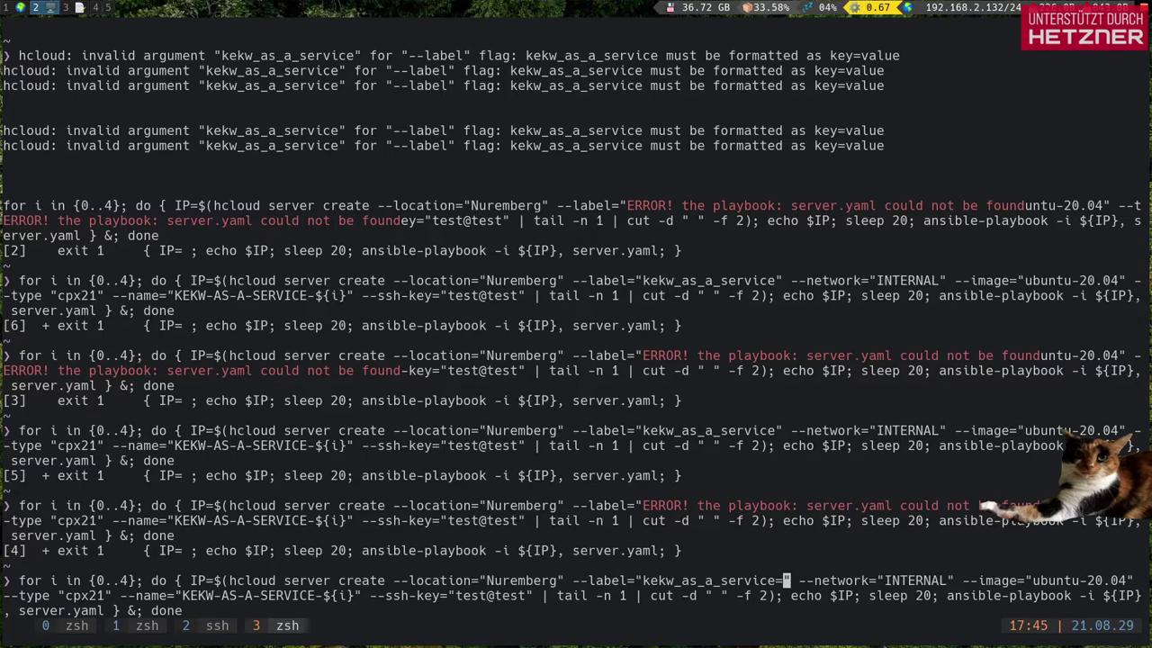
key("End")
key("Return")
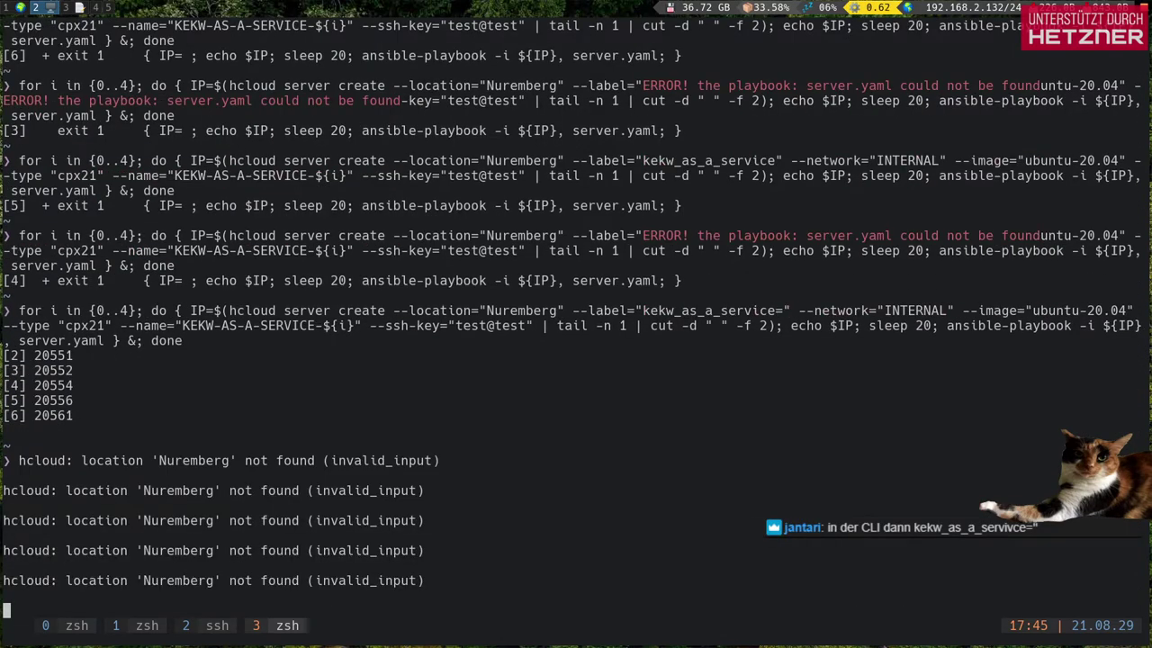
key("Return")
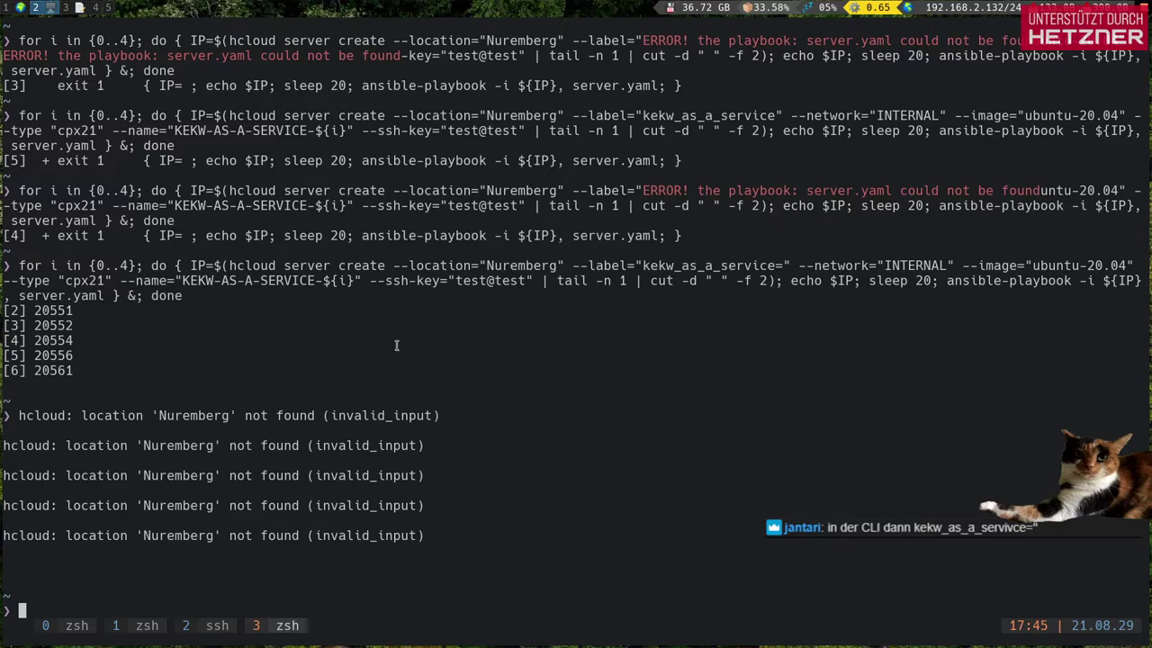
Step: Search the web for hcloud server create in the browser and look through the hetznercloud/cli GitHub repository for location syntax
key("super+1")
key("ctrl+t")
type("hcloiud server create")
key("Return")
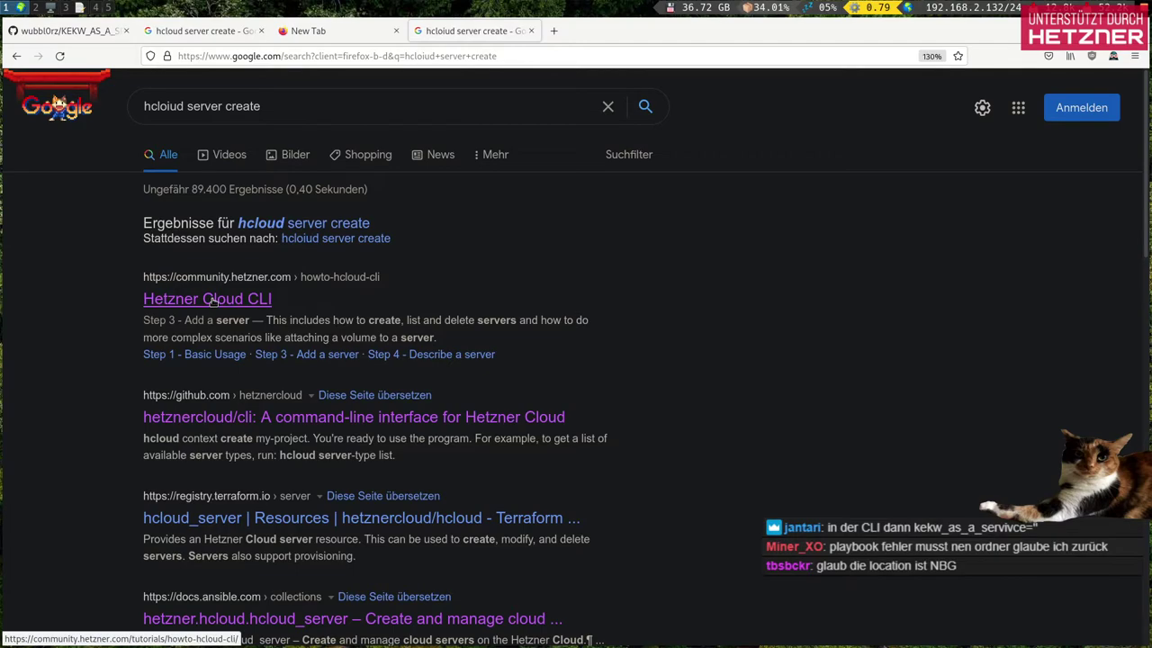
left_click(232, 417)
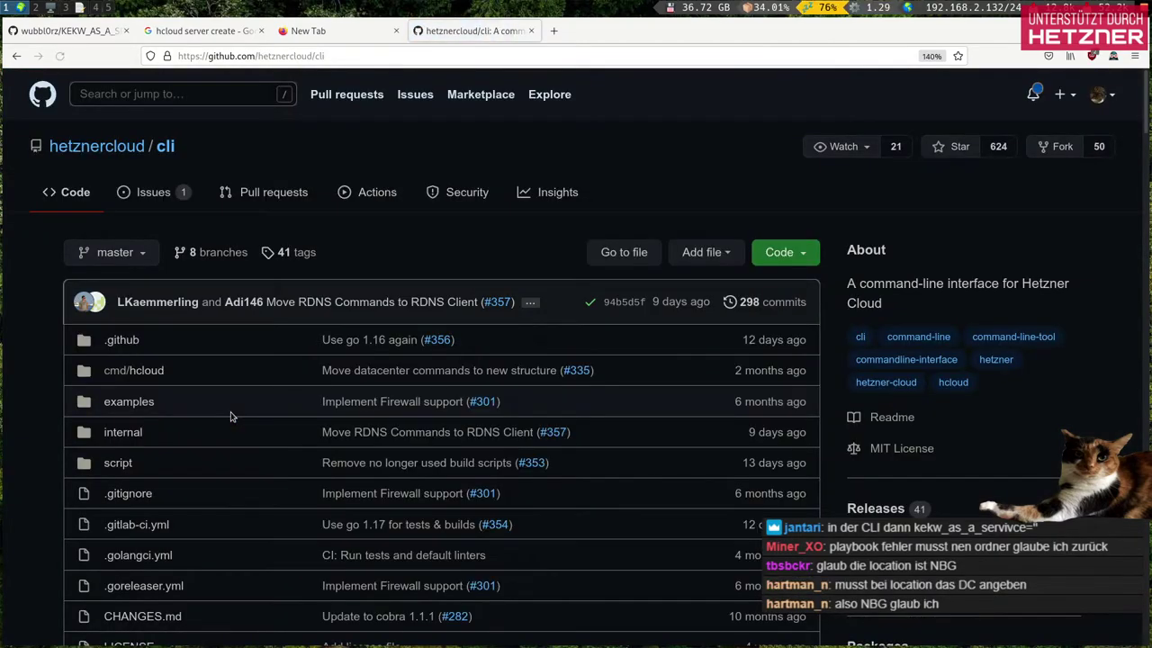
scroll(270, 369, "down", 5)
scroll(278, 288, "down", 5)
scroll(282, 360, "up", 10)
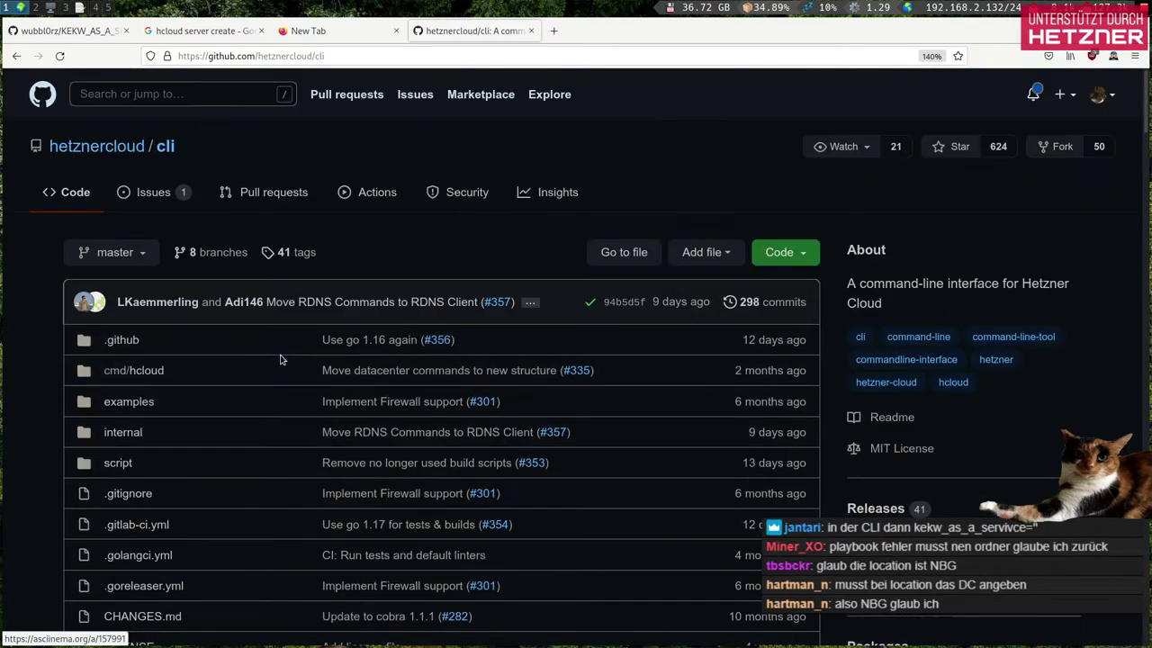
Step: Switch to the terminal, abandon the recalled loop and change the directory to repos/KEKW_AS_A_SERVICE/ansible
key("super+3")
key("super+2")
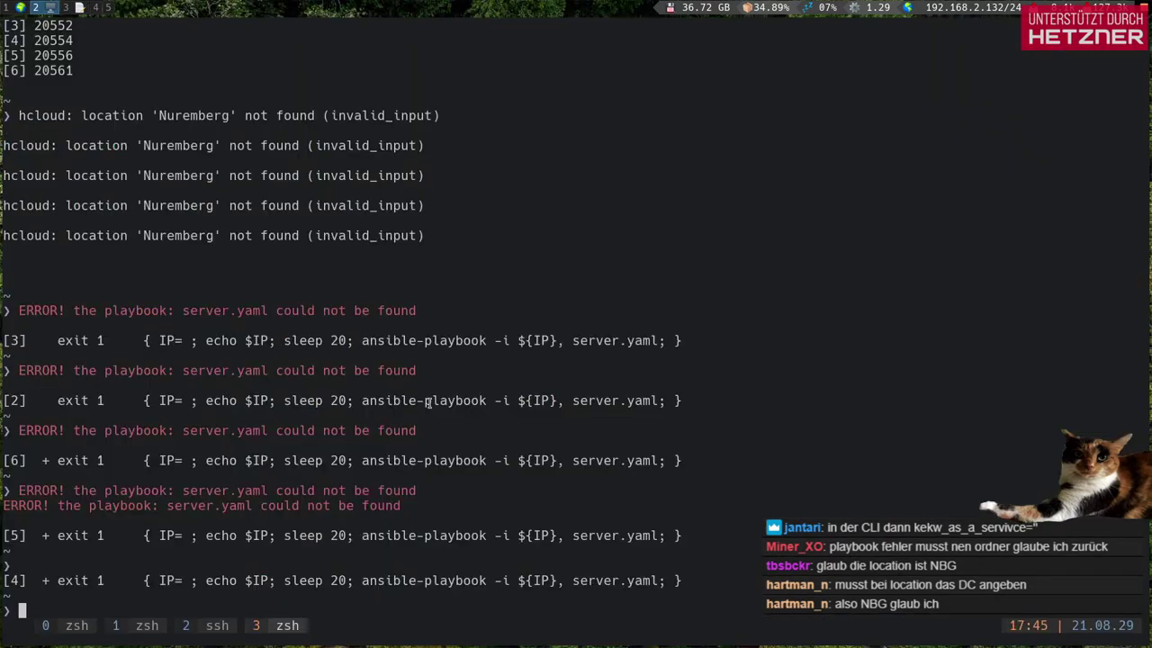
key("Up")
key("ctrl+c")
type("cd")
key("Return")
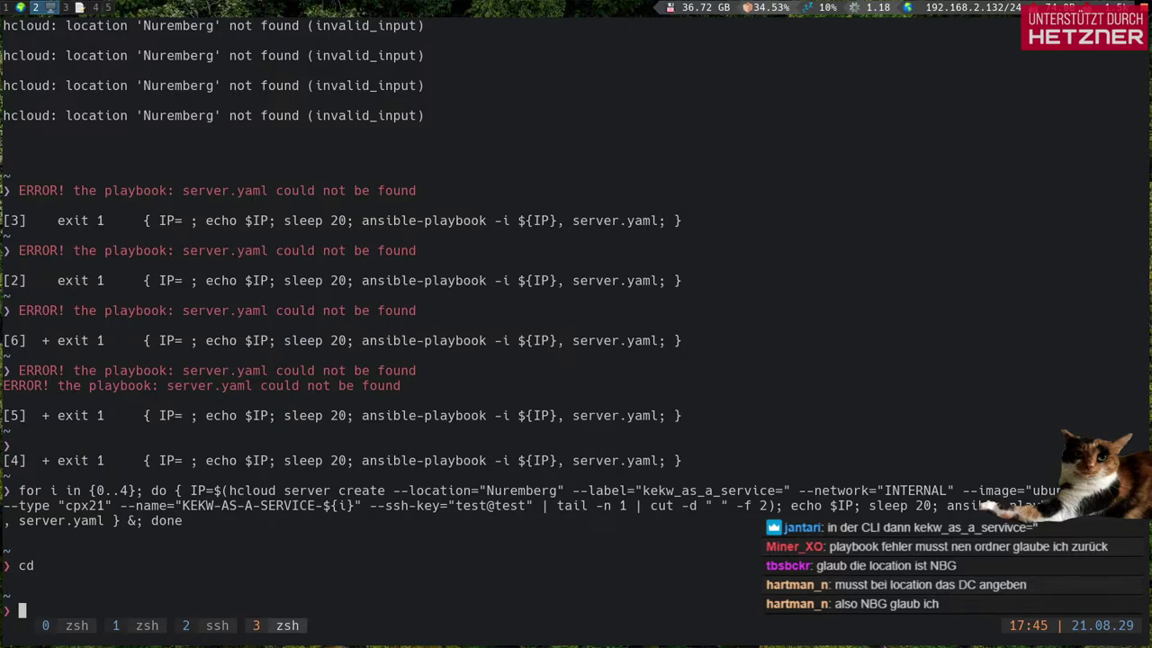
type("cd repos/ke")
key("Tab")
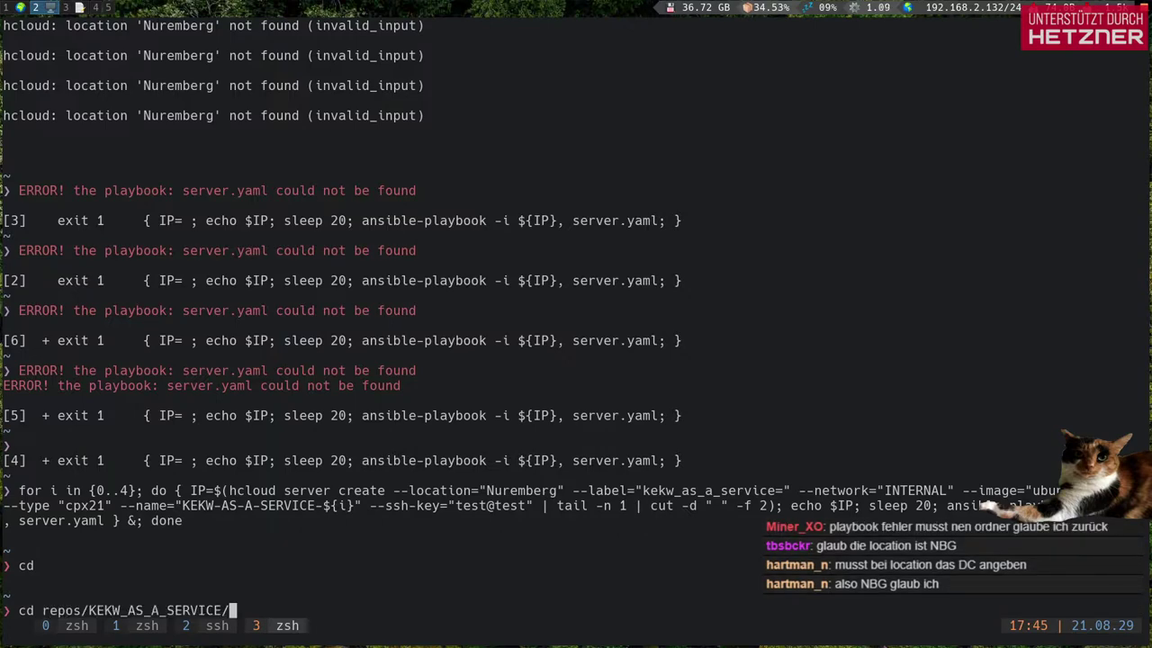
key("Tab")
key("Return")
key("Return")
Step: Try the server creation loop from the ansible folder with the location value changed to "NBG"
key("Up")
key("Up")
key("Up")
key("ctrl+a")
key("ctrl+Right")
key("ctrl+Right")
key("ctrl+Right")
key("ctrl+Right")
key("ctrl+Right")
key("ctrl+Right")
key("ctrl+Right")
key("ctrl+Right")
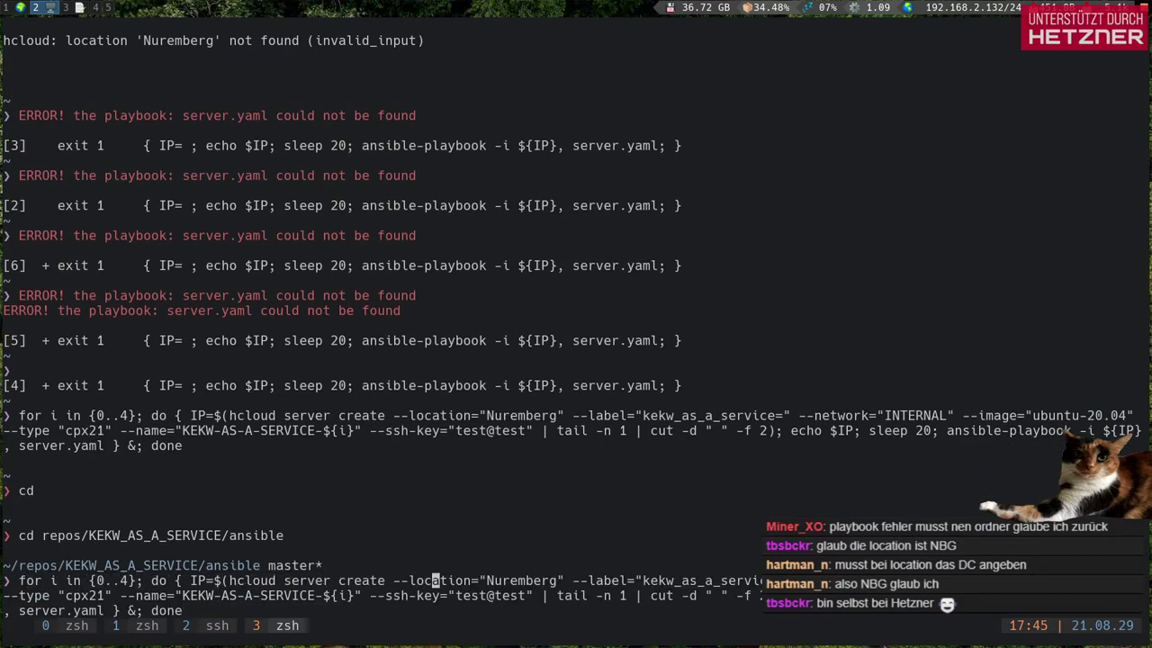
key("Right")
key("Right")
key("Right")
key("Right")
key("Right")
key("Right")
key("Right")
key("BackSpace")
key("BackSpace")
key("BackSpace")
key("BackSpace")
key("BackSpace")
key("BackSpace")
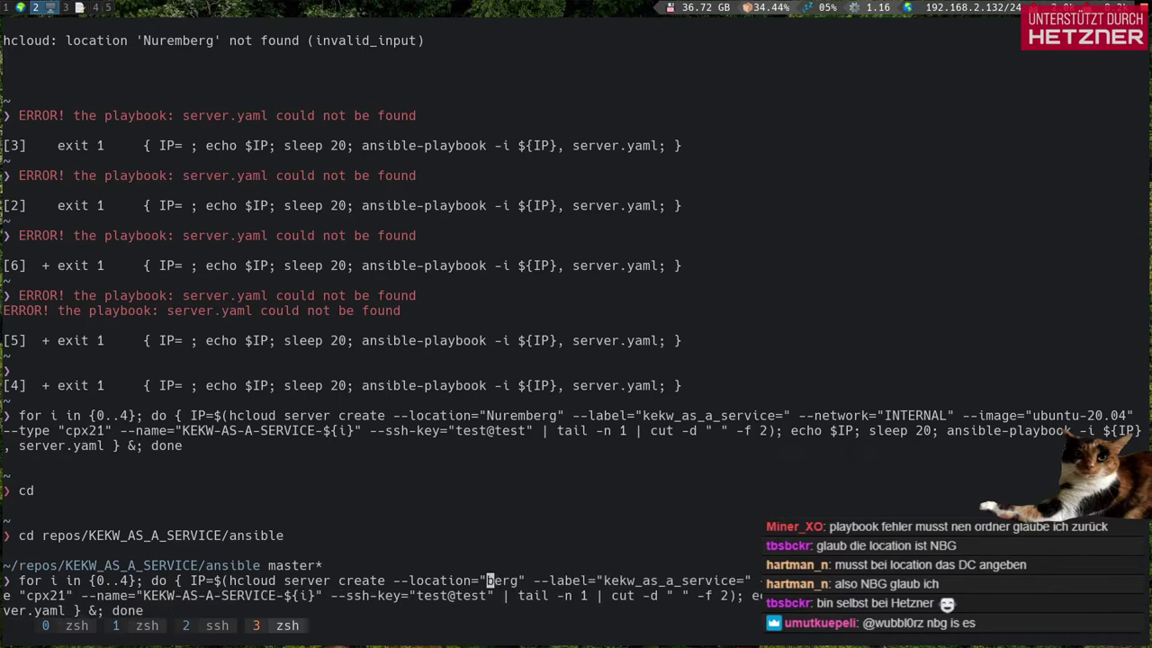
key("Delete")
key("Delete")
key("Delete")
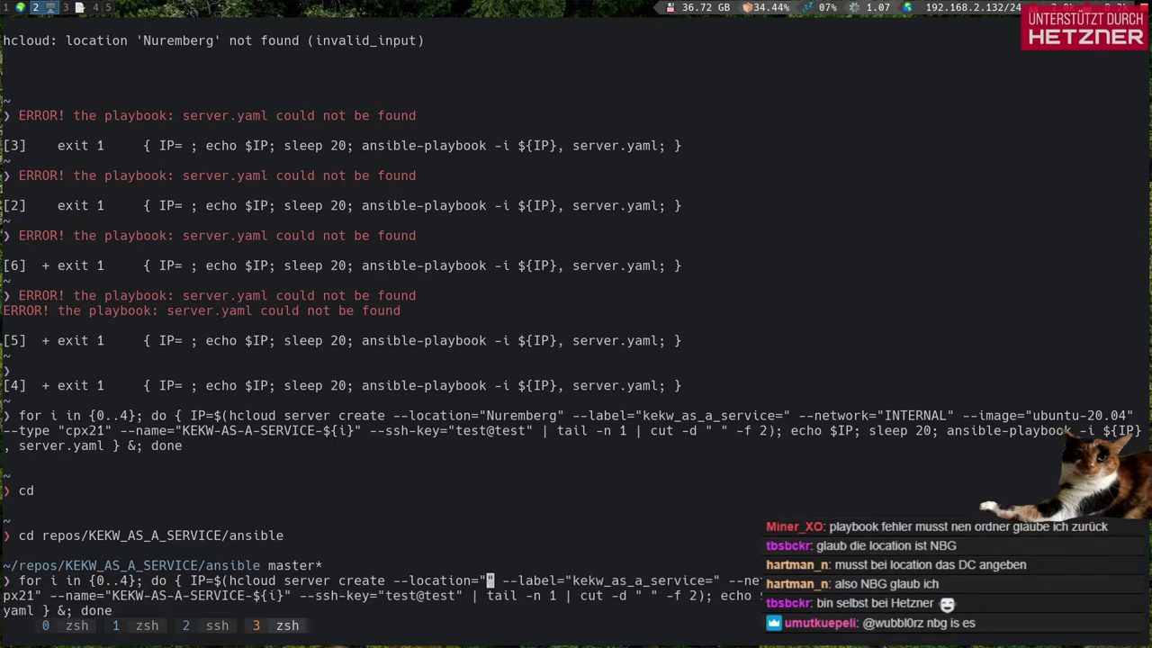
type("NBG")
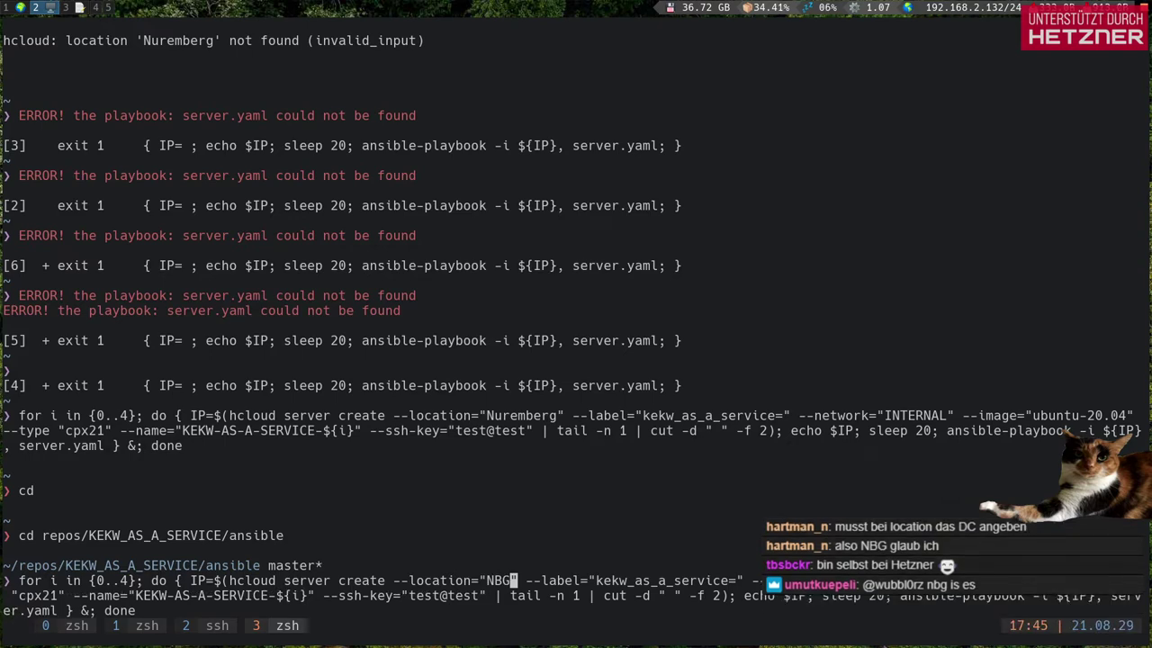
key("End")
key("Return")
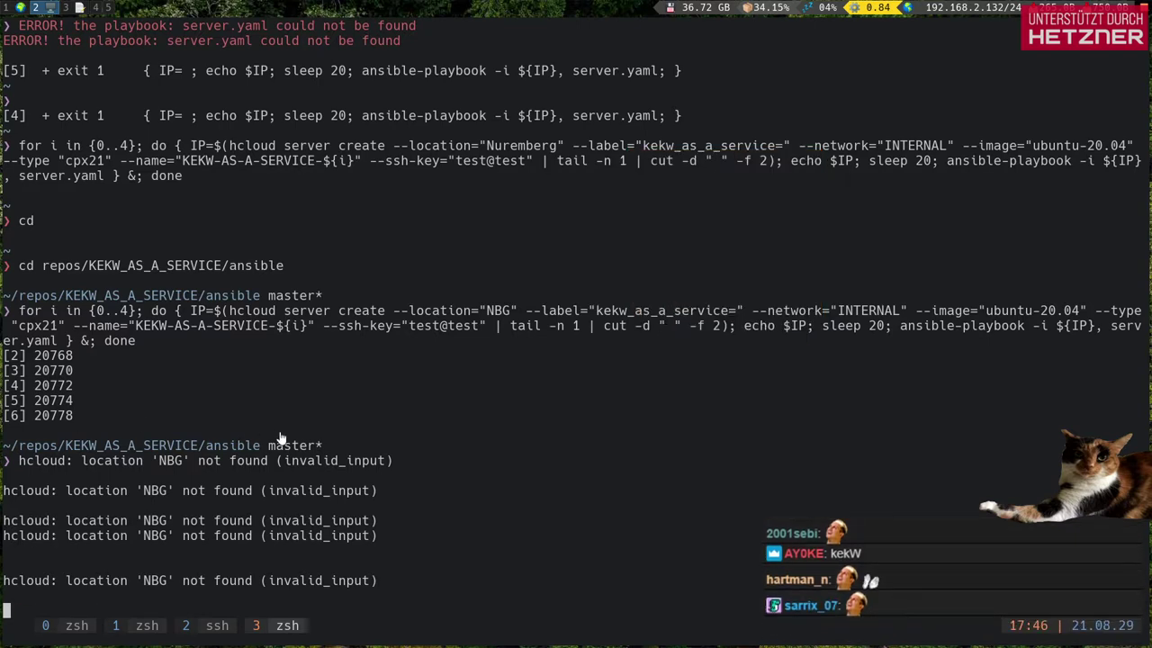
Step: Recall the server creation loop at a fresh prompt and place the cursor in its location value
key("Return")
key("Return")
key("Up")
key("ctrl+a")
key("Right")
key("Right")
key("Right")
key("Right")
key("Right")
key("Right")
key("Right")
key("Right")
key("Right")
key("Right")
key("Right")
key("Right")
key("Right")
key("Right")
key("Right")
key("Right")
key("Right")
key("Right")
key("Right")
key("Right")
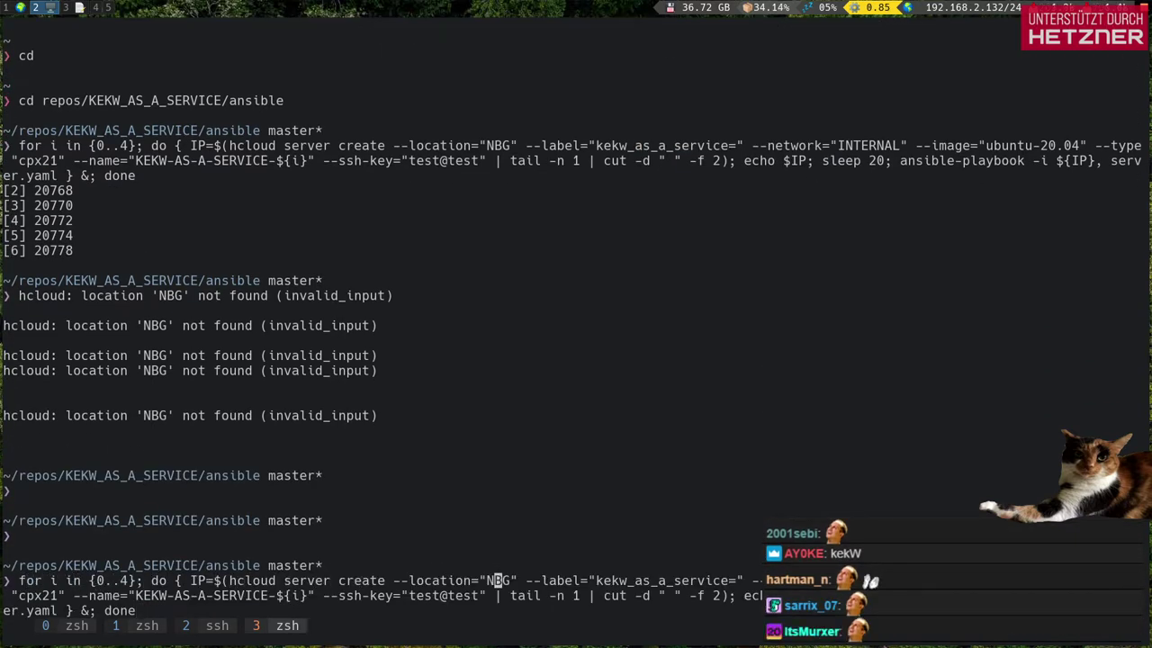
Step: Switch to the browser and search the web in a new tab for "hcliud server location nbg"
key("super+1")
key("ctrl+t")
type("hcloud server l")
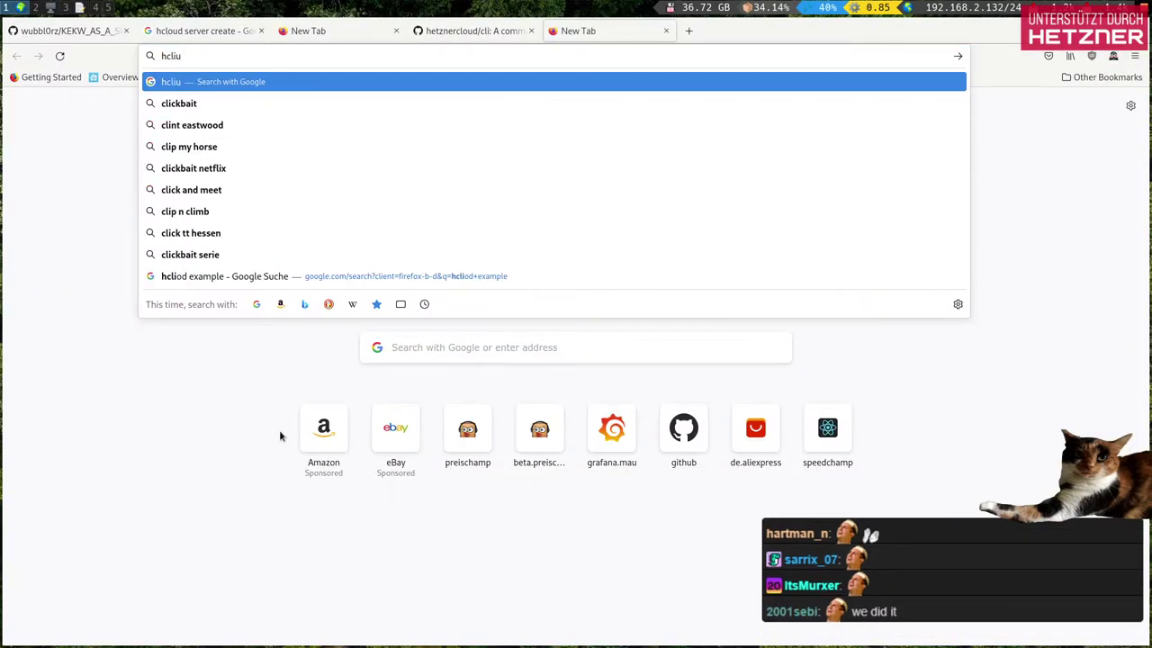
type("ocation nbg")
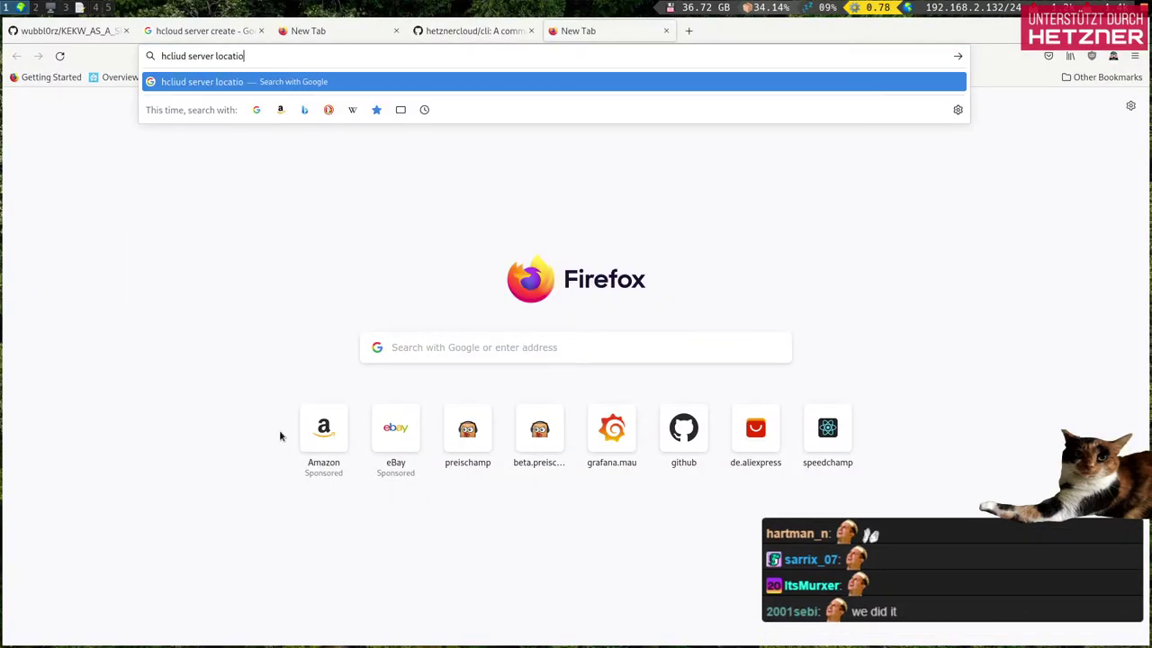
key("Return")
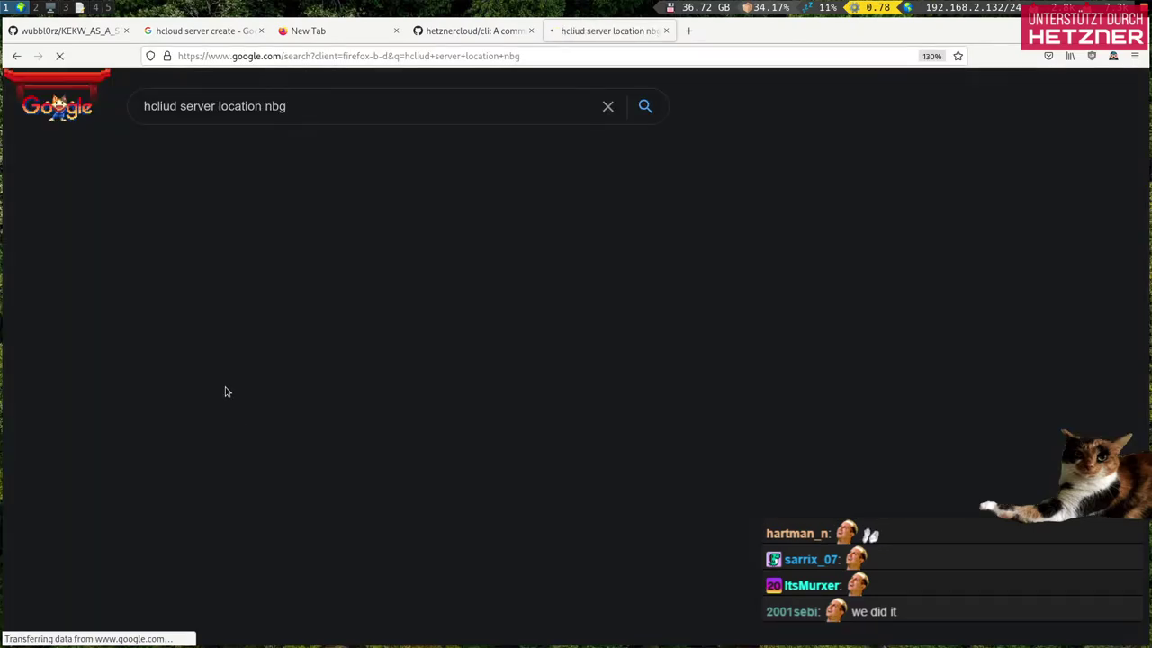
Step: Replace nbg with hel in the web search and extend the query to "hcliud server location hel api"
left_click(319, 102)
key("ctrl+shift+Left")
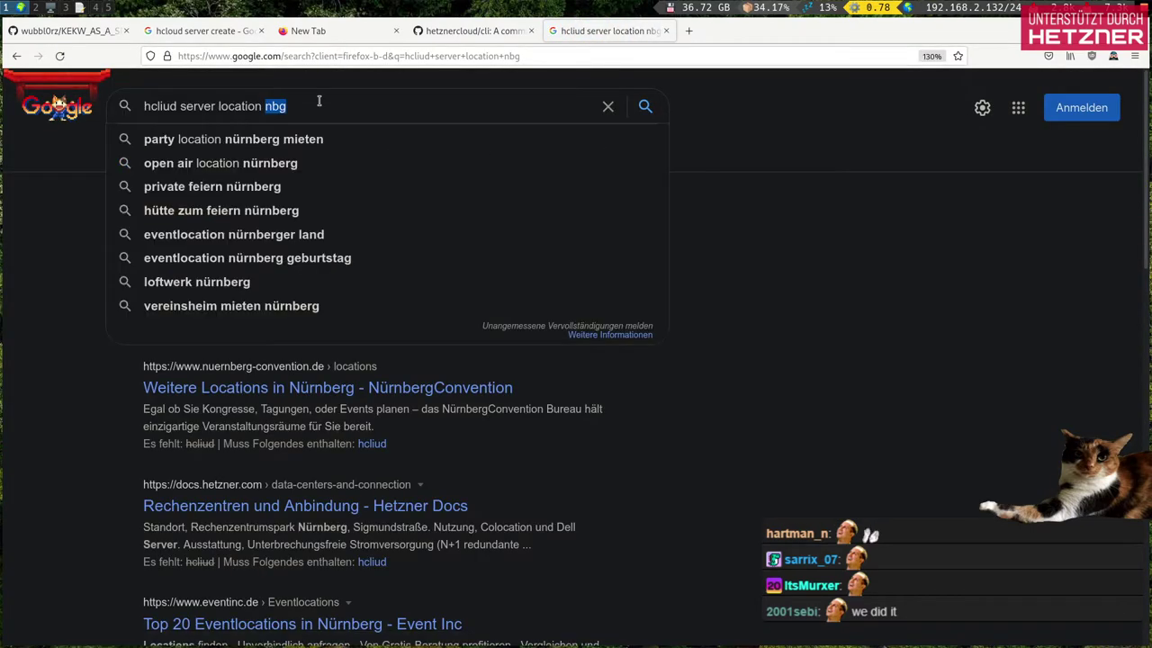
type("f")
key("BackSpace")
type("hel")
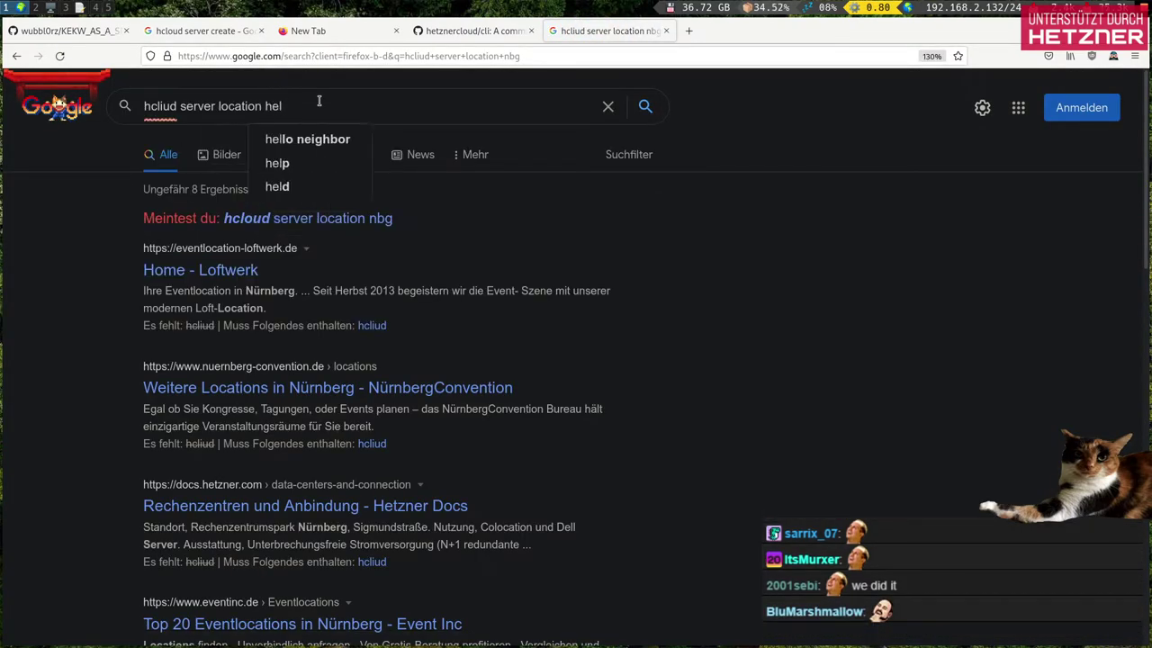
key("Return")
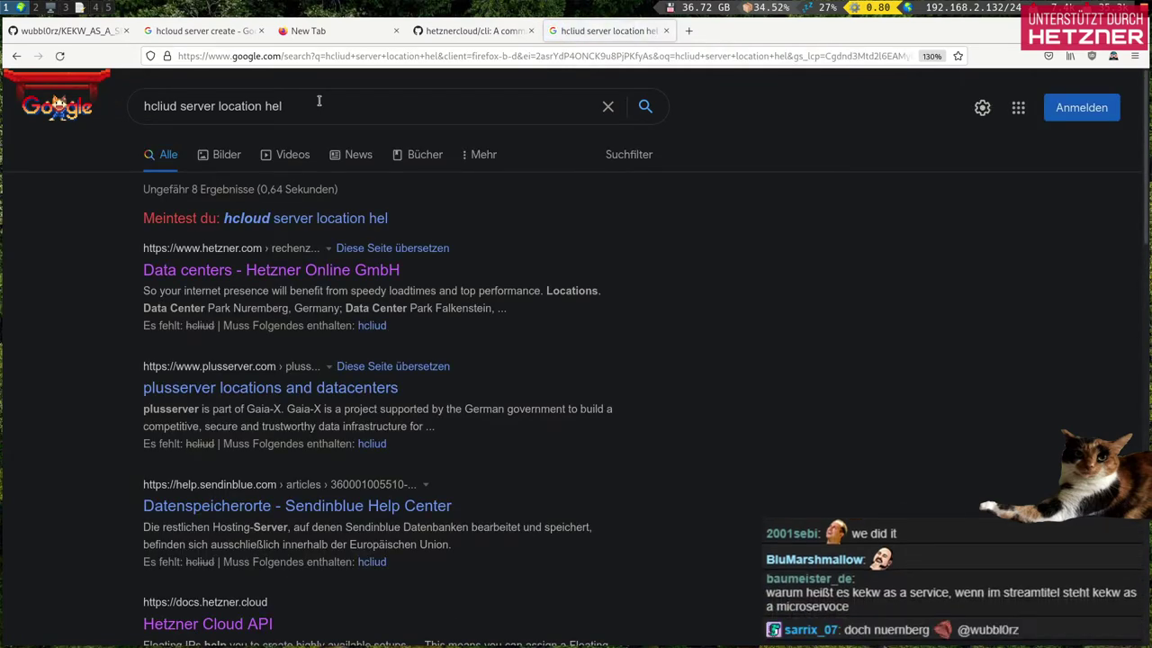
left_click(319, 102)
type("api")
key("Return")
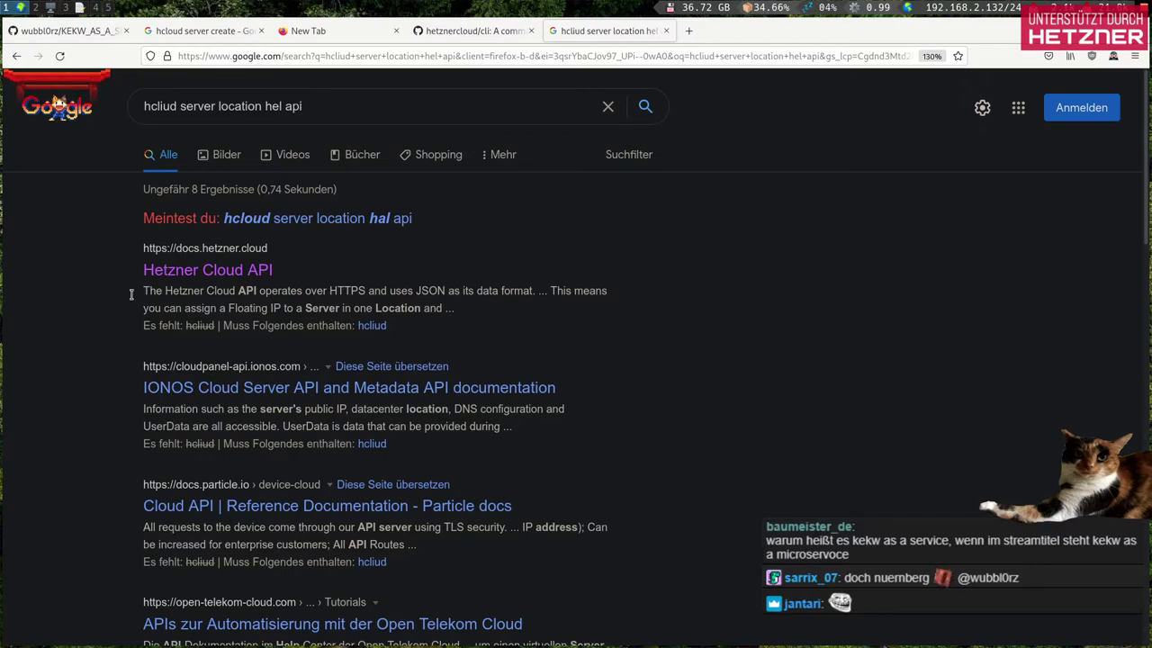
Step: Open the Hetzner Cloud API documentation from the search results, try its hcloud CLI link and return to the documentation
scroll(74, 292, "down", 5)
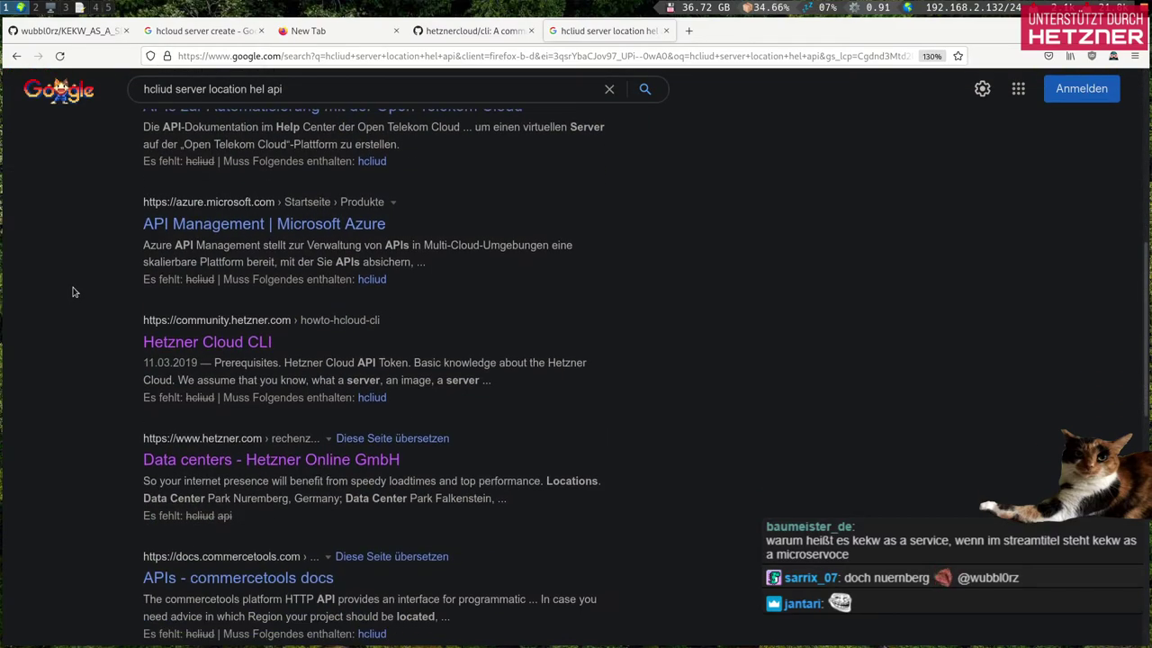
scroll(74, 293, "up", 5)
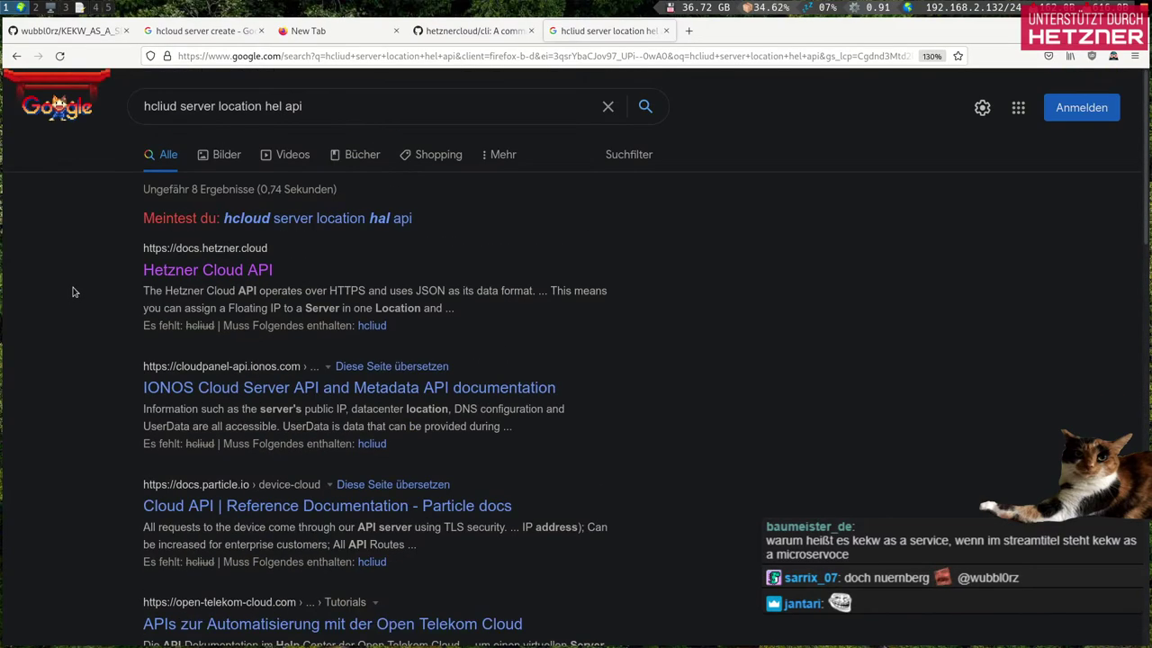
left_click(202, 270)
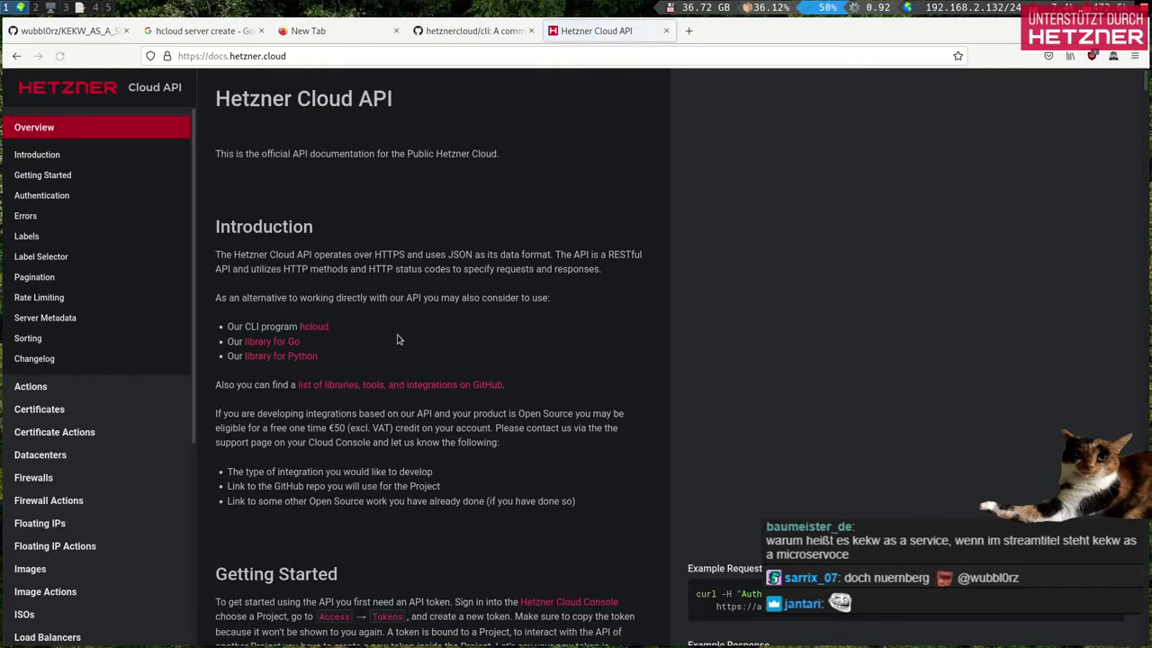
left_click(322, 328)
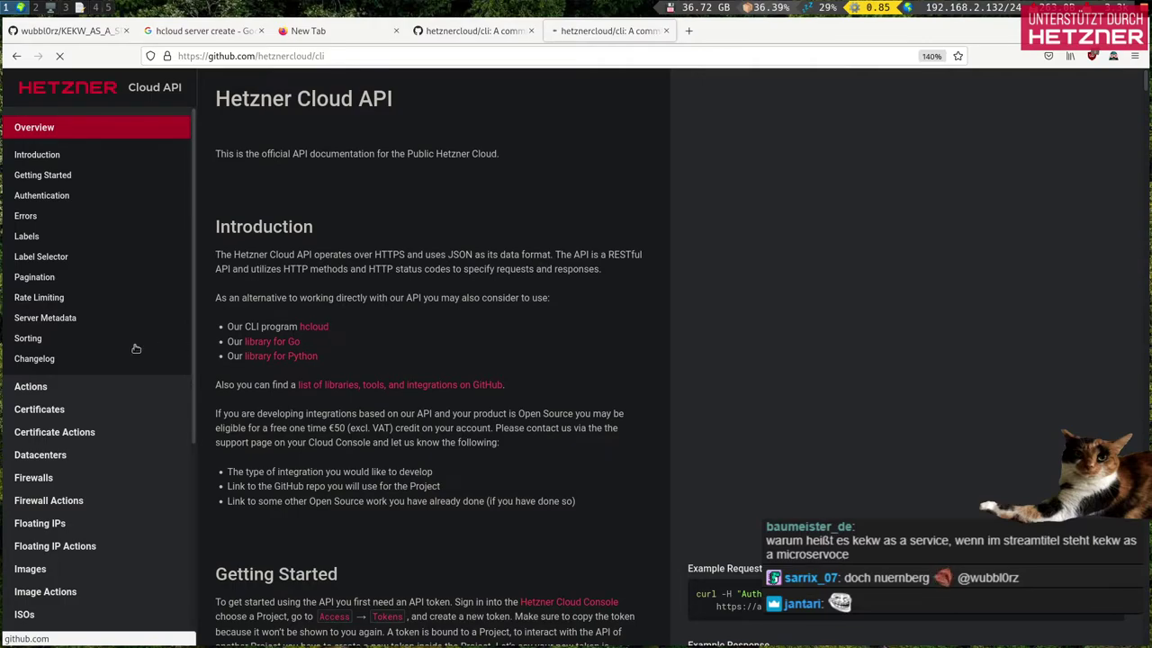
scroll(368, 334, "down", 6)
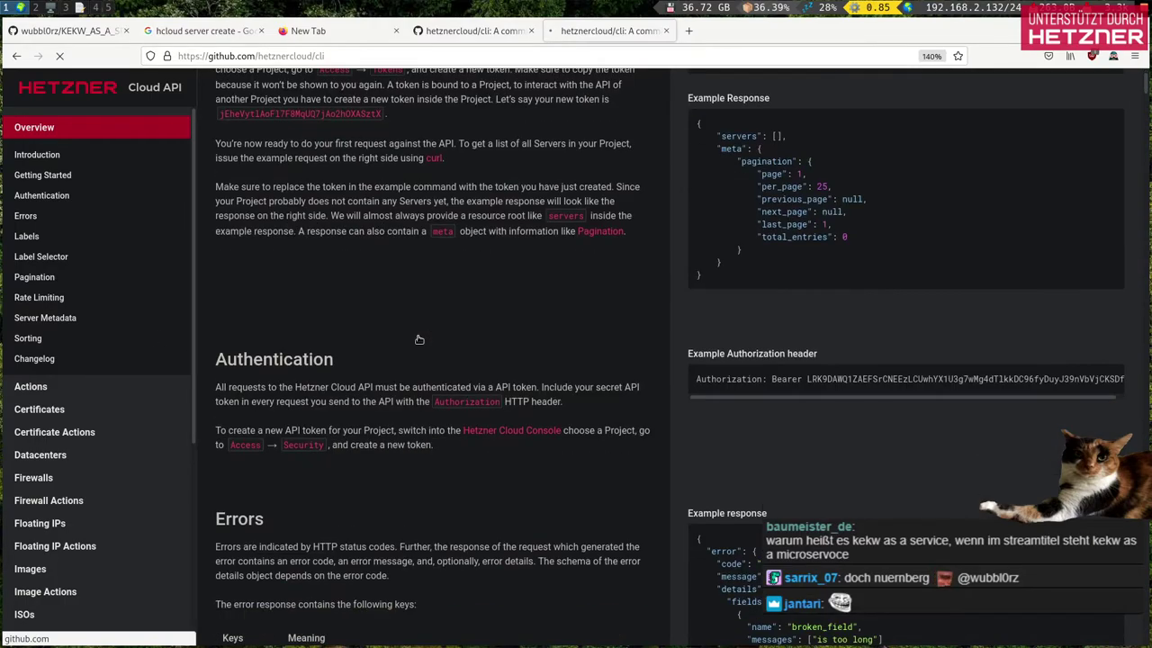
scroll(418, 338, "down", 4)
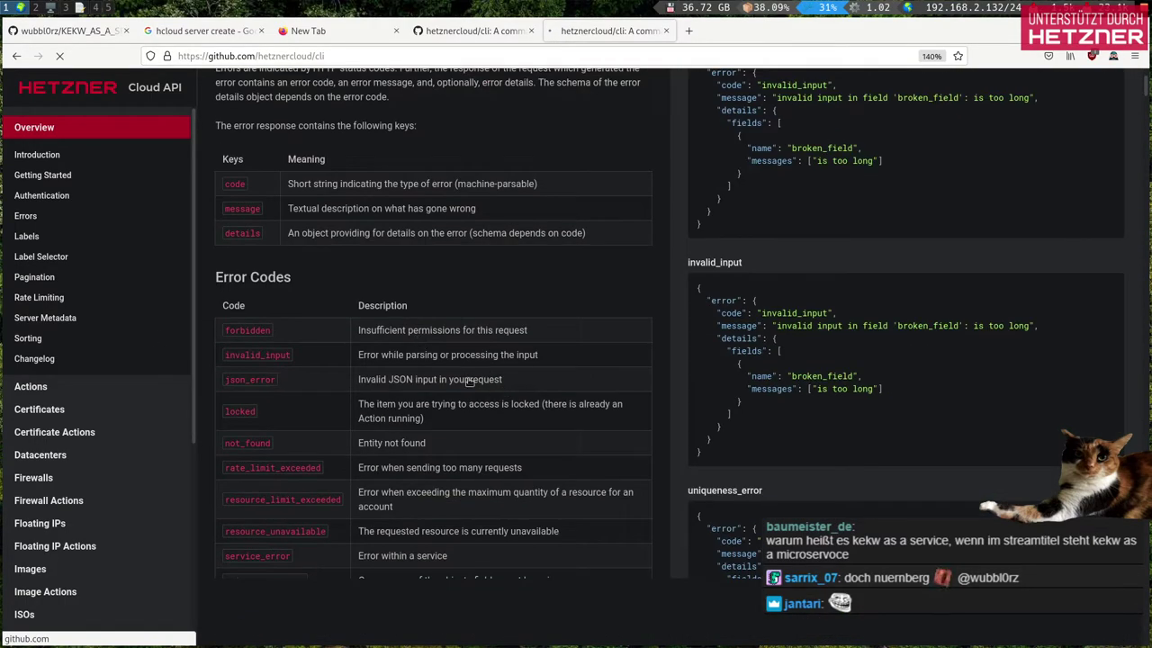
key("alt+Left")
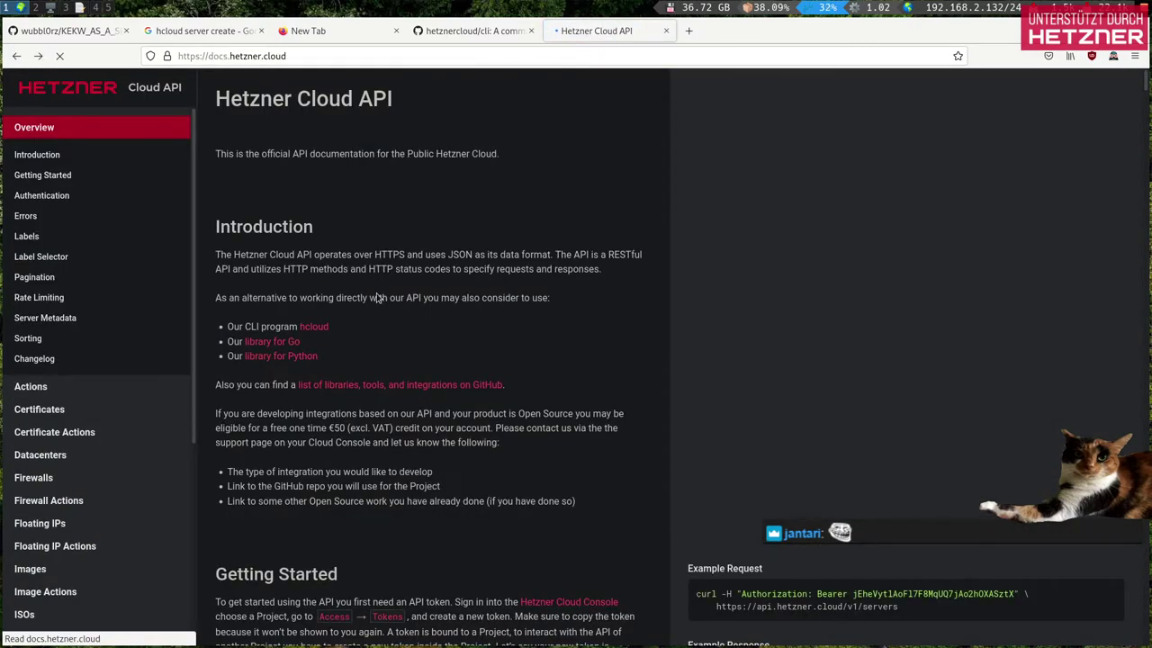
scroll(378, 297, "down", 5)
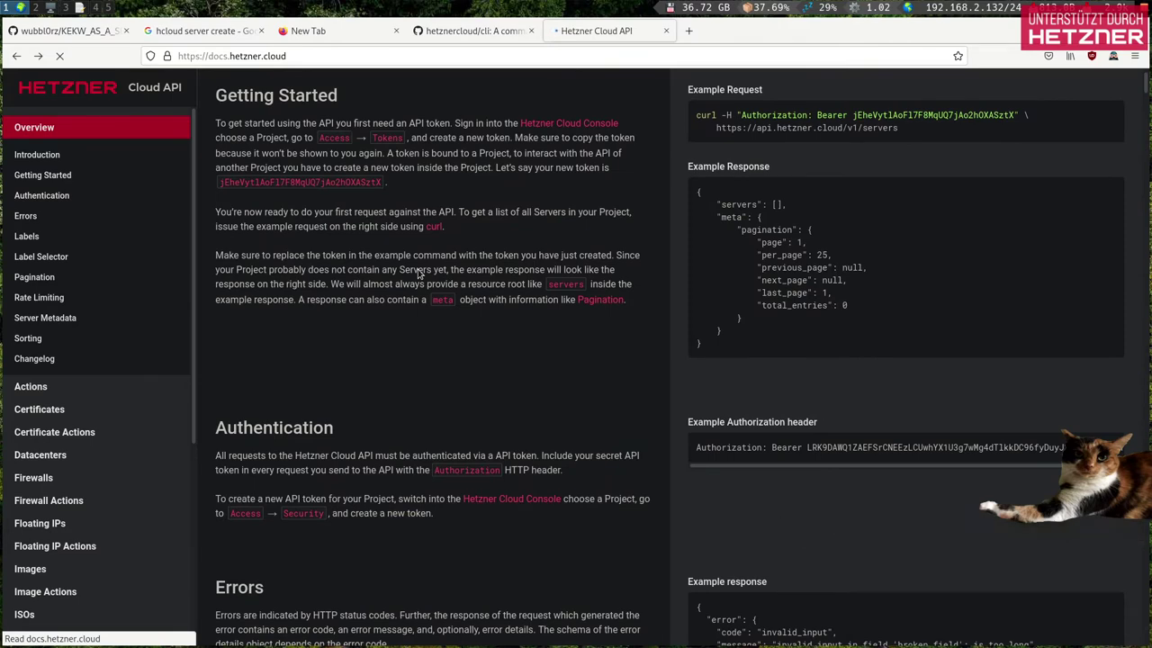
Step: Find "location" in the API documentation, examine the Locations section for valid location names and search the page for "nbg1"
key("ctrl+f")
type("location")
left_click(36, 382)
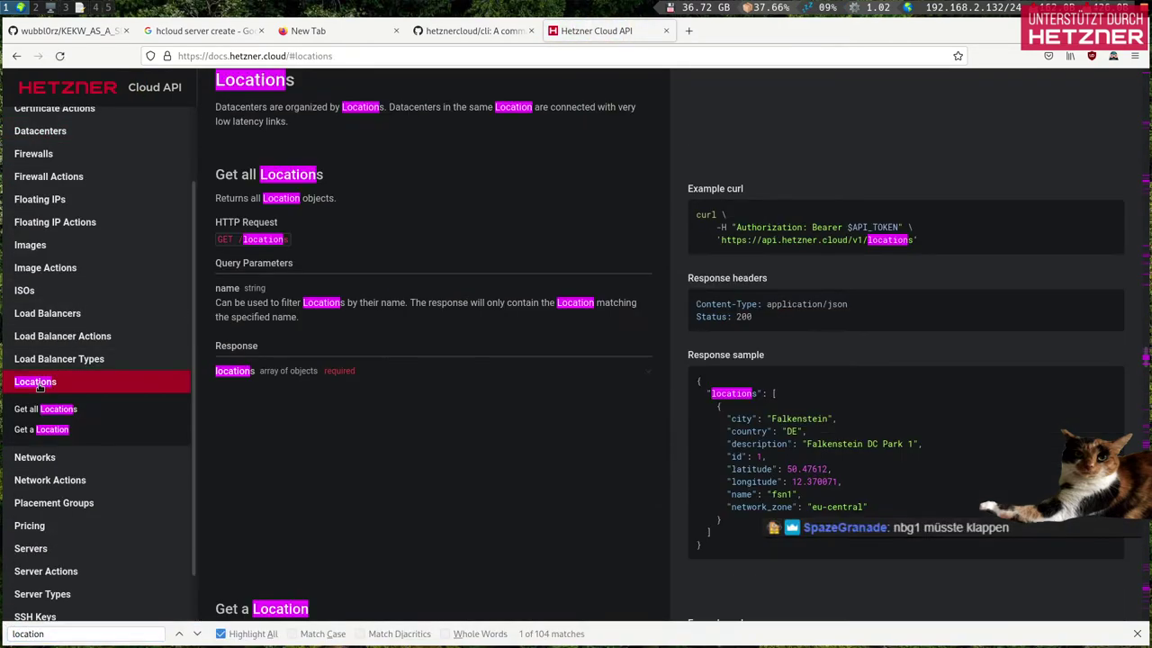
scroll(303, 265, "down", 3)
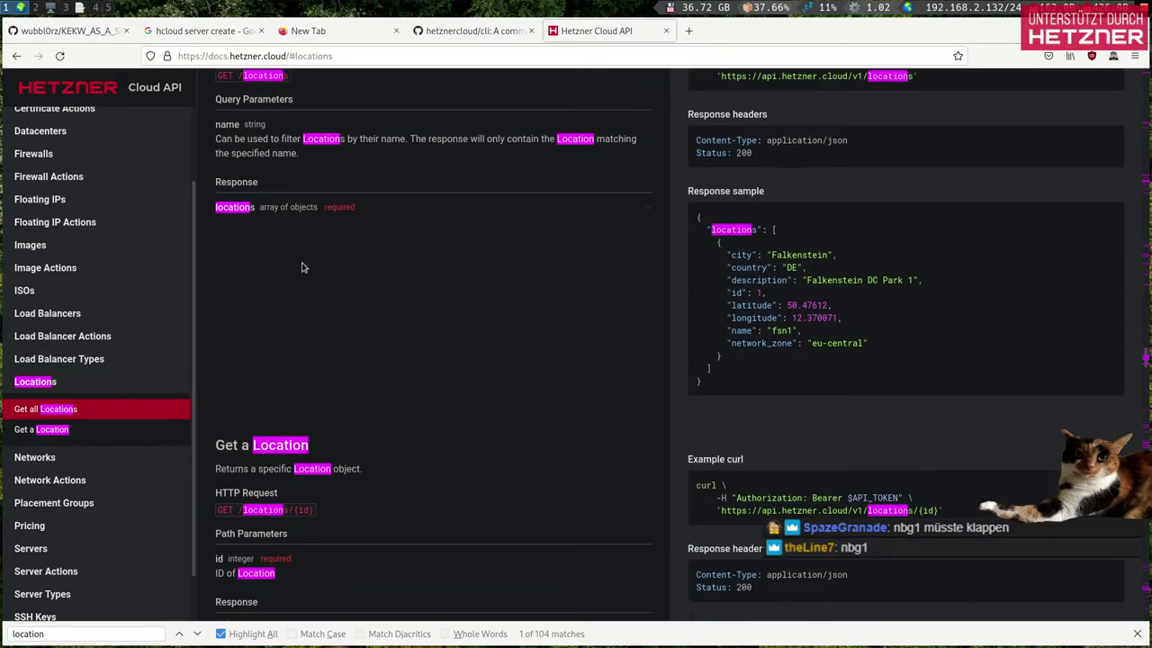
scroll(303, 268, "down", 1)
scroll(320, 267, "up", 2)
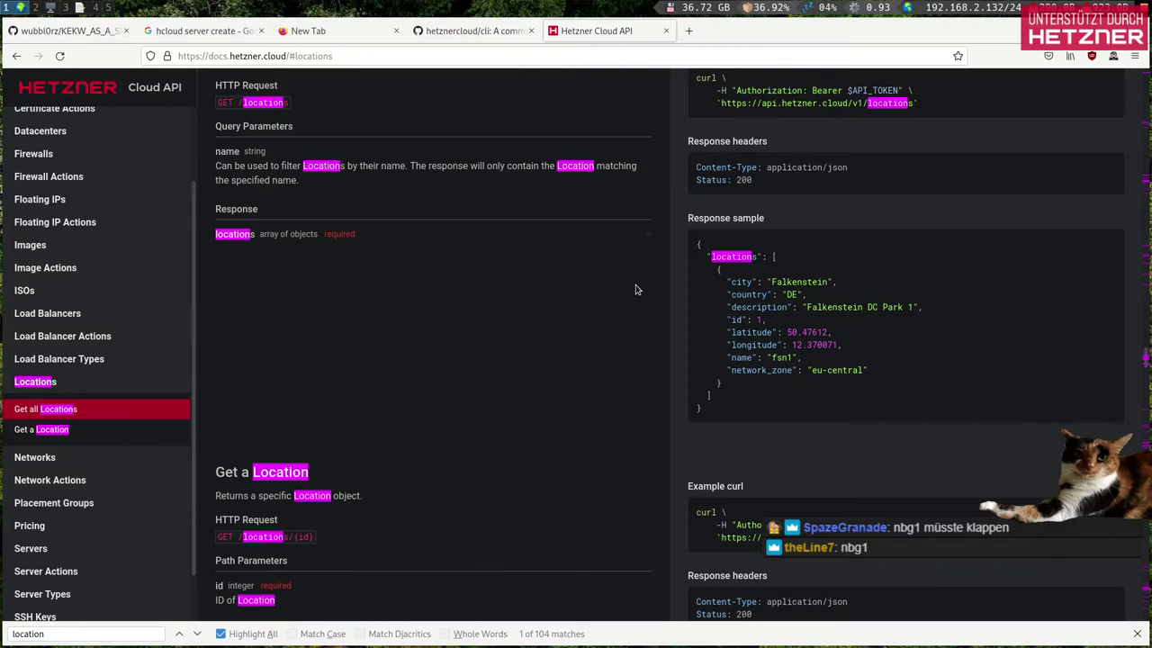
scroll(635, 289, "up", 3)
scroll(635, 289, "up", 4)
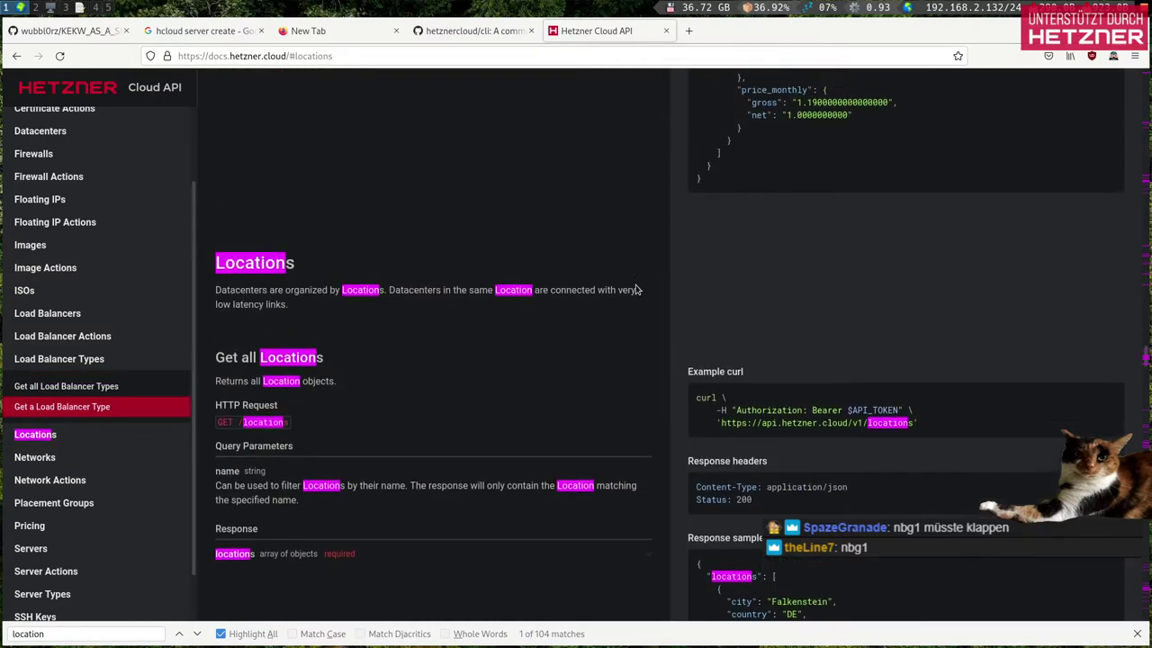
scroll(635, 289, "down", 3)
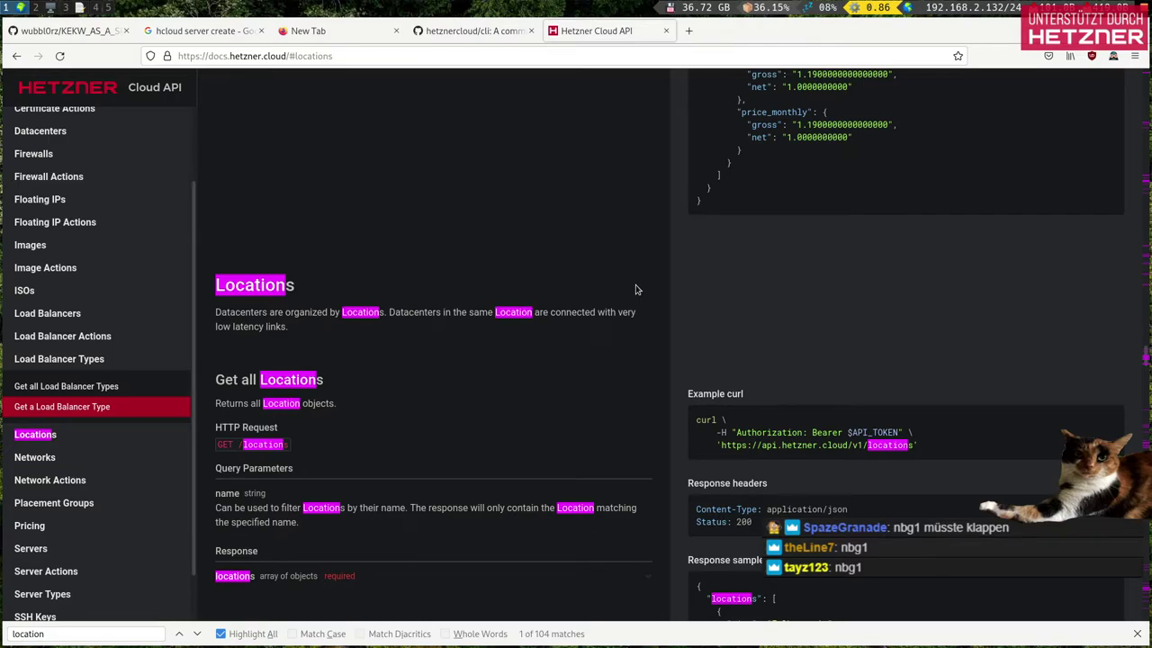
key("ctrl+f")
type("nbg1")
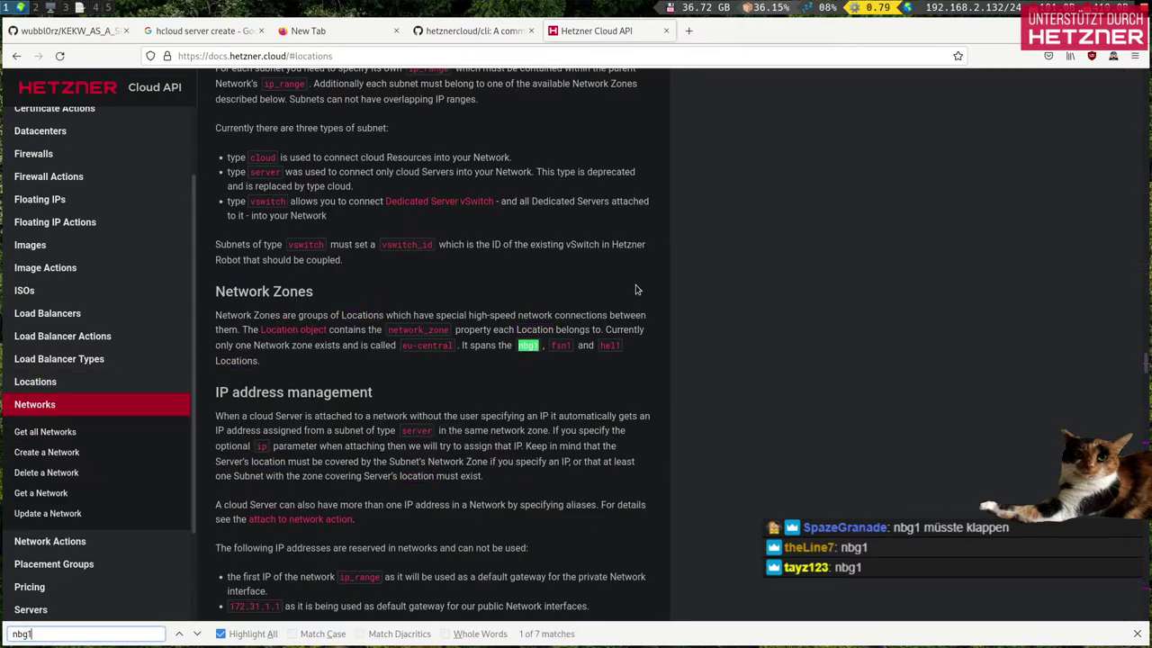
Step: Switch to the terminal, change the loop's location value to "nbg1" and run the loop
key("super+3")
key("super+4")
key("super+3")
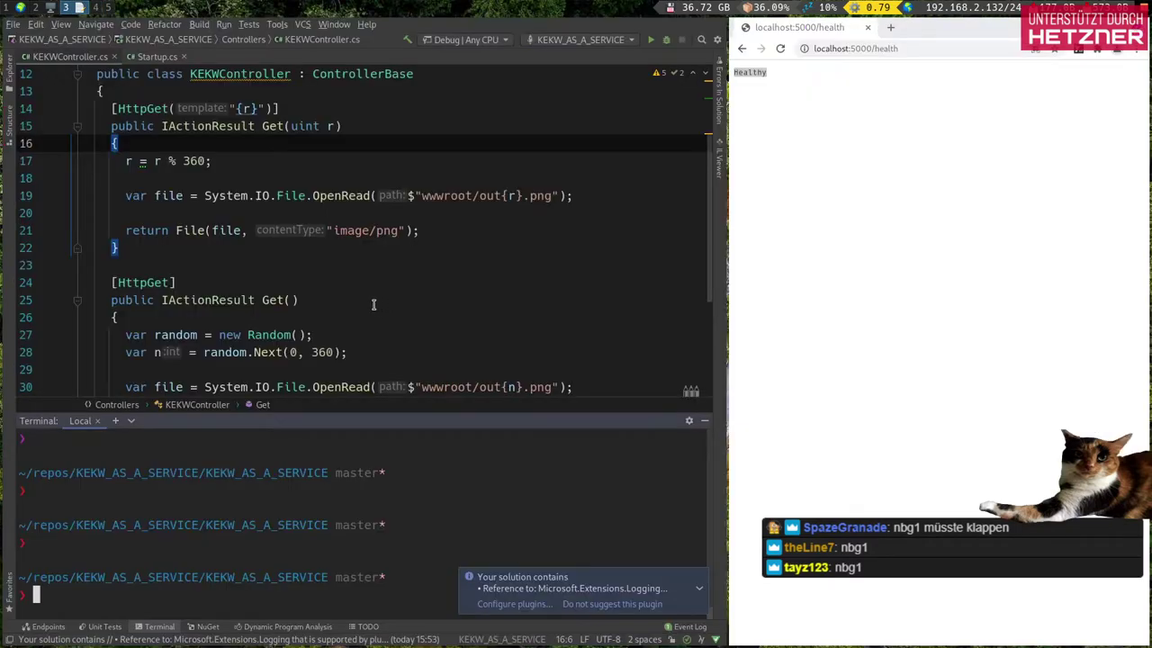
key("super+2")
key("Right")
key("Right")
key("Right")
key("BackSpace")
key("BackSpace")
key("BackSpace")
type("nbg1")
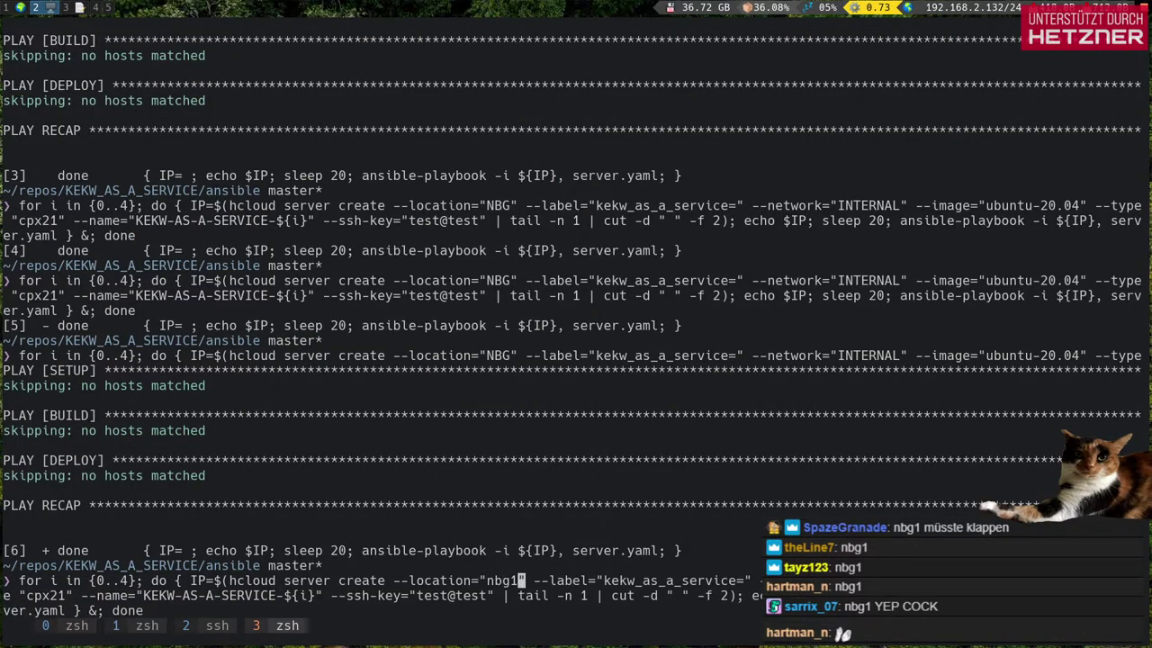
key("ctrl+a")
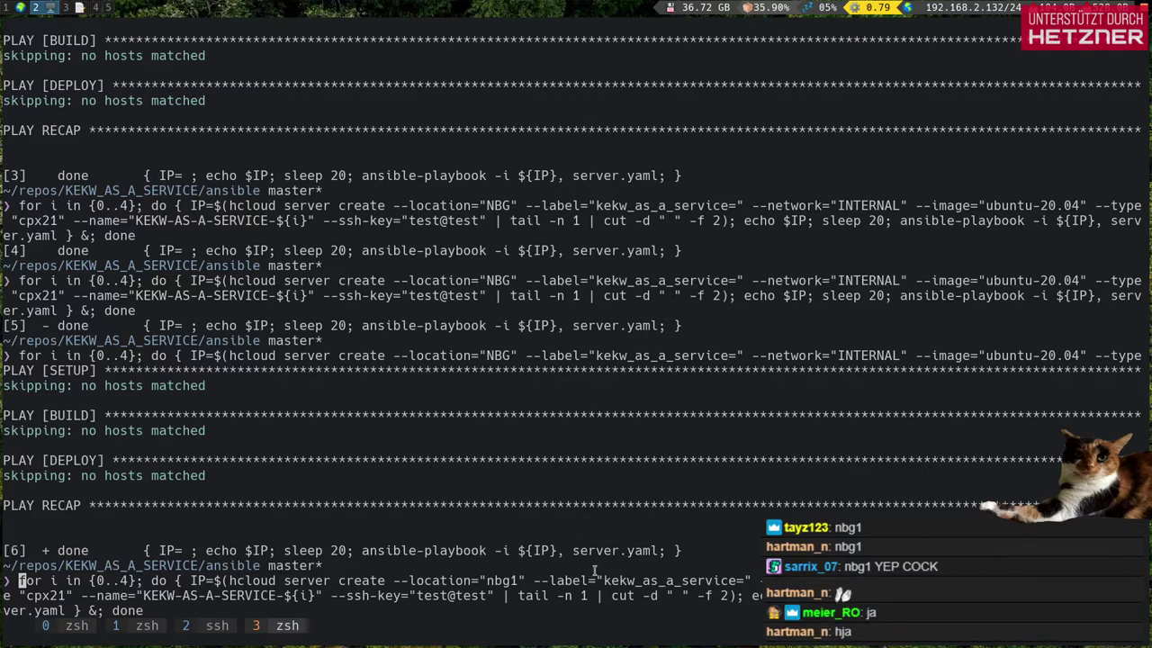
key("Return")
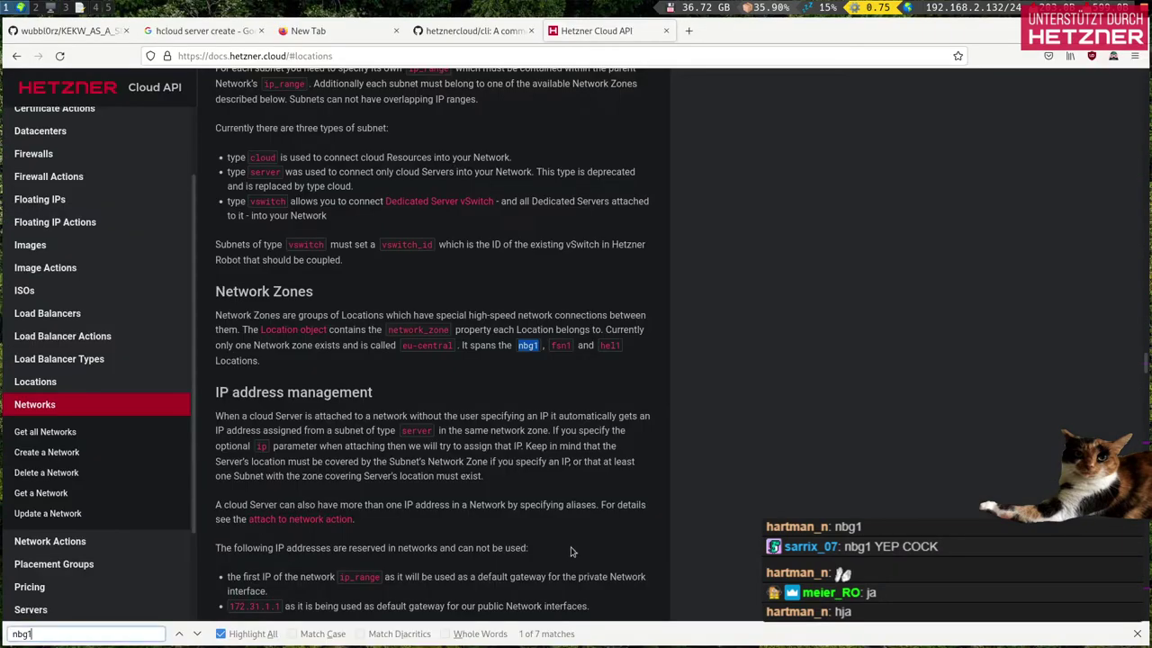
Step: Switch to the Hetzner Cloud Console, check the servers being created and open the load balancer KEKW_LB to examine its health status
key("super+1")
left_click(79, 7)
left_click(96, 7)
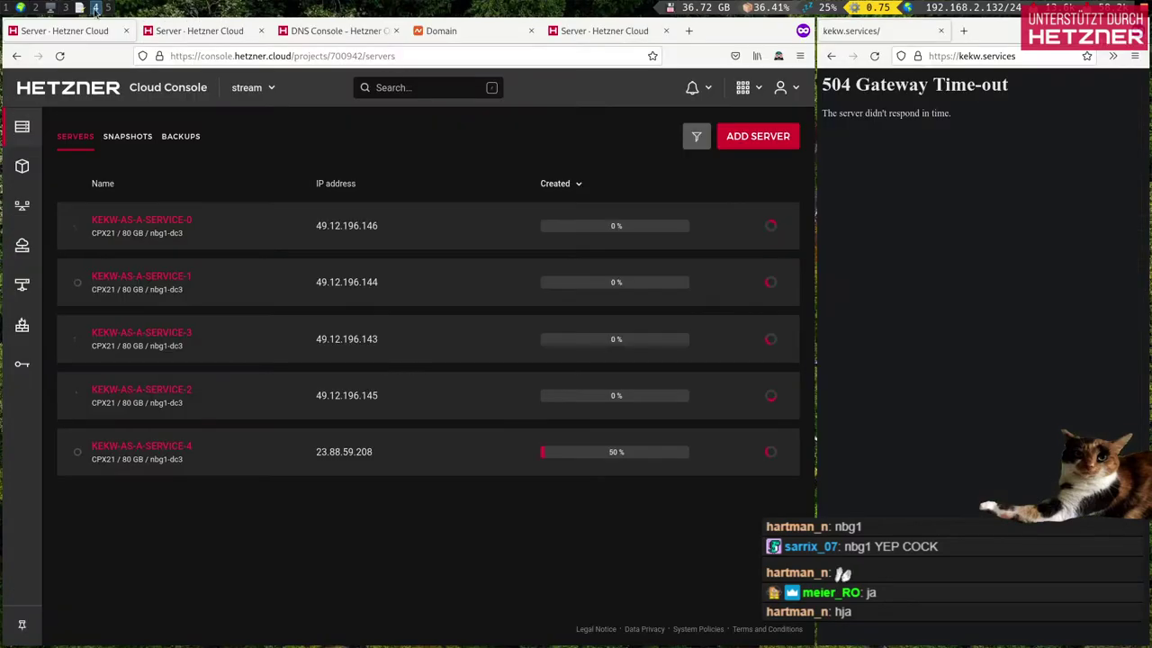
mouse_move(68, 212)
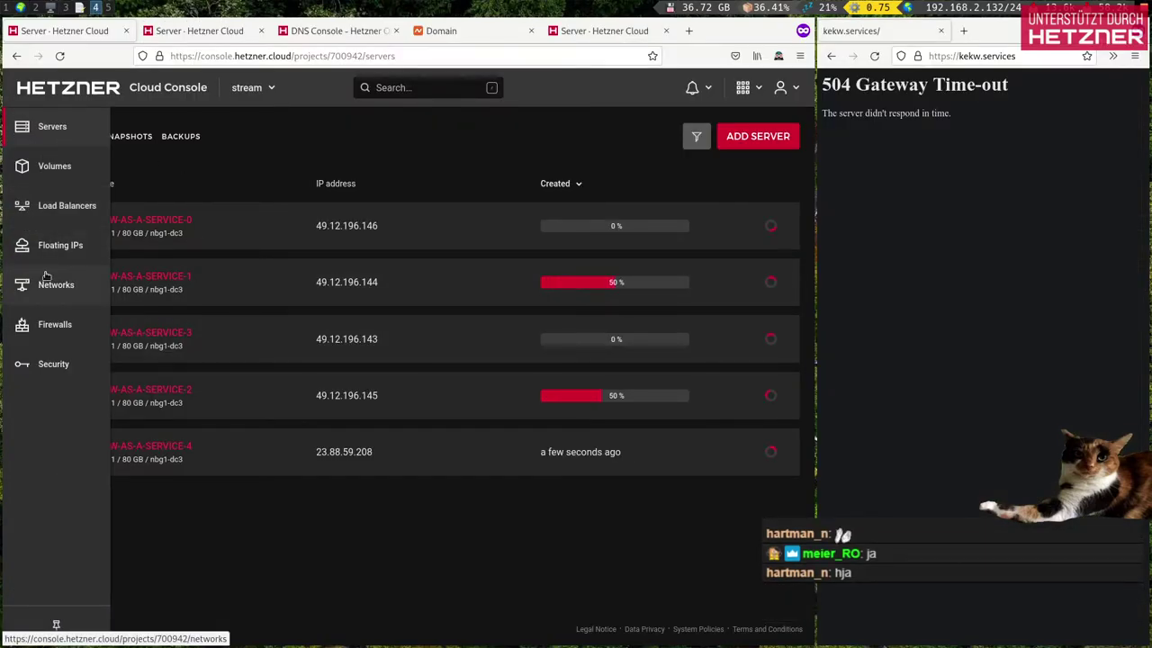
left_click(69, 207)
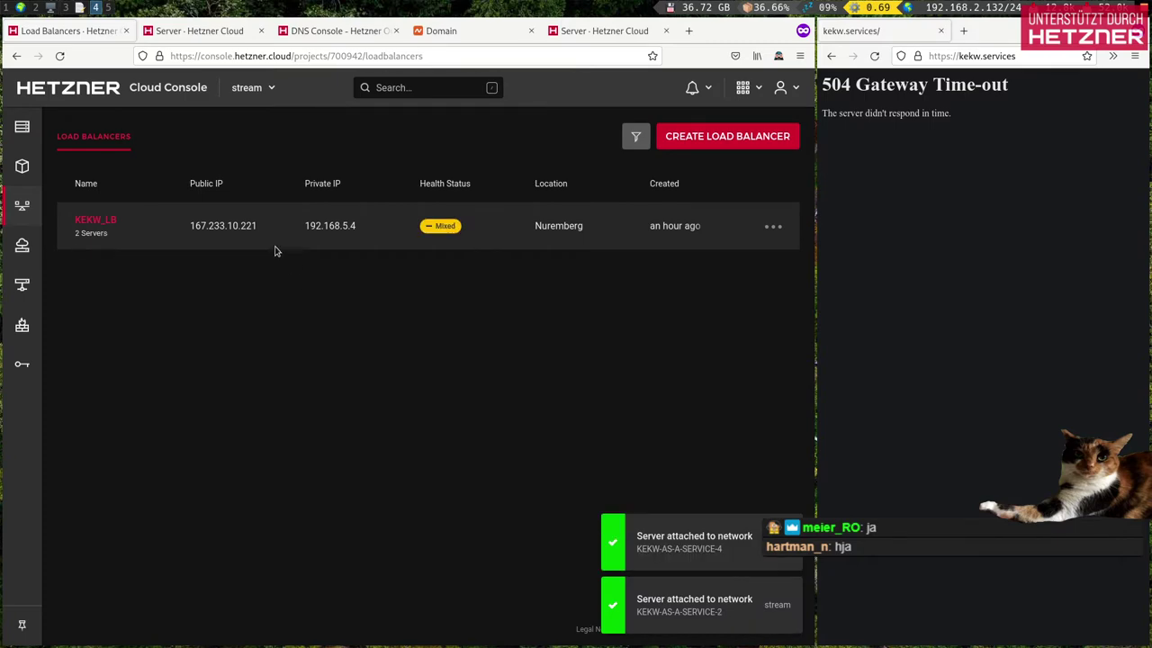
left_click(189, 225)
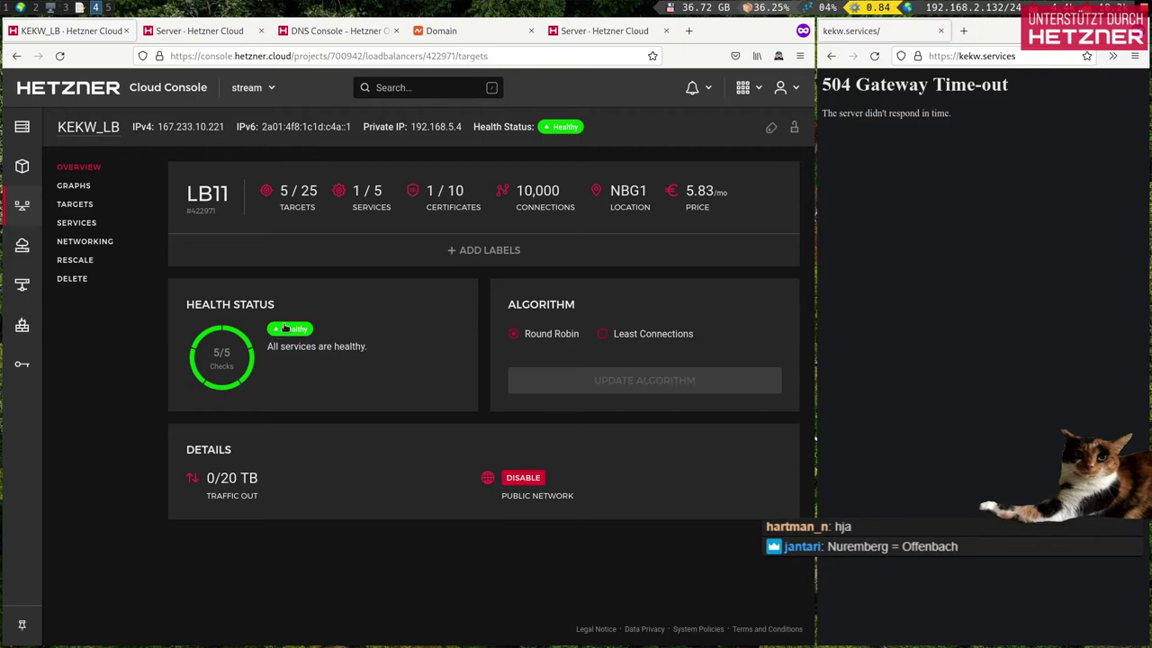
Step: Open the load balancer's targets from its health status and examine the server statuses in the kekw_as_a_service group
left_click(284, 328)
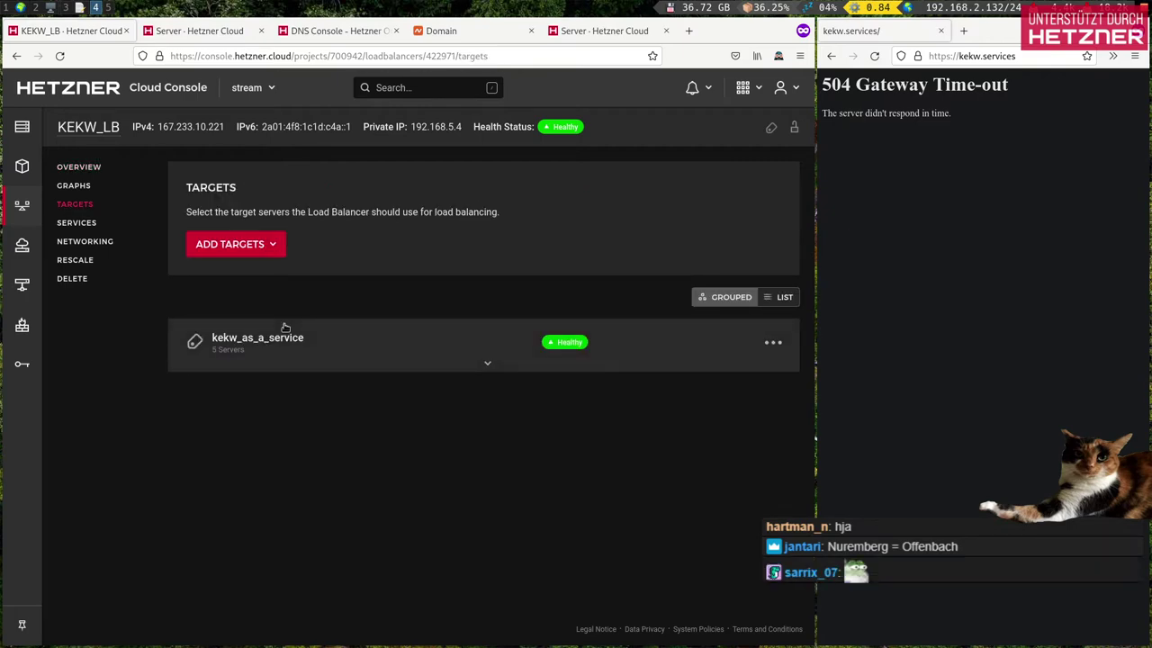
left_click(395, 358)
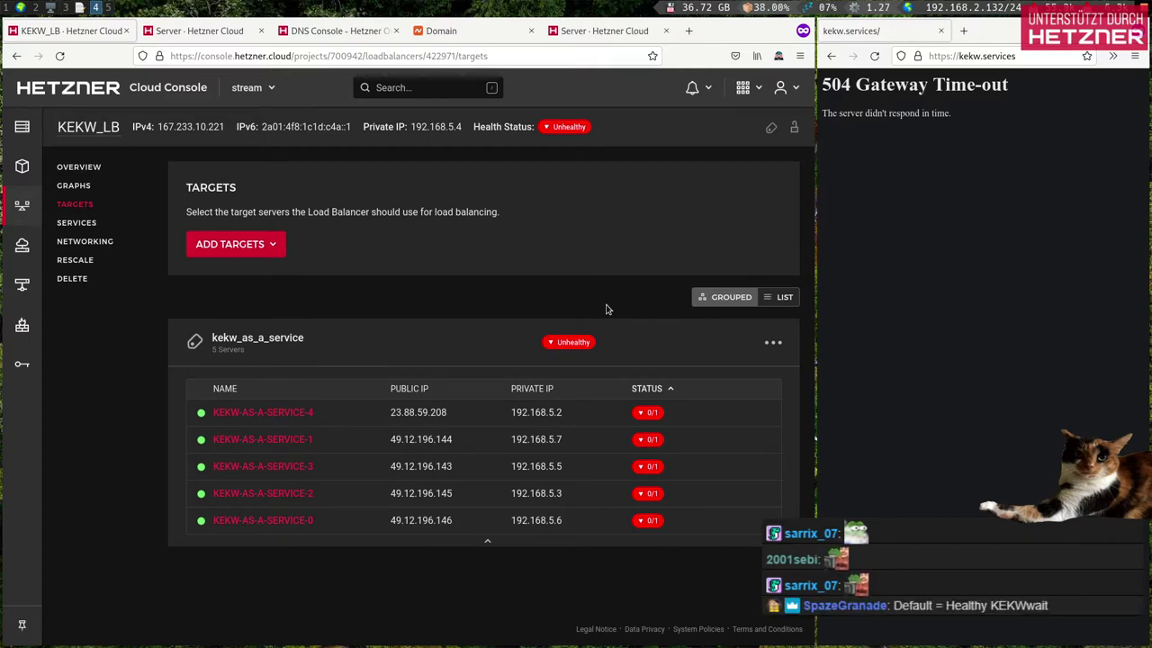
left_click(765, 343)
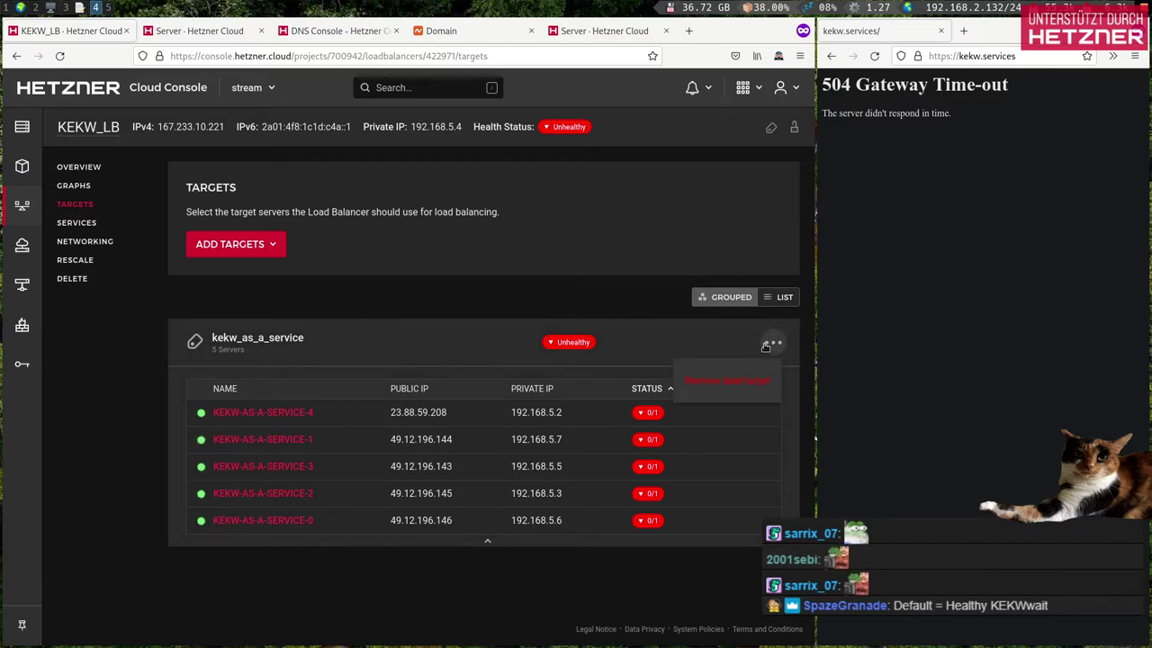
left_click(648, 346)
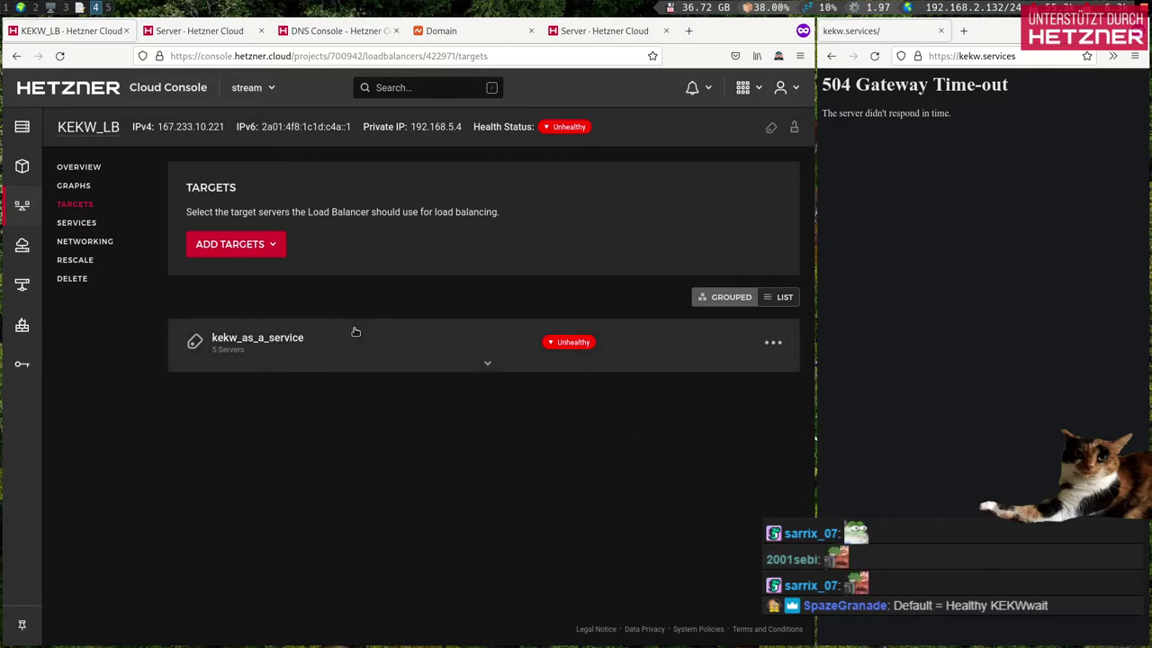
left_click(251, 246)
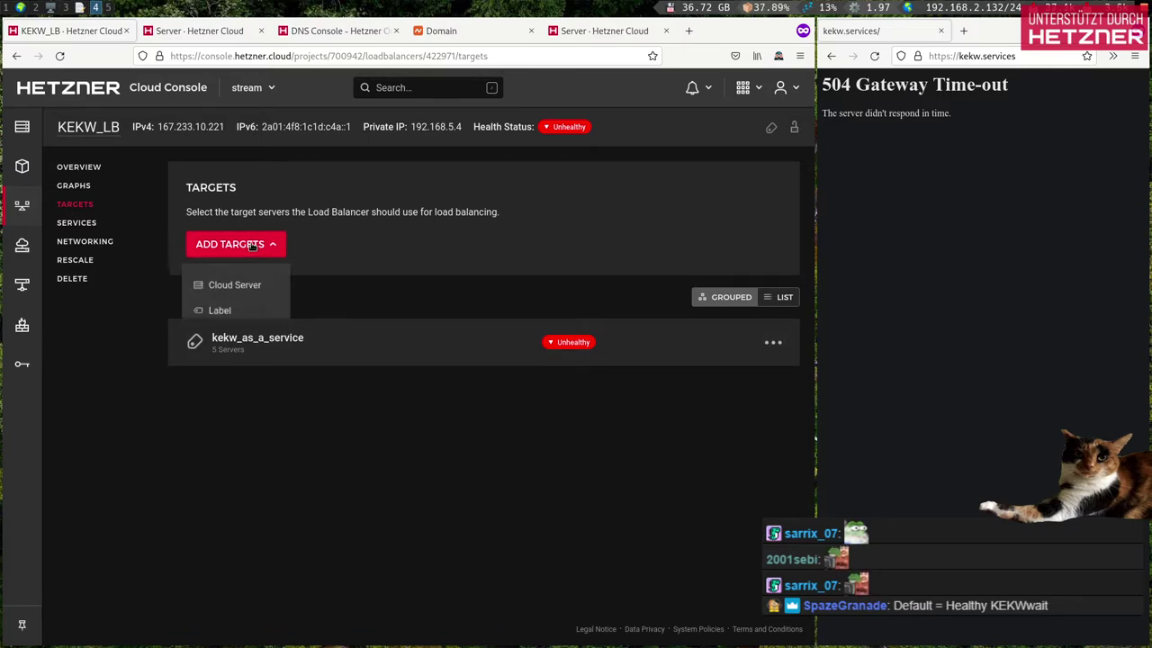
Step: Open the load balancer's https service for editing, examine its advanced health check settings and close them without changes
left_click(79, 222)
left_click(333, 328)
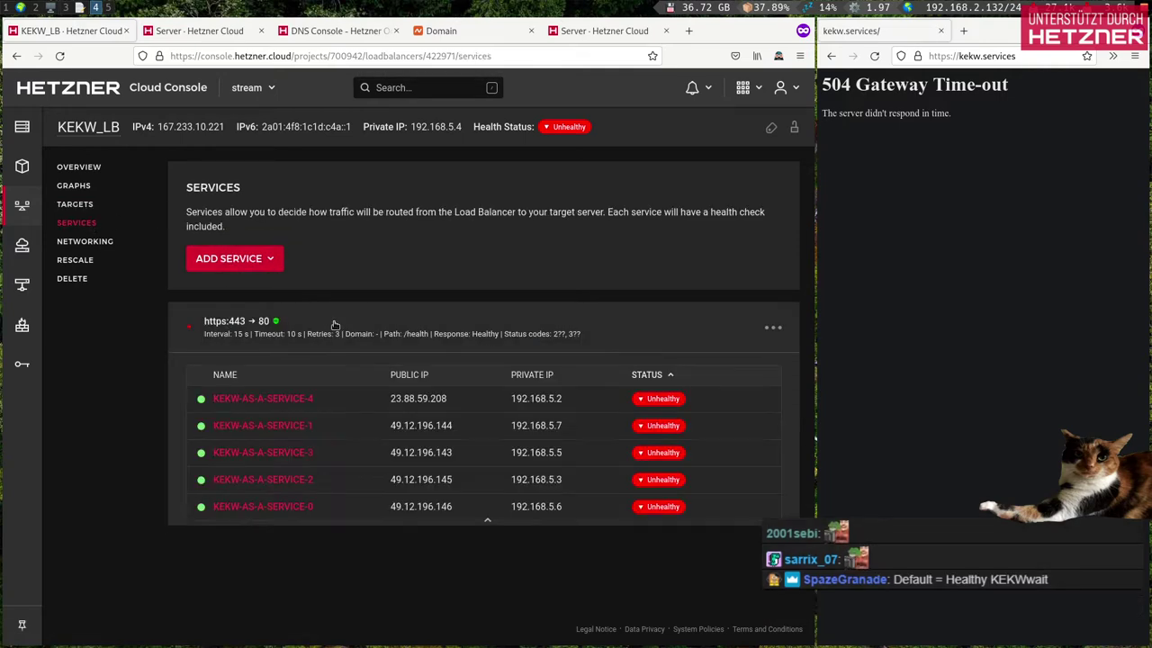
left_click(773, 328)
left_click(731, 367)
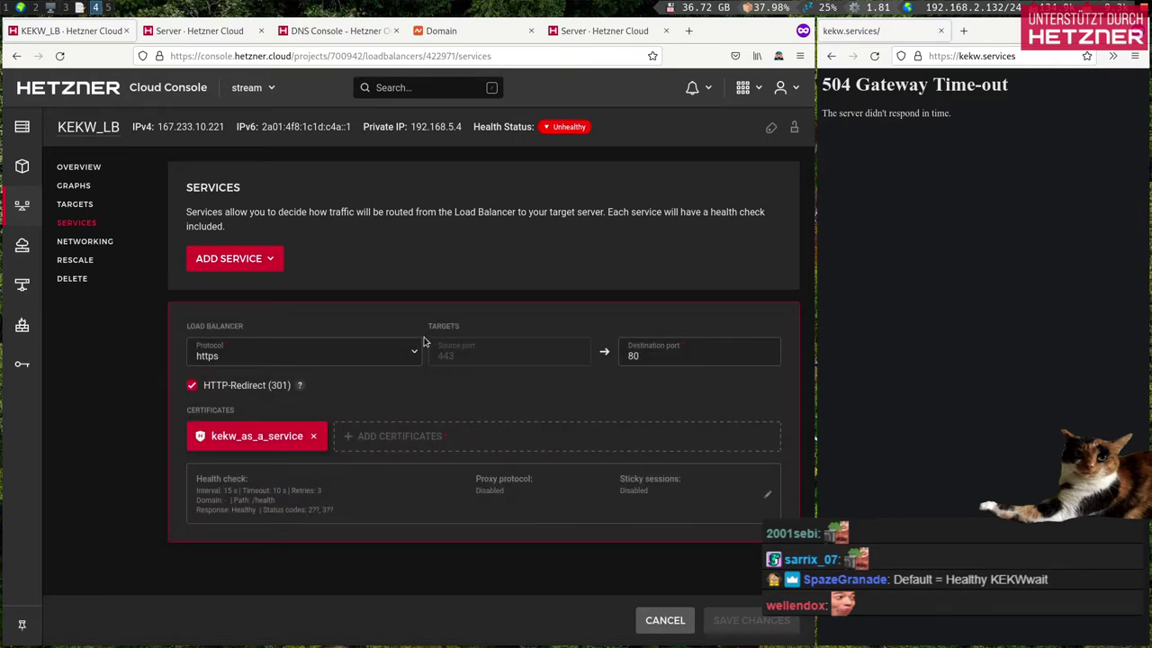
left_click(434, 505)
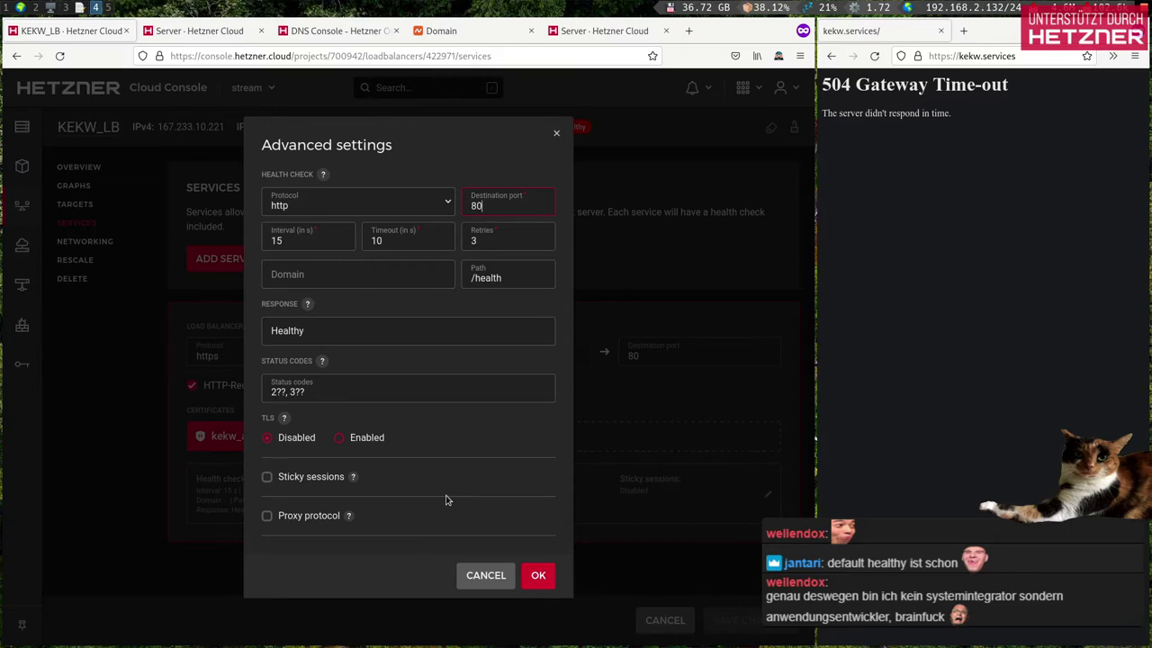
left_click(475, 576)
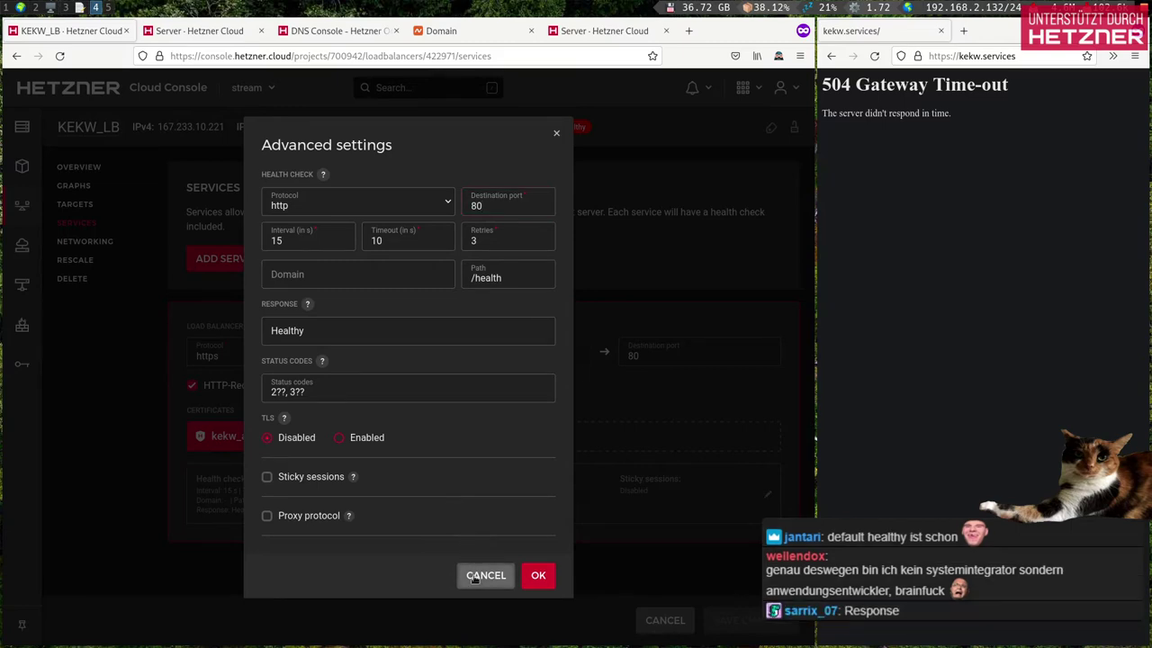
left_click(475, 577)
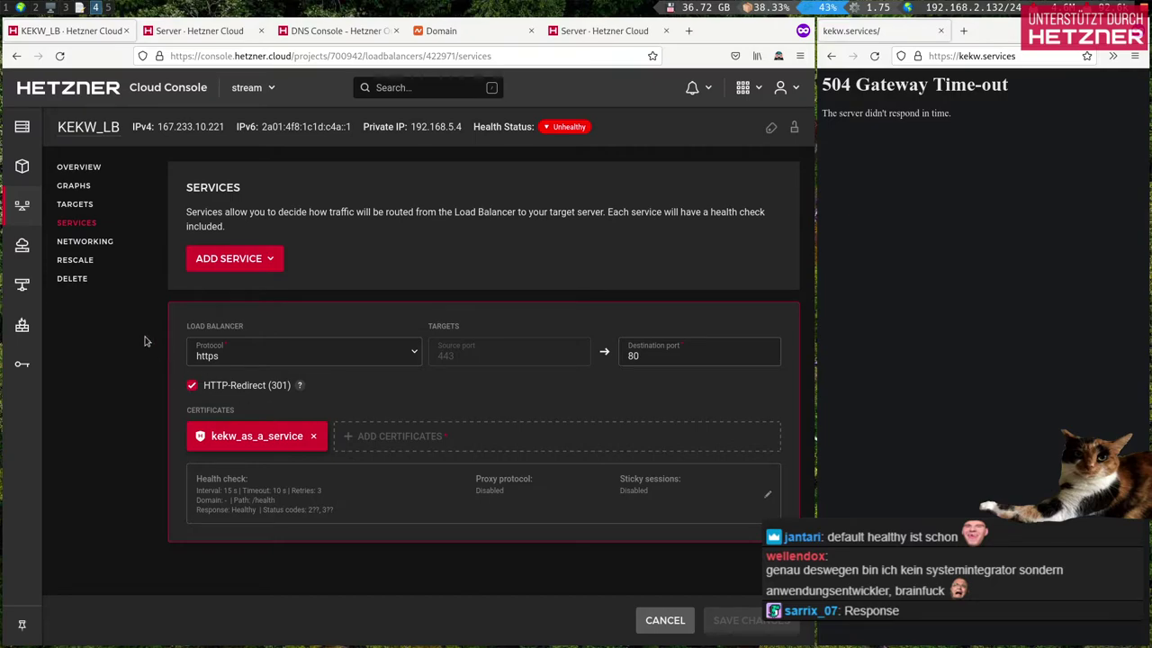
Step: Return to the load balancer's overview to check its health status and reload kekw.services to examine the response
left_click(83, 167)
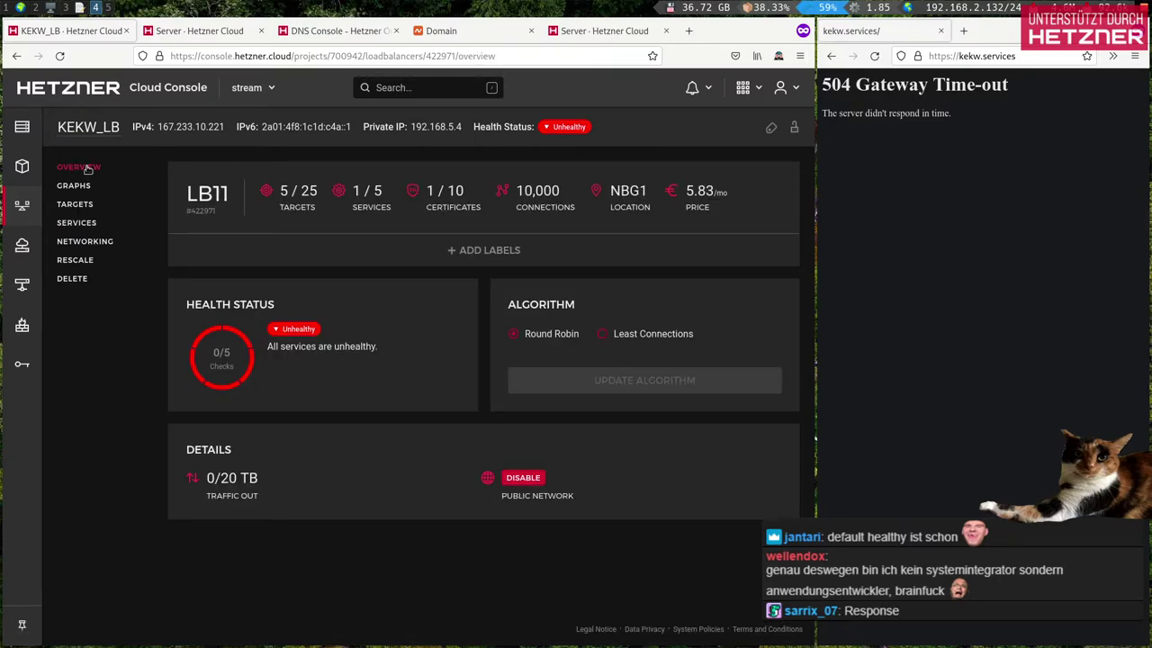
key("super+3")
key("super+4")
left_click(874, 56)
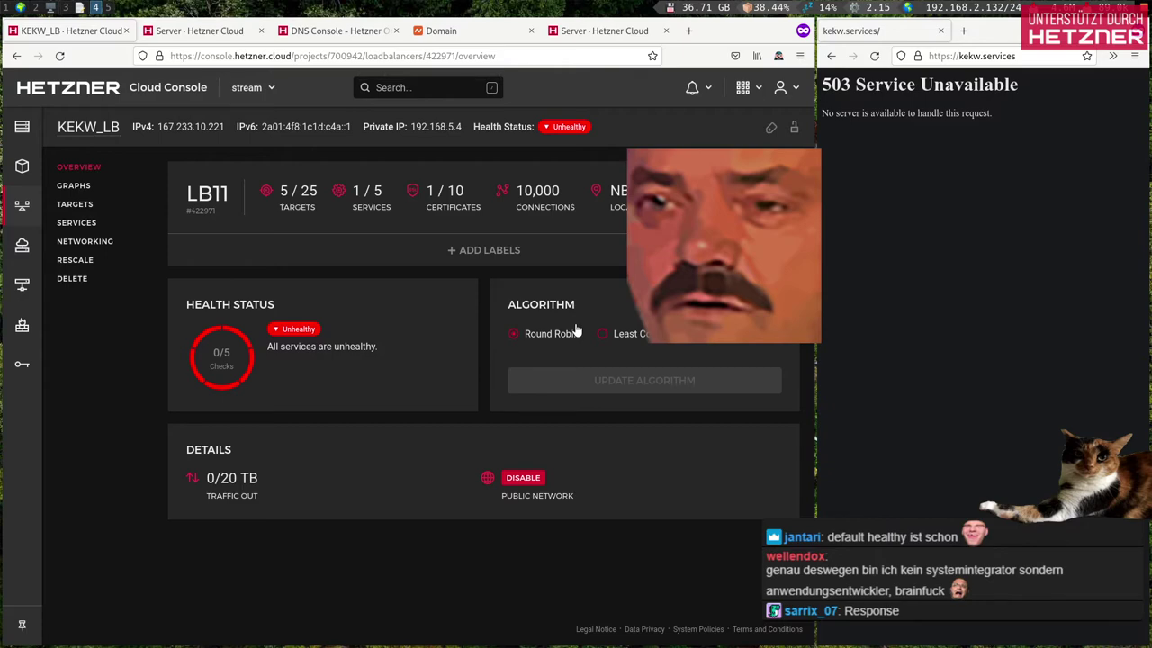
mouse_move(823, 85)
left_mouse_down()
mouse_move(843, 84)
mouse_move(831, 85)
left_mouse_up()
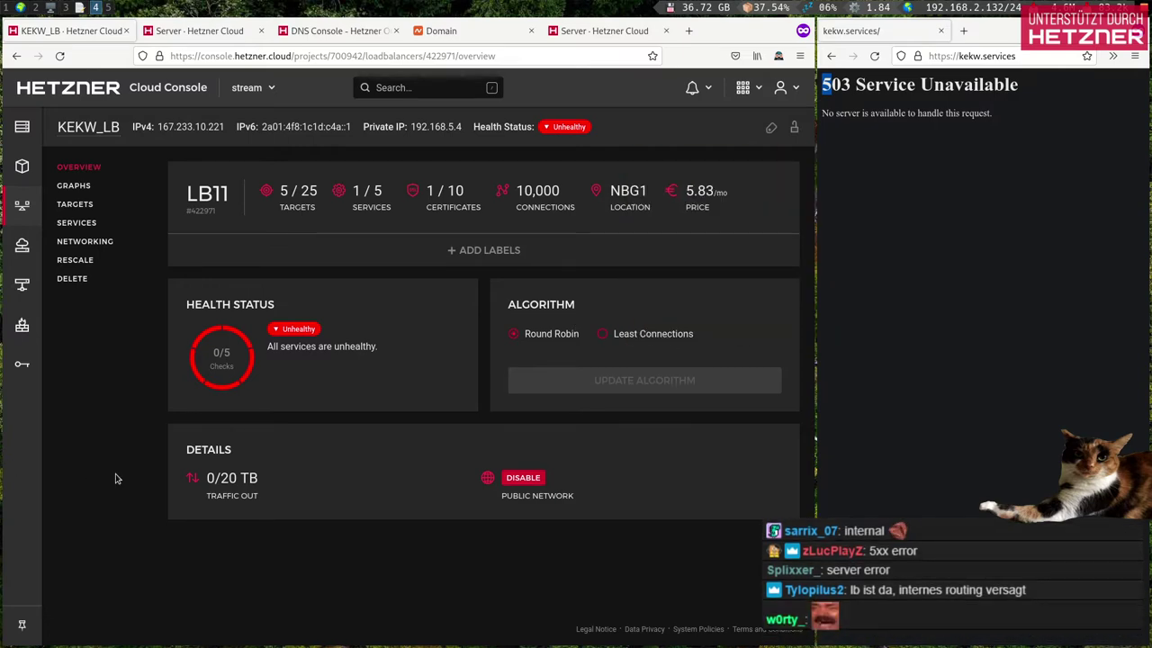
Step: Search the web for "500 http error codes" in a new private tab, look through the results and close the tab
key("ctrl+shift+p")
type("500")
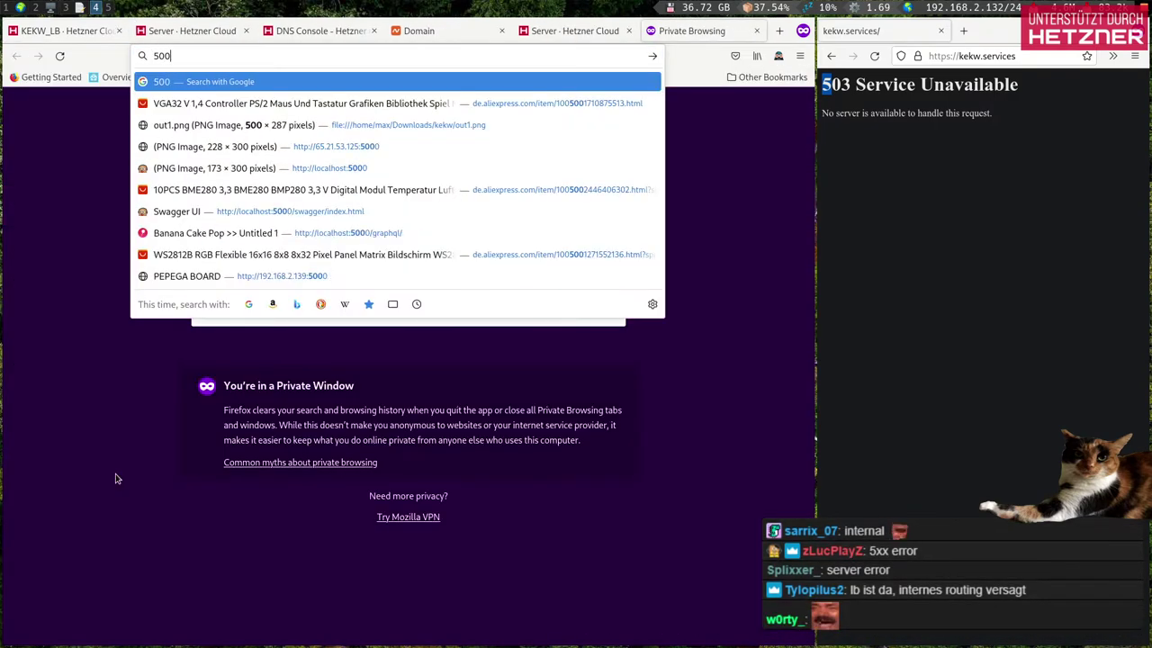
type(" http error codes")
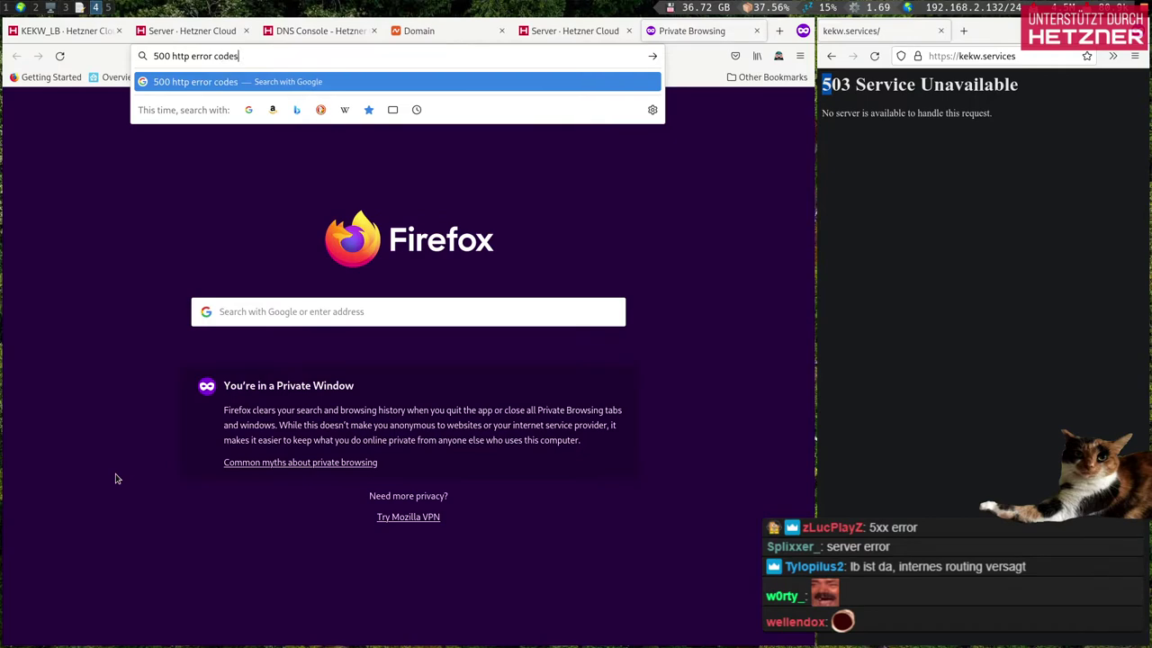
key("Return")
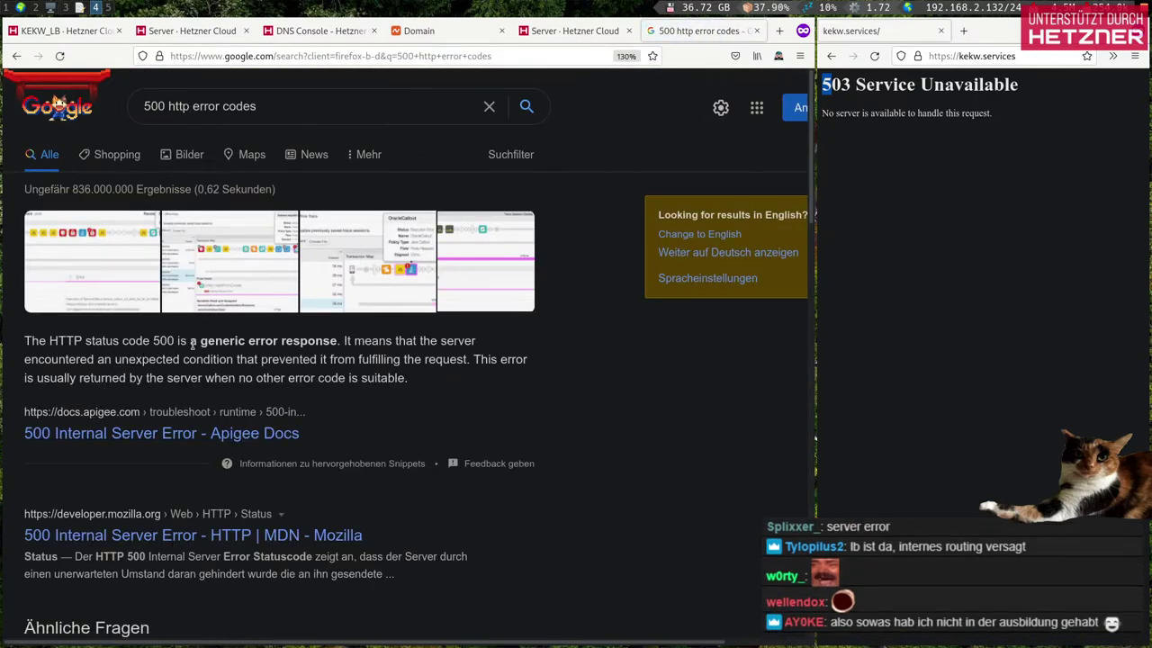
scroll(191, 344, "down", 2)
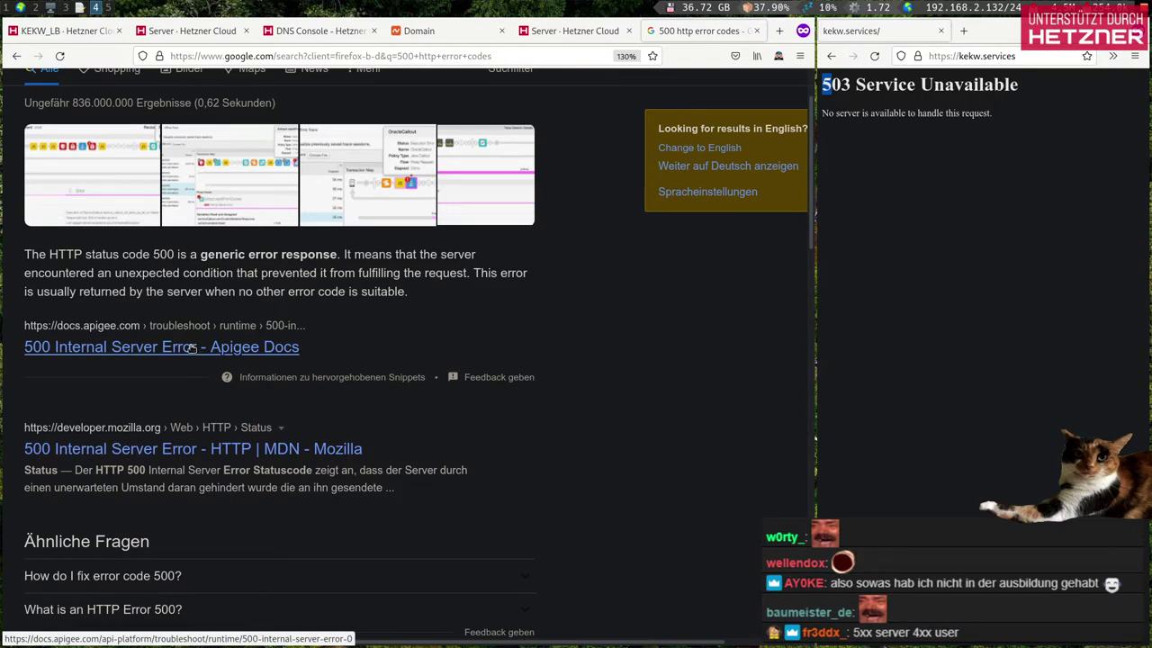
scroll(192, 346, "down", 5)
key("ctrl+w")
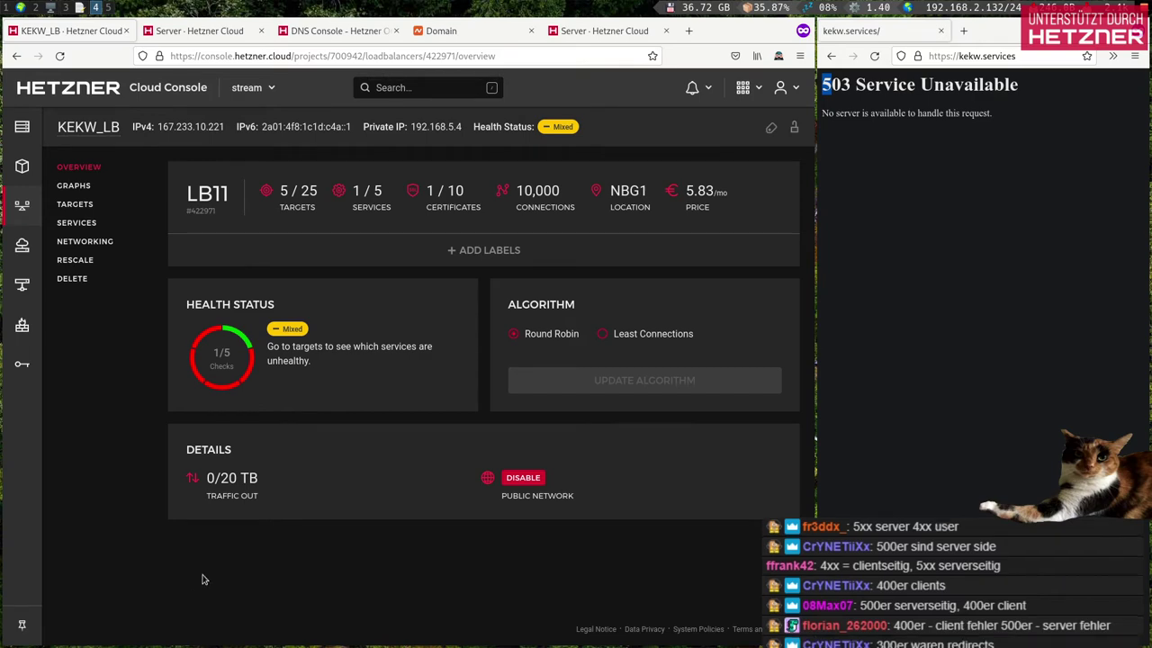
Step: Reload kekw.services, check the Ansible playbook runs in the terminal and return to the load balancer's overview
left_click(871, 60)
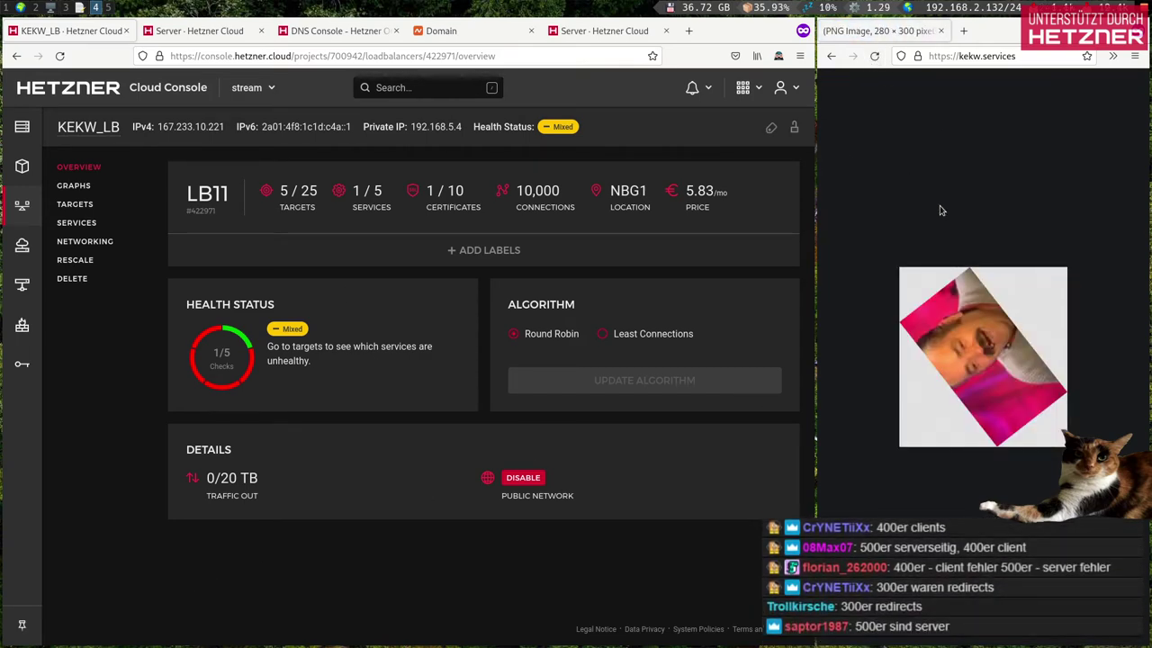
key("super+2")
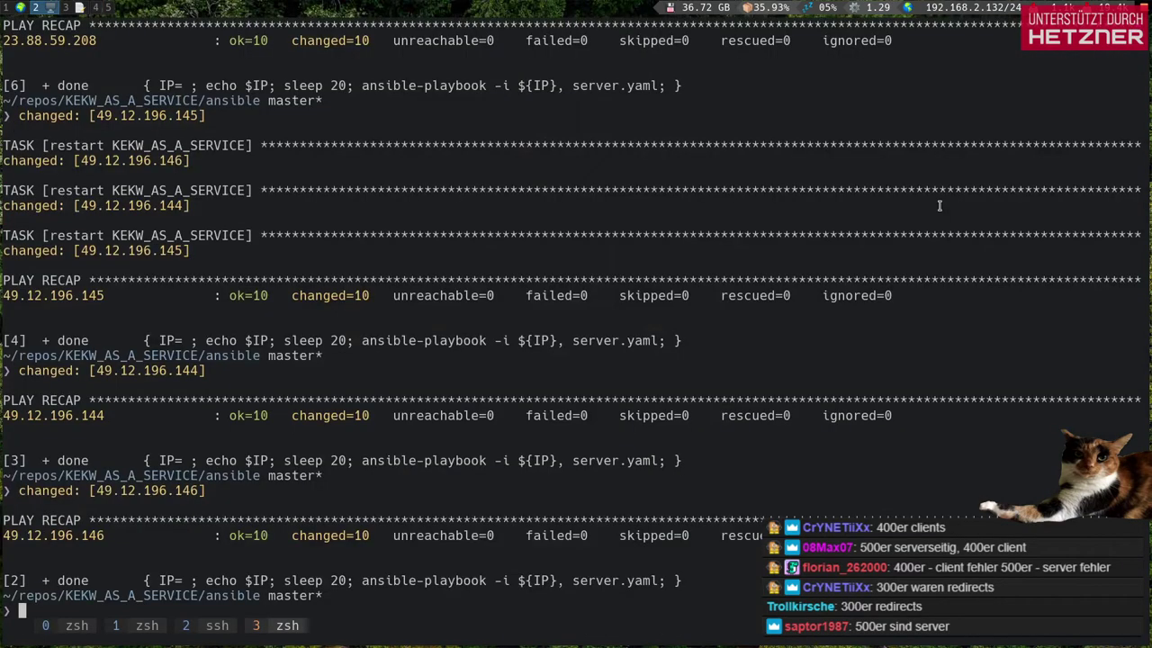
key("super+3")
key("super+4")
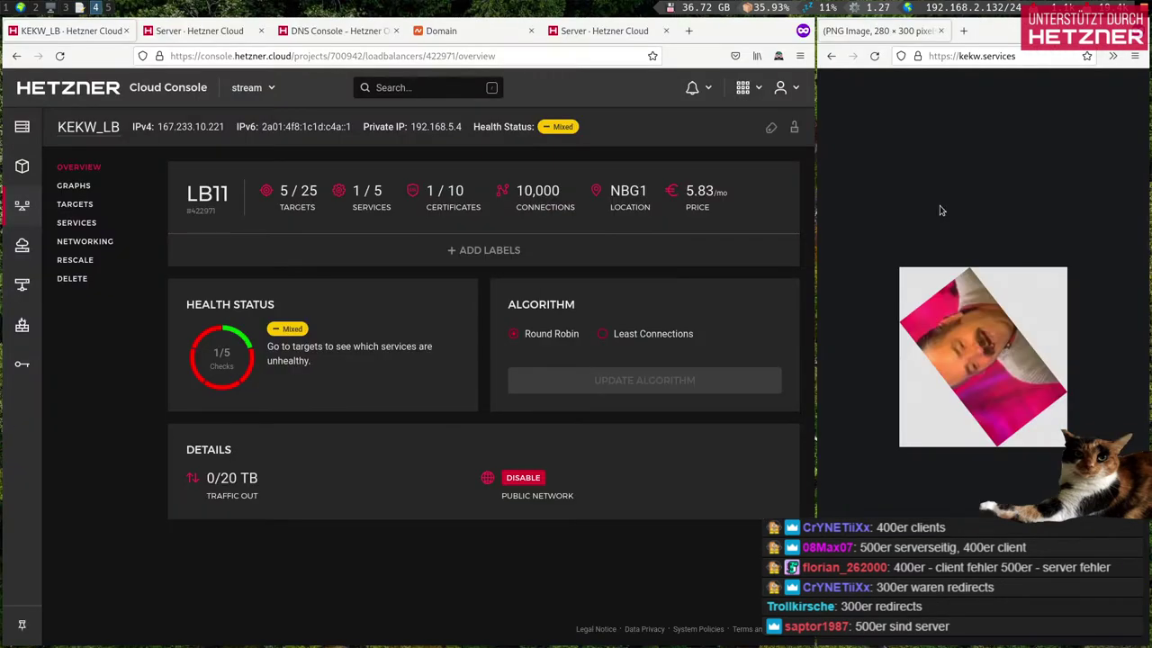